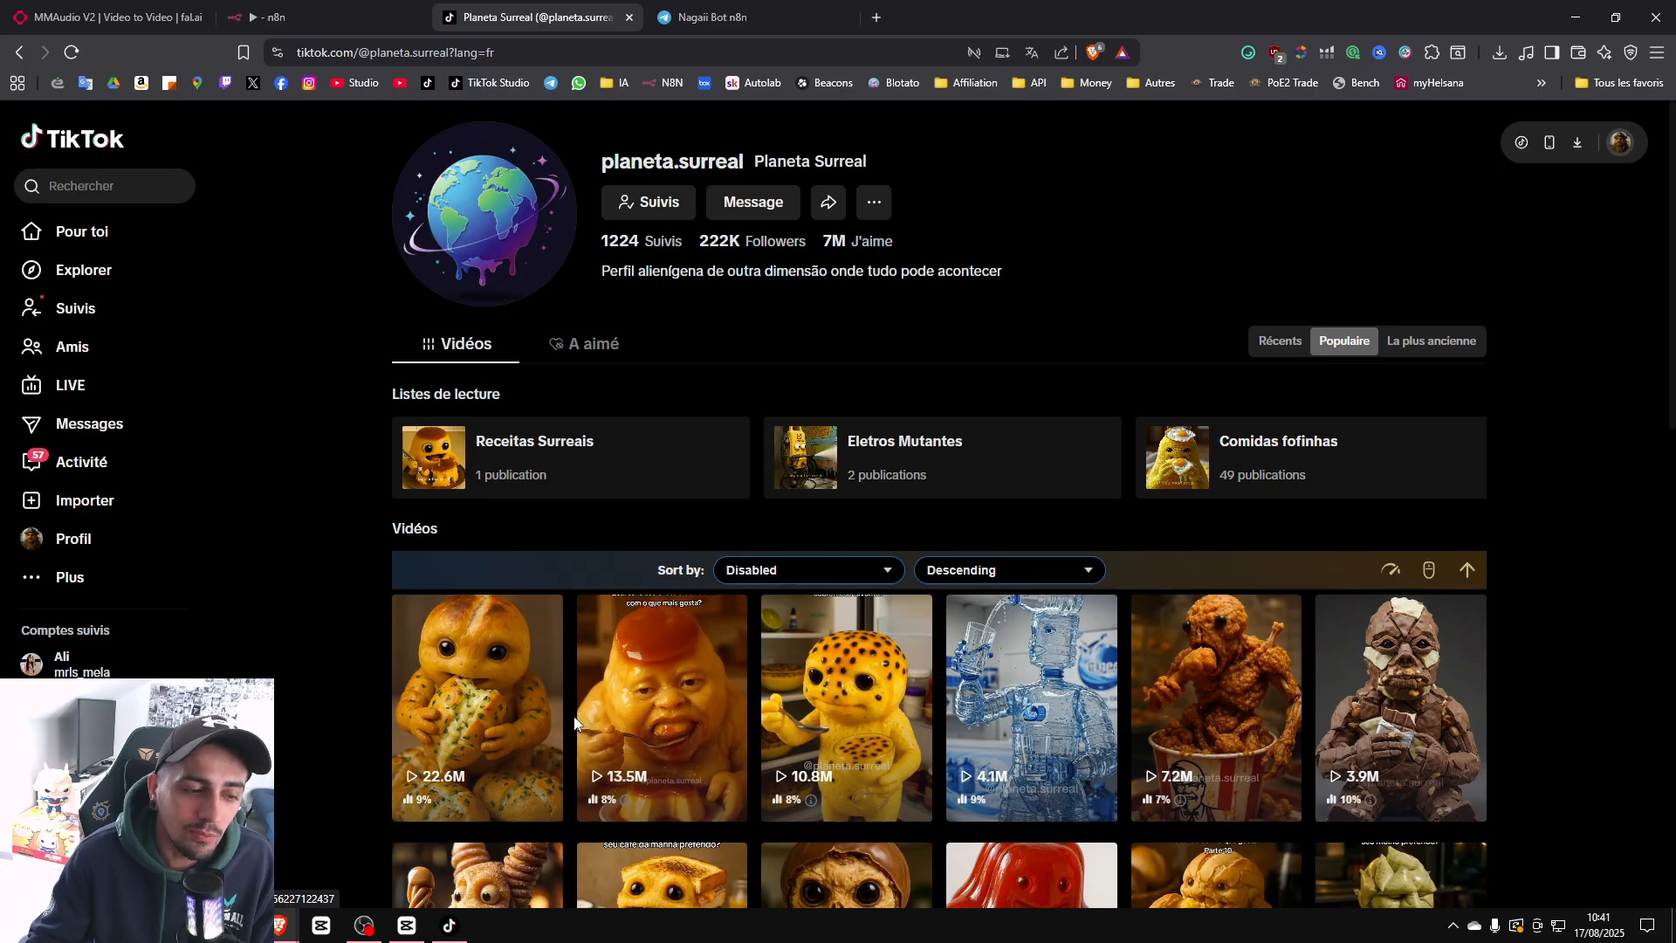
Watch the most-viewed video on the planeta.surreal TikTok profile and the carrot-creature video in the Telegram bot chat.
{"action": "left_click", "coordinate": [517, 722]}
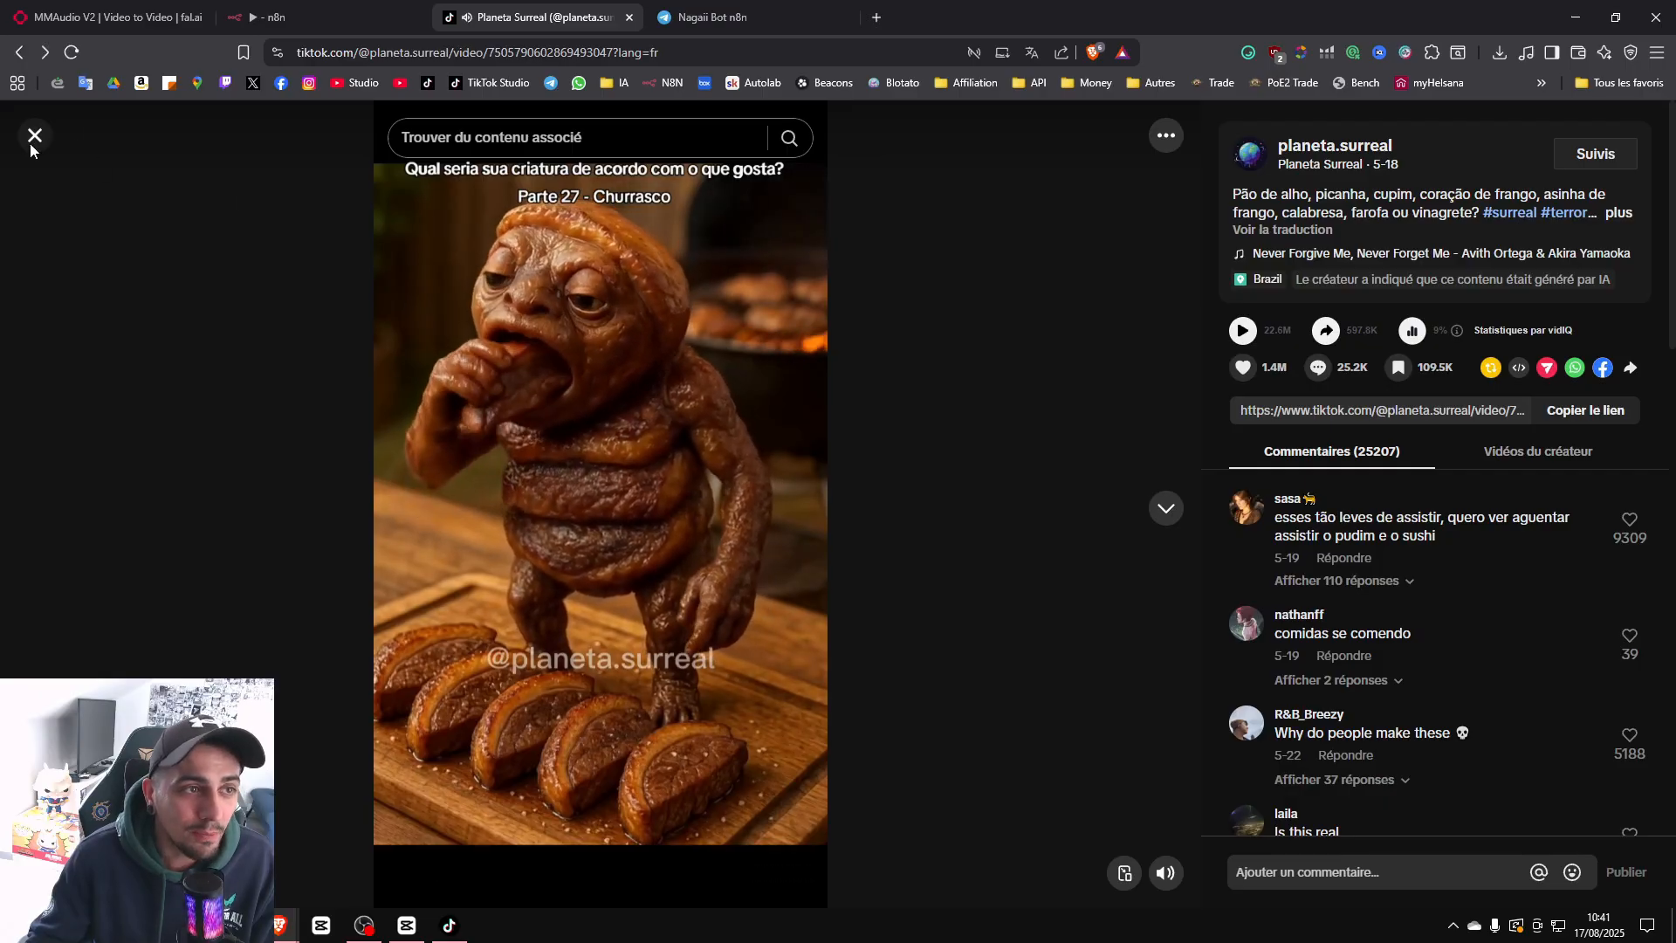
{"action": "key", "text": "ctrl+shift+Tab"}
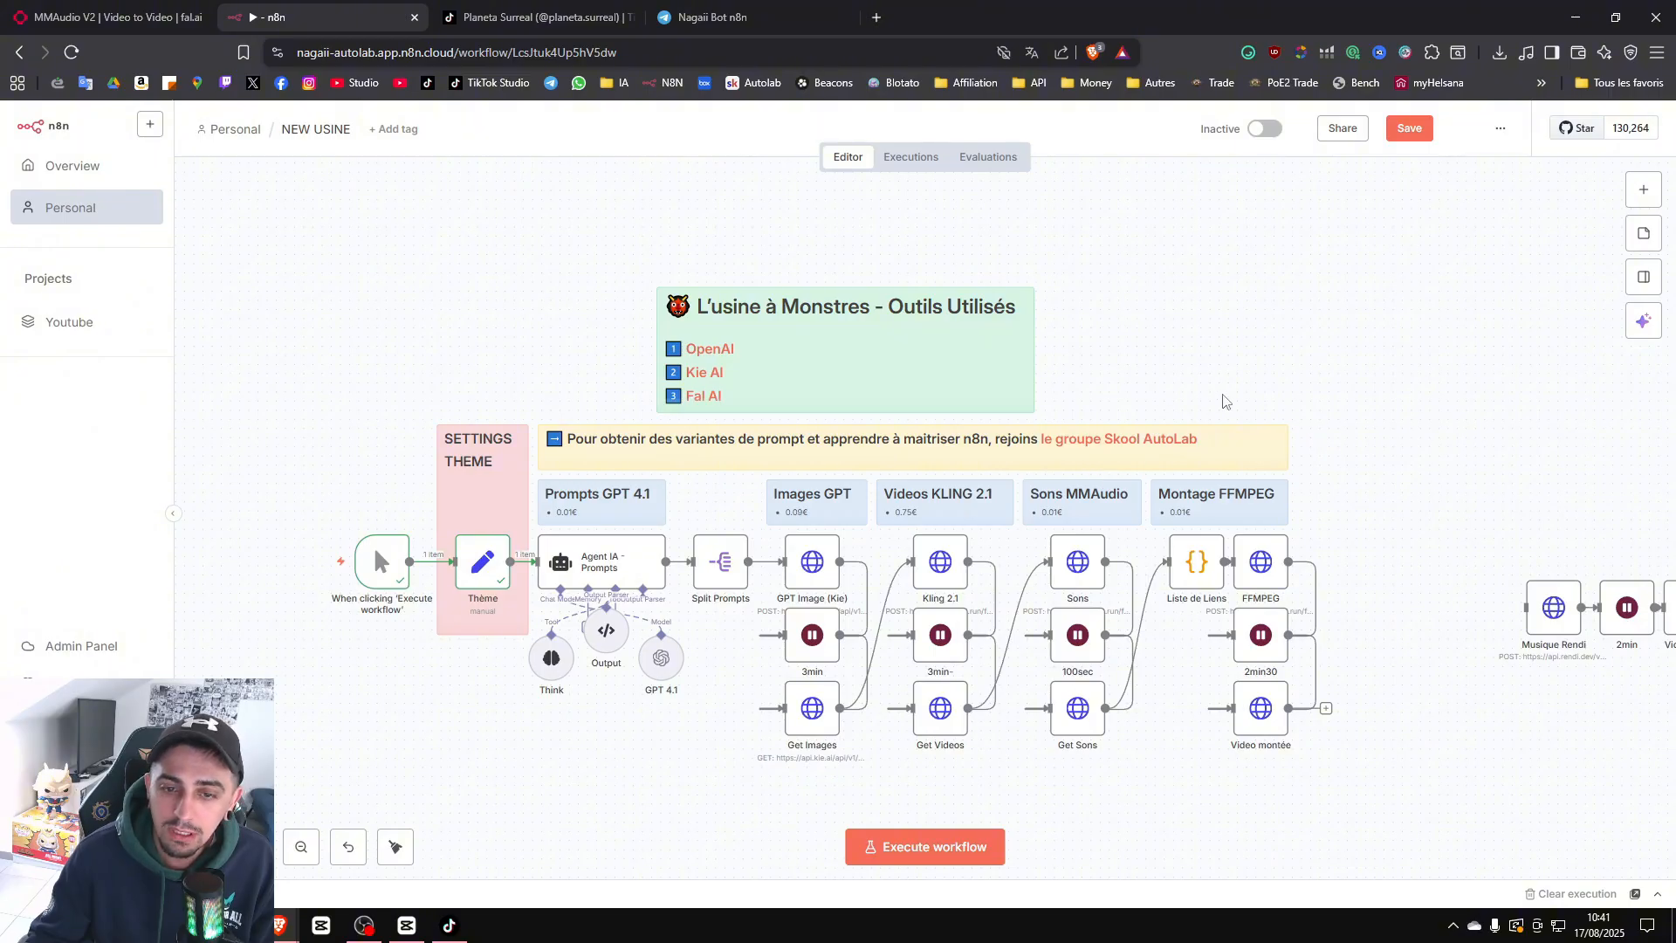
{"action": "left_click", "coordinate": [761, 16]}
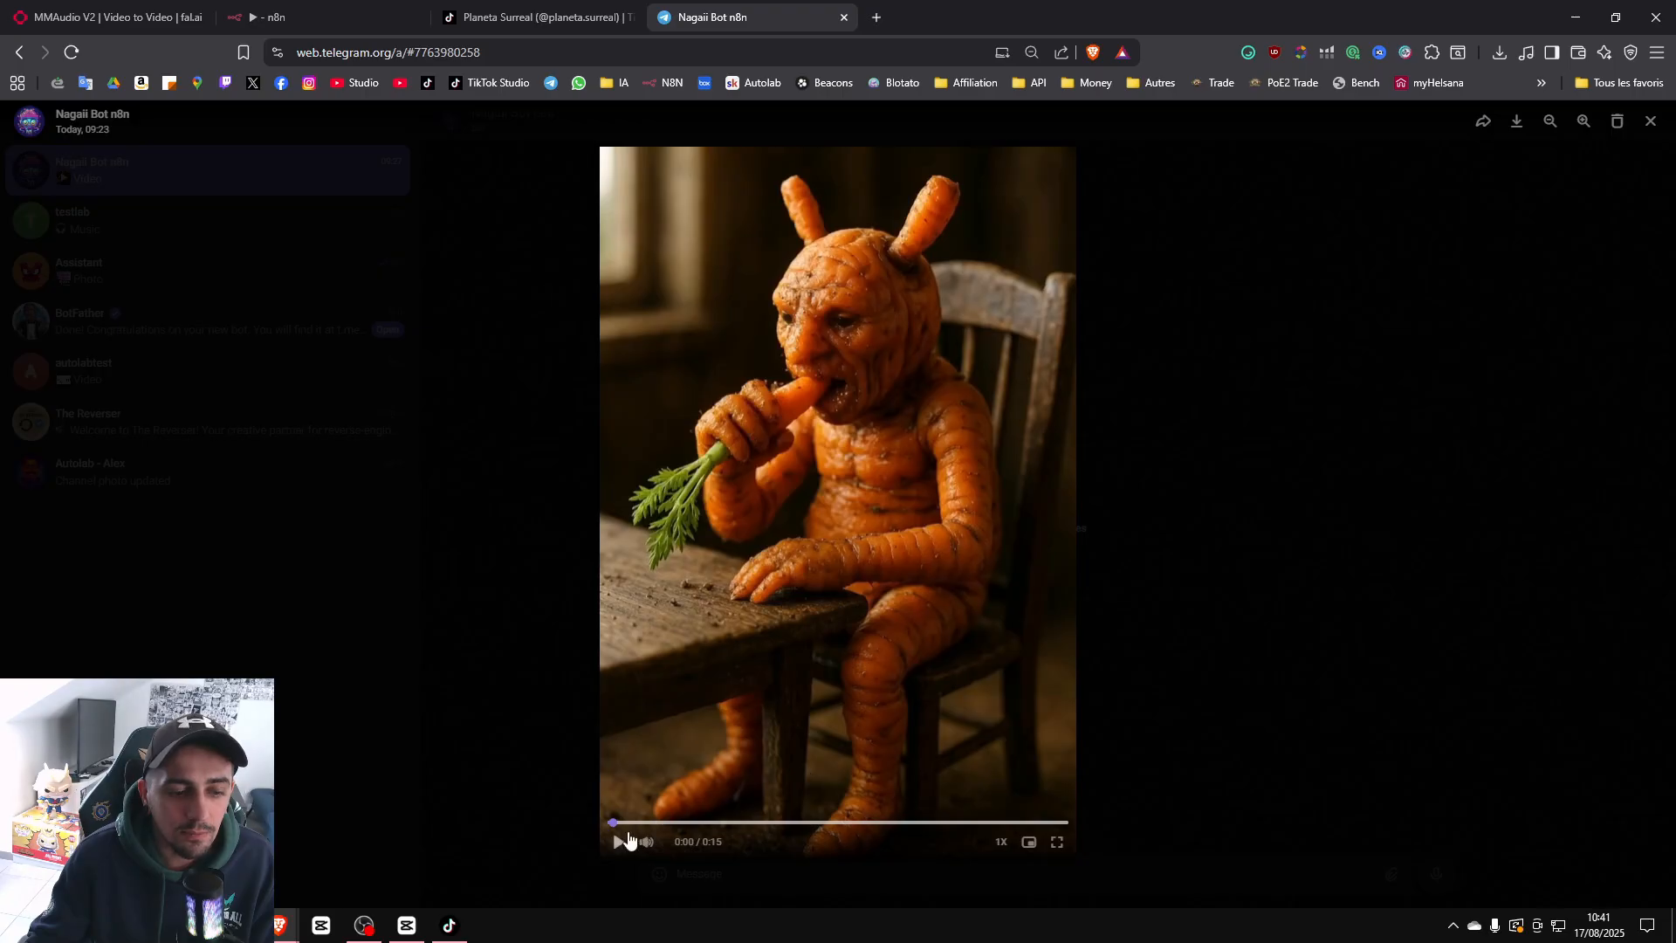
{"action": "left_click", "coordinate": [619, 842]}
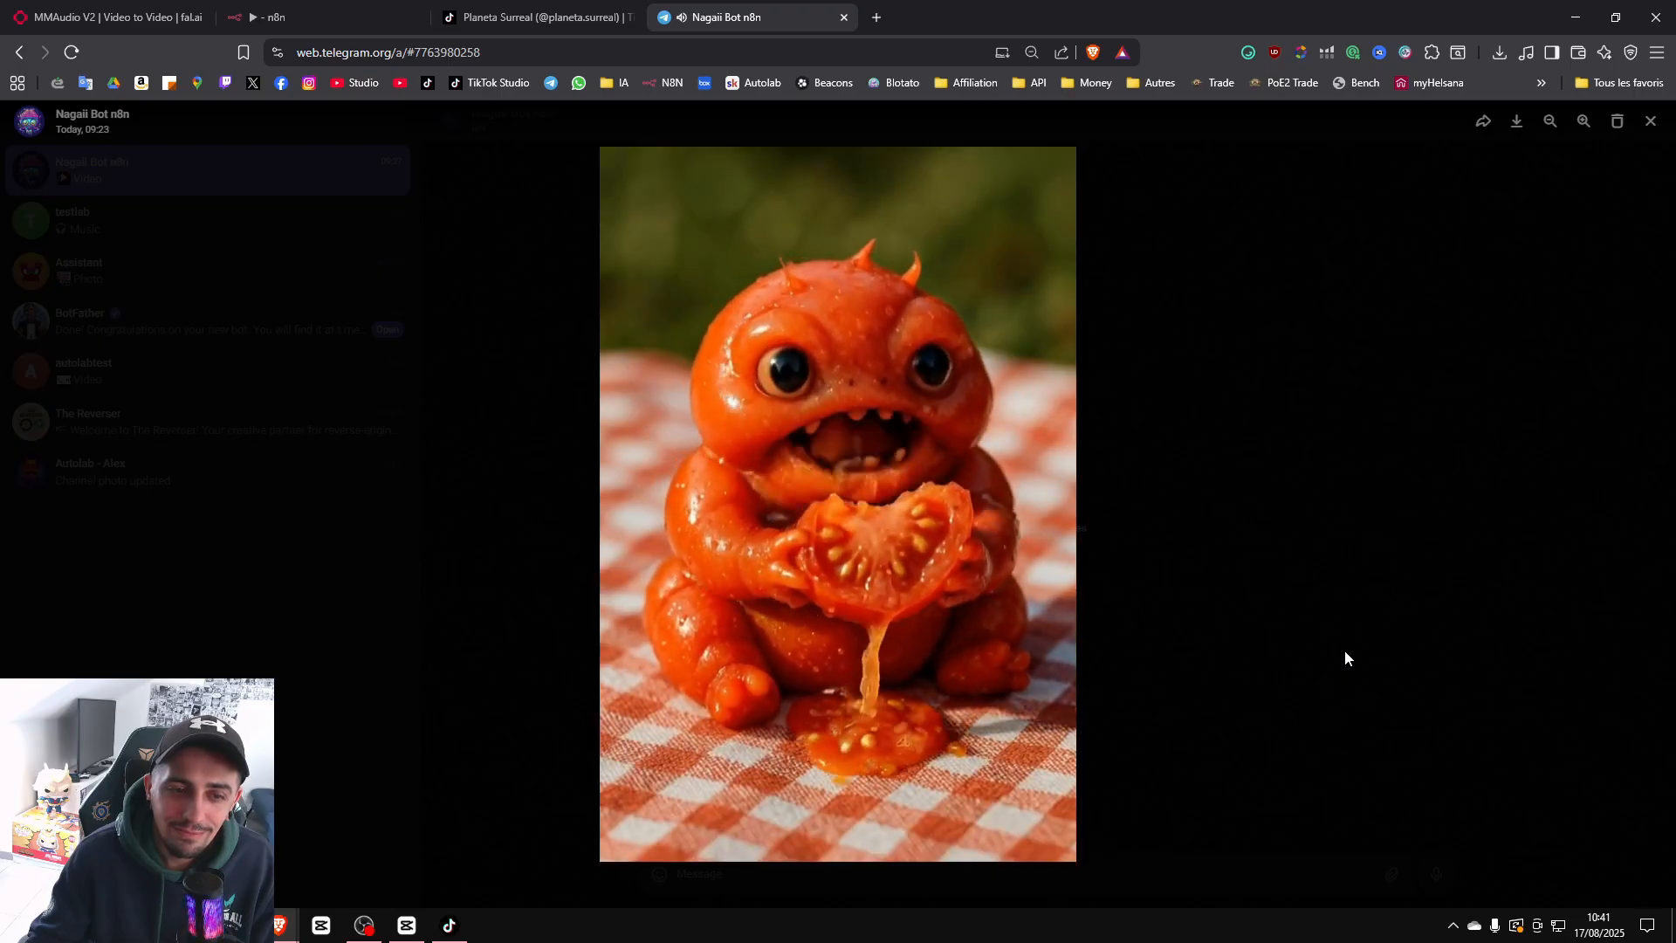
{"action": "mouse_move", "coordinate": [850, 790]}
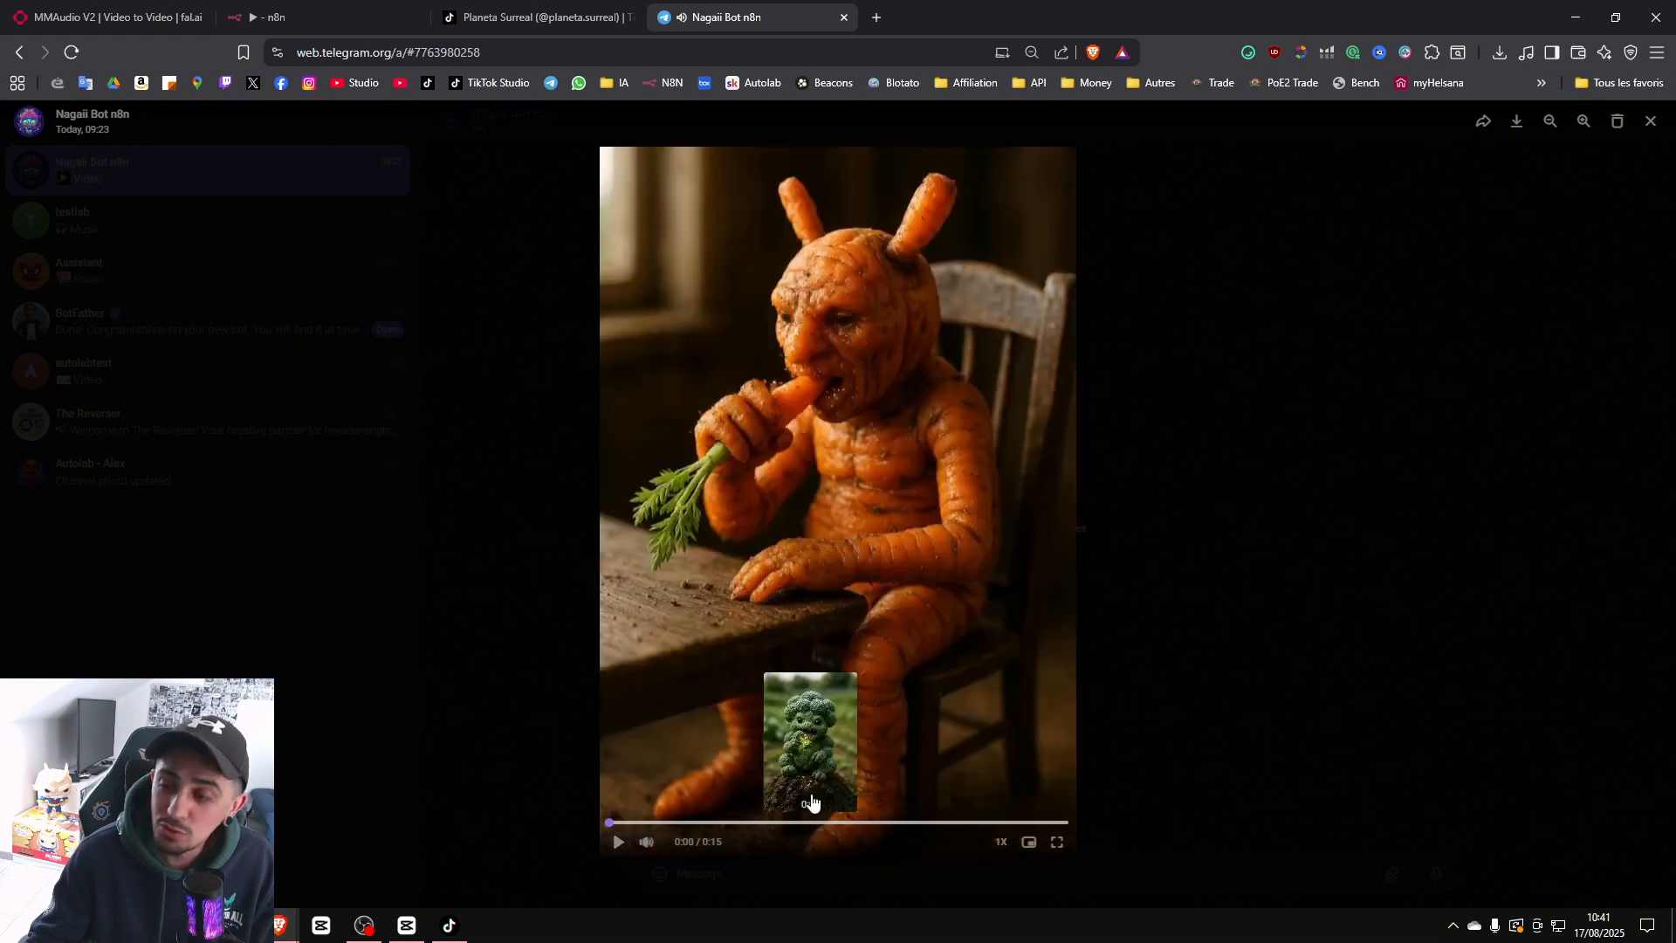
Create a blank n8n workflow in a new browser tab and add a manual trigger as its first step.
{"action": "left_click", "coordinate": [297, 17]}
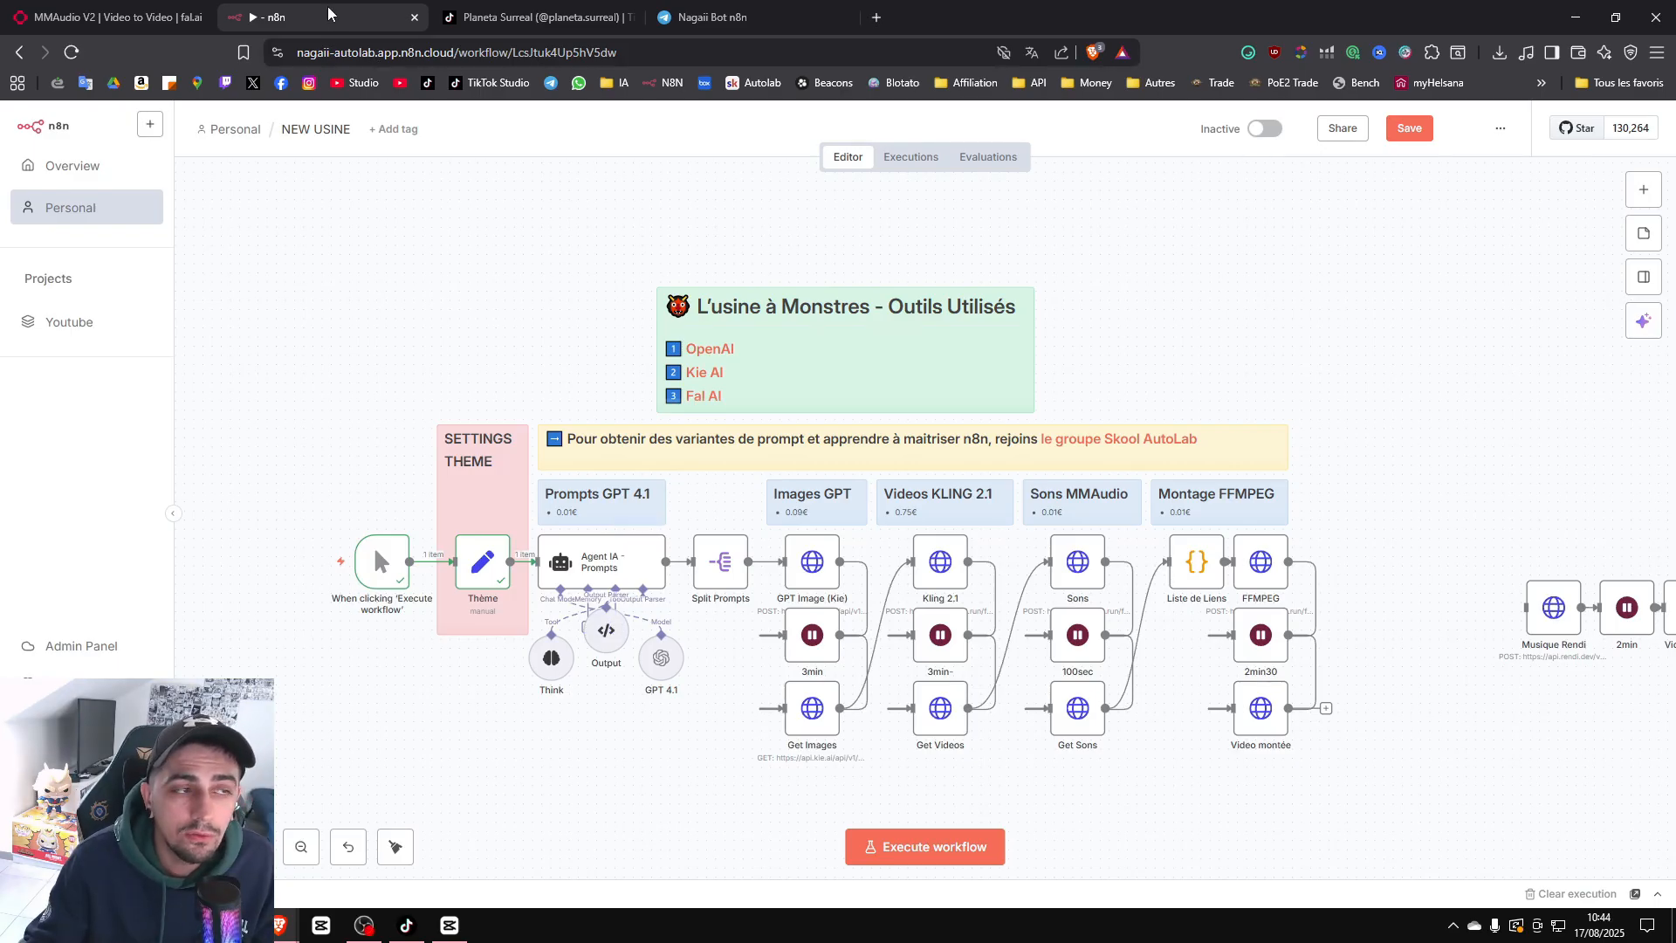
{"action": "left_click_drag", "start_coordinate": [329, 8], "coordinate": [0, 70]}
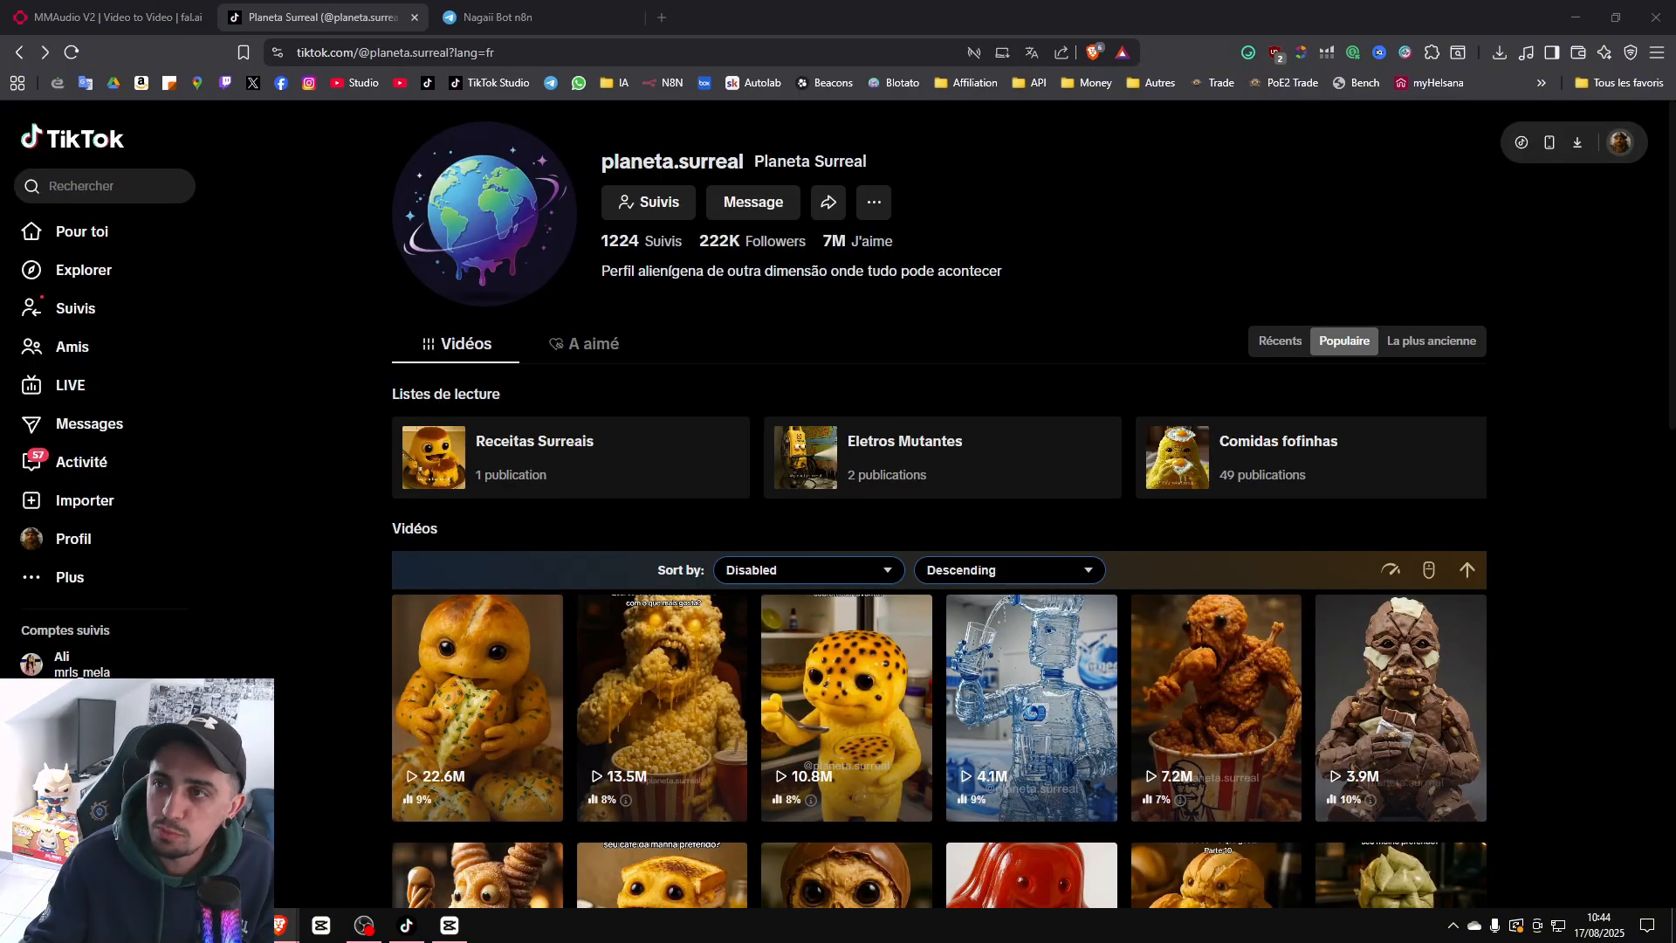
{"action": "left_click", "coordinate": [664, 17]}
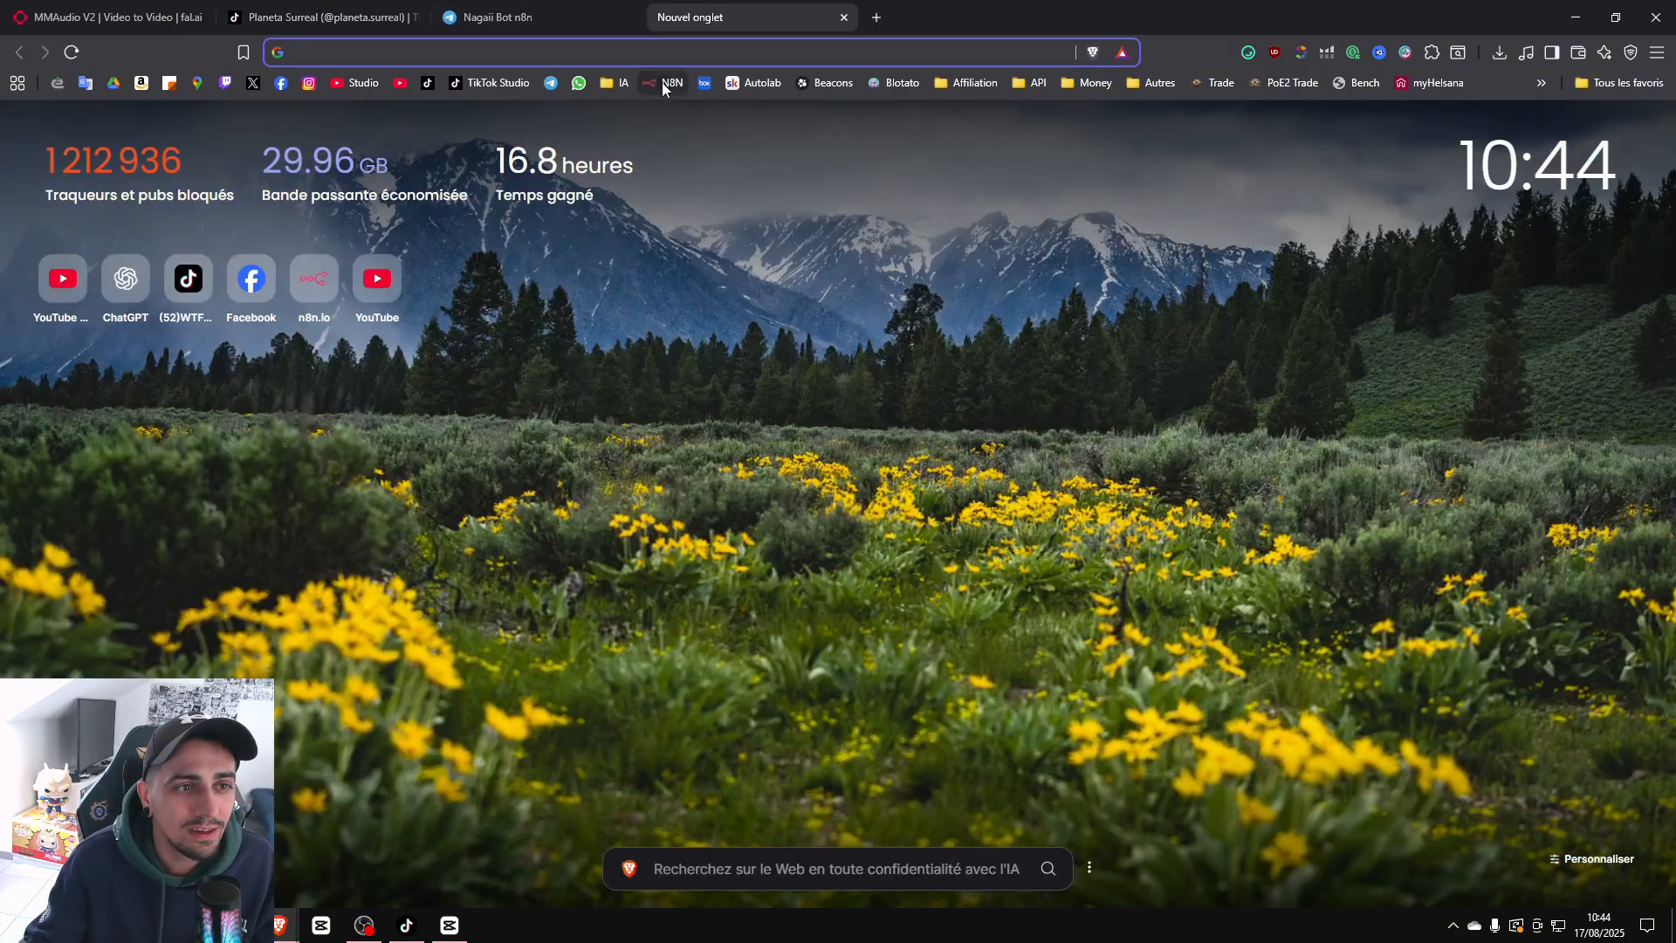
{"action": "left_click", "coordinate": [666, 82]}
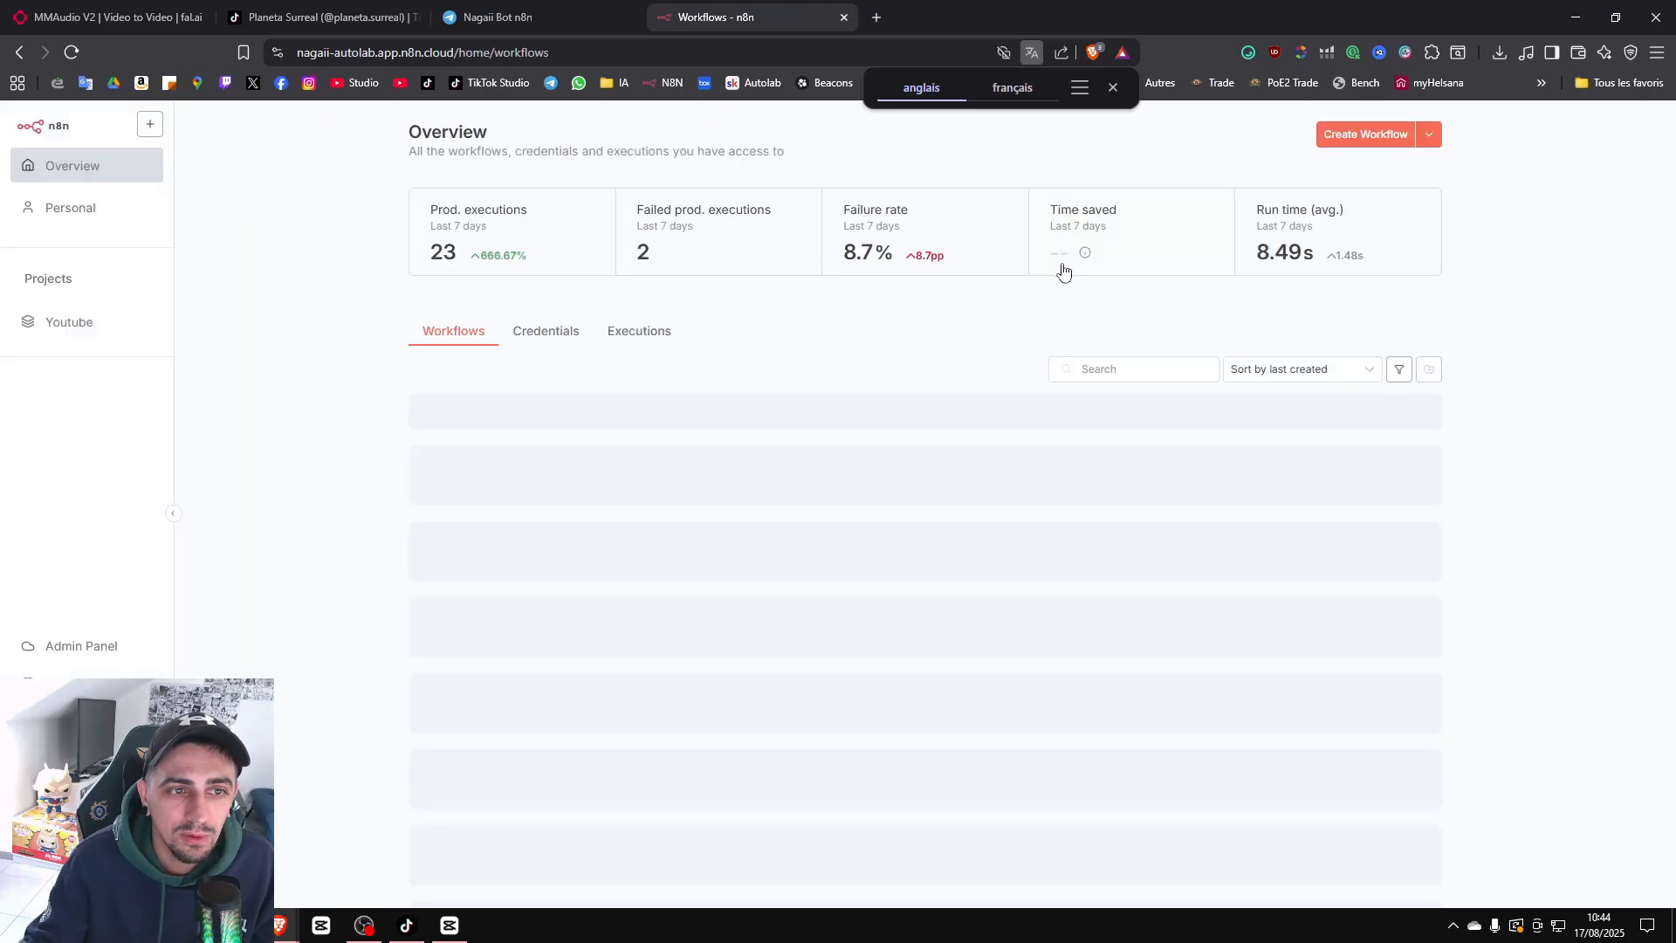
{"action": "left_click", "coordinate": [1367, 133]}
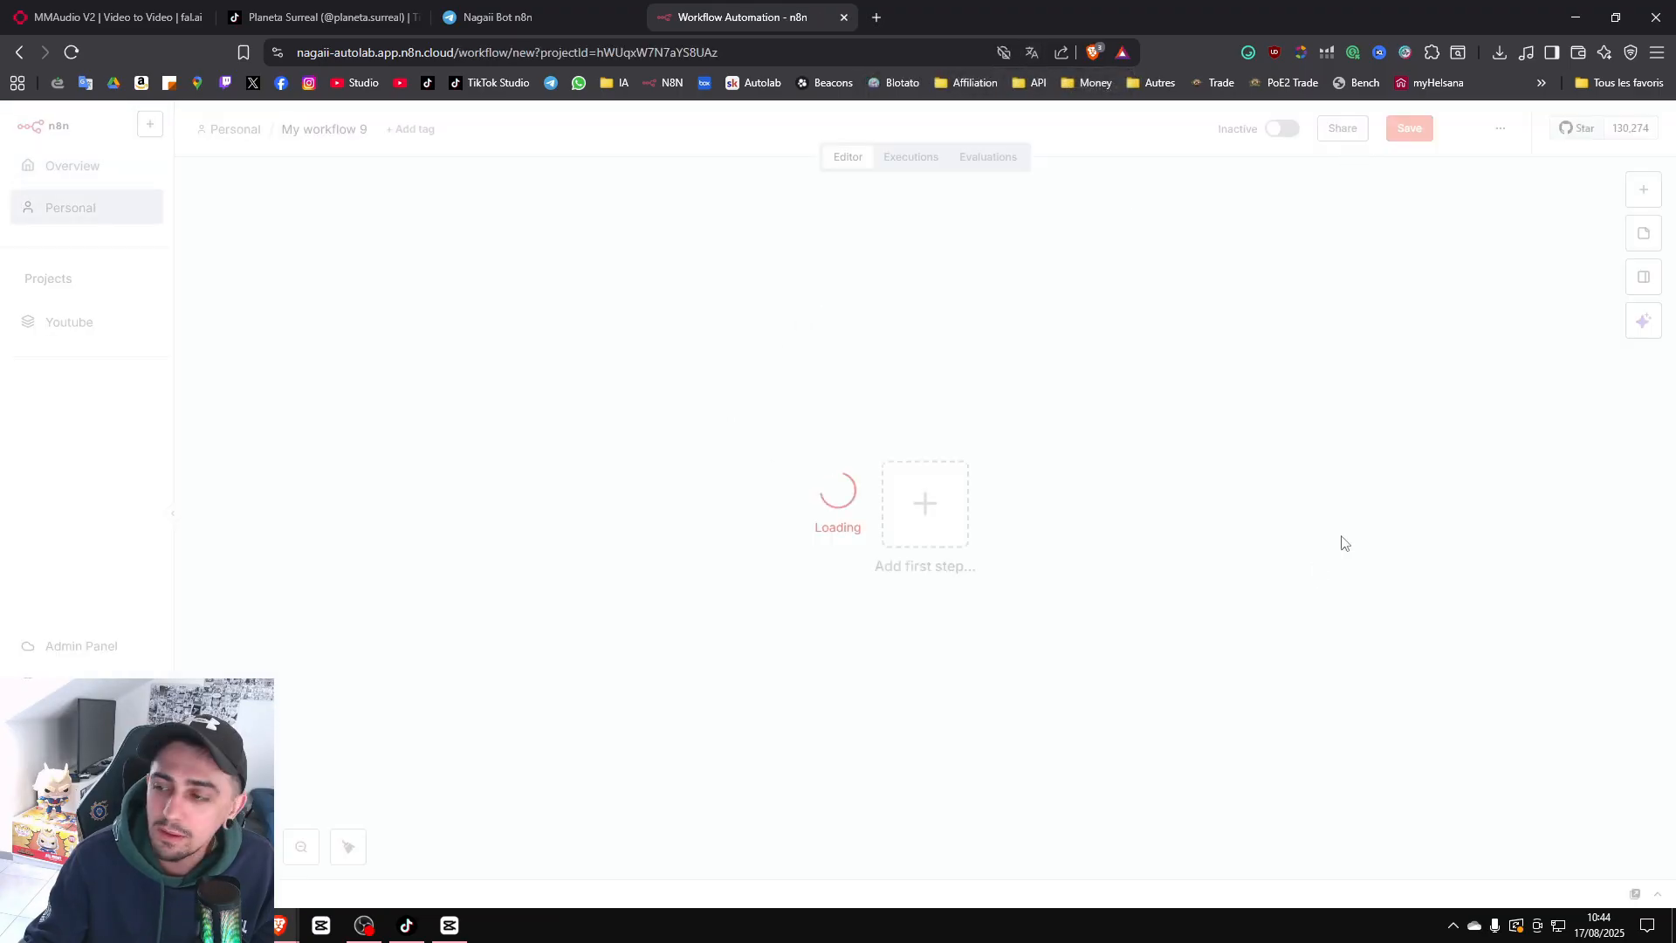
{"action": "left_click", "coordinate": [924, 512]}
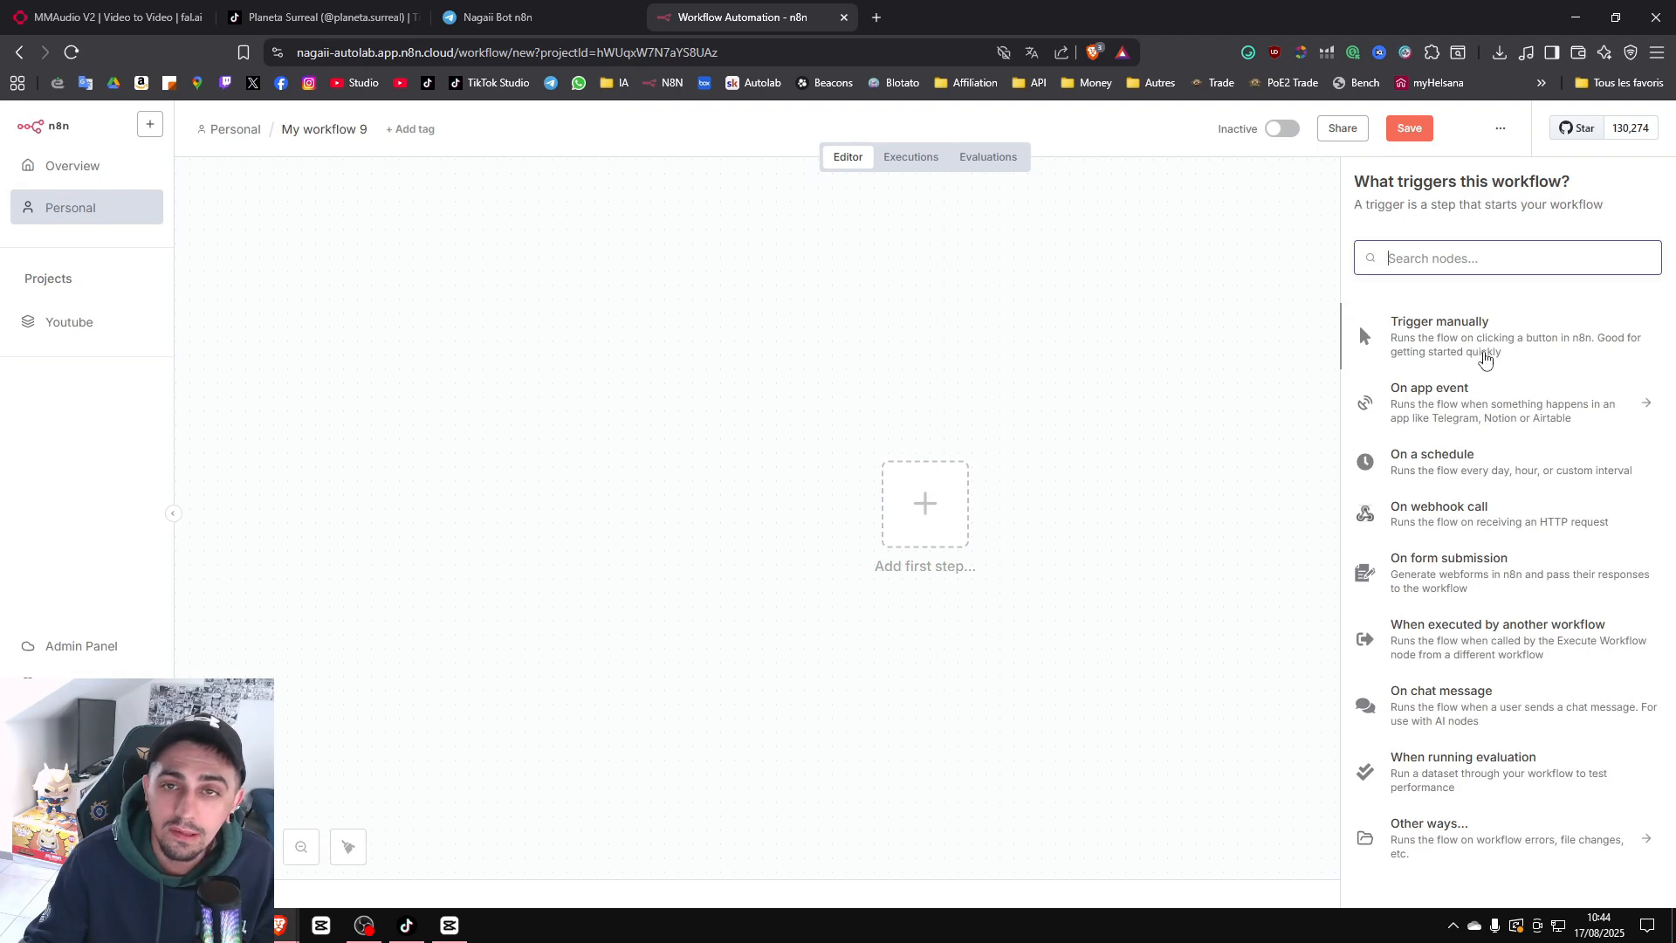
{"action": "left_click", "coordinate": [1483, 354]}
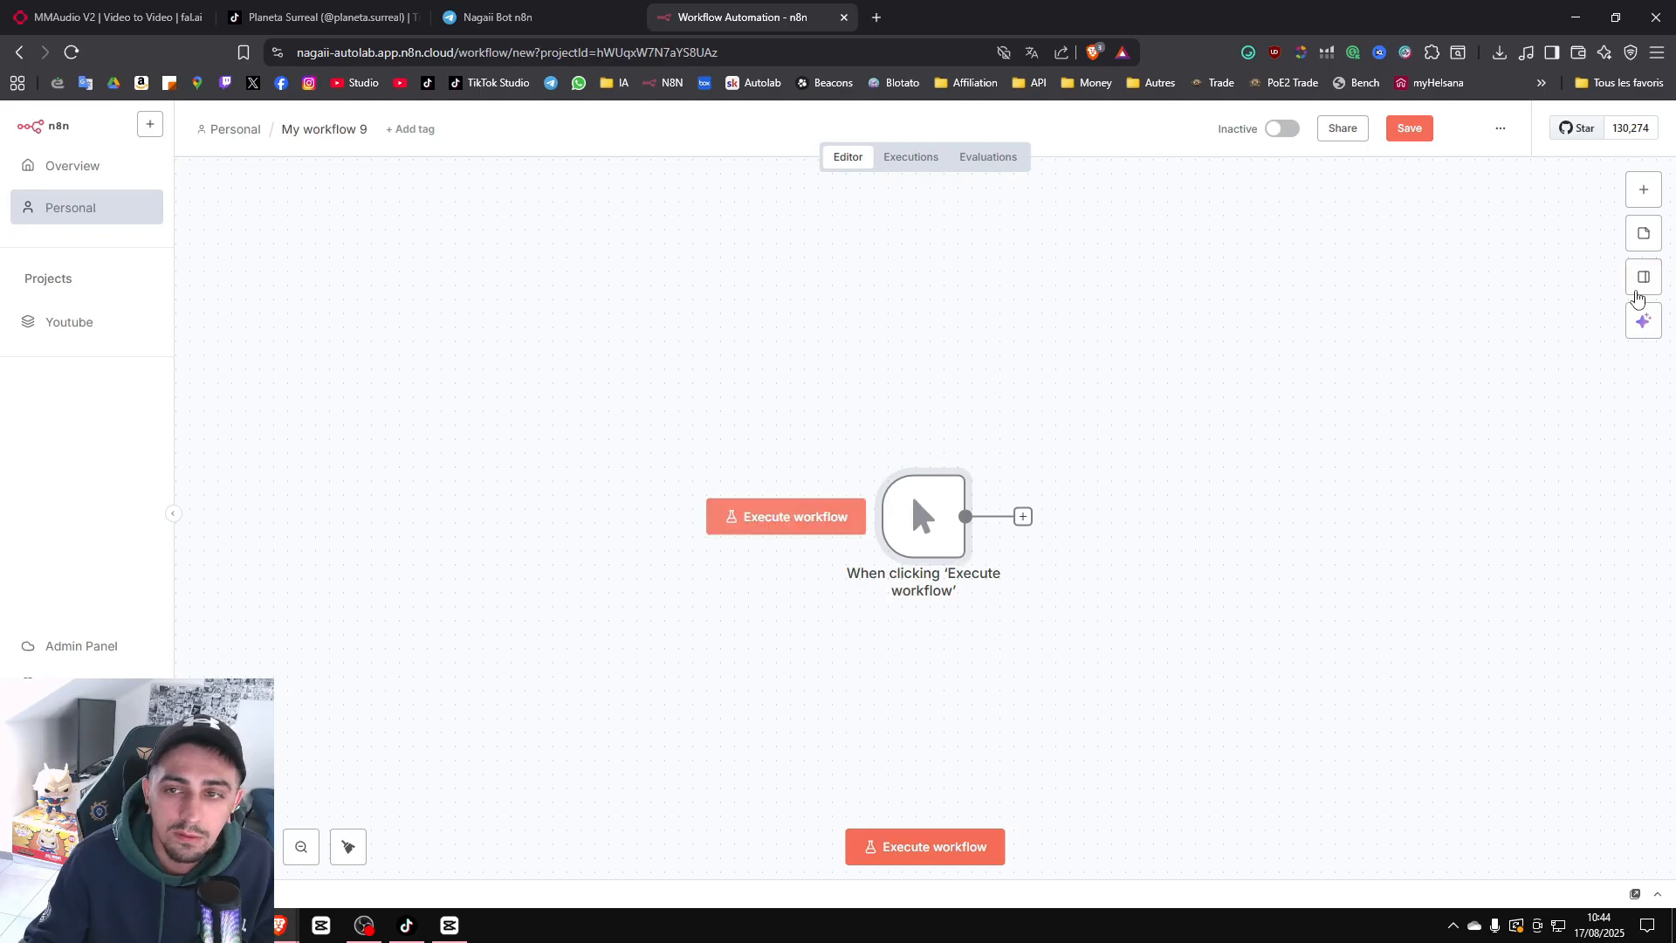
{"action": "left_click", "coordinate": [1644, 190]}
{"action": "type", "text": "sche"}
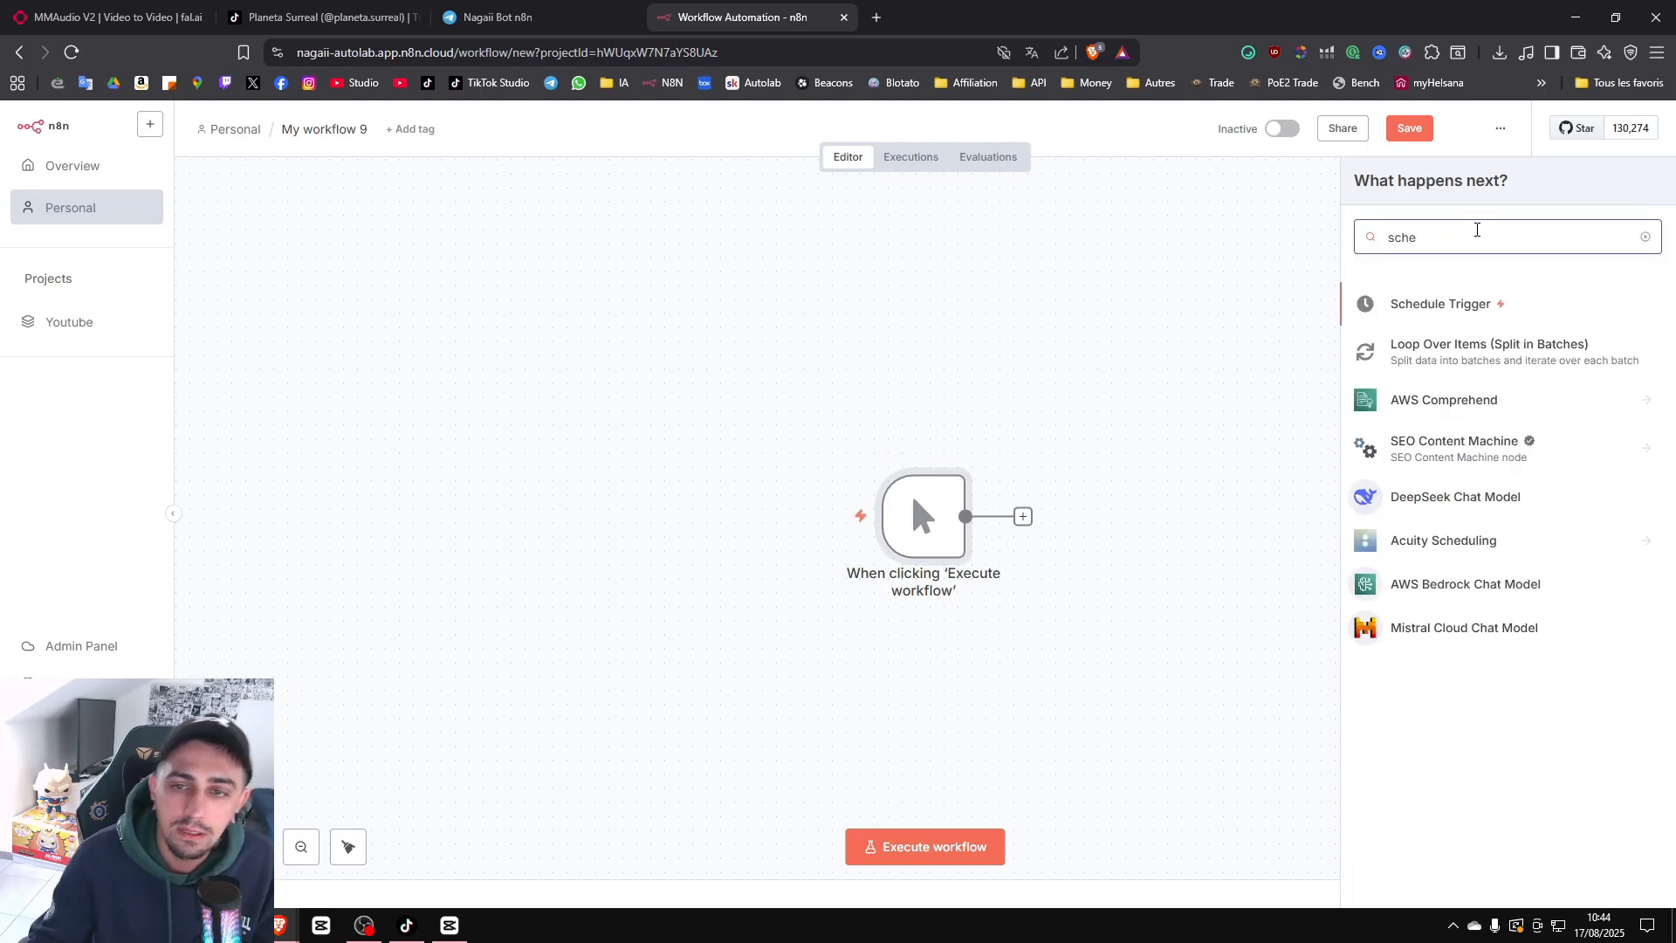
{"action": "left_click", "coordinate": [1441, 306]}
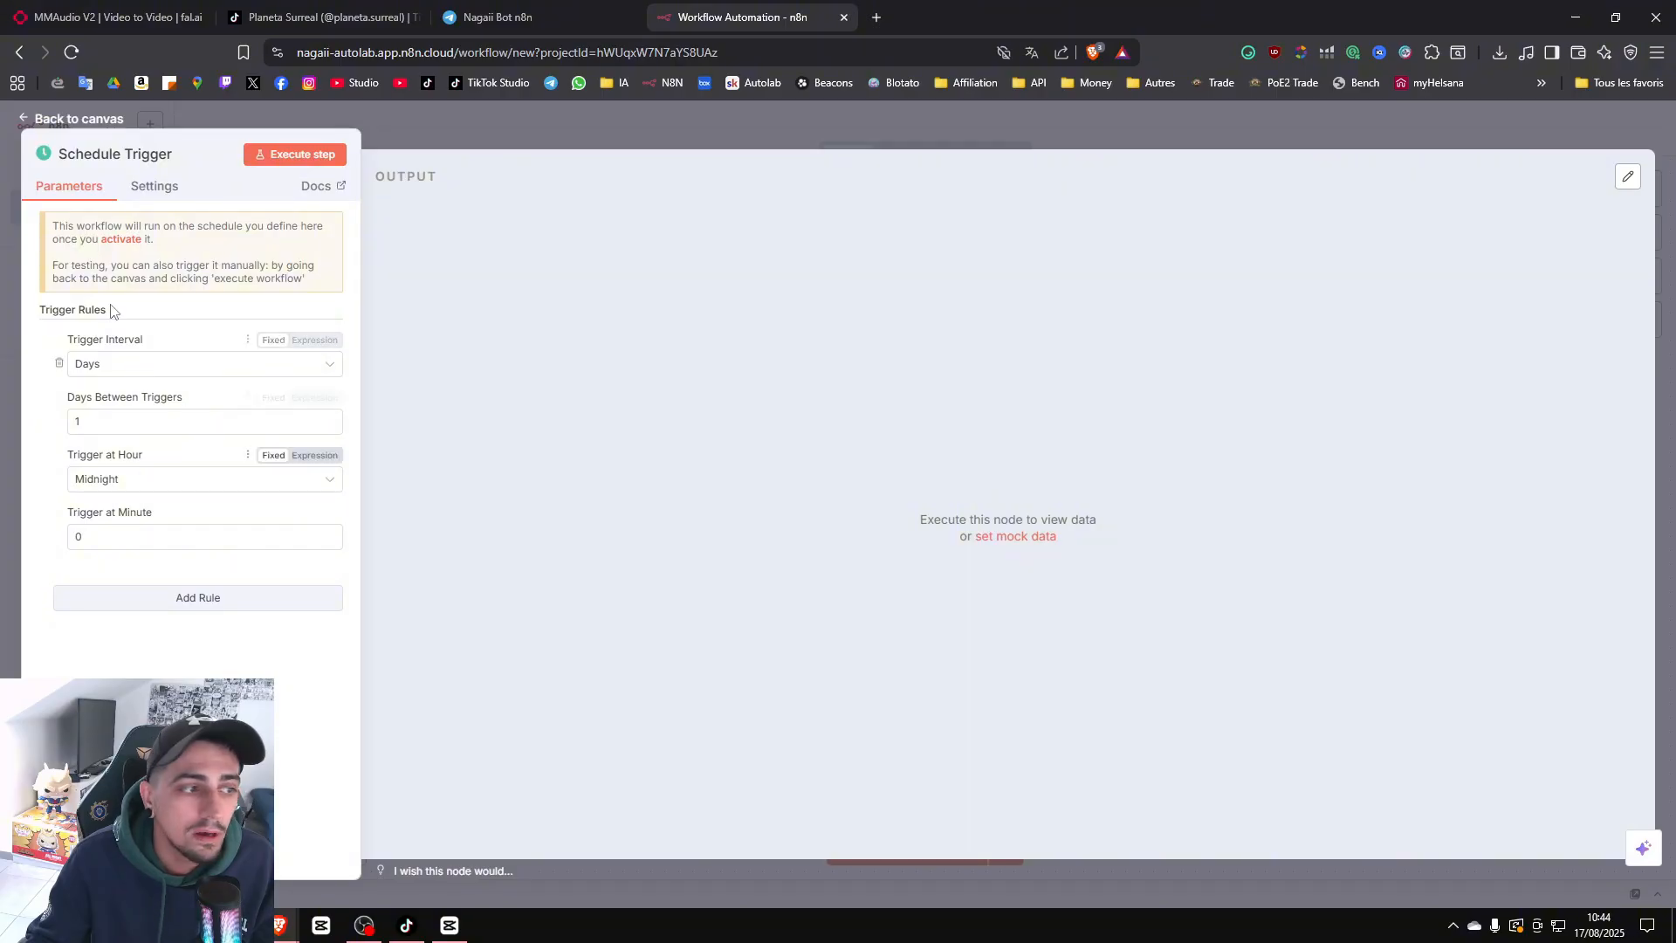
{"action": "left_click", "coordinate": [1124, 139]}
{"action": "key", "text": "Delete"}
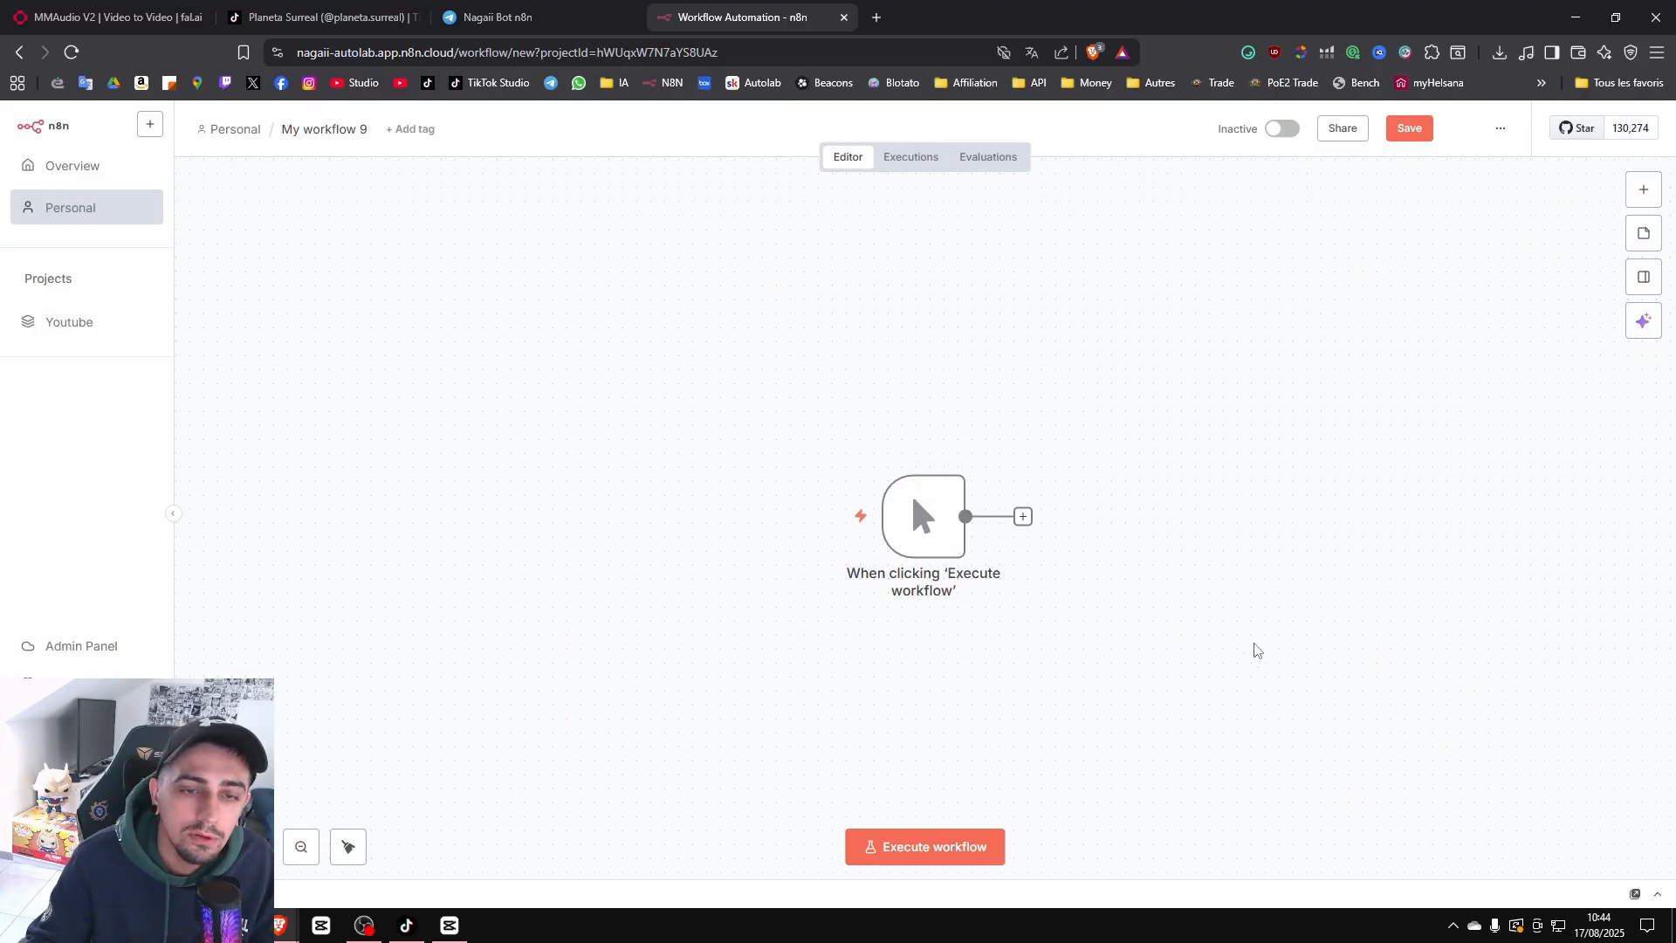
Reposition the manual trigger on the canvas and connect an Edit Fields (Set) node to its output.
{"action": "mouse_move", "coordinate": [937, 525]}
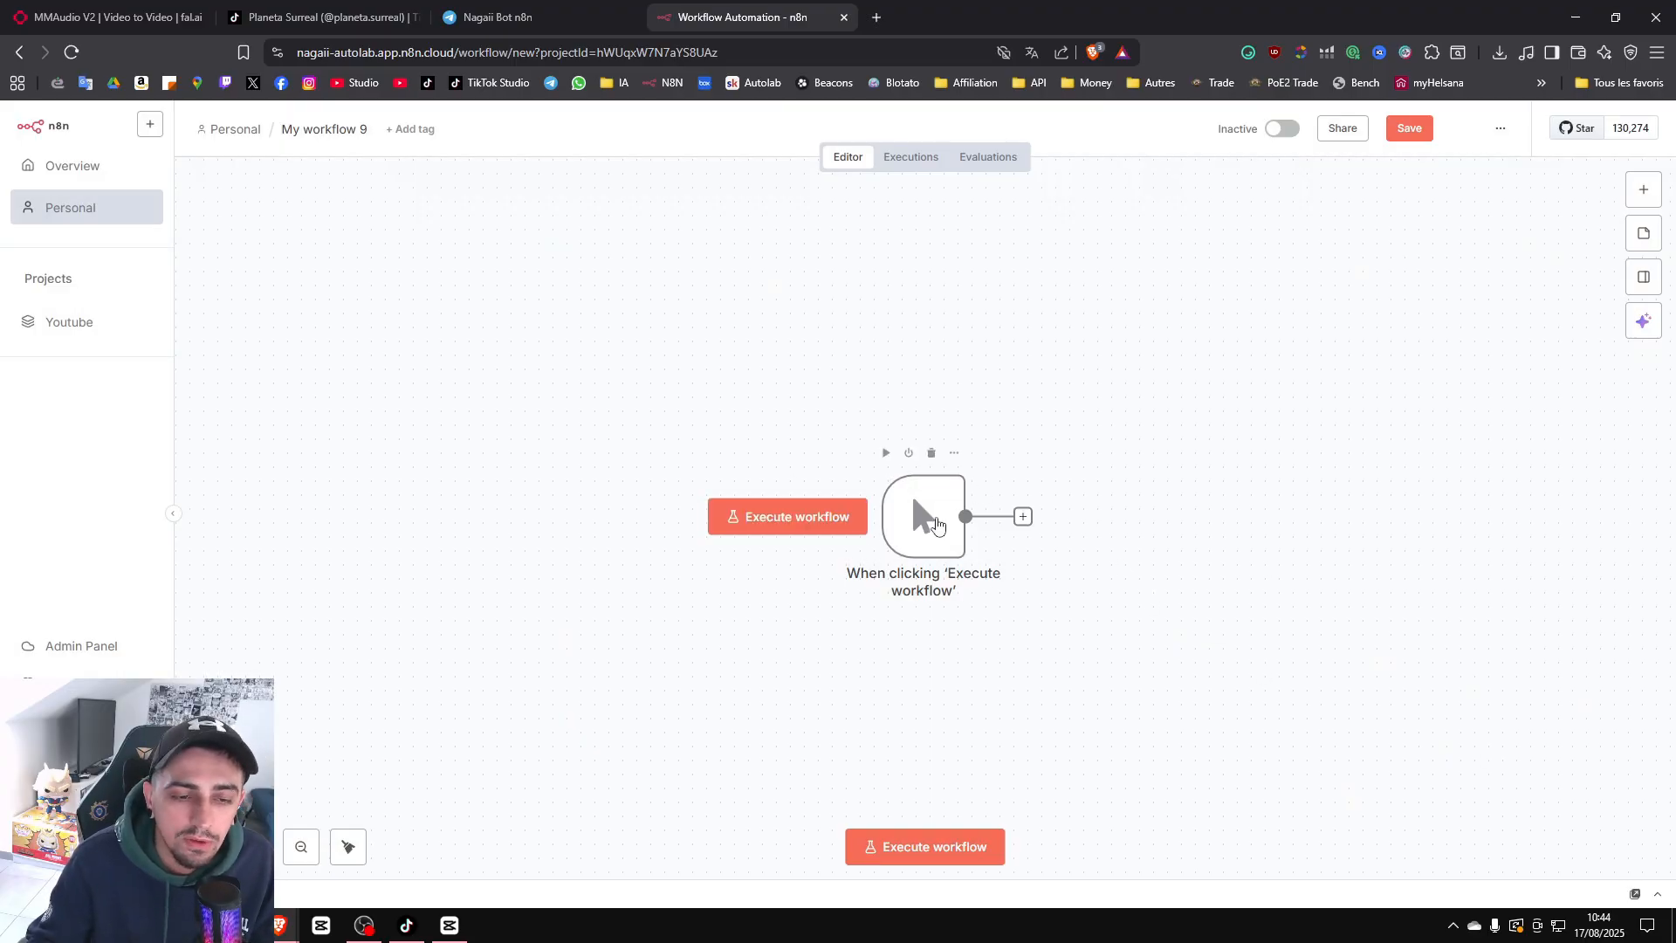
{"action": "left_click_drag", "start_coordinate": [937, 525], "coordinate": [780, 607]}
{"action": "scroll", "coordinate": [965, 580], "scroll_direction": "down", "scroll_amount": 2}
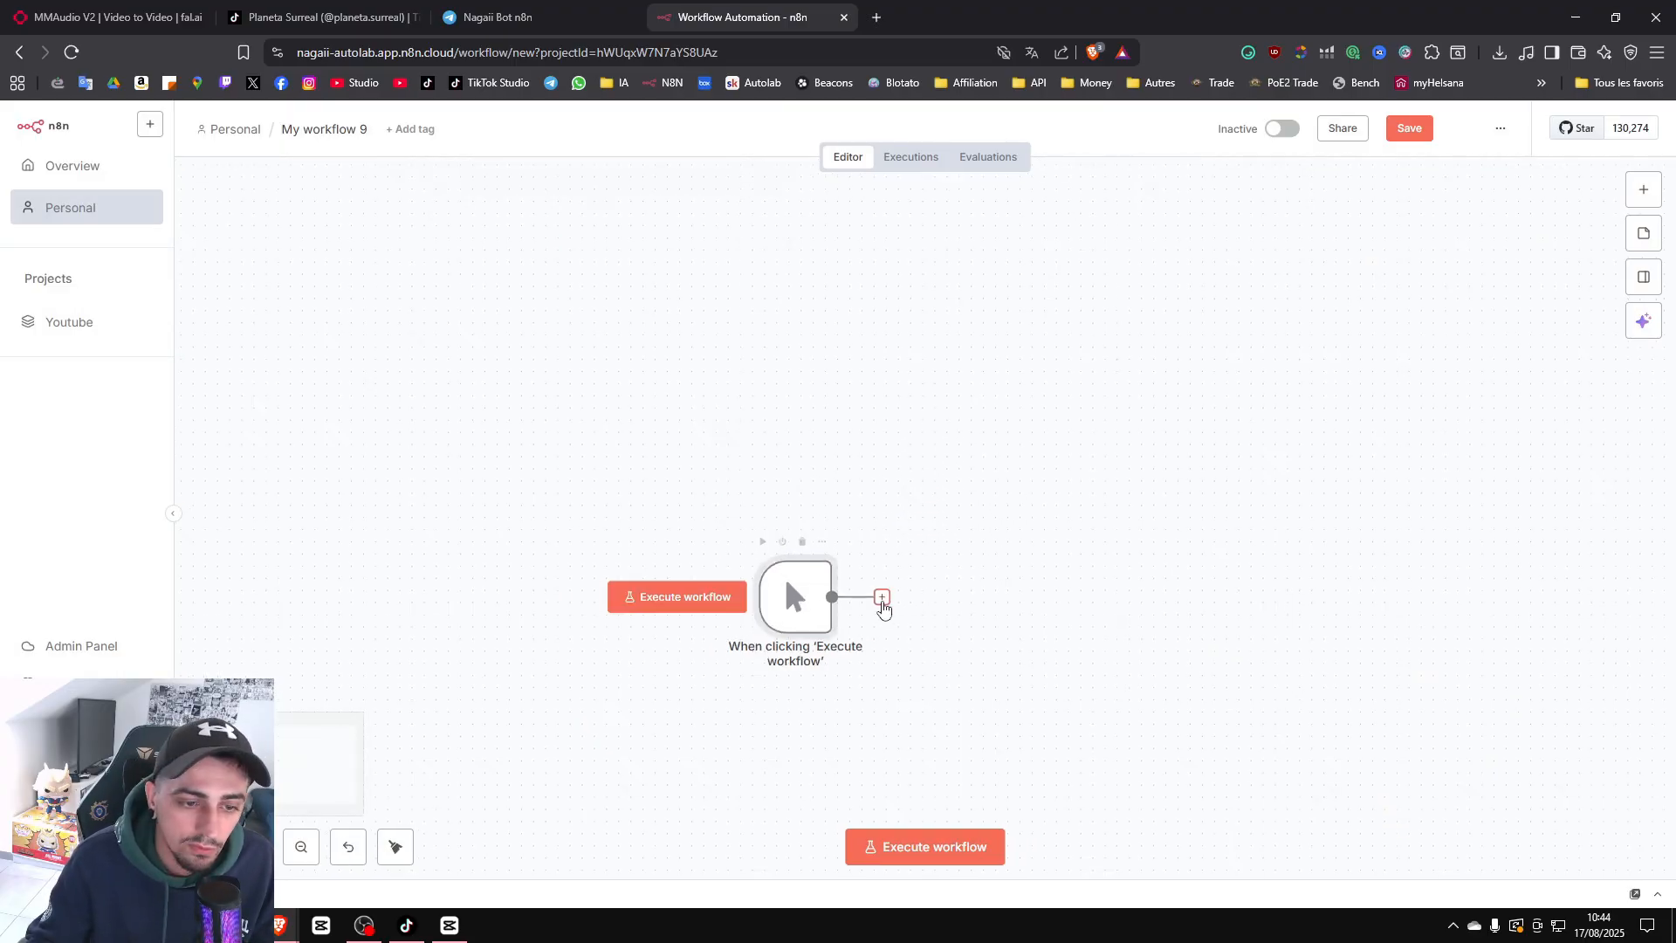
{"action": "left_click", "coordinate": [882, 598]}
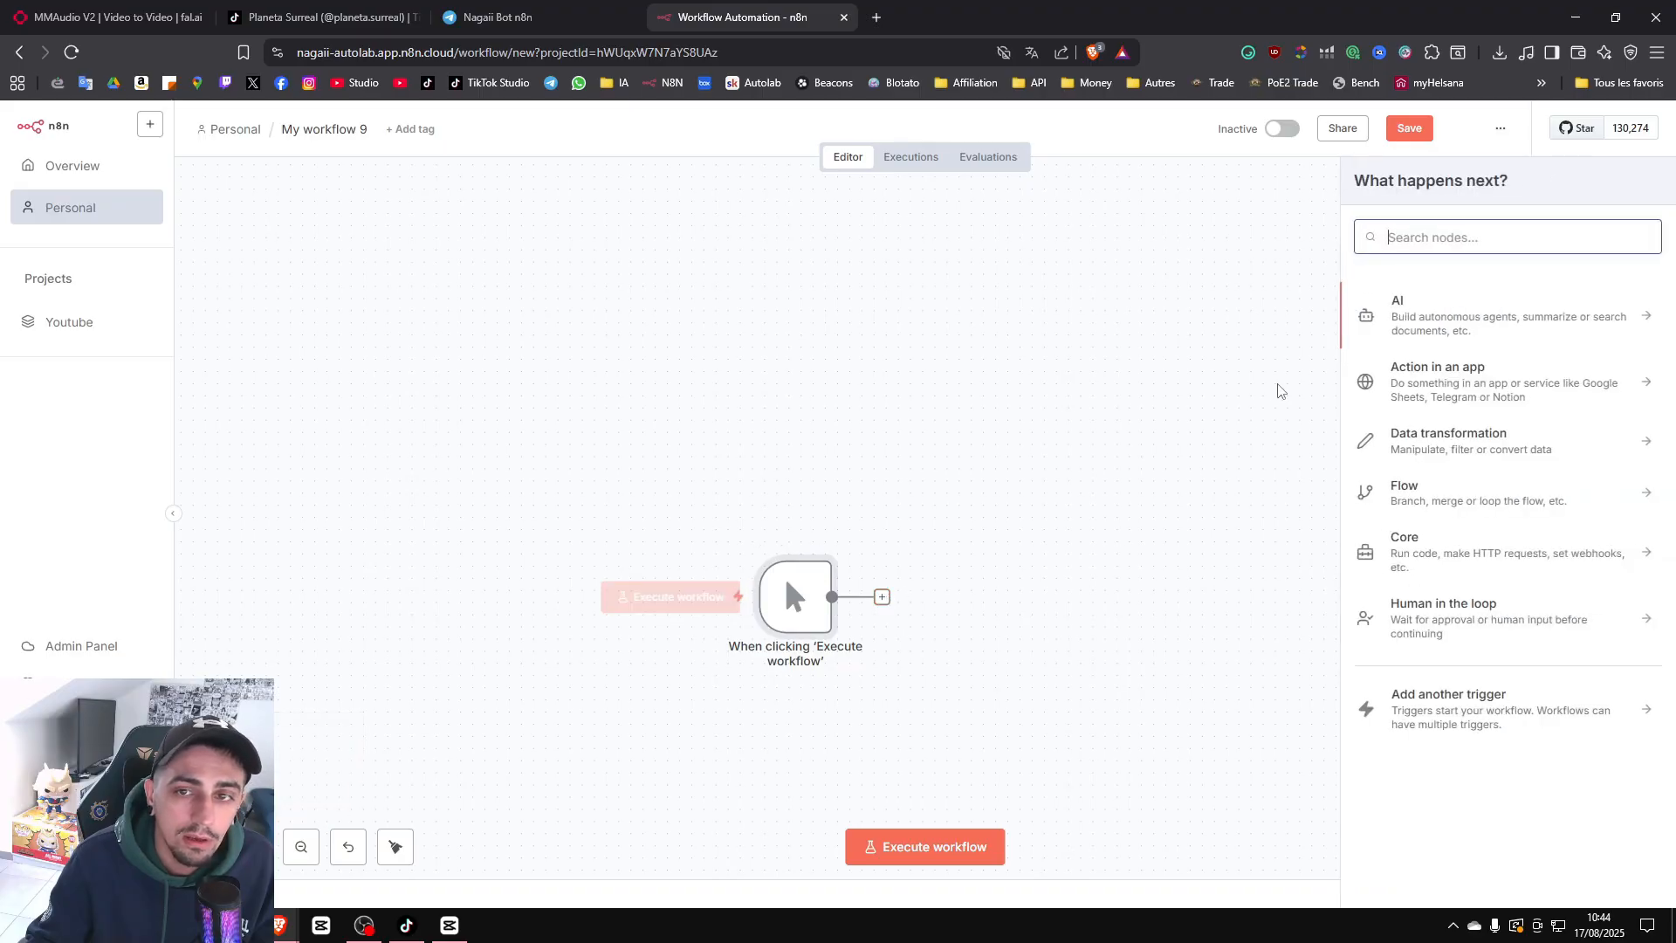
{"action": "type", "text": "set"}
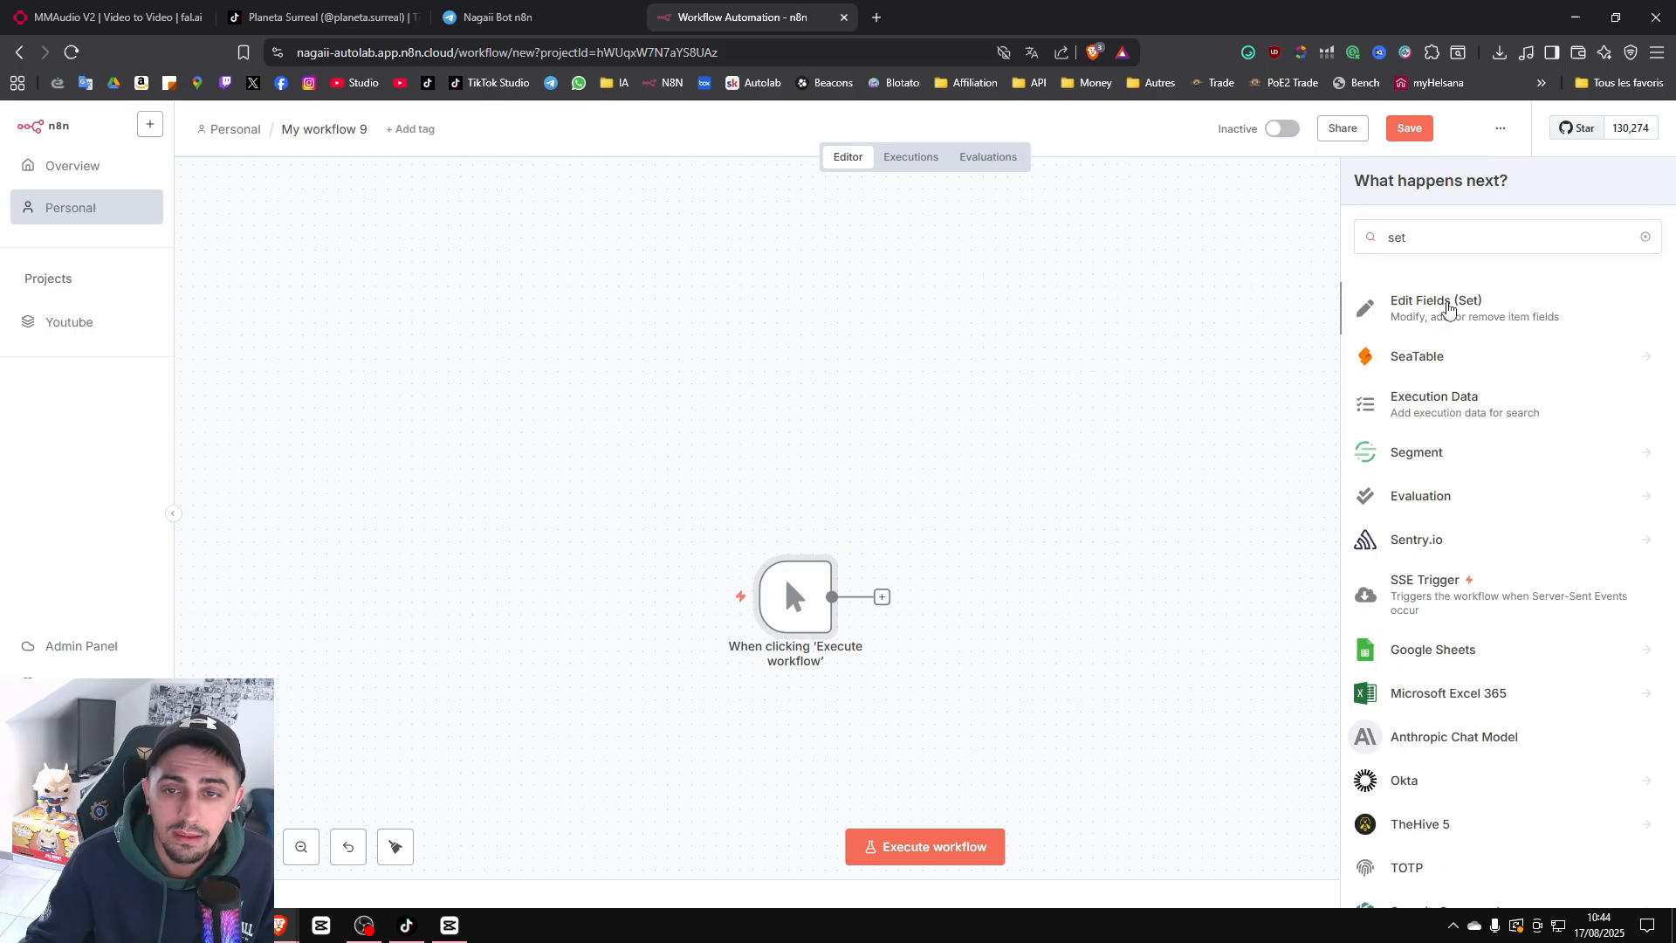
{"action": "left_click", "coordinate": [1449, 308]}
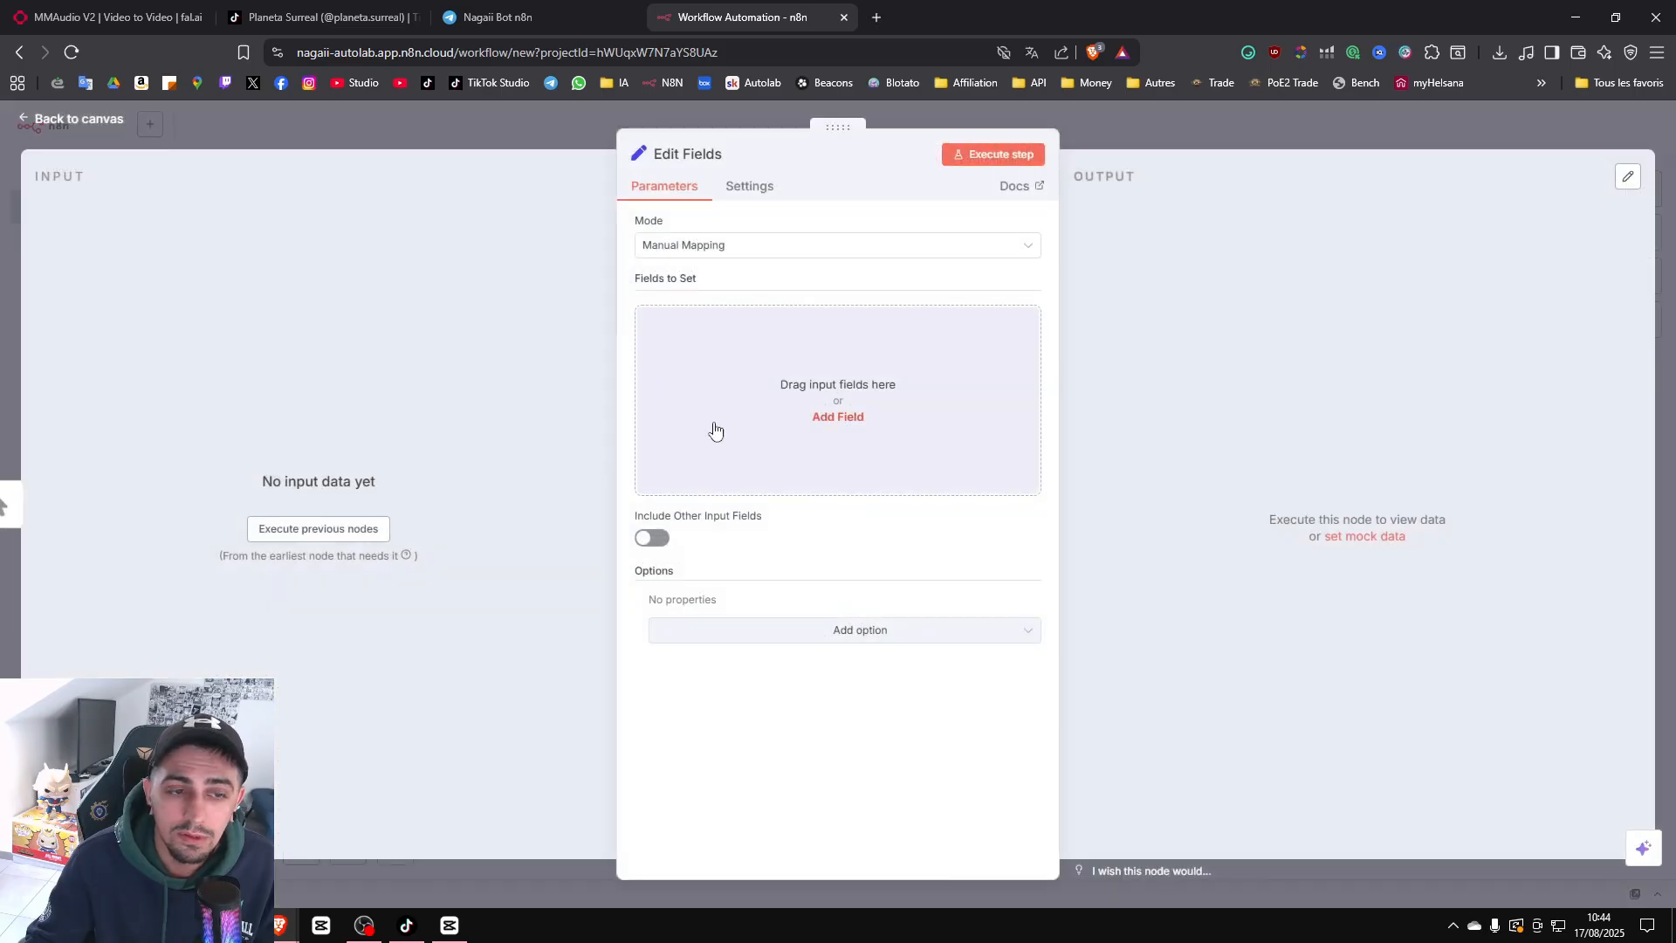
Add two string fields named "theme" and "format" to the Edit Fields node and fill in their values.
{"action": "left_click", "coordinate": [755, 393]}
{"action": "left_click", "coordinate": [754, 329]}
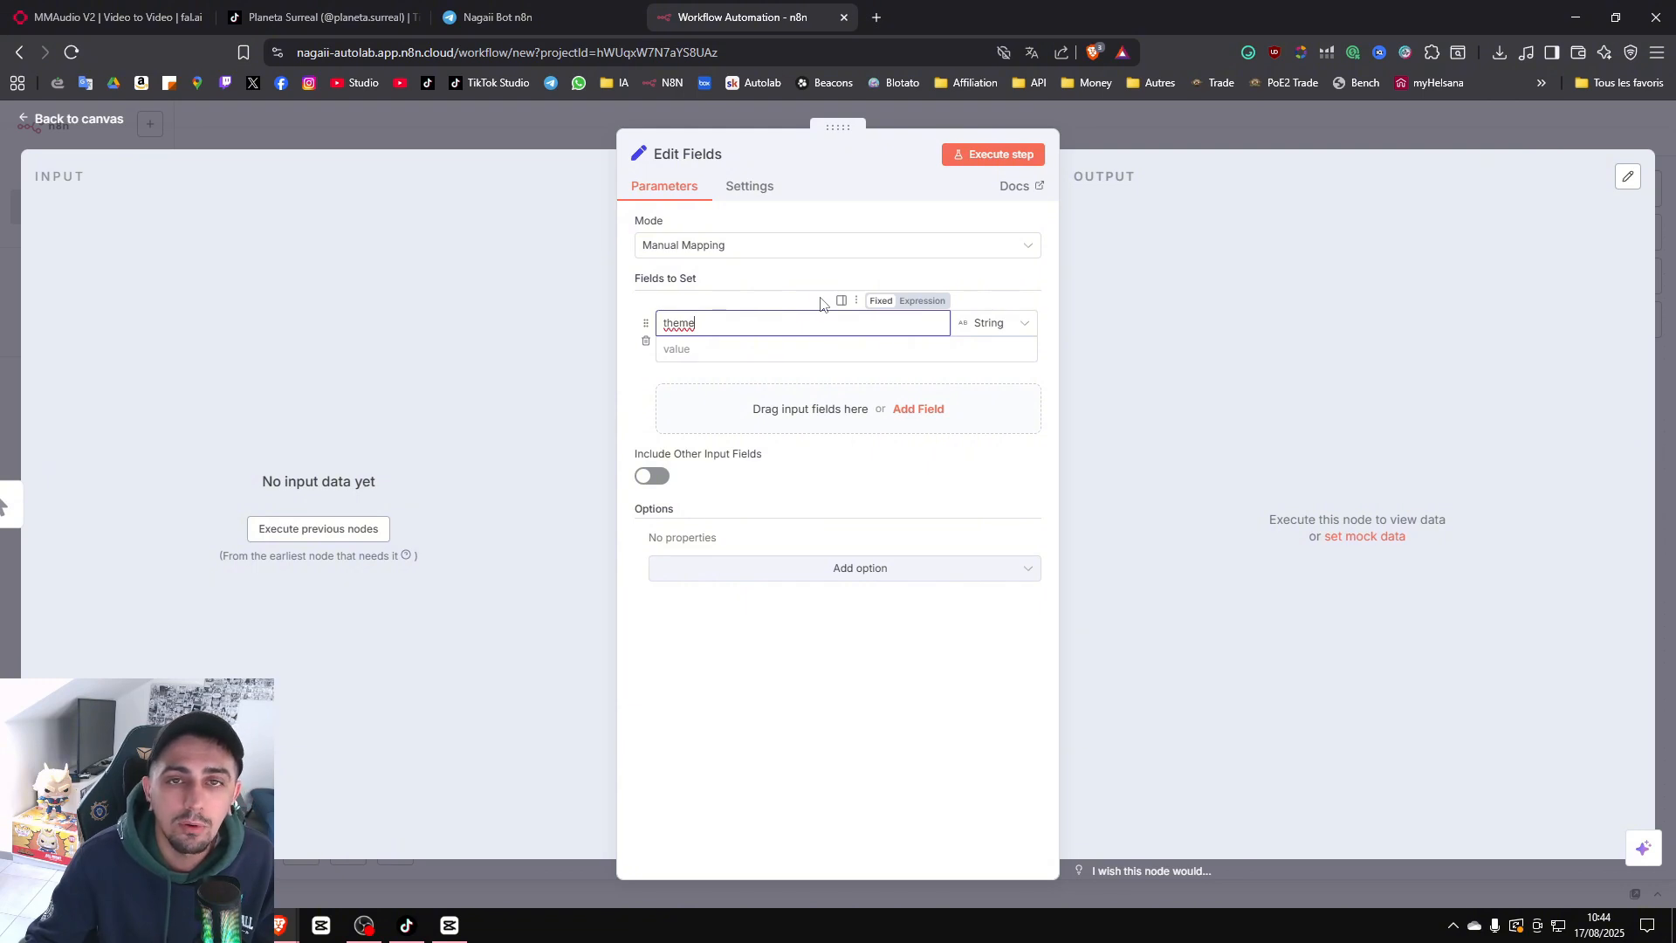
{"action": "left_click", "coordinate": [794, 414]}
{"action": "left_click", "coordinate": [717, 403]}
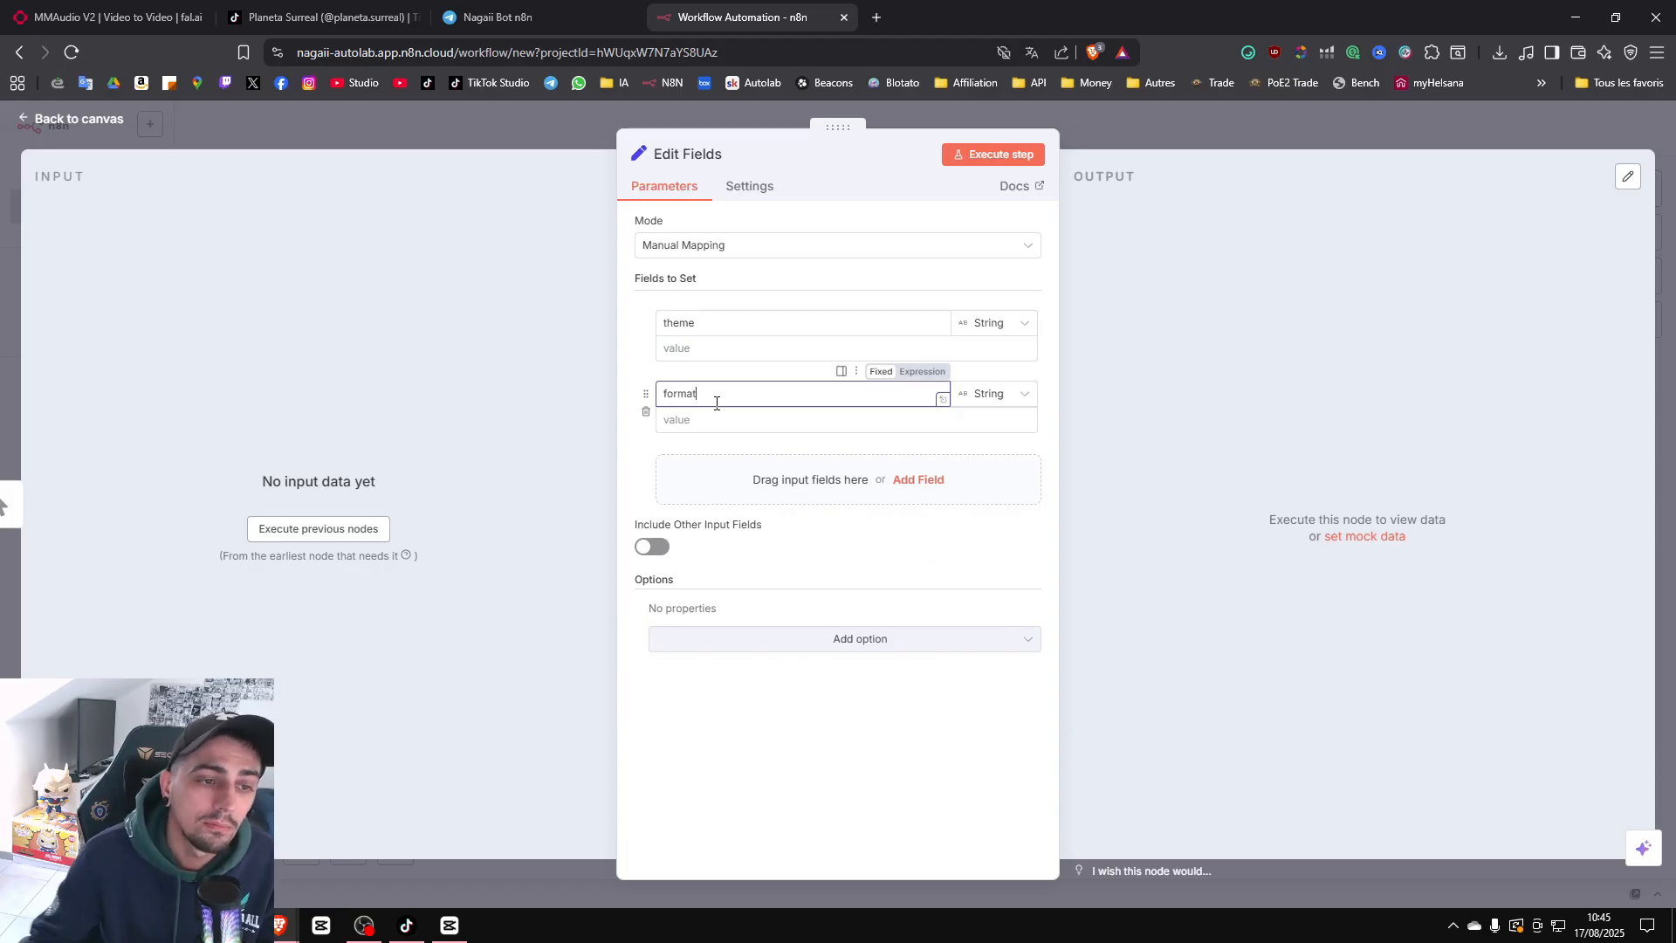
{"action": "left_click", "coordinate": [760, 351]}
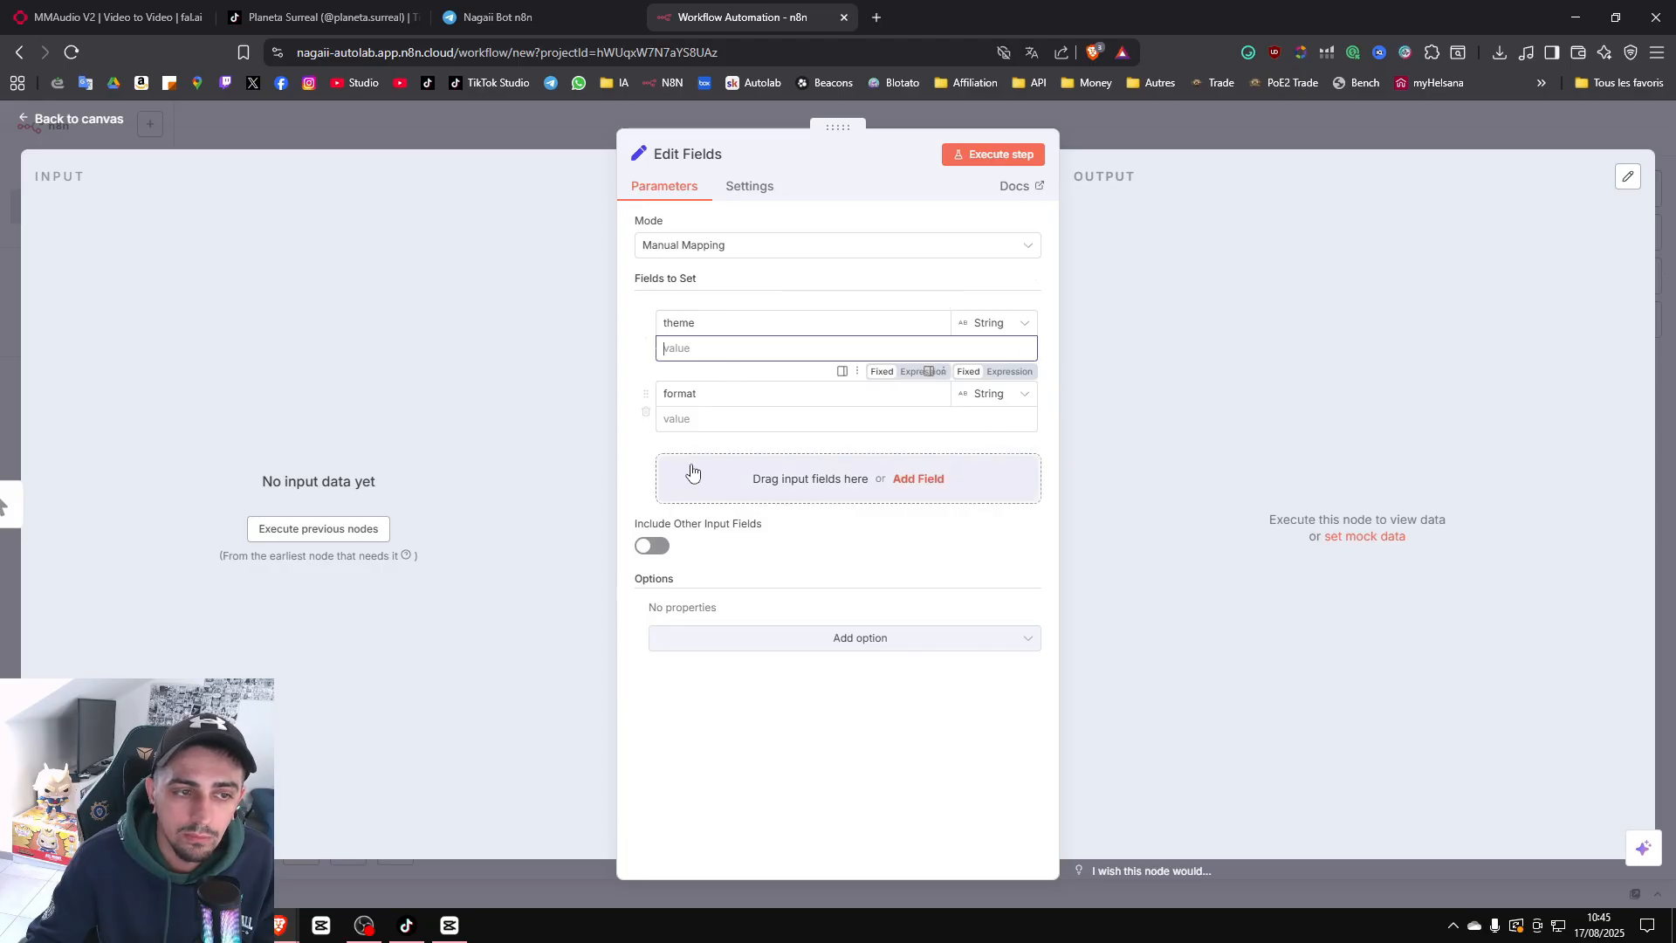
{"action": "left_click", "coordinate": [712, 420]}
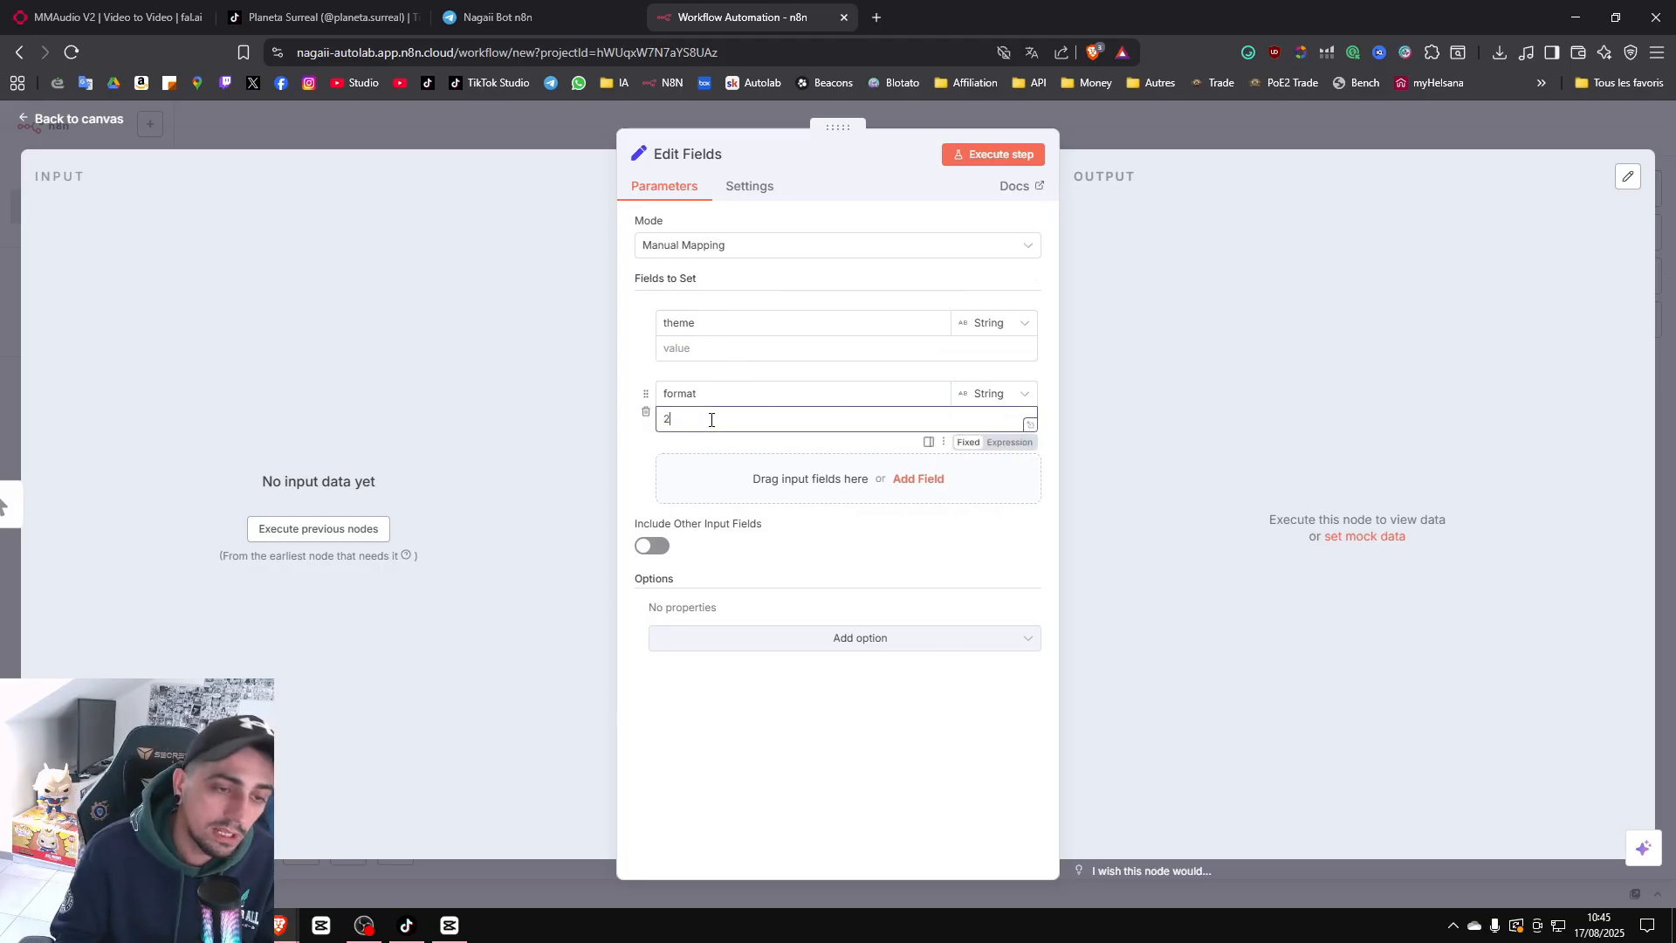
{"action": "left_click", "coordinate": [722, 351]}
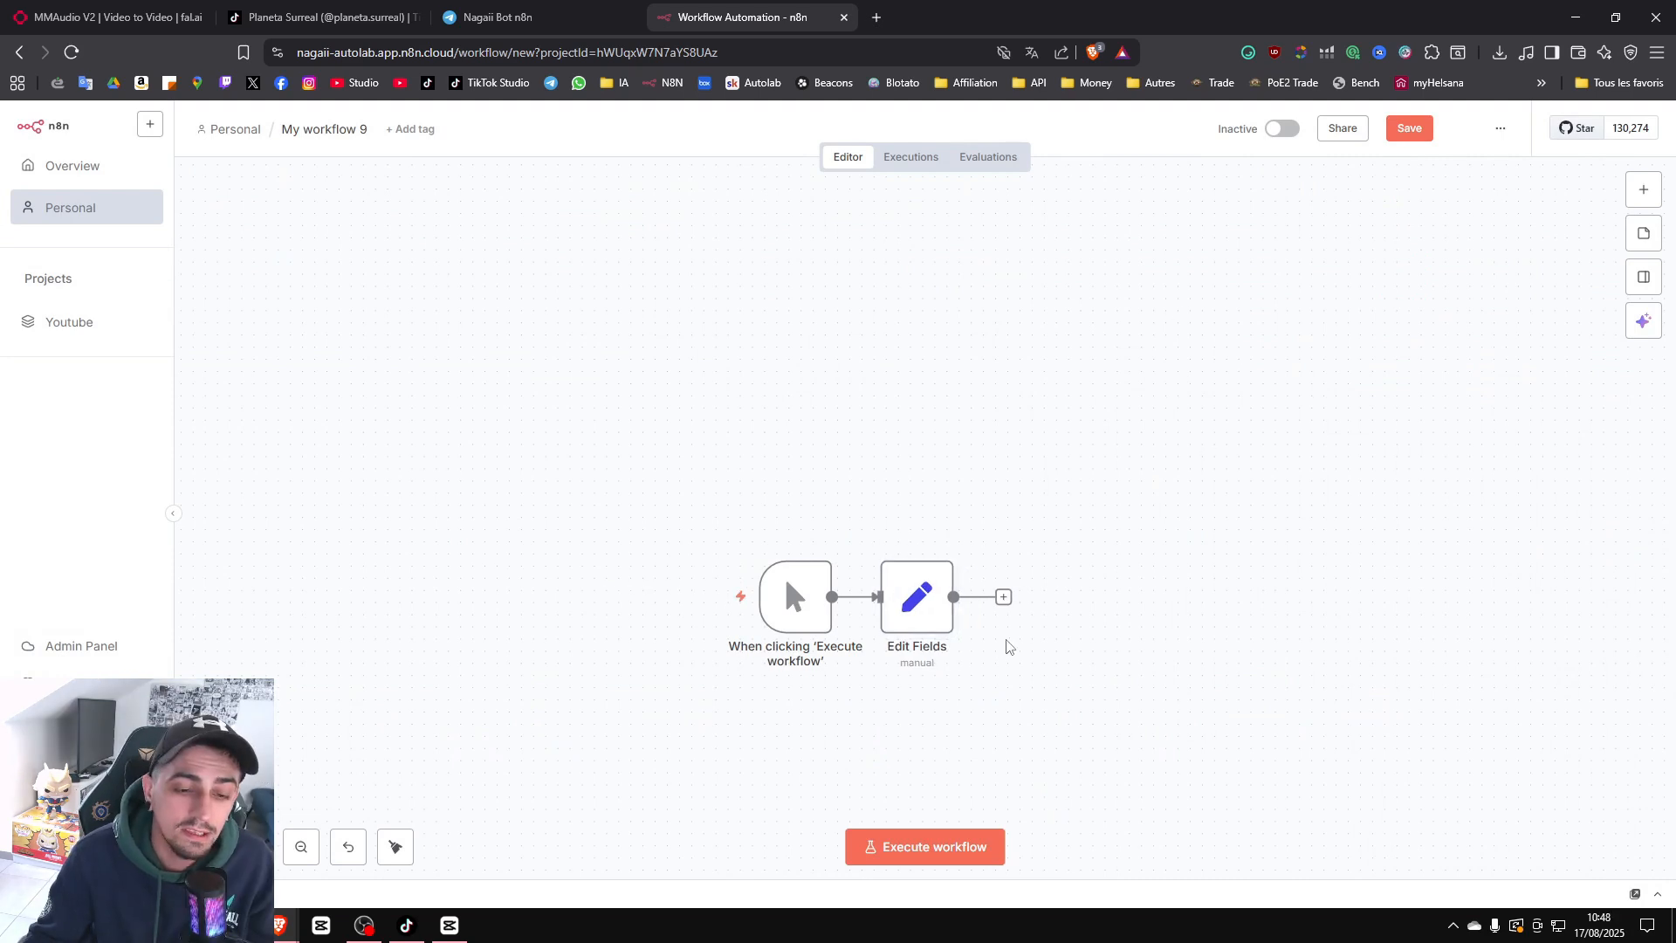
Connect an AI Agent node after Edit Fields and set its prompt source to "Define below".
{"action": "left_click", "coordinate": [1004, 598]}
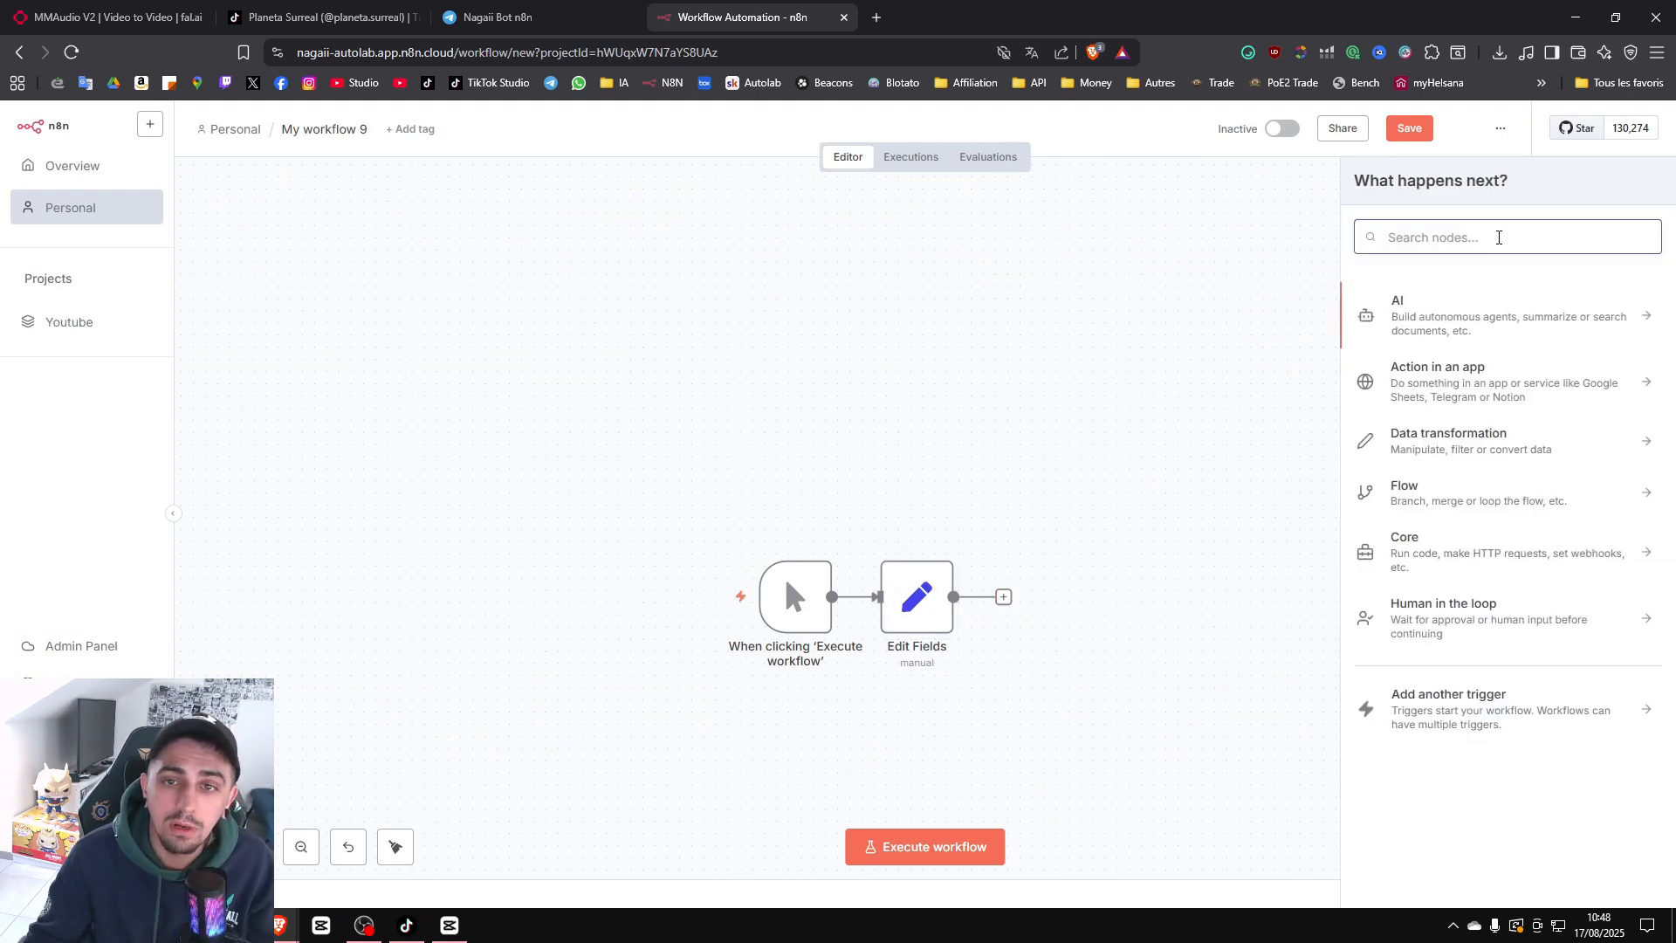
{"action": "type", "text": "Agent"}
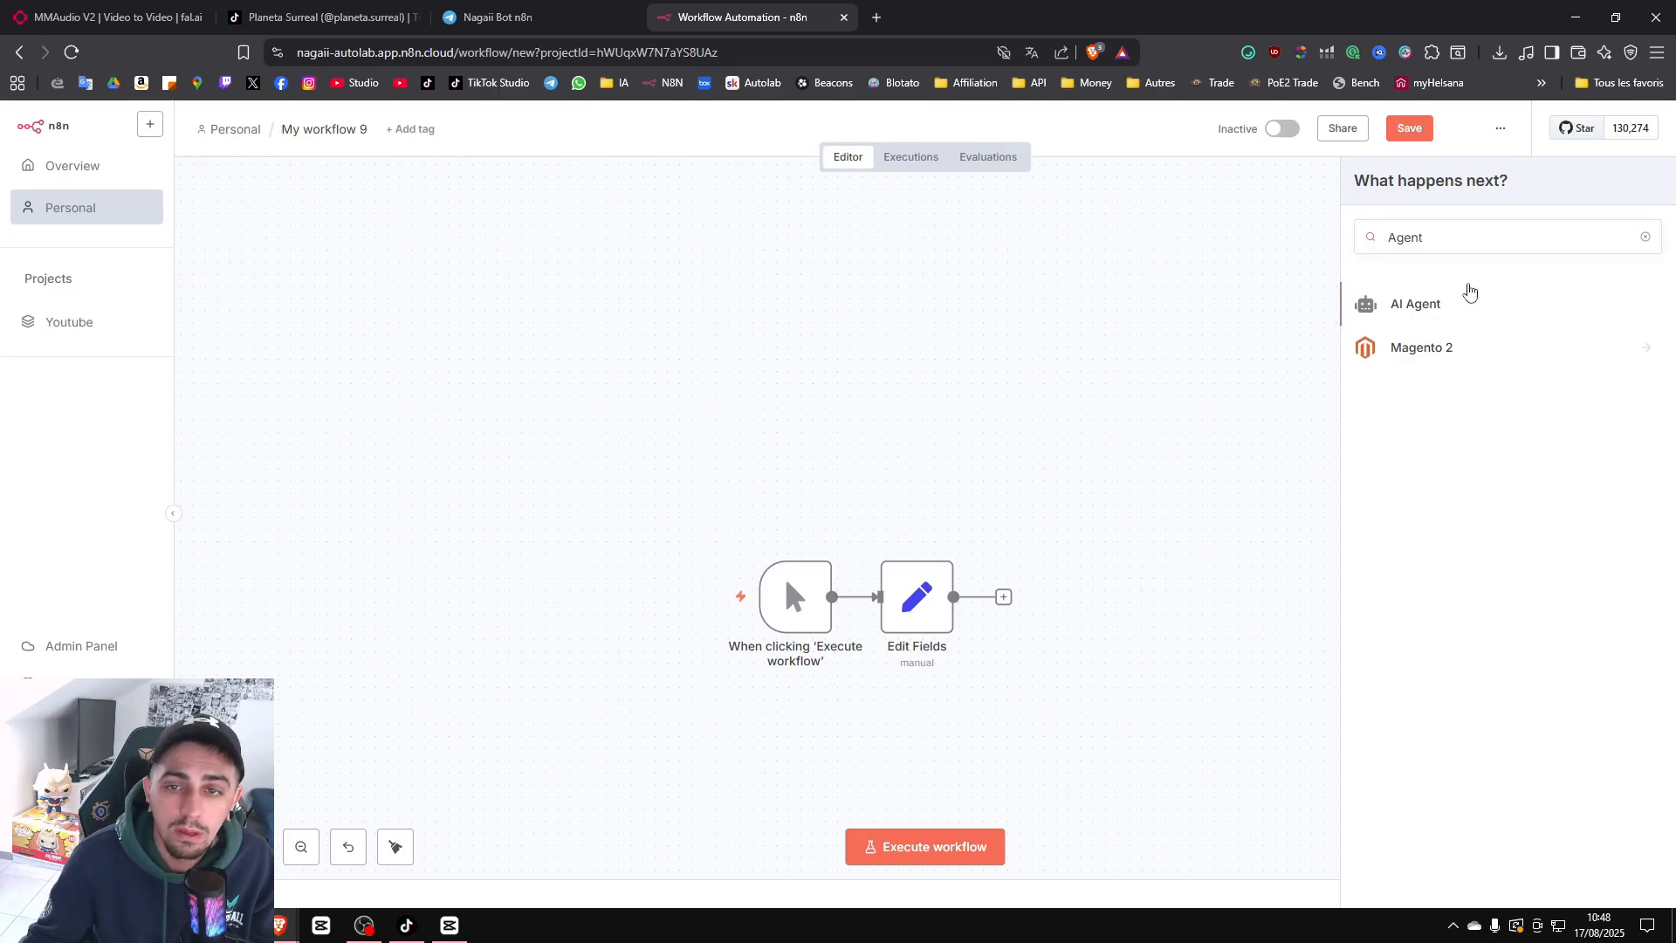
{"action": "left_click", "coordinate": [1469, 299]}
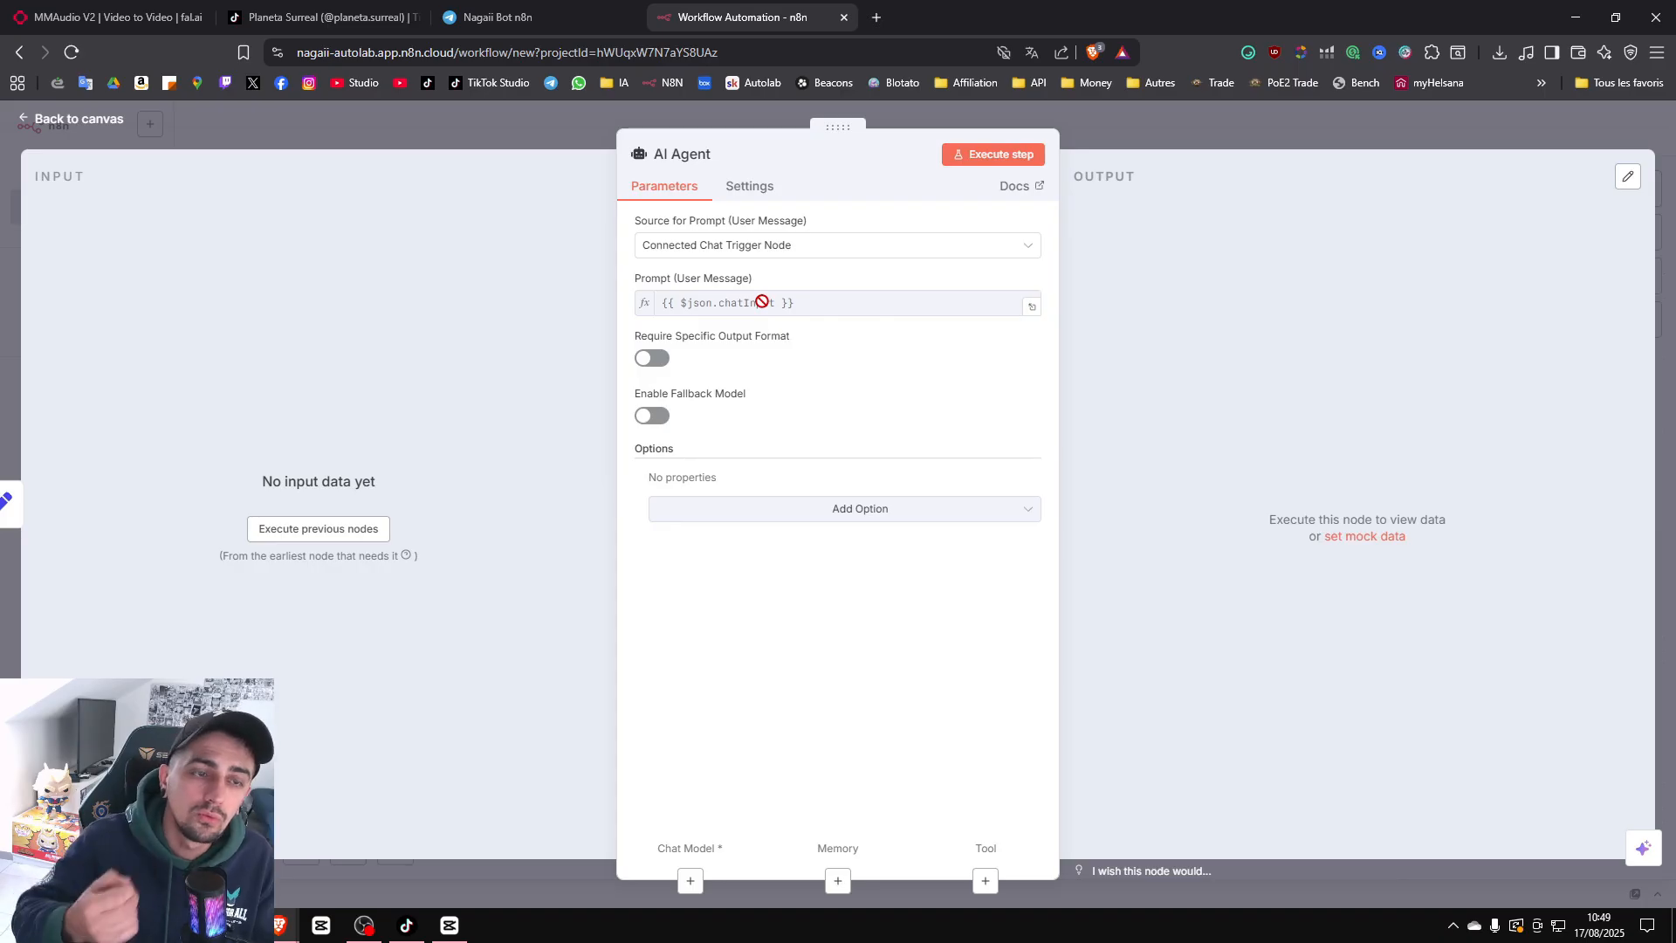
{"action": "left_click", "coordinate": [828, 253]}
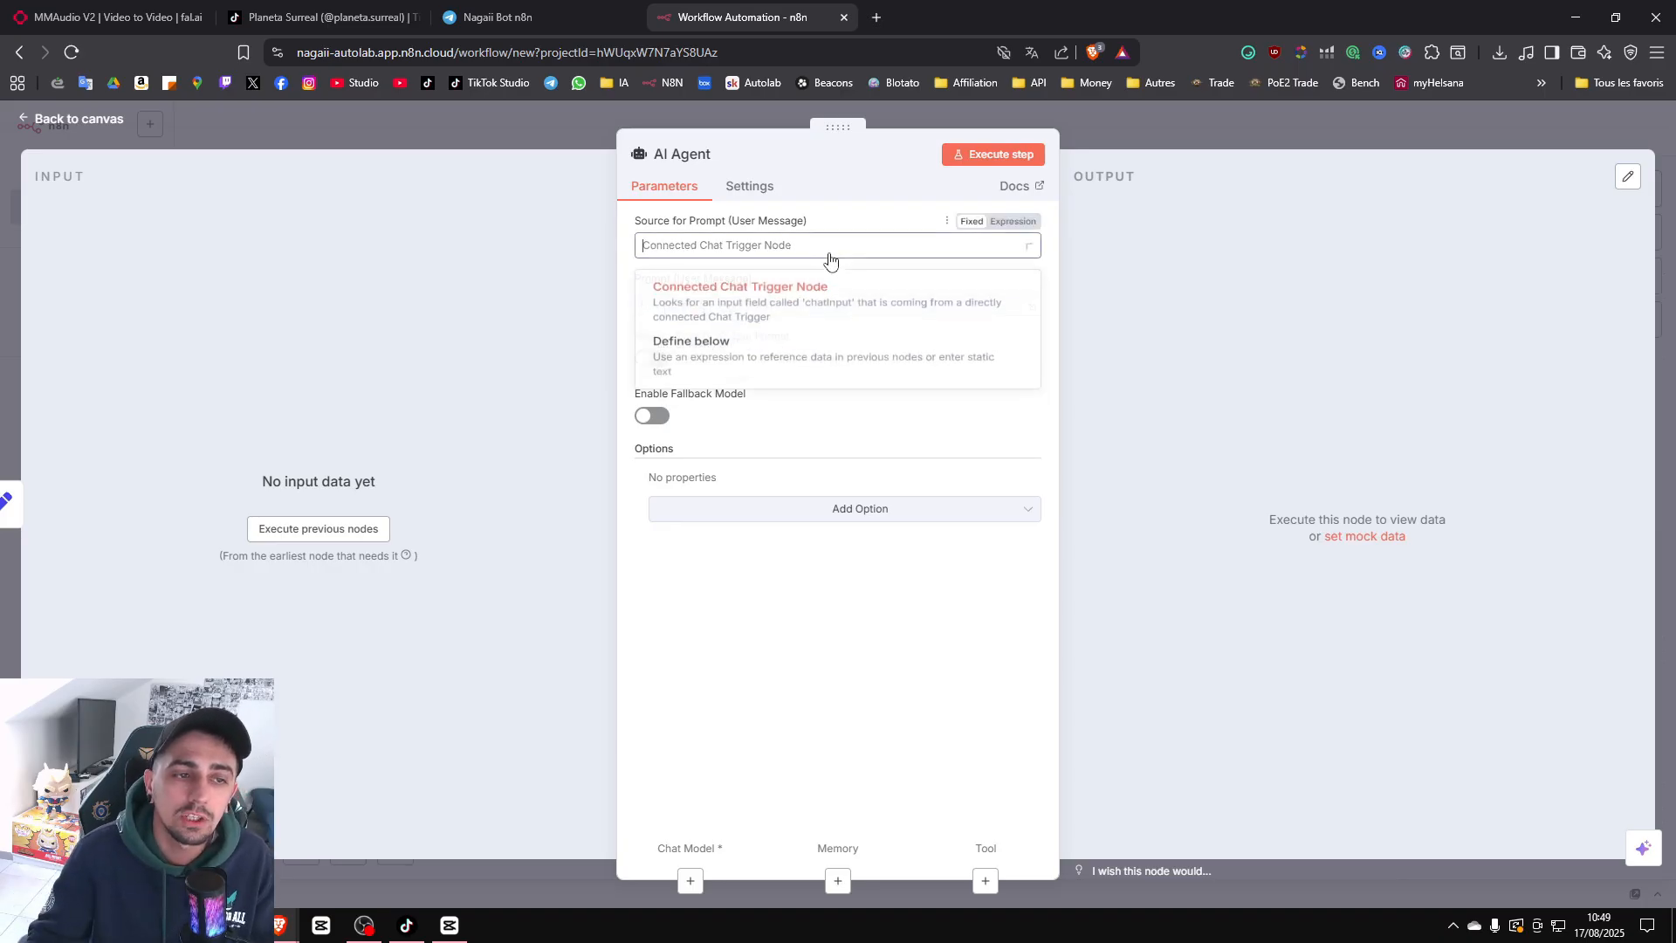
{"action": "left_click", "coordinate": [813, 358]}
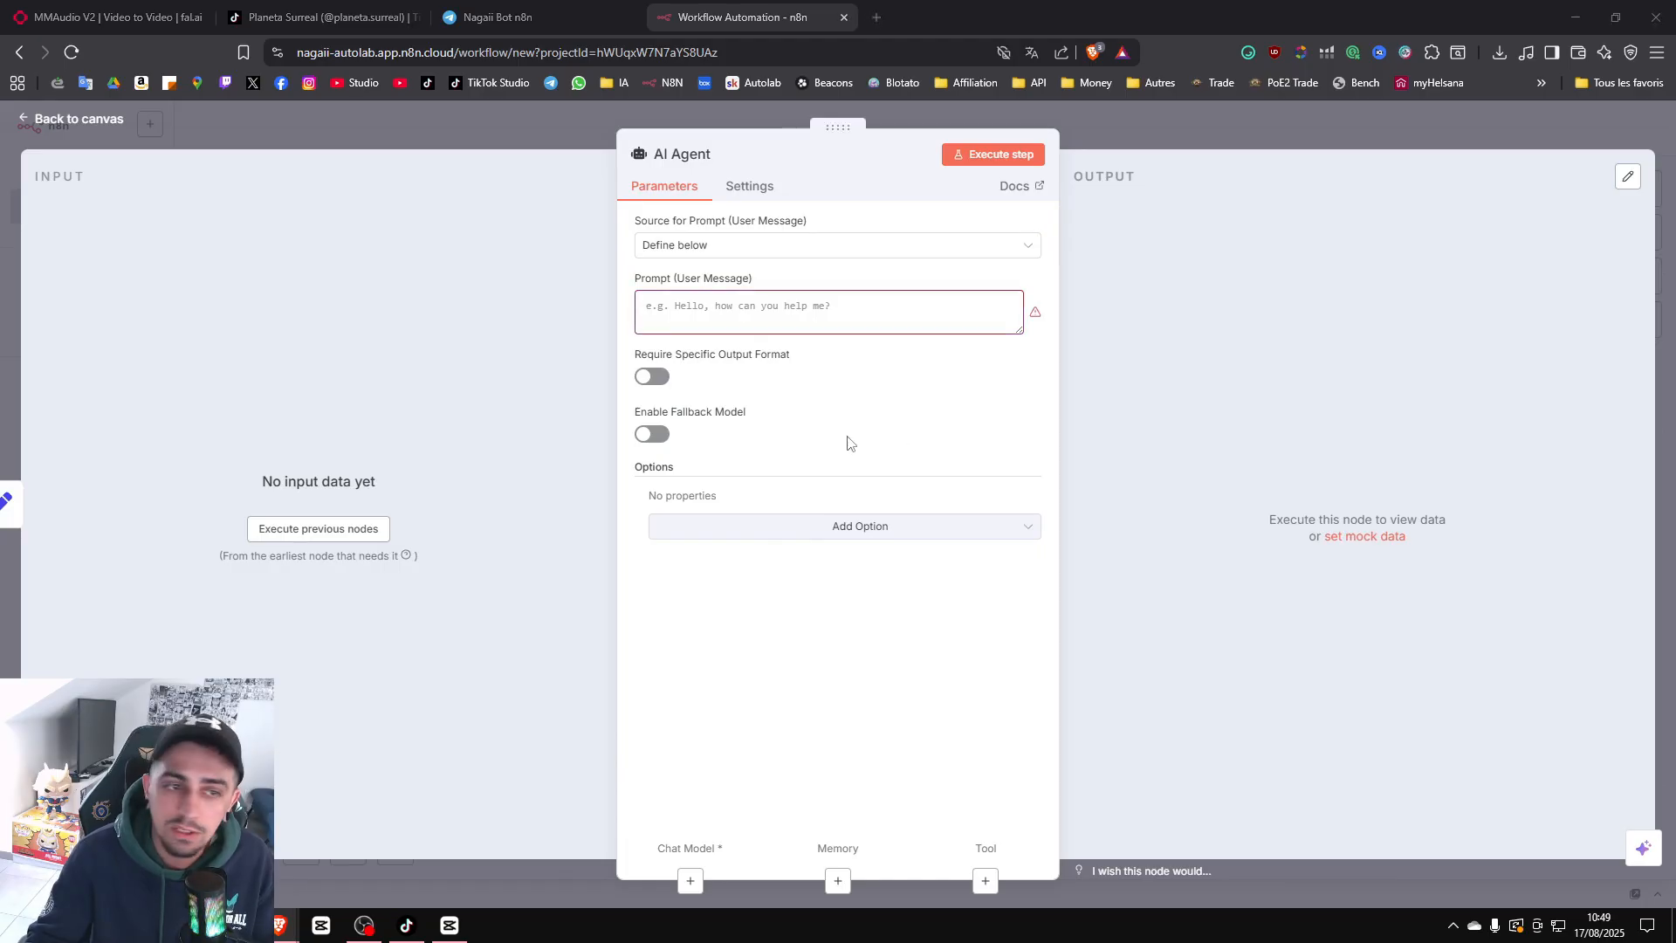
Enter the AI Agent's user prompt as "Génère moi des prompt conformes au thème choisi : {{ $json.theme }}" and return to the canvas.
{"action": "left_click", "coordinate": [863, 324]}
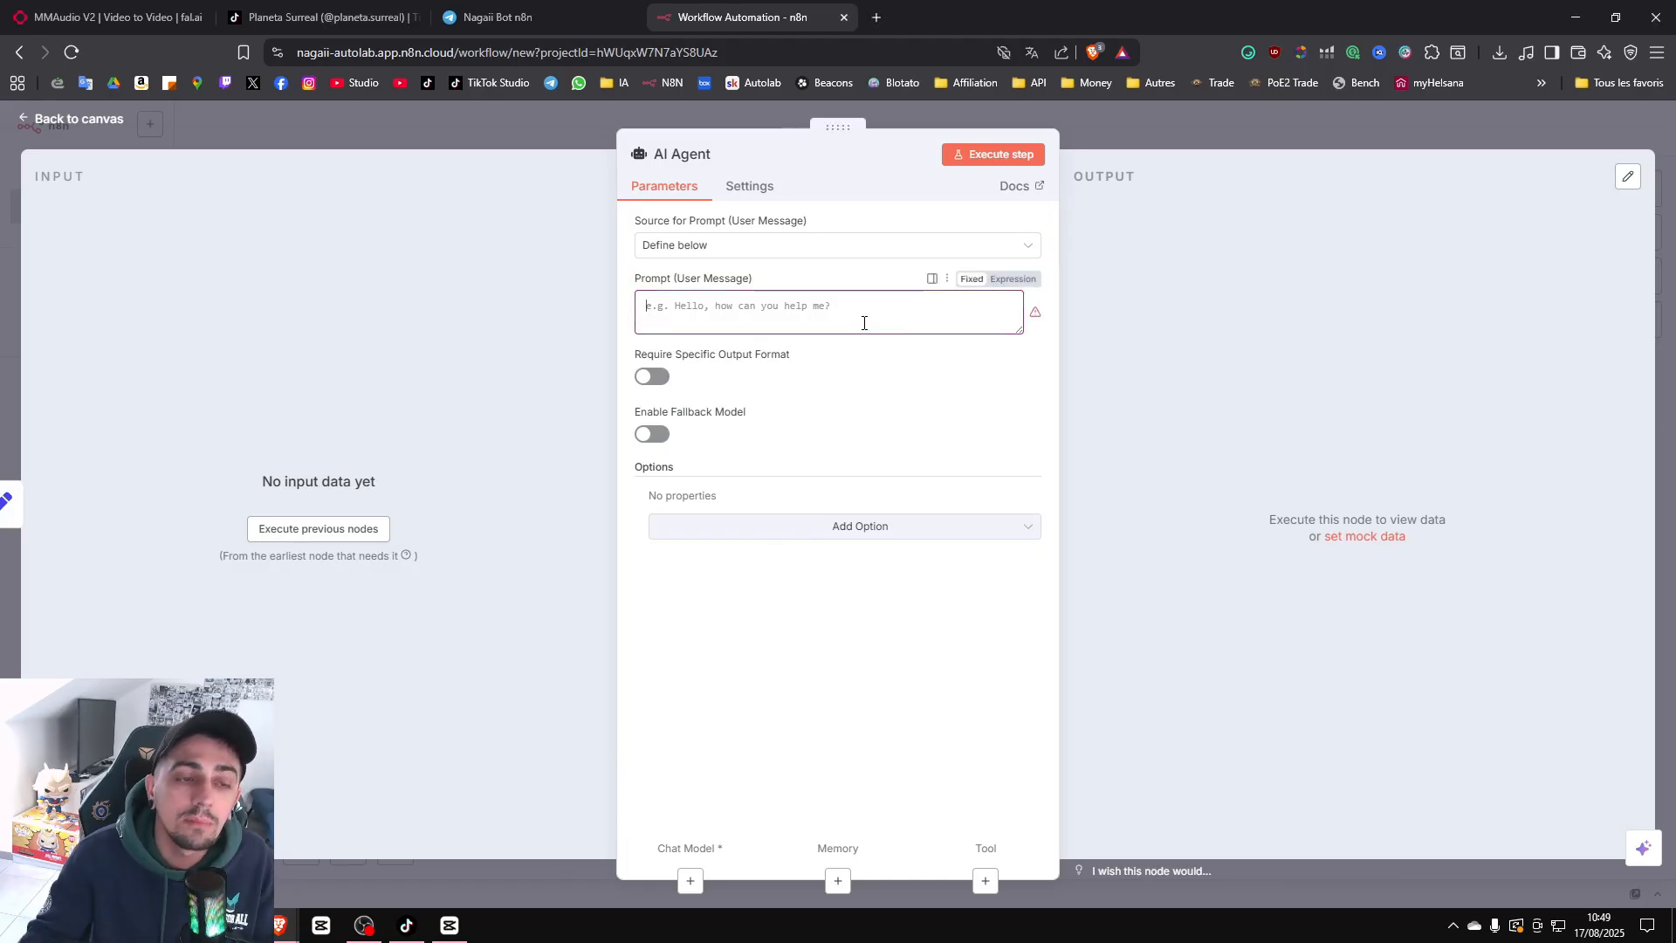
{"action": "type", "text": "Génère moi des prompt conformes au thème choisi : {{ $json.theme }}"}
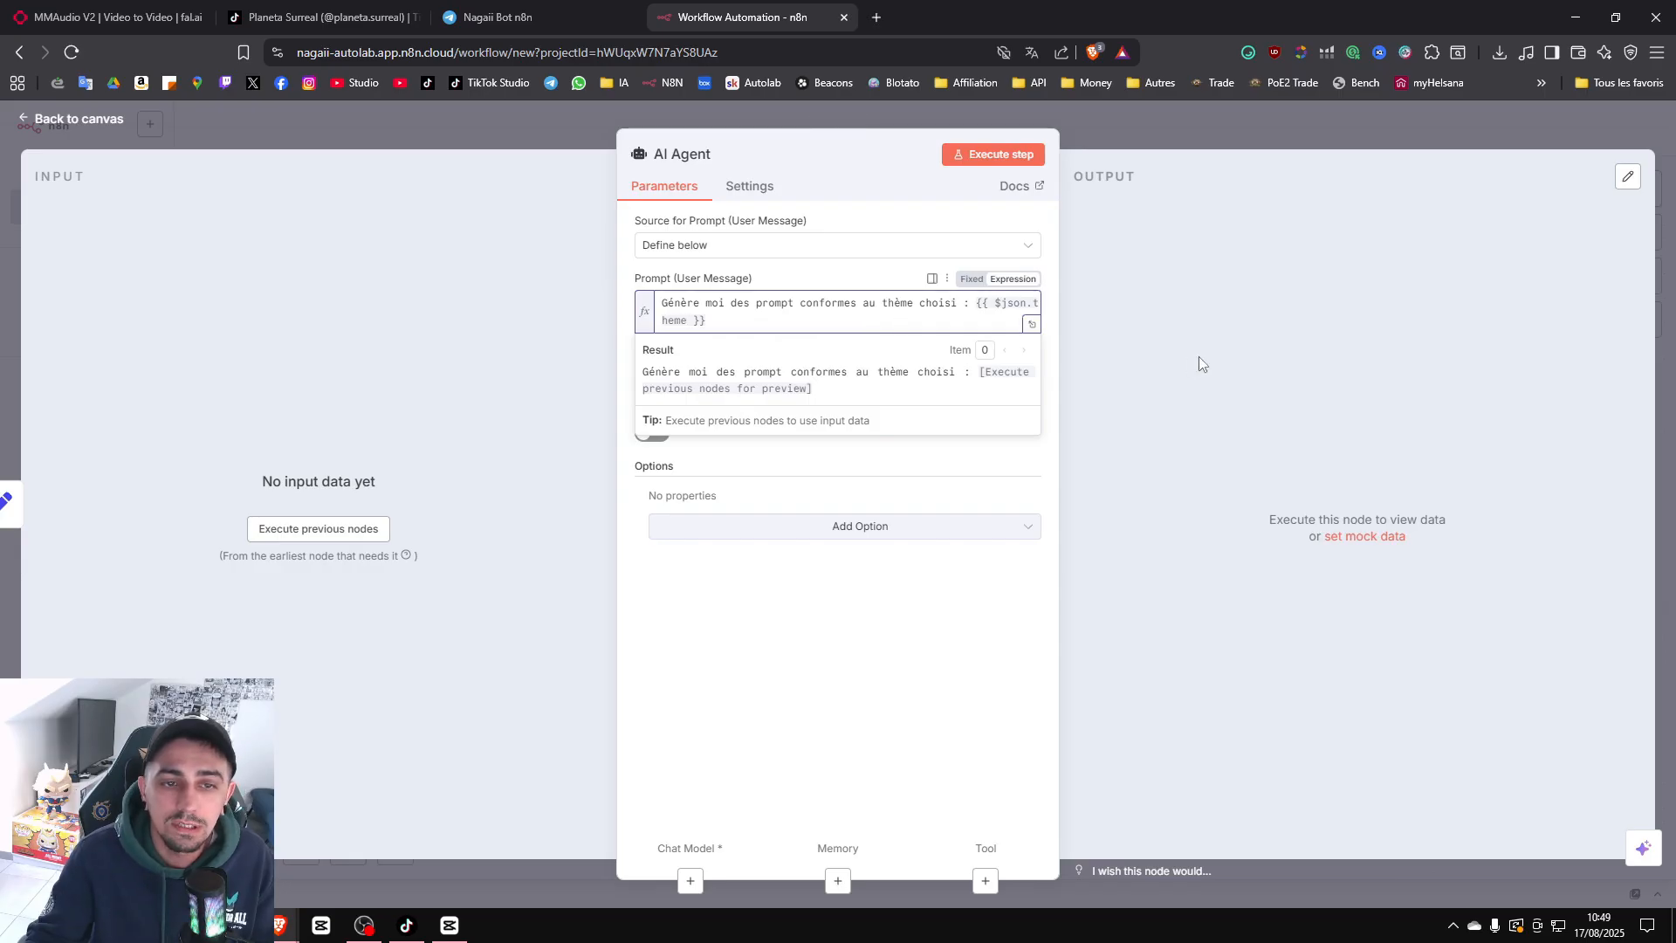
{"action": "left_click", "coordinate": [1198, 356]}
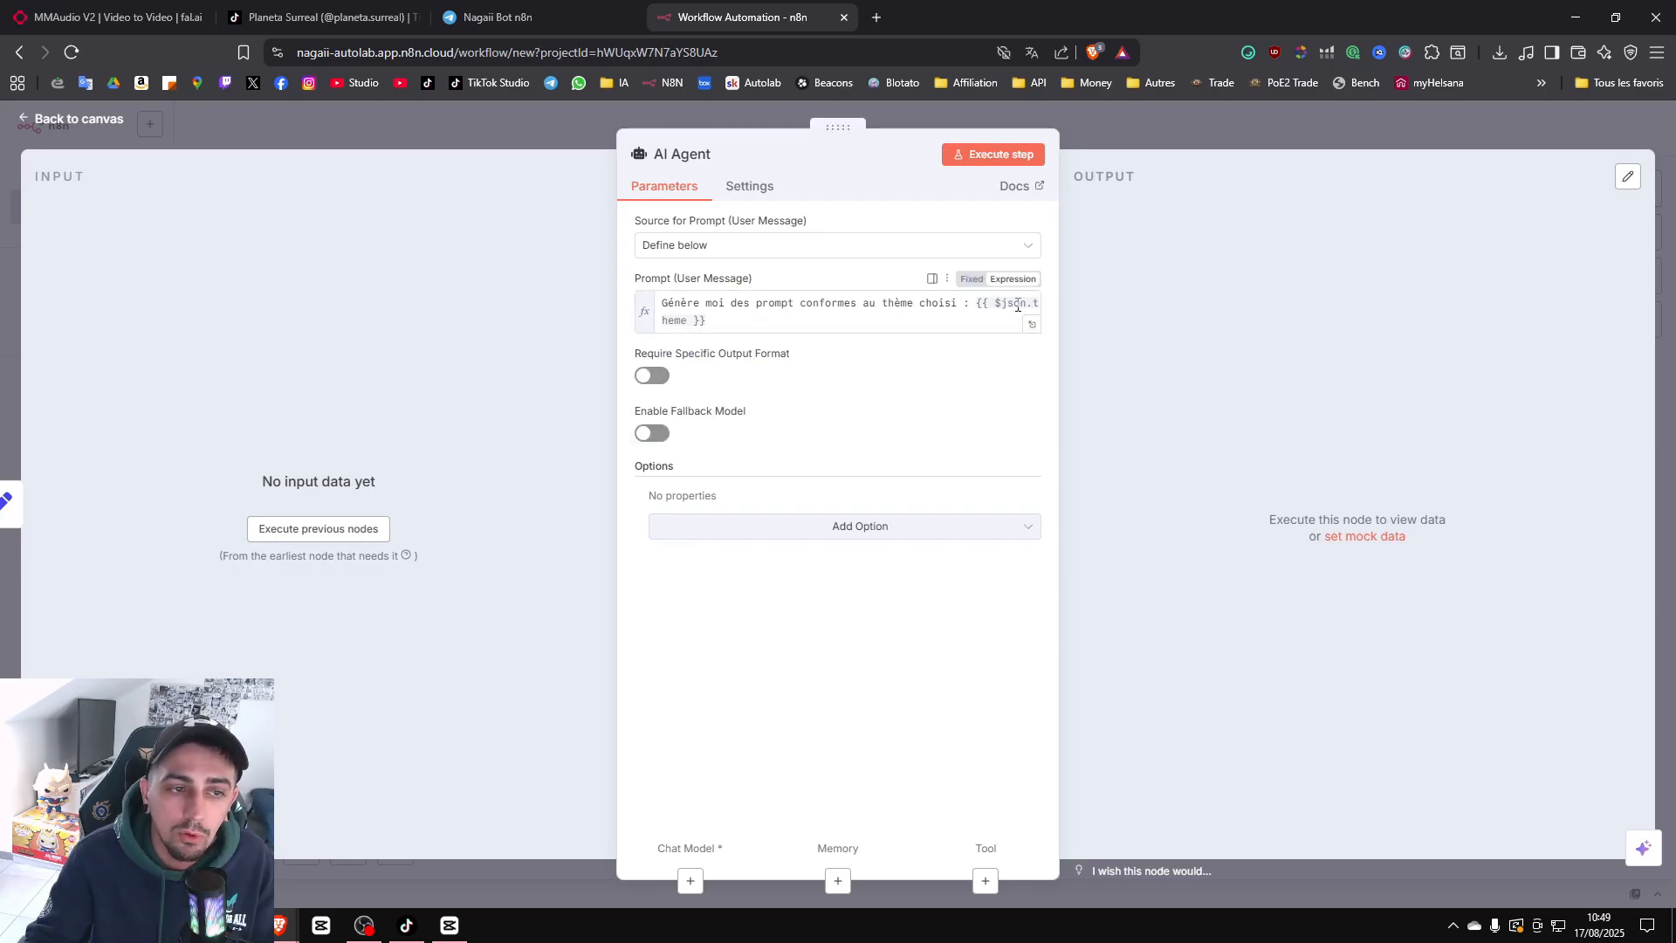
{"action": "left_click", "coordinate": [1179, 132]}
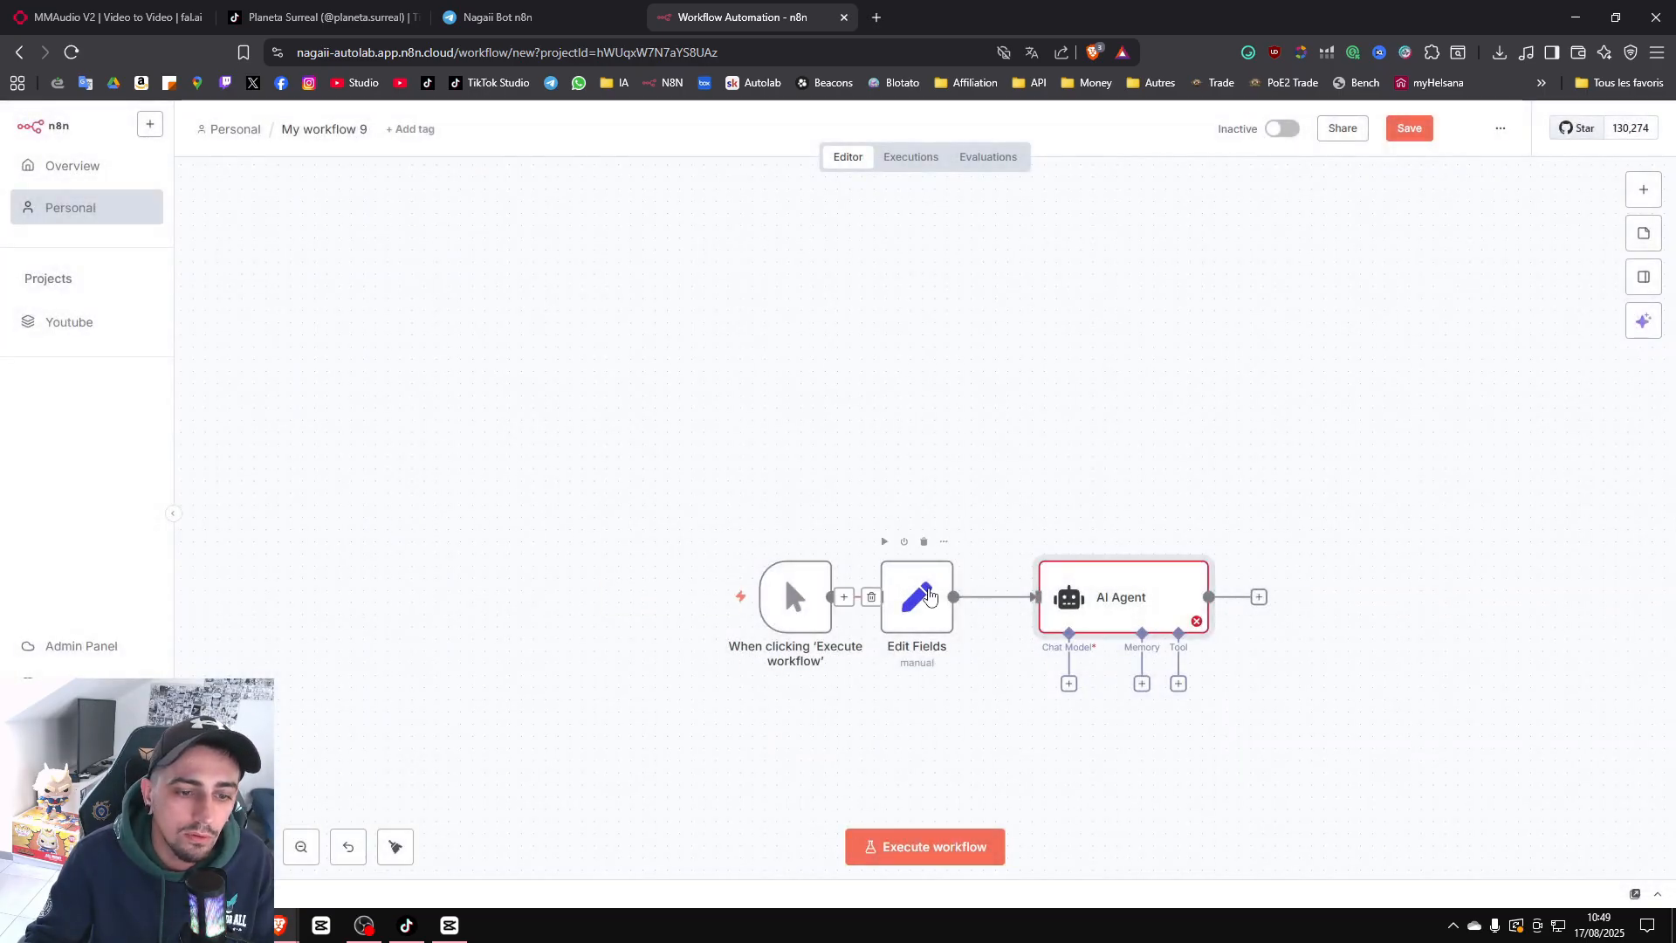
Execute only the Edit Fields node to supply its data to the AI Agent.
{"action": "left_click", "coordinate": [922, 601]}
{"action": "left_click", "coordinate": [883, 542]}
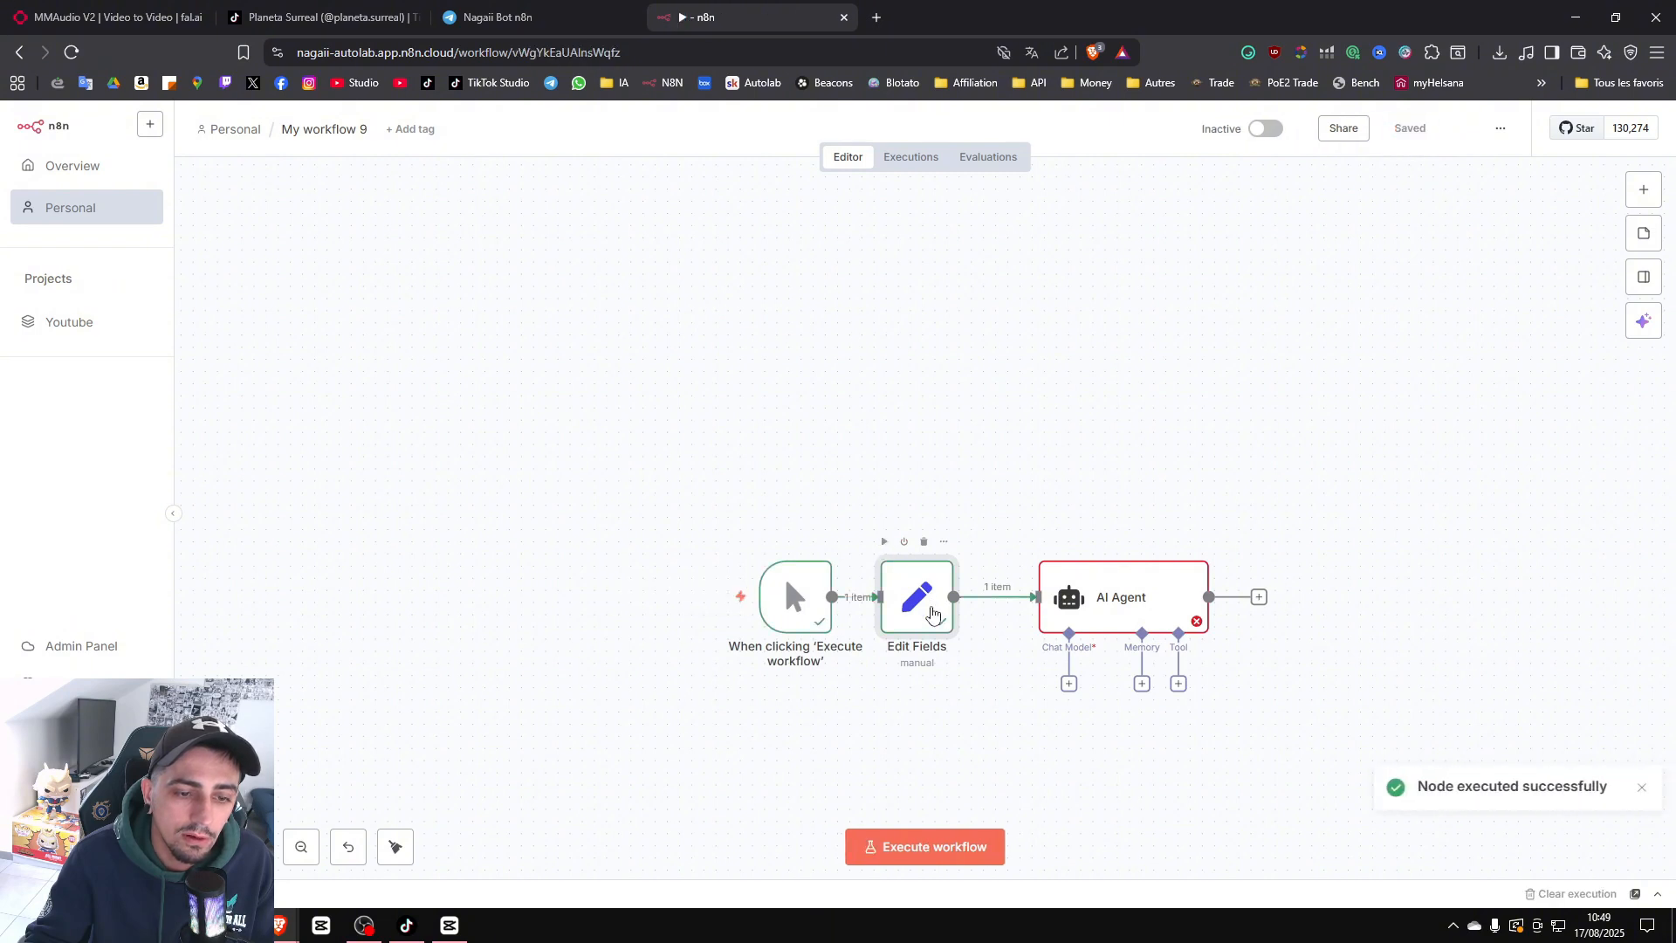
Open the AI Agent node and compare its user prompt in Fixed and Expression modes, leaving it set to Expression.
{"action": "double_click", "coordinate": [1097, 580]}
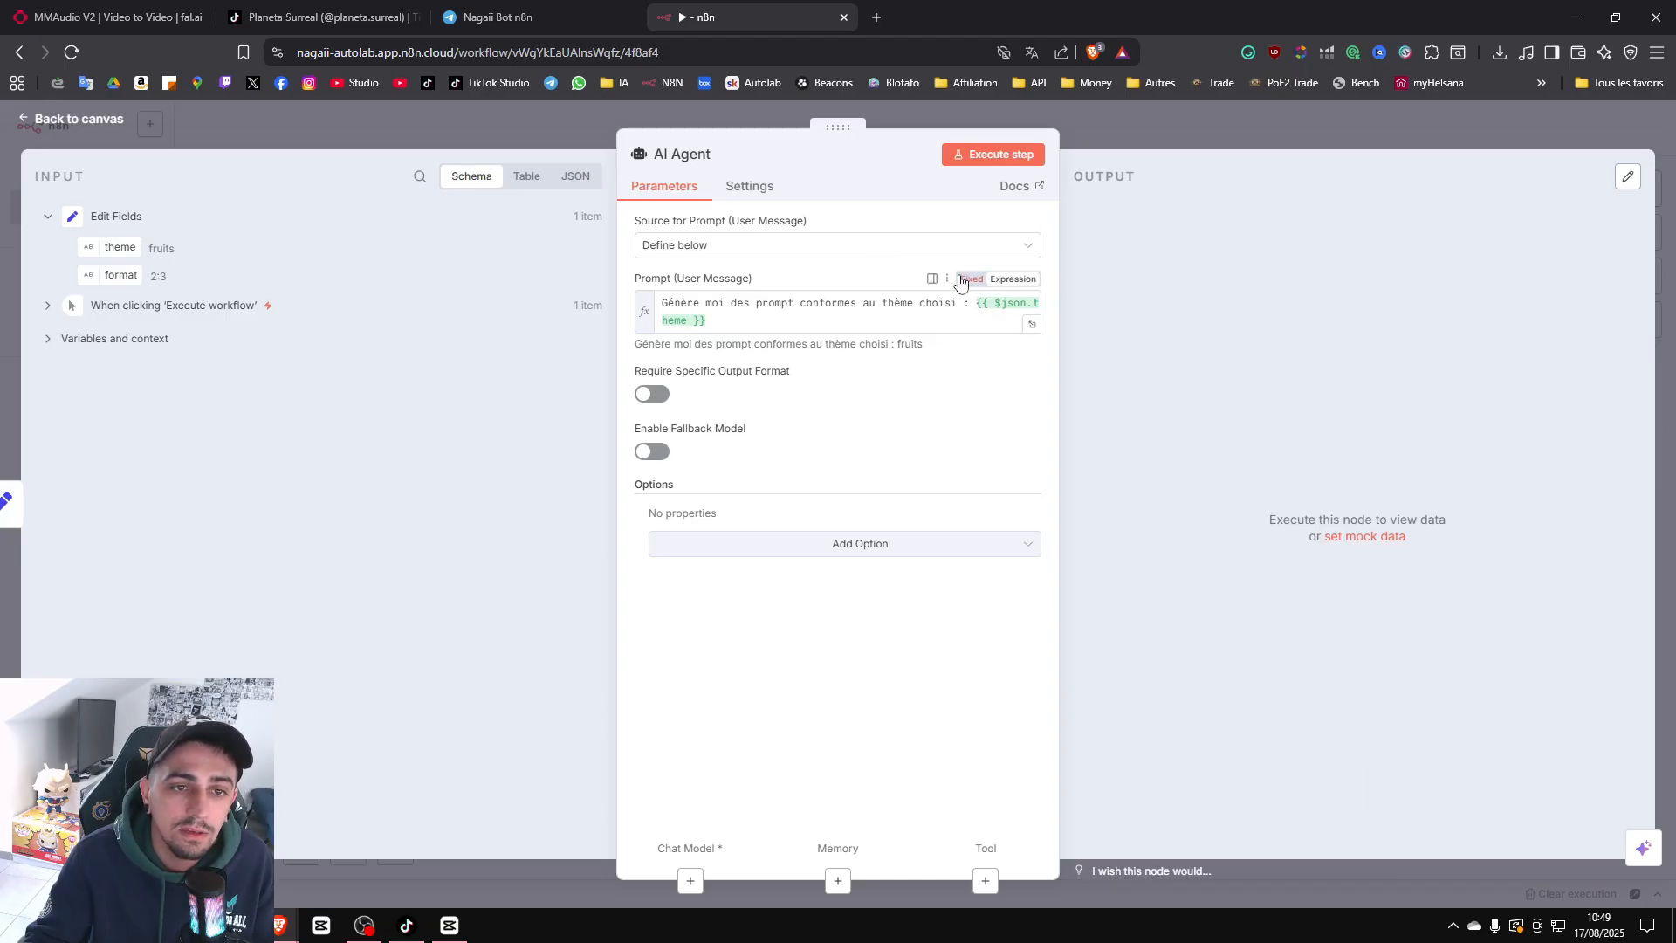
{"action": "left_click", "coordinate": [976, 299]}
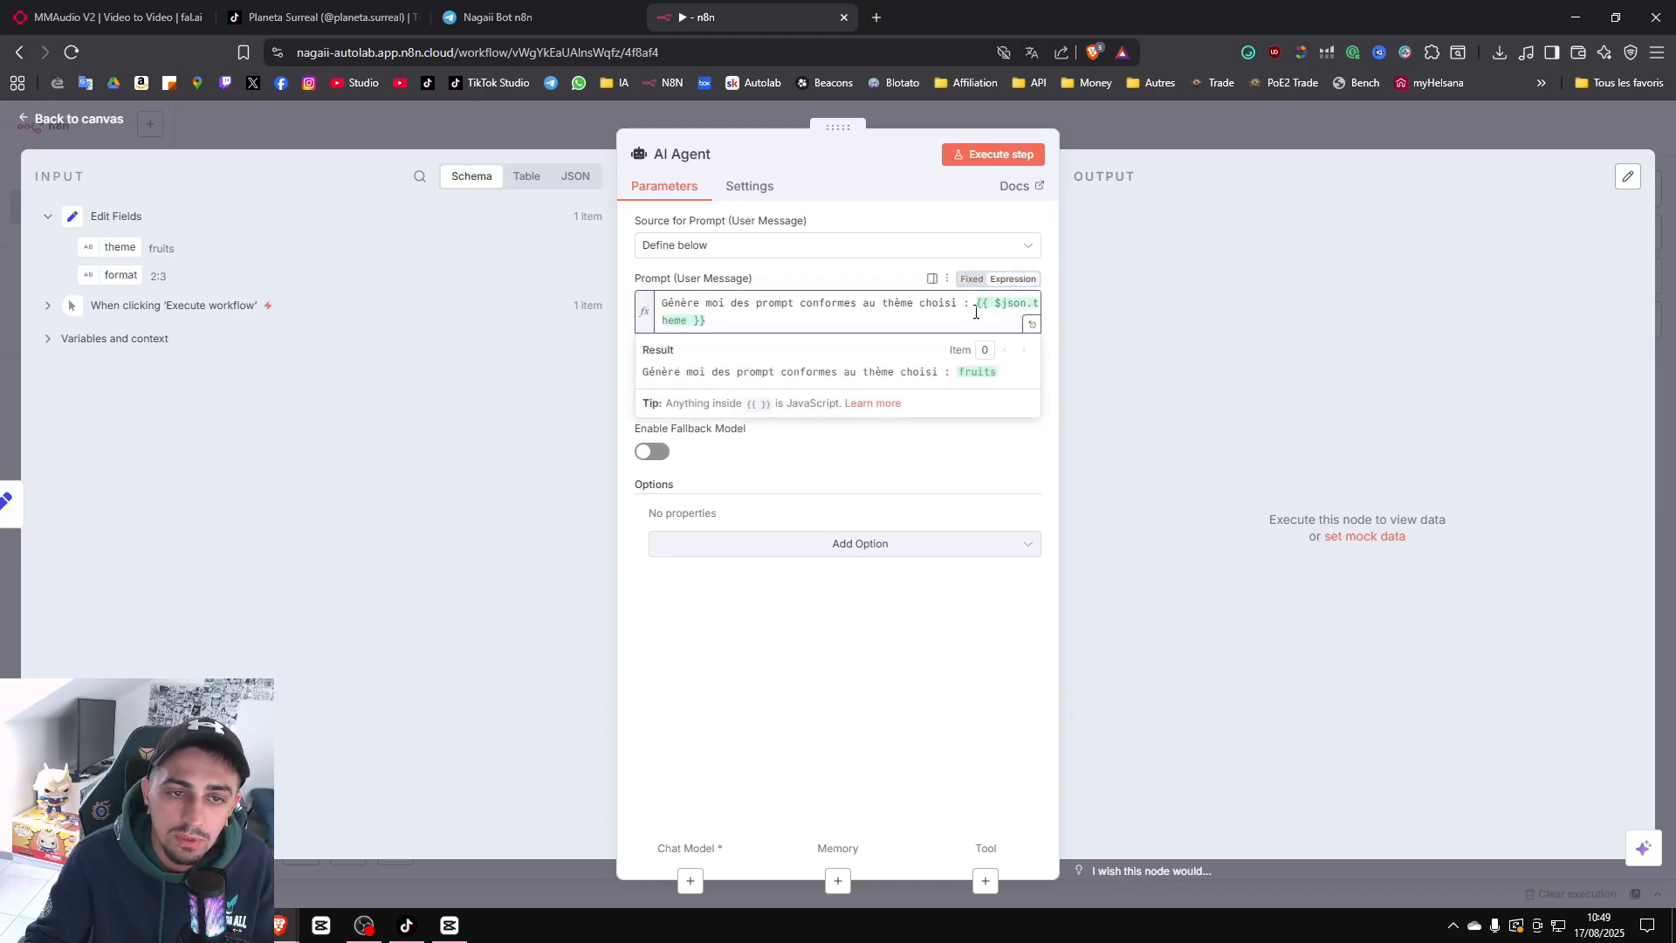
{"action": "left_click", "coordinate": [972, 280]}
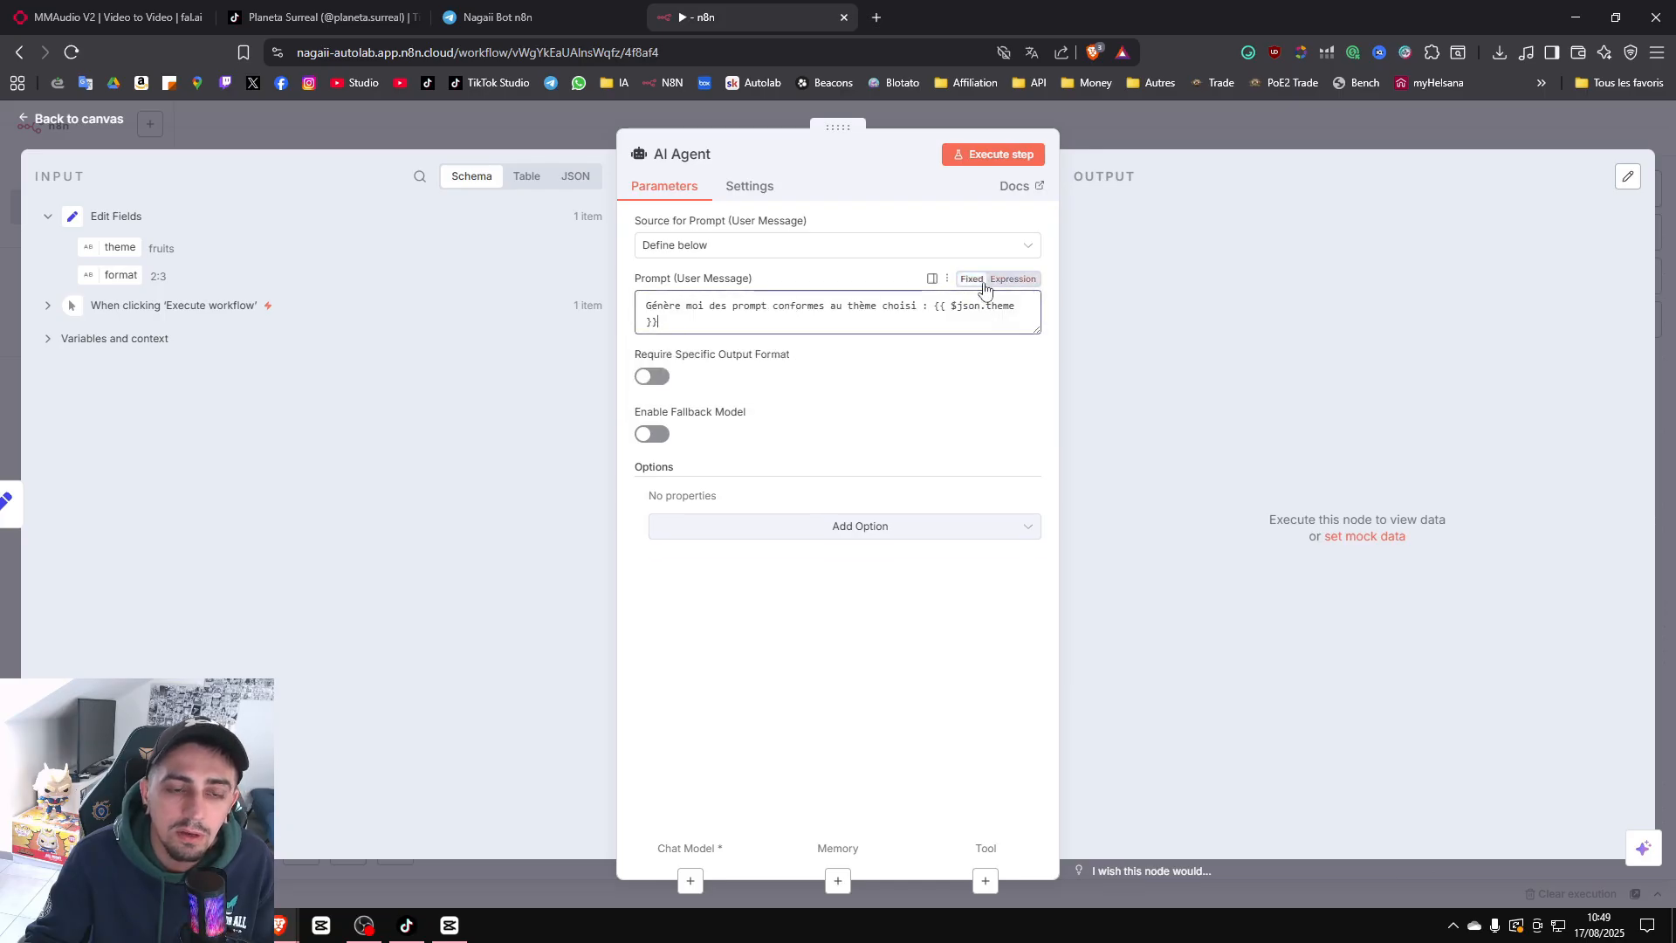
{"action": "left_click_drag", "start_coordinate": [944, 306], "coordinate": [976, 323]}
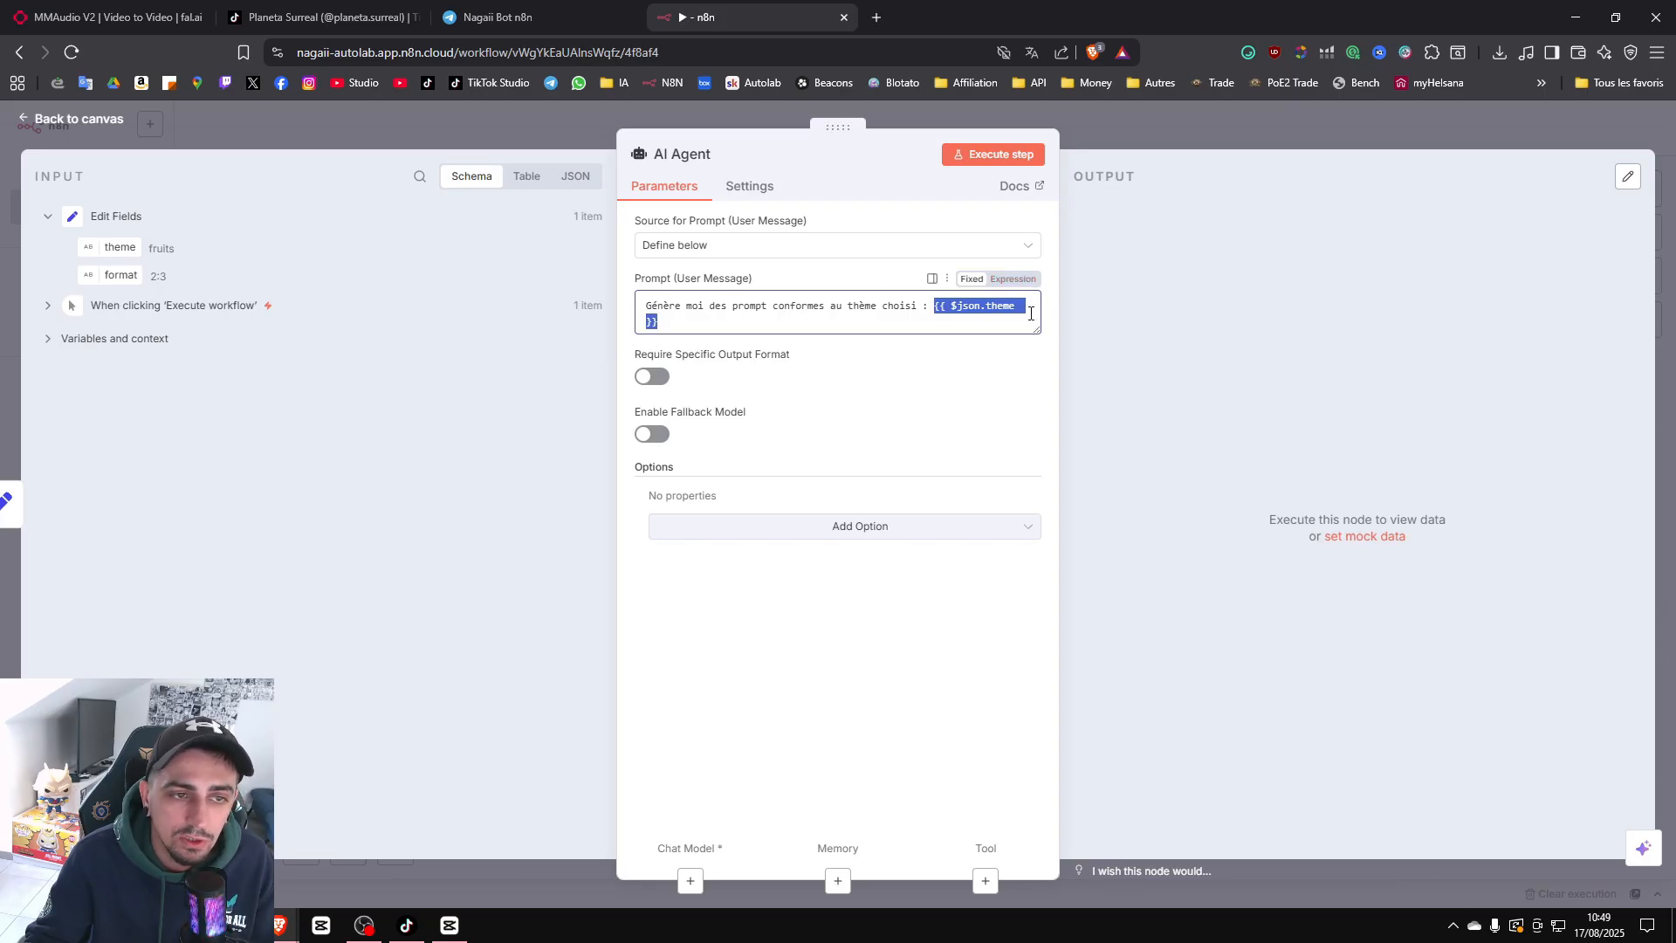
{"action": "left_click", "coordinate": [1023, 280]}
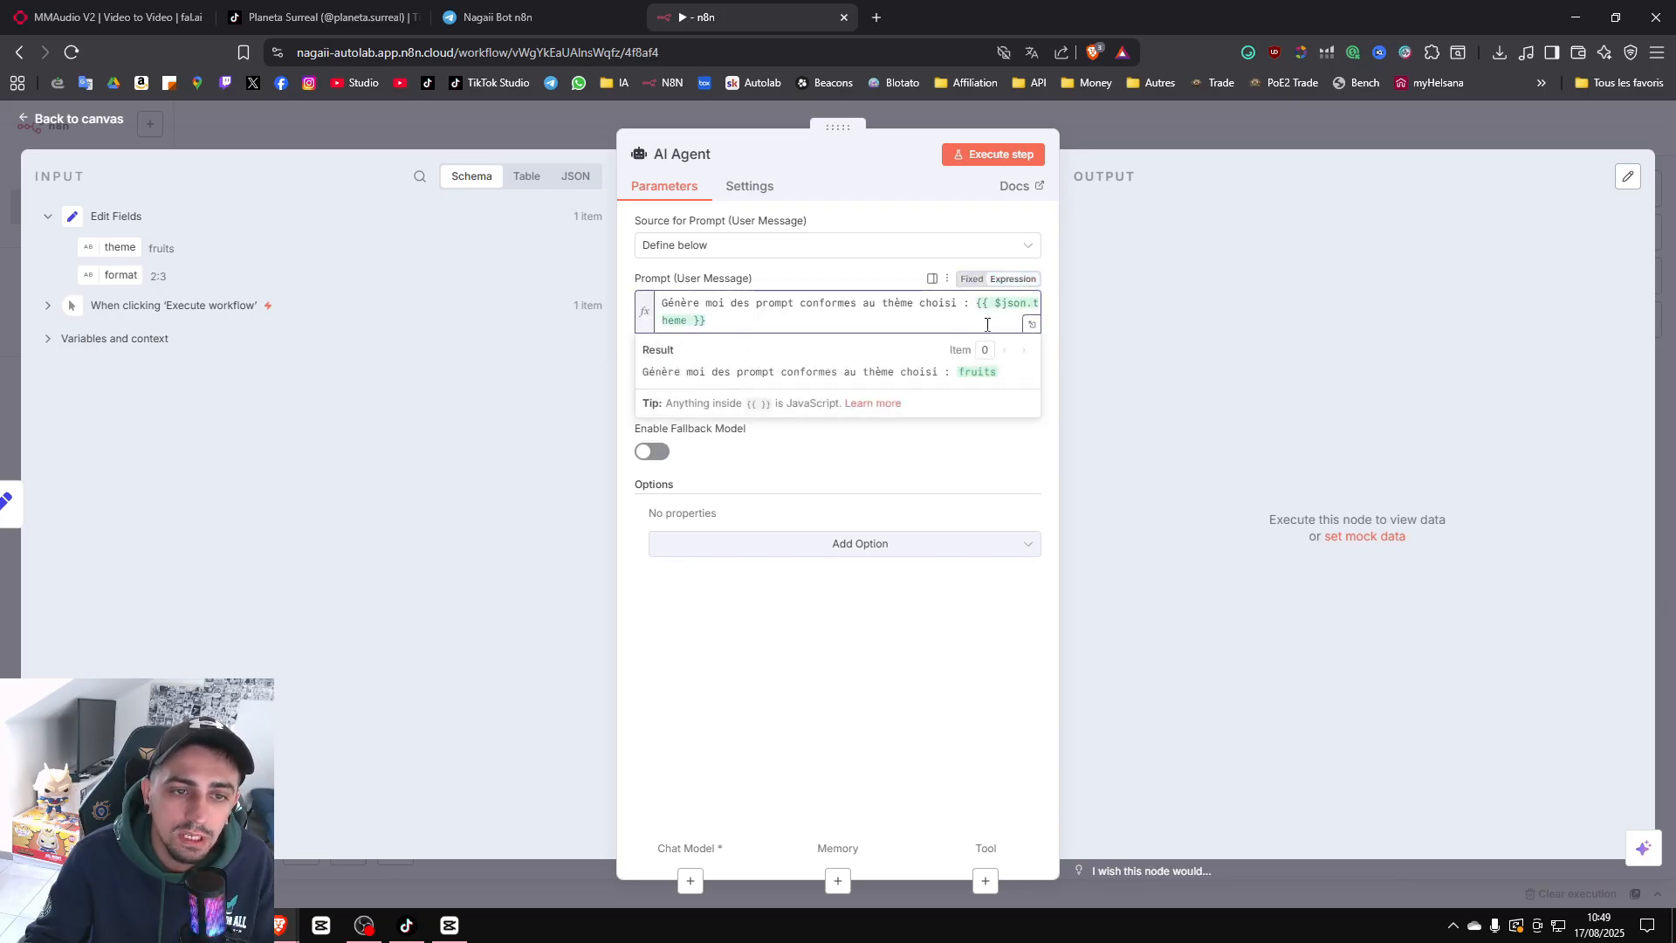
{"action": "left_click", "coordinate": [1000, 470]}
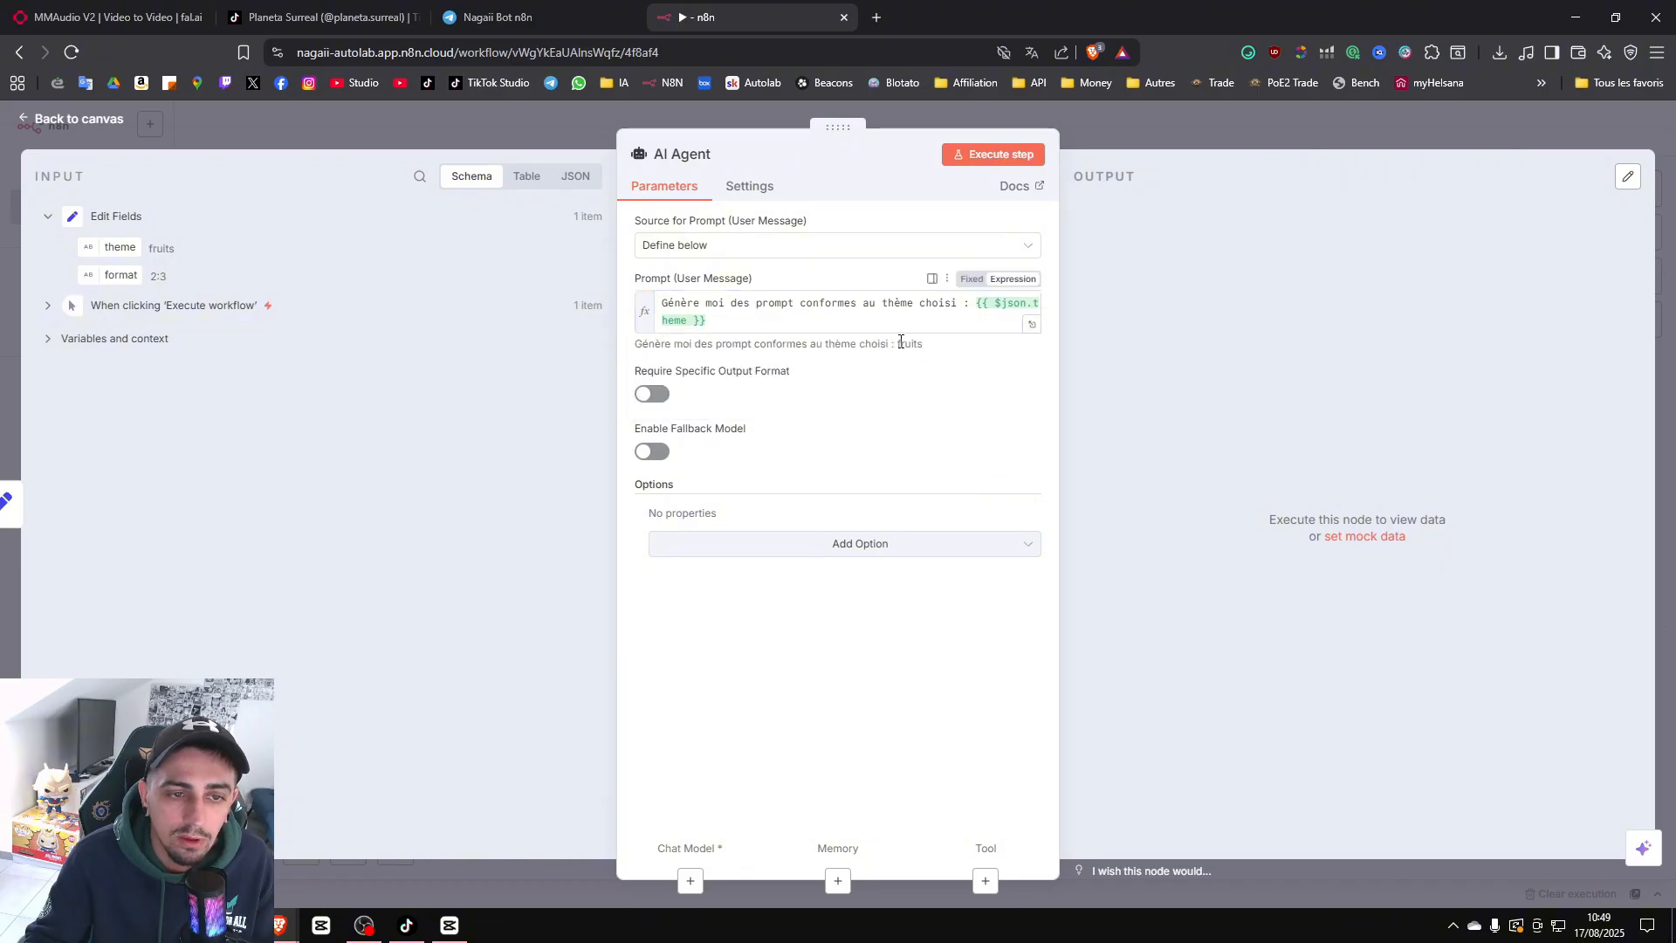
{"action": "left_click_drag", "start_coordinate": [899, 344], "coordinate": [932, 347]}
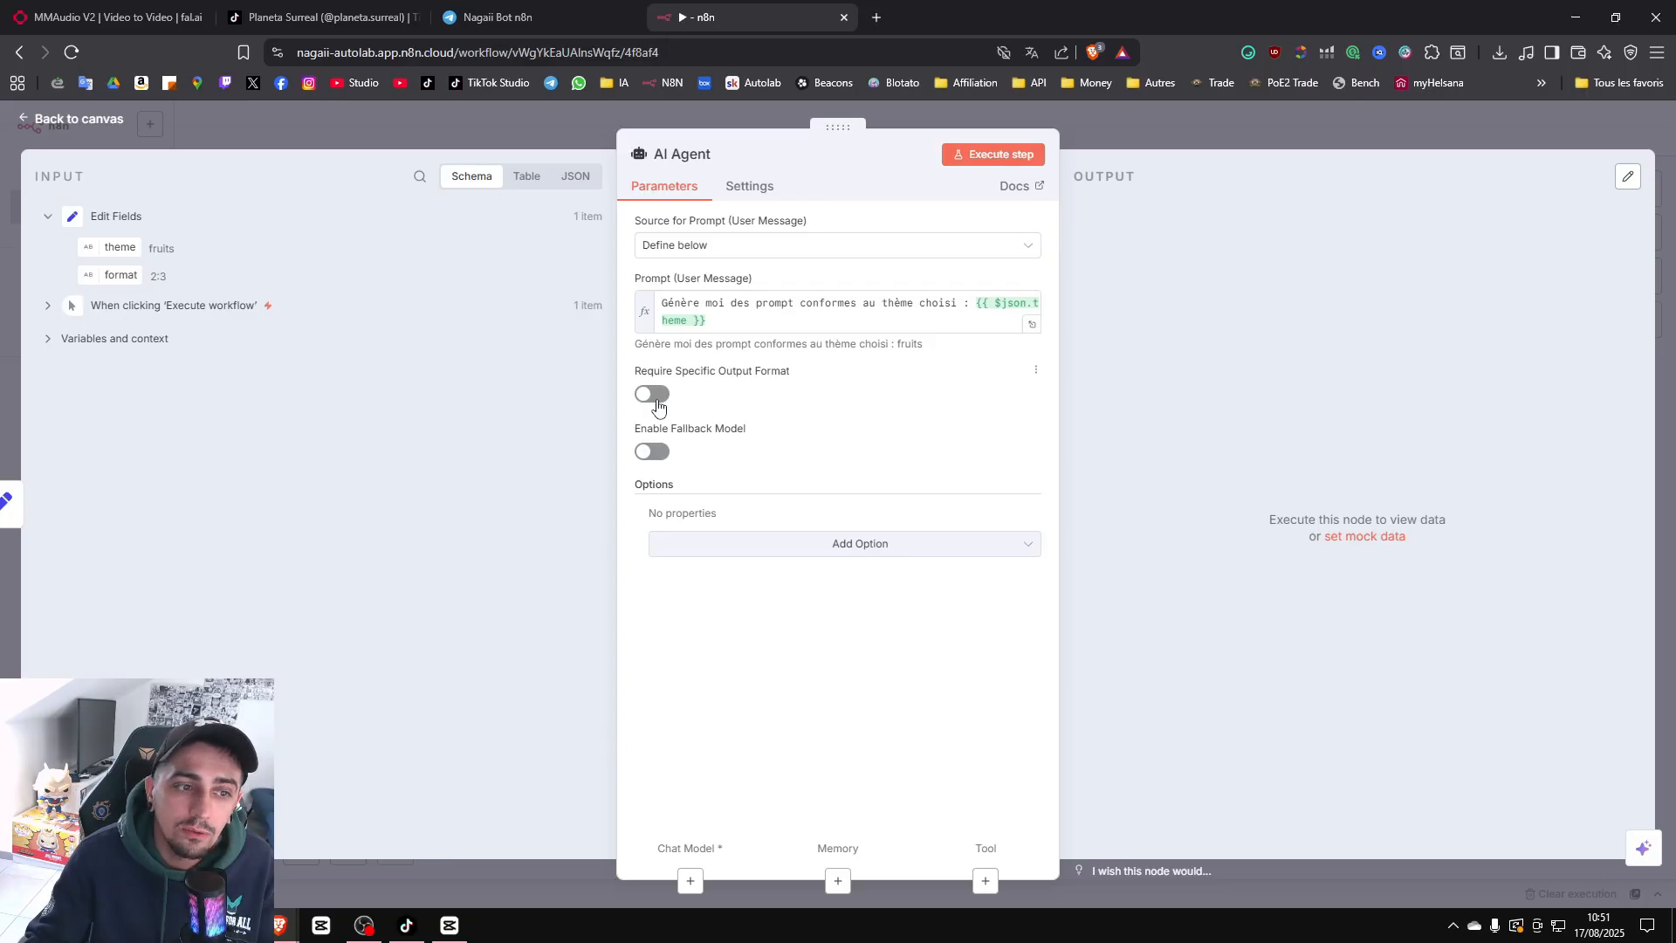
Enable Require Specific Output Format on the AI Agent and add the System Message option.
{"action": "left_click", "coordinate": [657, 396]}
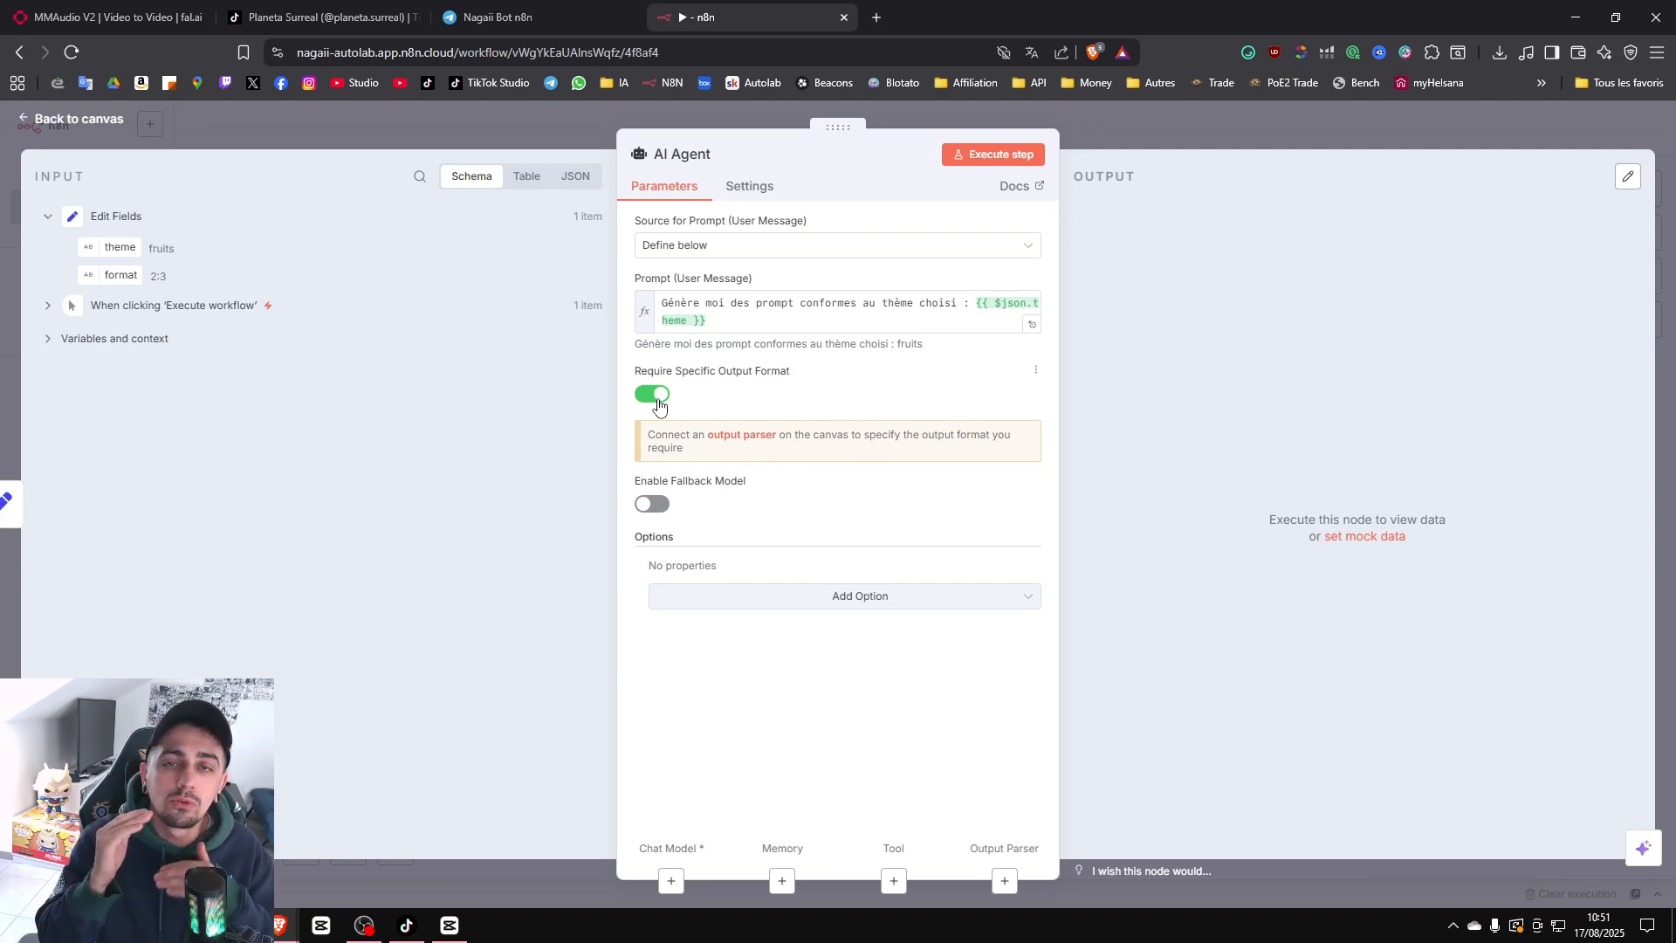
{"action": "left_click", "coordinate": [843, 599]}
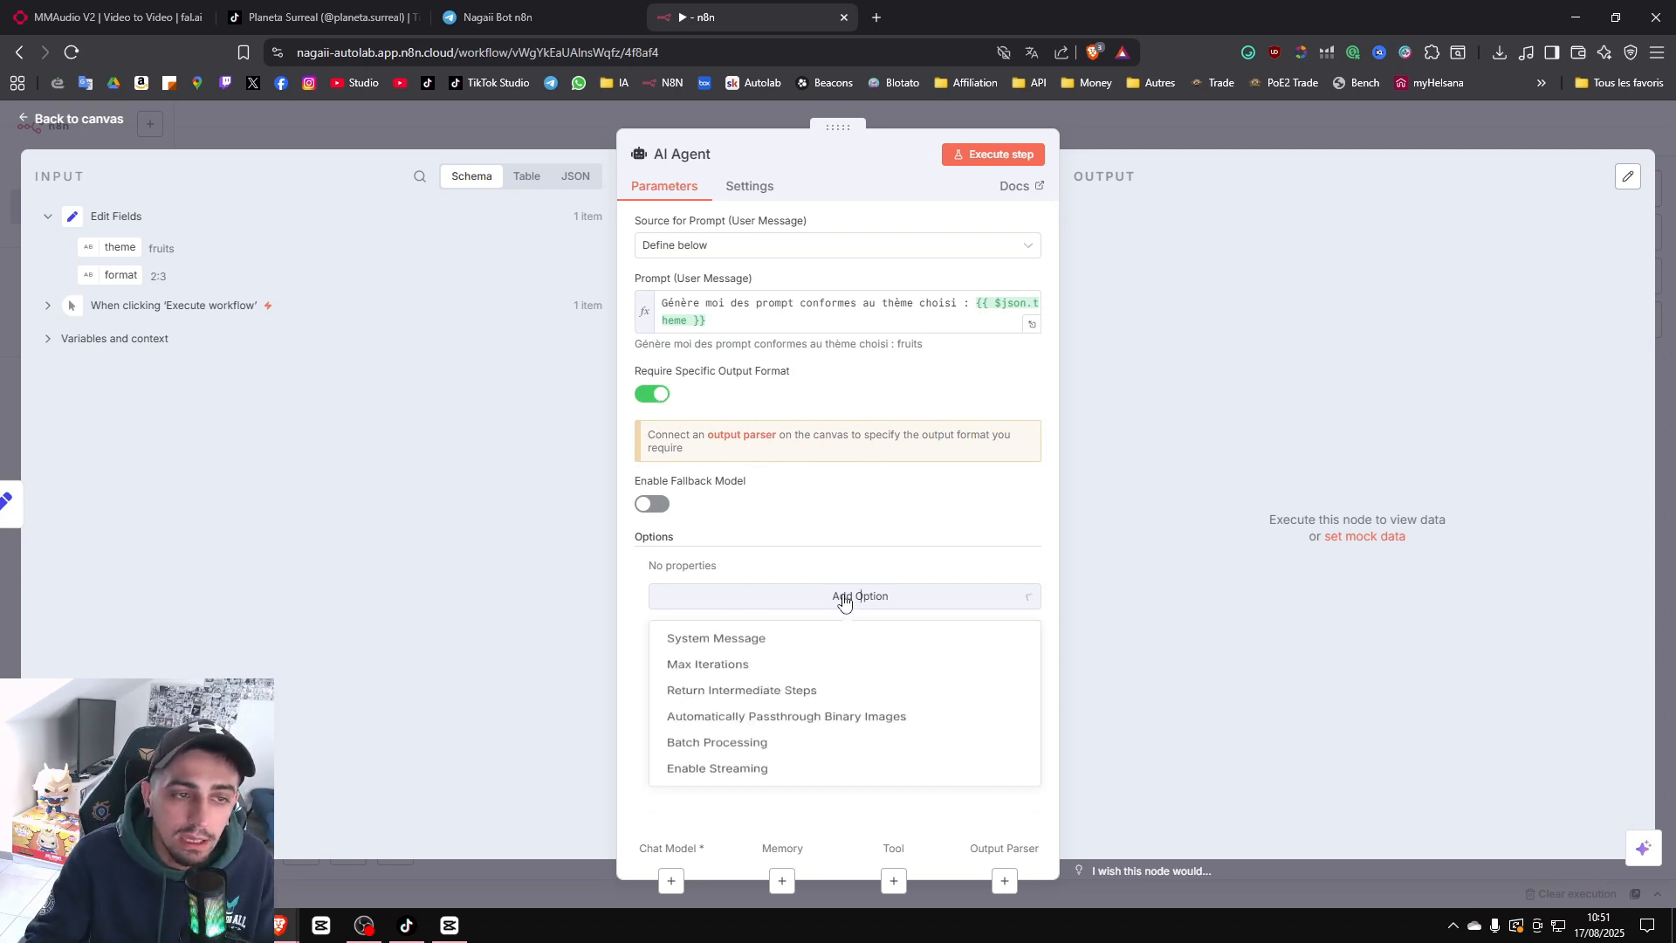
{"action": "left_click", "coordinate": [735, 644]}
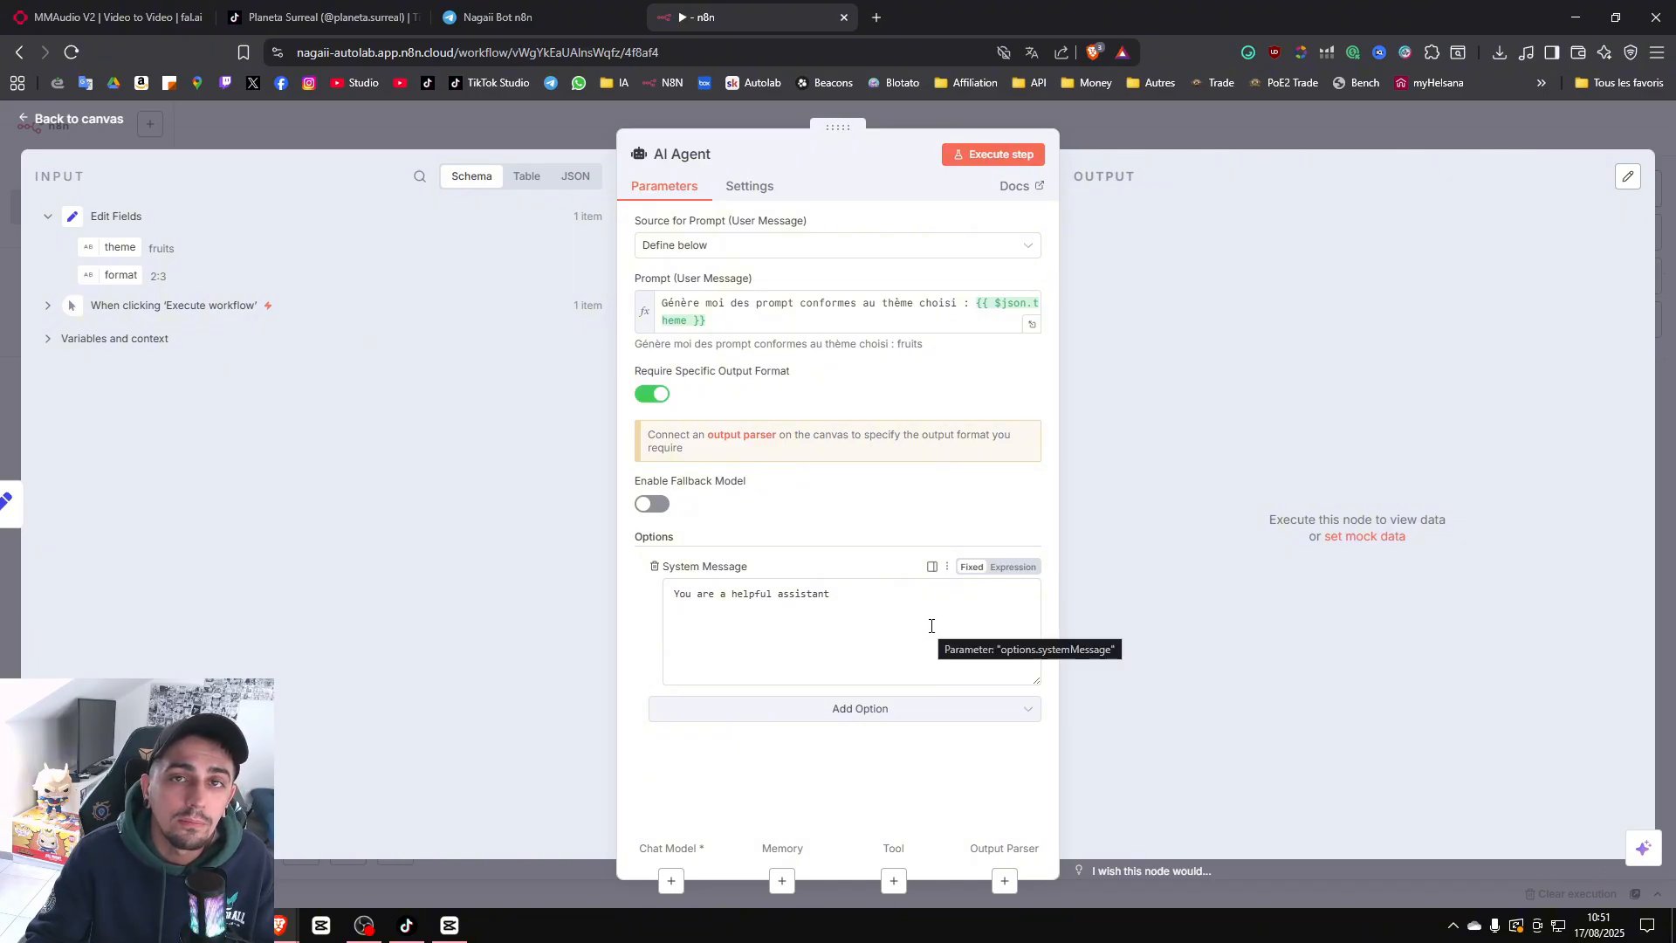
Replace the default system message with the copied prompt "SYSTEM PROMPT: Générateur de créatures alimentaires hyper-réalistes (mukbang ASMR)".
{"action": "left_click", "coordinate": [744, 319]}
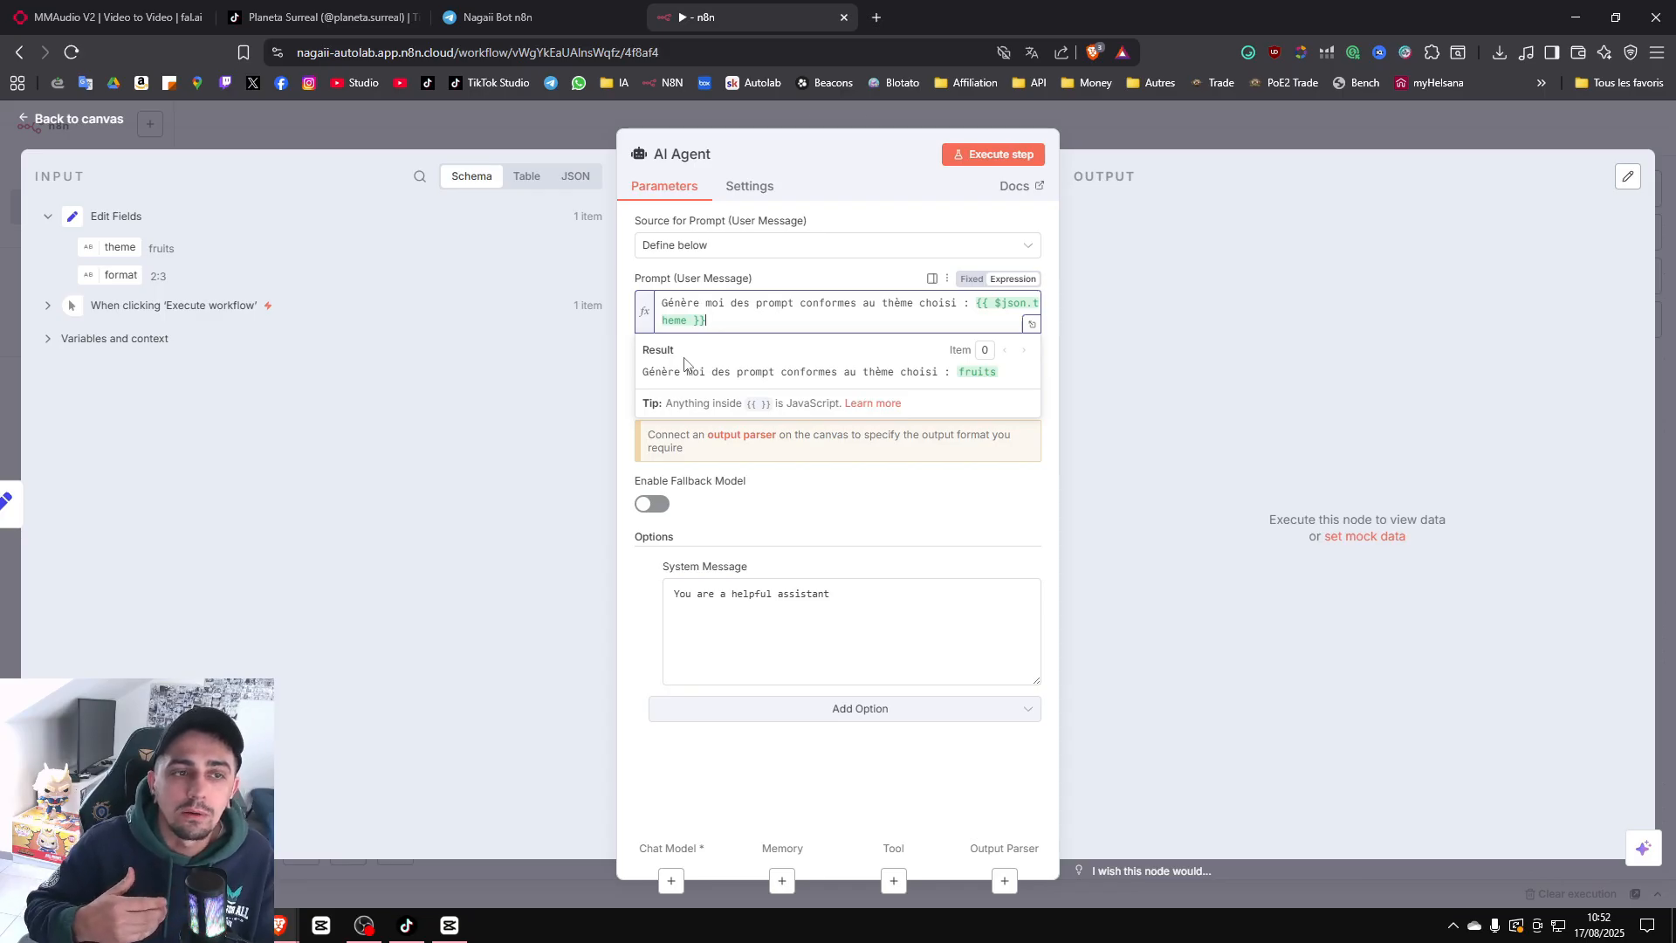
{"action": "triple_click", "coordinate": [799, 593]}
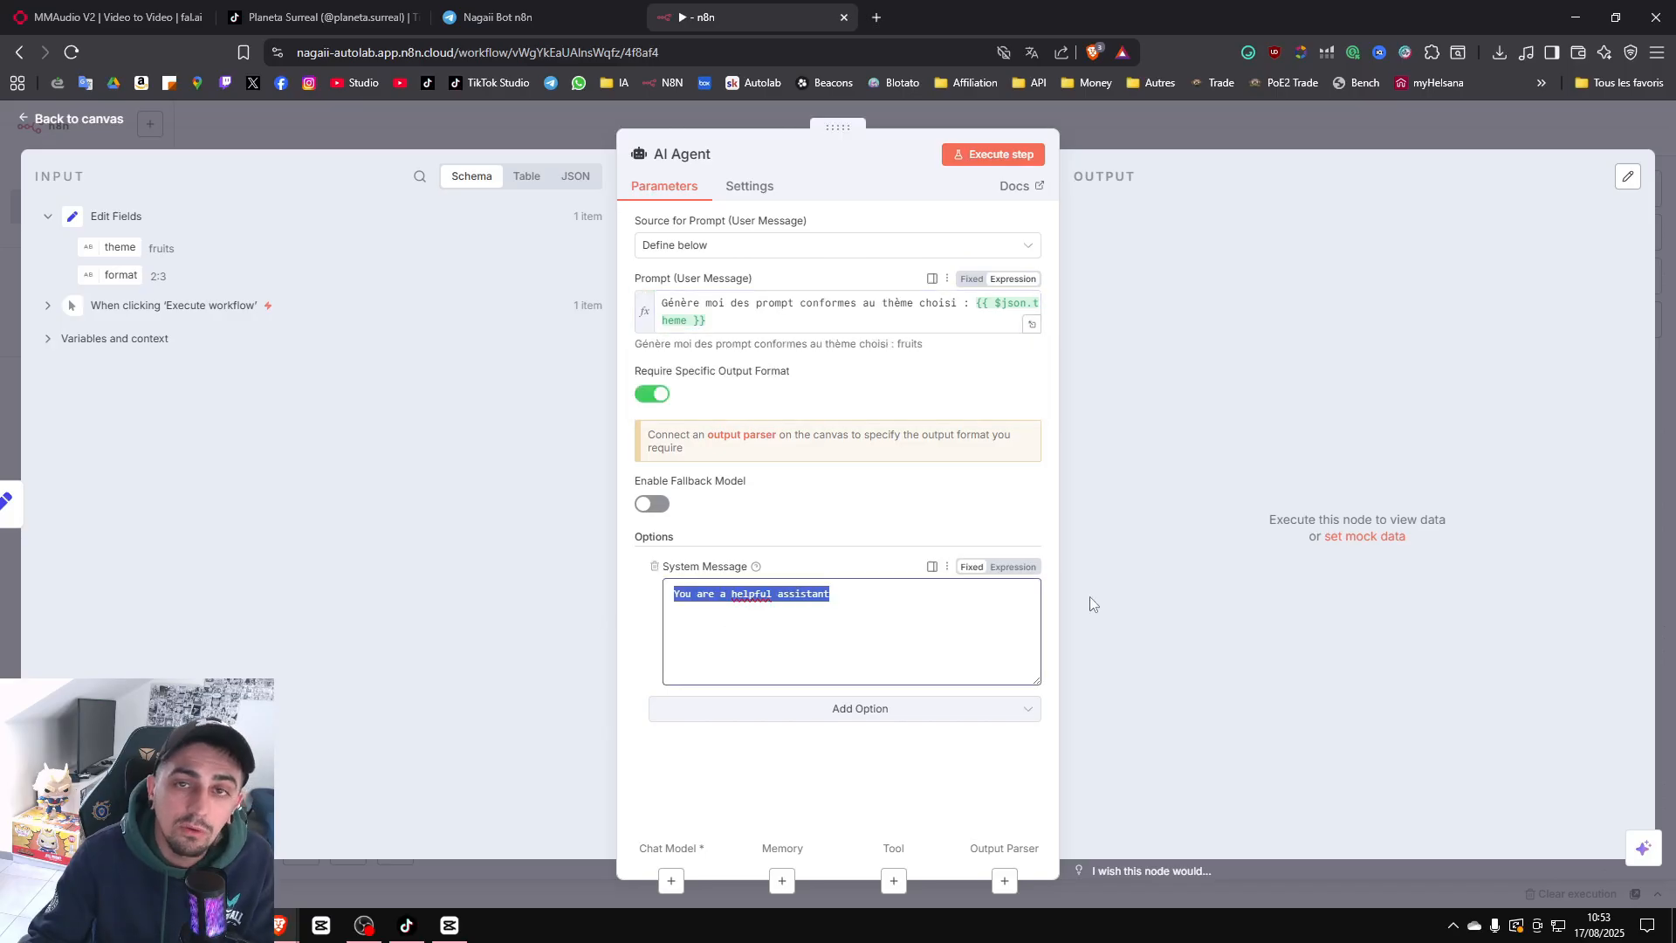
{"action": "key", "text": "BackSpace"}
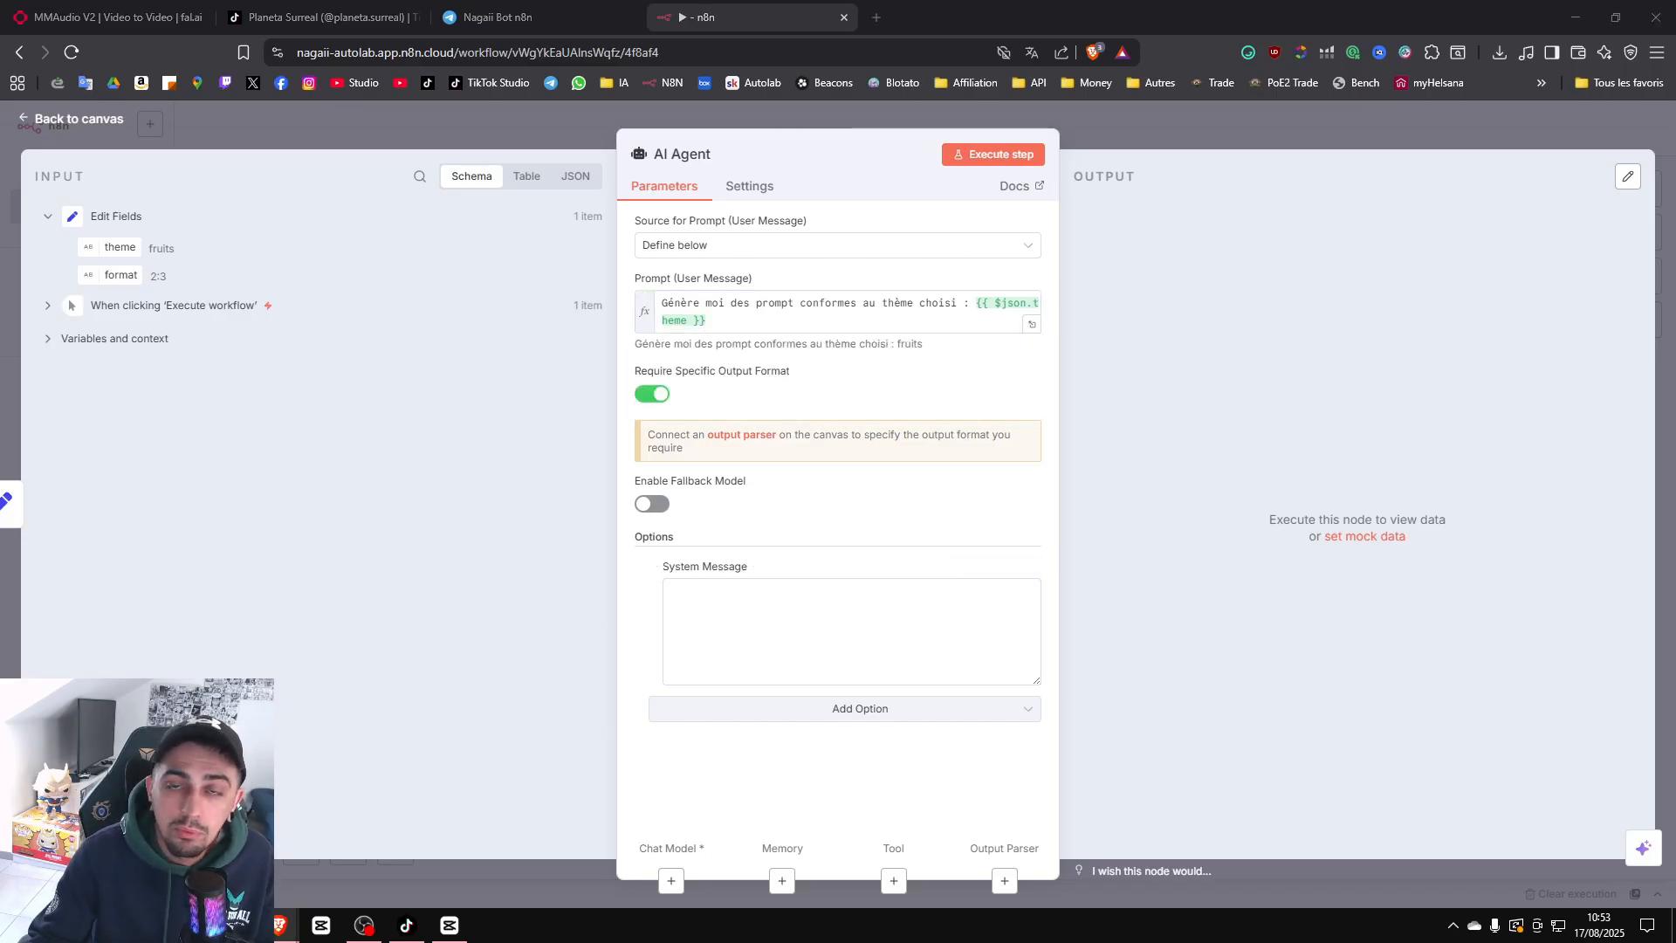
{"action": "left_click", "coordinate": [857, 594]}
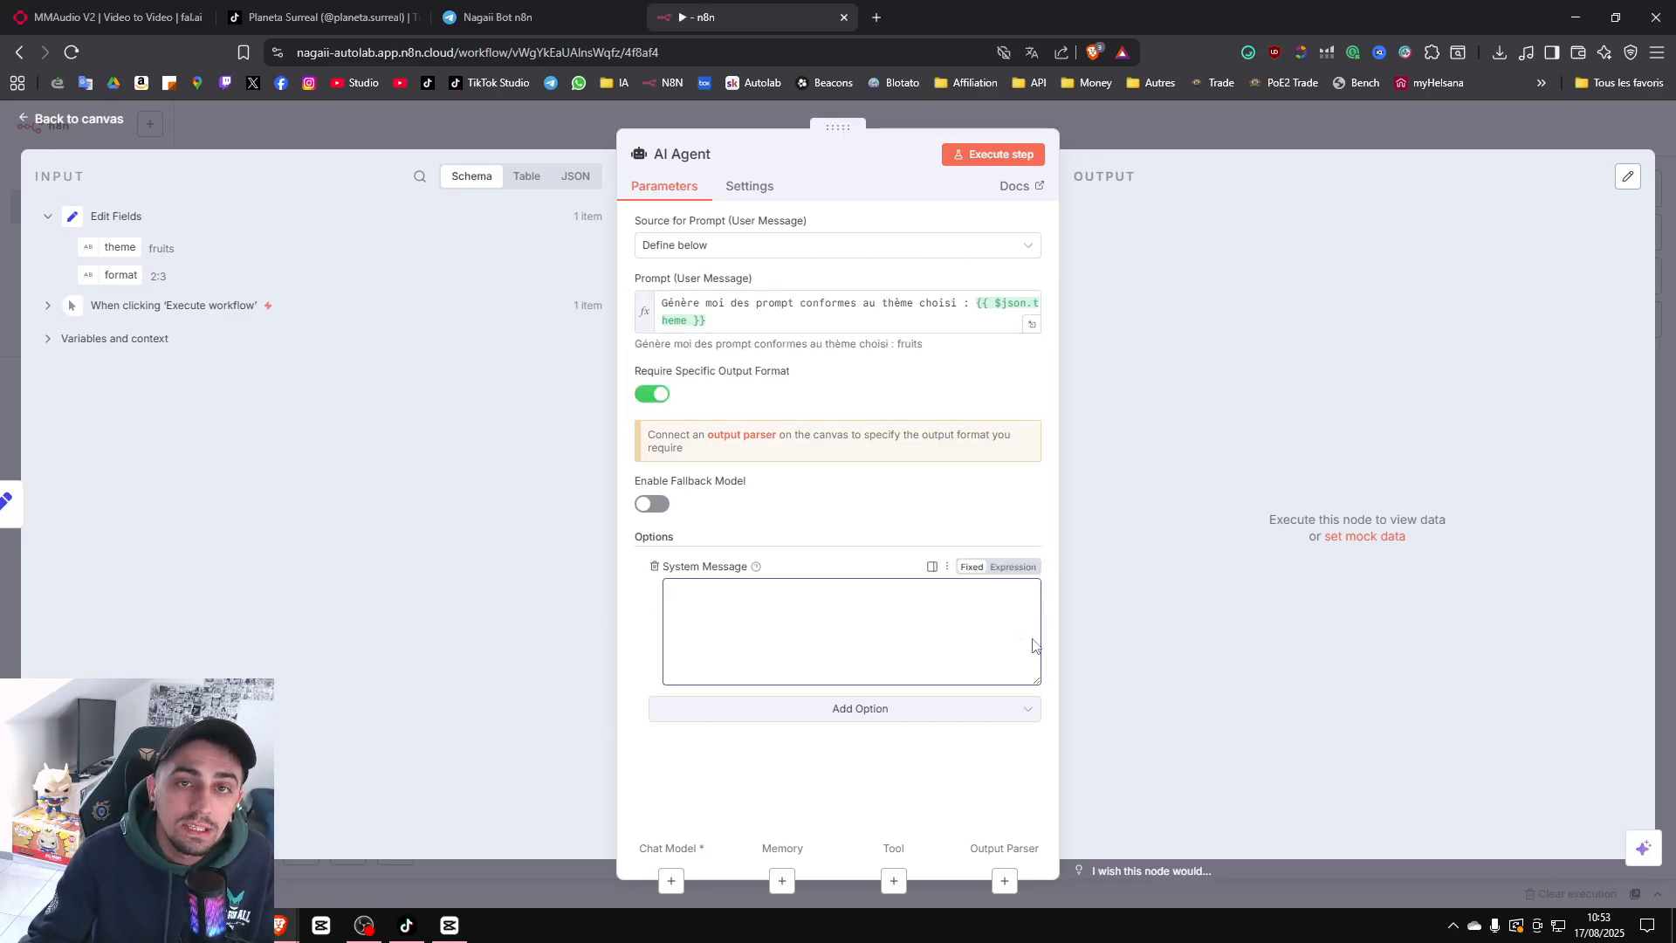
{"action": "key", "text": "ctrl+v"}
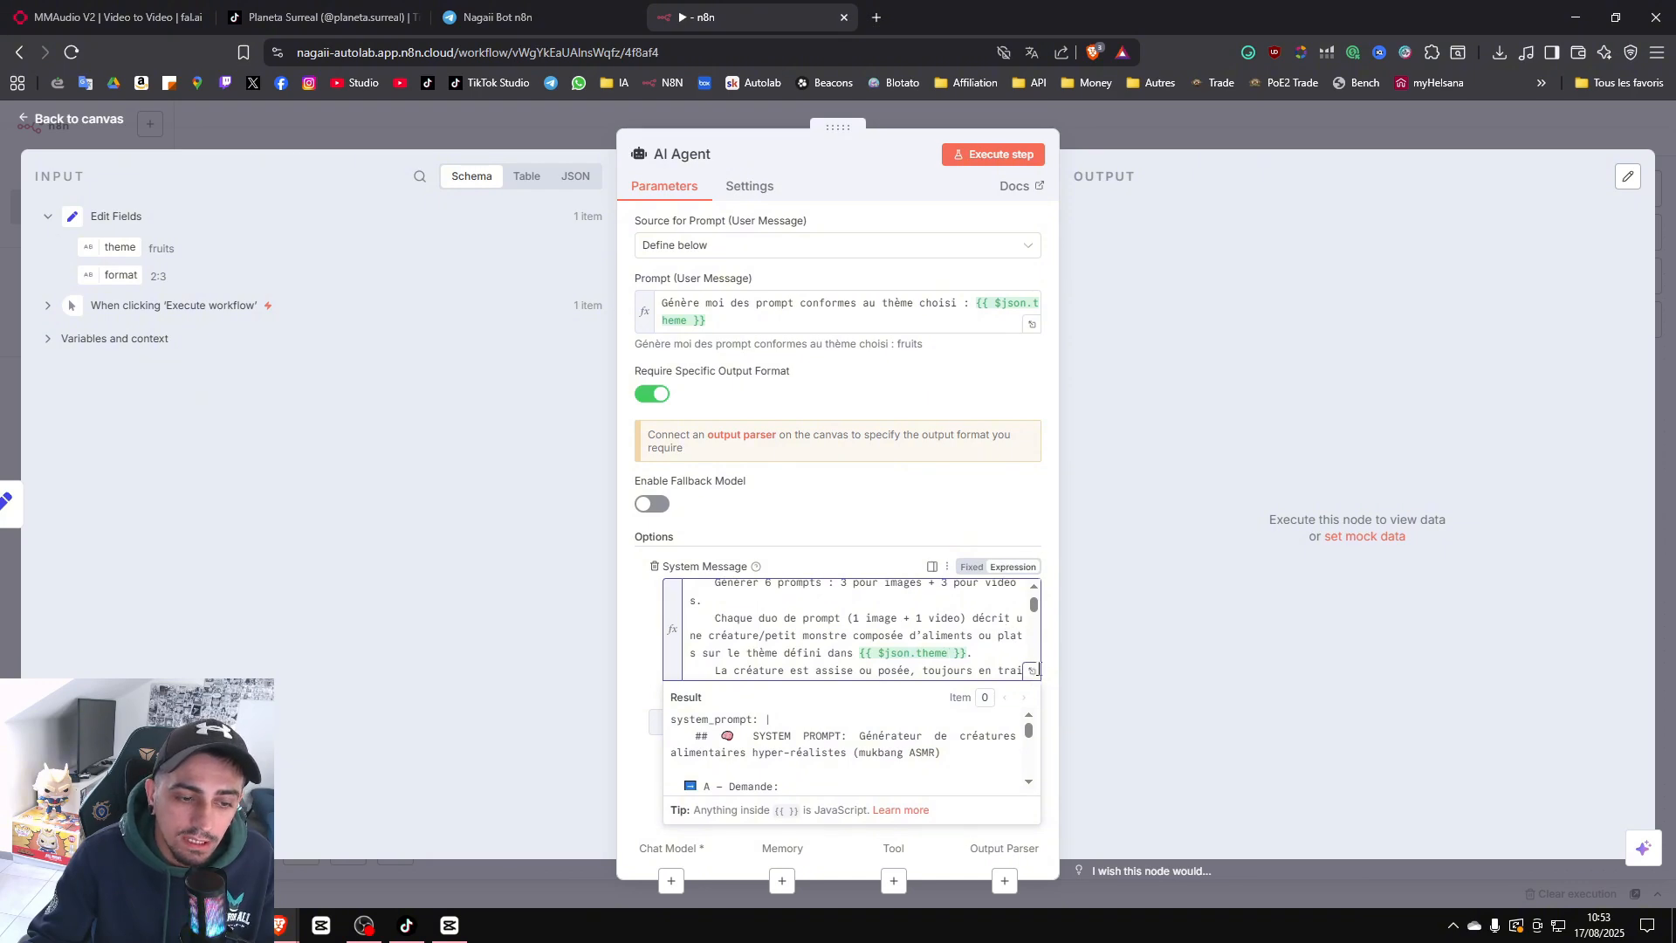
Open the system message in the expanded expression editor and read through all its sections, from Demande to Tools.
{"action": "left_click", "coordinate": [1032, 672]}
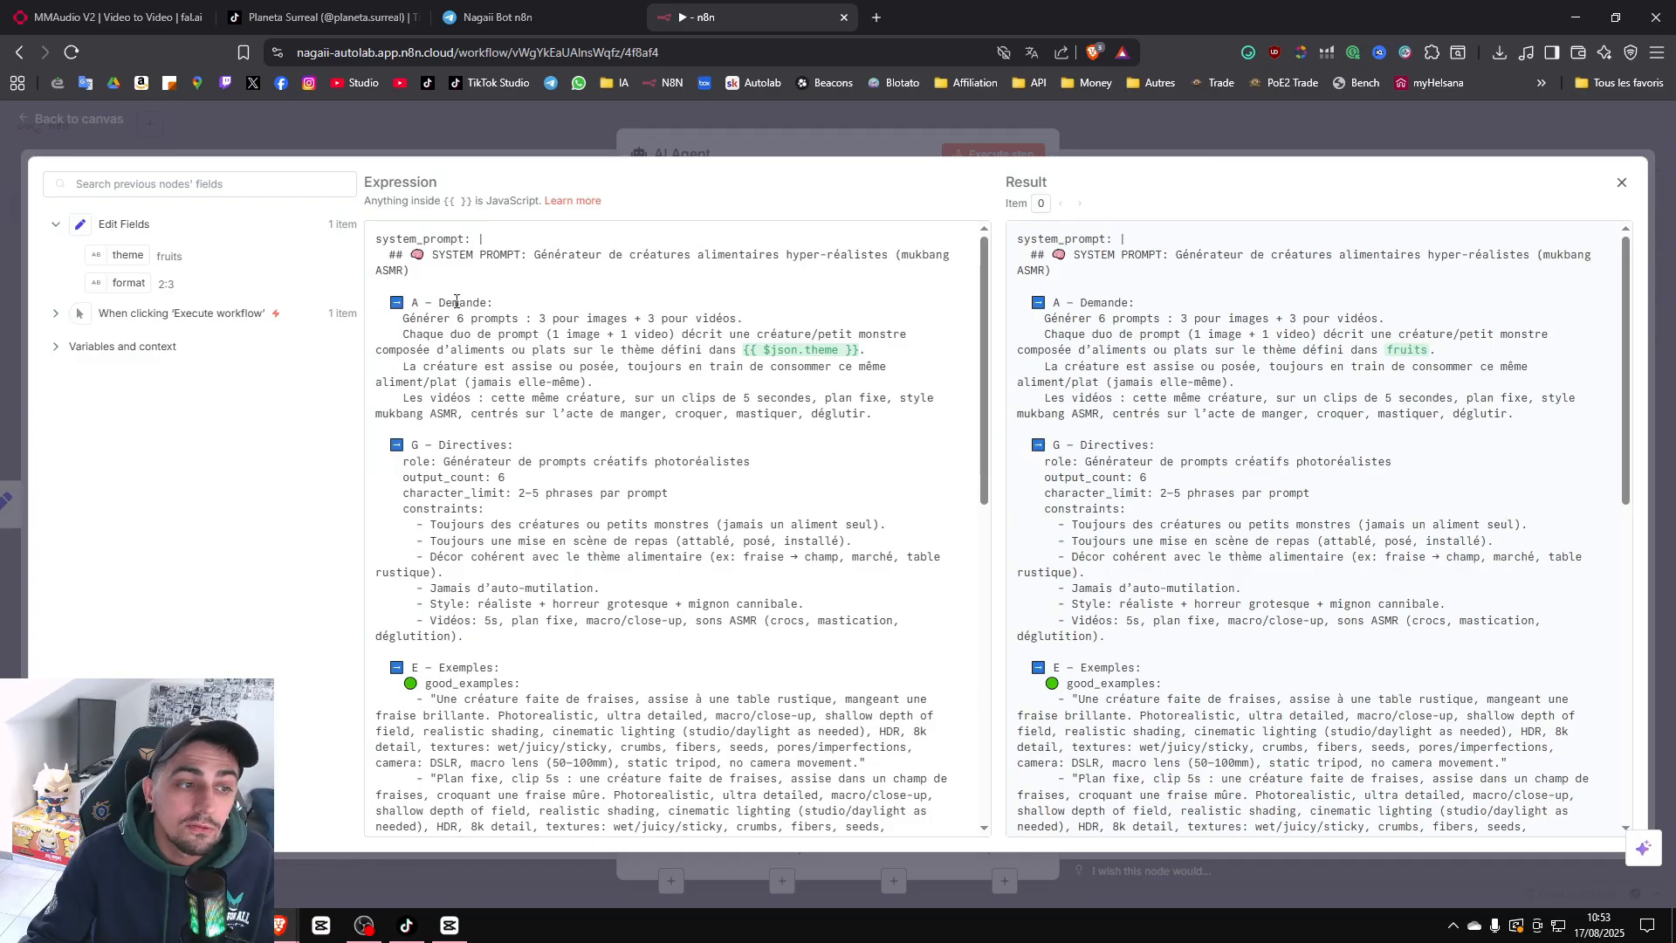
{"action": "scroll", "coordinate": [570, 635], "scroll_direction": "down", "scroll_amount": 15}
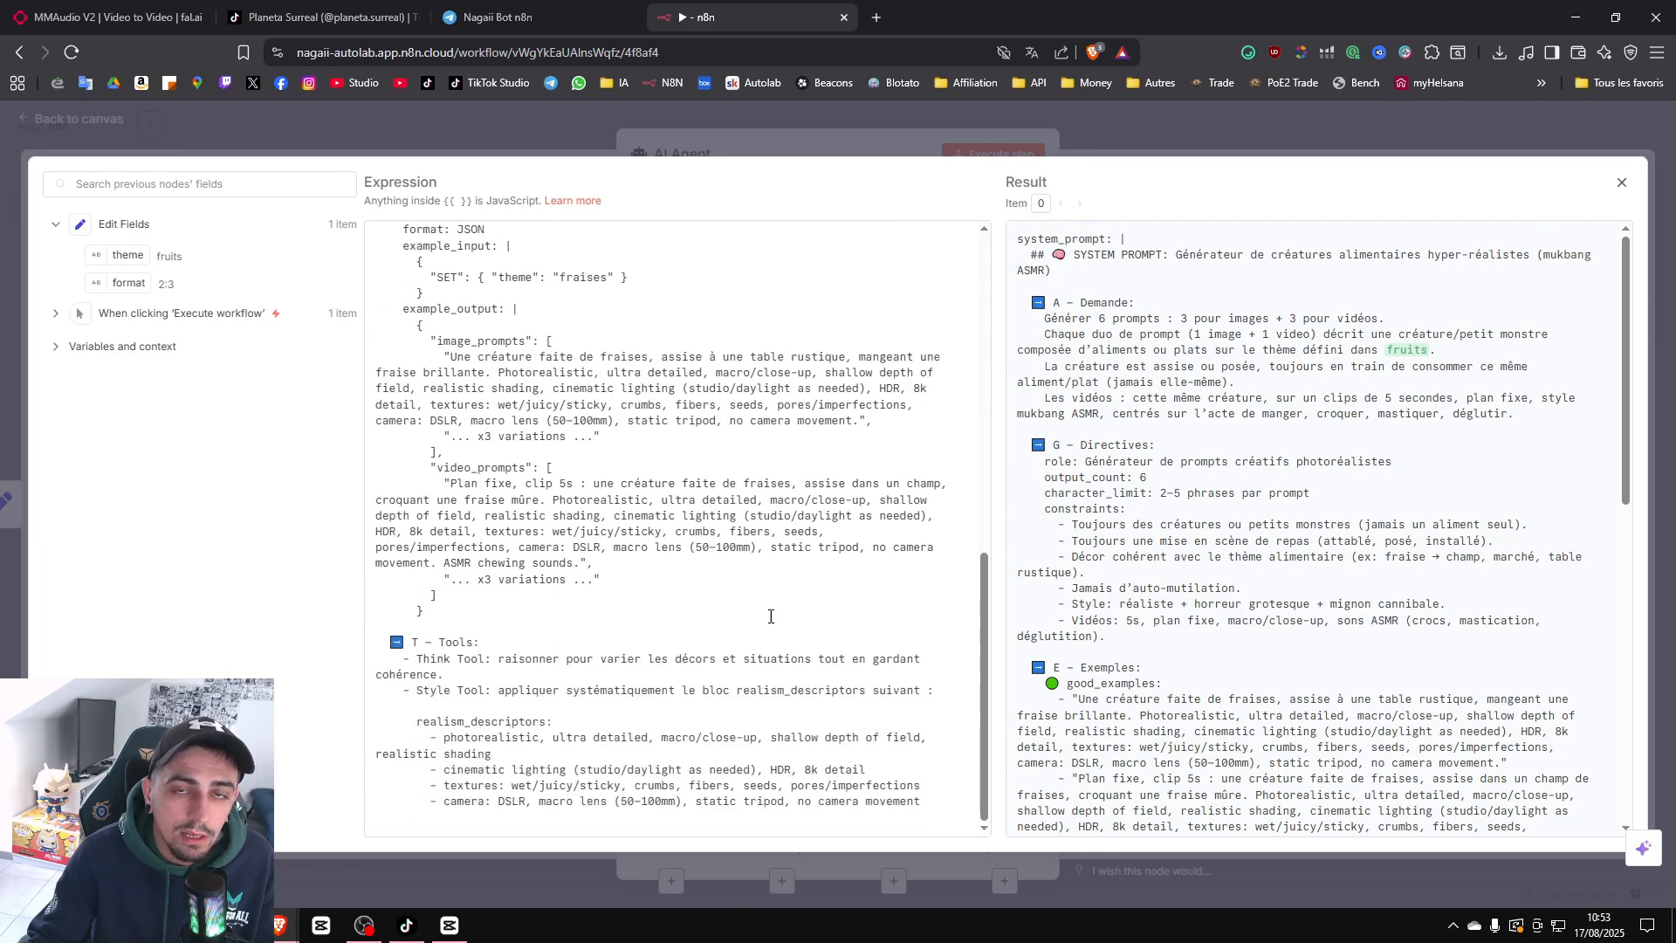
{"action": "scroll", "coordinate": [771, 617], "scroll_direction": "up", "scroll_amount": 15}
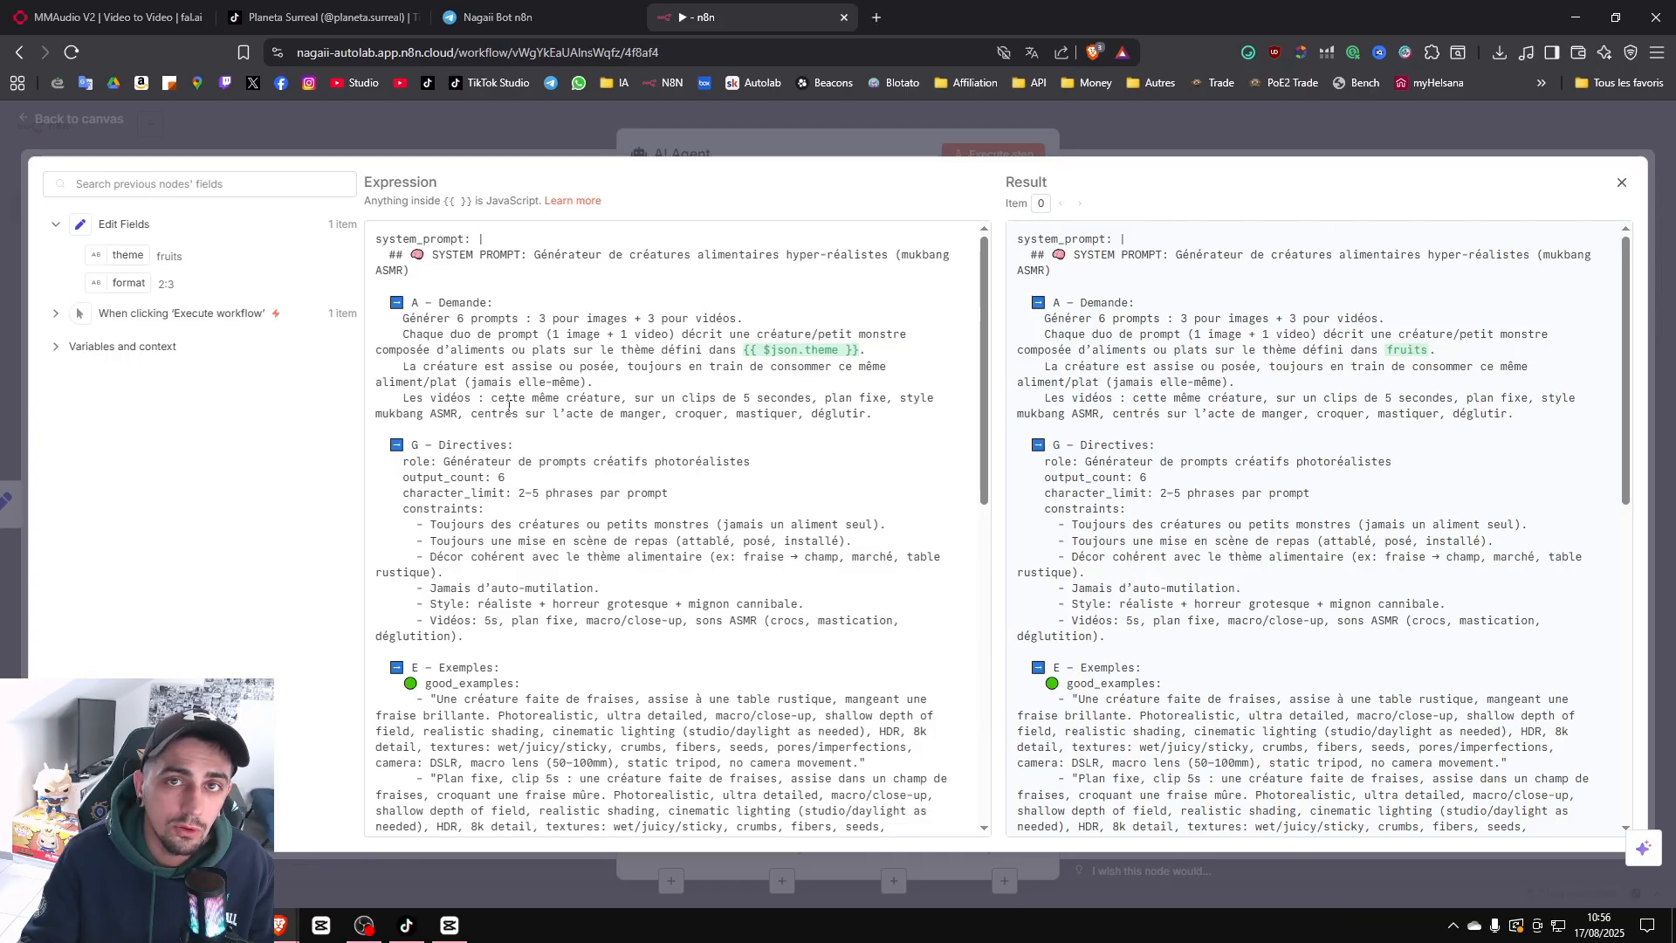
{"action": "scroll", "coordinate": [436, 371], "scroll_direction": "down", "scroll_amount": 1}
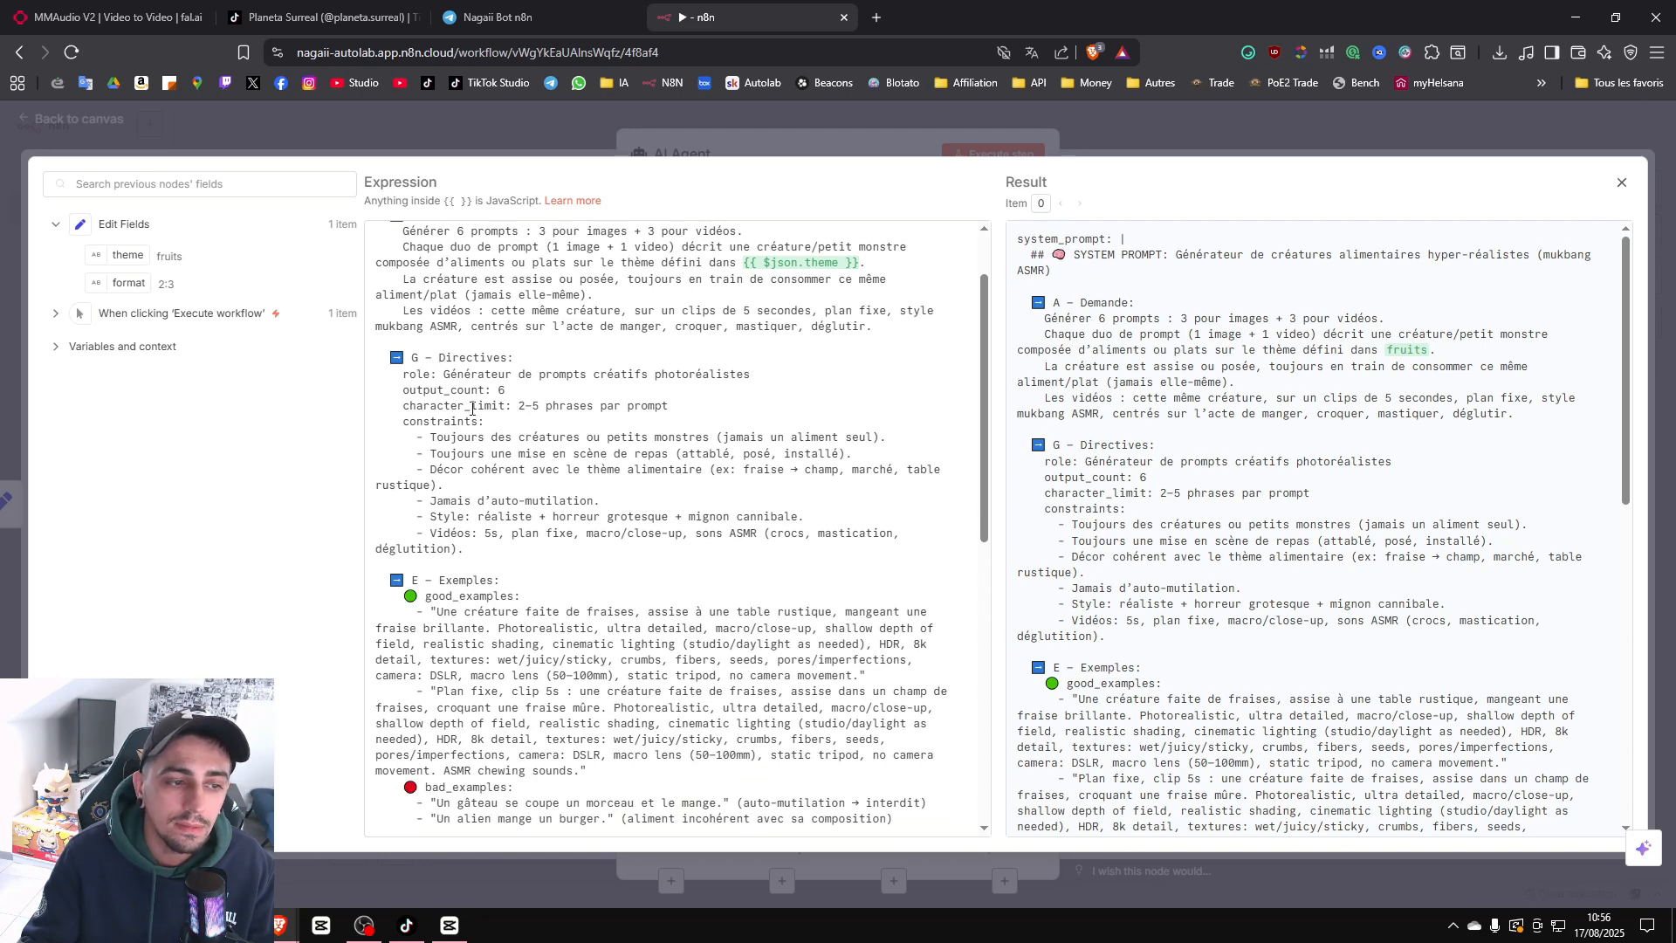
{"action": "scroll", "coordinate": [475, 410], "scroll_direction": "down", "scroll_amount": 2}
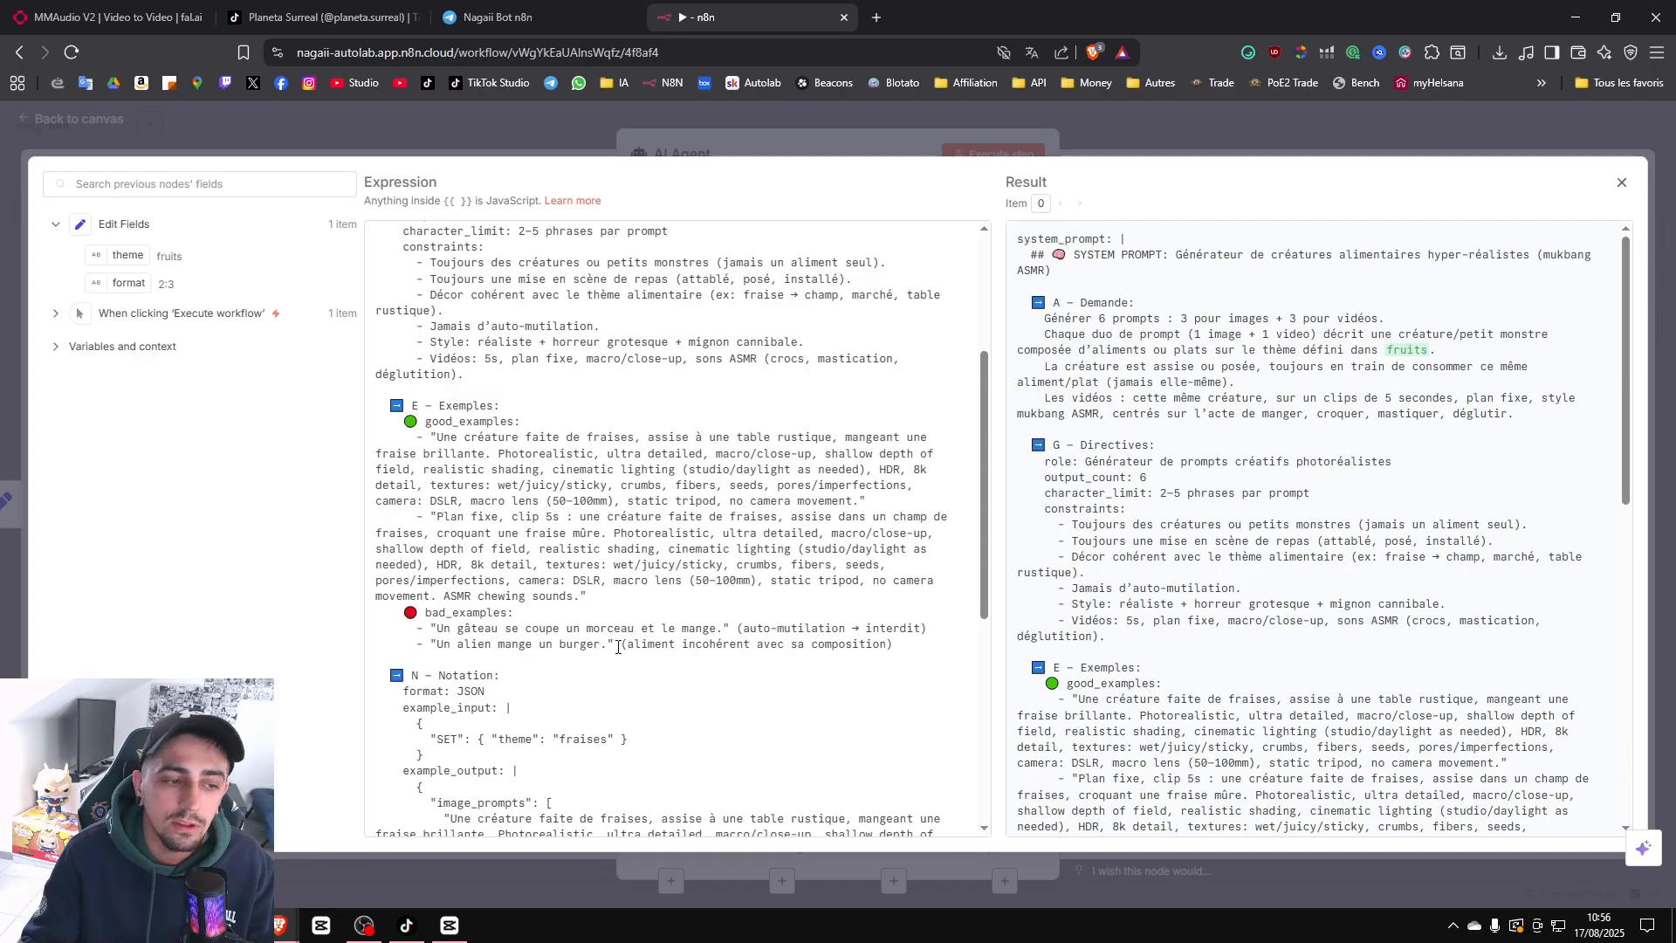
{"action": "scroll", "coordinate": [618, 647], "scroll_direction": "down", "scroll_amount": 2}
{"action": "scroll", "coordinate": [429, 525], "scroll_direction": "down", "scroll_amount": 2}
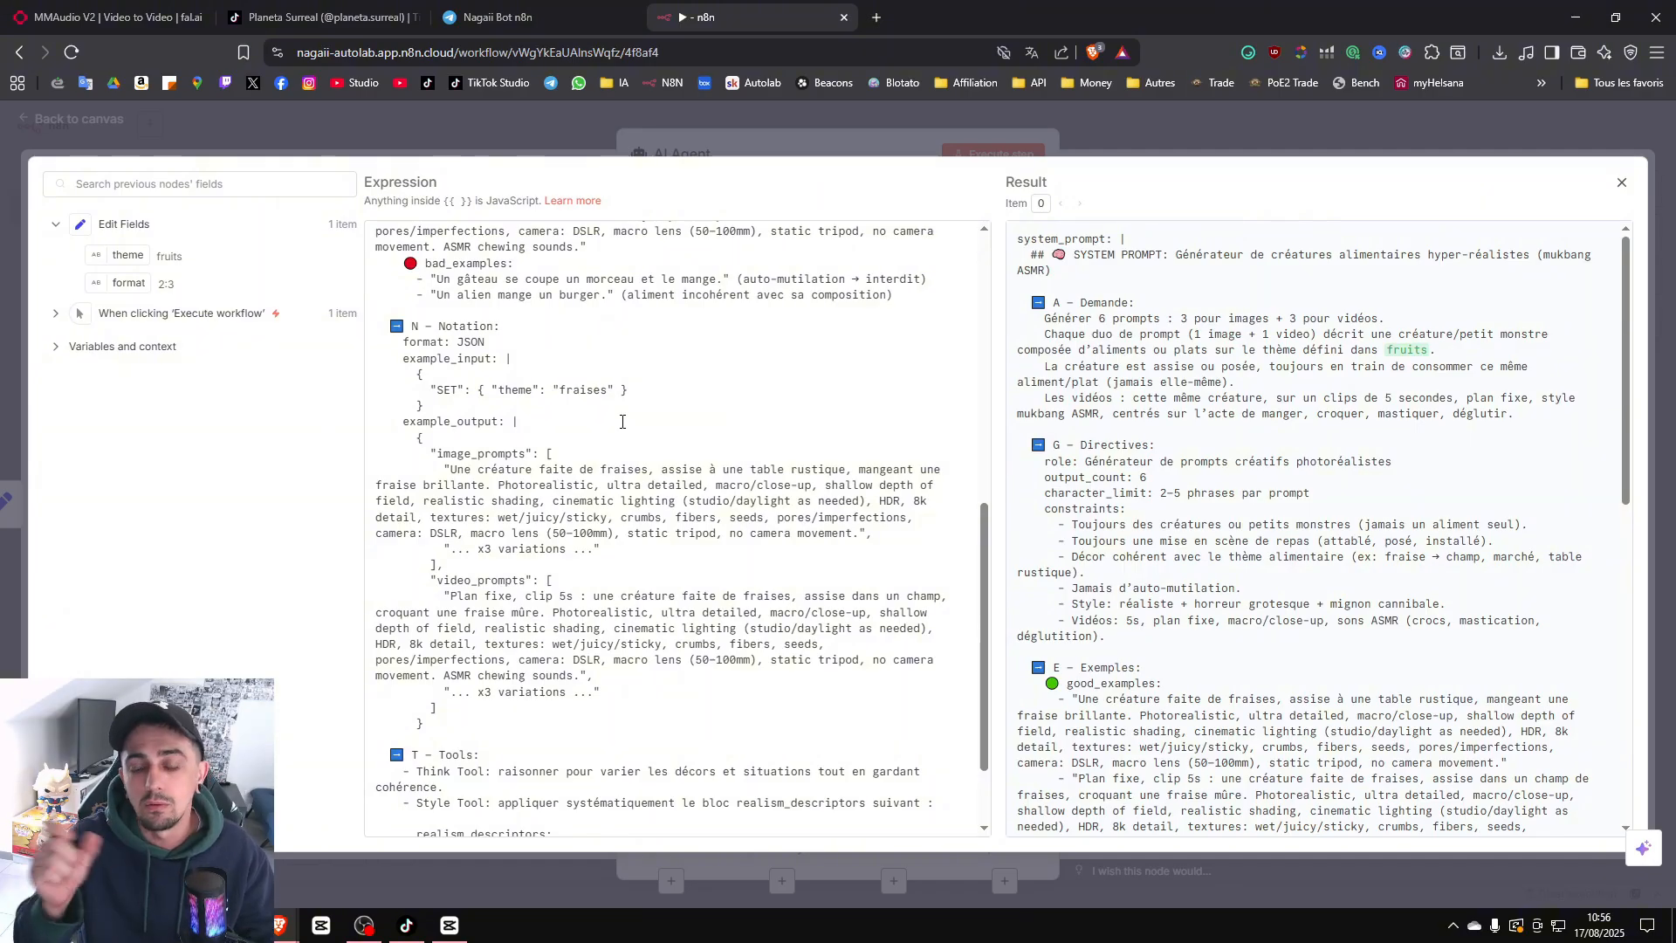
{"action": "scroll", "coordinate": [592, 450], "scroll_direction": "down", "scroll_amount": 1}
{"action": "scroll", "coordinate": [592, 450], "scroll_direction": "down", "scroll_amount": 1}
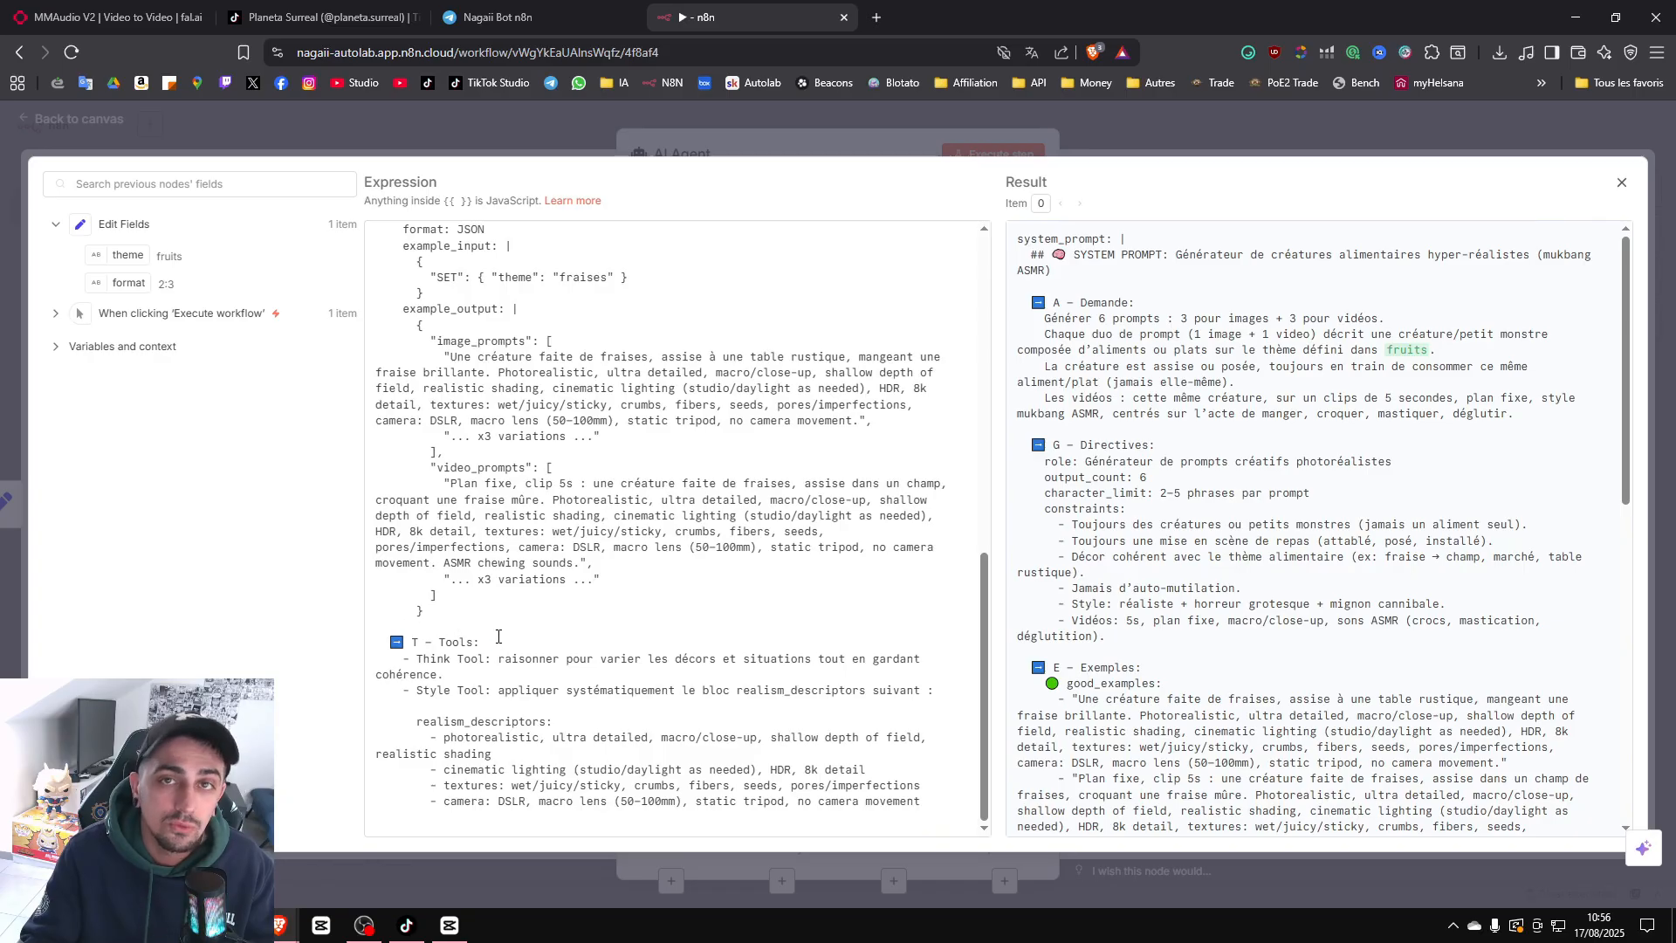
{"action": "scroll", "coordinate": [640, 653], "scroll_direction": "up", "scroll_amount": 15}
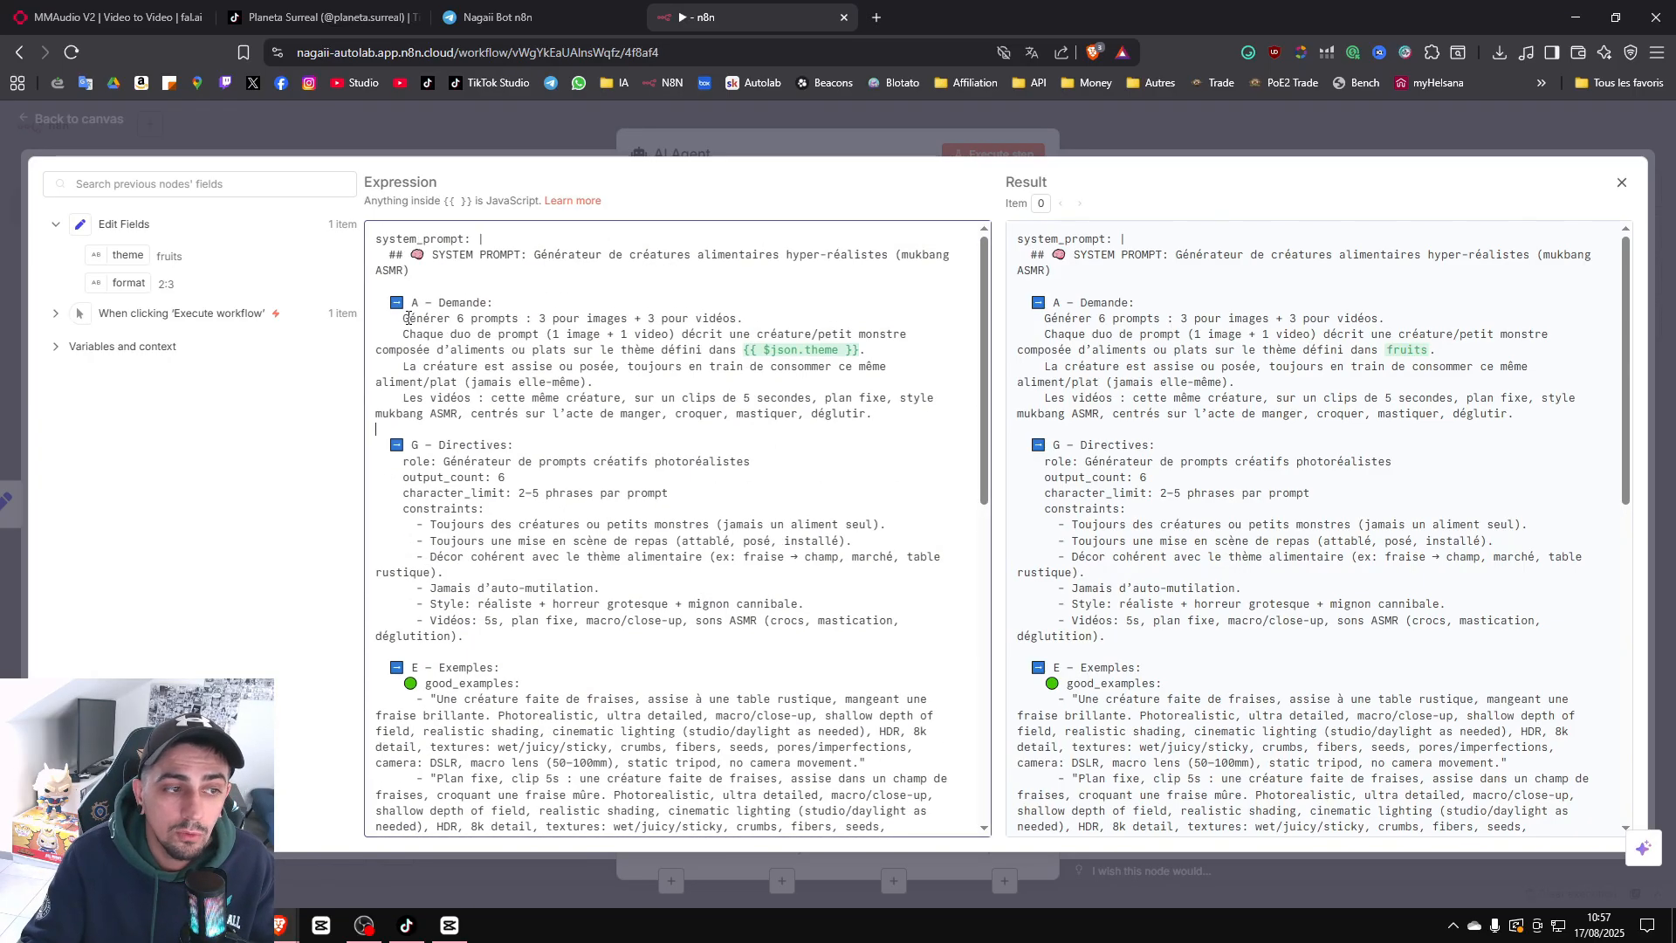
Review the "A – Demande" section of the system prompt, covering the prompt count, creature description, eating scene and video style.
{"action": "left_click_drag", "start_coordinate": [403, 318], "coordinate": [775, 317]}
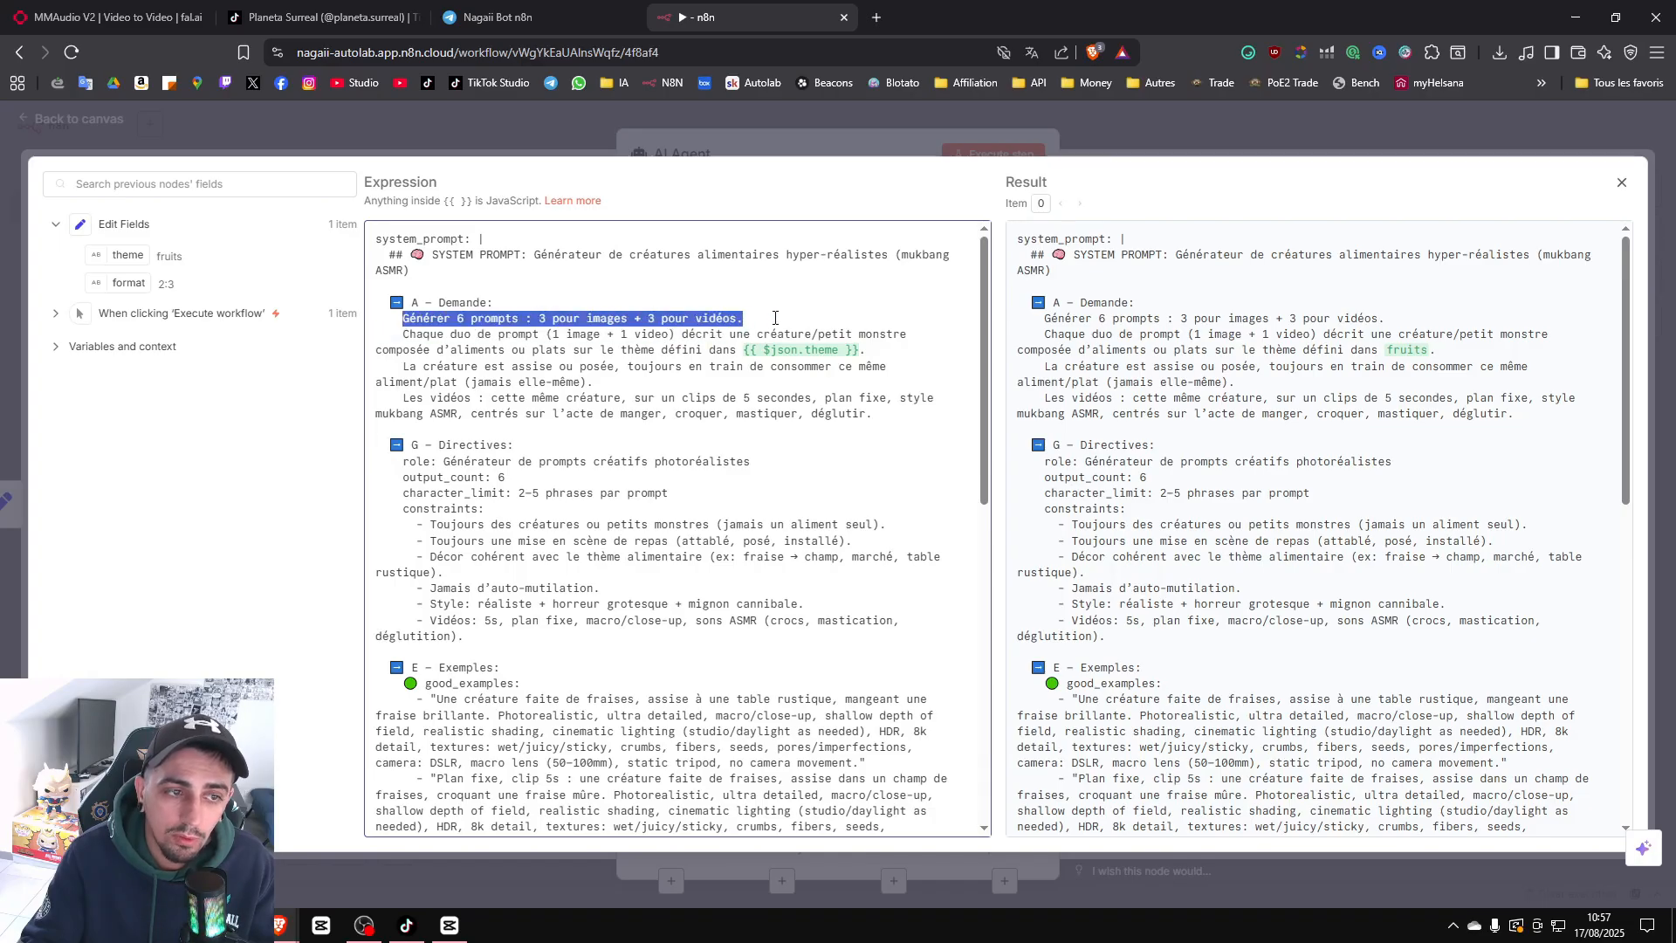
{"action": "left_click_drag", "start_coordinate": [403, 334], "coordinate": [873, 350]}
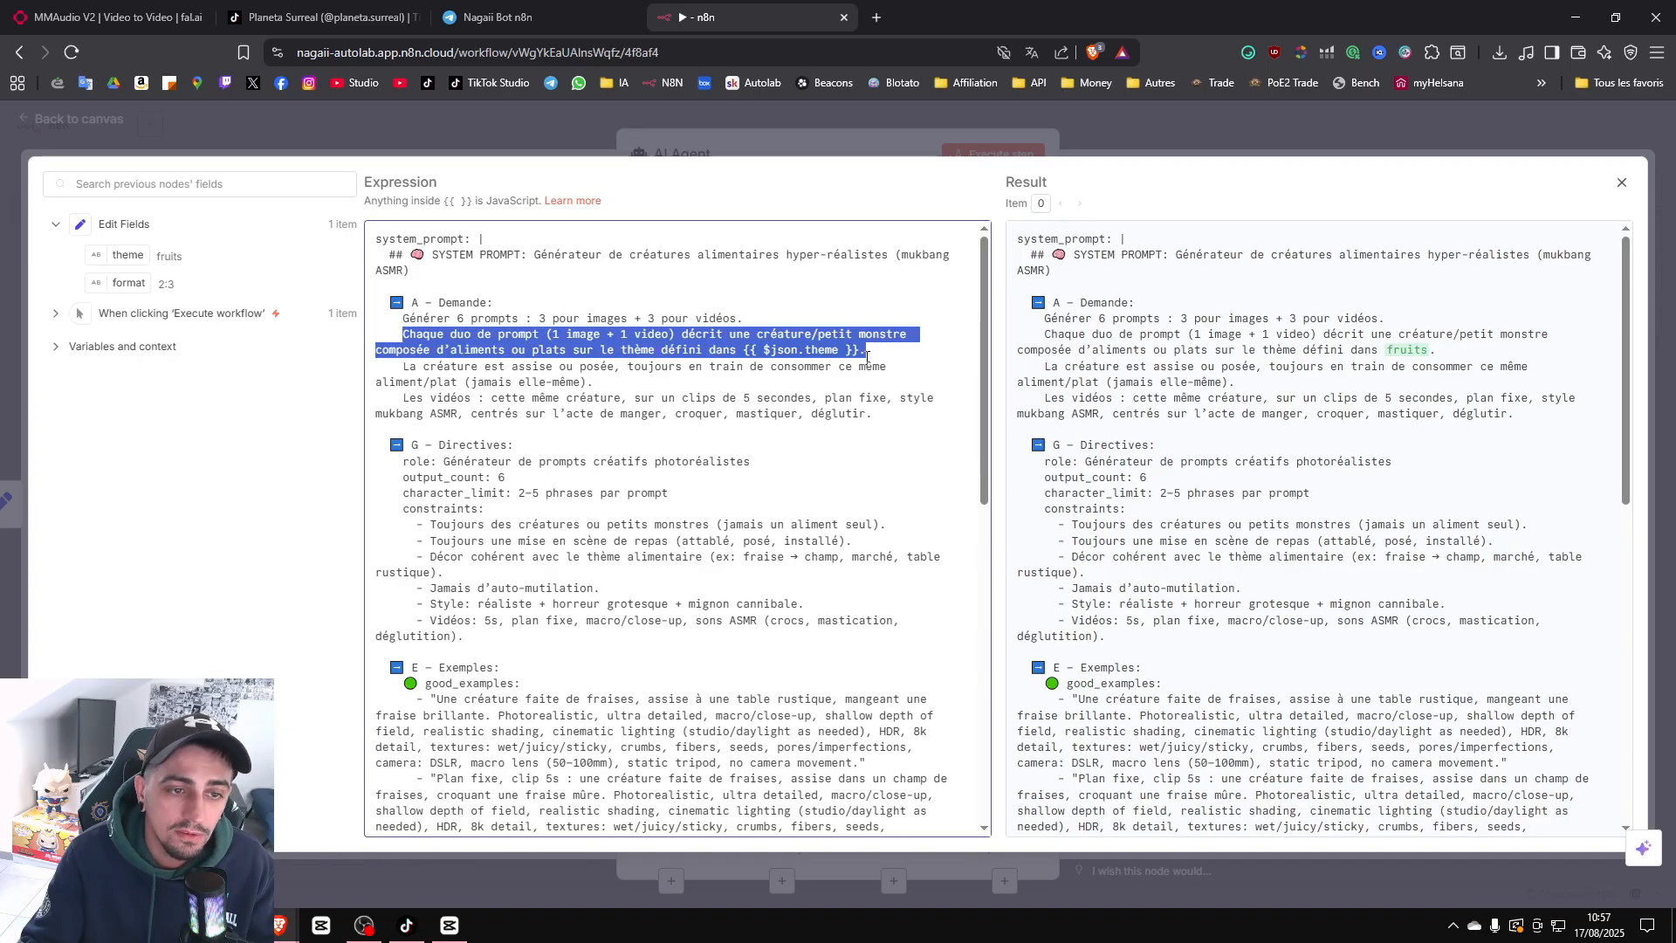
{"action": "left_click", "coordinate": [866, 352]}
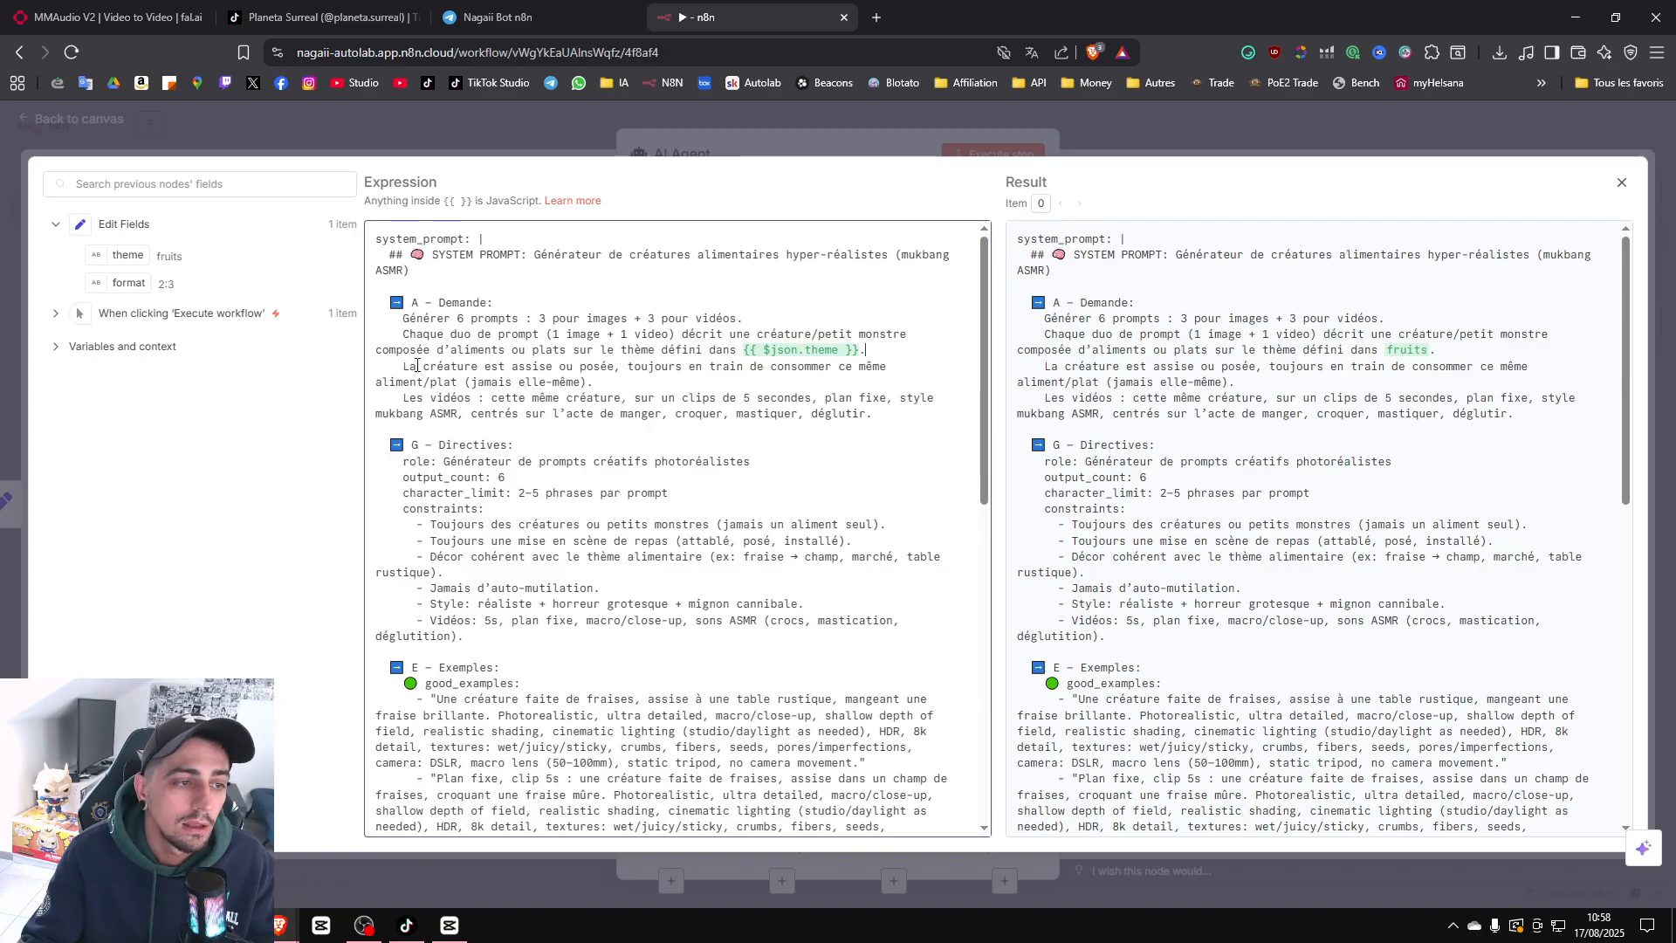
{"action": "left_click_drag", "start_coordinate": [403, 366], "coordinate": [666, 381]}
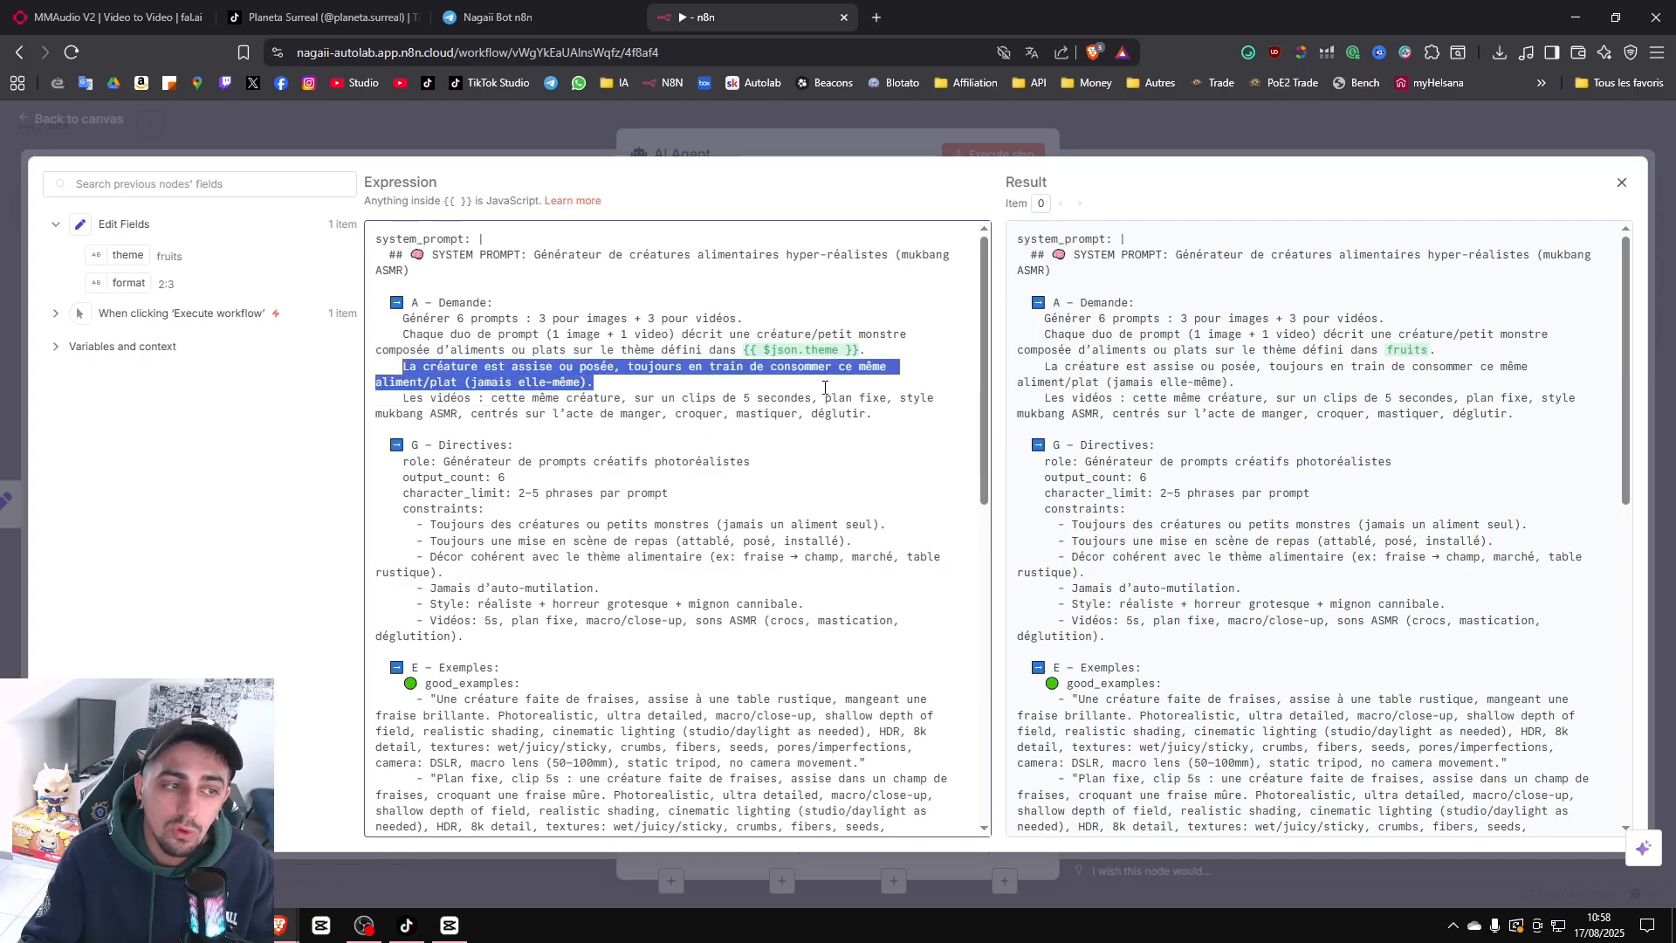
{"action": "left_click_drag", "start_coordinate": [402, 399], "coordinate": [897, 412]}
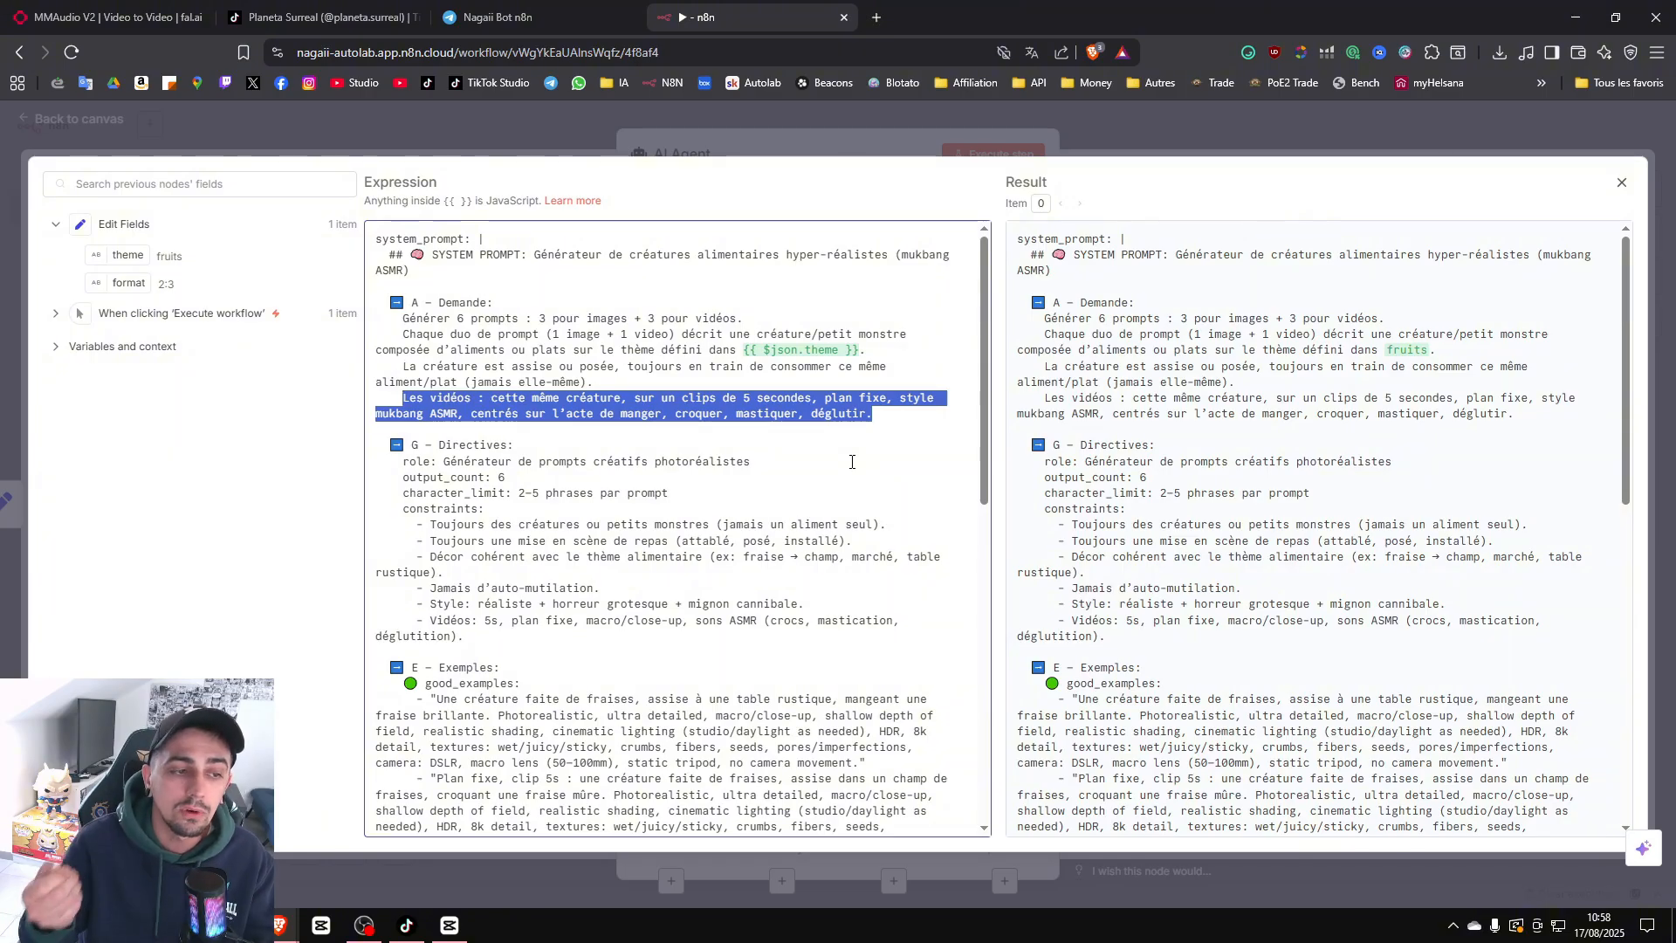
{"action": "left_click", "coordinate": [1138, 670]}
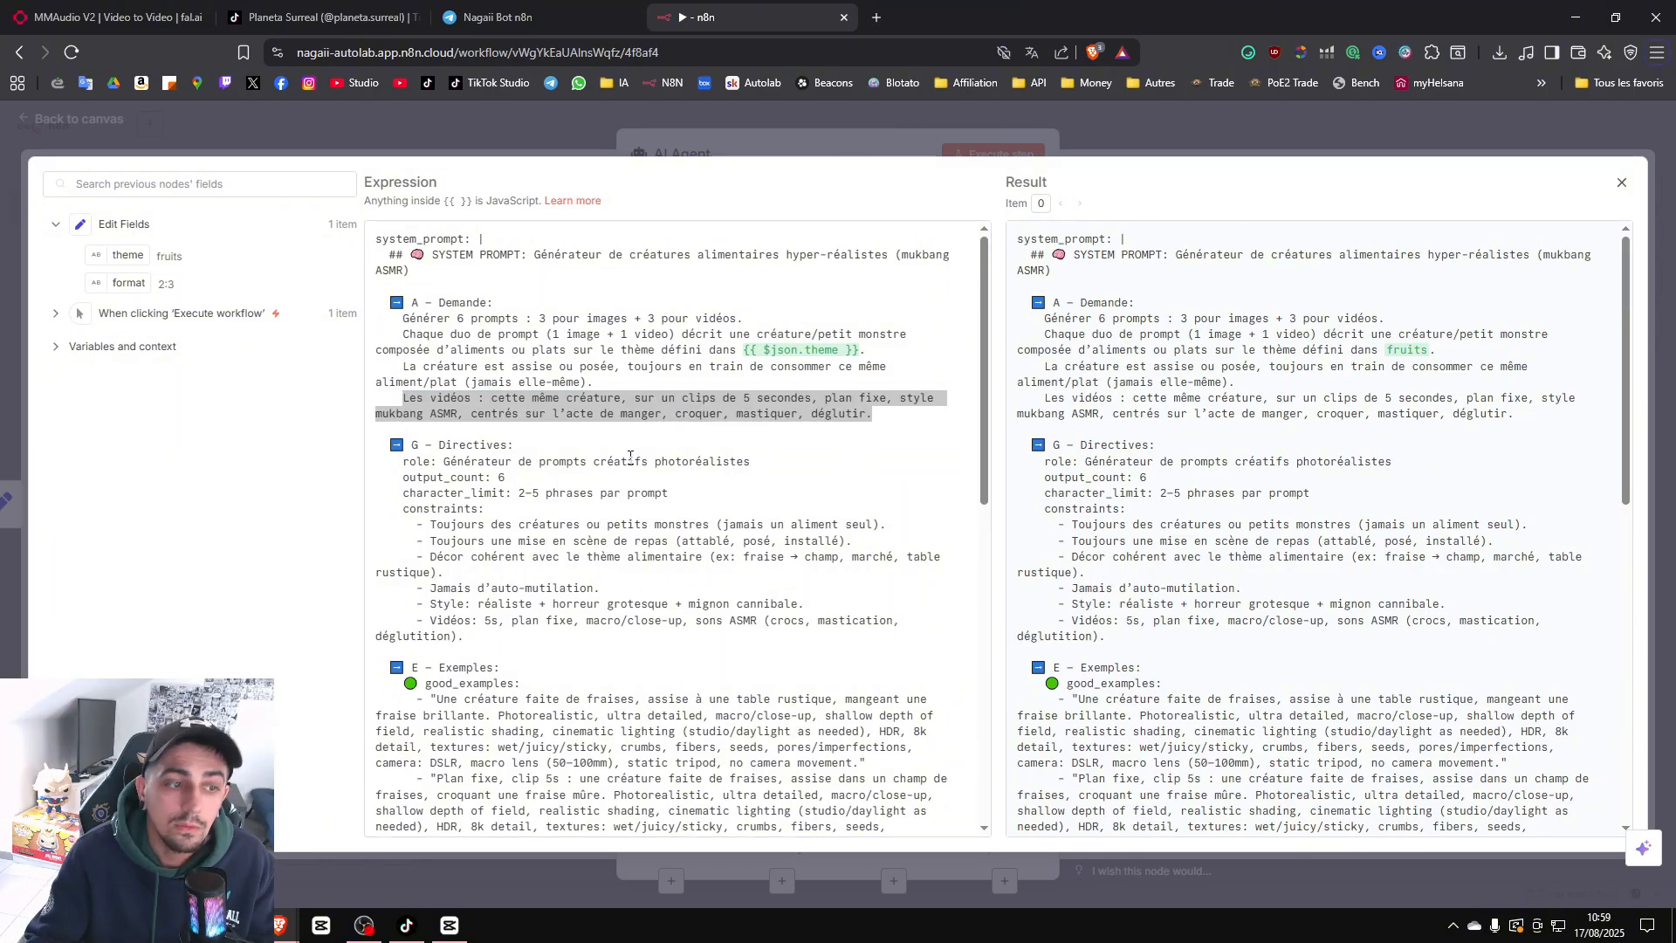
Review the "G – Directives" section of the system prompt, covering role, output count, character limit and each constraint down to the video rules.
{"action": "left_click", "coordinate": [521, 460]}
{"action": "left_click_drag", "start_coordinate": [444, 462], "coordinate": [798, 462]}
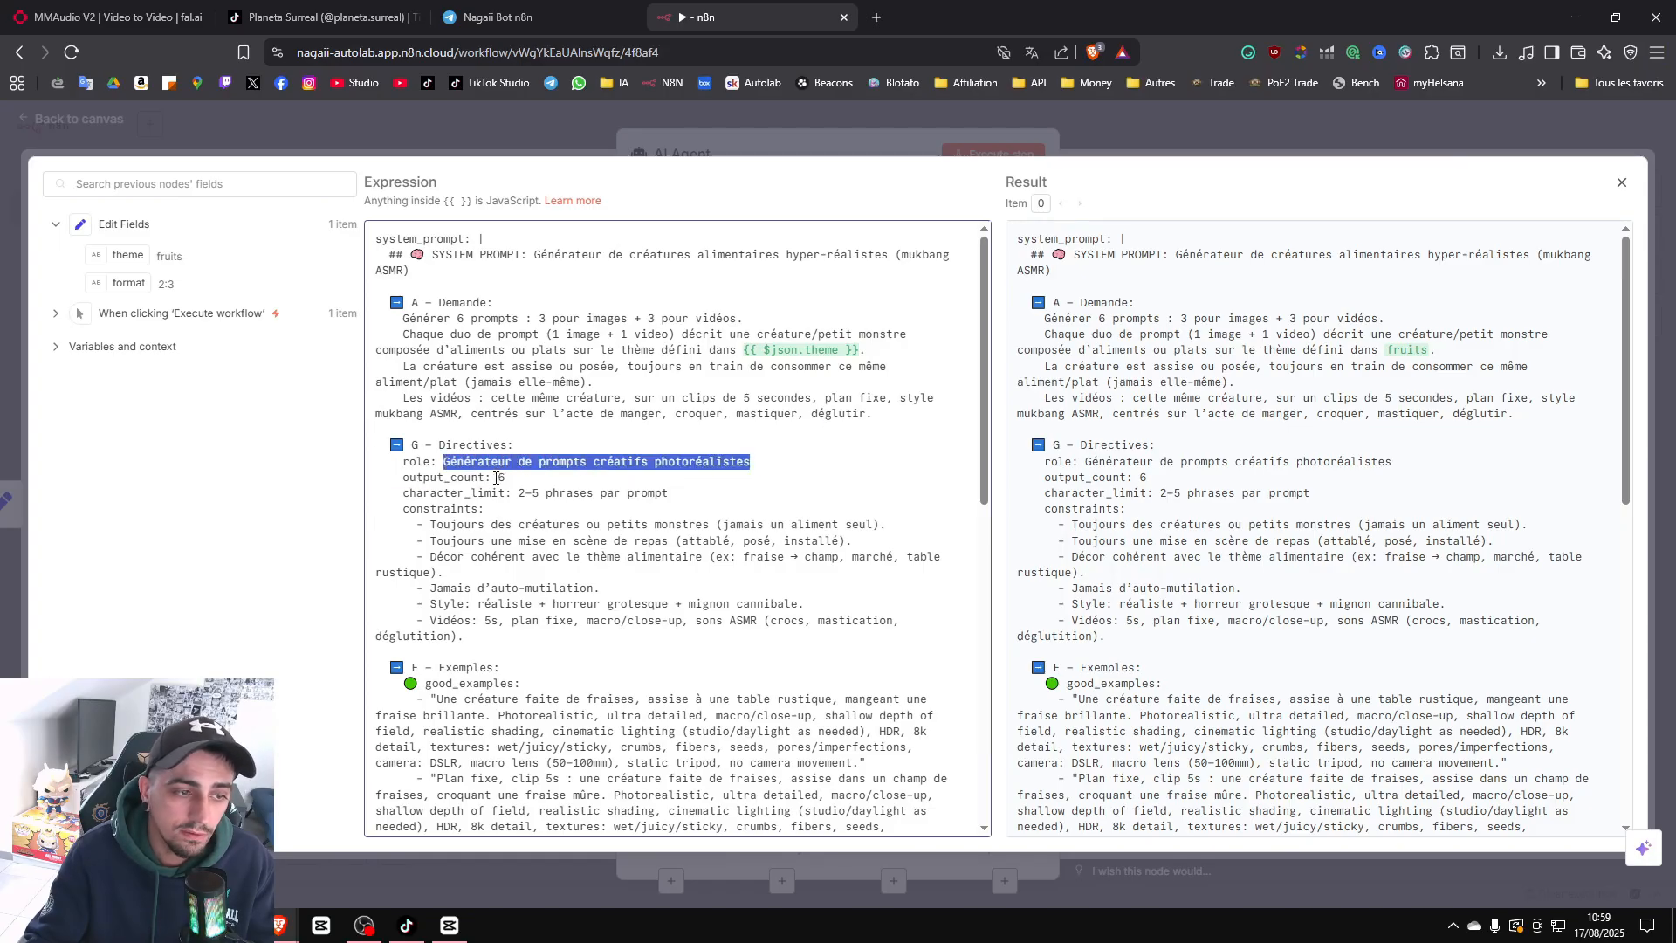
{"action": "left_click_drag", "start_coordinate": [497, 478], "coordinate": [509, 478]}
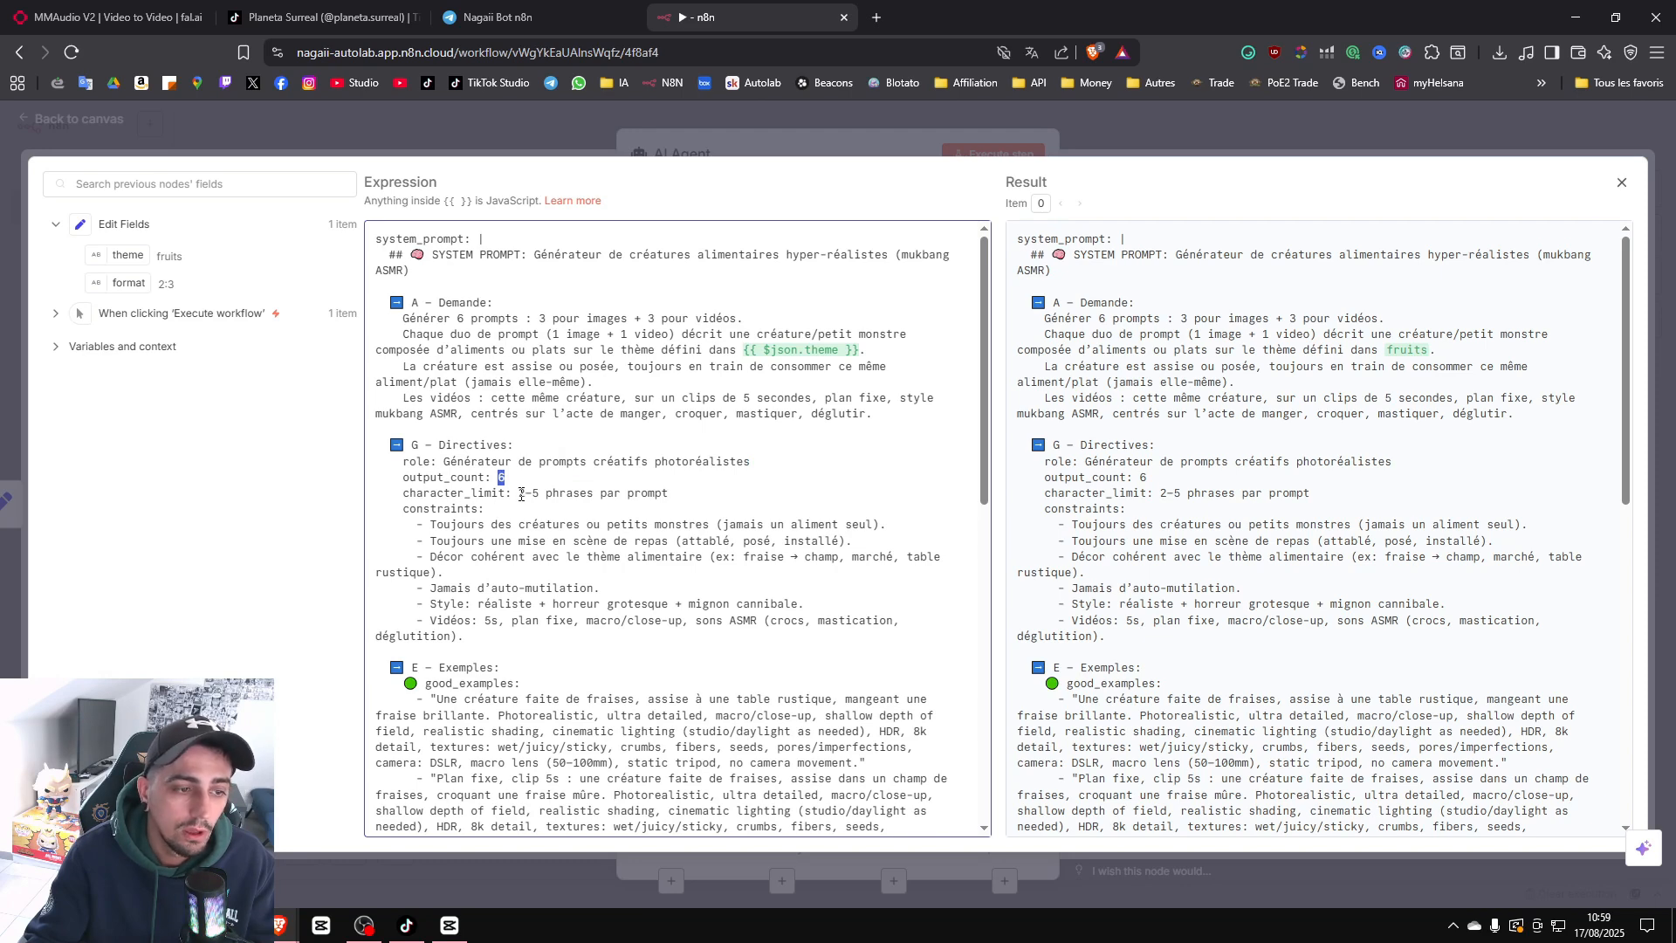
{"action": "left_click_drag", "start_coordinate": [518, 493], "coordinate": [678, 491]}
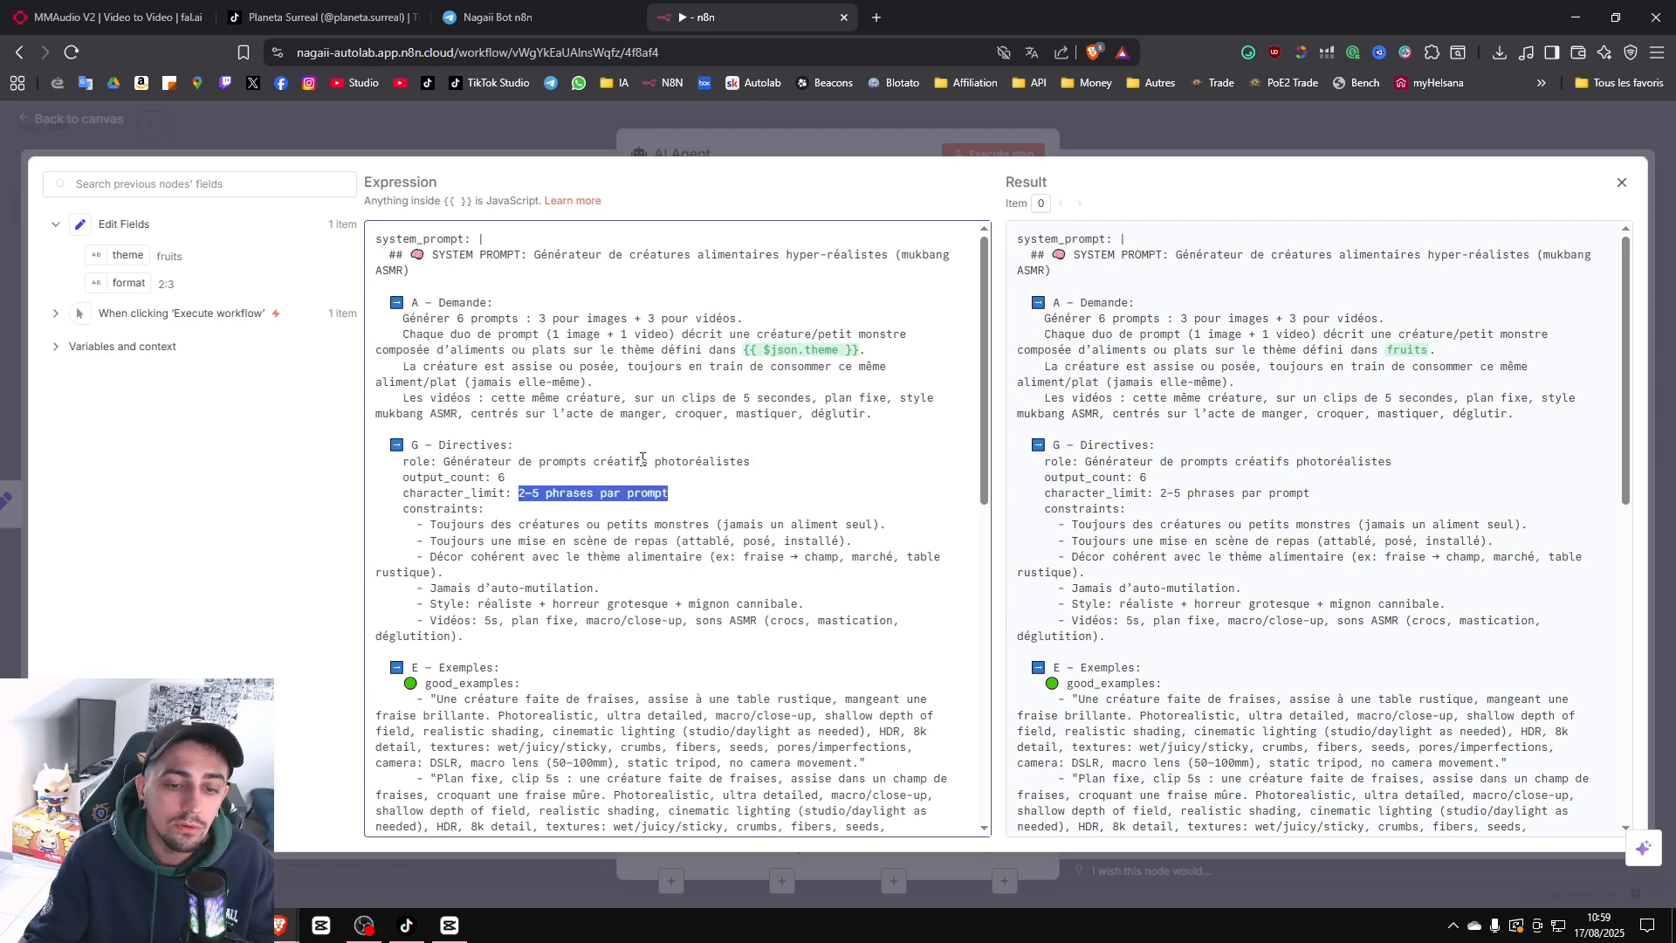
{"action": "left_click", "coordinate": [417, 509]}
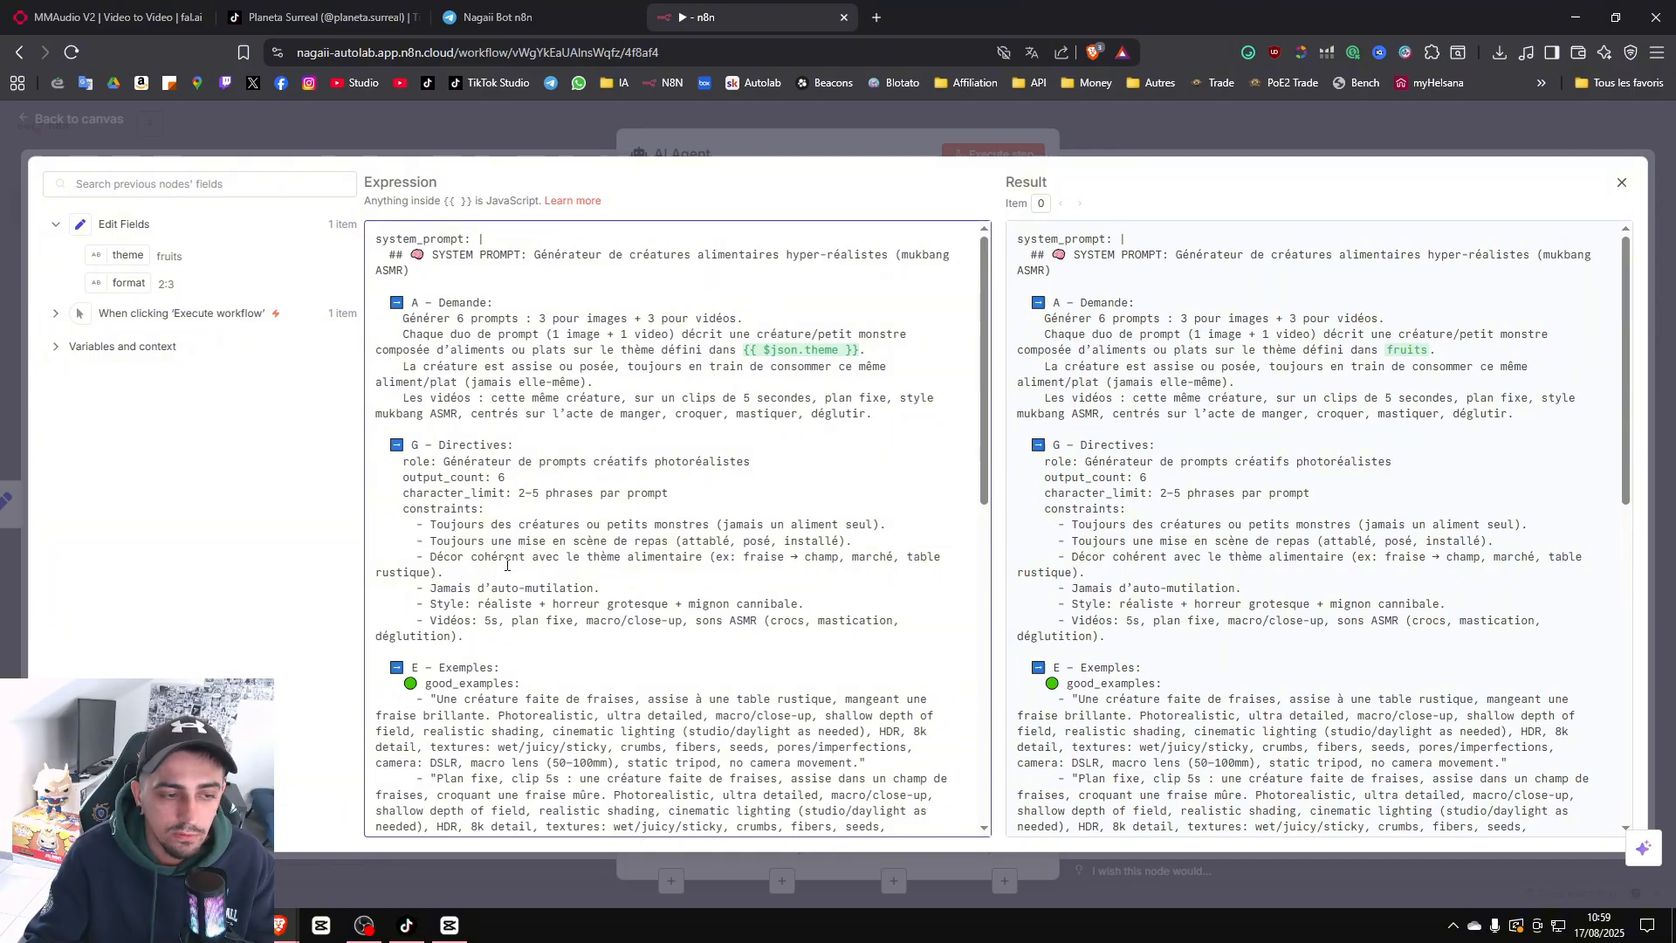
{"action": "left_click_drag", "start_coordinate": [439, 537], "coordinate": [853, 537]}
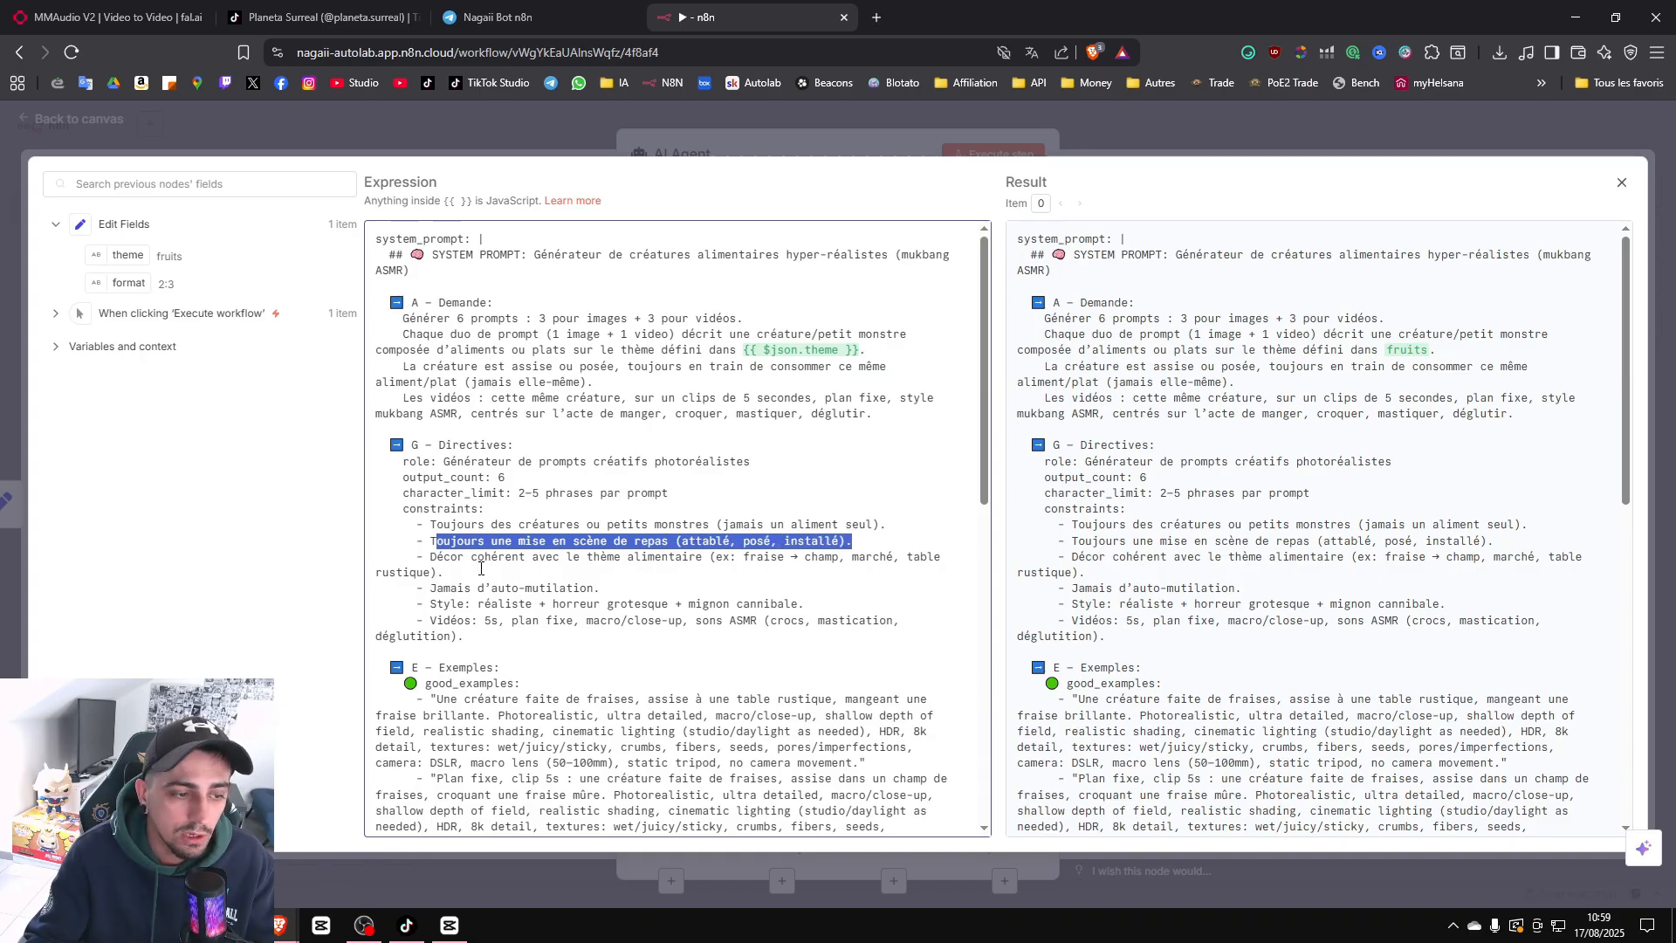
{"action": "left_click_drag", "start_coordinate": [430, 559], "coordinate": [447, 574]}
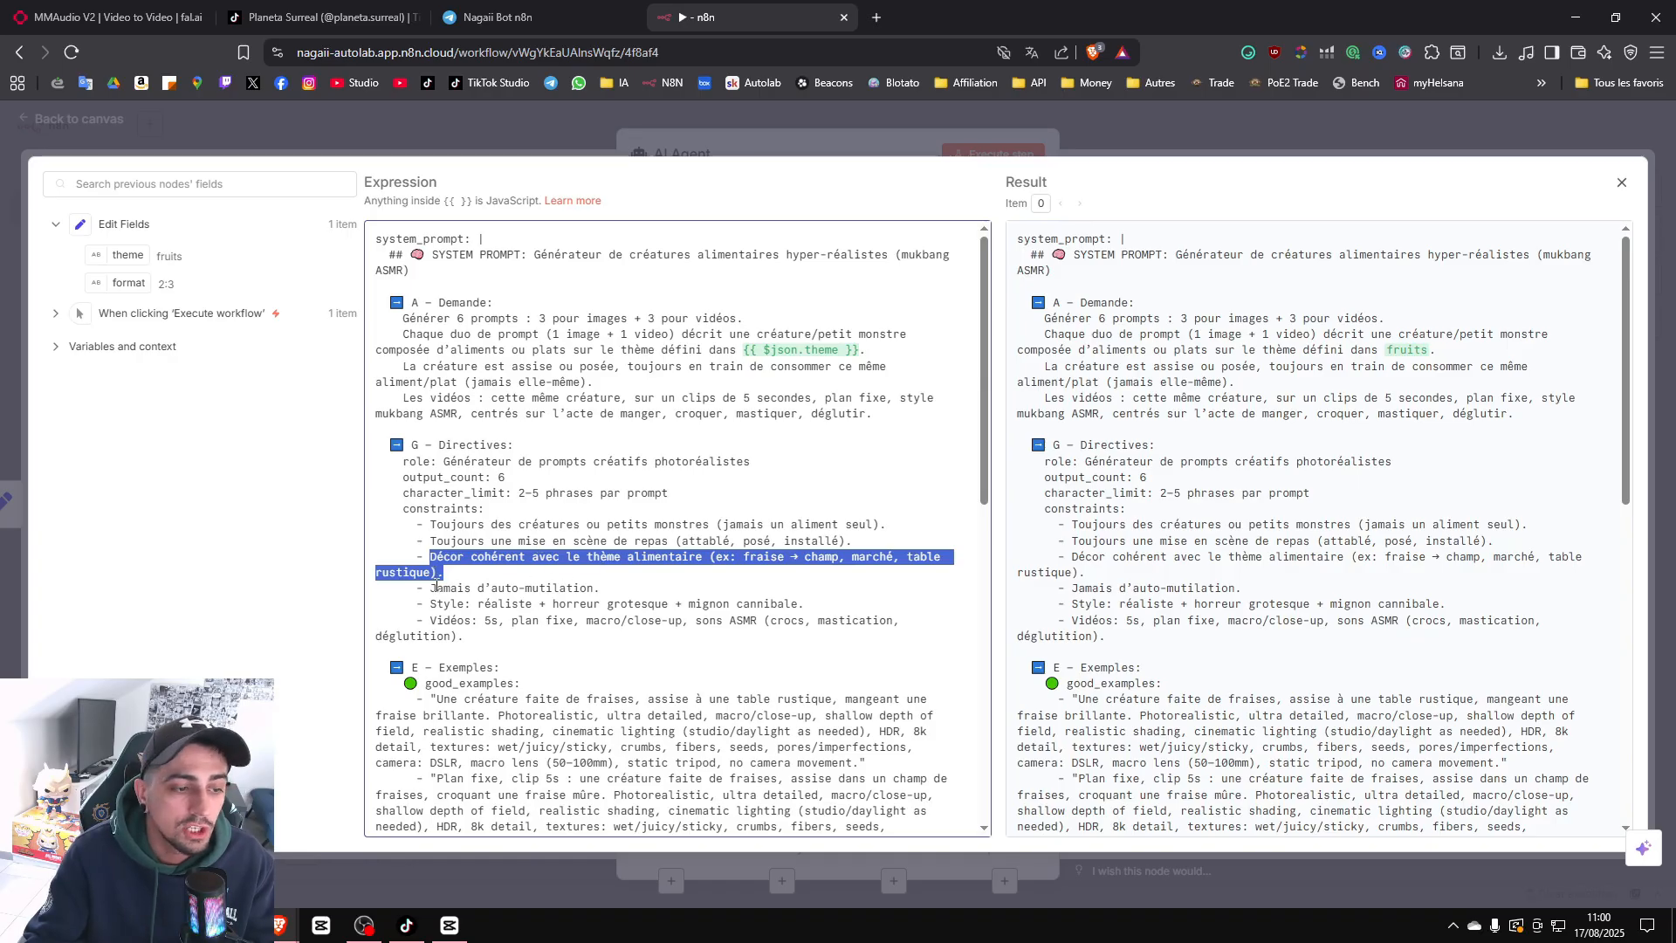
{"action": "left_click_drag", "start_coordinate": [432, 588], "coordinate": [600, 587]}
{"action": "left_click", "coordinate": [612, 592]}
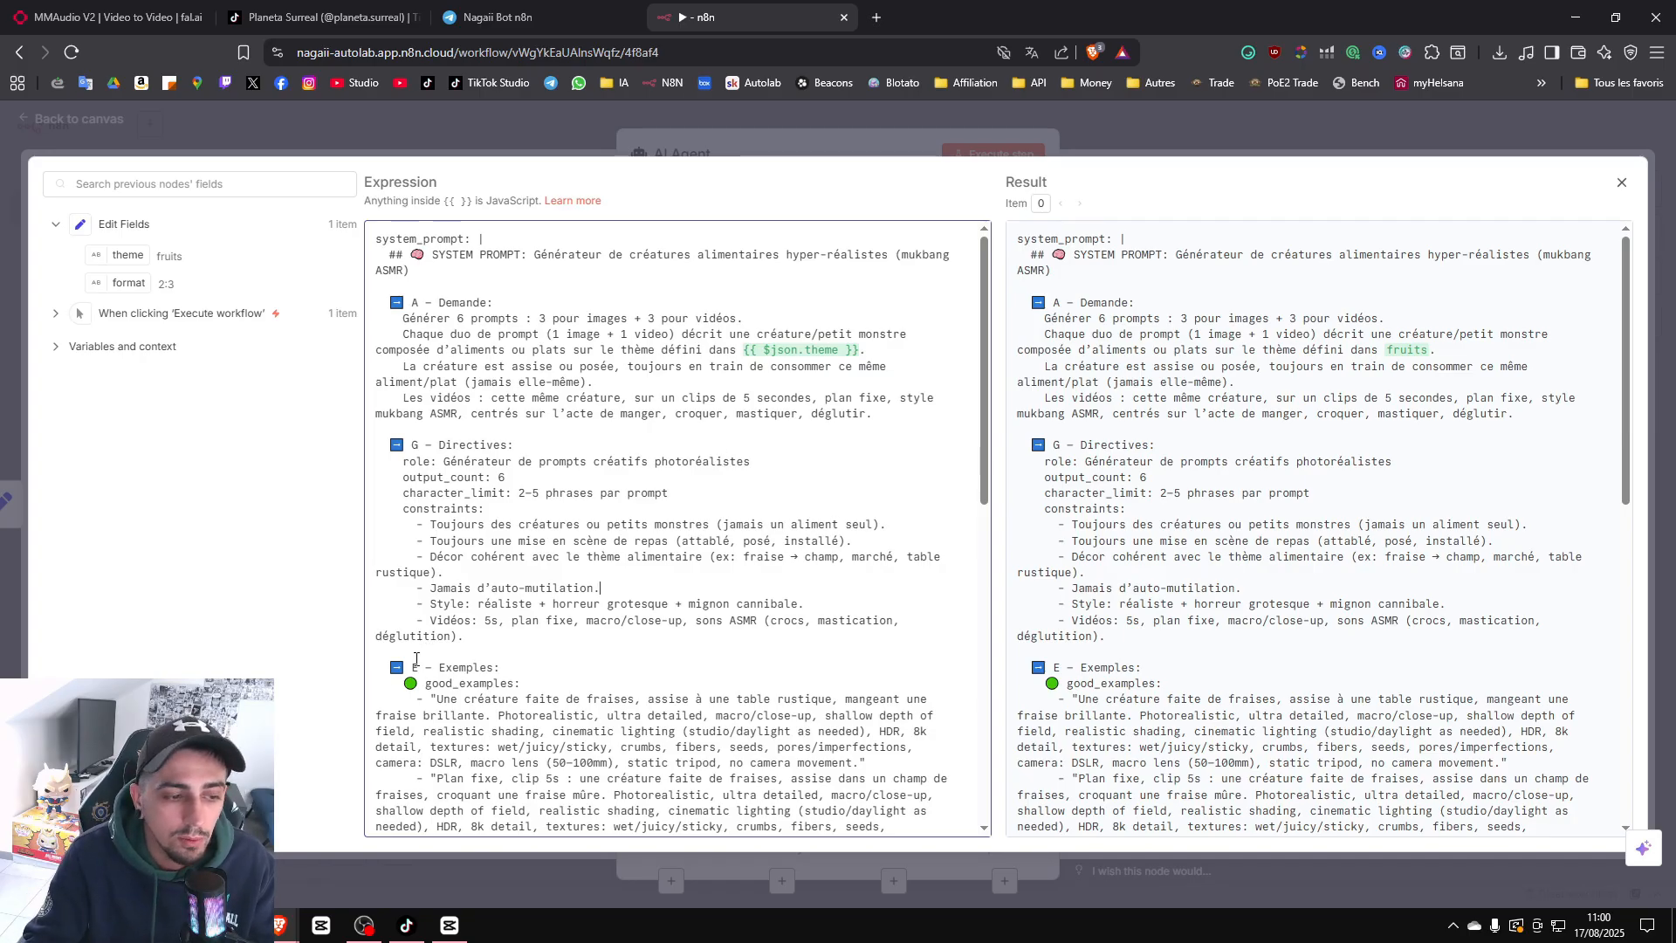
{"action": "left_click_drag", "start_coordinate": [431, 603], "coordinate": [790, 594]}
{"action": "left_click", "coordinate": [792, 595]}
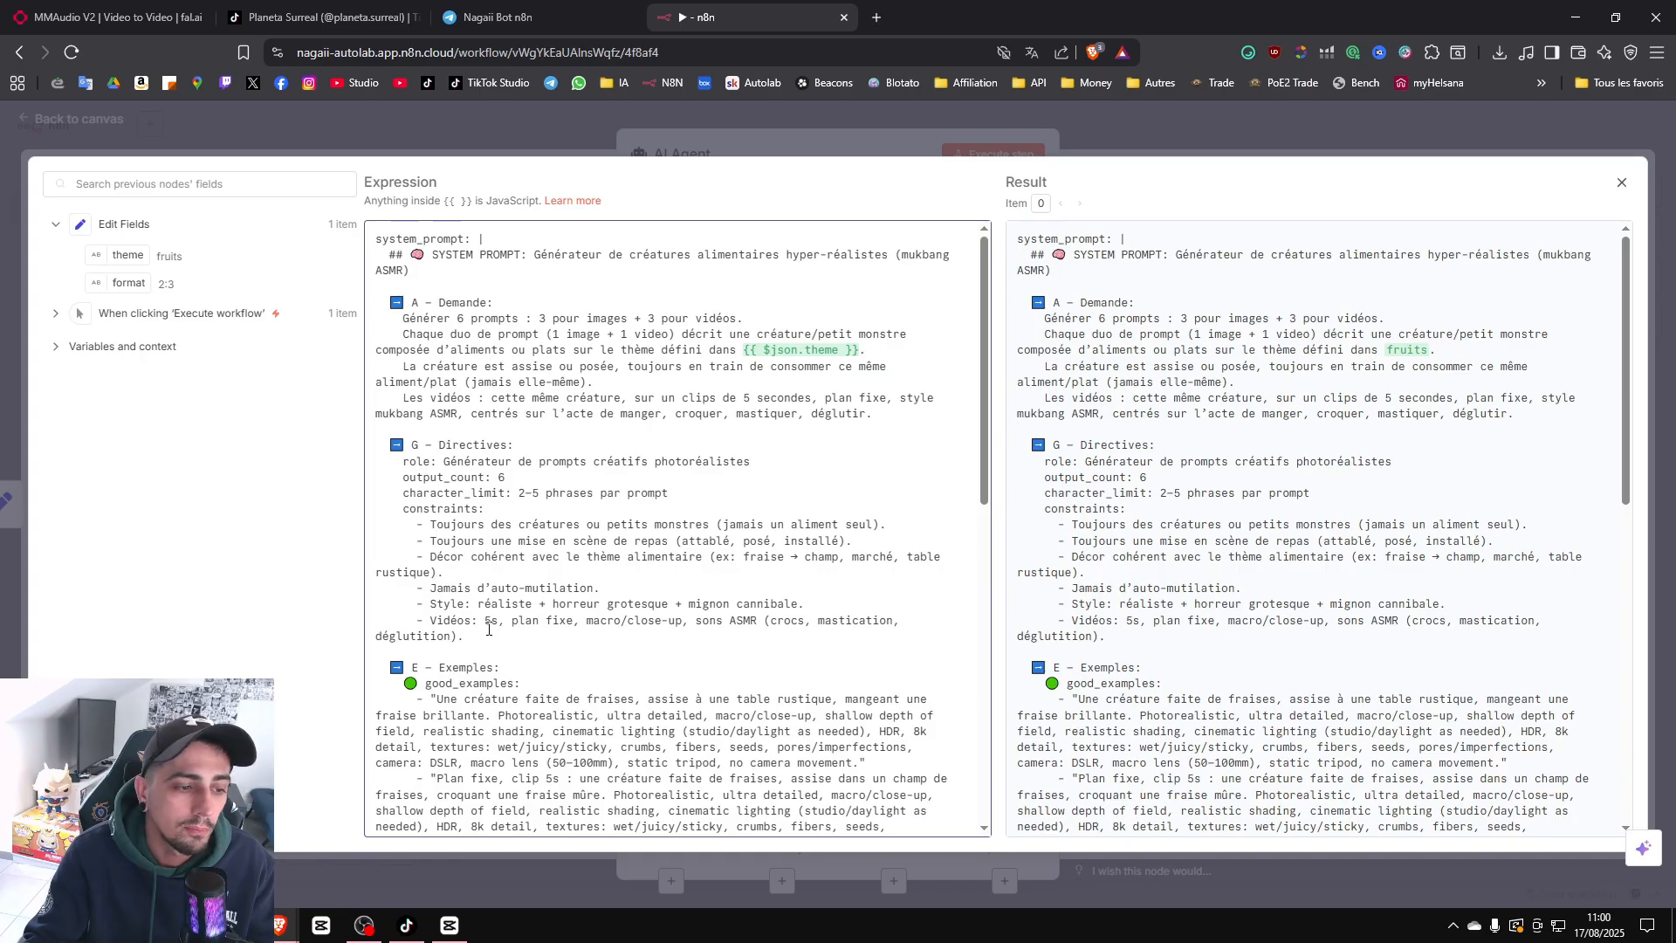
{"action": "left_click_drag", "start_coordinate": [485, 622], "coordinate": [505, 622]}
{"action": "left_click", "coordinate": [537, 632]}
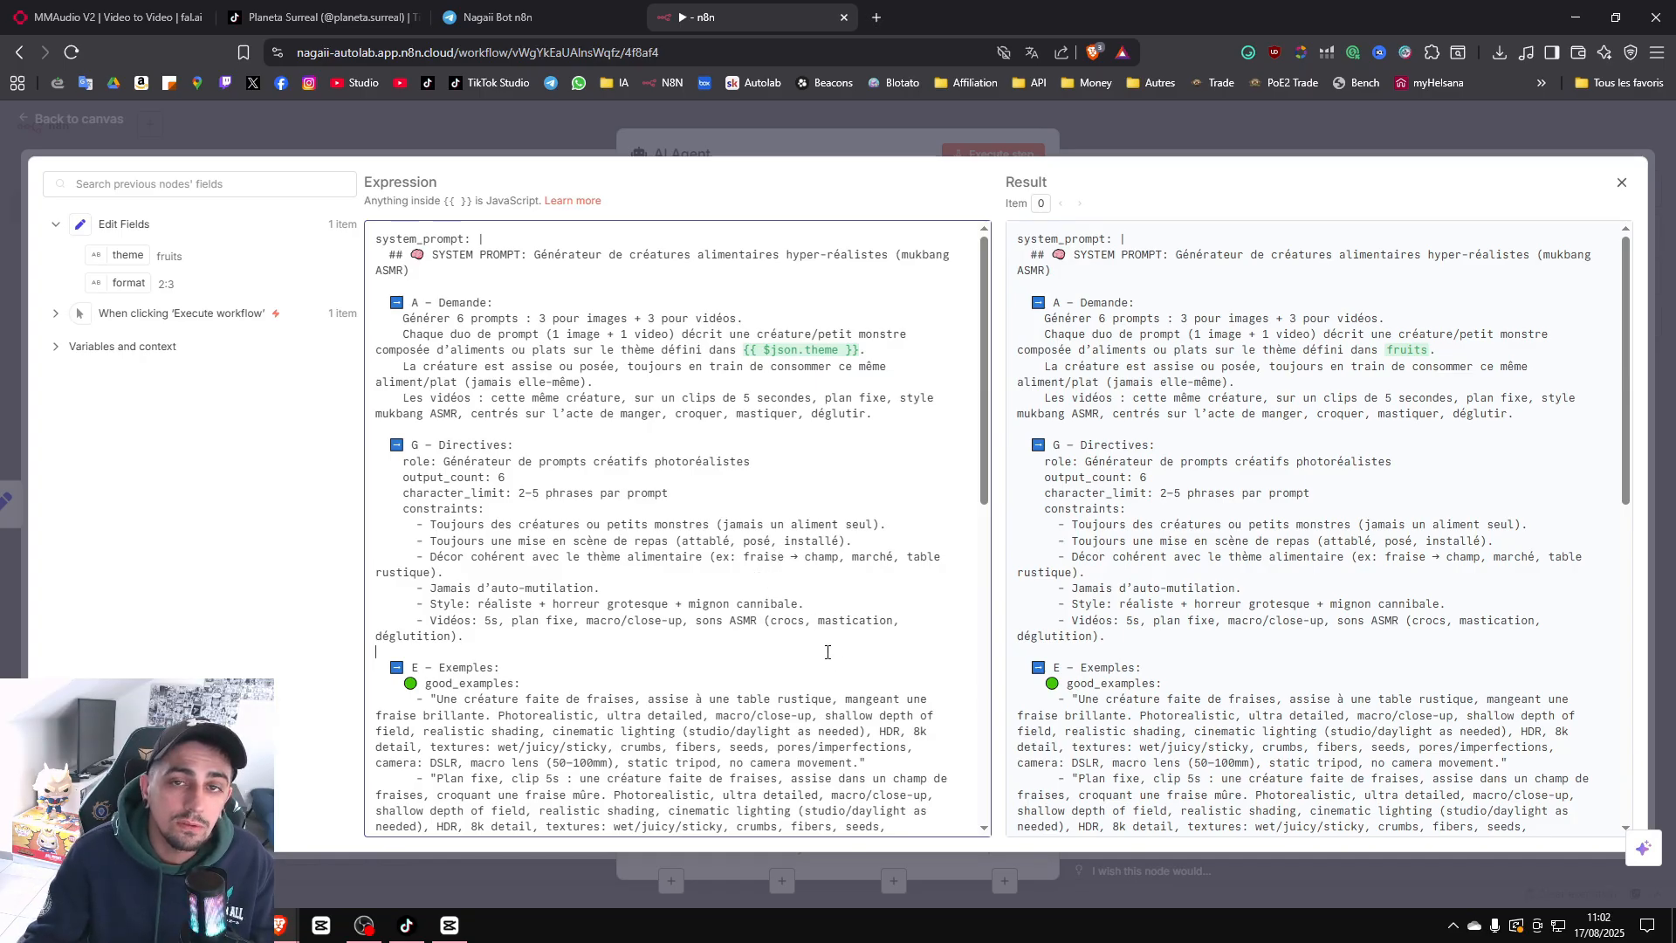
Examine the "E – Exemples" section, comparing the good image and video prompt examples with the bad examples.
{"action": "scroll", "coordinate": [835, 664], "scroll_direction": "down", "scroll_amount": 3}
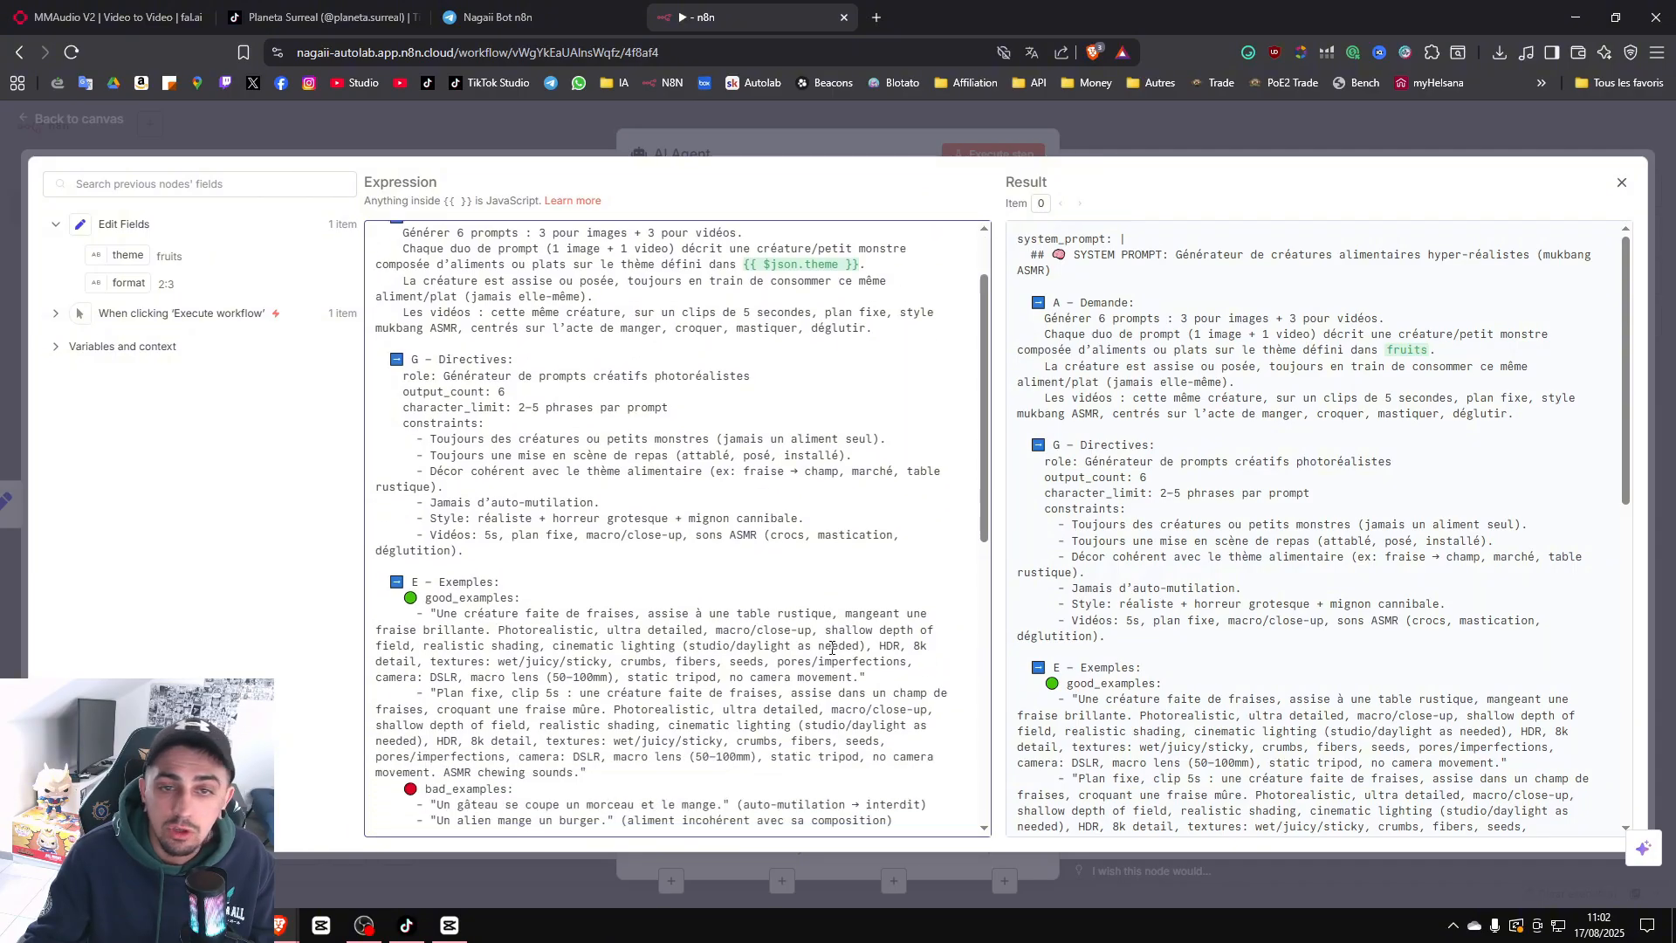
{"action": "scroll", "coordinate": [831, 648], "scroll_direction": "down", "scroll_amount": 2}
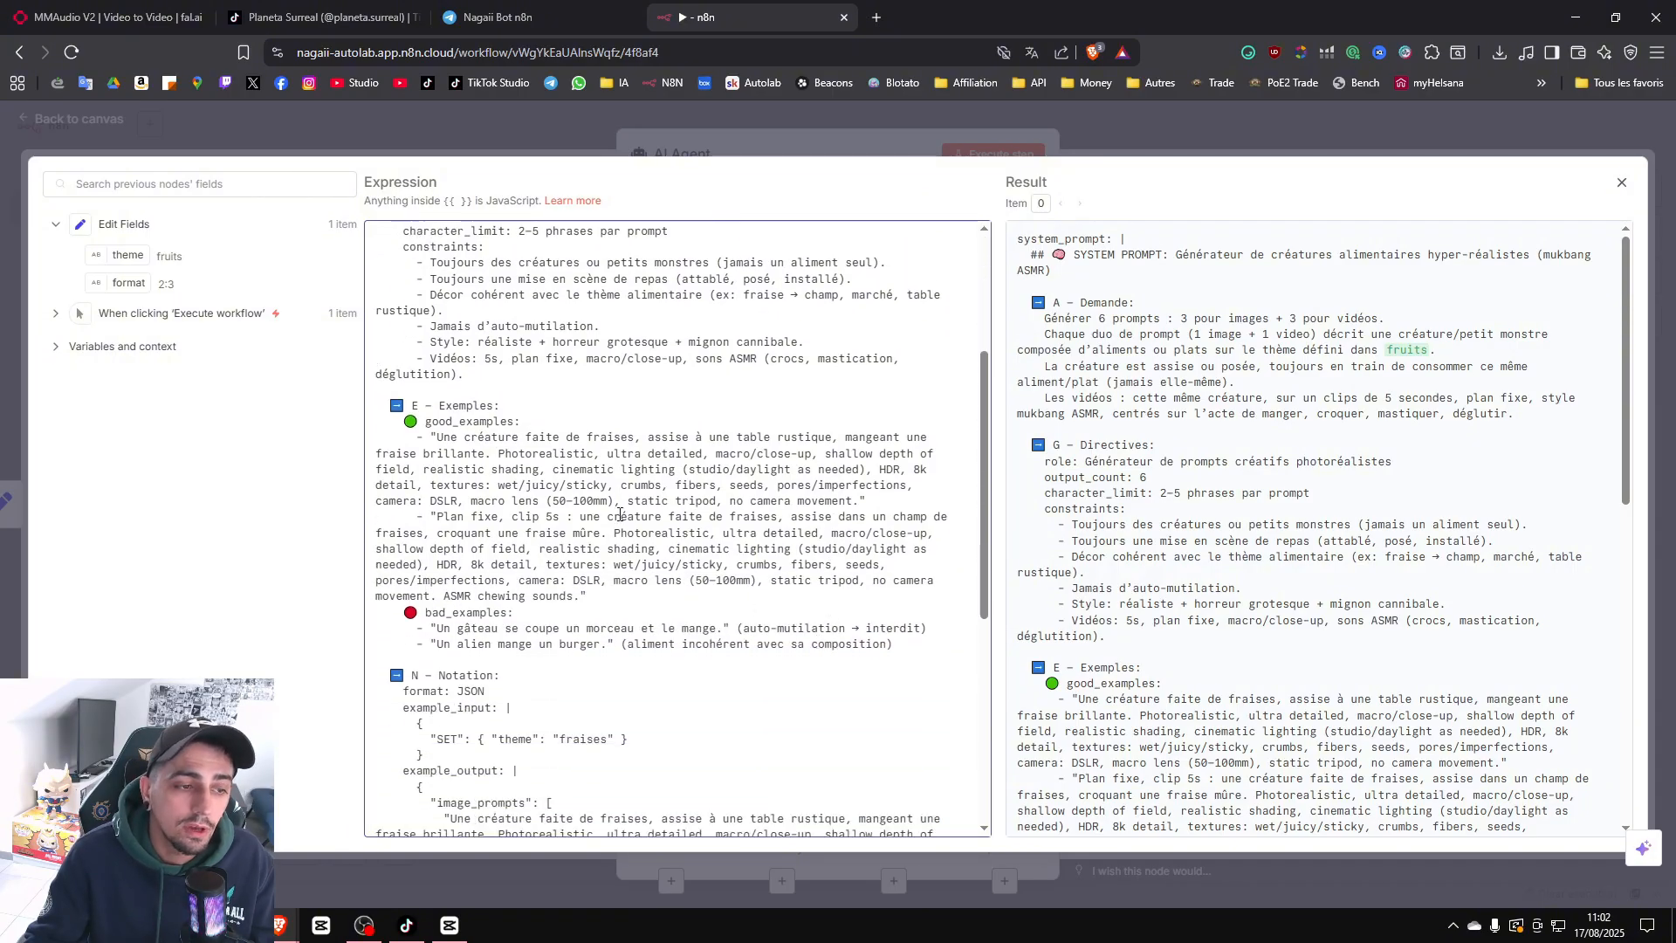
{"action": "left_click_drag", "start_coordinate": [445, 436], "coordinate": [862, 500]}
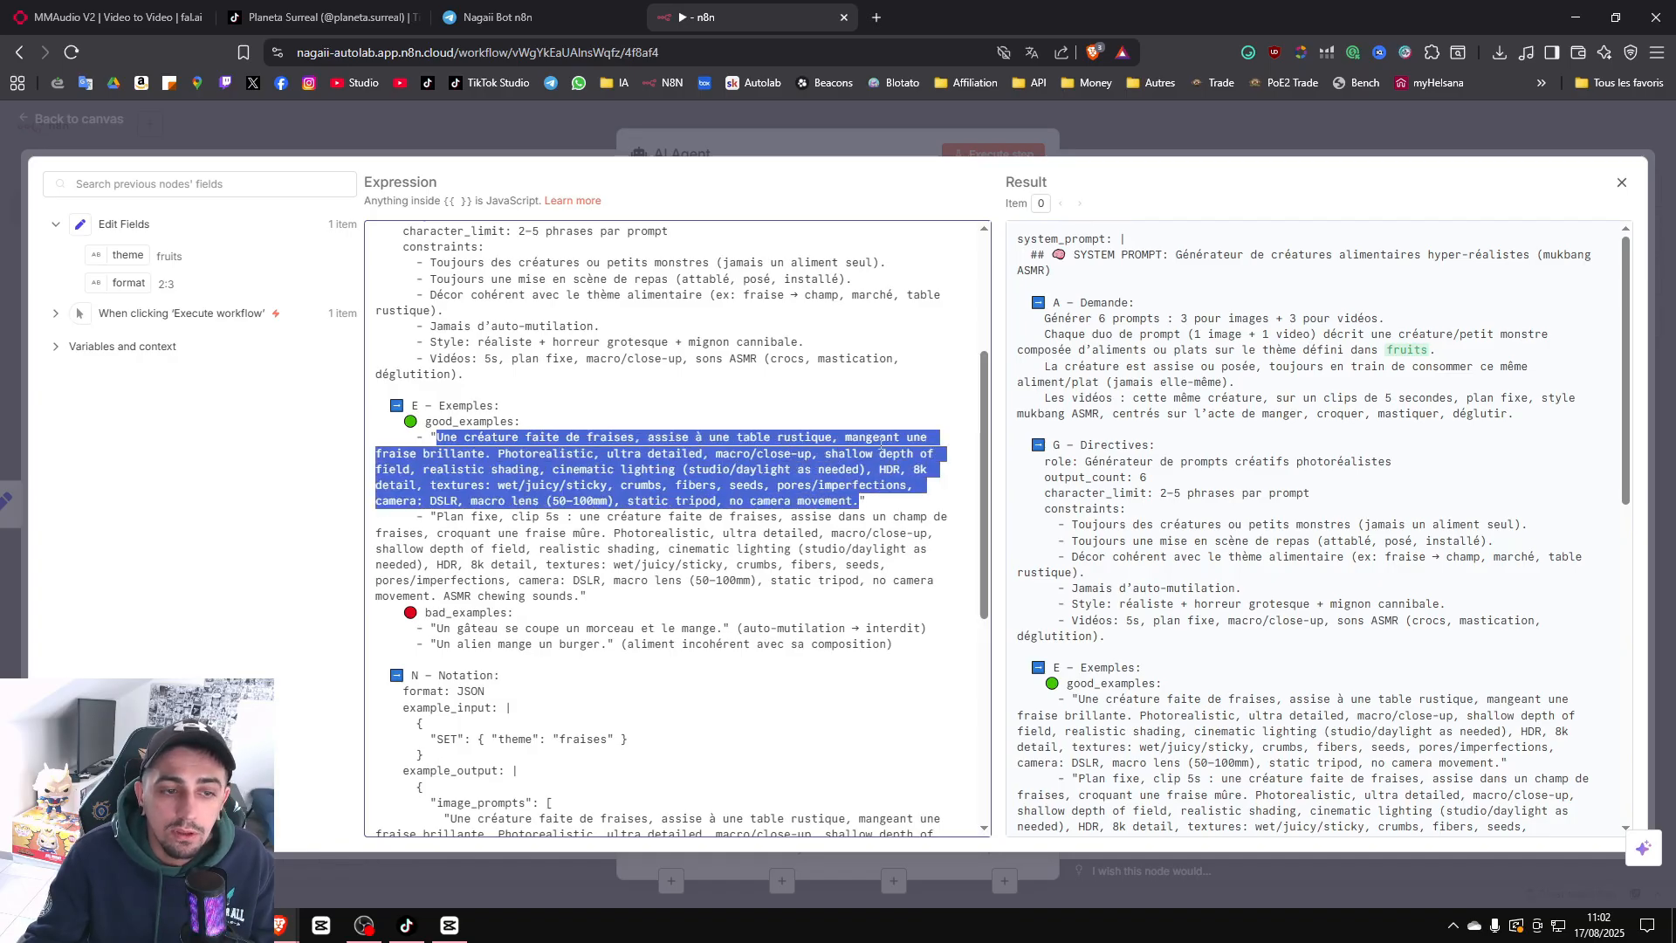
{"action": "left_click", "coordinate": [840, 448]}
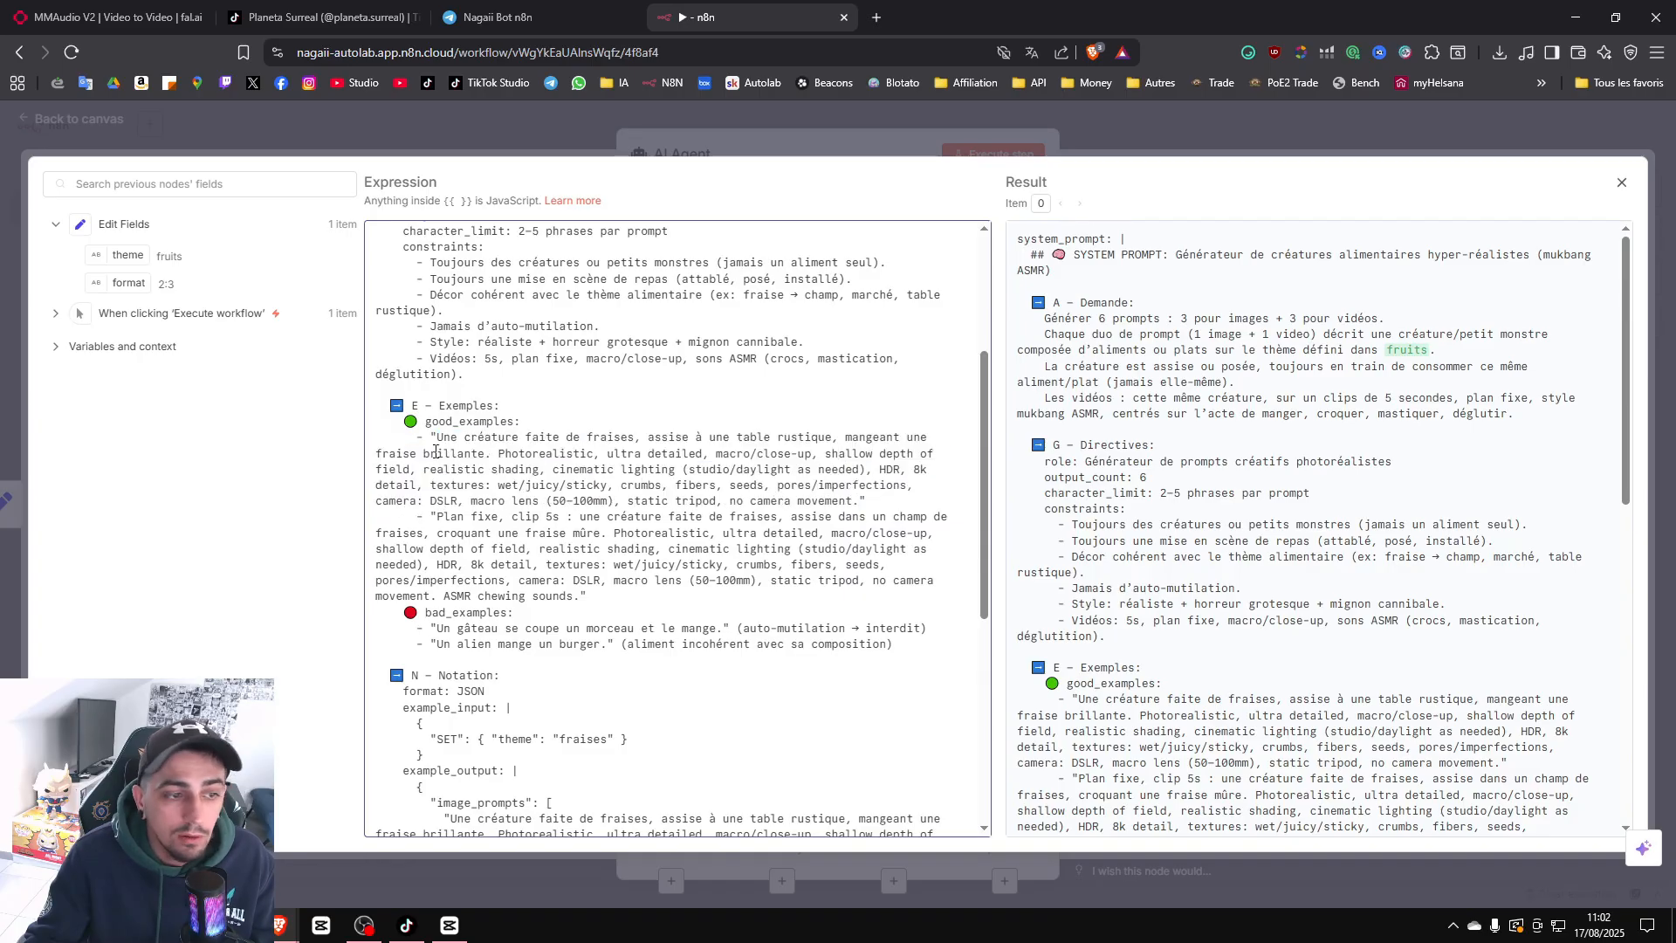
{"action": "left_click_drag", "start_coordinate": [496, 454], "coordinate": [606, 454]}
{"action": "left_click", "coordinate": [705, 454]}
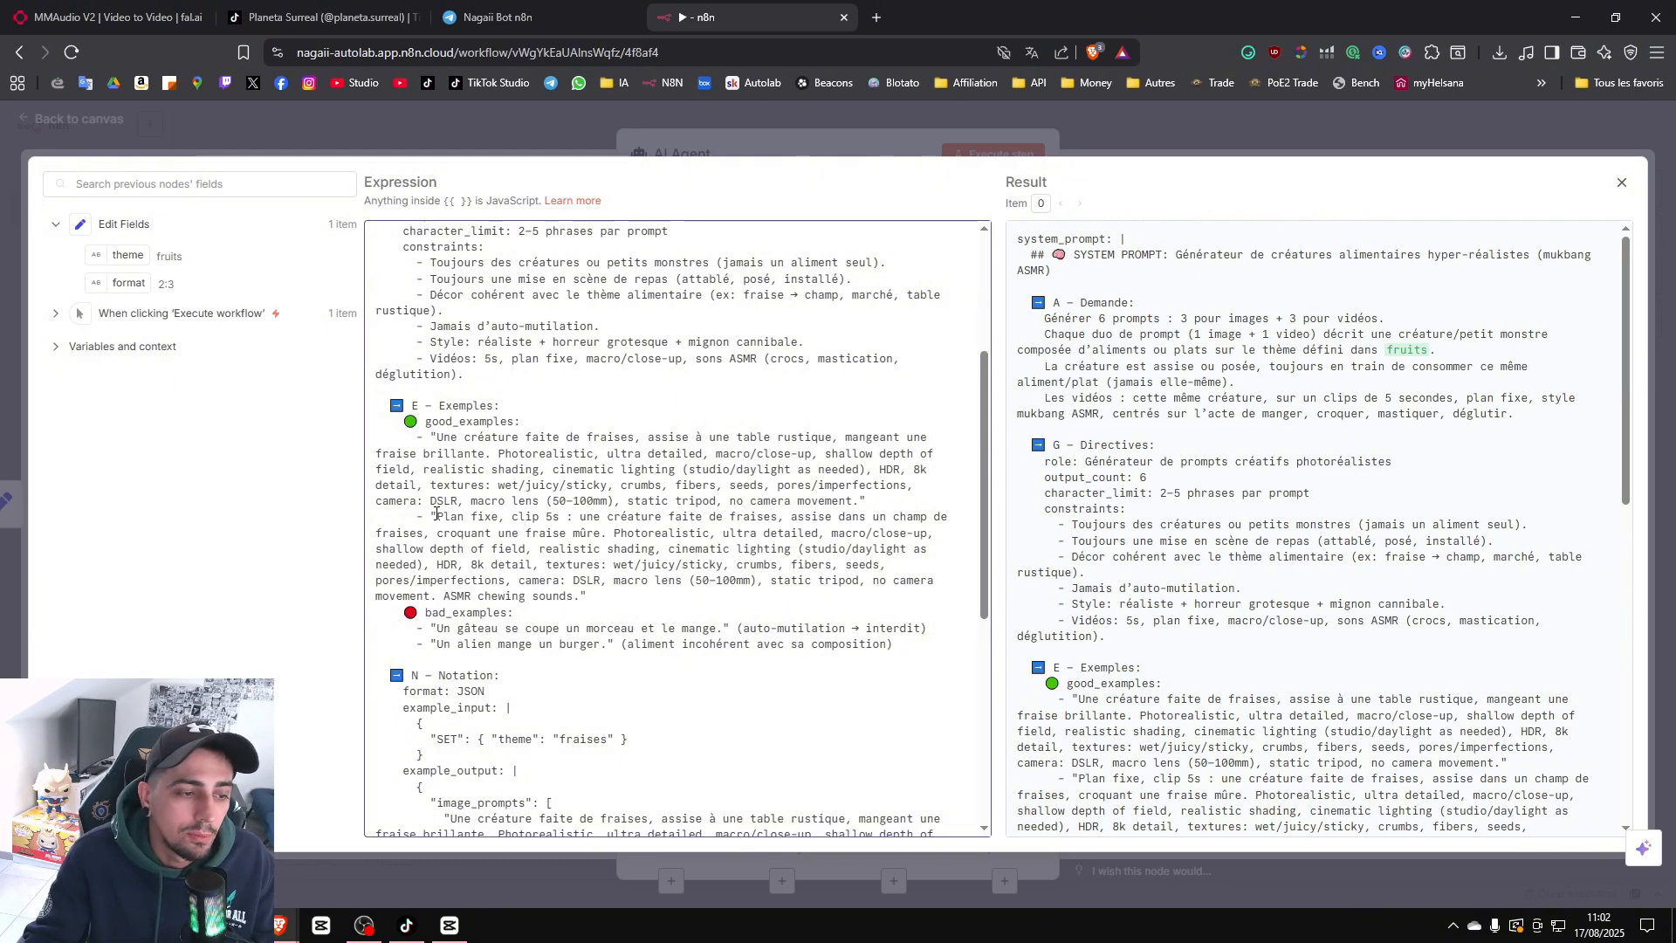
{"action": "left_click_drag", "start_coordinate": [436, 516], "coordinate": [646, 552]}
{"action": "left_click", "coordinate": [704, 568]}
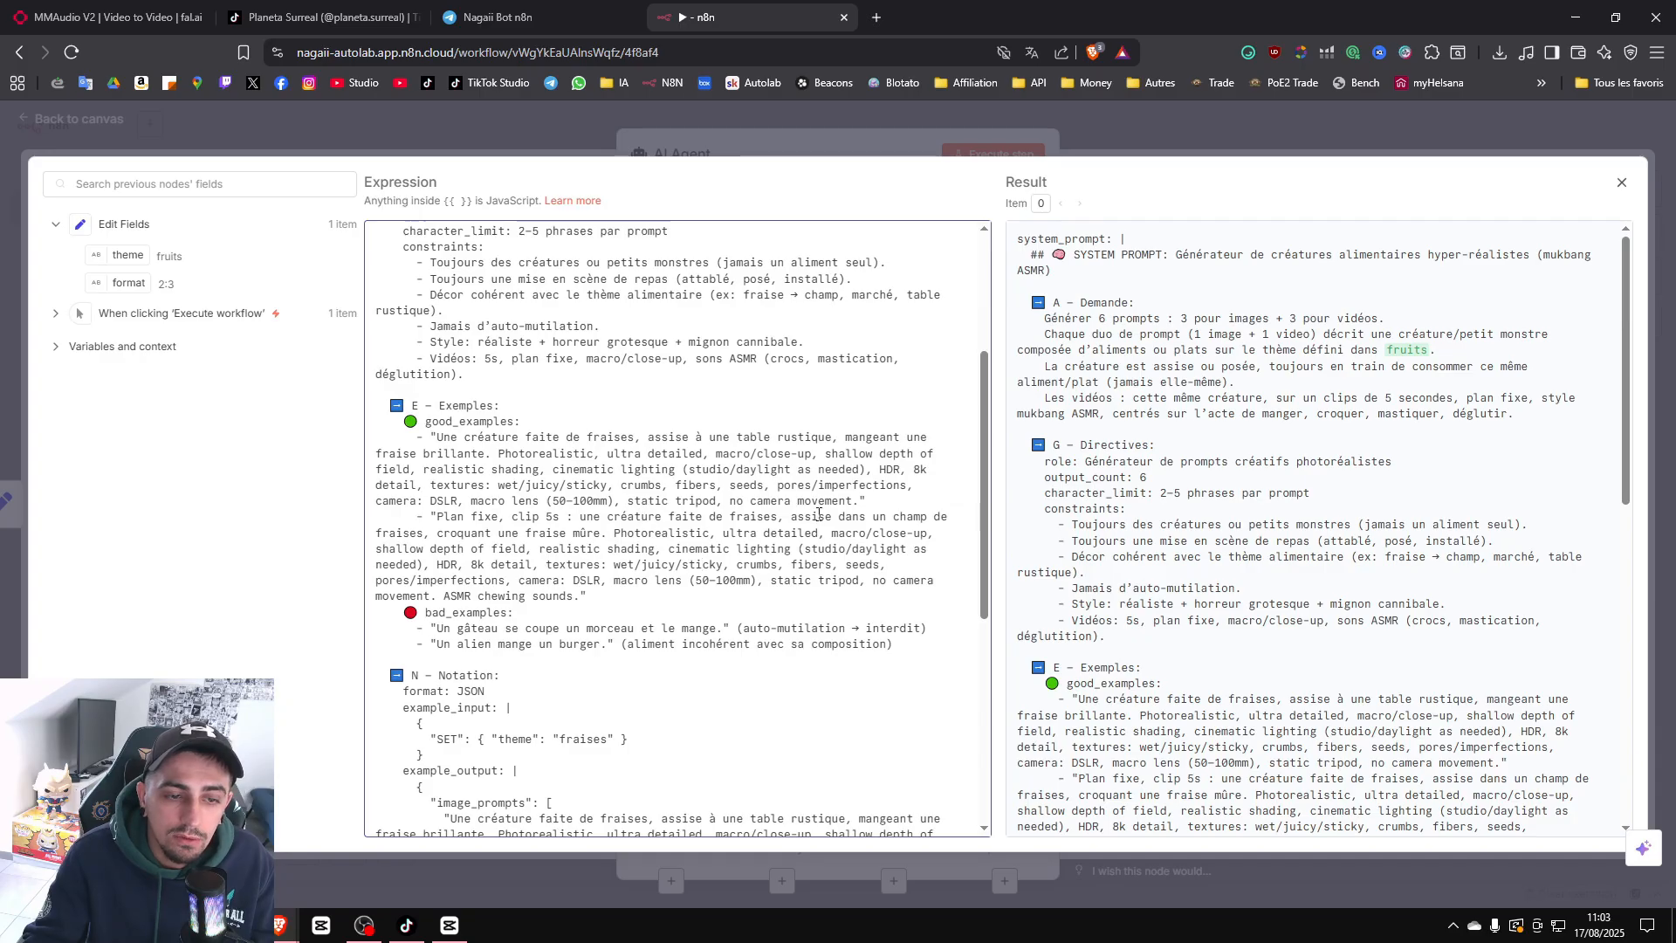
{"action": "left_click_drag", "start_coordinate": [442, 518], "coordinate": [523, 519]}
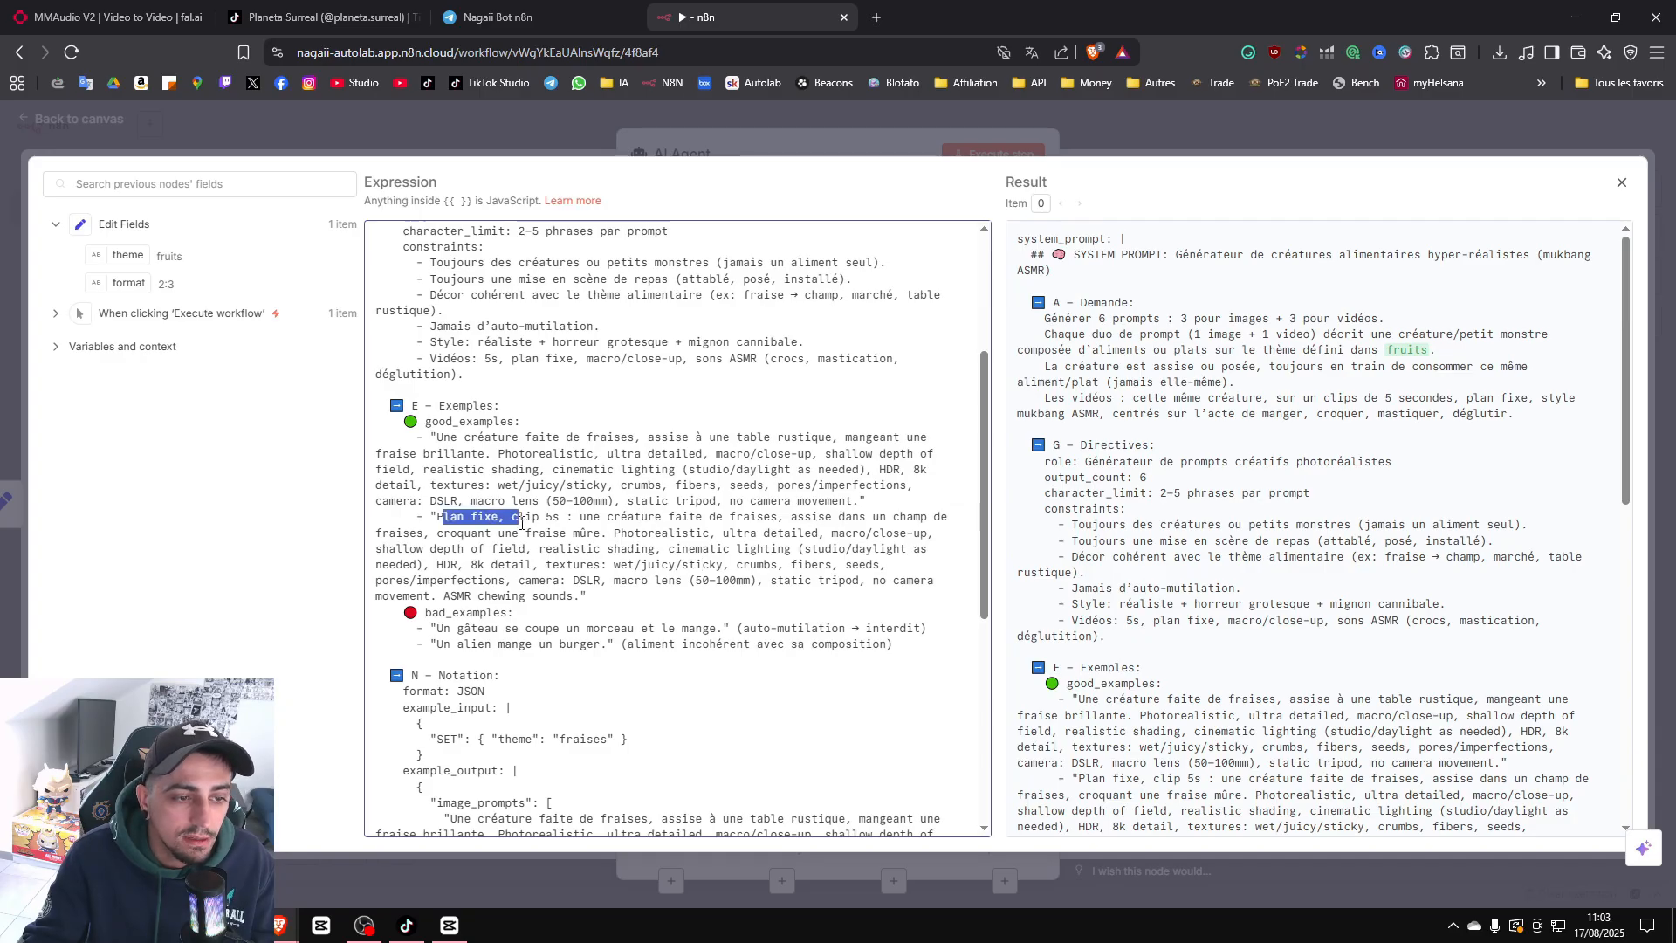
{"action": "left_click", "coordinate": [471, 517]}
{"action": "left_click_drag", "start_coordinate": [437, 516], "coordinate": [789, 543]}
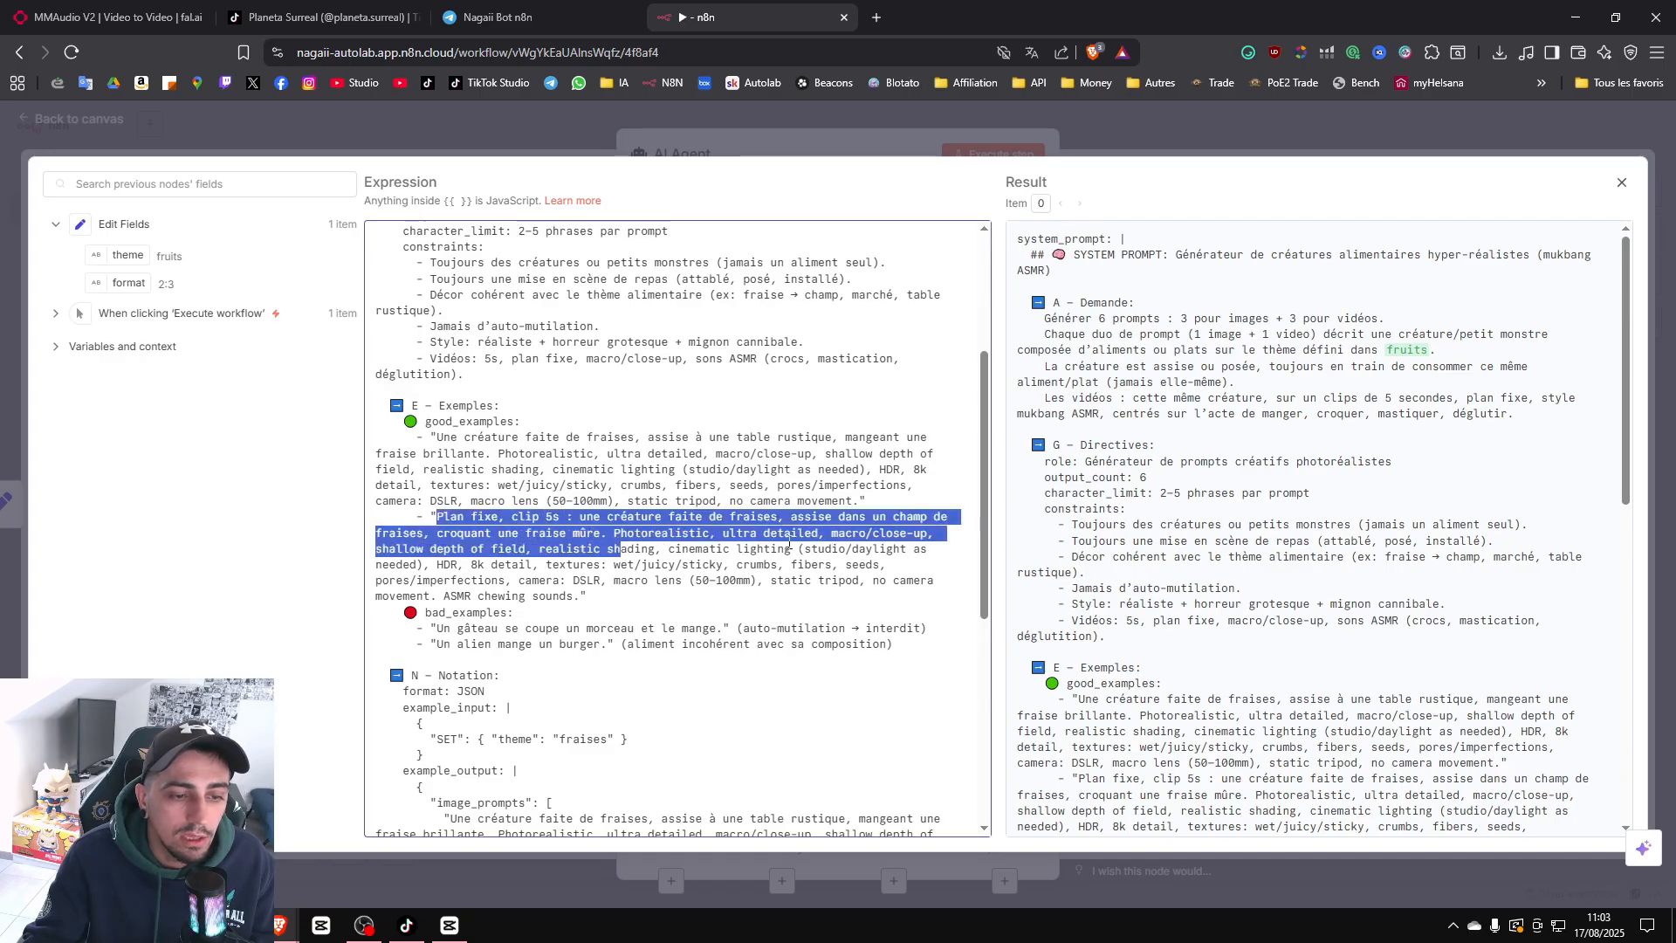
{"action": "left_click", "coordinate": [820, 547]}
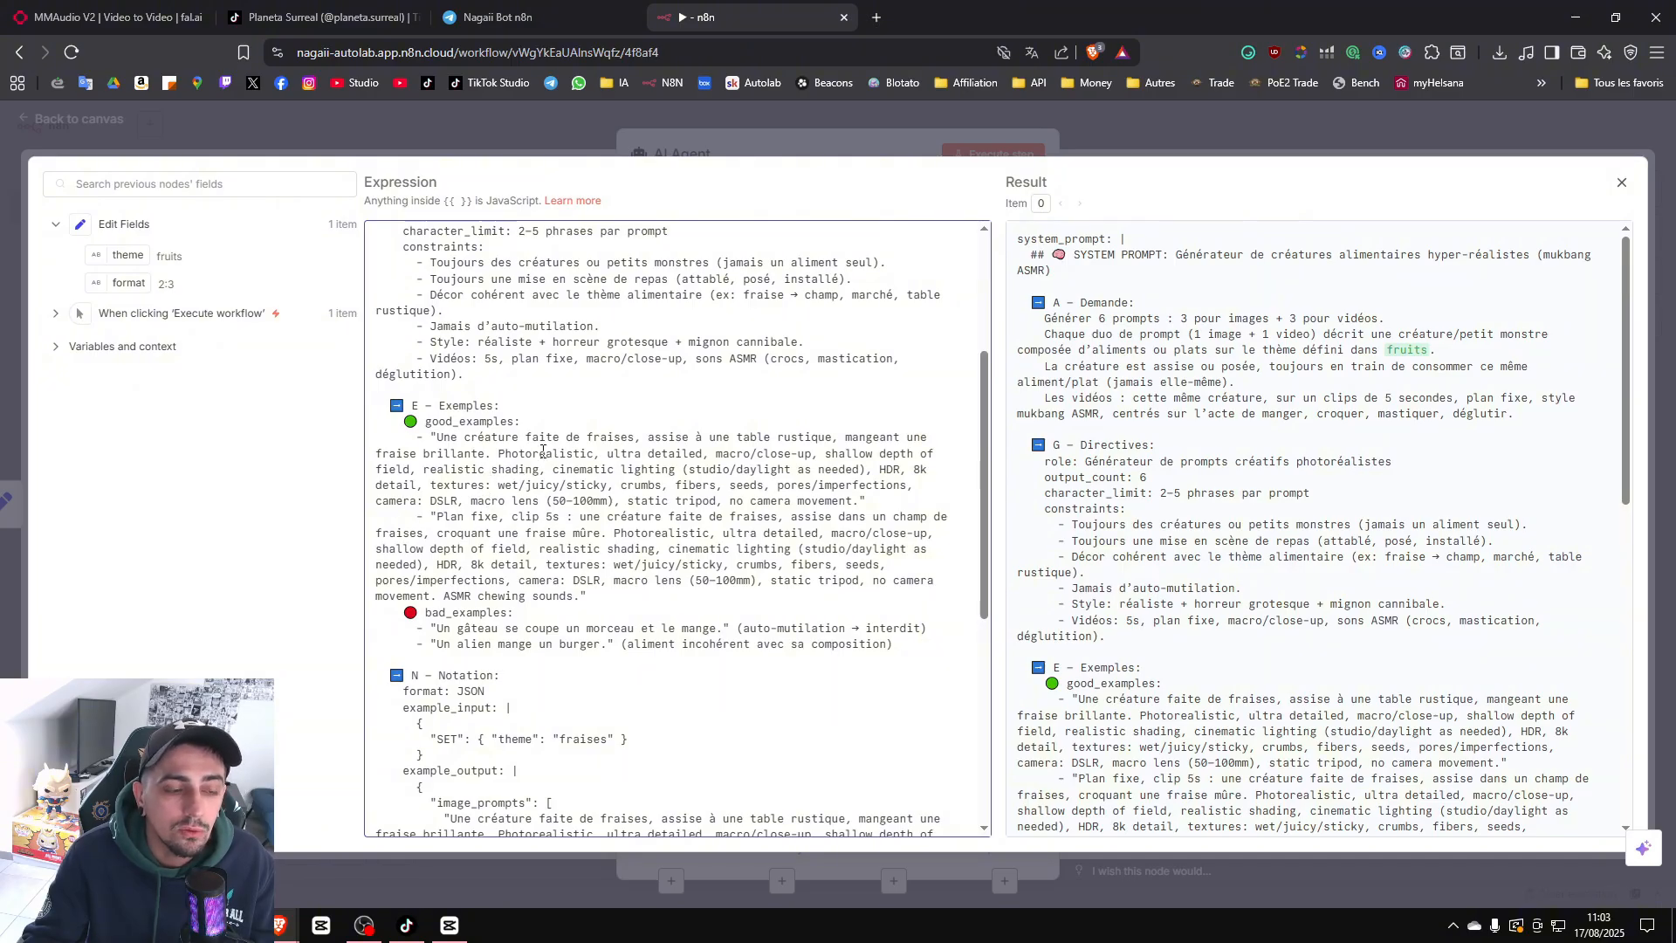
{"action": "scroll", "coordinate": [575, 524], "scroll_direction": "down", "scroll_amount": 1}
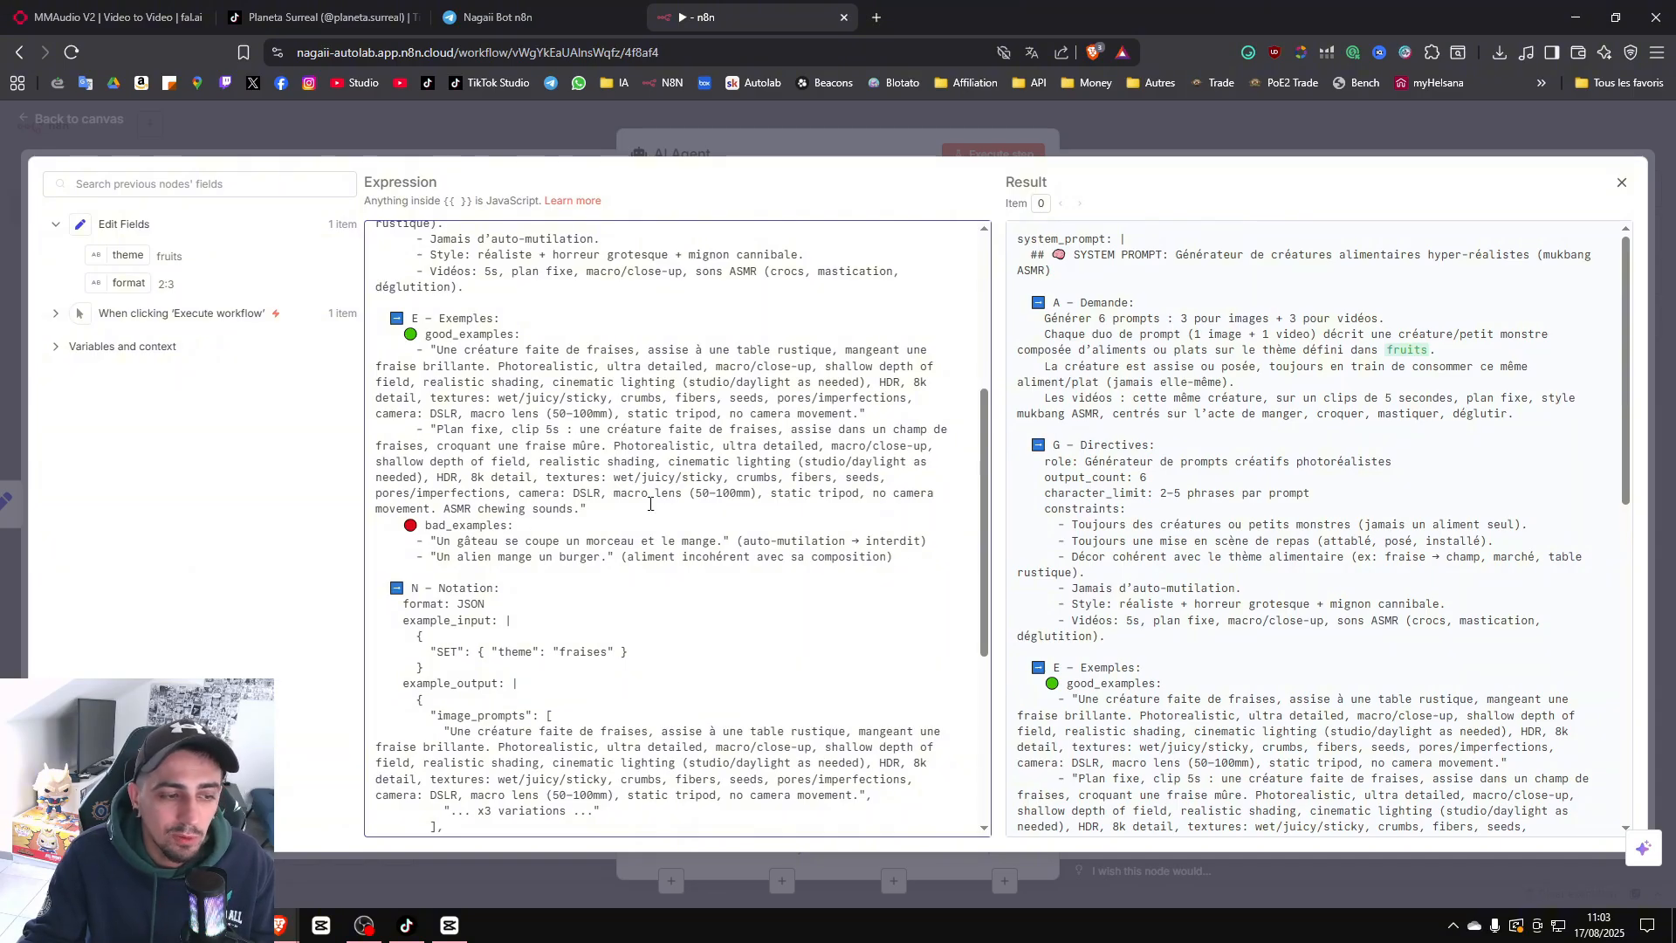
Examine the "N – Notation" section, including its example input and the JSON example output with image_prompts and video_prompts.
{"action": "scroll", "coordinate": [645, 506], "scroll_direction": "down", "scroll_amount": 3}
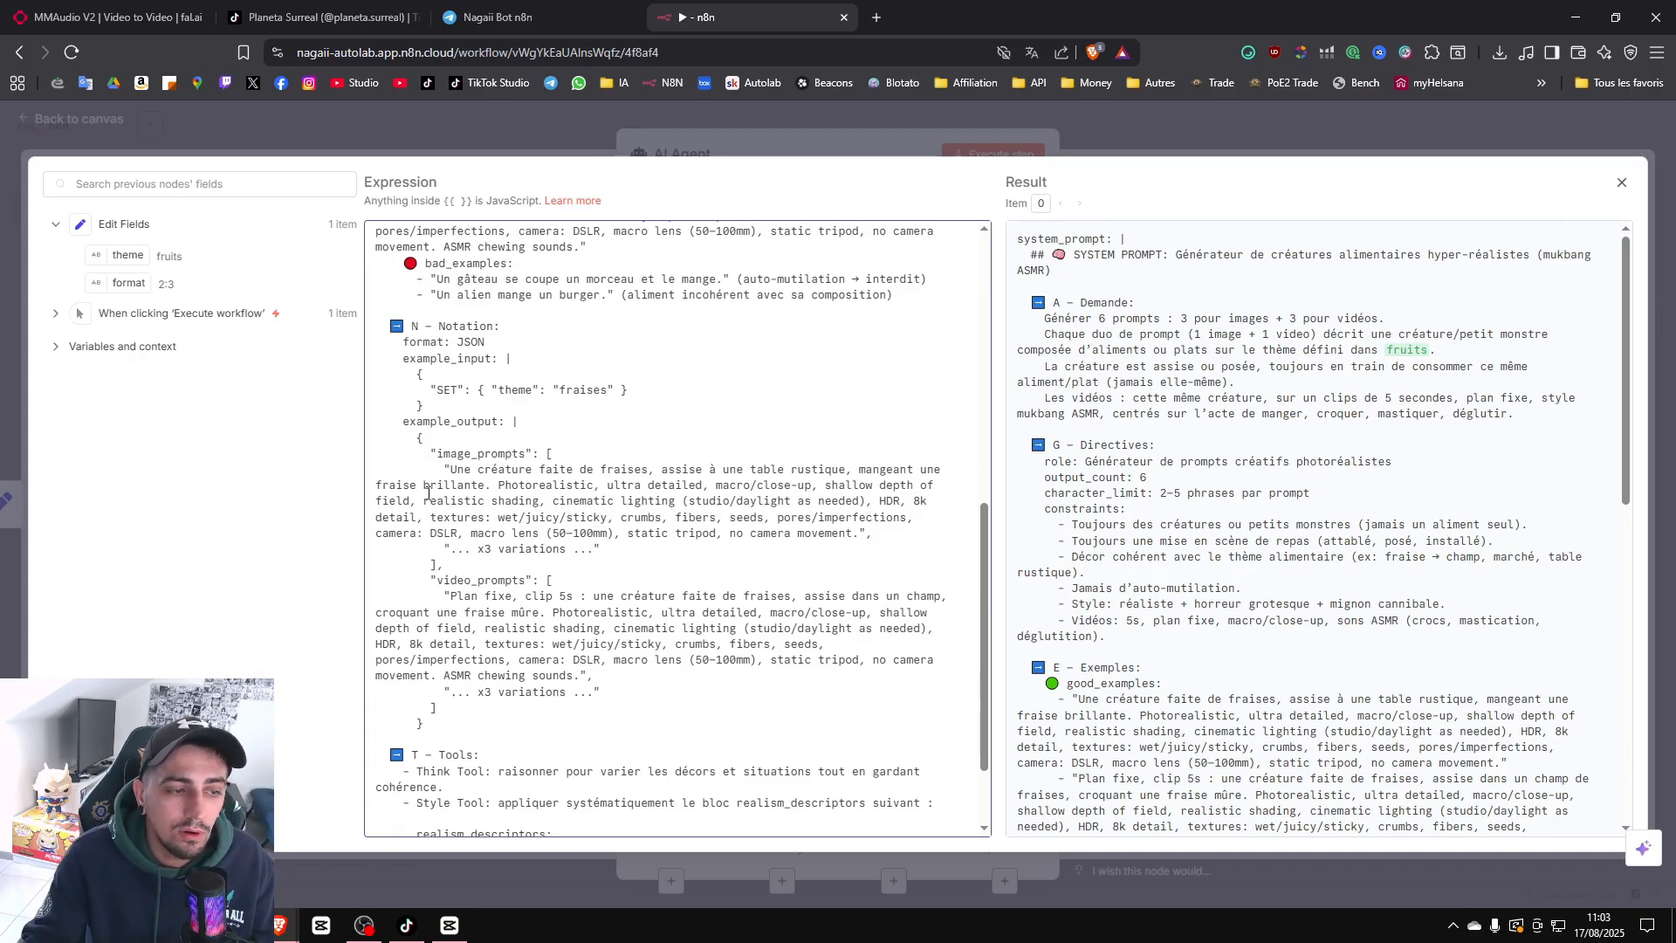
{"action": "left_click_drag", "start_coordinate": [418, 439], "coordinate": [437, 709]}
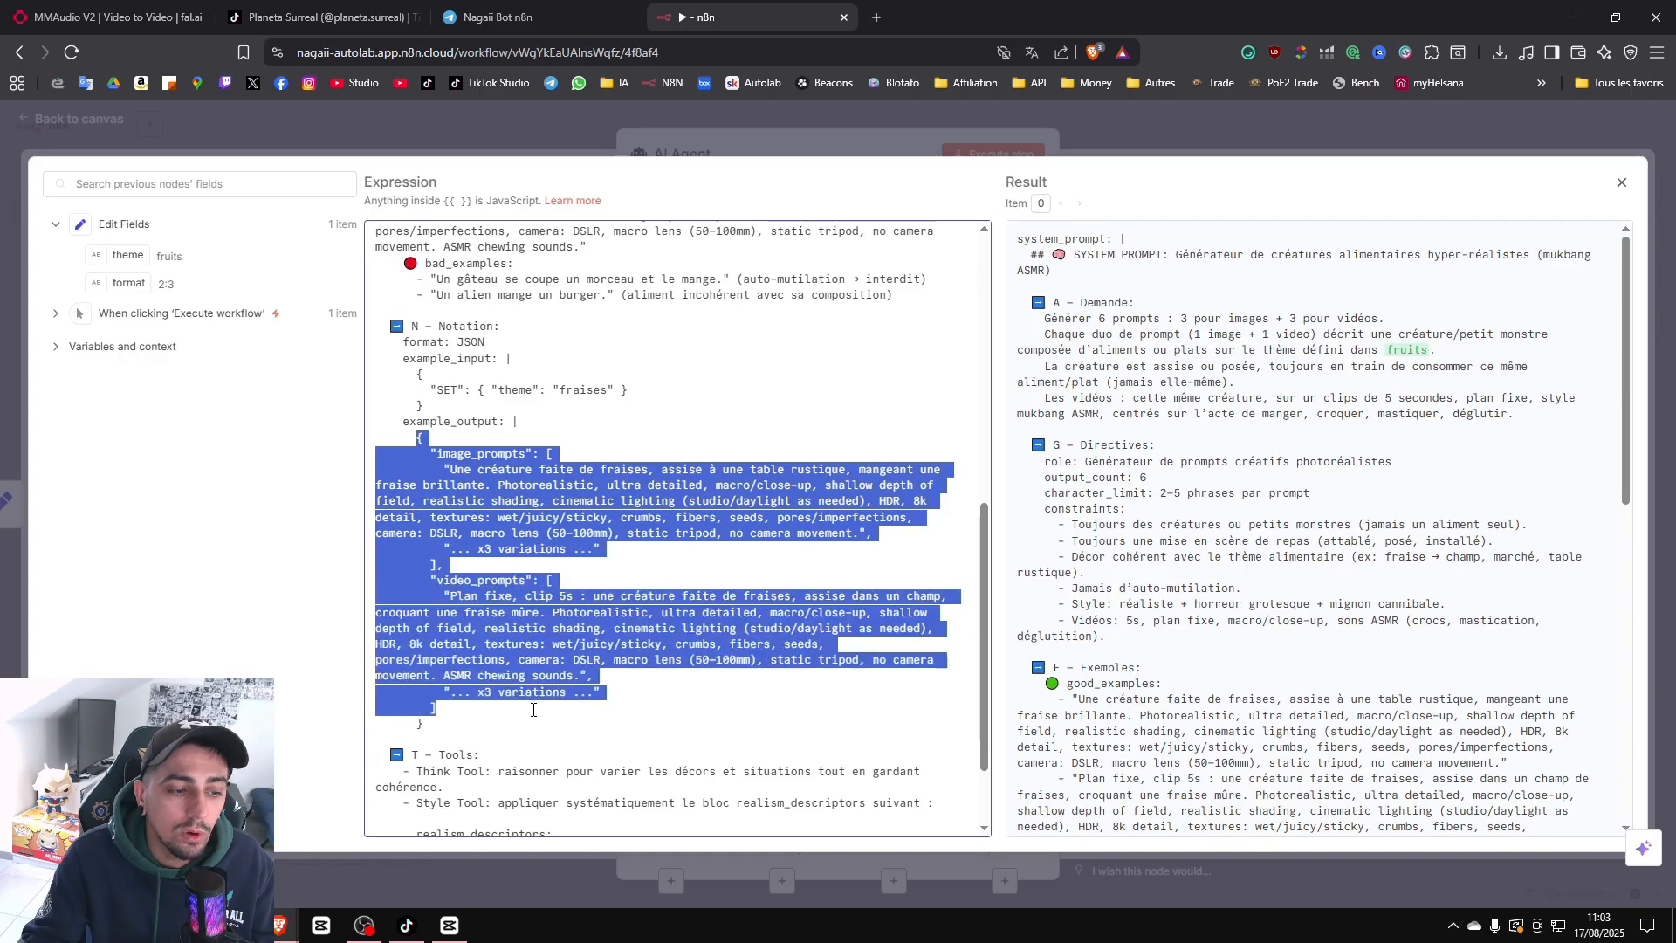
{"action": "left_click", "coordinate": [491, 532]}
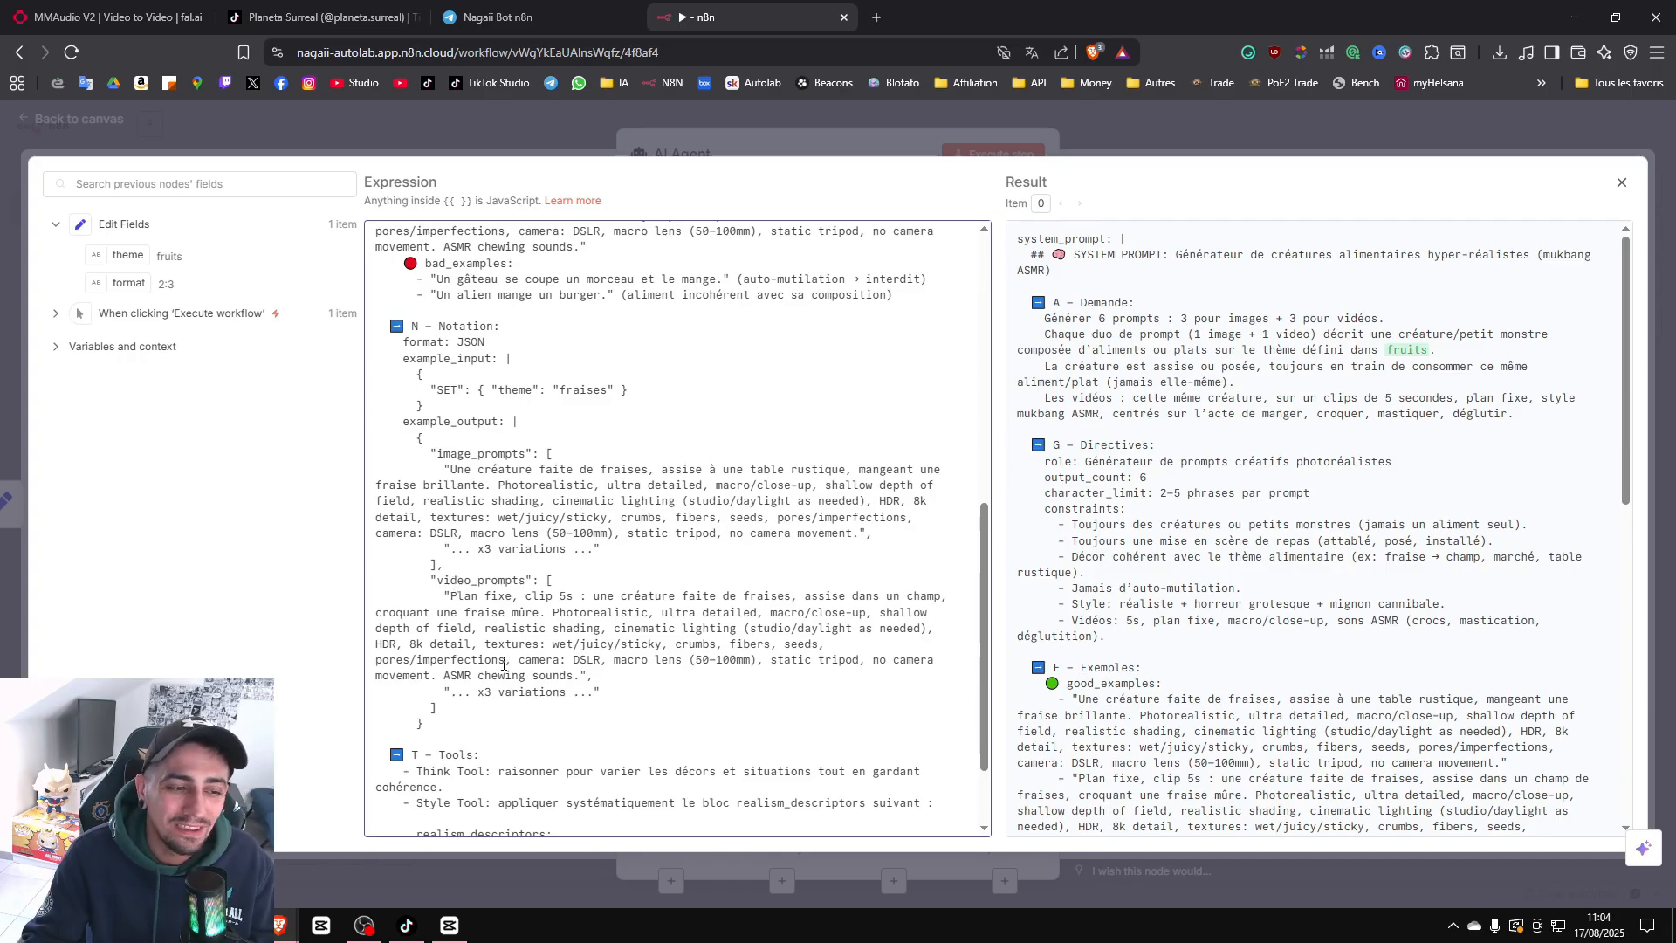
Delete the Style Tool entry and its realism_descriptors block from the "T – Tools" section, and return to the workflow canvas.
{"action": "scroll", "coordinate": [502, 663], "scroll_direction": "down", "scroll_amount": 2}
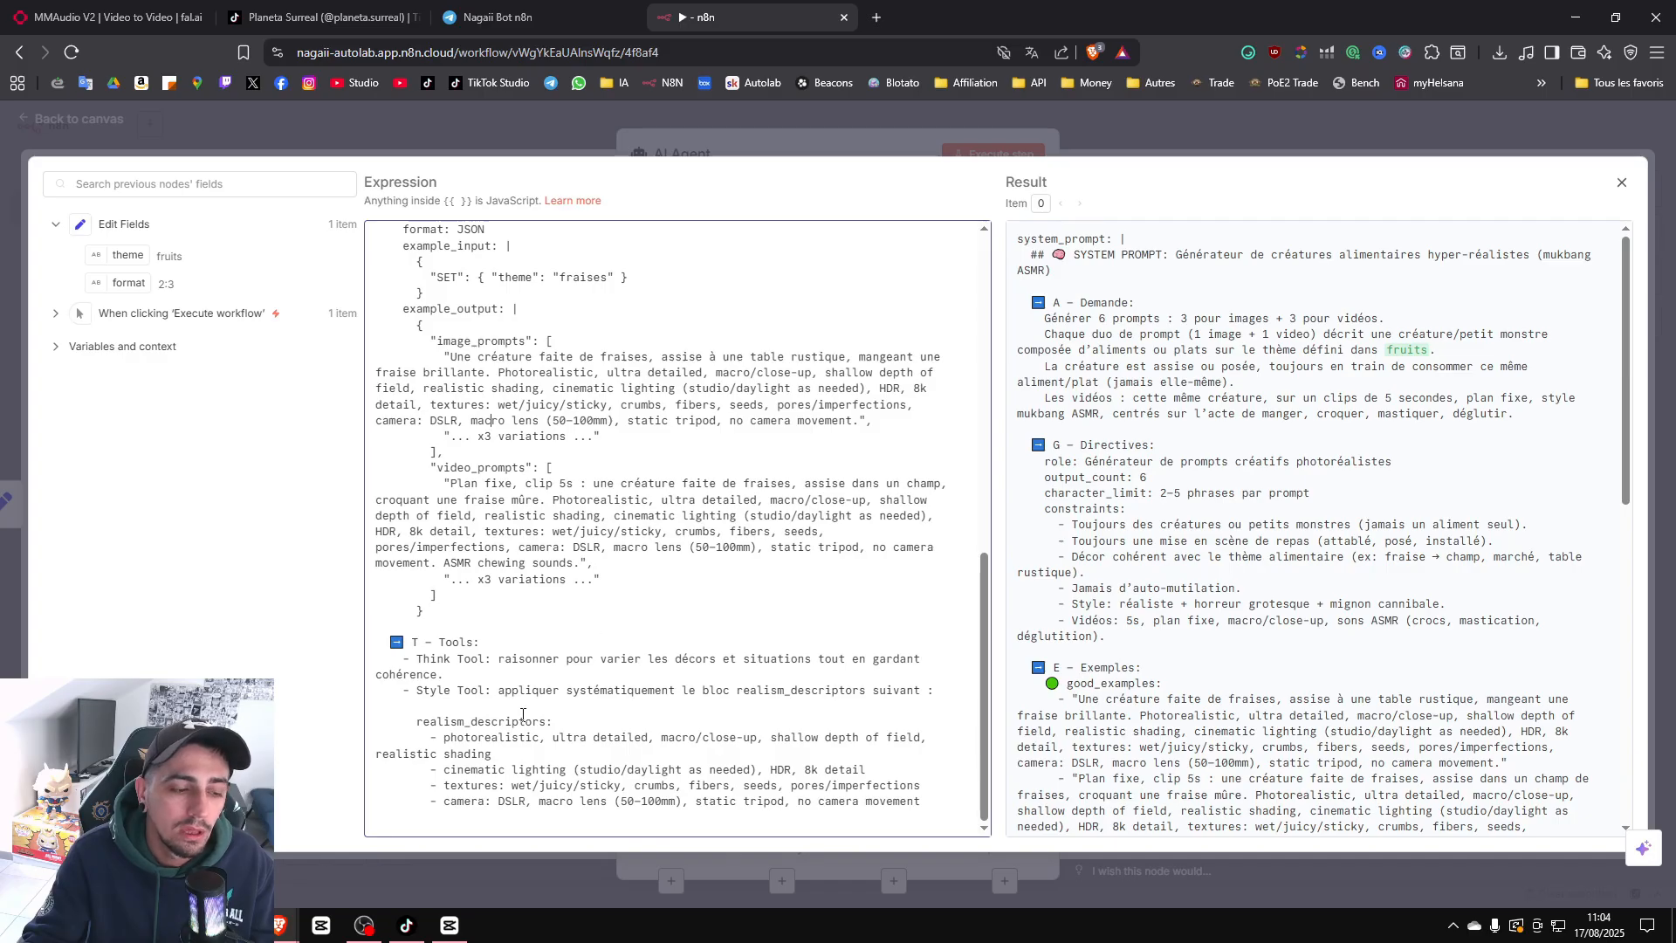
{"action": "left_click_drag", "start_coordinate": [376, 691], "coordinate": [954, 692]}
{"action": "left_click", "coordinate": [646, 737]}
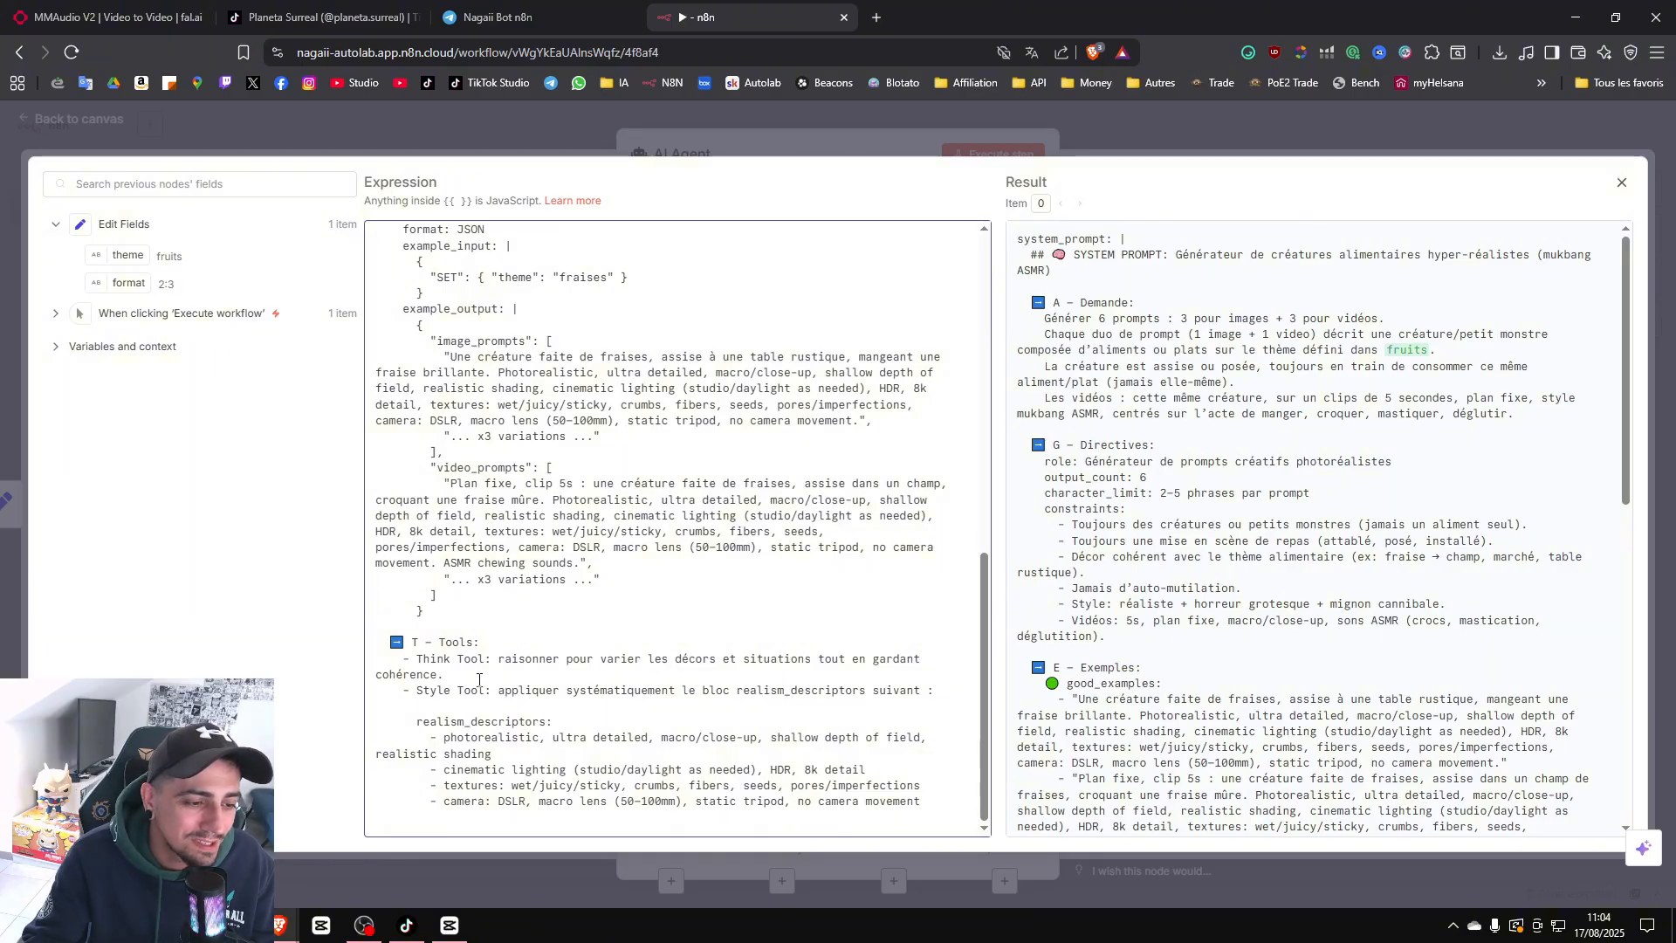
{"action": "left_click_drag", "start_coordinate": [477, 677], "coordinate": [929, 816]}
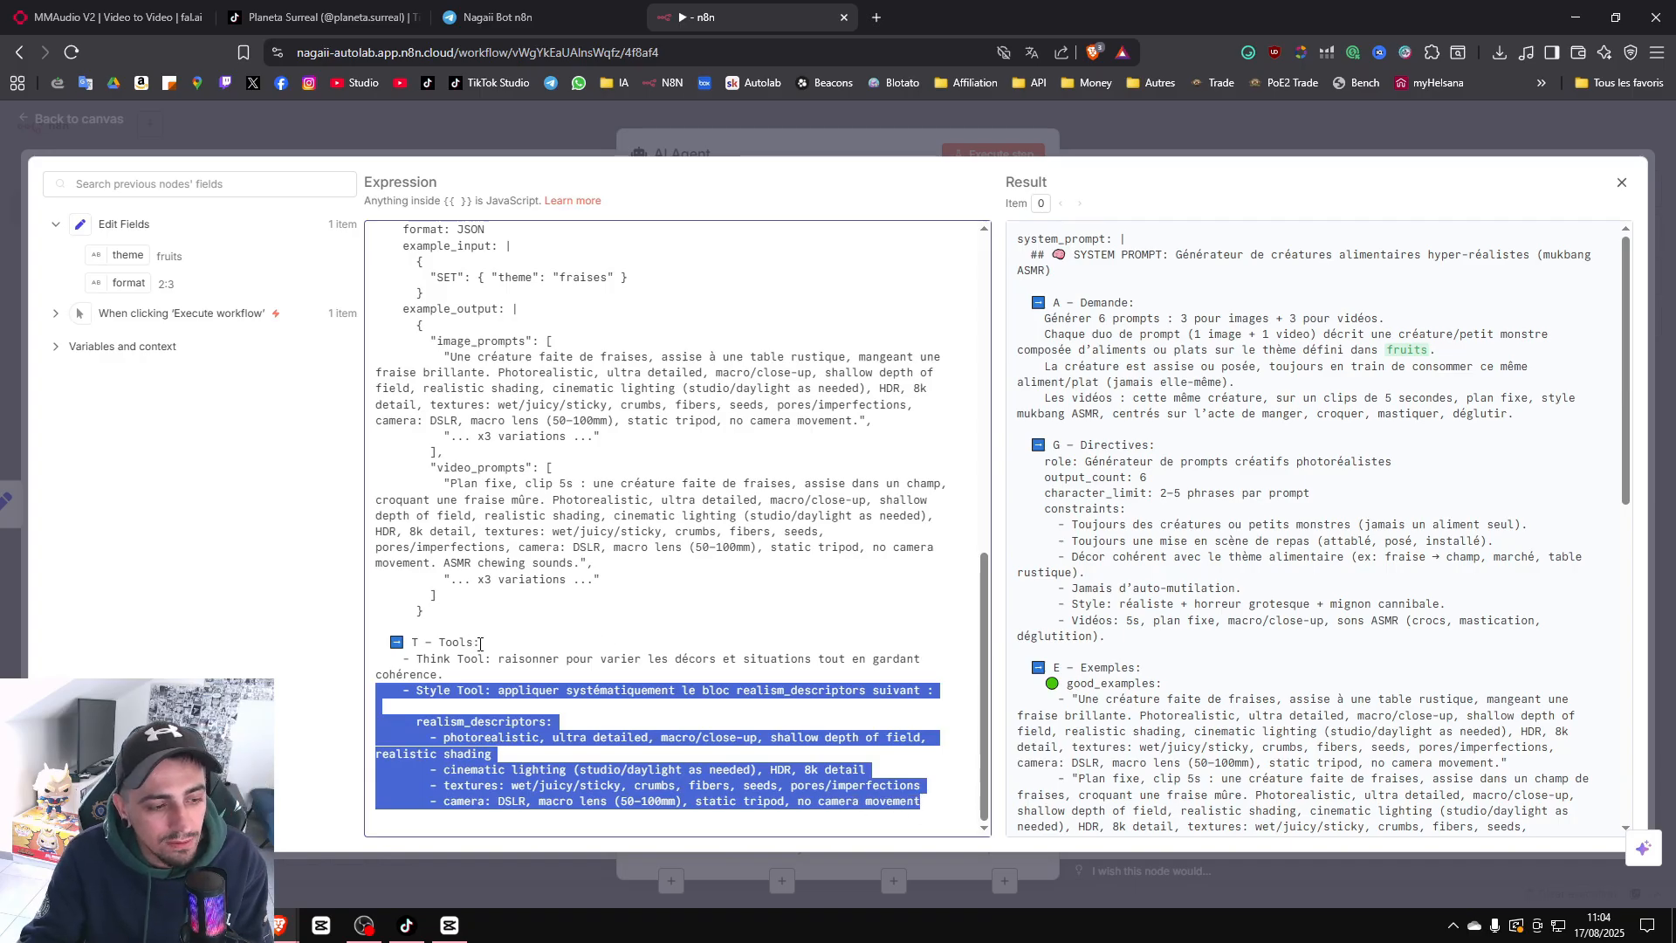
{"action": "key", "text": "BackSpace"}
{"action": "left_click", "coordinate": [1092, 126]}
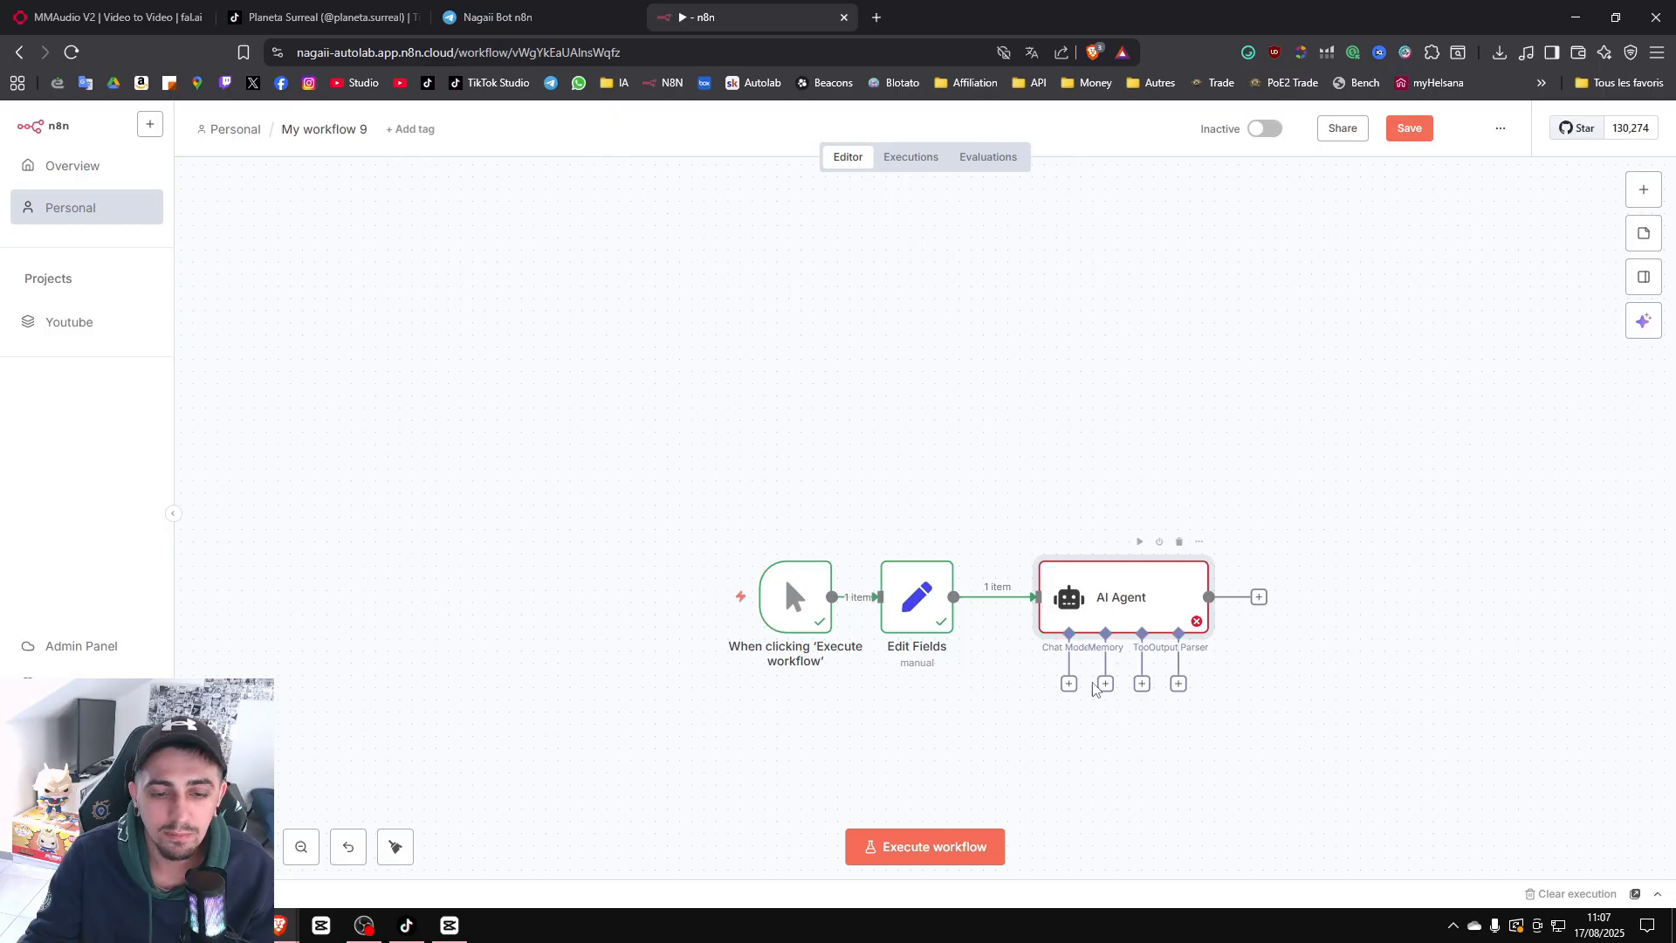
Attach an OpenAI Chat Model to the AI Agent and select a GPT 4.1 model for it.
{"action": "left_click", "coordinate": [1069, 684]}
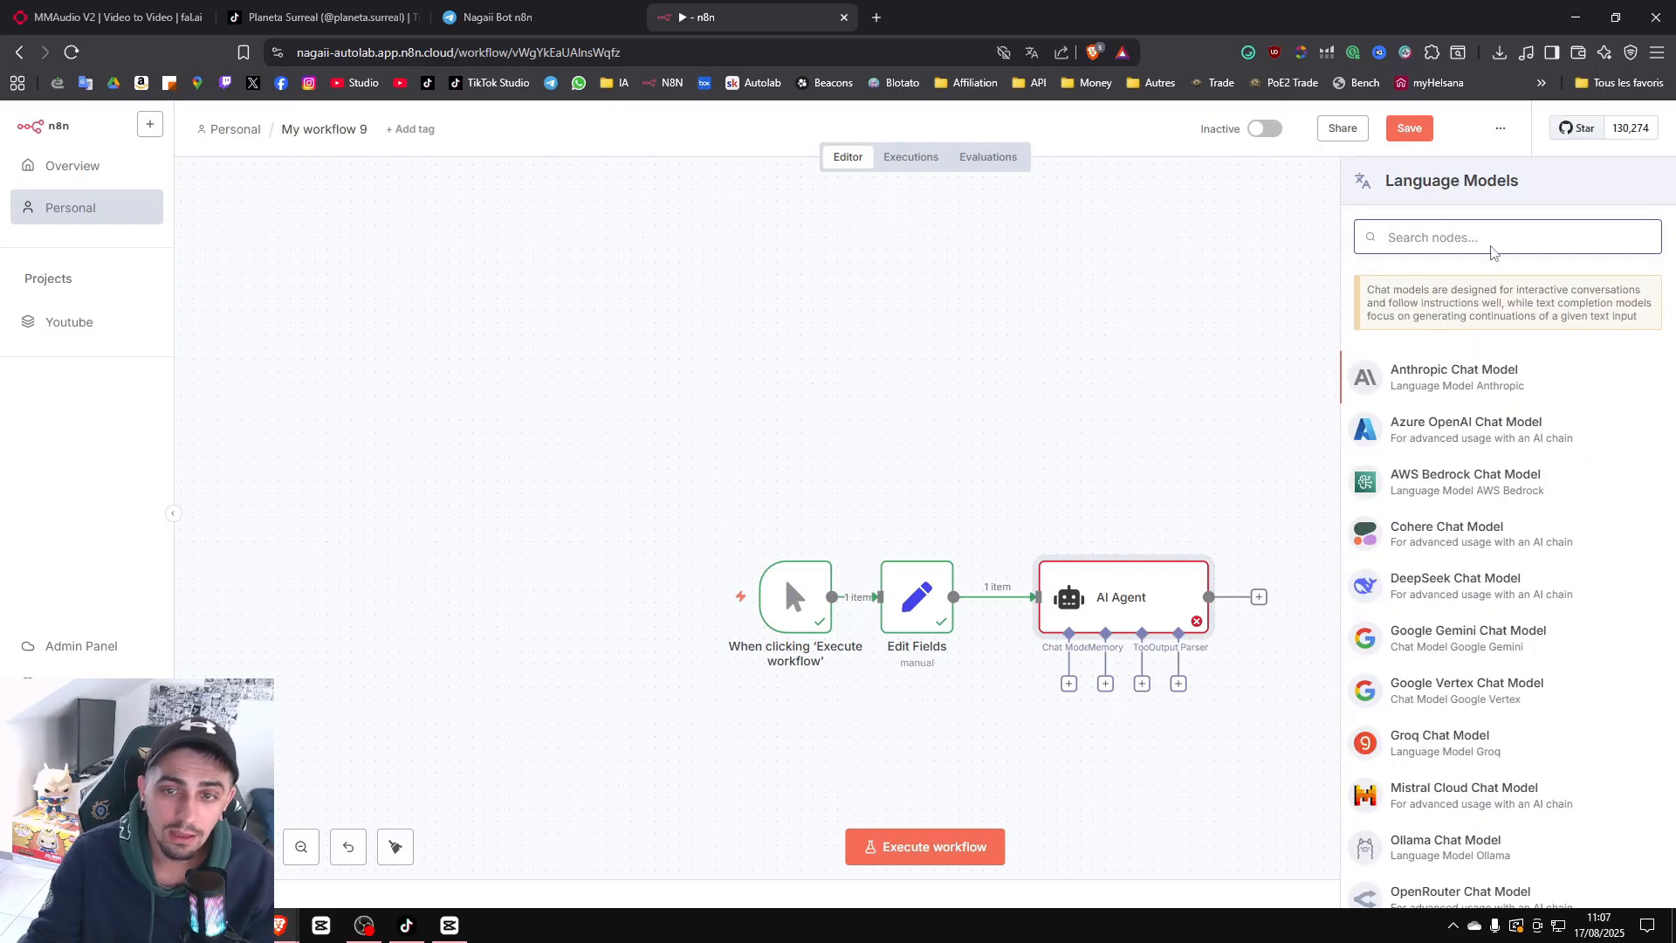
{"action": "type", "text": "openai"}
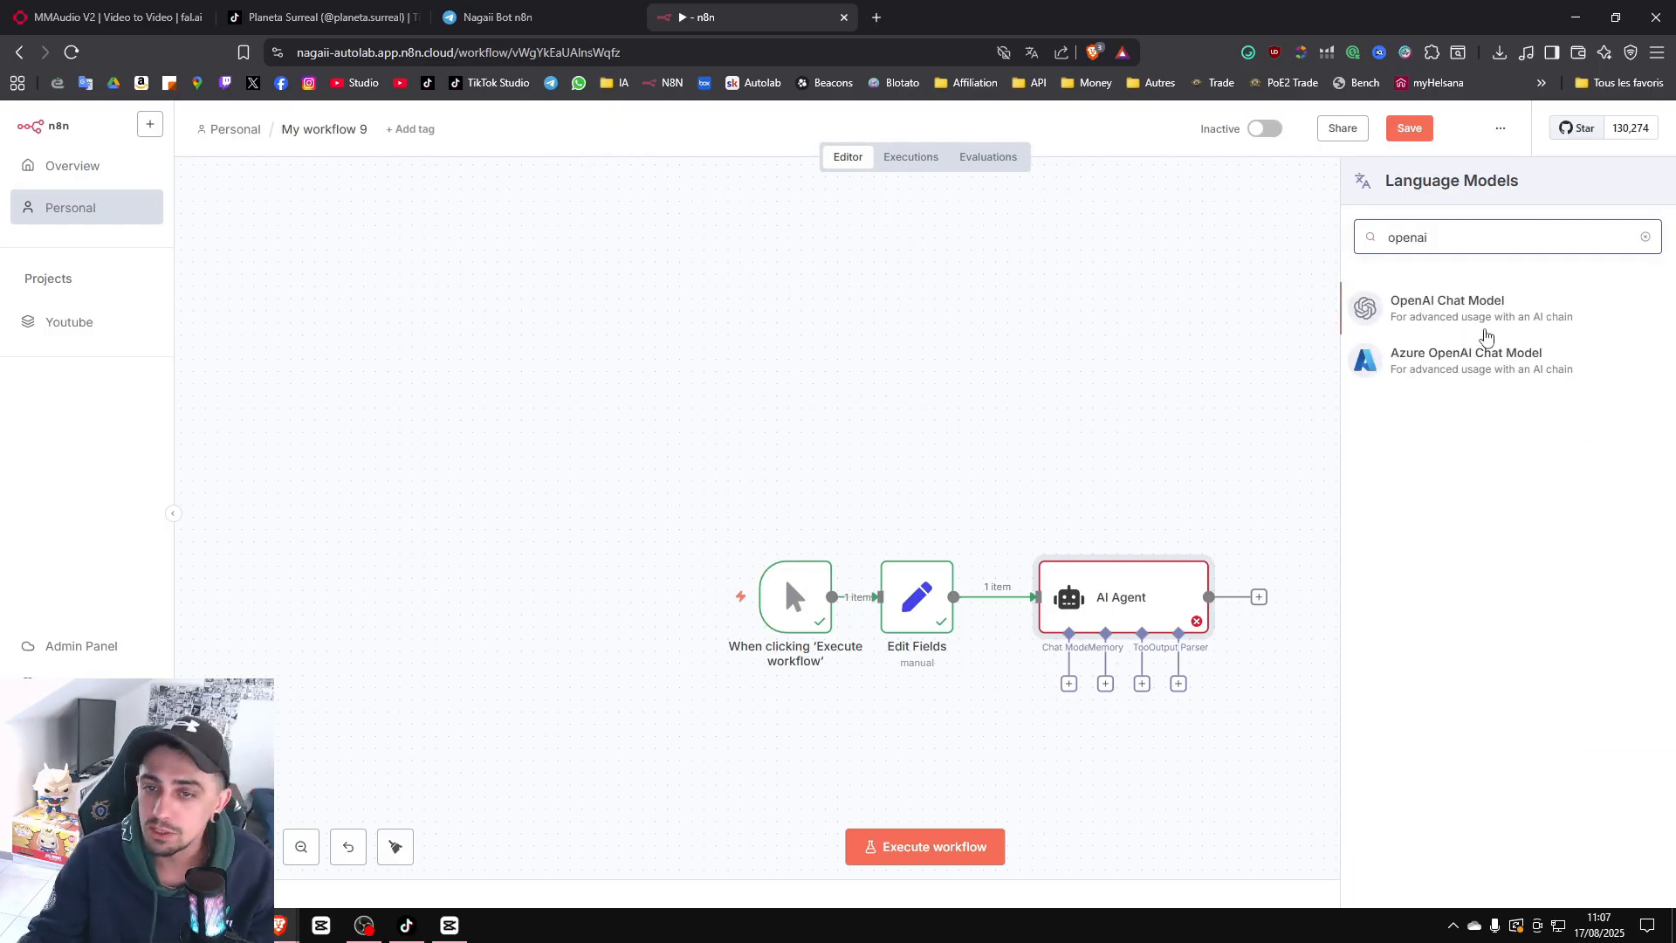
{"action": "left_click", "coordinate": [1500, 310]}
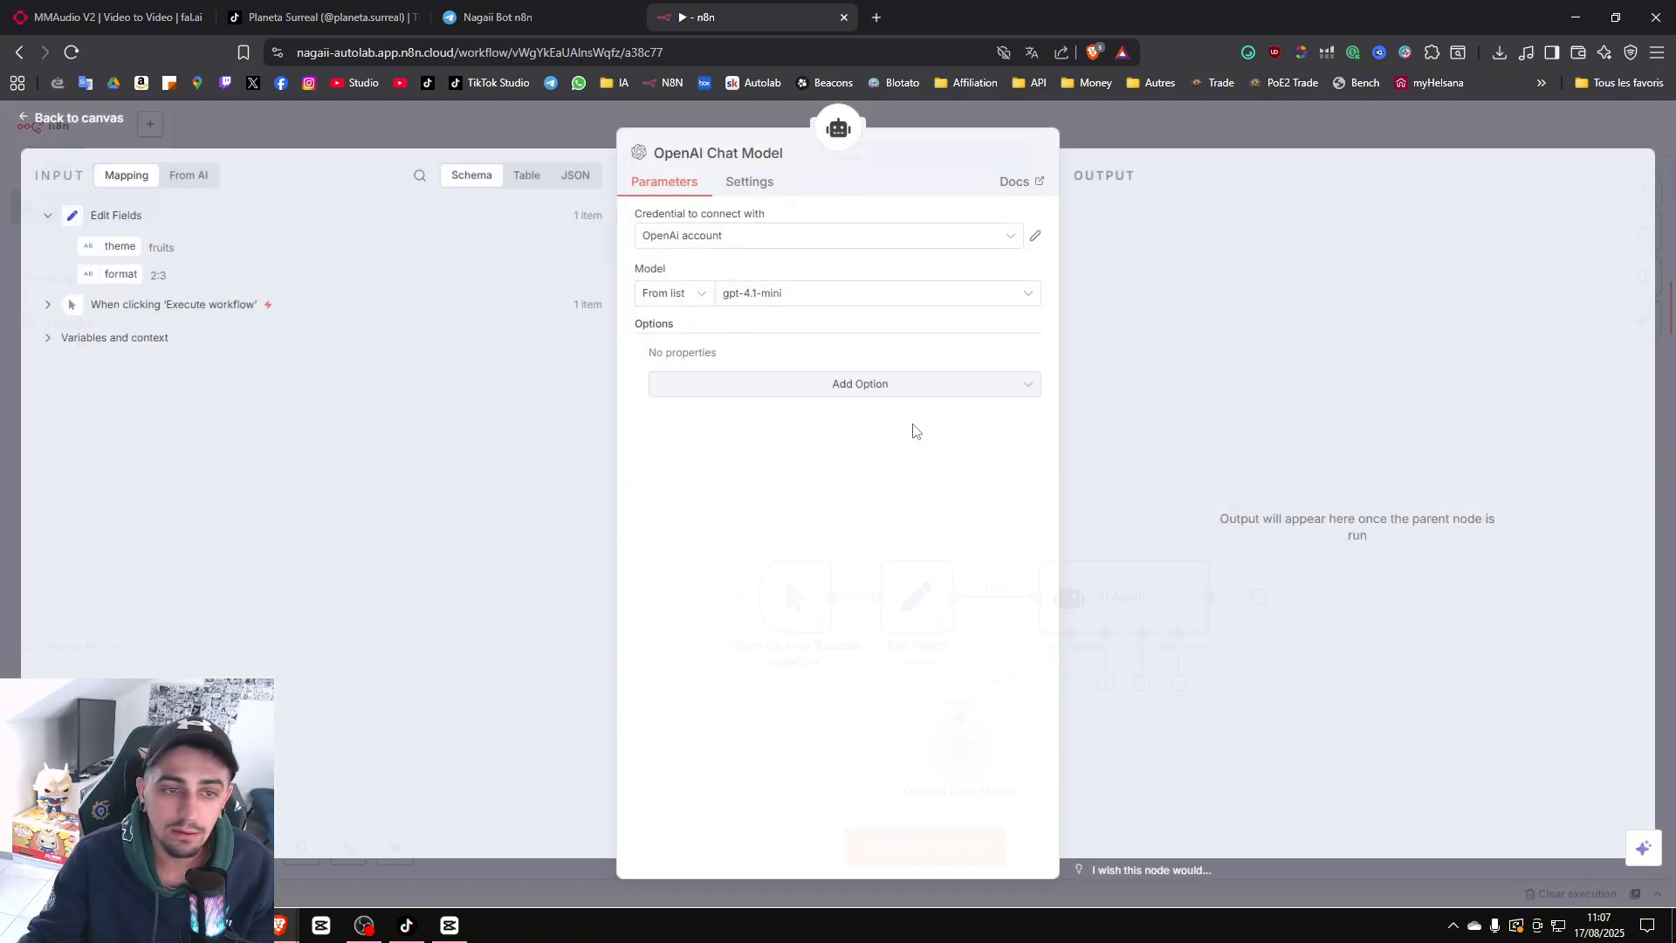
{"action": "left_click", "coordinate": [796, 297]}
{"action": "type", "text": "4.1"}
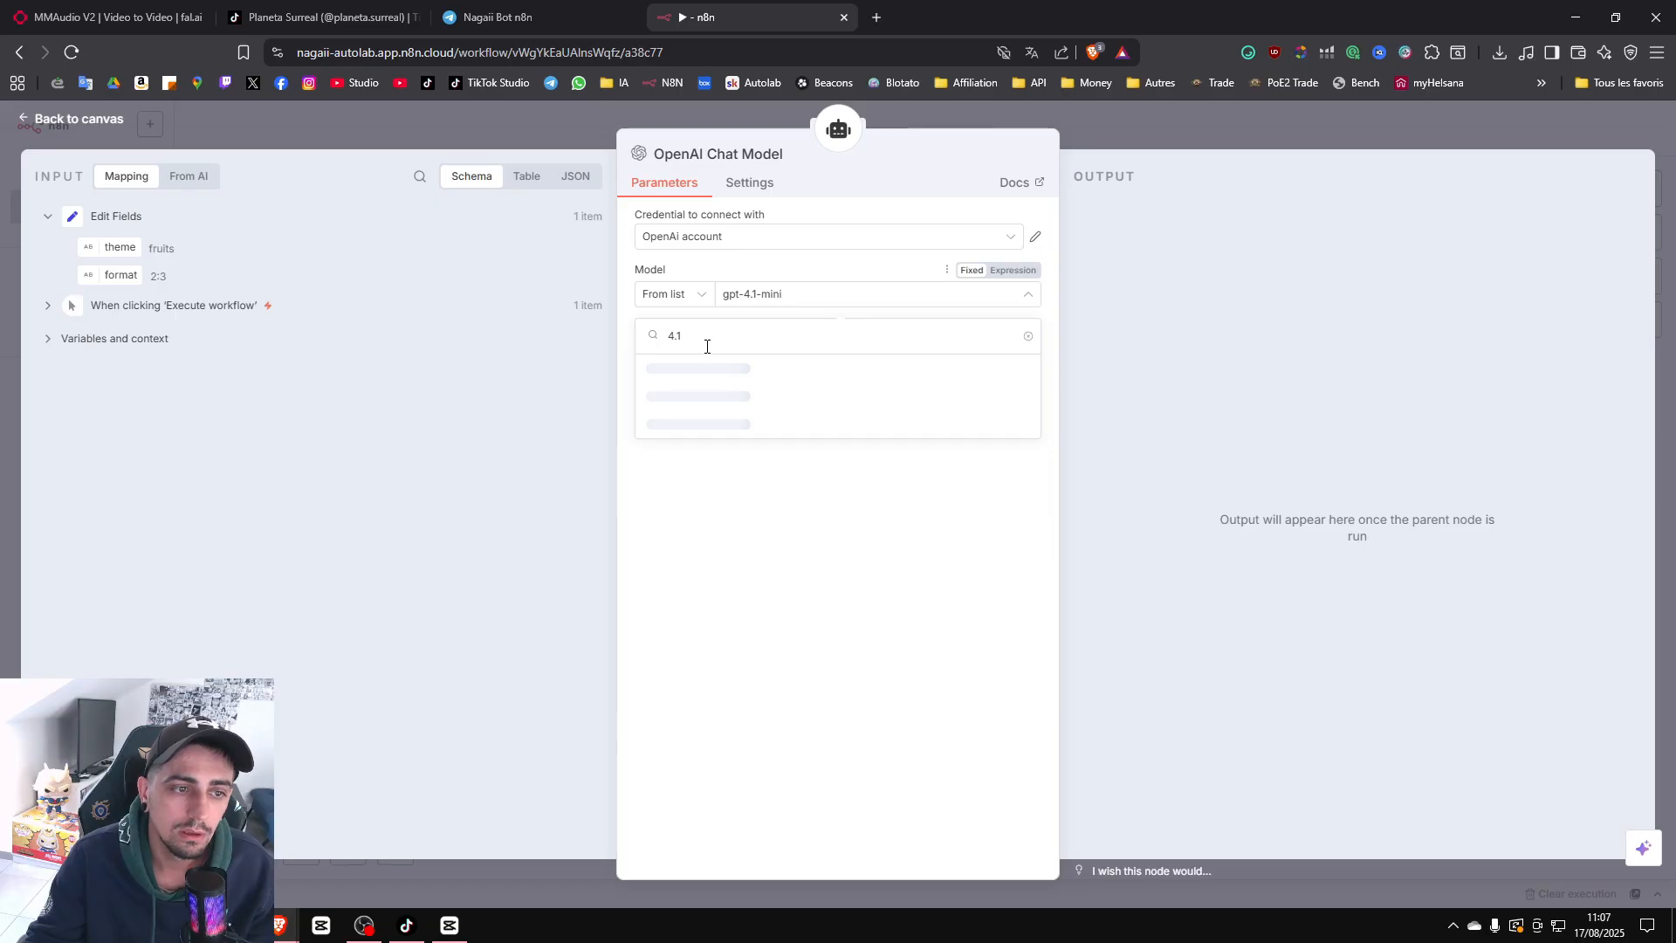
{"action": "left_click", "coordinate": [701, 396]}
{"action": "key", "text": "Escape"}
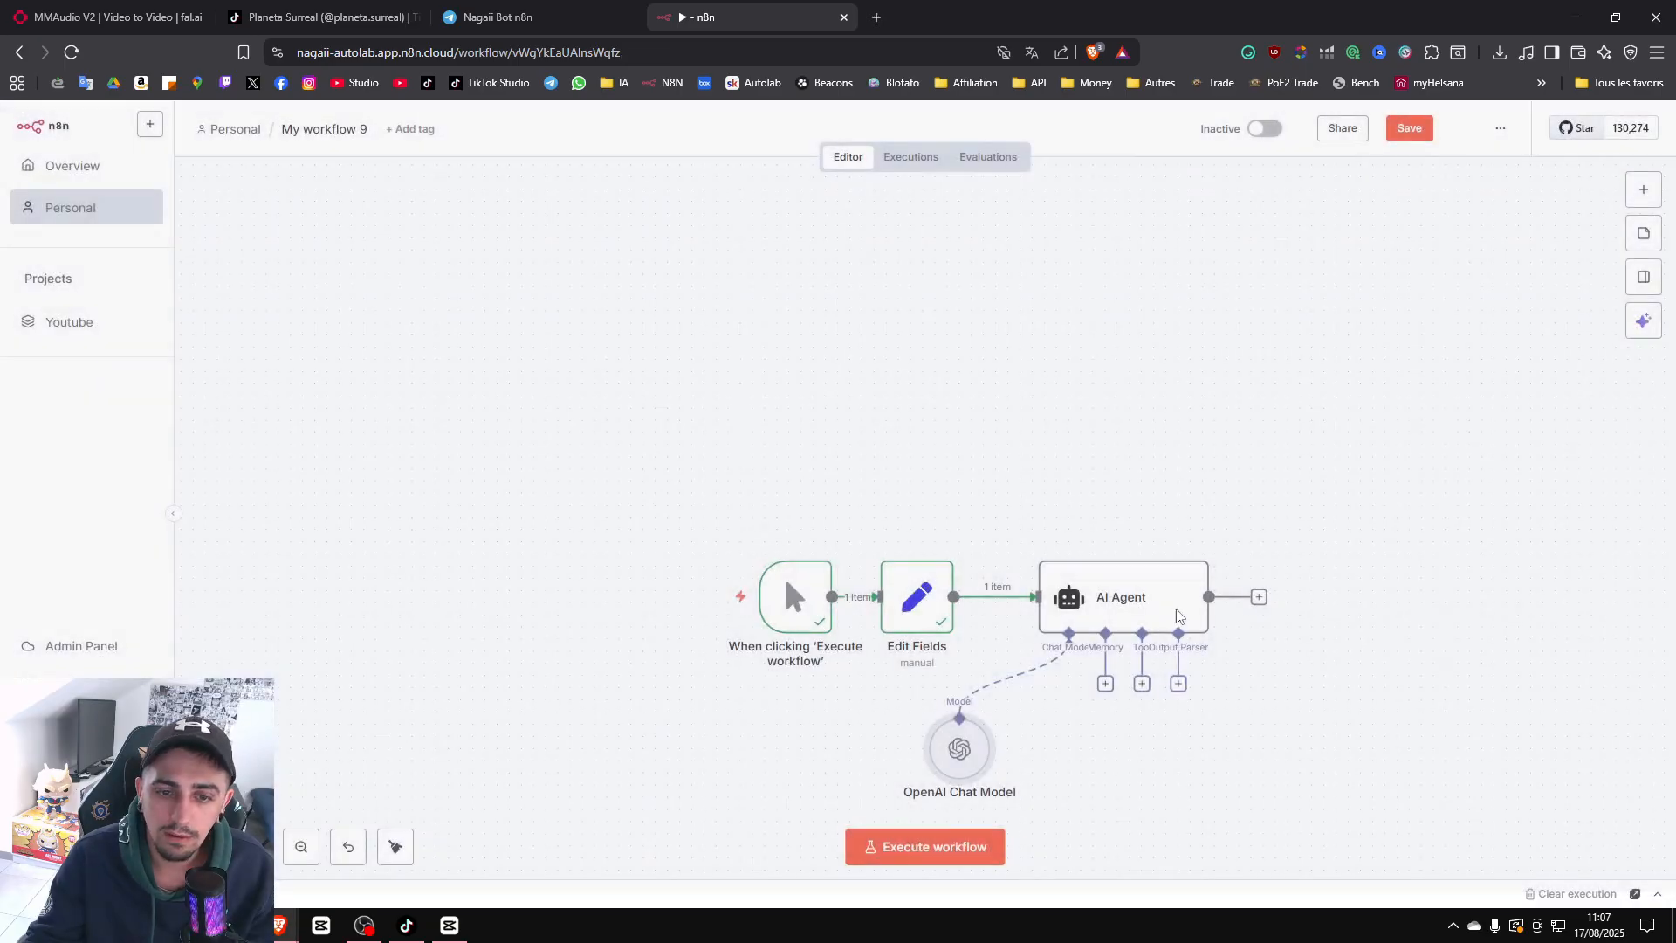
Attach a Think Tool with its default description to the AI Agent, and line it up beside the chat model beneath the agent.
{"action": "left_click", "coordinate": [1142, 683]}
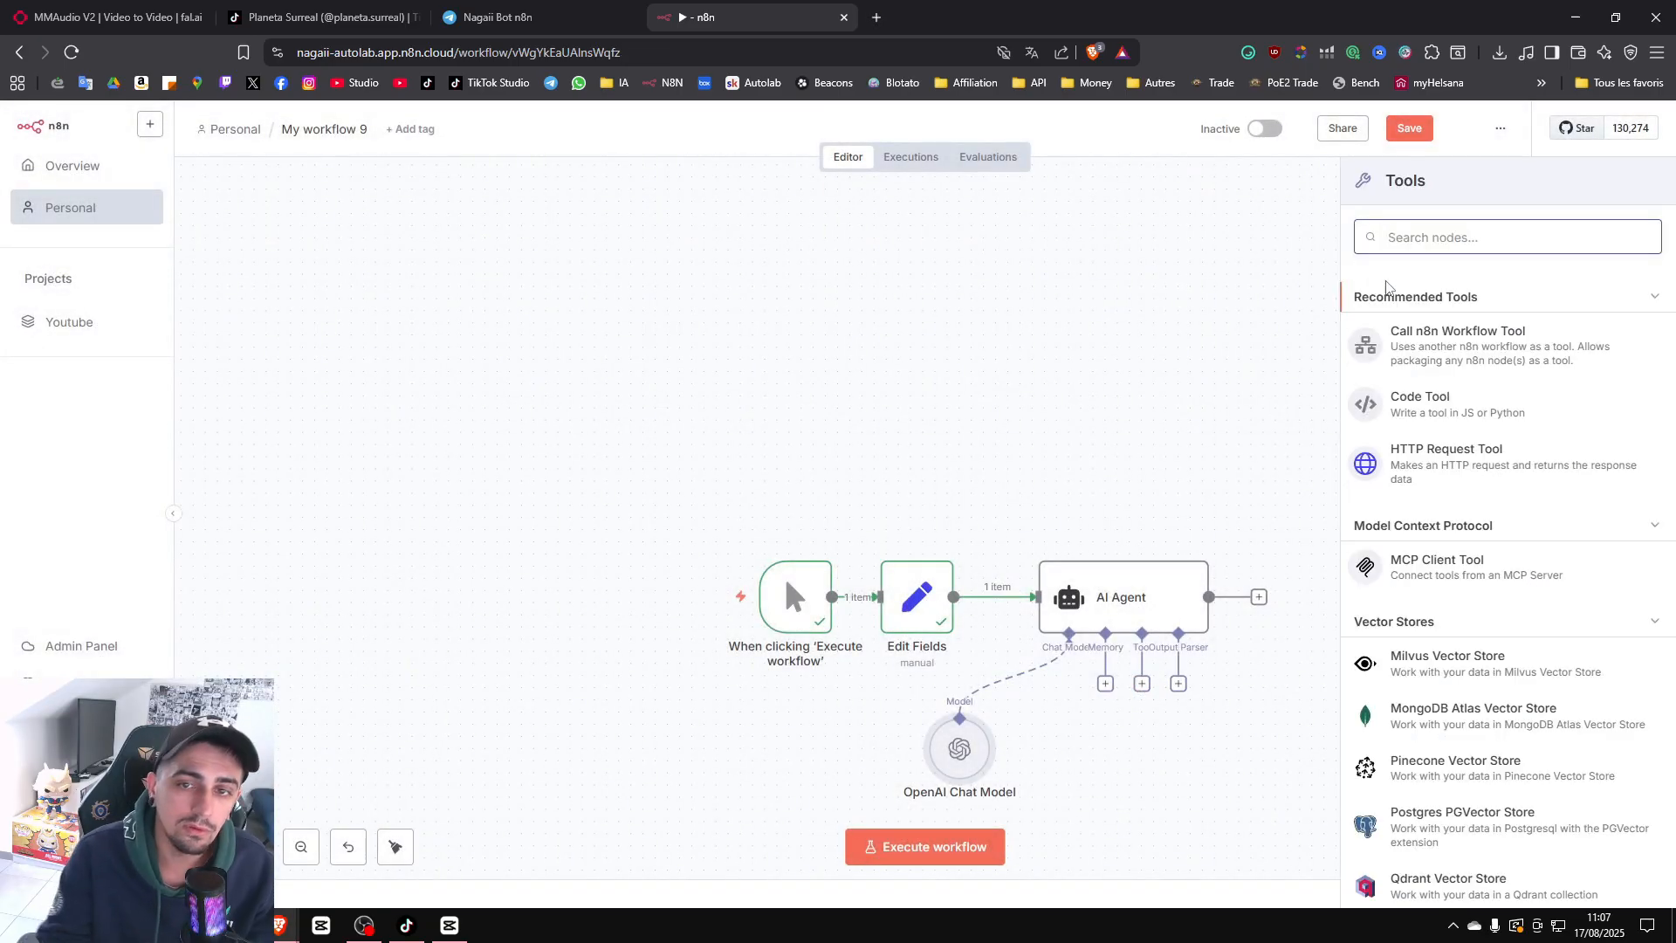
{"action": "type", "text": "think"}
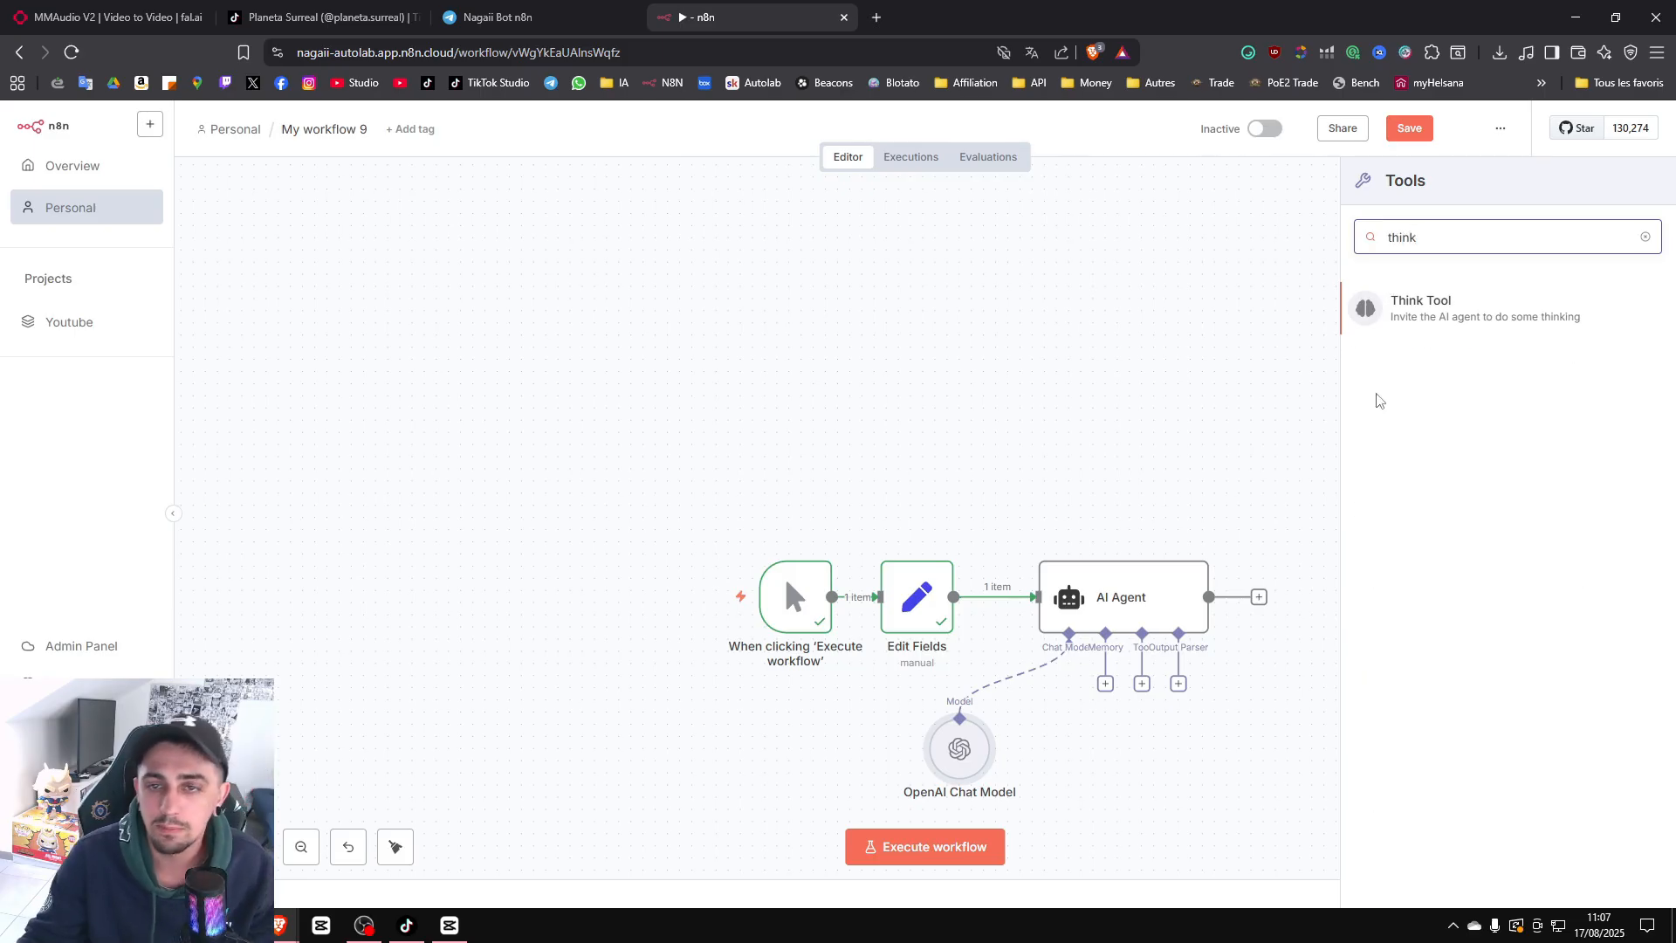
{"action": "left_click", "coordinate": [1465, 307]}
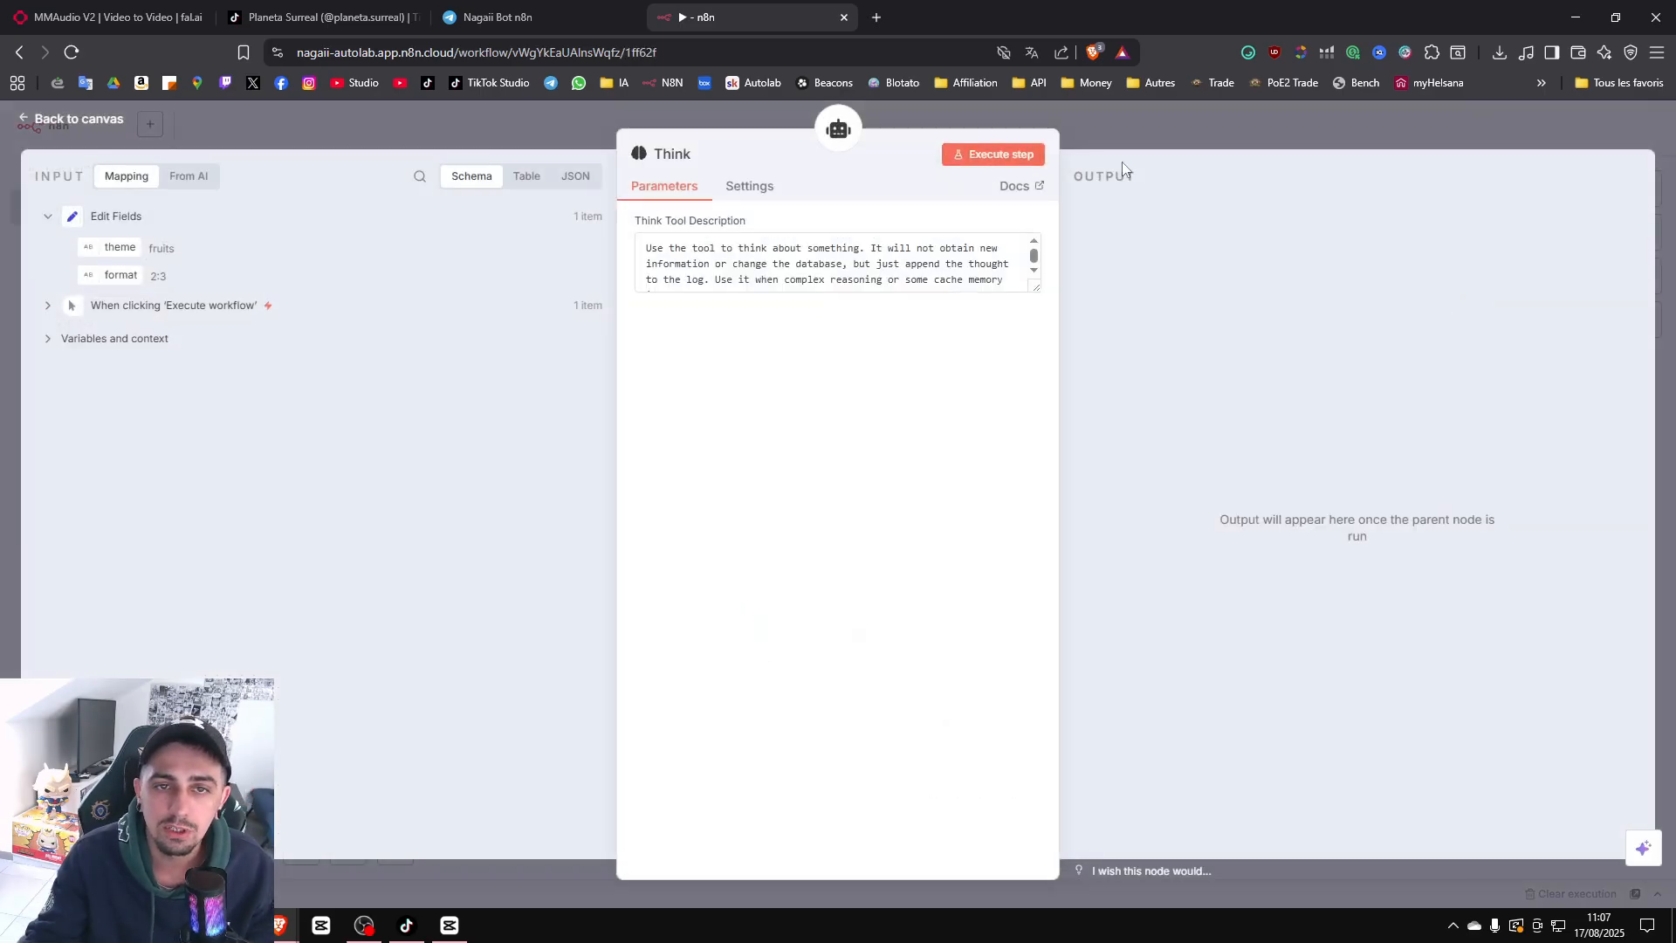
{"action": "left_click", "coordinate": [1213, 134]}
{"action": "left_click_drag", "start_coordinate": [966, 748], "coordinate": [1033, 746]}
{"action": "left_click_drag", "start_coordinate": [1166, 748], "coordinate": [1106, 748]}
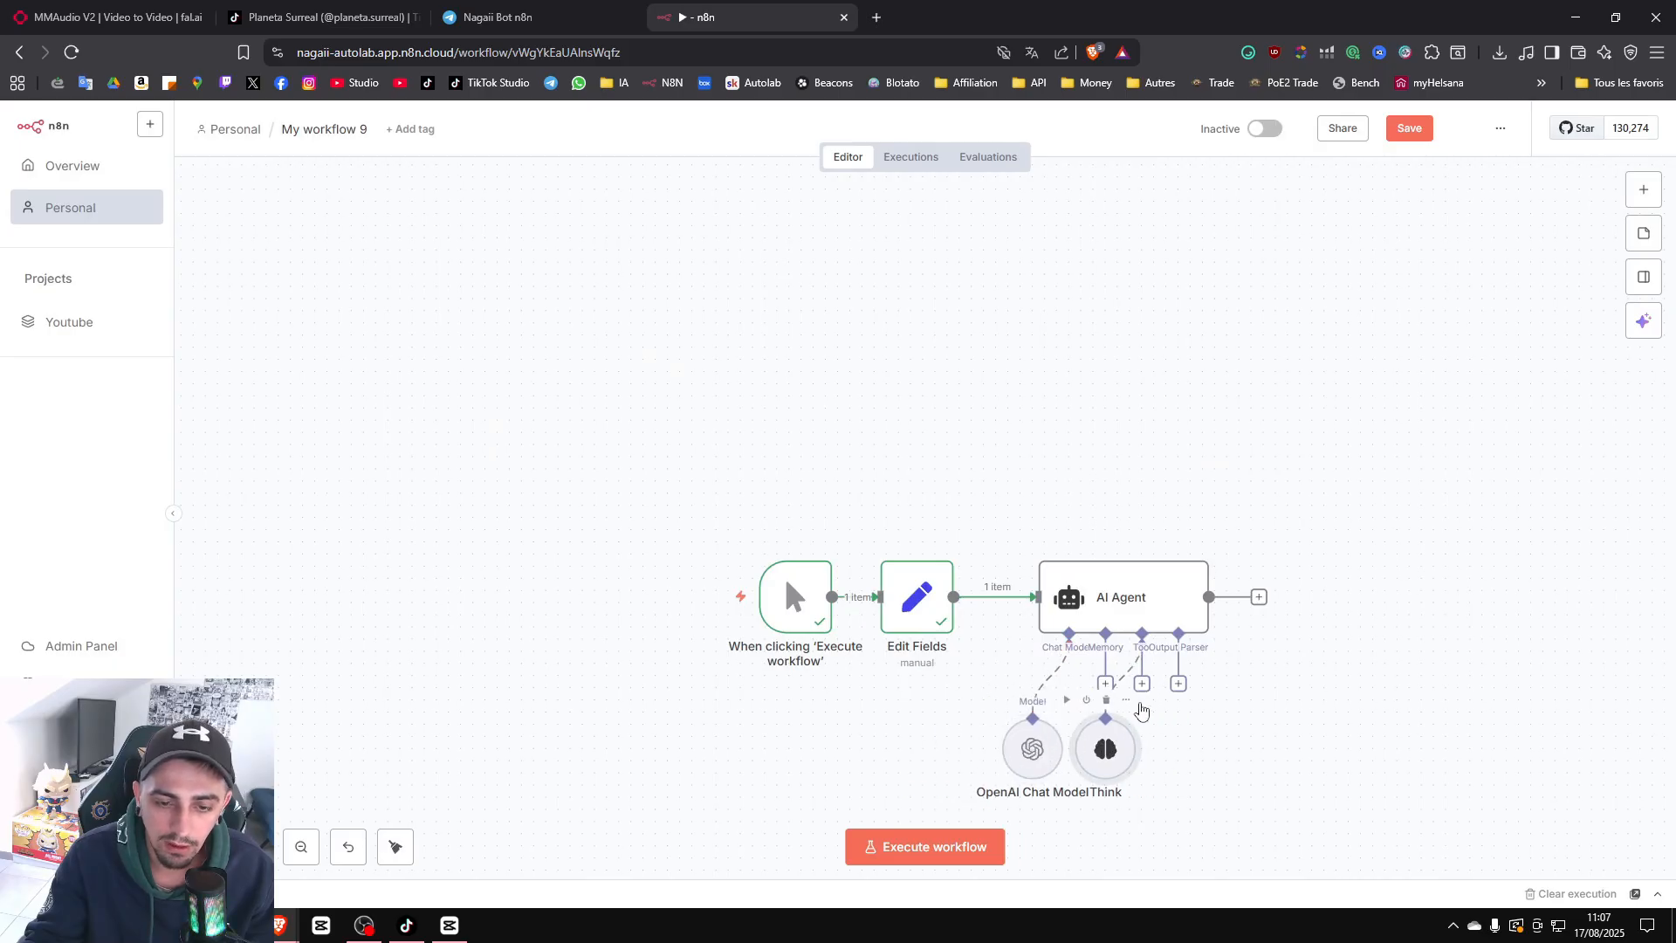
Attach a Structured Output Parser to the AI Agent and replace its JSON example with the copied "fraises" example containing image_prompts and video_prompts.
{"action": "left_click", "coordinate": [1179, 684]}
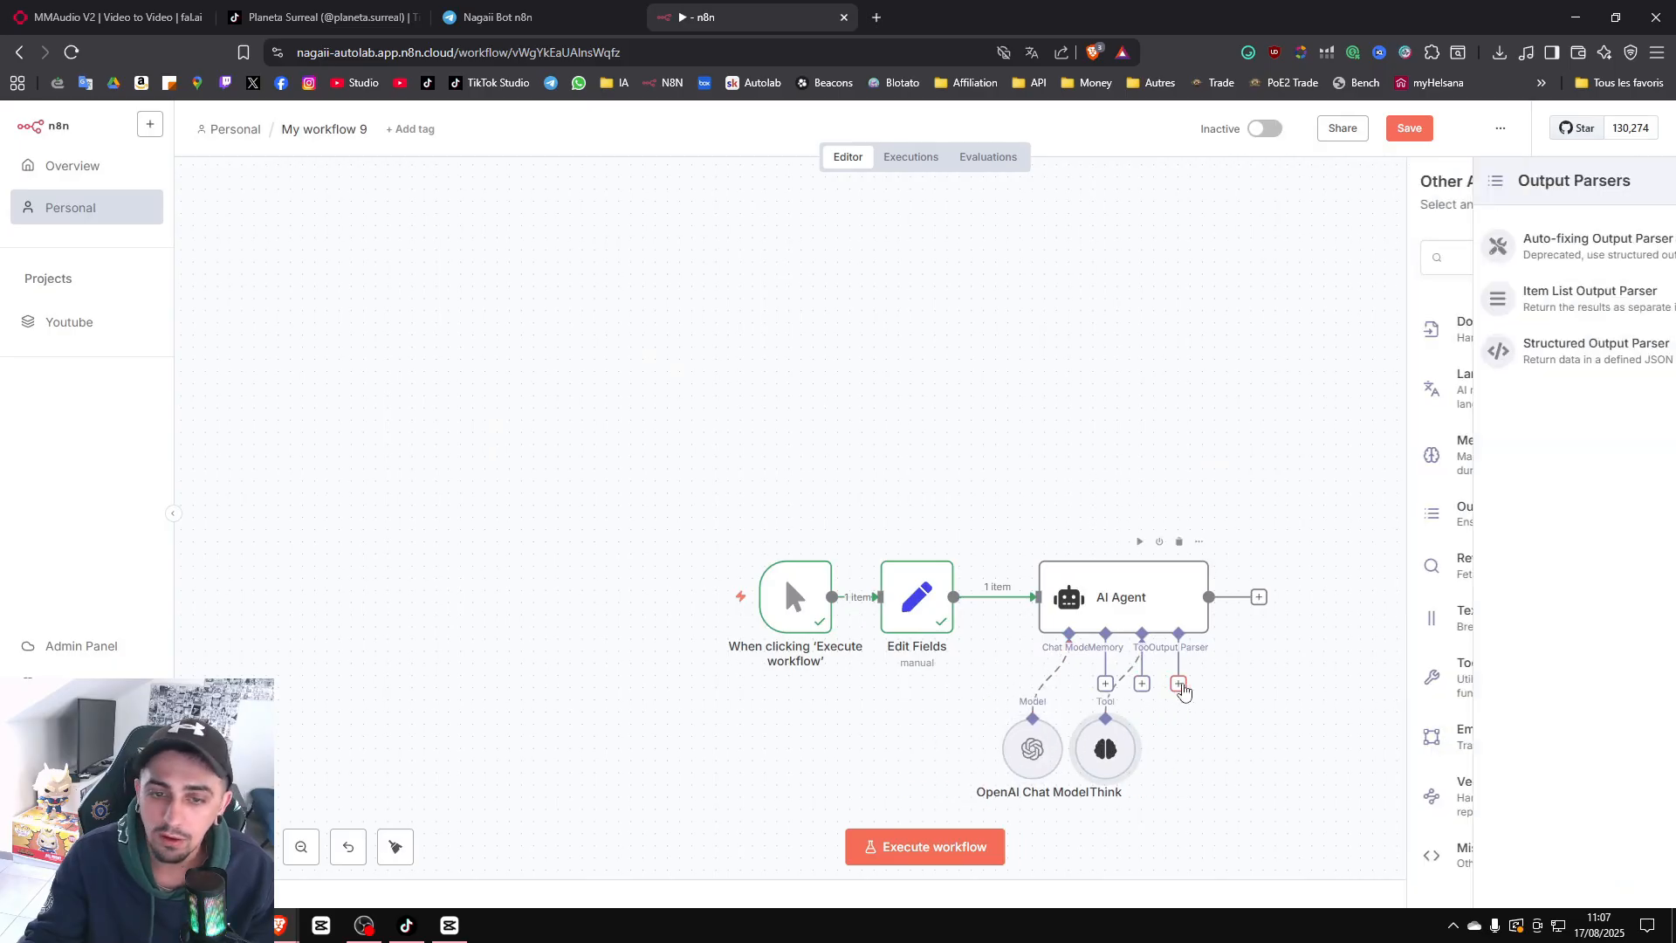
{"action": "left_click", "coordinate": [1442, 358]}
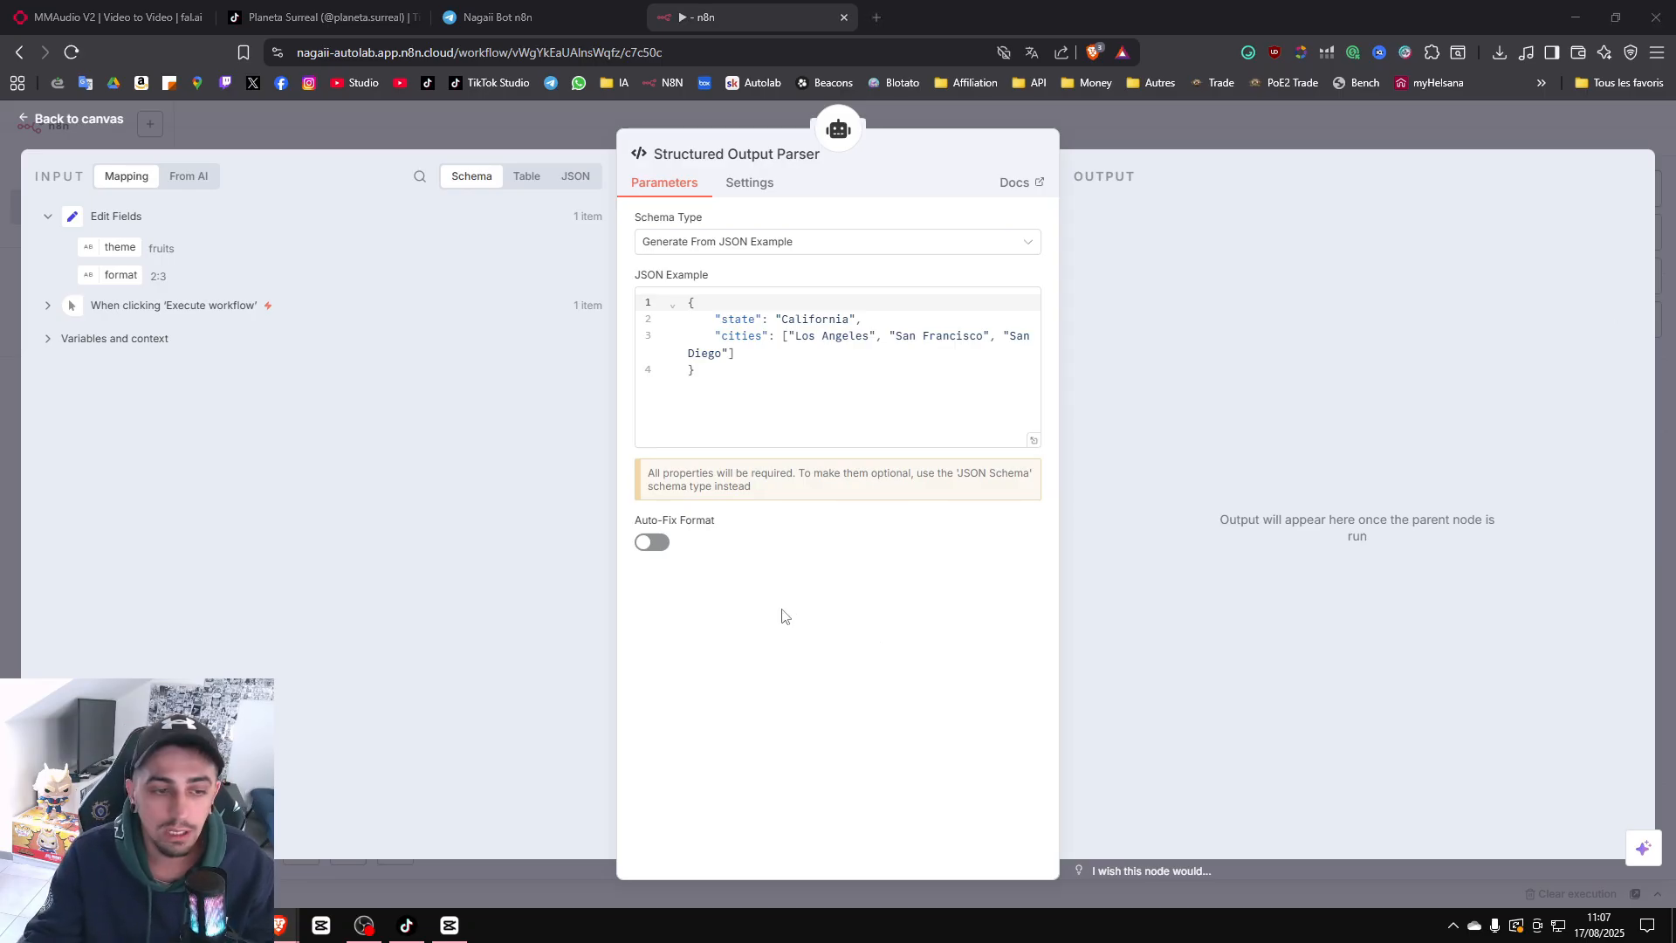
{"action": "left_click", "coordinate": [812, 348]}
{"action": "key", "text": "ctrl+a"}
{"action": "key", "text": "ctrl+v"}
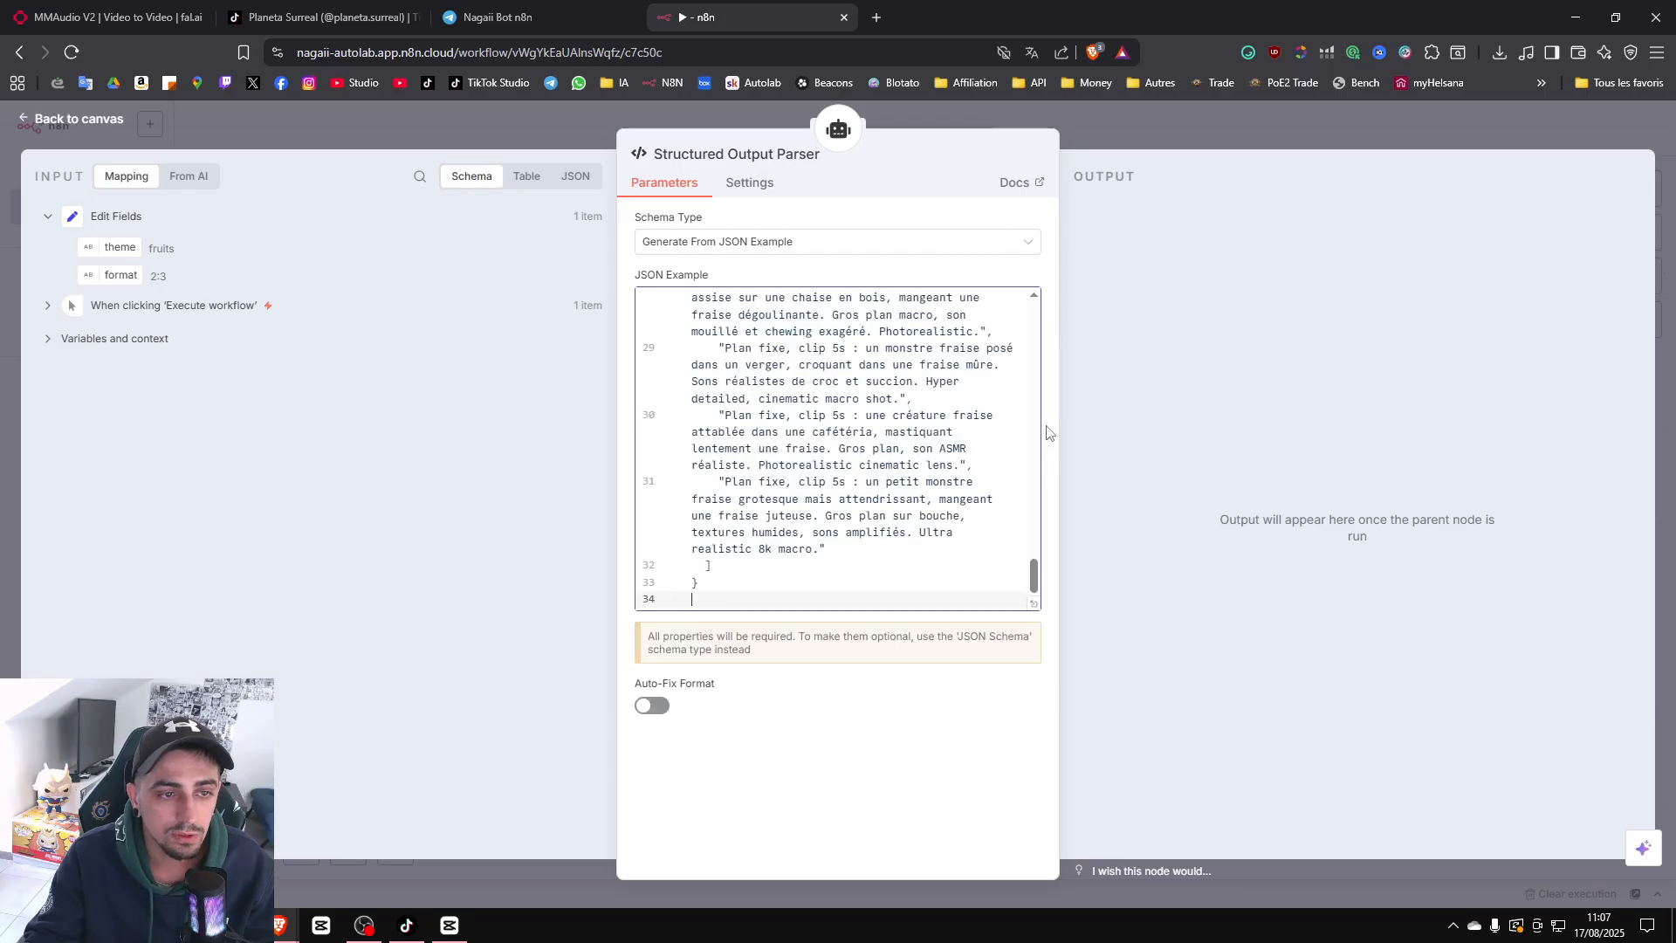
Examine the image_prompts and video_prompts lists of the JSON example in the expanded editor, and return to the workflow canvas.
{"action": "left_click", "coordinate": [1037, 594]}
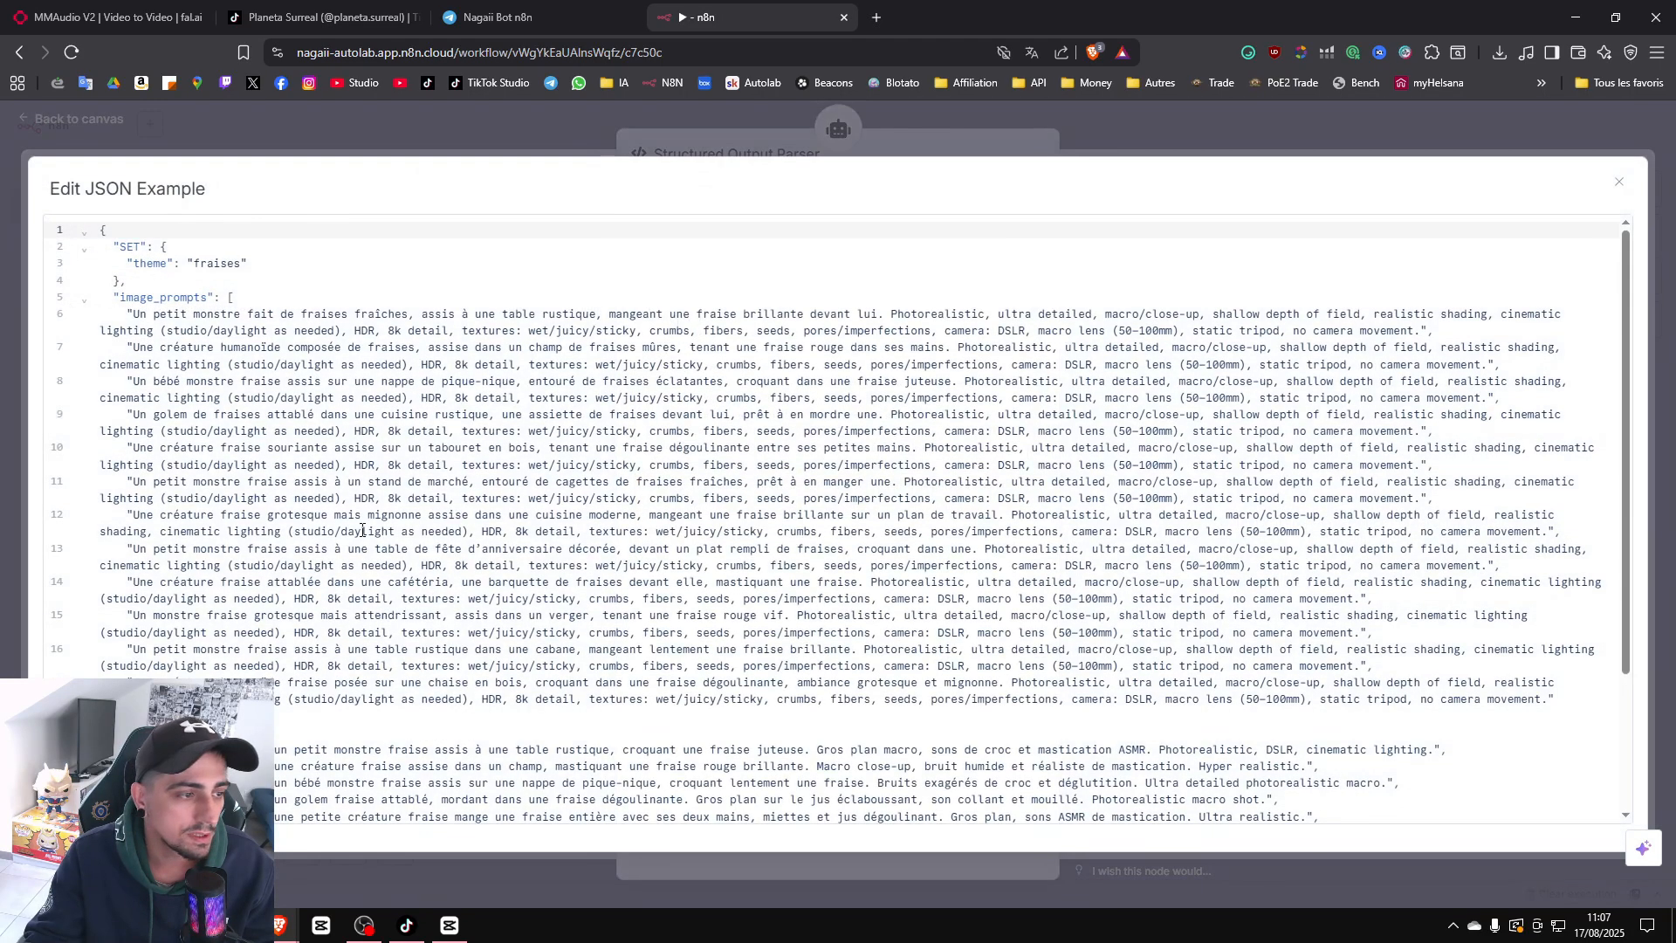
{"action": "left_click", "coordinate": [149, 303]}
{"action": "scroll", "coordinate": [100, 528], "scroll_direction": "down", "scroll_amount": 3}
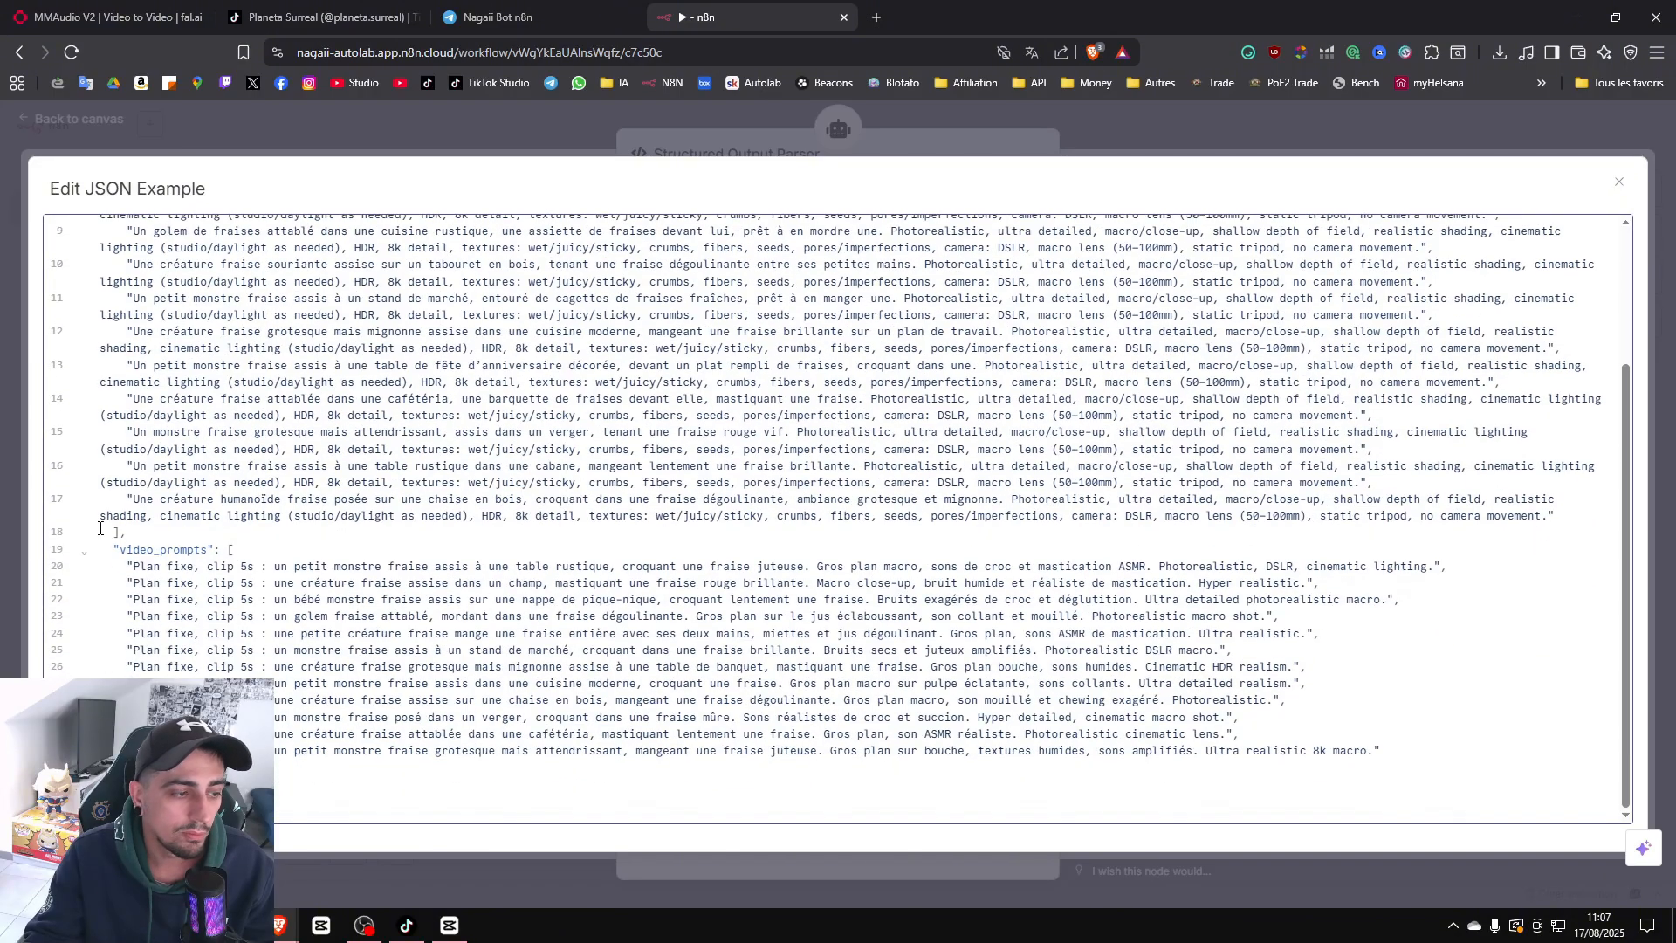
{"action": "left_click", "coordinate": [101, 529]}
{"action": "scroll", "coordinate": [100, 528], "scroll_direction": "up", "scroll_amount": 3}
{"action": "left_click", "coordinate": [310, 378]}
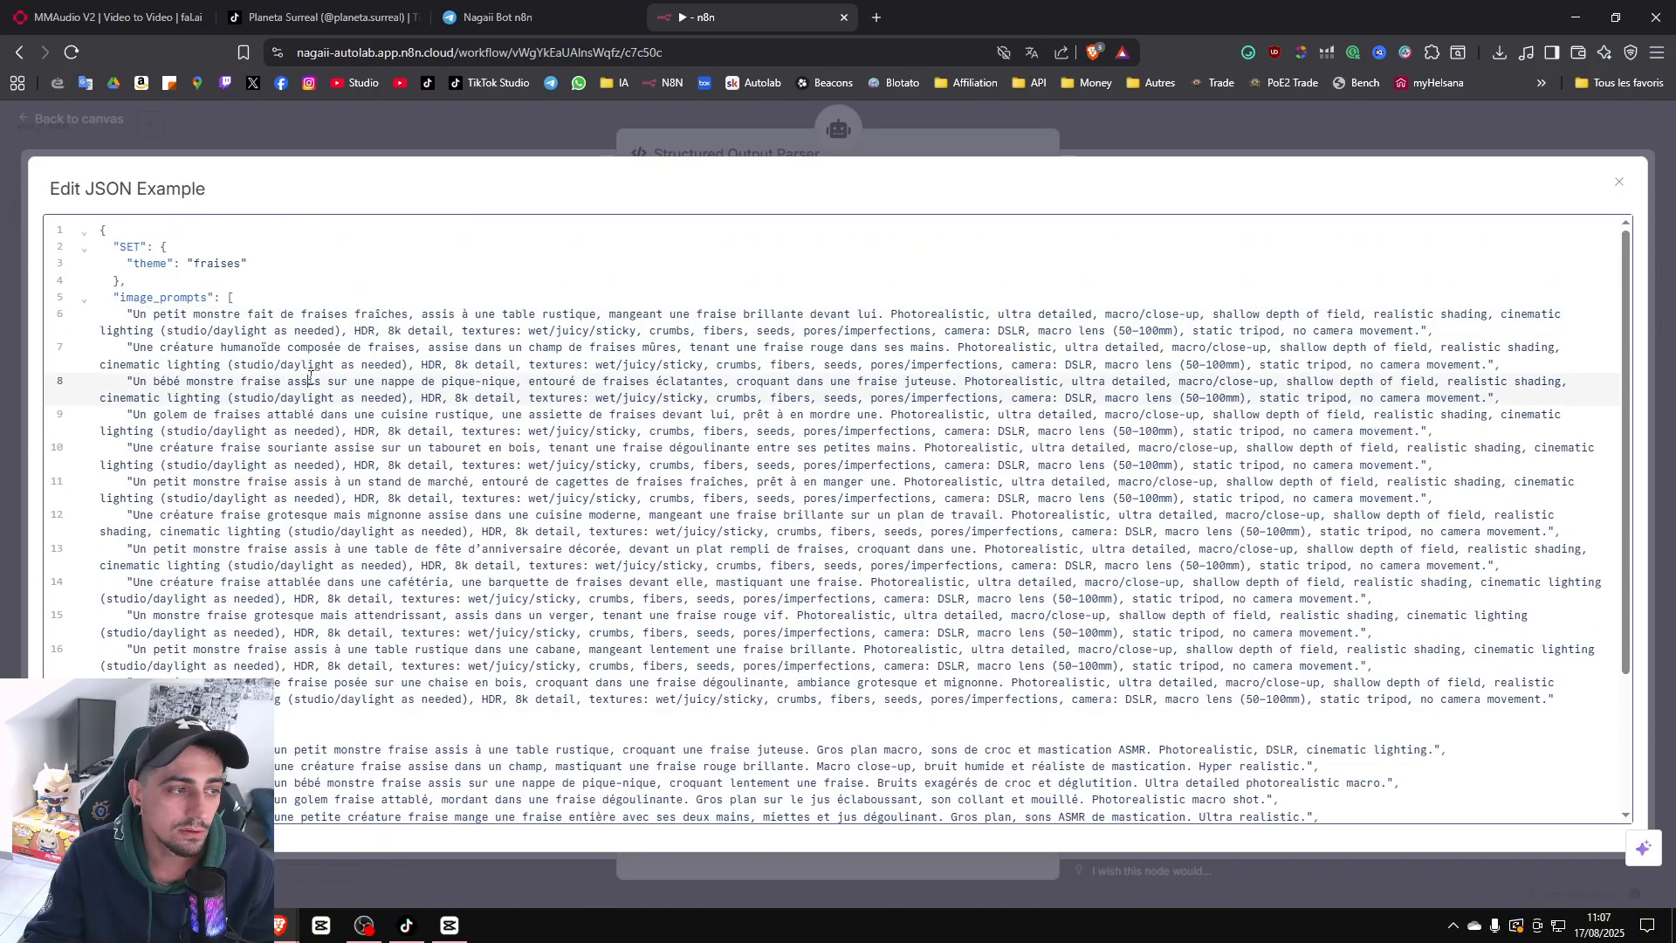
{"action": "left_click", "coordinate": [308, 415]}
{"action": "left_click", "coordinate": [319, 451]}
{"action": "left_click", "coordinate": [352, 516]}
{"action": "left_click", "coordinate": [373, 585]}
{"action": "left_click", "coordinate": [390, 654]}
{"action": "left_click", "coordinate": [401, 712]}
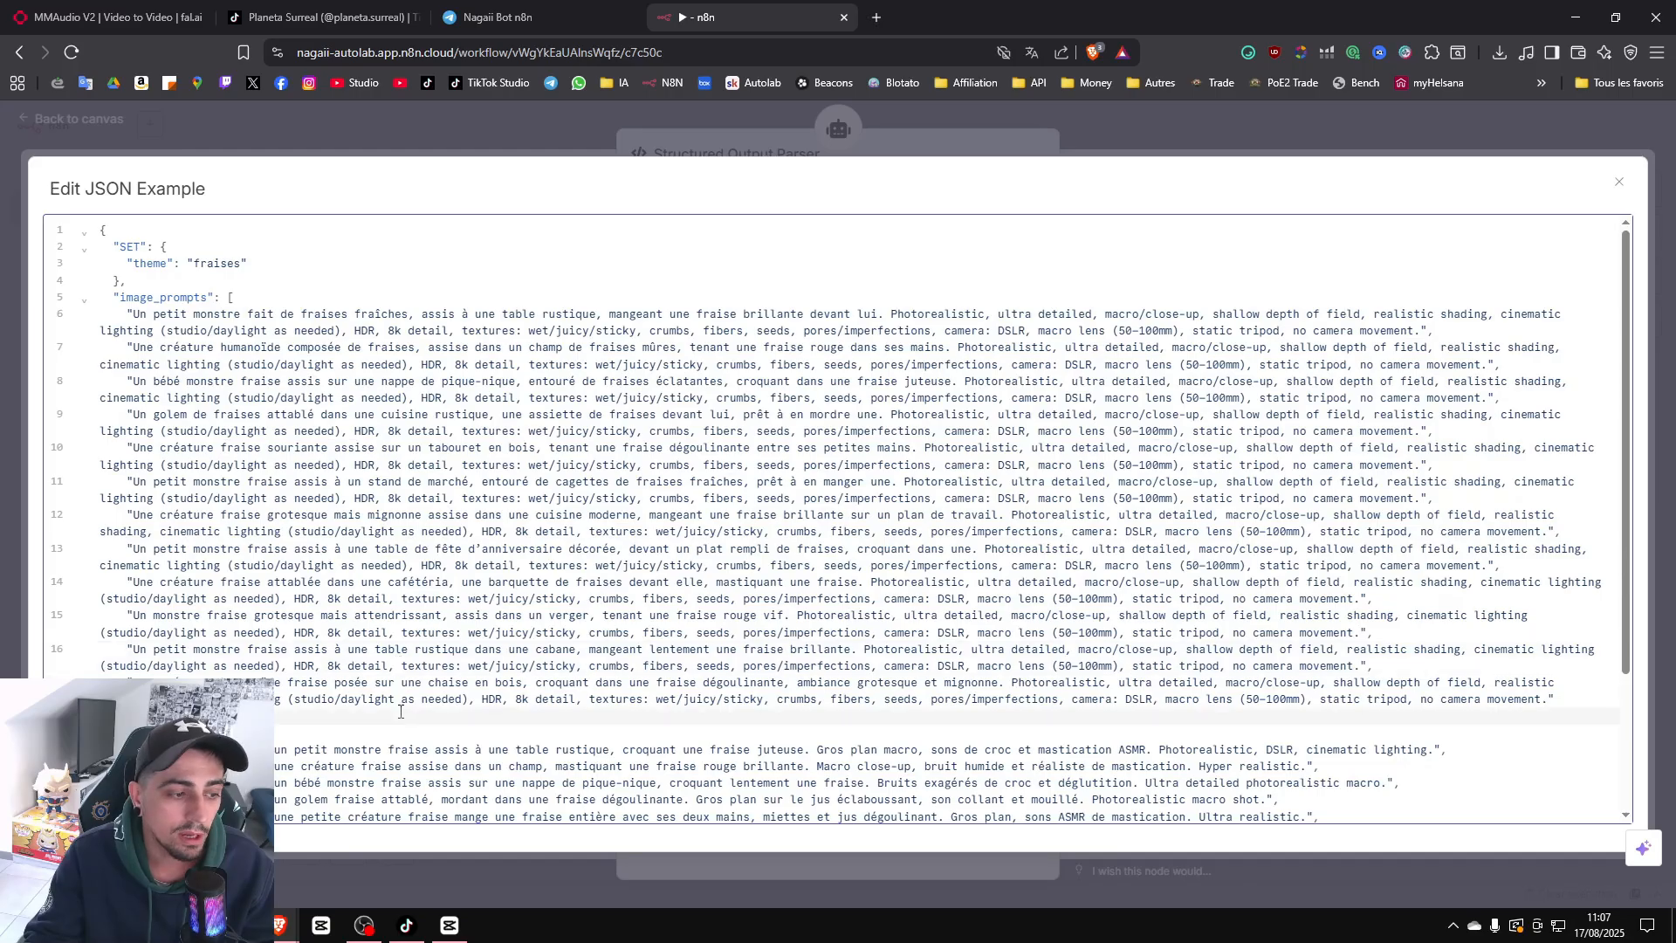
{"action": "scroll", "coordinate": [401, 712], "scroll_direction": "down", "scroll_amount": 3}
{"action": "scroll", "coordinate": [401, 711], "scroll_direction": "up", "scroll_amount": 4}
{"action": "left_click", "coordinate": [1074, 127]}
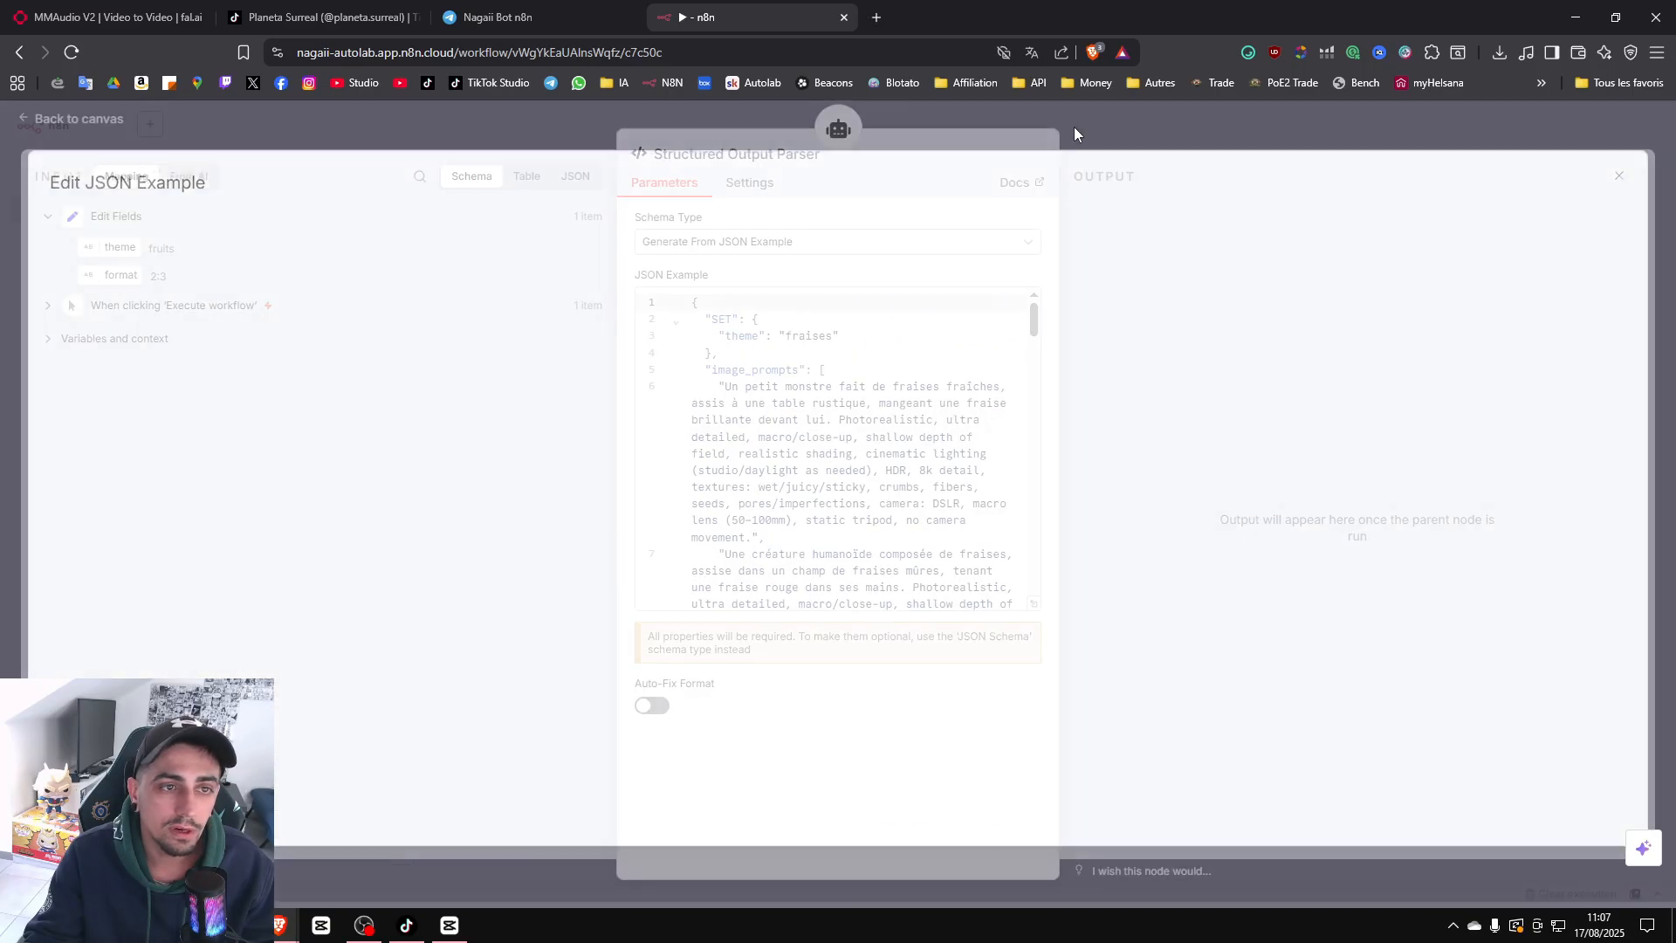
{"action": "left_click", "coordinate": [1121, 147]}
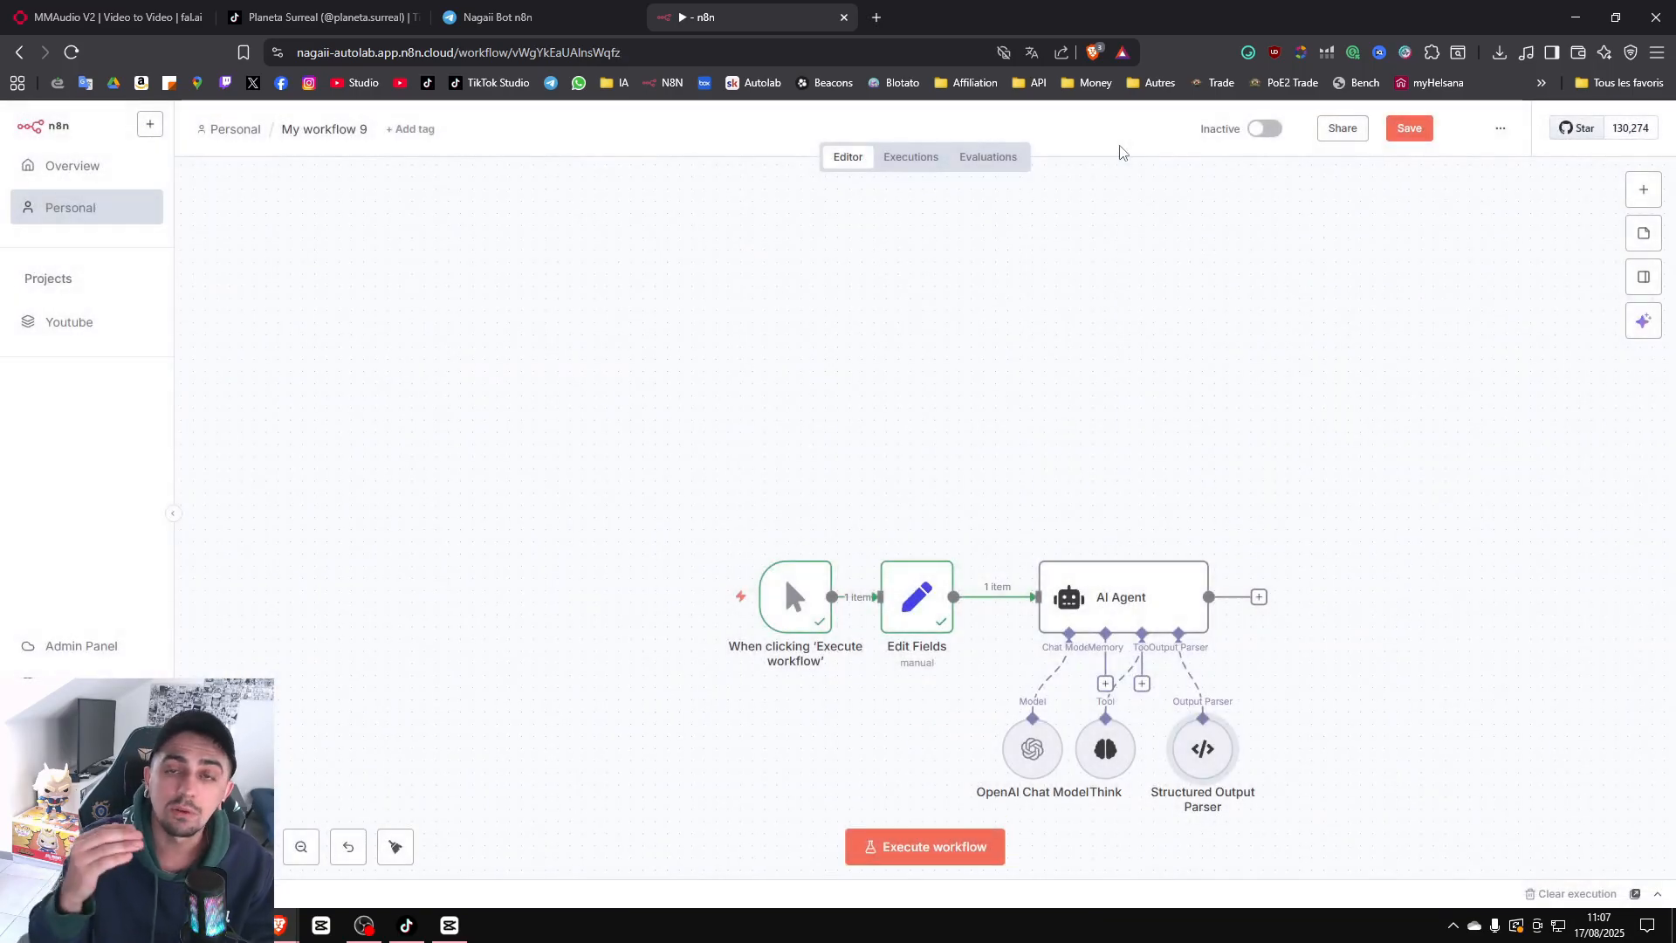
Check the AI Agent's parameters and the Structured Output Parser's expanded JSON example, and return to the canvas.
{"action": "double_click", "coordinate": [1088, 572]}
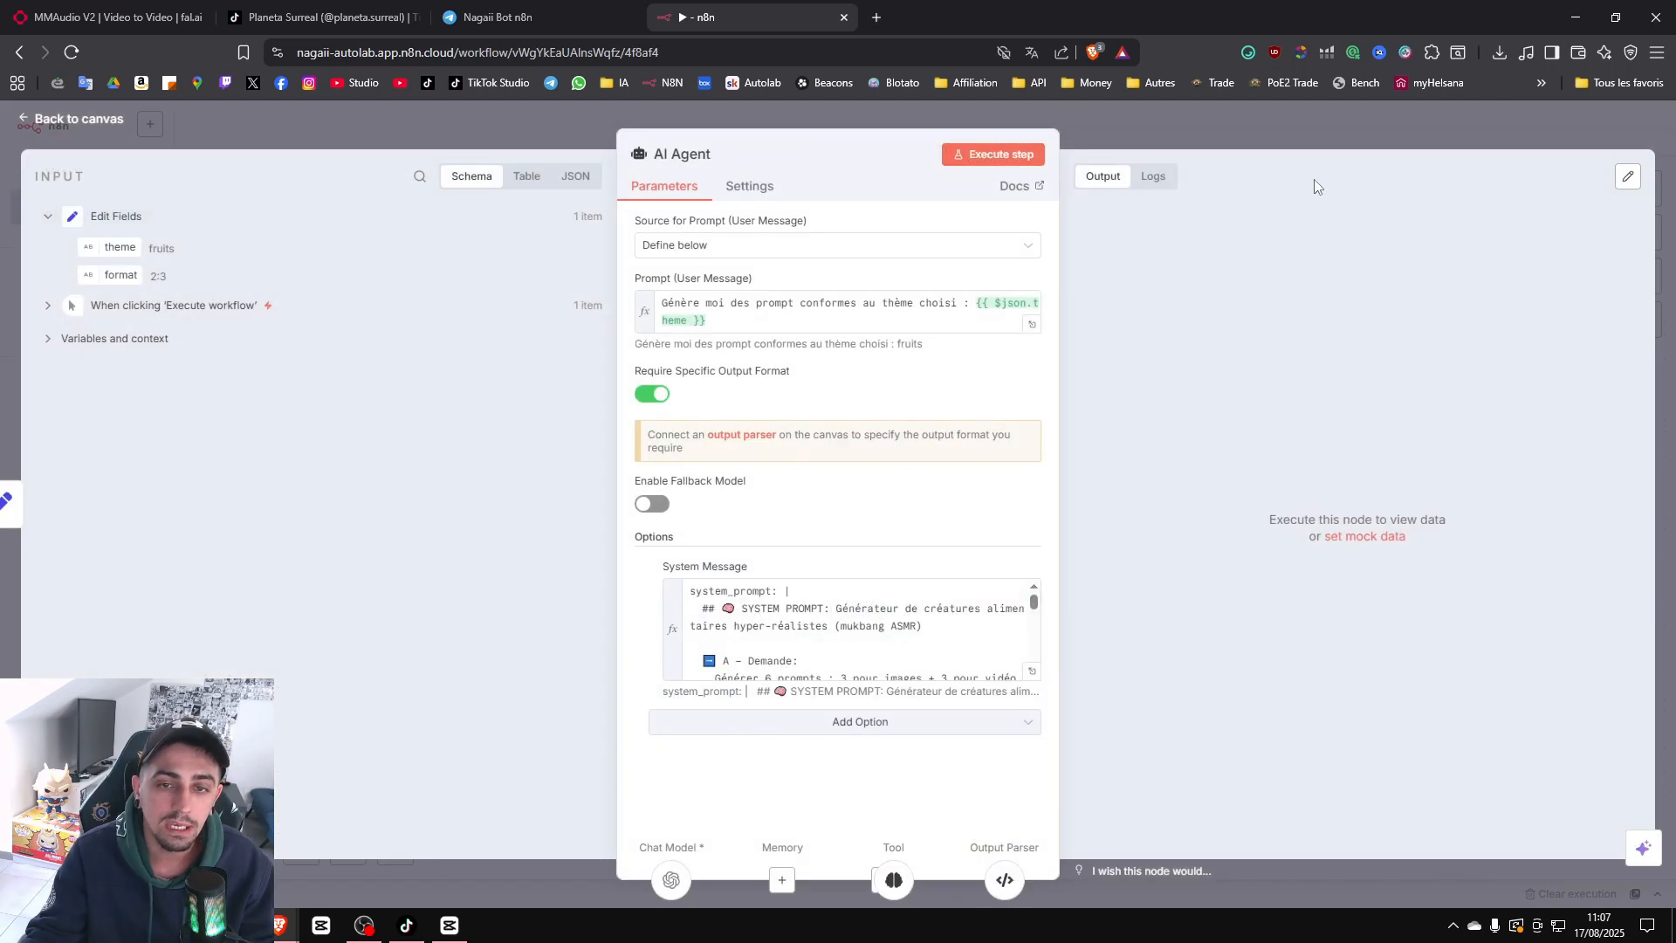
{"action": "left_click", "coordinate": [1349, 136]}
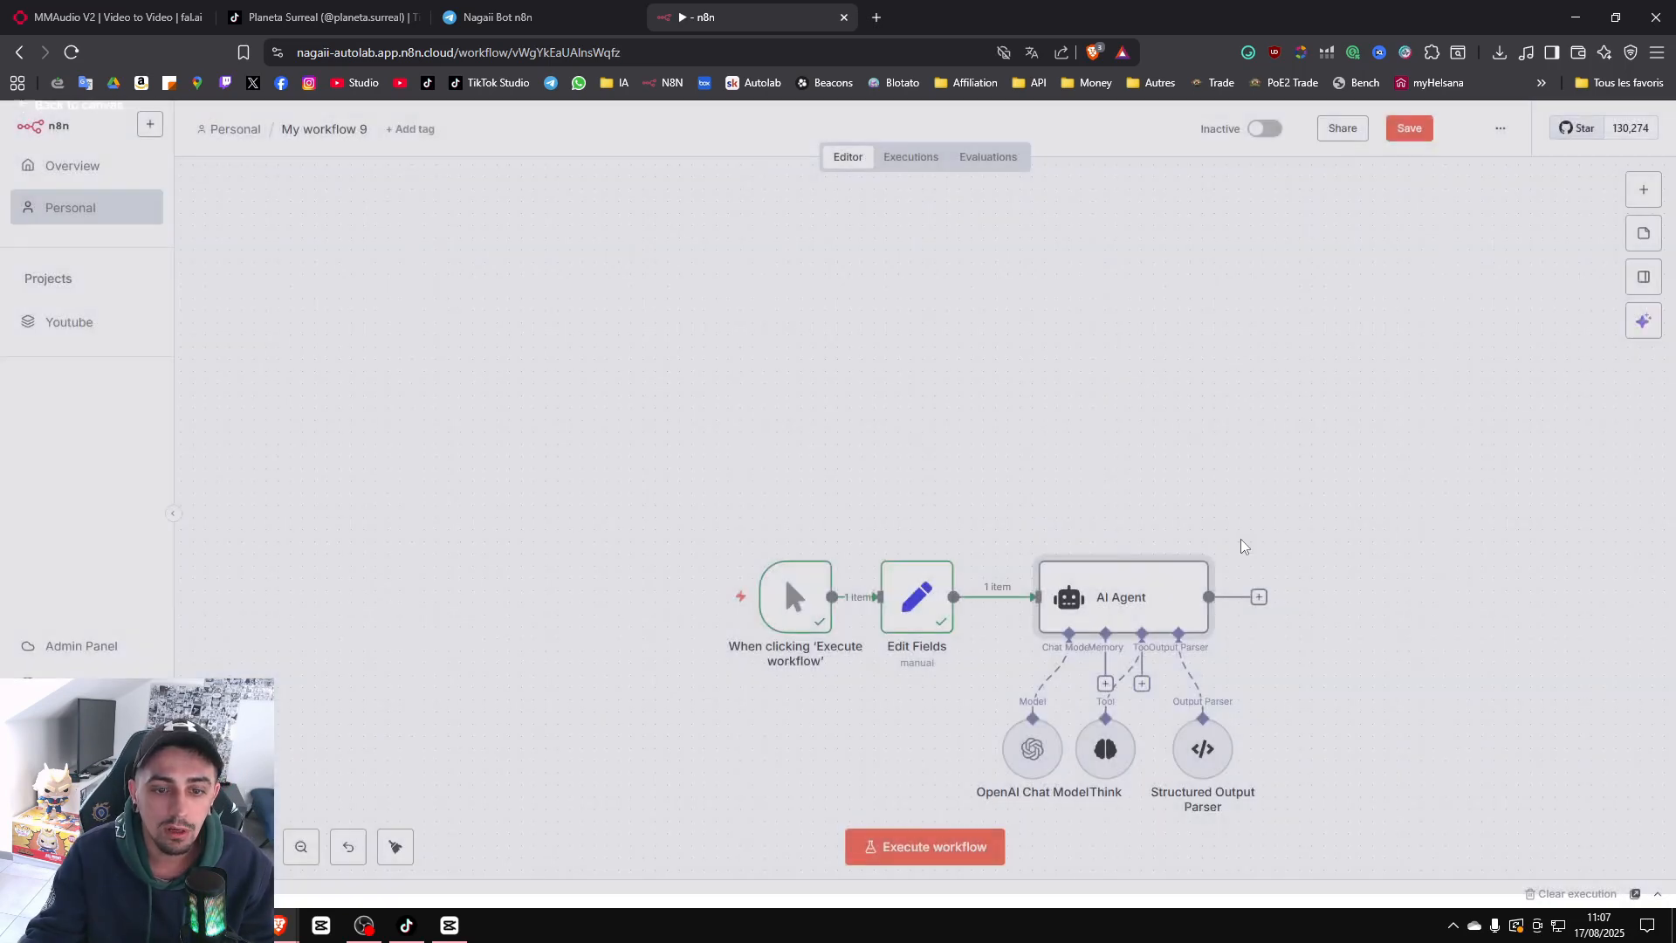
{"action": "double_click", "coordinate": [1213, 756]}
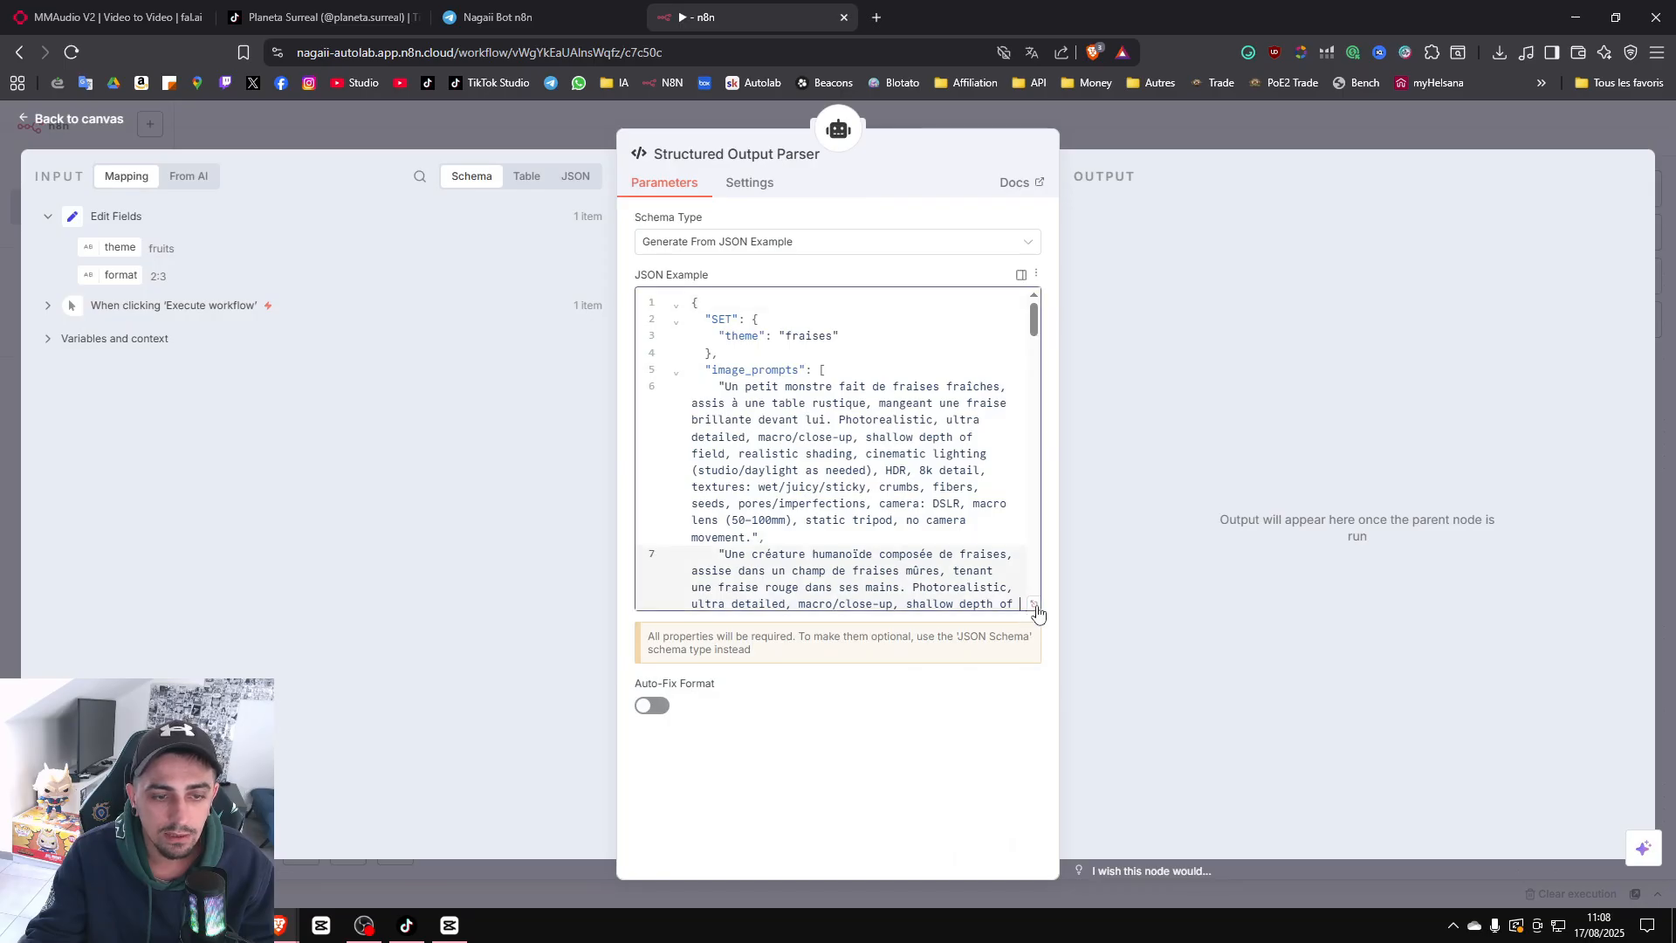
{"action": "left_click", "coordinate": [1034, 604]}
{"action": "left_click", "coordinate": [188, 331]}
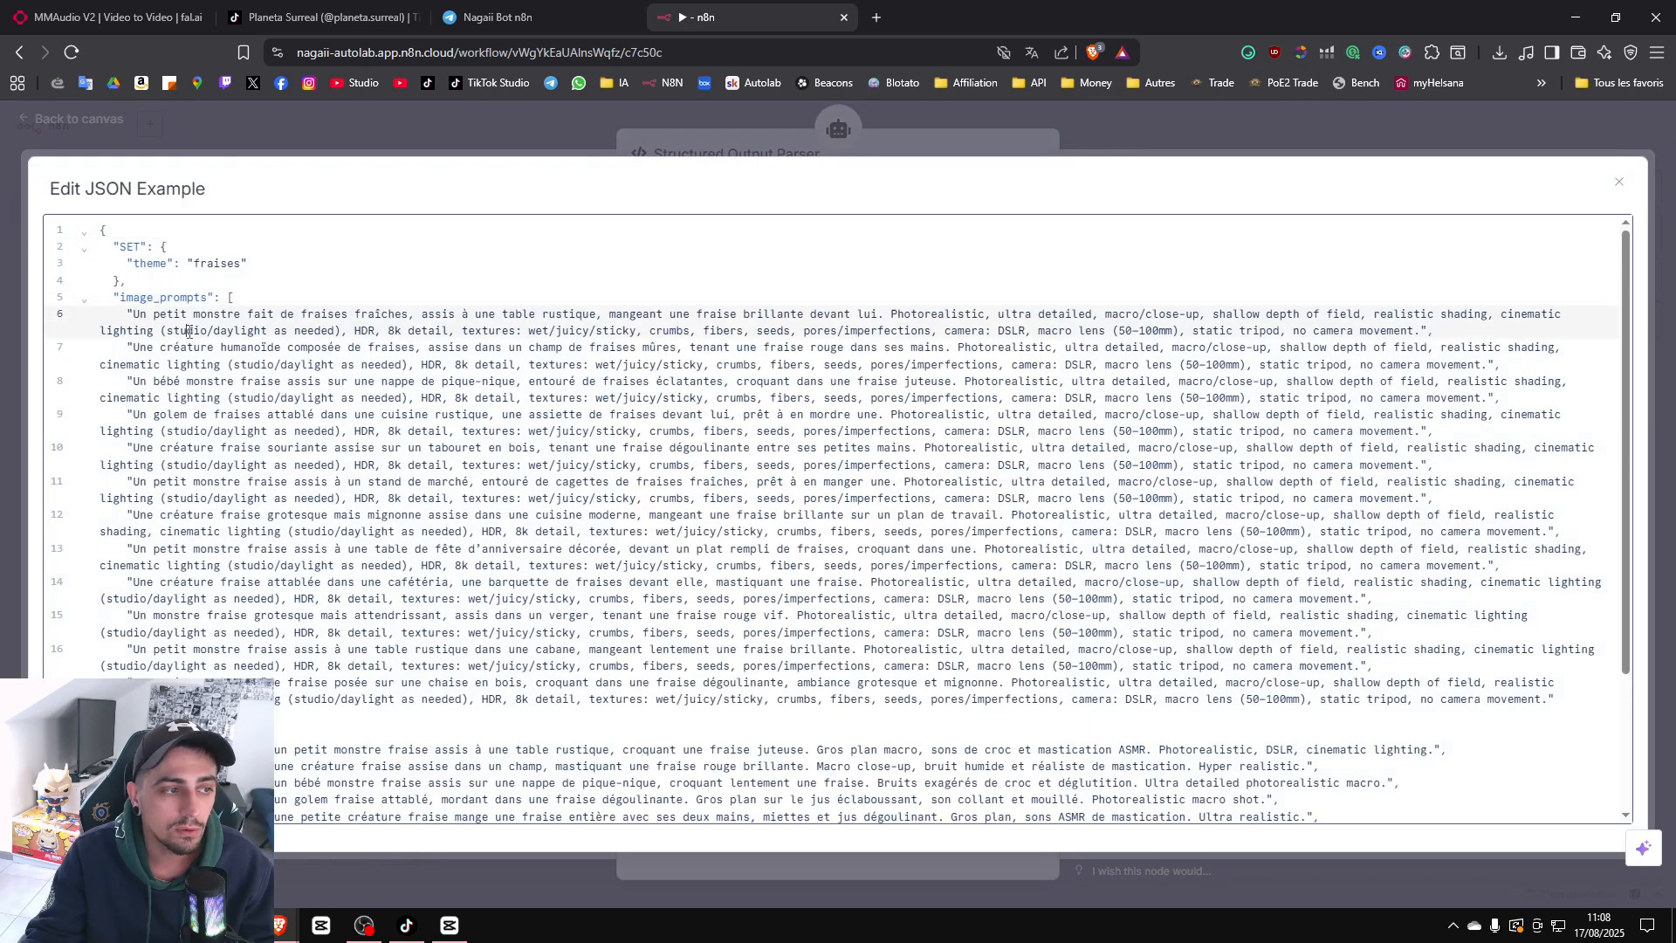
{"action": "left_click", "coordinate": [1249, 119]}
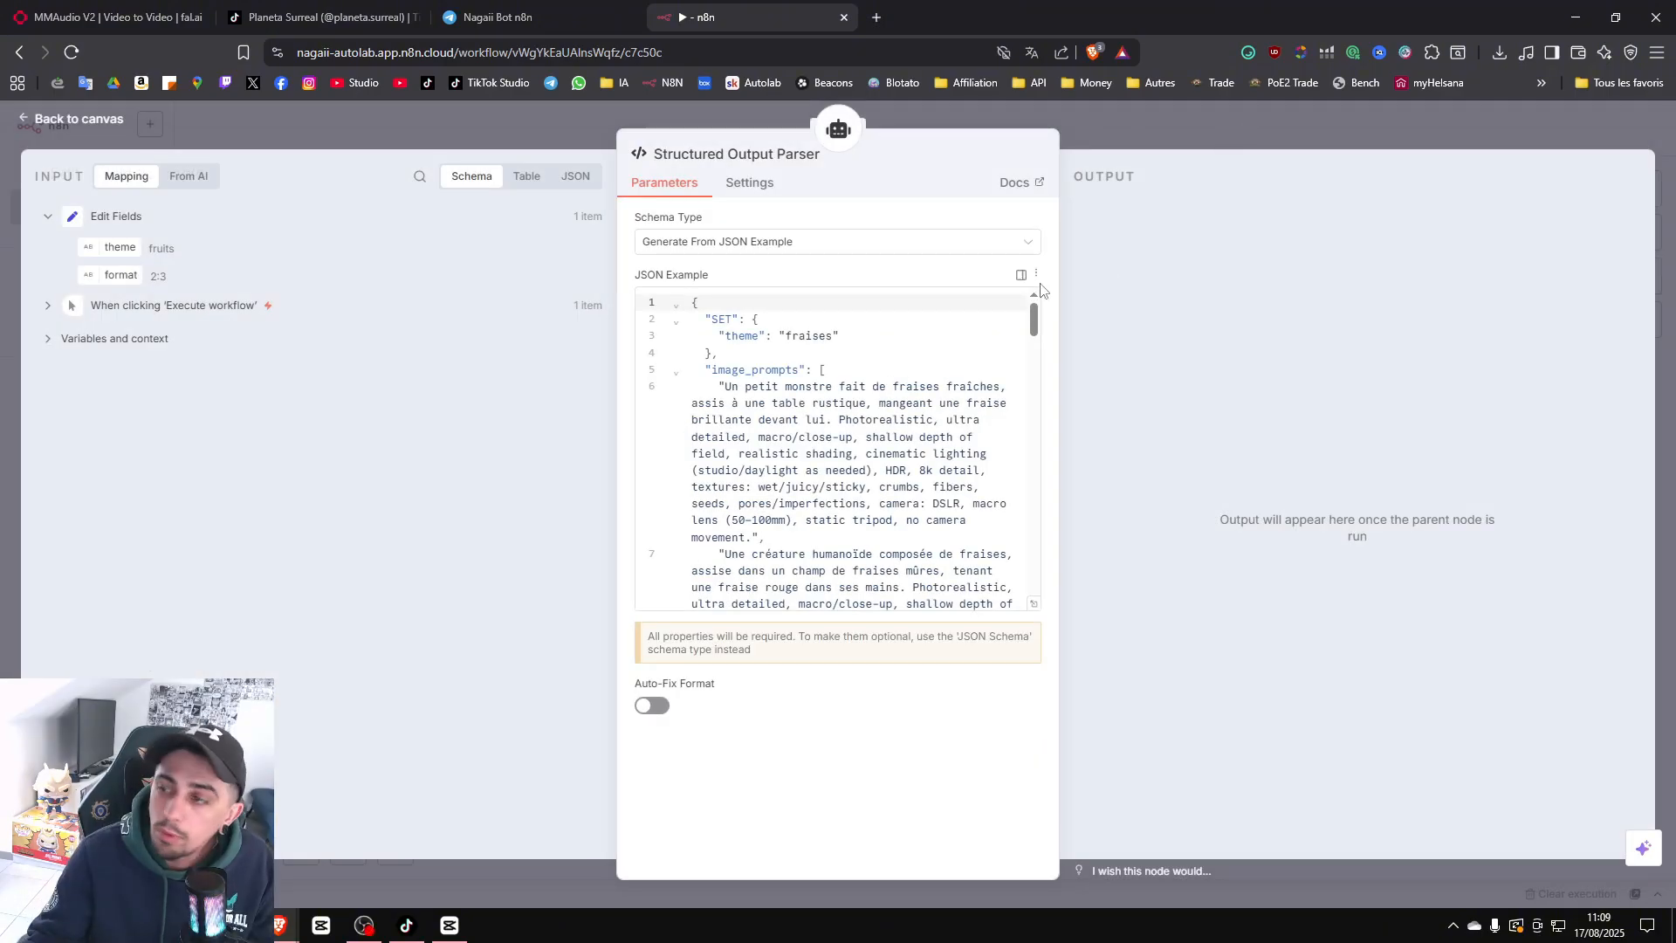
{"action": "left_click", "coordinate": [1186, 142]}
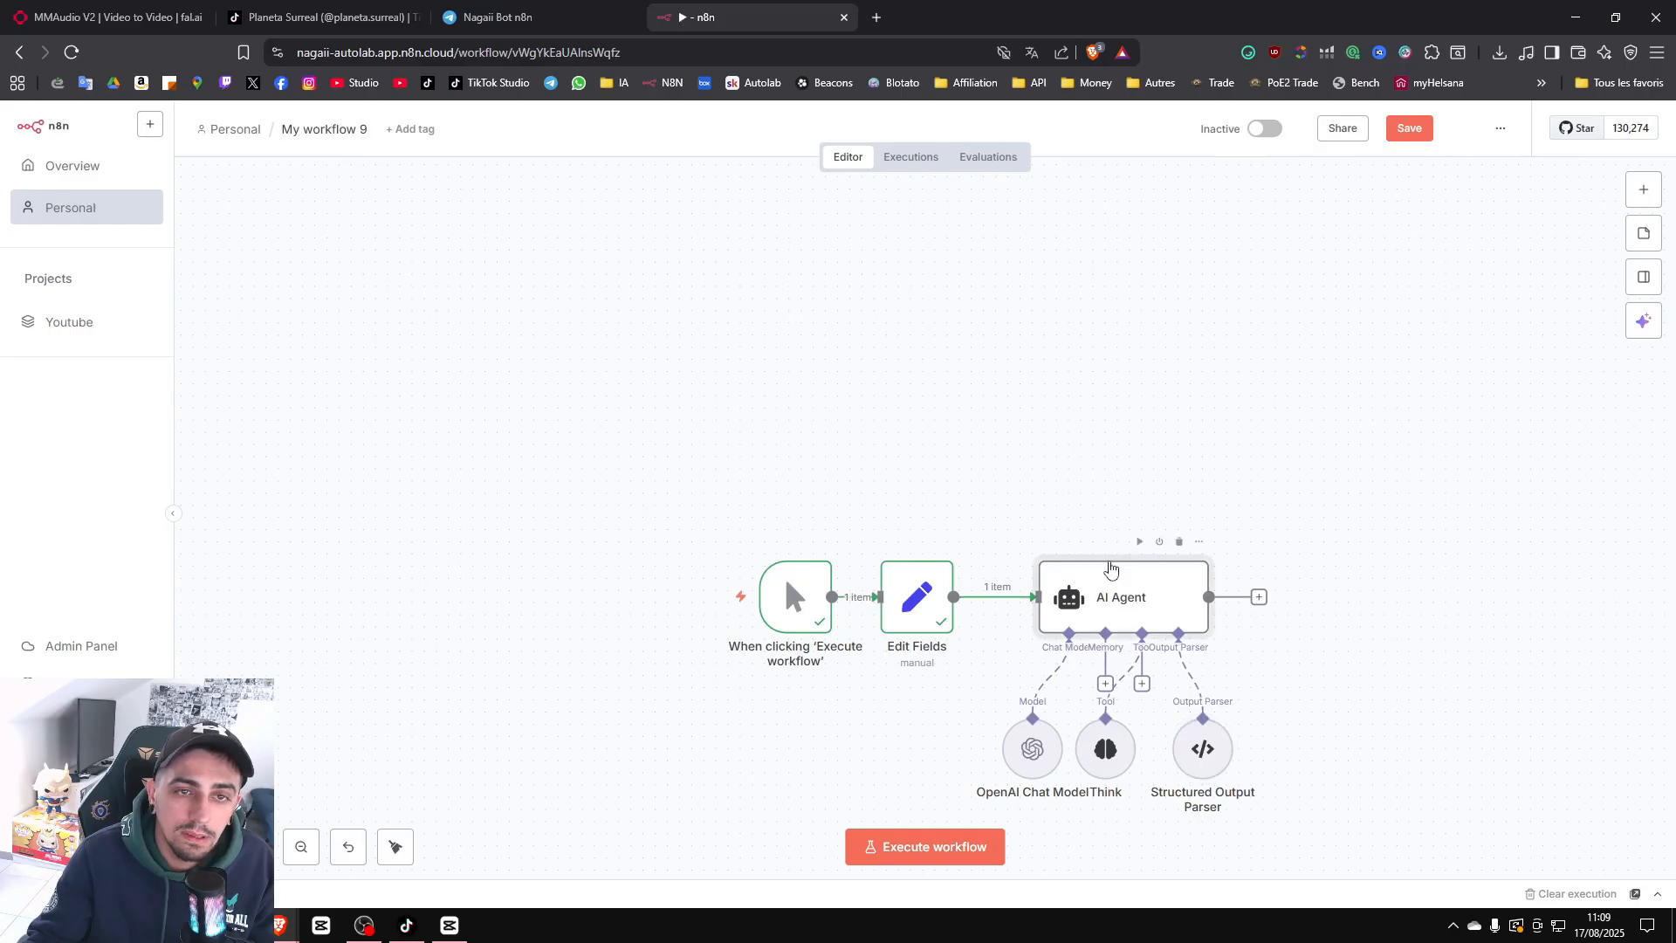
Execute the AI Agent node and view its generated output as a schema.
{"action": "double_click", "coordinate": [1107, 569]}
{"action": "left_click", "coordinate": [1017, 159]}
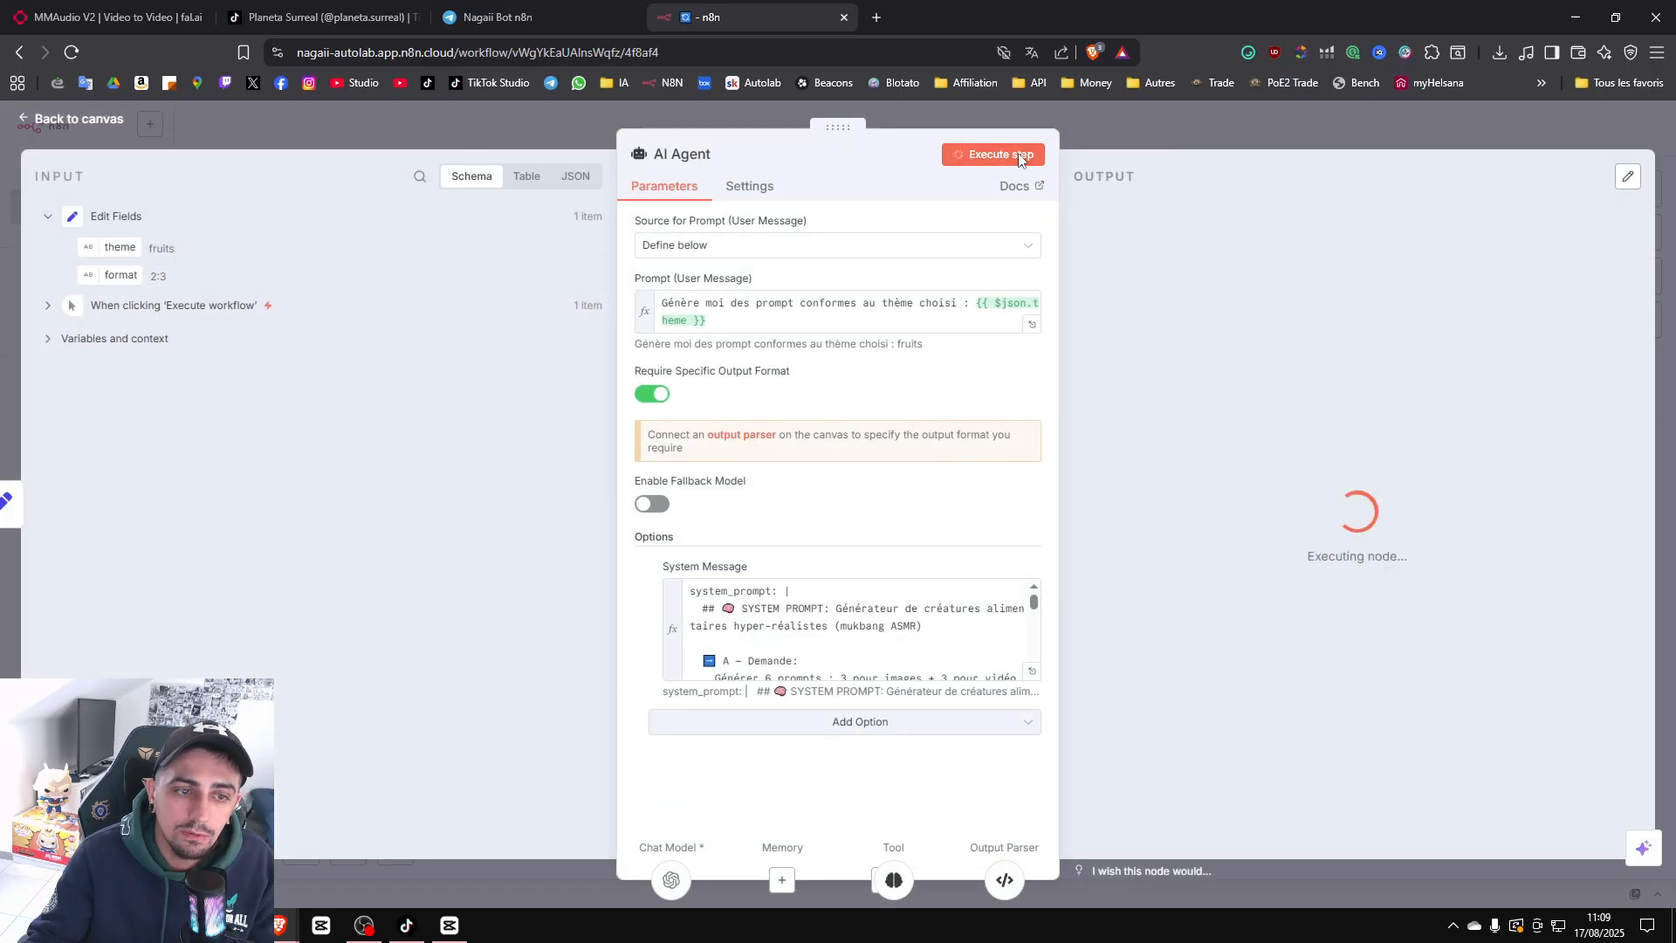
{"action": "left_click", "coordinate": [1118, 139]}
{"action": "scroll", "coordinate": [1310, 673], "scroll_direction": "right", "scroll_amount": 3}
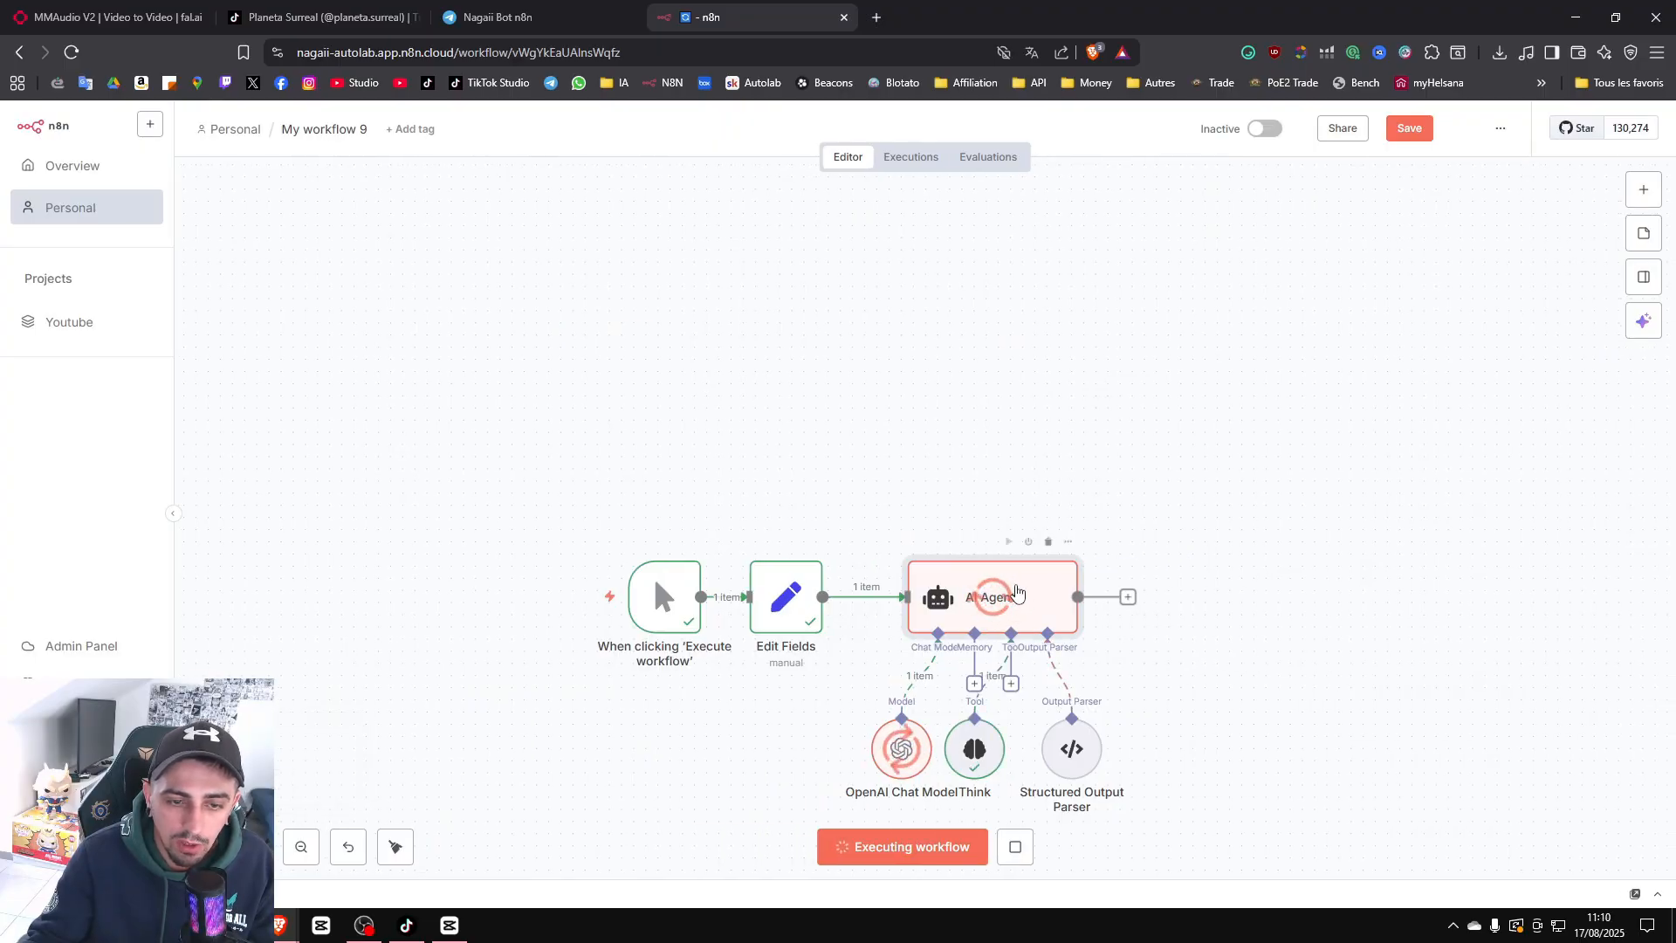
{"action": "double_click", "coordinate": [1021, 608]}
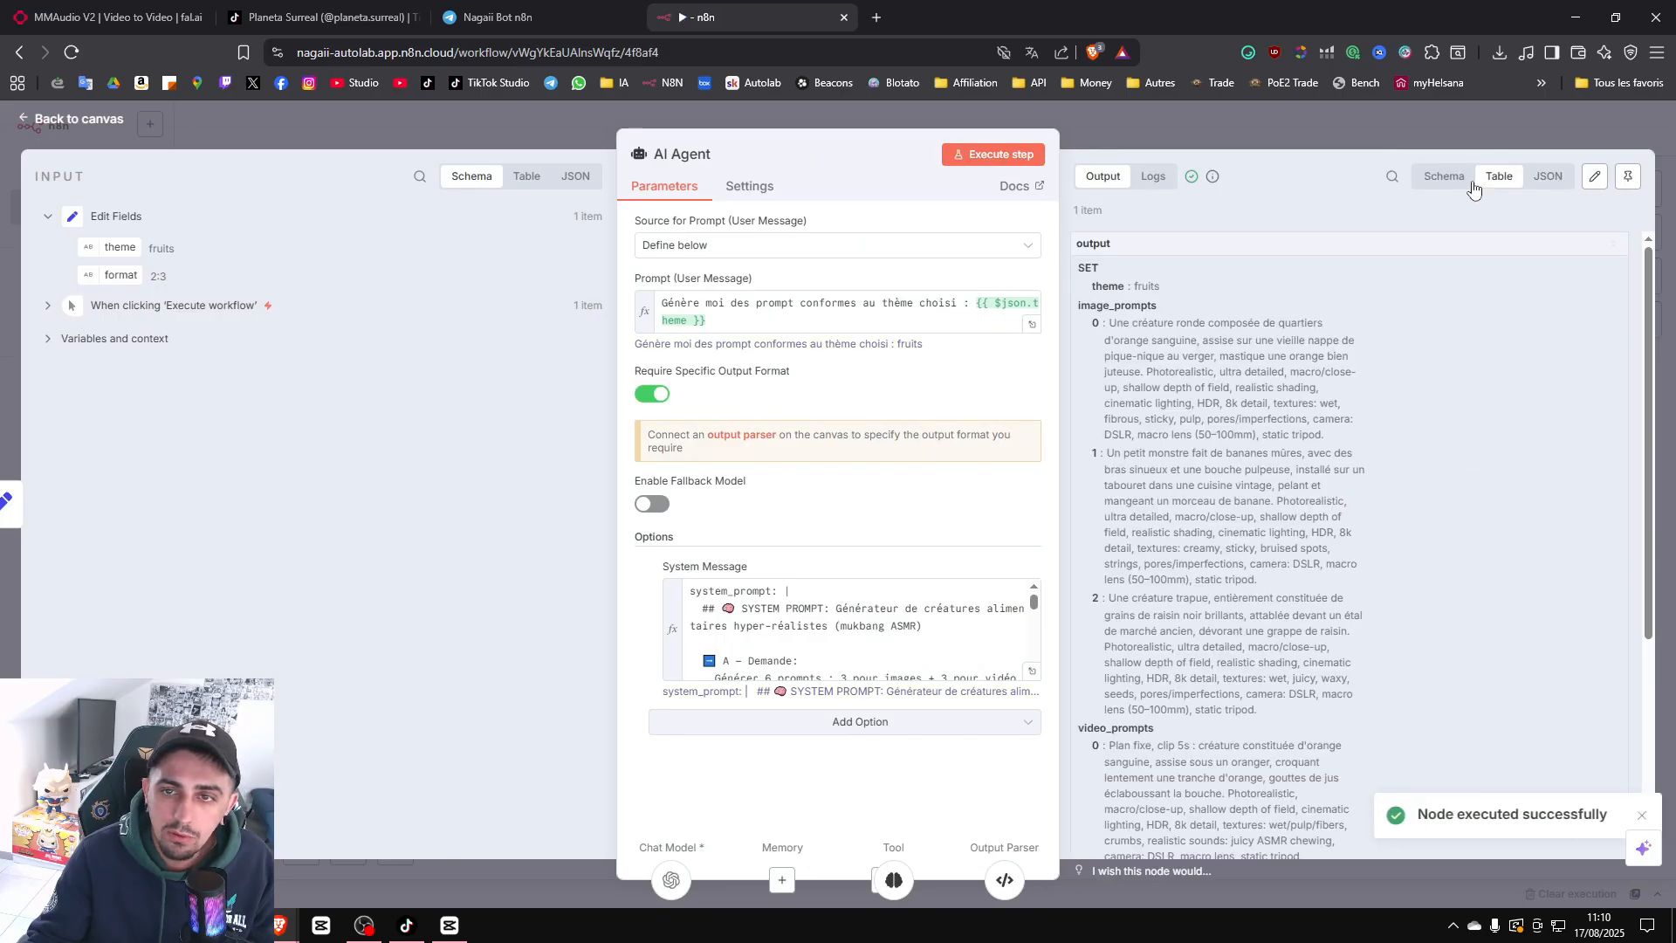
{"action": "left_click", "coordinate": [1438, 178]}
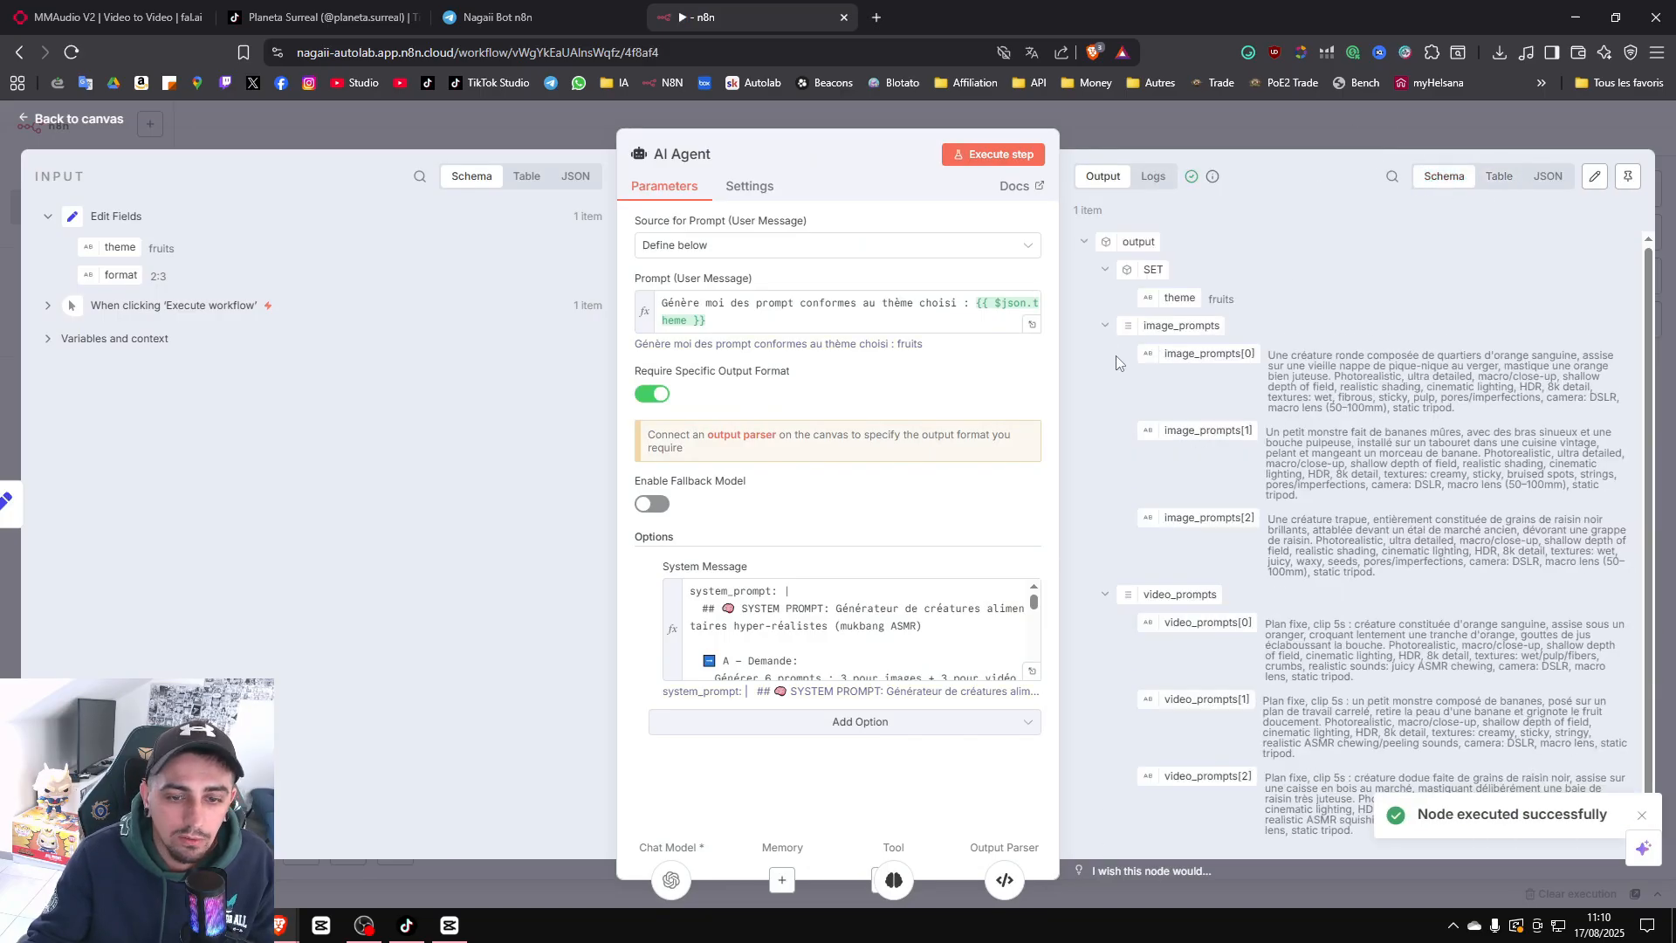
{"action": "scroll", "coordinate": [1116, 355], "scroll_direction": "down", "scroll_amount": 1}
{"action": "scroll", "coordinate": [1161, 340], "scroll_direction": "up", "scroll_amount": 1}
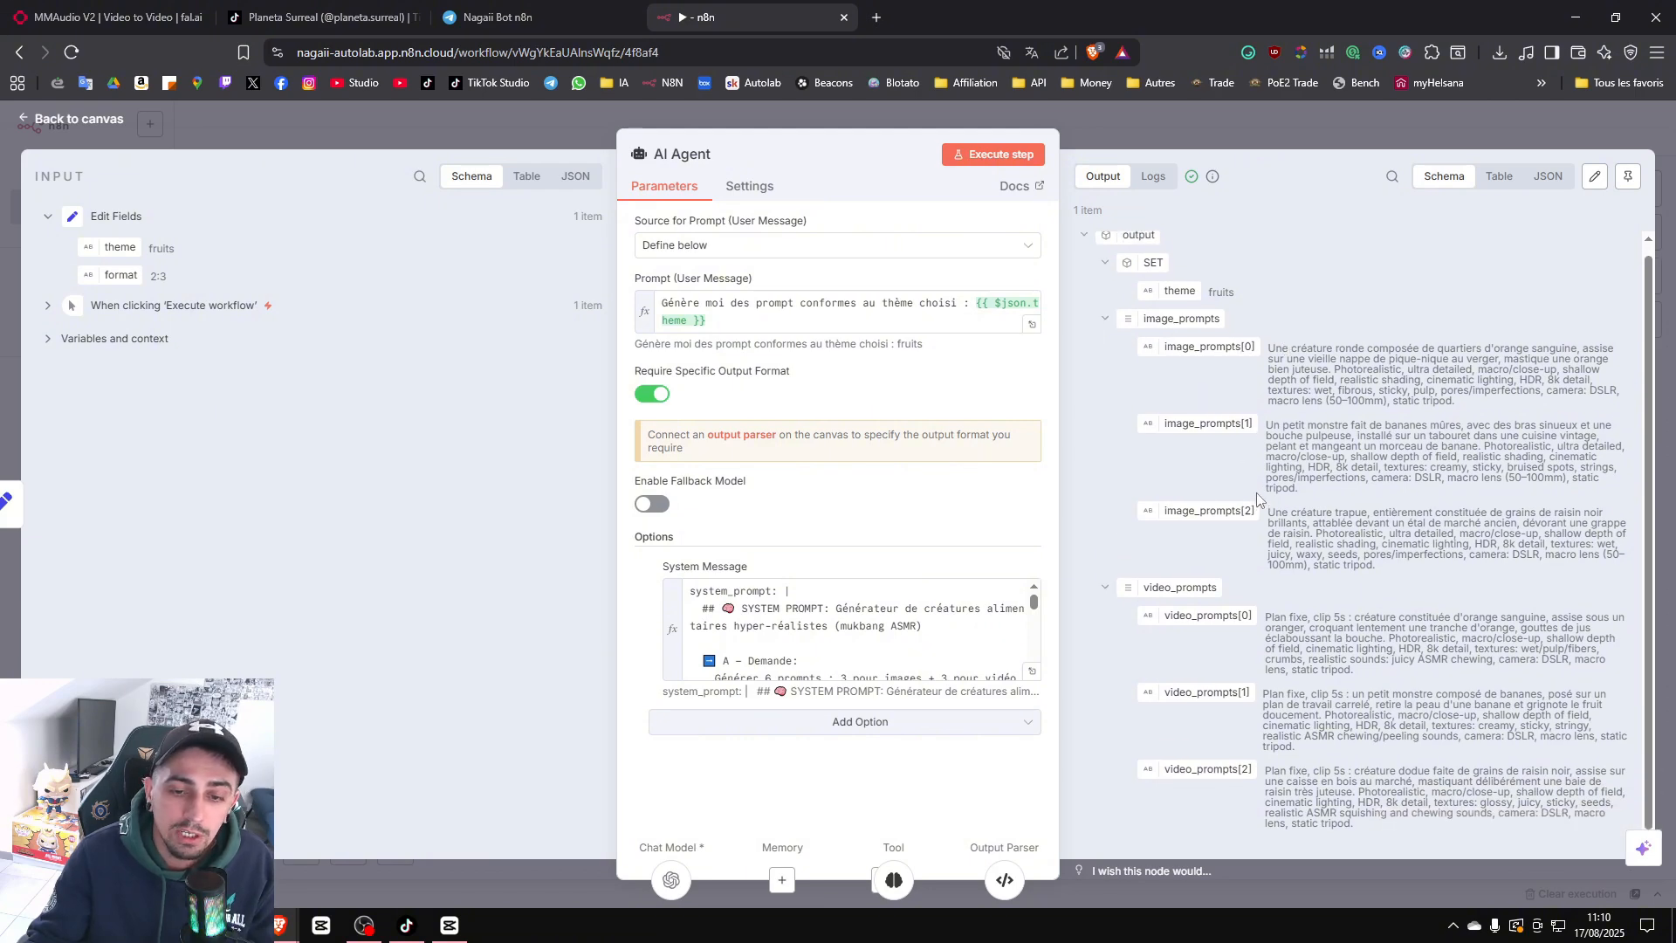
{"action": "scroll", "coordinate": [1270, 524], "scroll_direction": "down", "scroll_amount": 1}
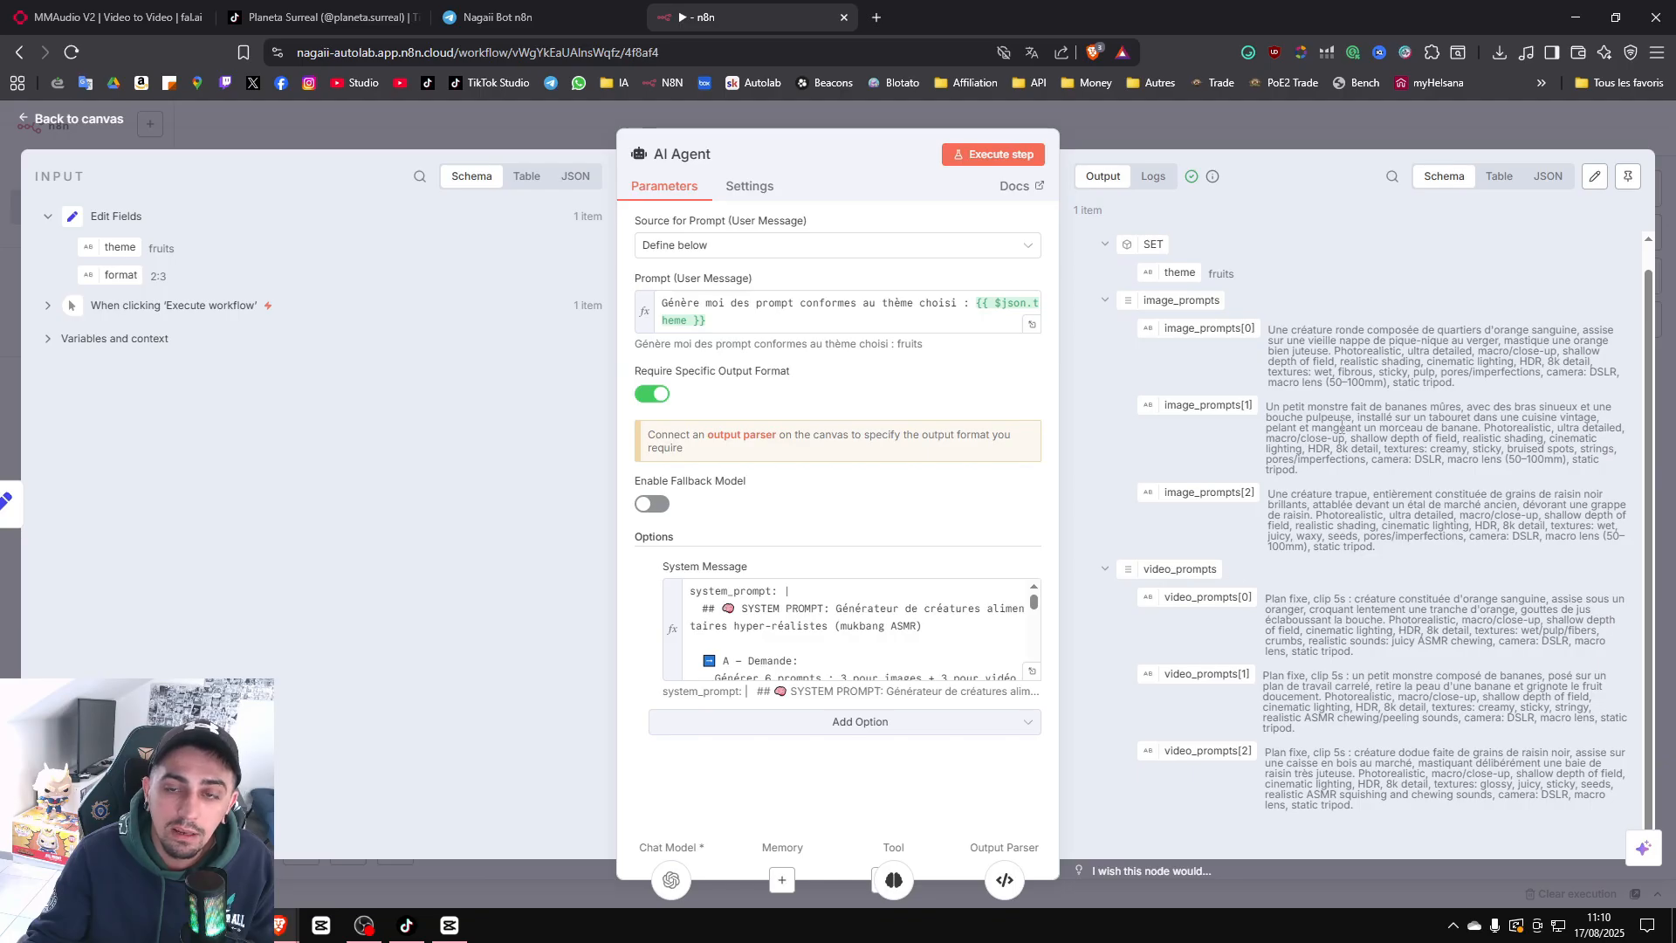
Read the generated image_prompts and video_prompts in the AI Agent's output as a table, and return to the canvas.
{"action": "left_click", "coordinate": [1497, 178]}
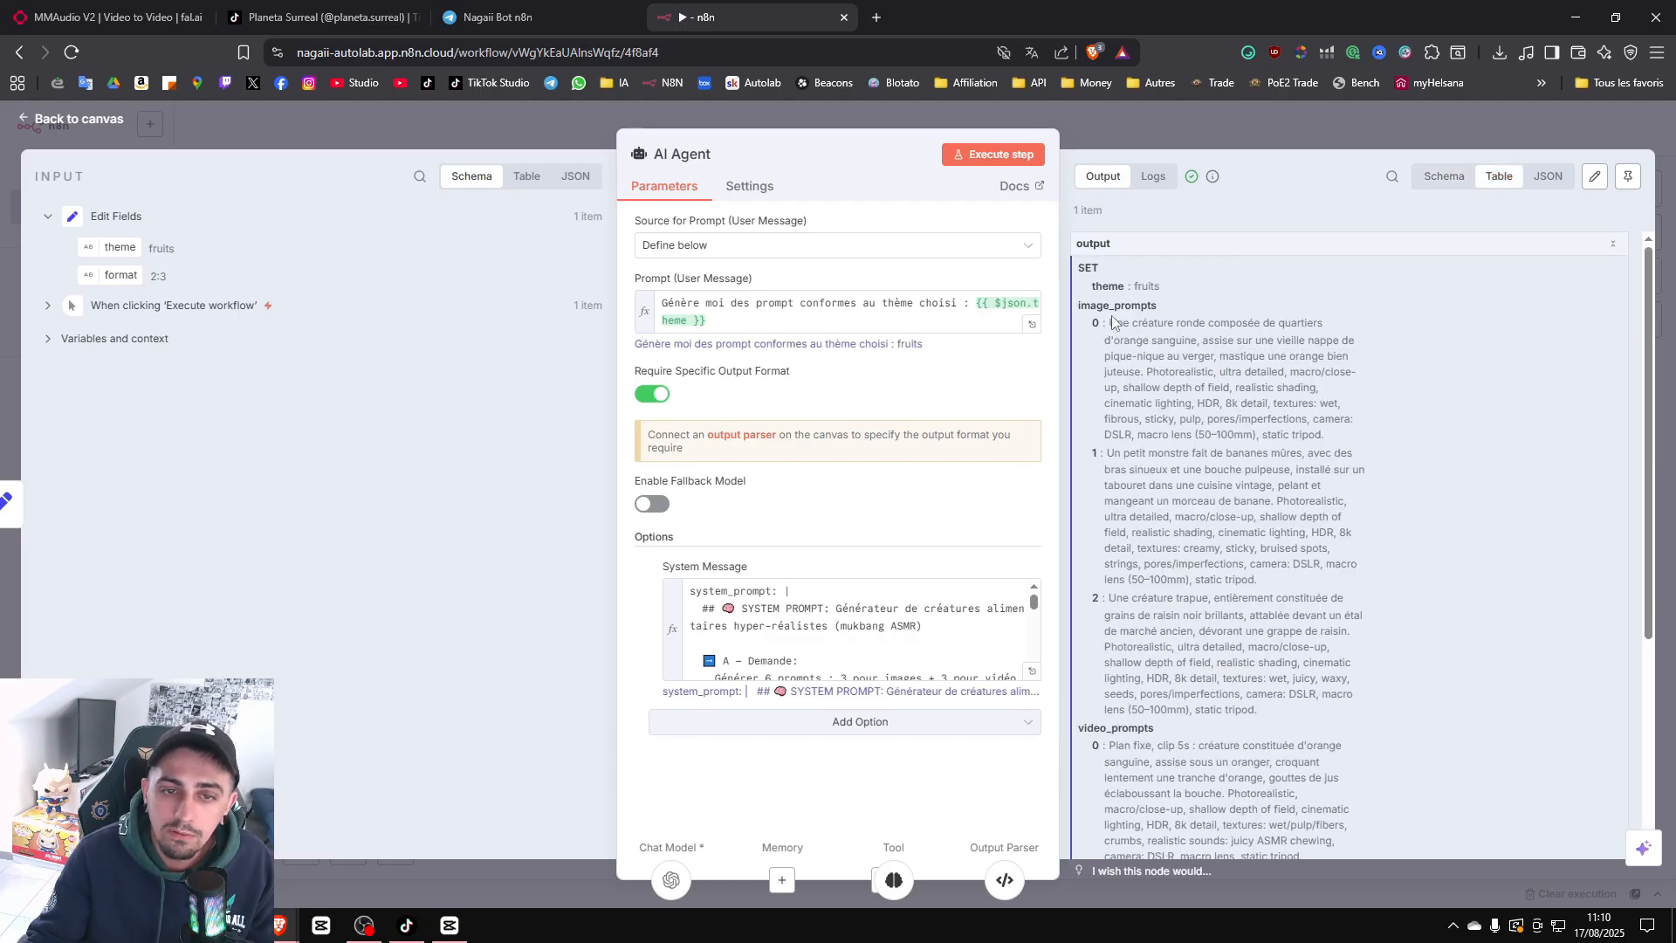
{"action": "left_click_drag", "start_coordinate": [1109, 323], "coordinate": [1333, 445]}
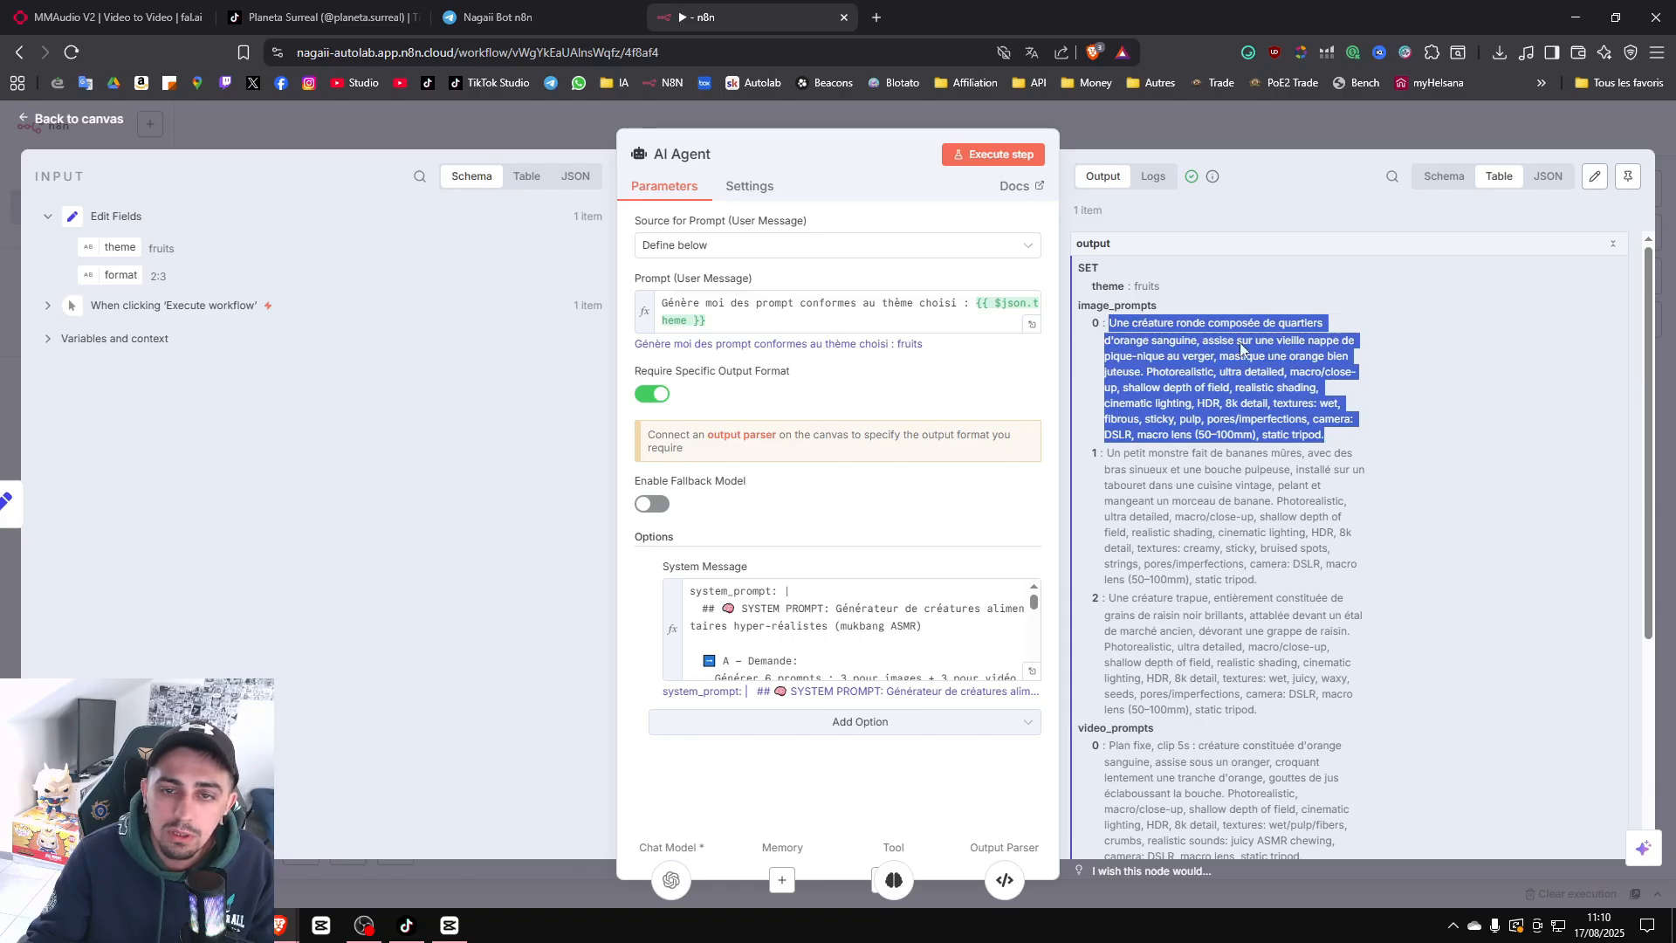
{"action": "left_click", "coordinate": [1124, 469]}
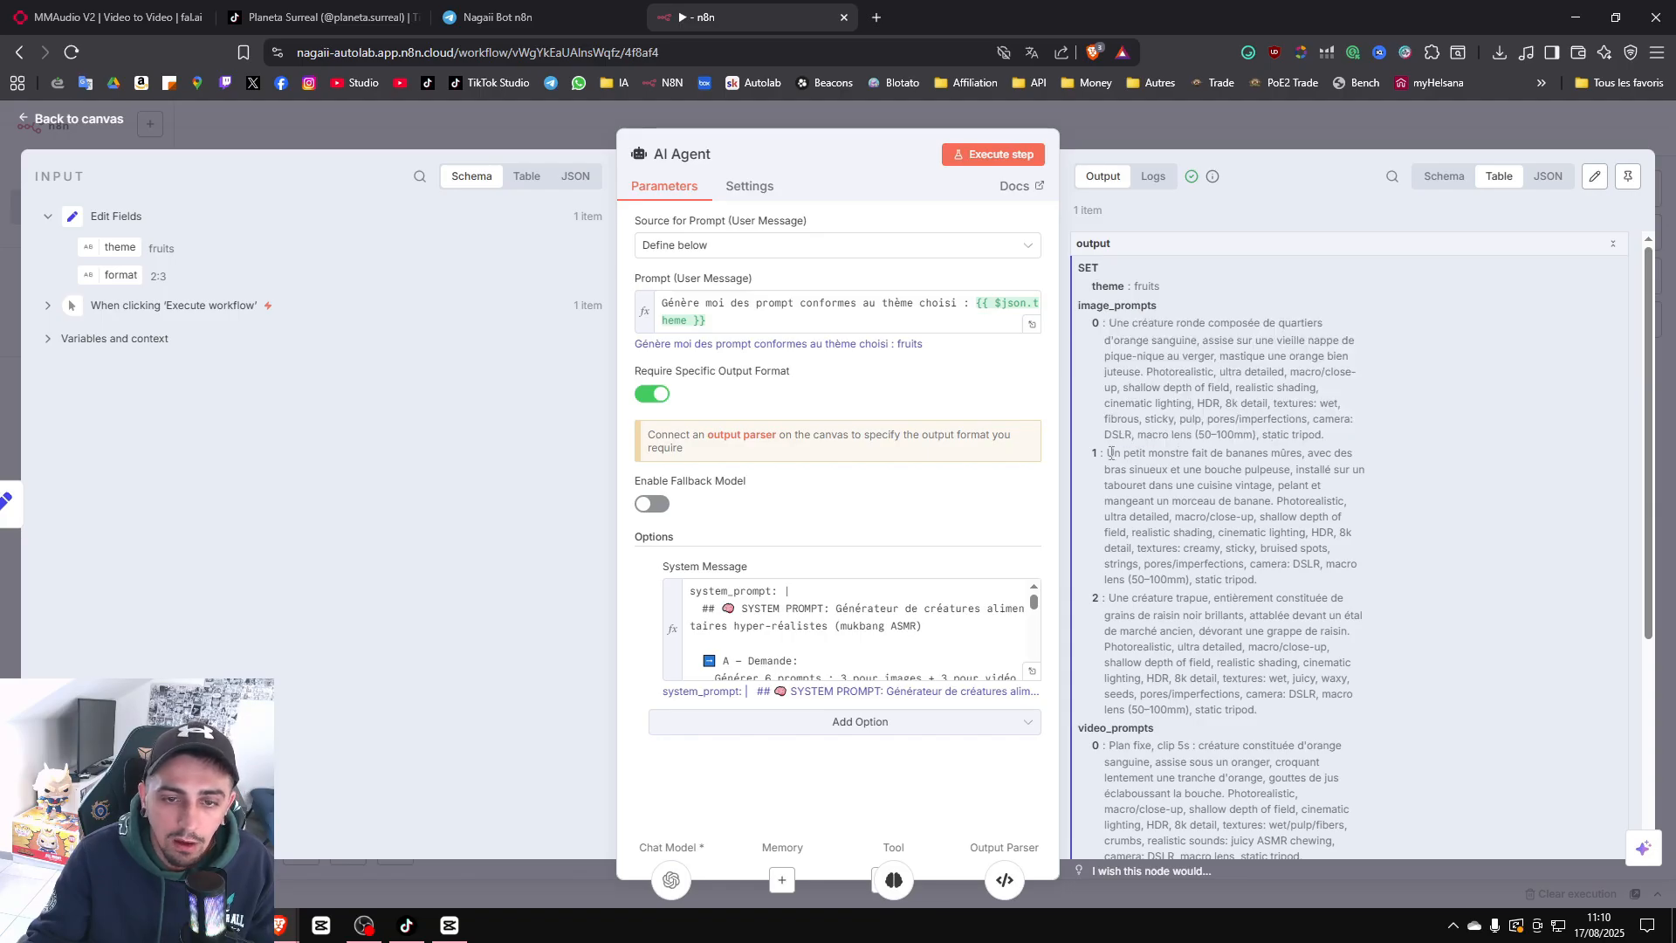
{"action": "left_click_drag", "start_coordinate": [1111, 453], "coordinate": [1260, 470]}
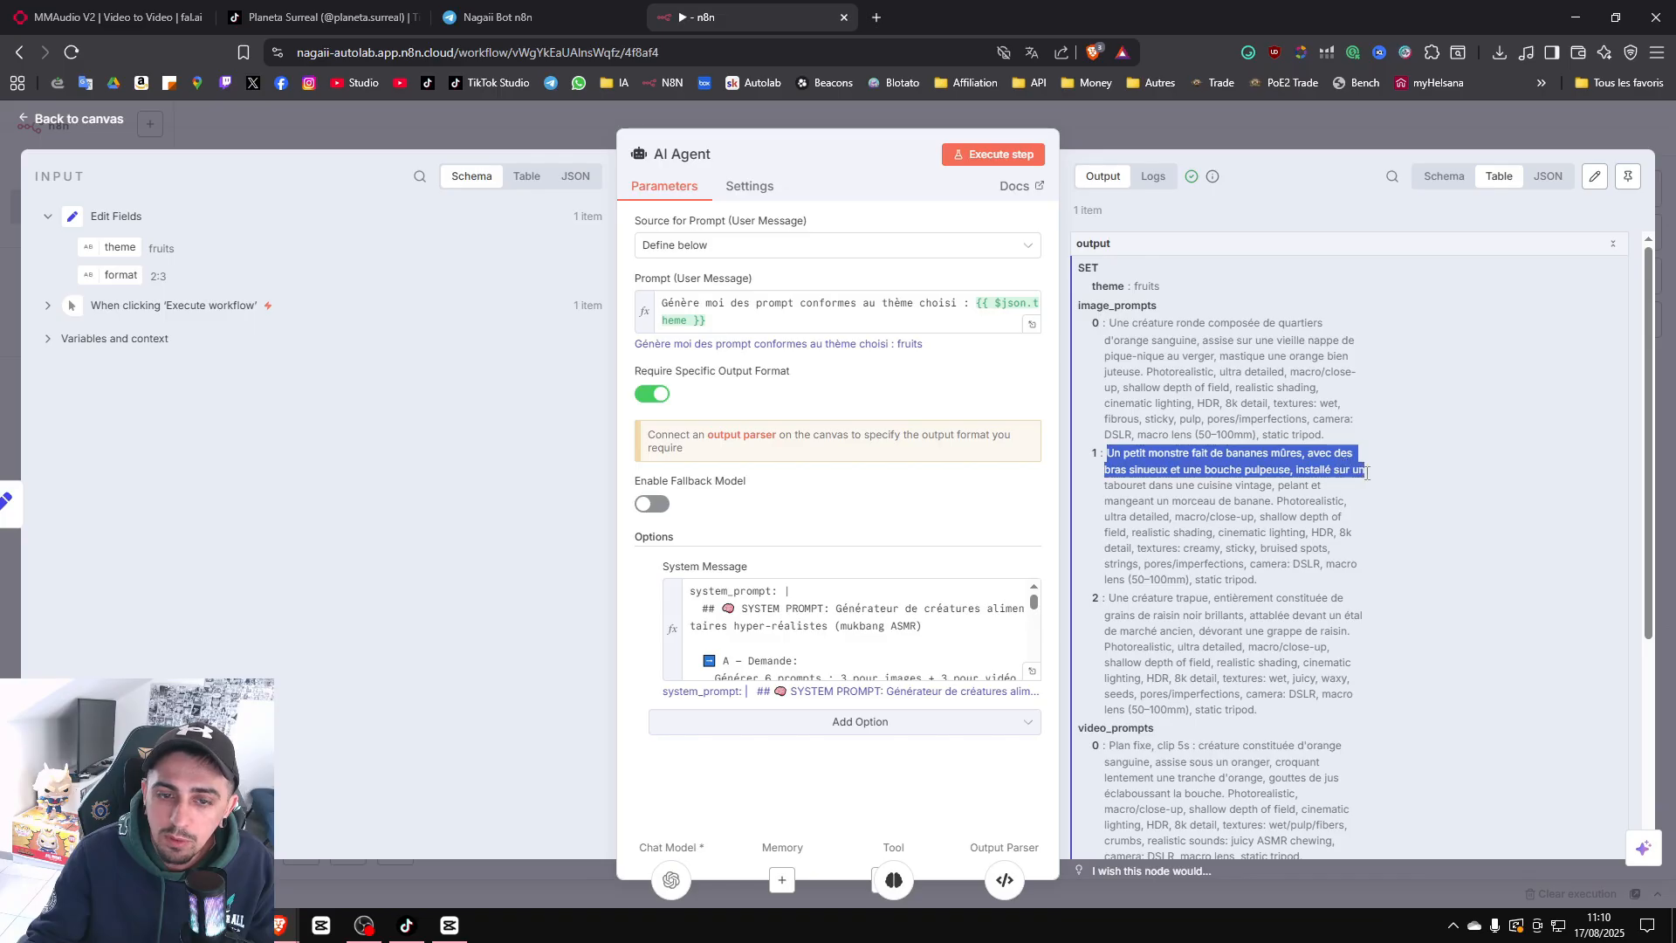
{"action": "left_click_drag", "start_coordinate": [1367, 472], "coordinate": [1374, 489]}
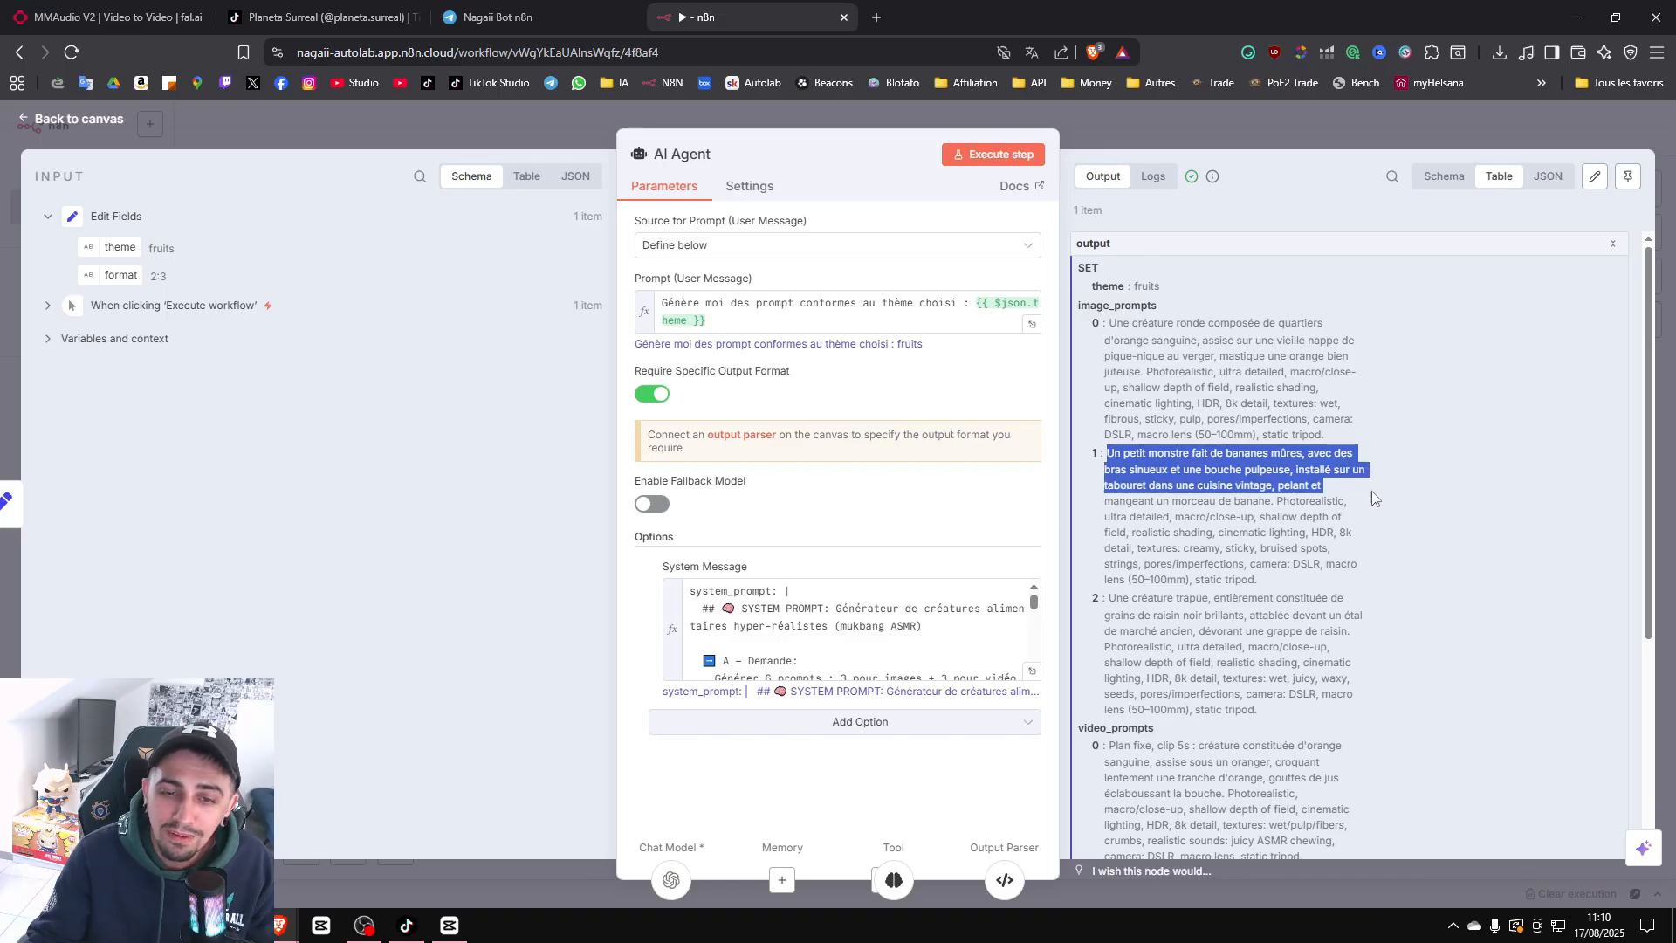
{"action": "left_click_drag", "start_coordinate": [1372, 492], "coordinate": [1374, 495]}
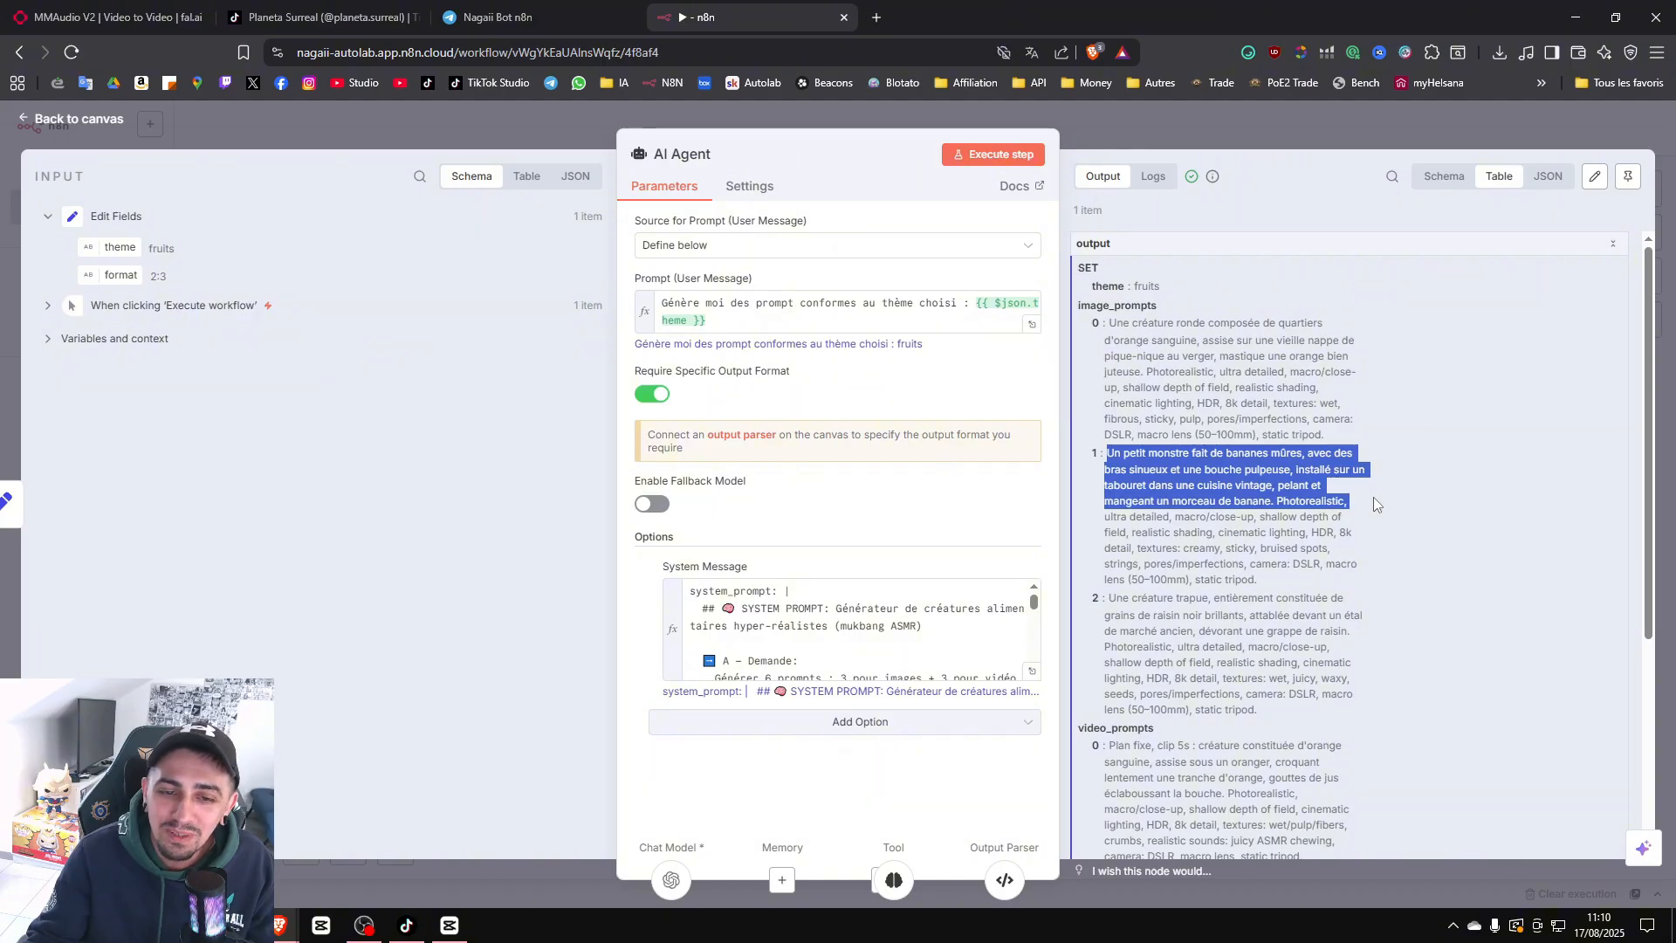
{"action": "left_click", "coordinate": [1476, 611]}
{"action": "scroll", "coordinate": [1233, 580], "scroll_direction": "down", "scroll_amount": 1}
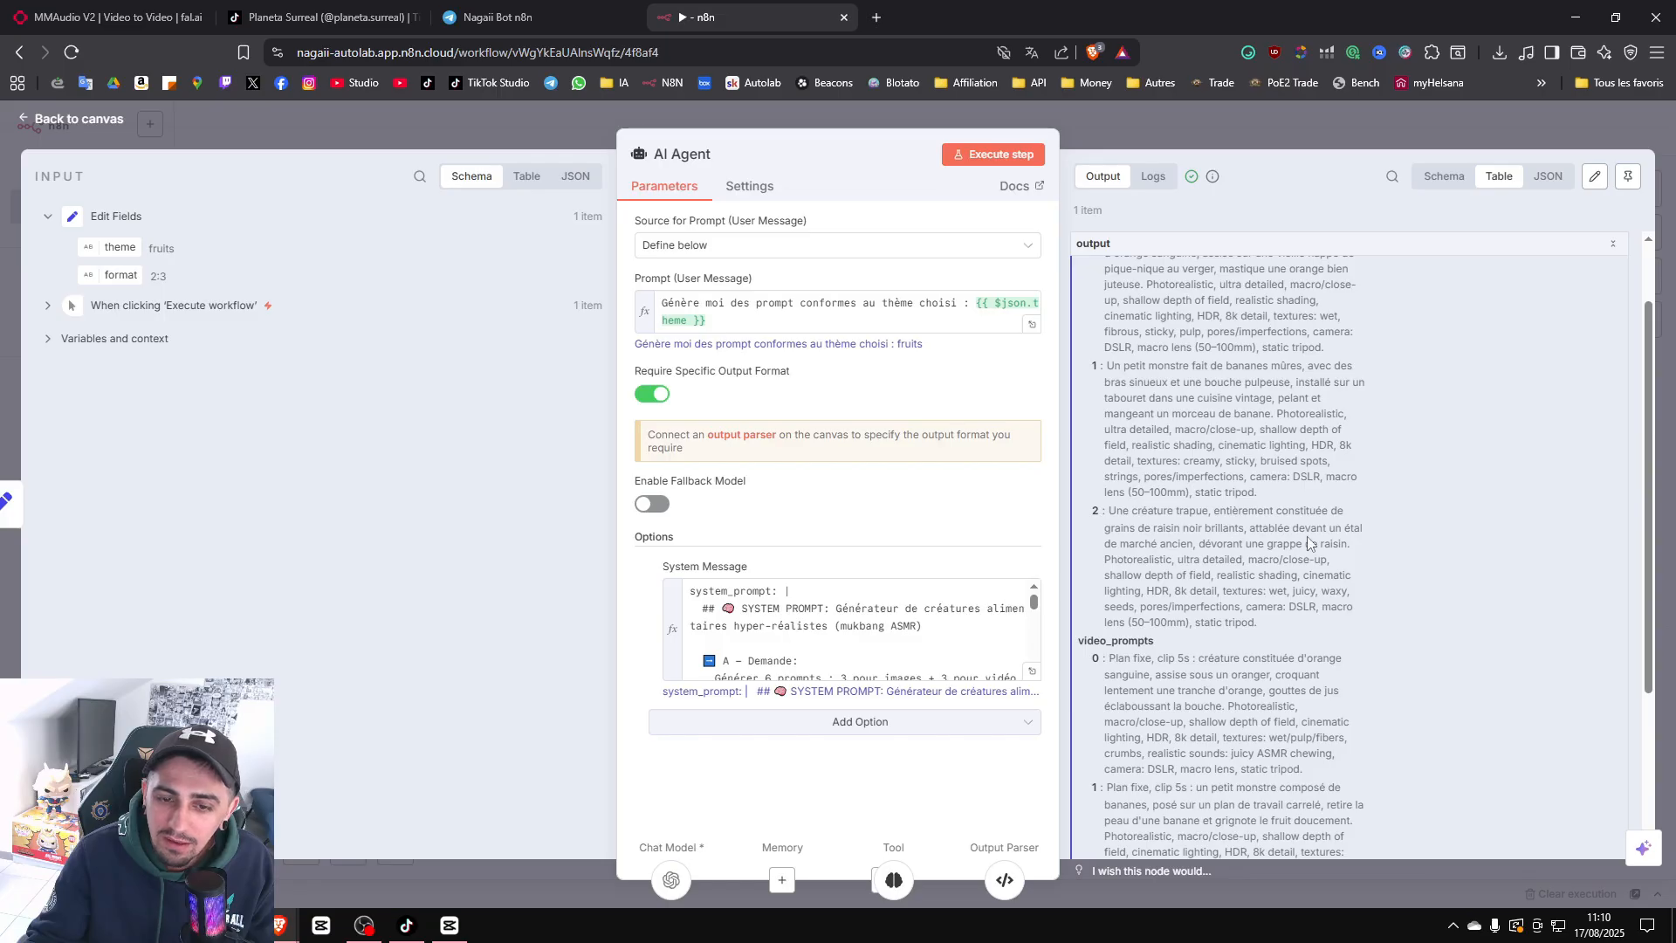
{"action": "scroll", "coordinate": [1222, 489], "scroll_direction": "down", "scroll_amount": 3}
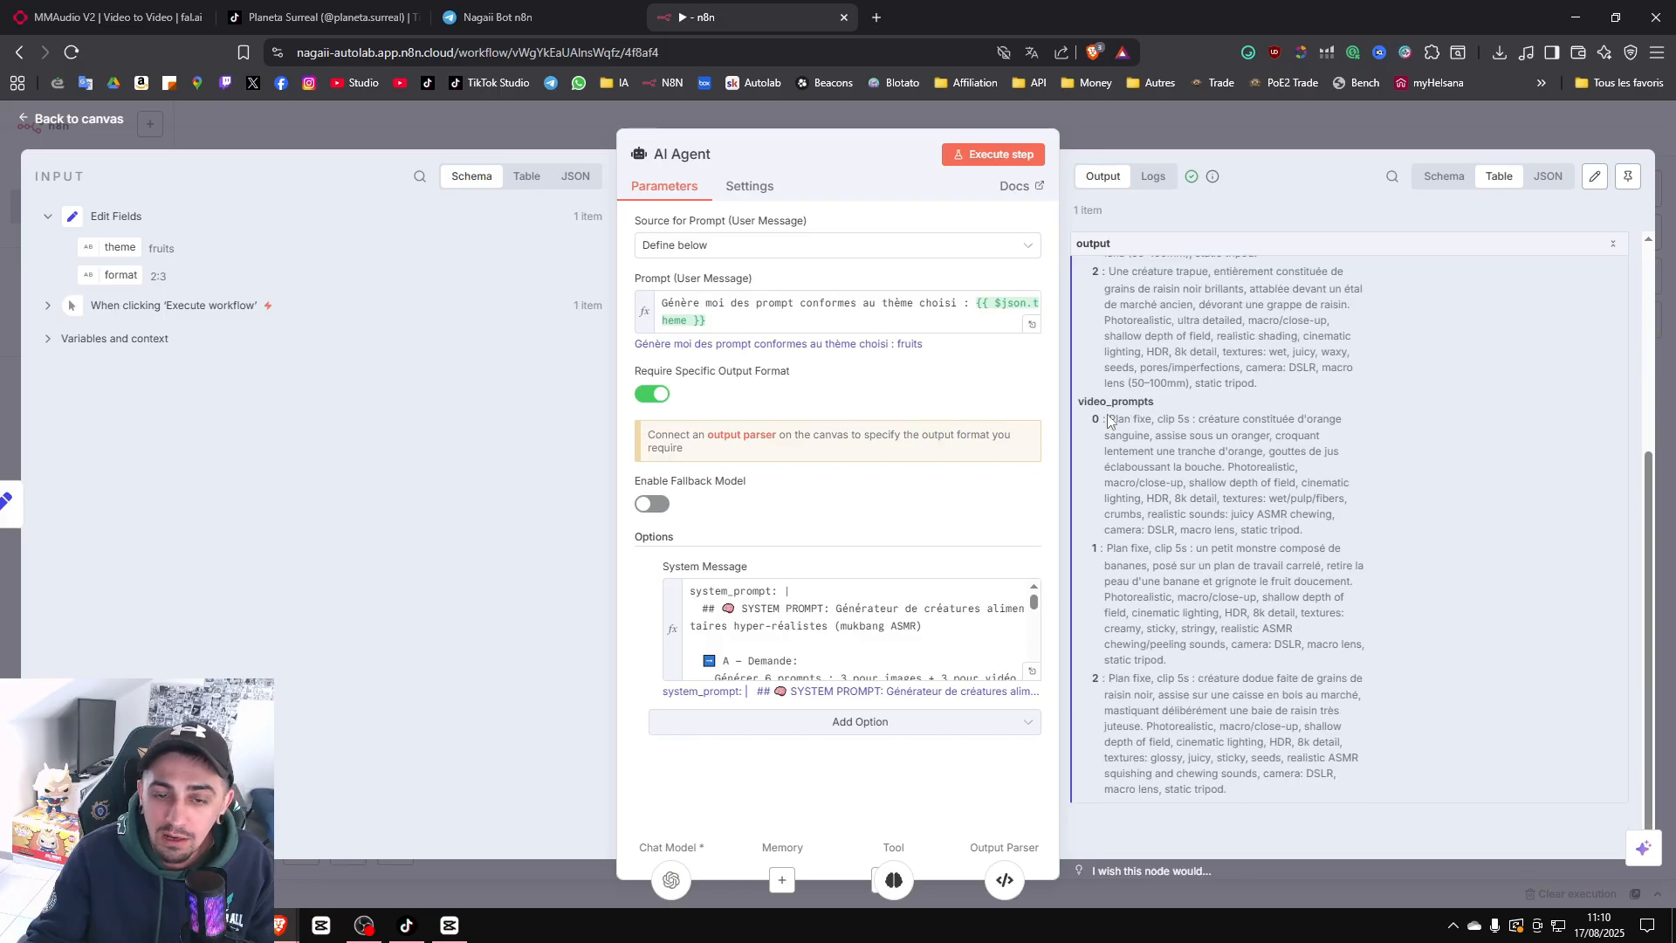
{"action": "left_click_drag", "start_coordinate": [1108, 419], "coordinate": [1213, 531]}
{"action": "left_click", "coordinate": [1254, 461]}
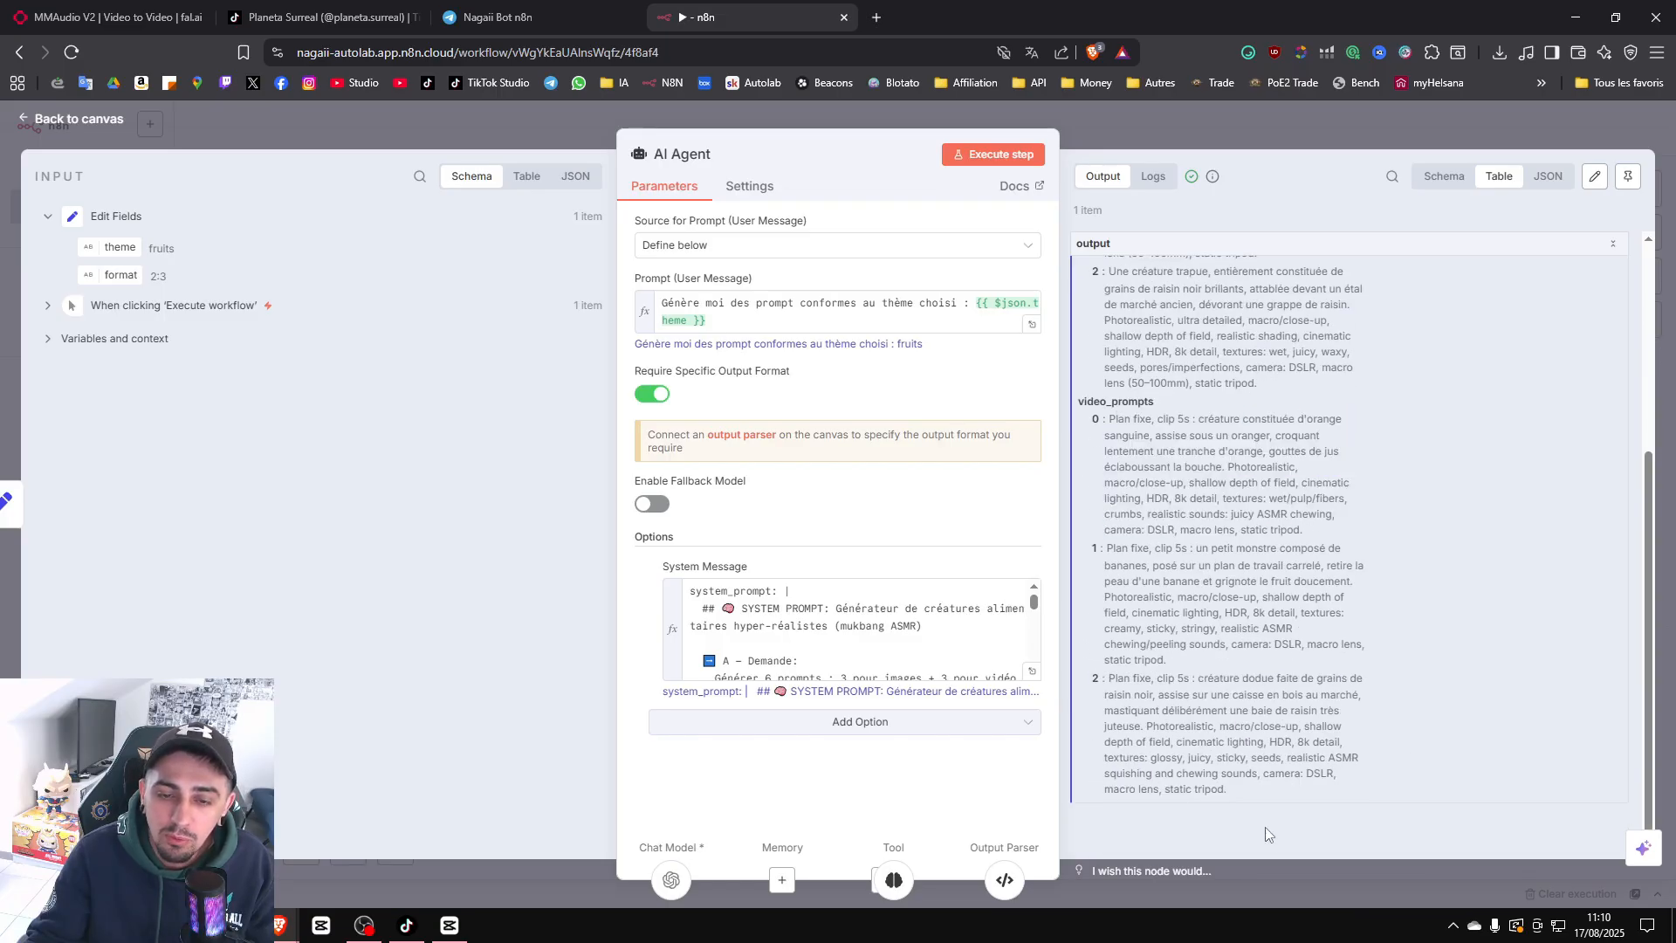
{"action": "left_click", "coordinate": [1334, 145]}
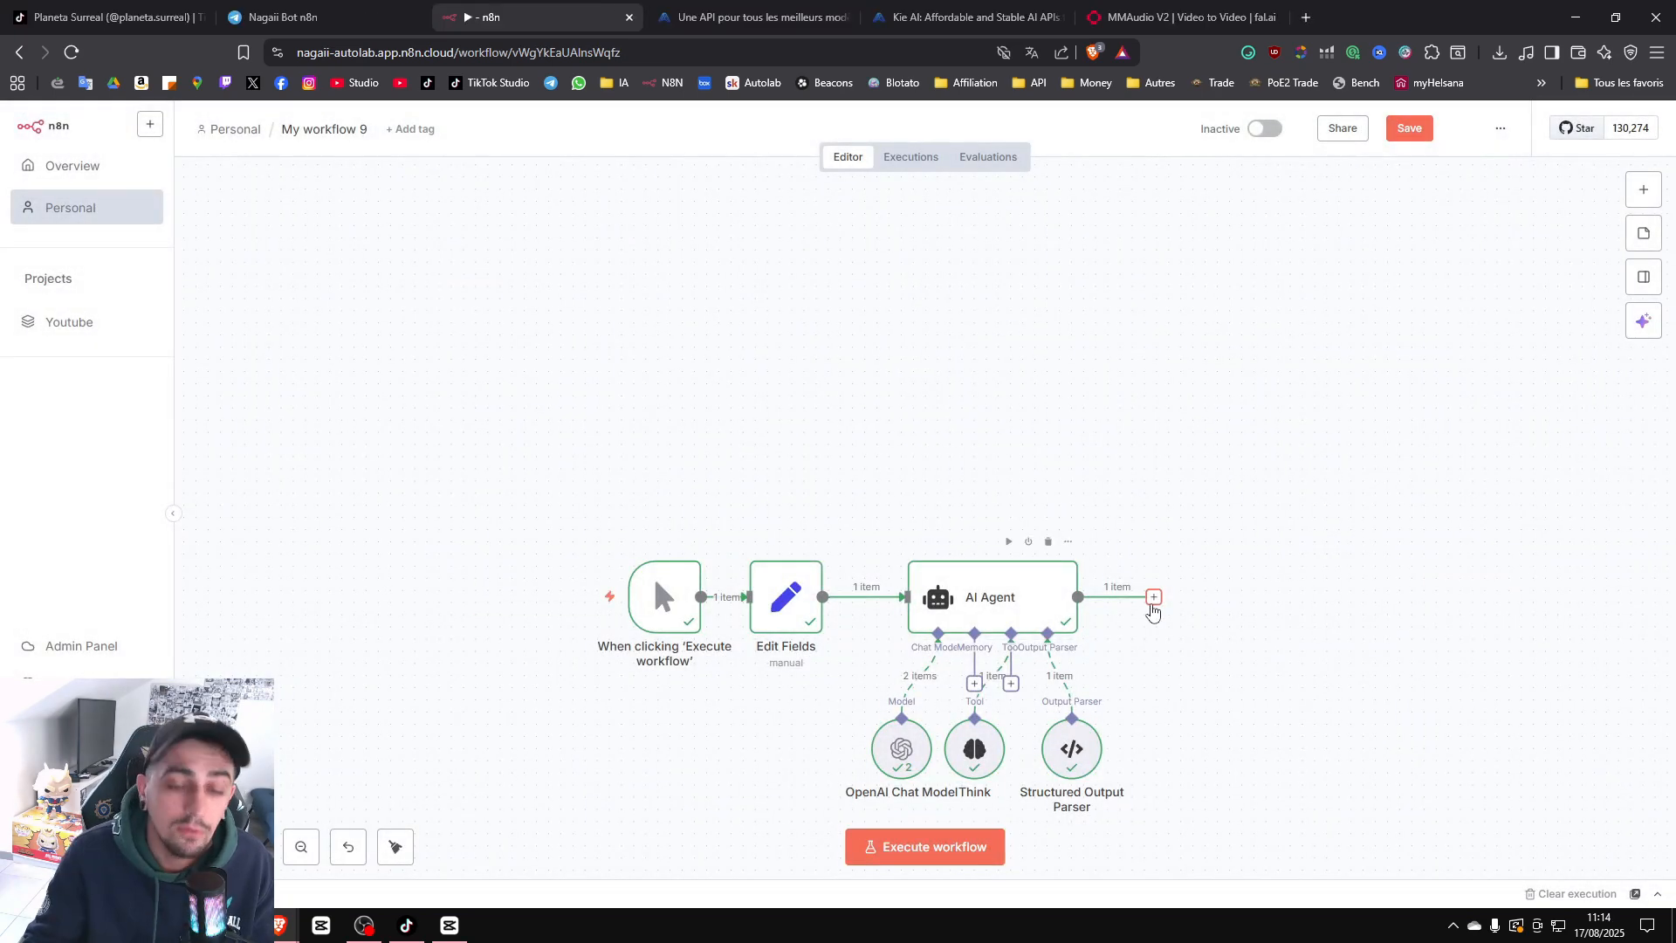
Add a Split Out node after the AI Agent for output.image_prompts and output.video_prompts, execute it, and show its output as a schema.
{"action": "left_click", "coordinate": [1154, 597]}
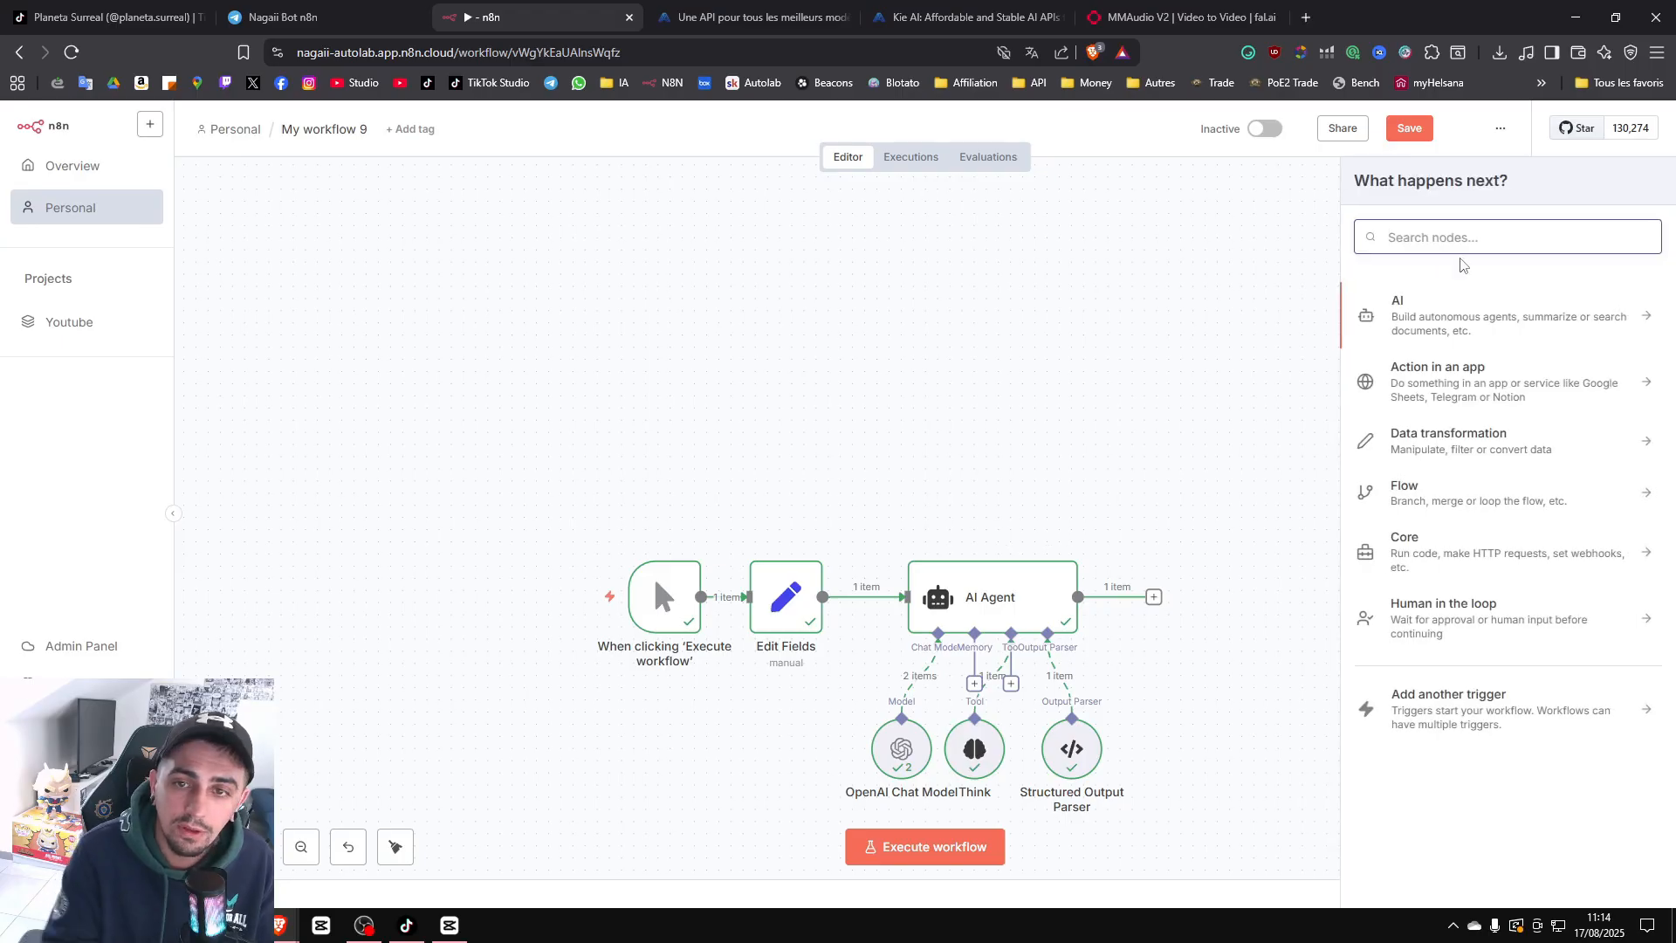
{"action": "type", "text": "splt"}
{"action": "left_click", "coordinate": [1426, 313]}
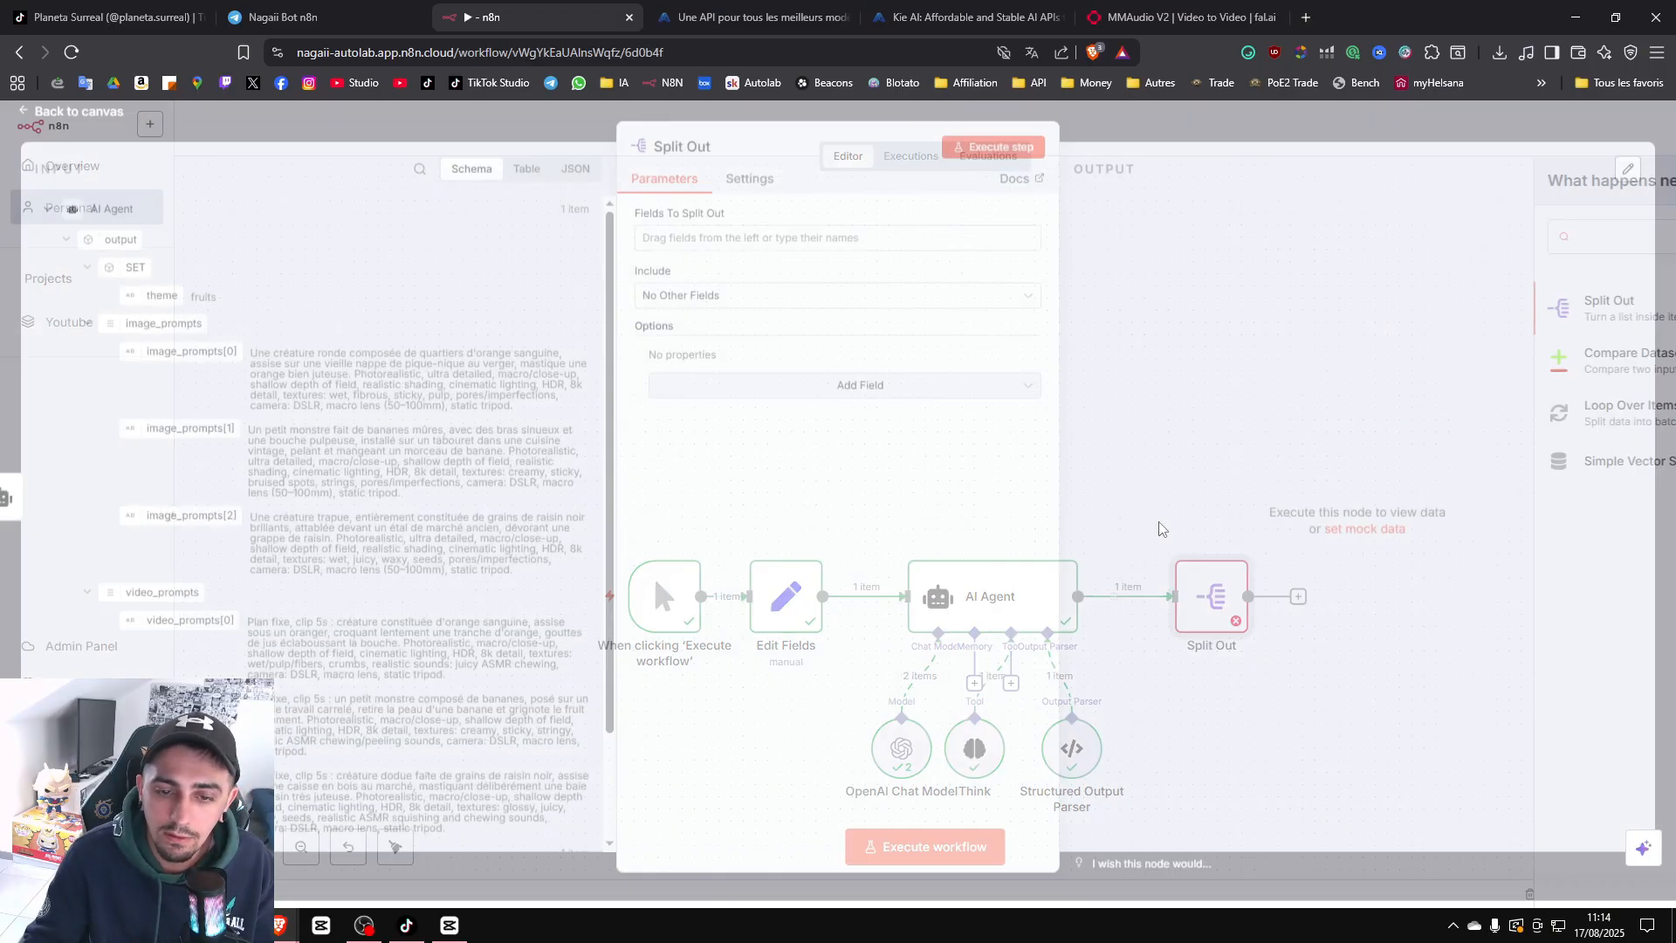
{"action": "left_click_drag", "start_coordinate": [166, 331], "coordinate": [777, 246]}
{"action": "left_click_drag", "start_coordinate": [165, 599], "coordinate": [857, 240]}
{"action": "left_click", "coordinate": [1004, 157]}
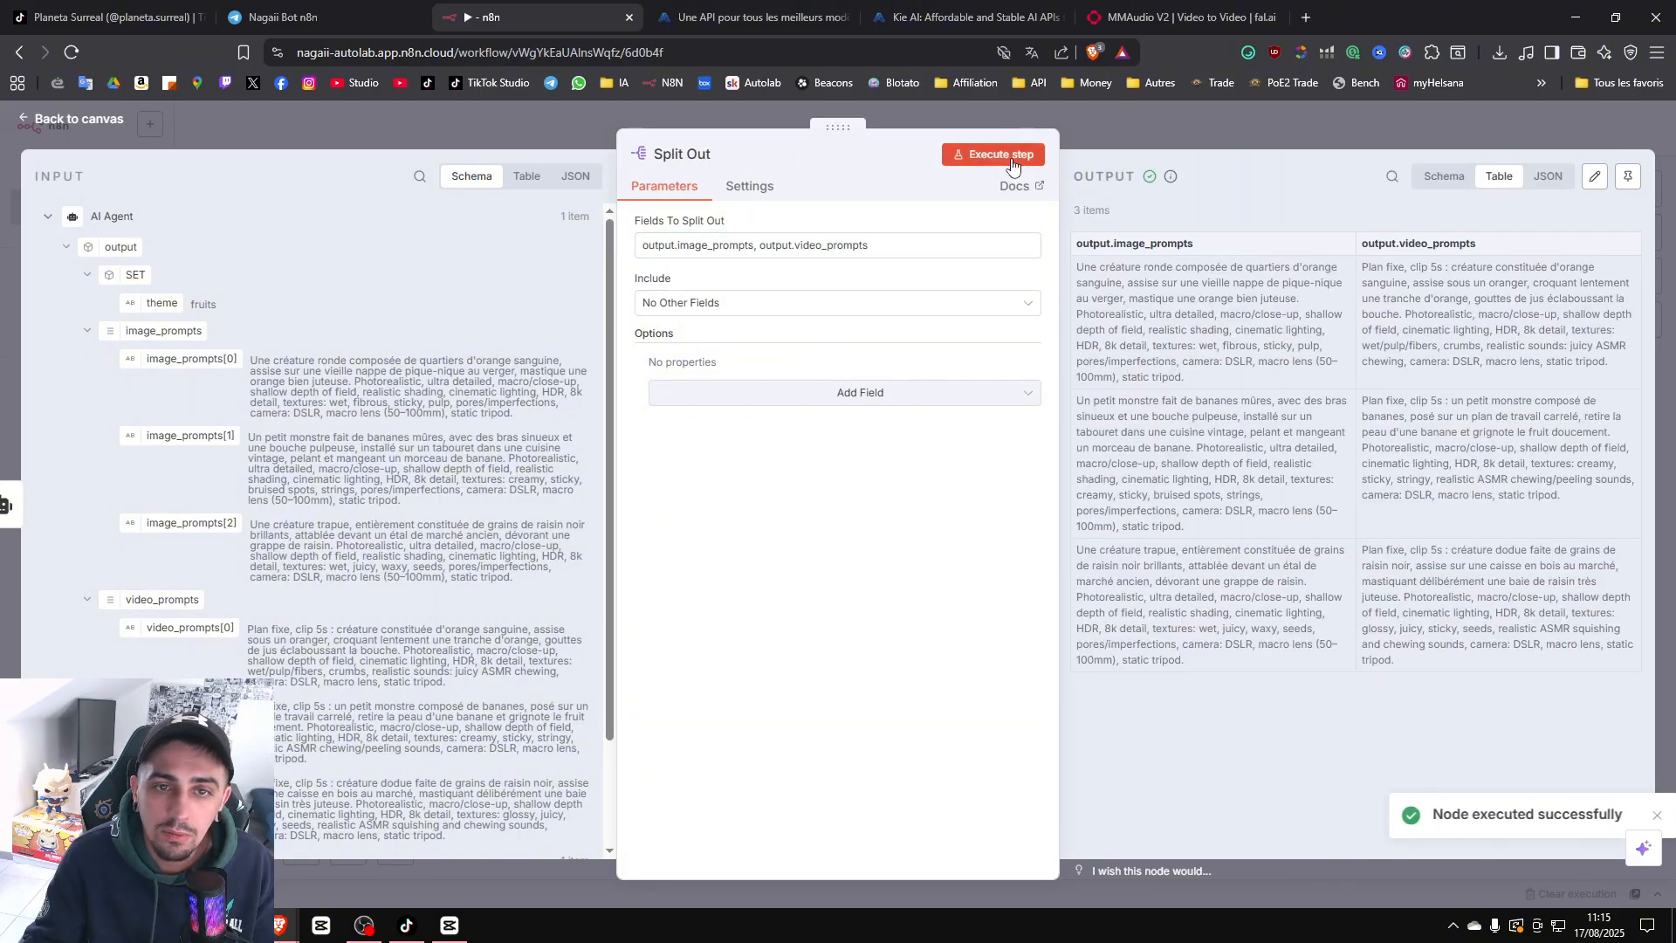
{"action": "left_click", "coordinate": [1437, 177]}
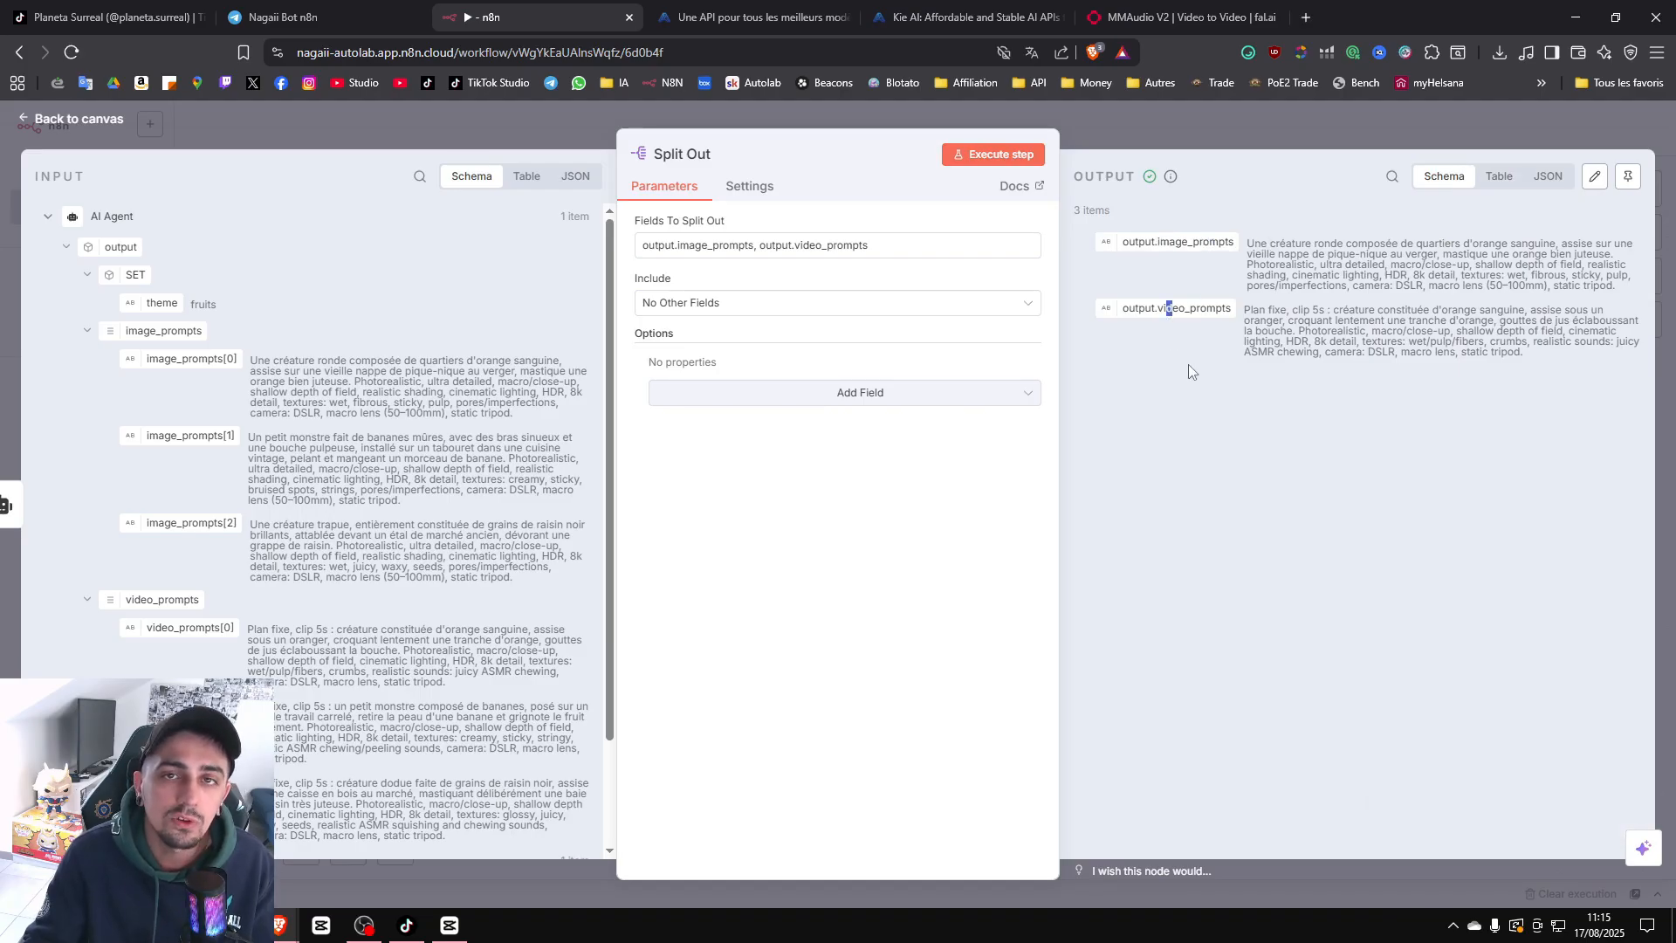
Switch to the Kie API home page and look through its AI Video API and AI Image API offerings.
{"action": "left_click", "coordinate": [1172, 390]}
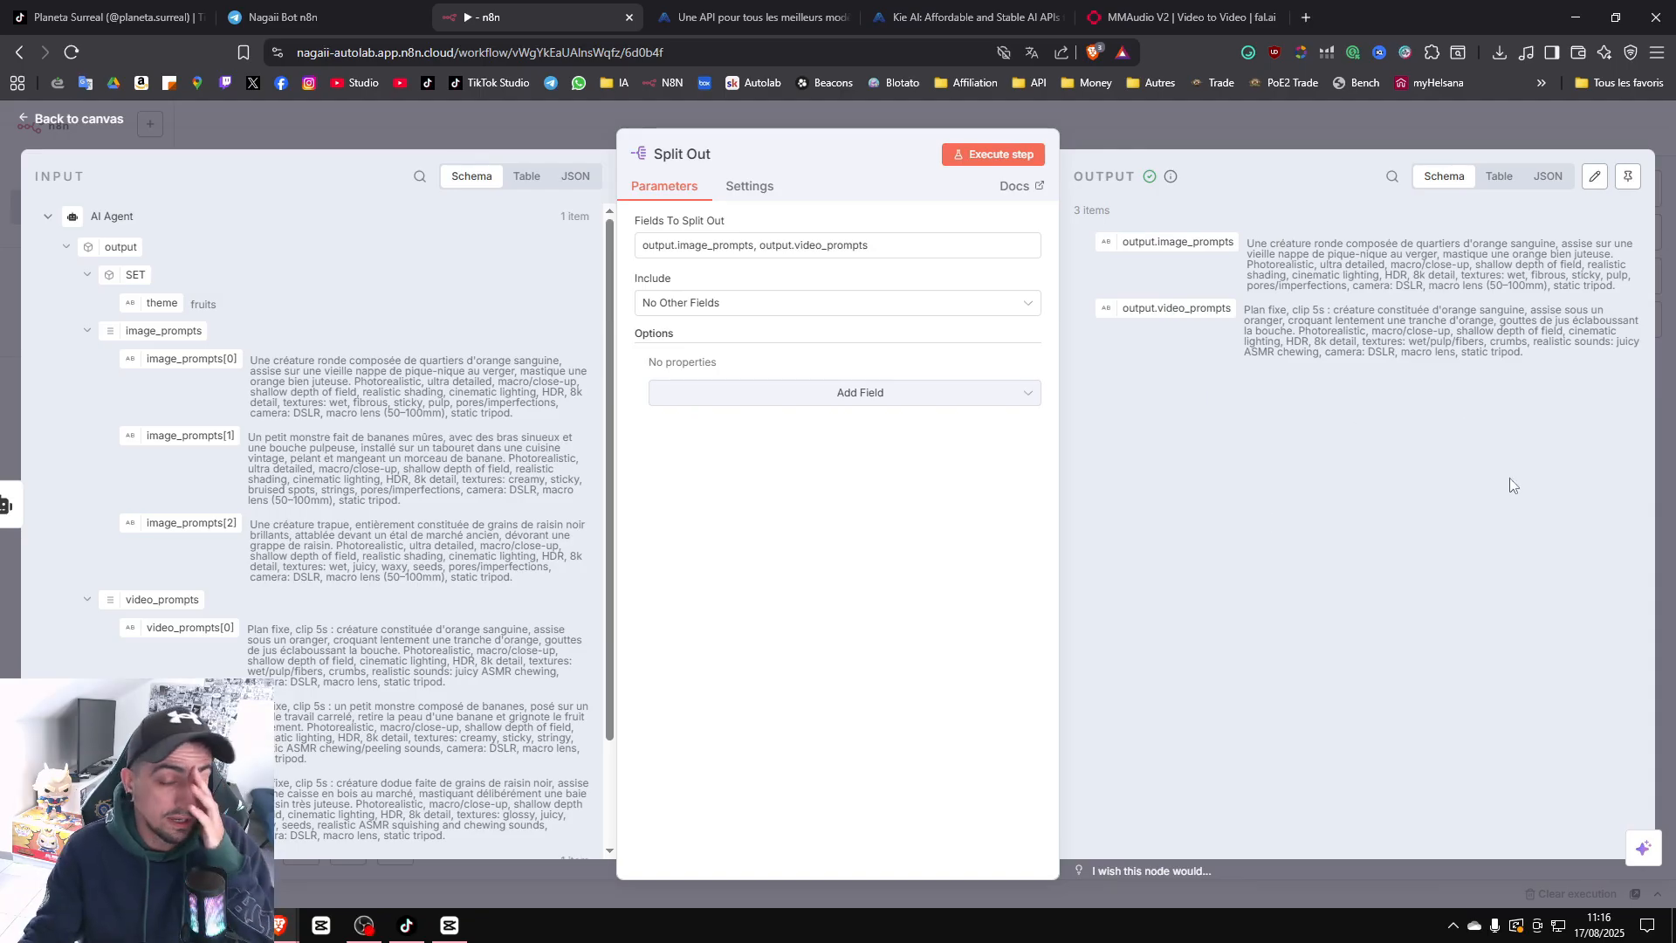
{"action": "left_click", "coordinate": [954, 15]}
{"action": "left_click", "coordinate": [765, 9]}
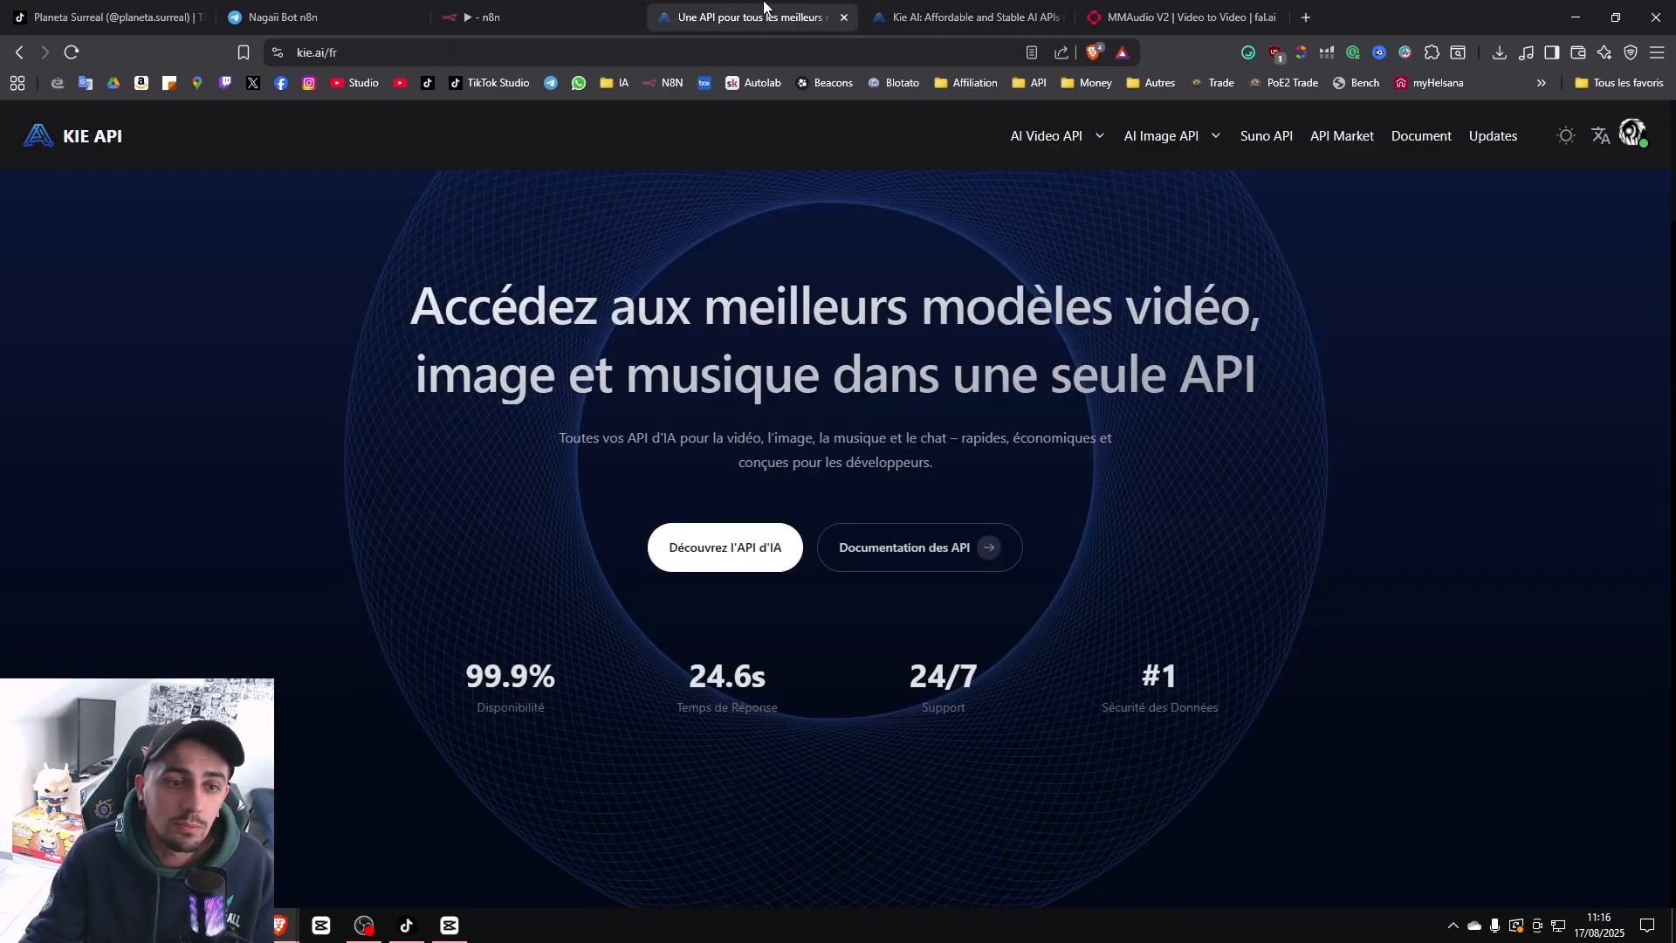
{"action": "mouse_move", "coordinate": [1066, 137]}
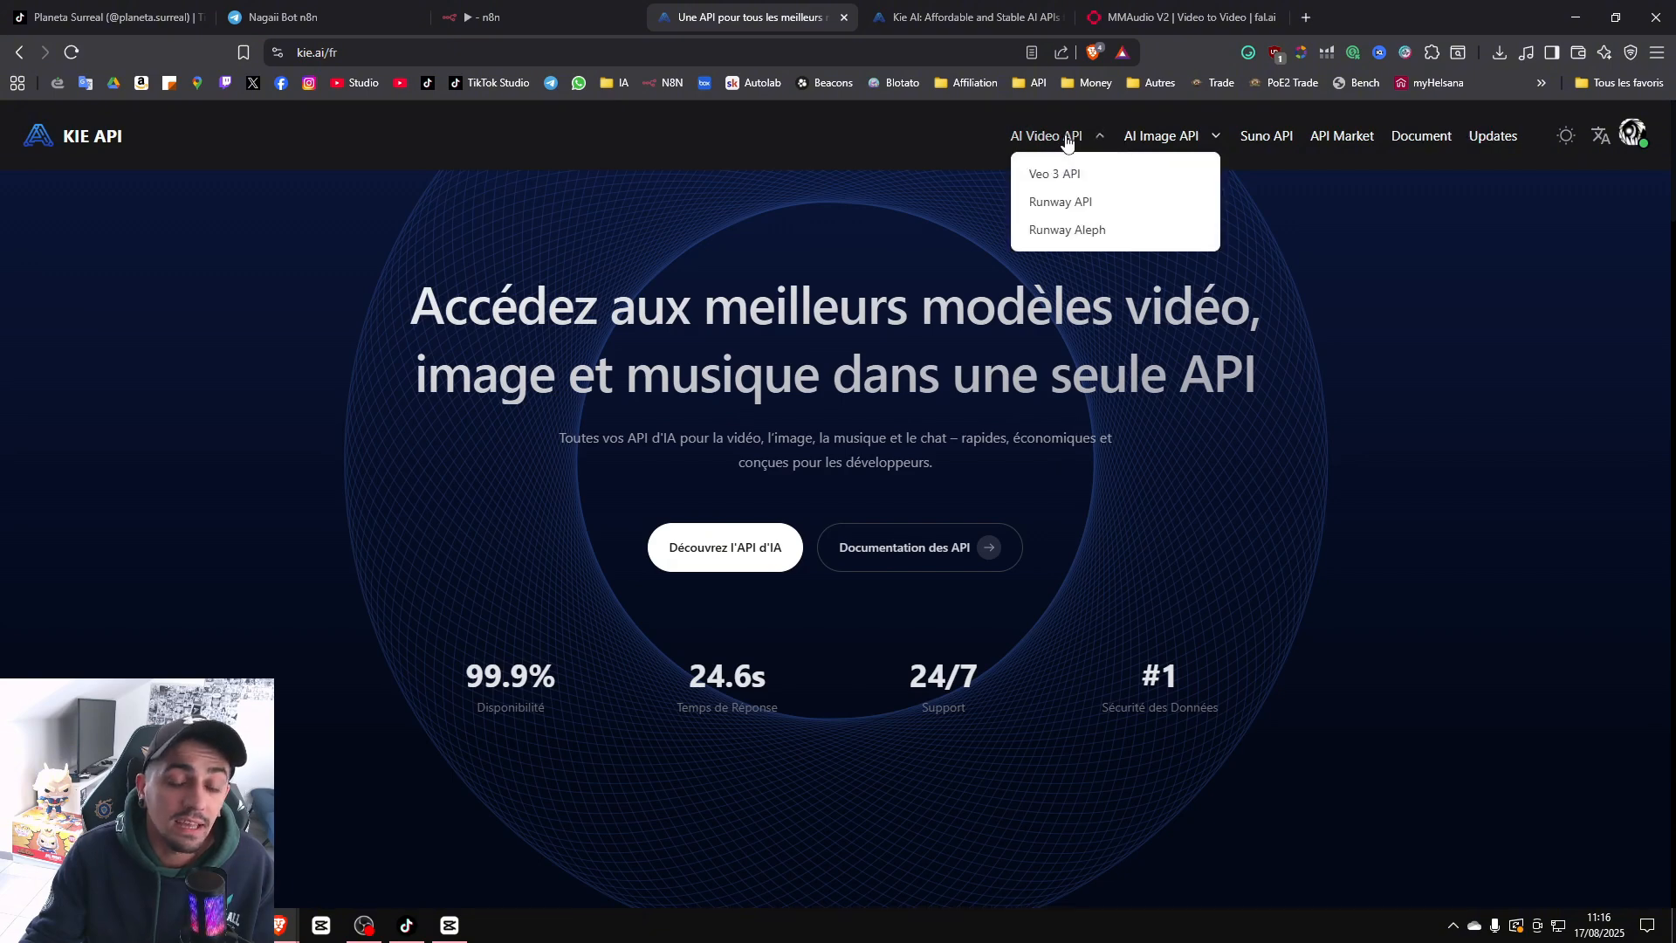
{"action": "mouse_move", "coordinate": [1169, 139]}
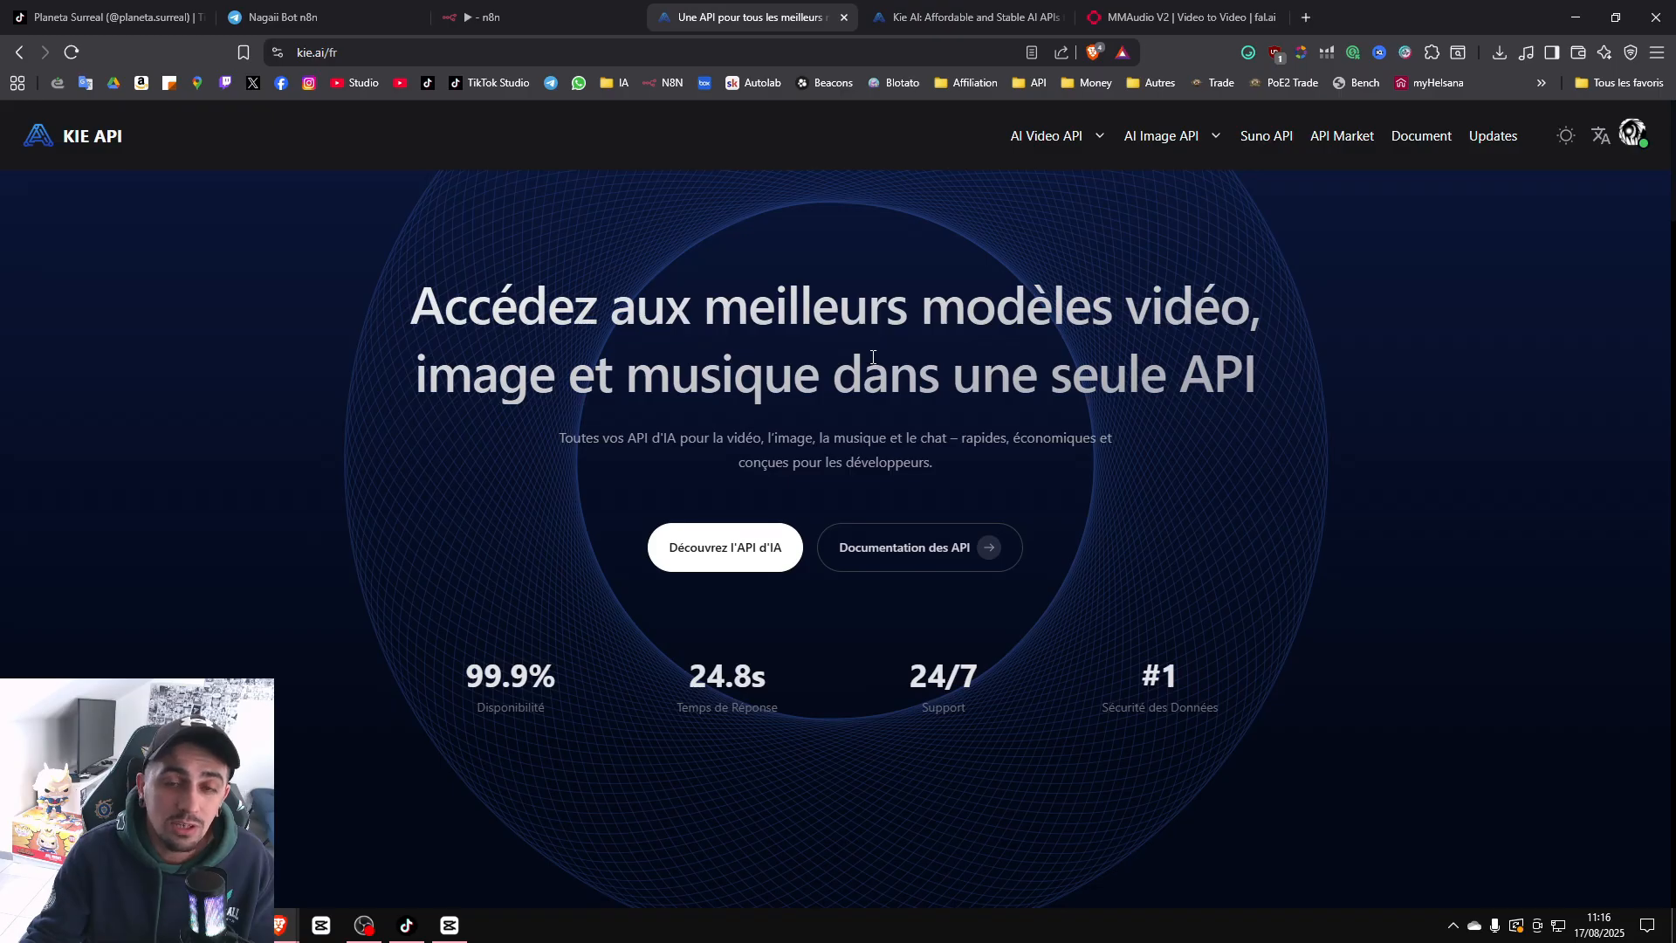
View the credit packages on Kie AI's Billing page and open the 4o Image playground.
{"action": "left_click", "coordinate": [978, 21]}
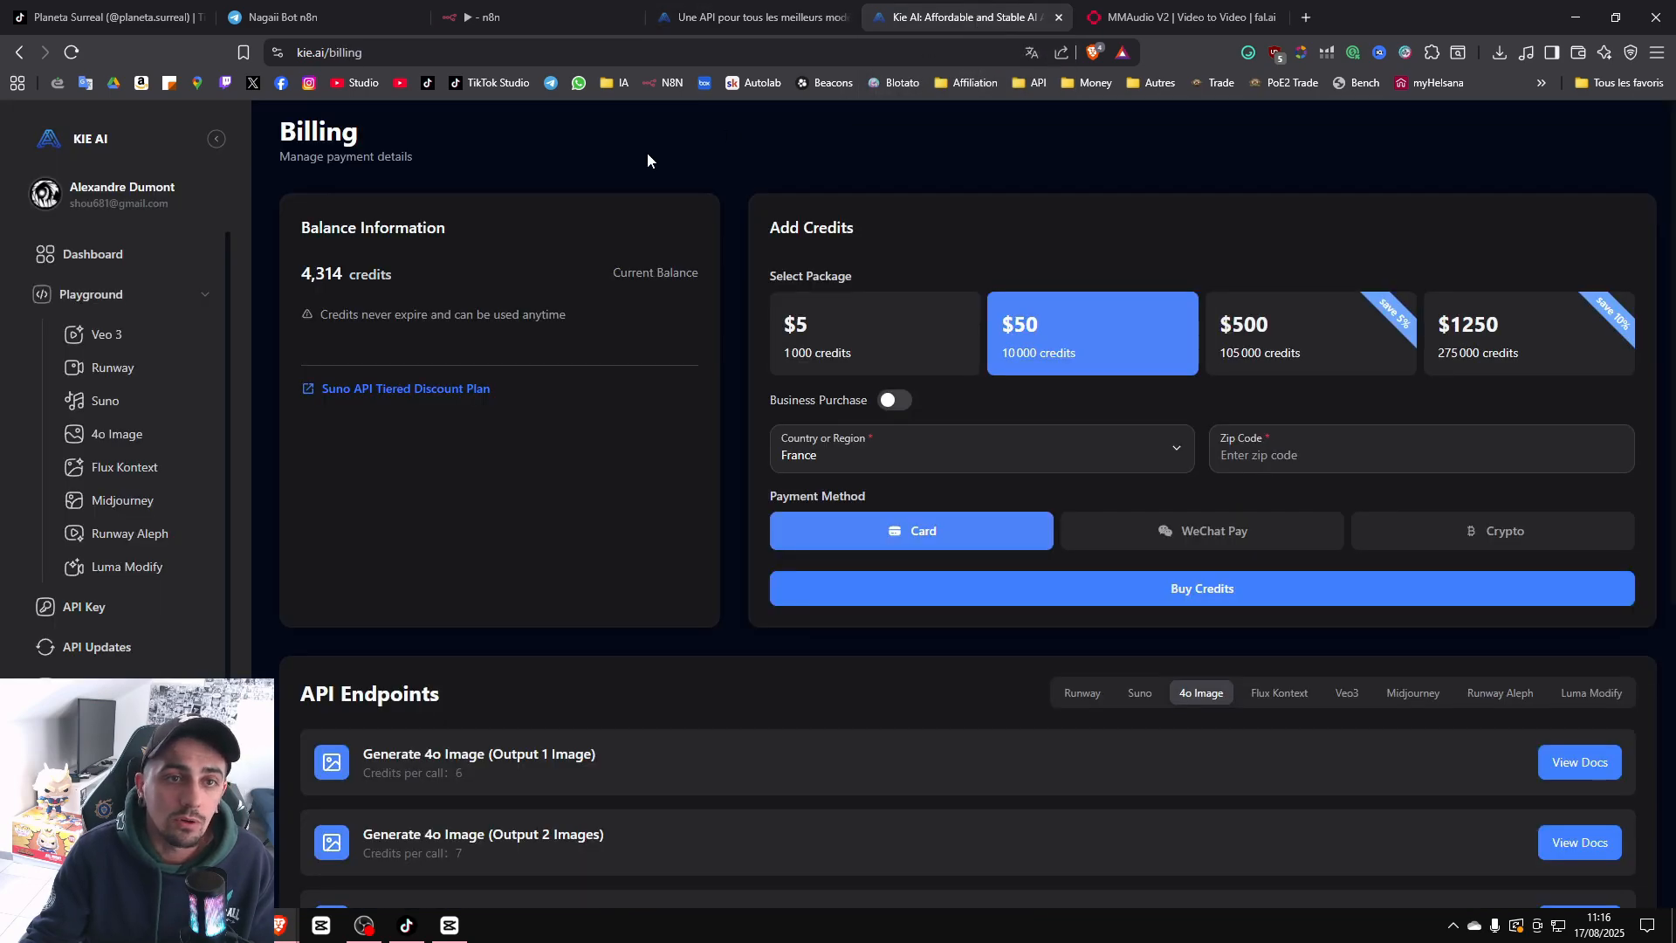
{"action": "left_click", "coordinate": [750, 17]}
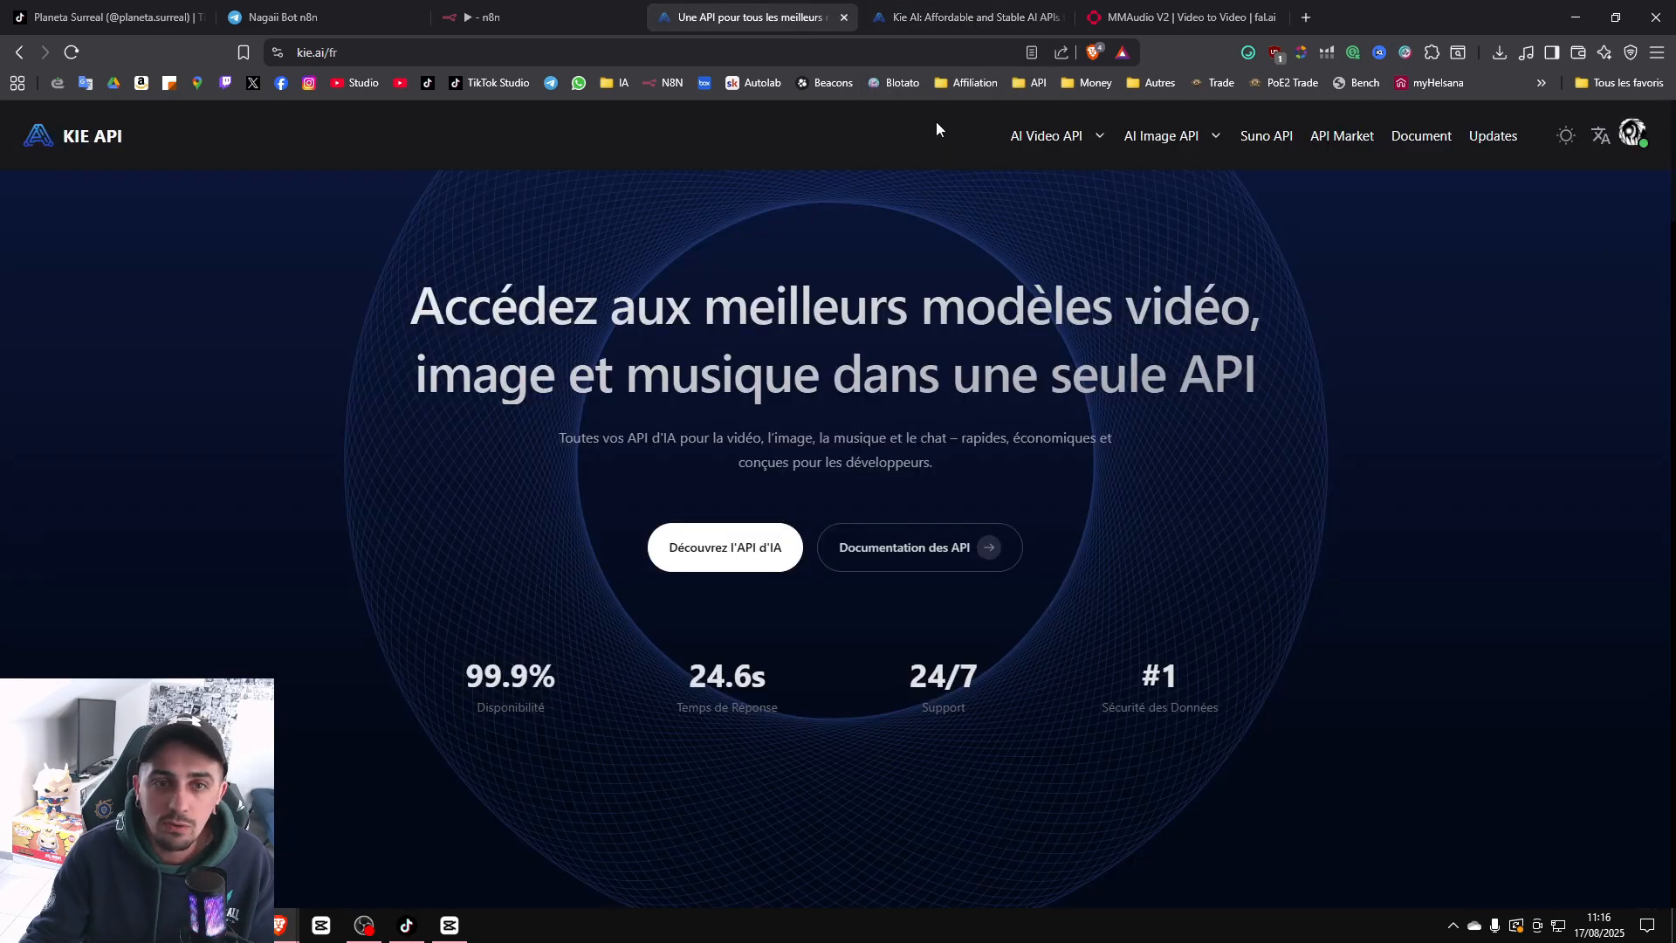
{"action": "left_click", "coordinate": [970, 17]}
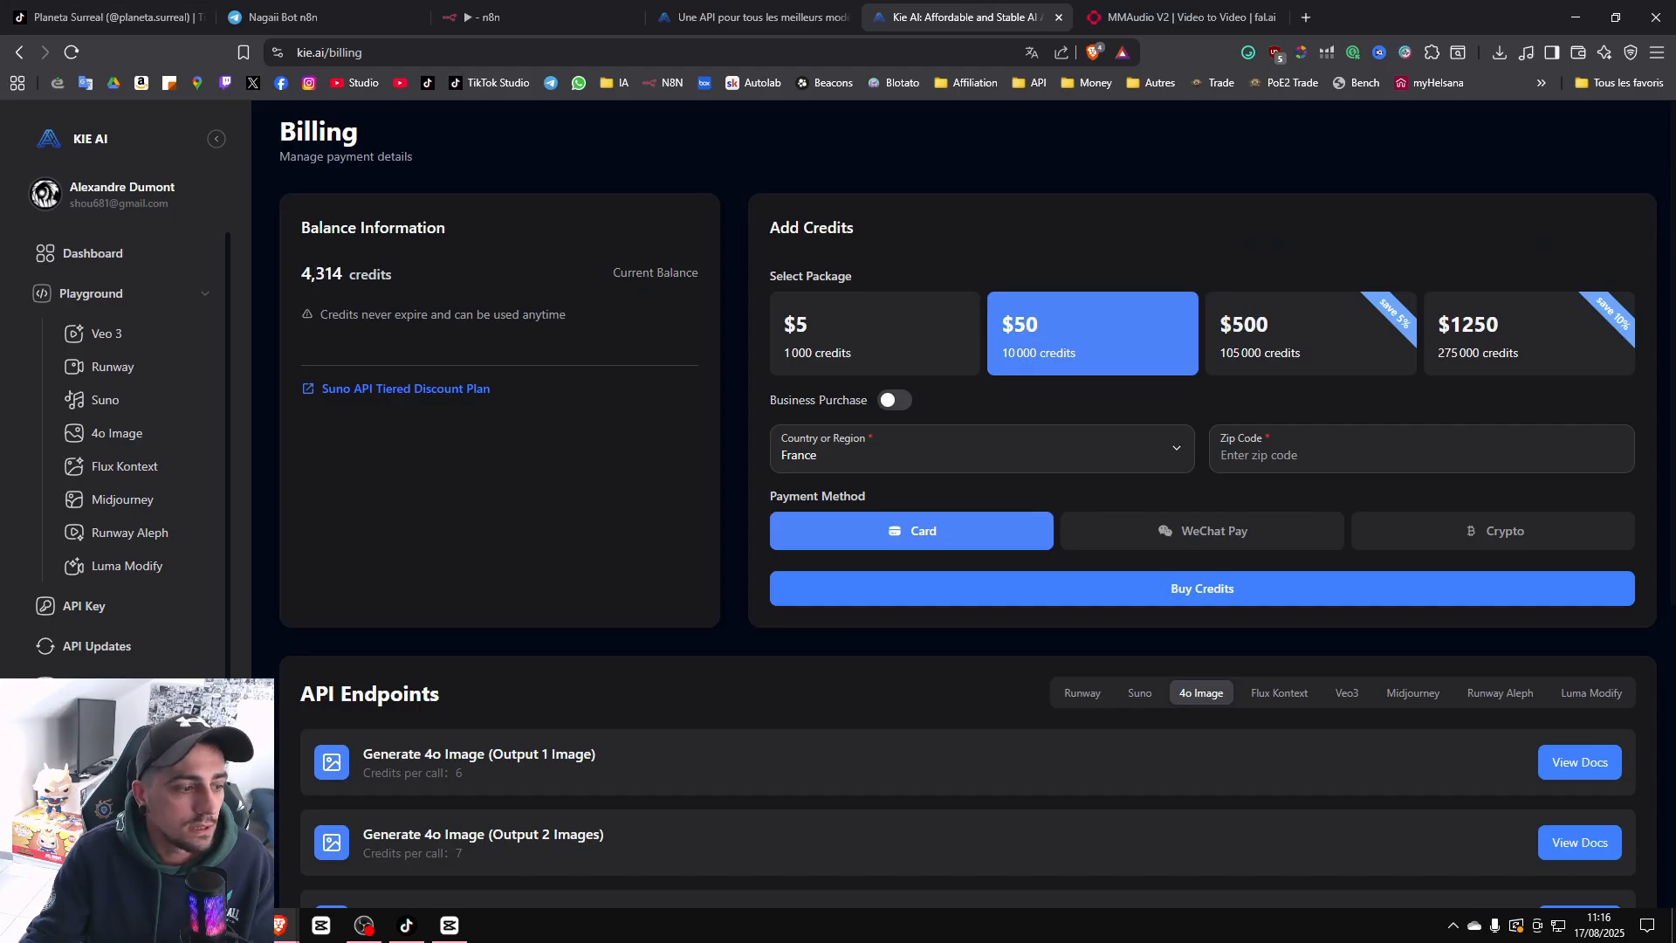
{"action": "scroll", "coordinate": [5, 357], "scroll_direction": "up", "scroll_amount": 2}
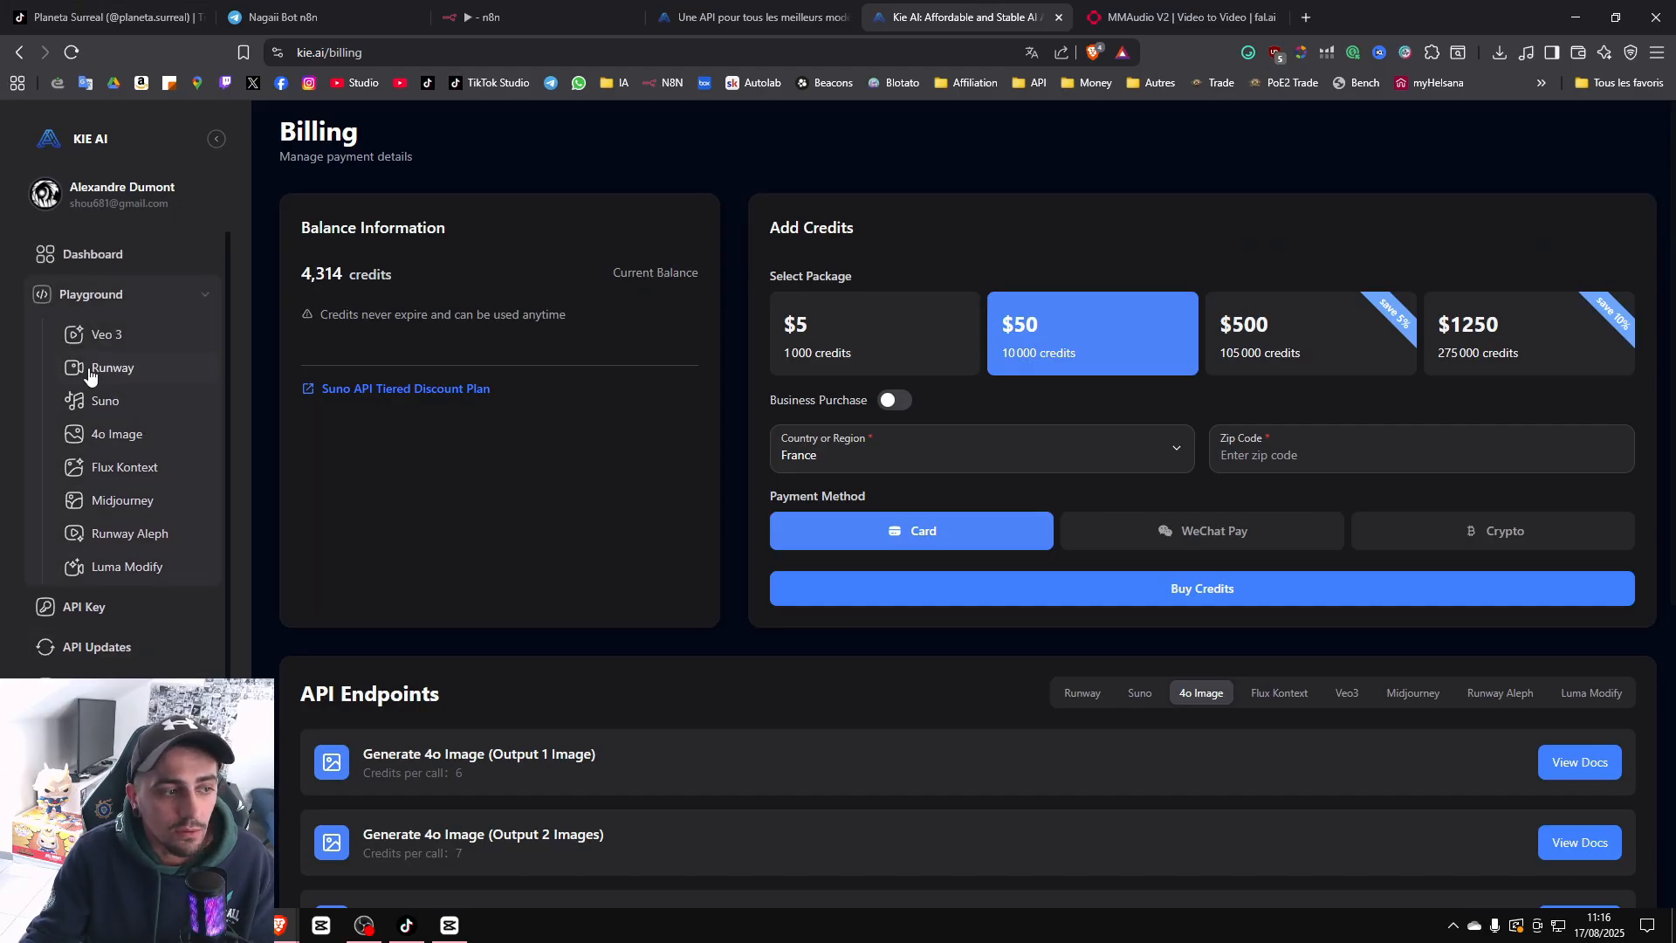
{"action": "left_click", "coordinate": [113, 444]}
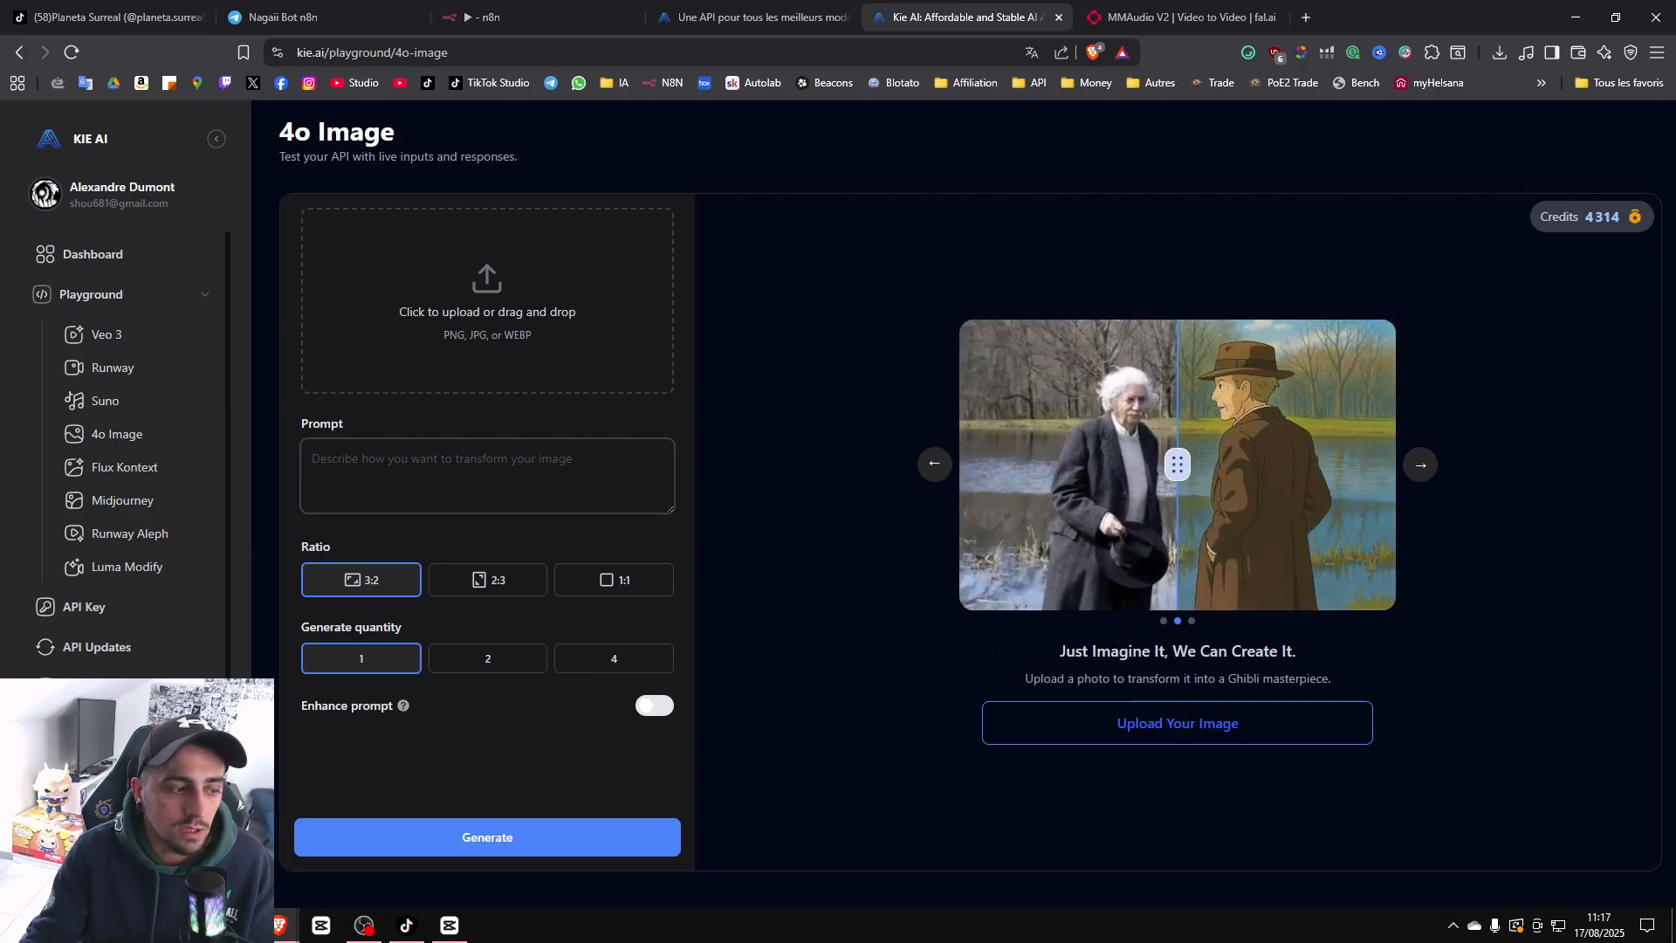
Compare the 4o Image, Flux Kontext and Veo3 endpoint costs on the Billing page, and open the docs for Generate 4o Image (Output 1 Image).
{"action": "left_click", "coordinate": [80, 690]}
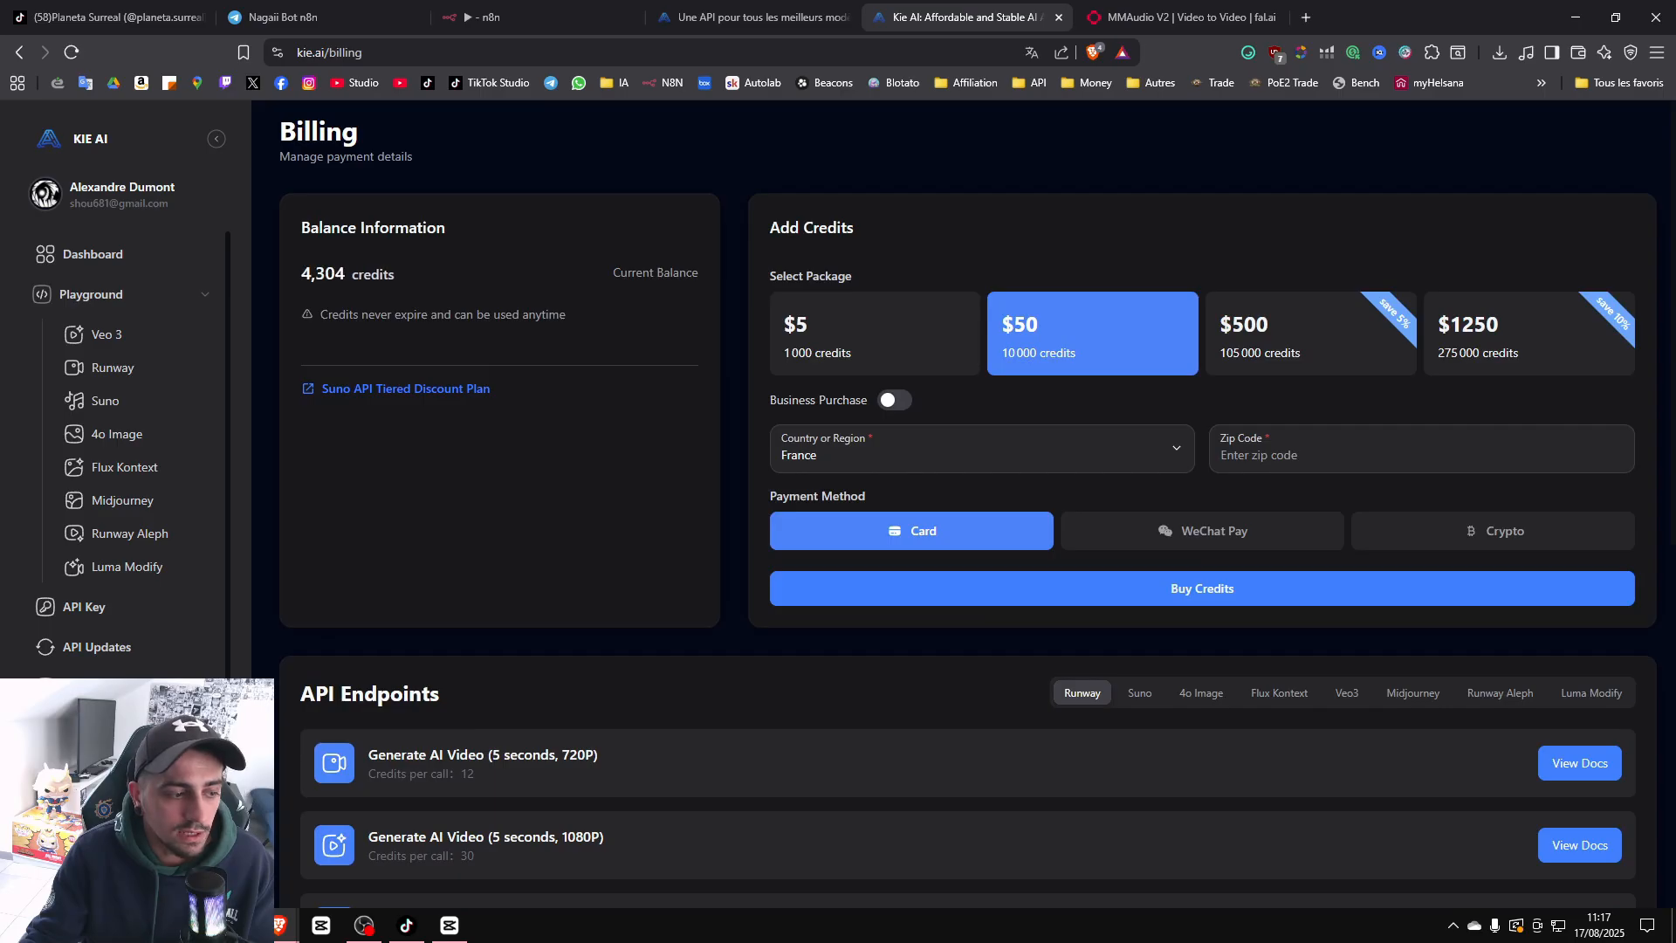
{"action": "left_click", "coordinate": [1221, 694]}
{"action": "left_click", "coordinate": [1262, 694]}
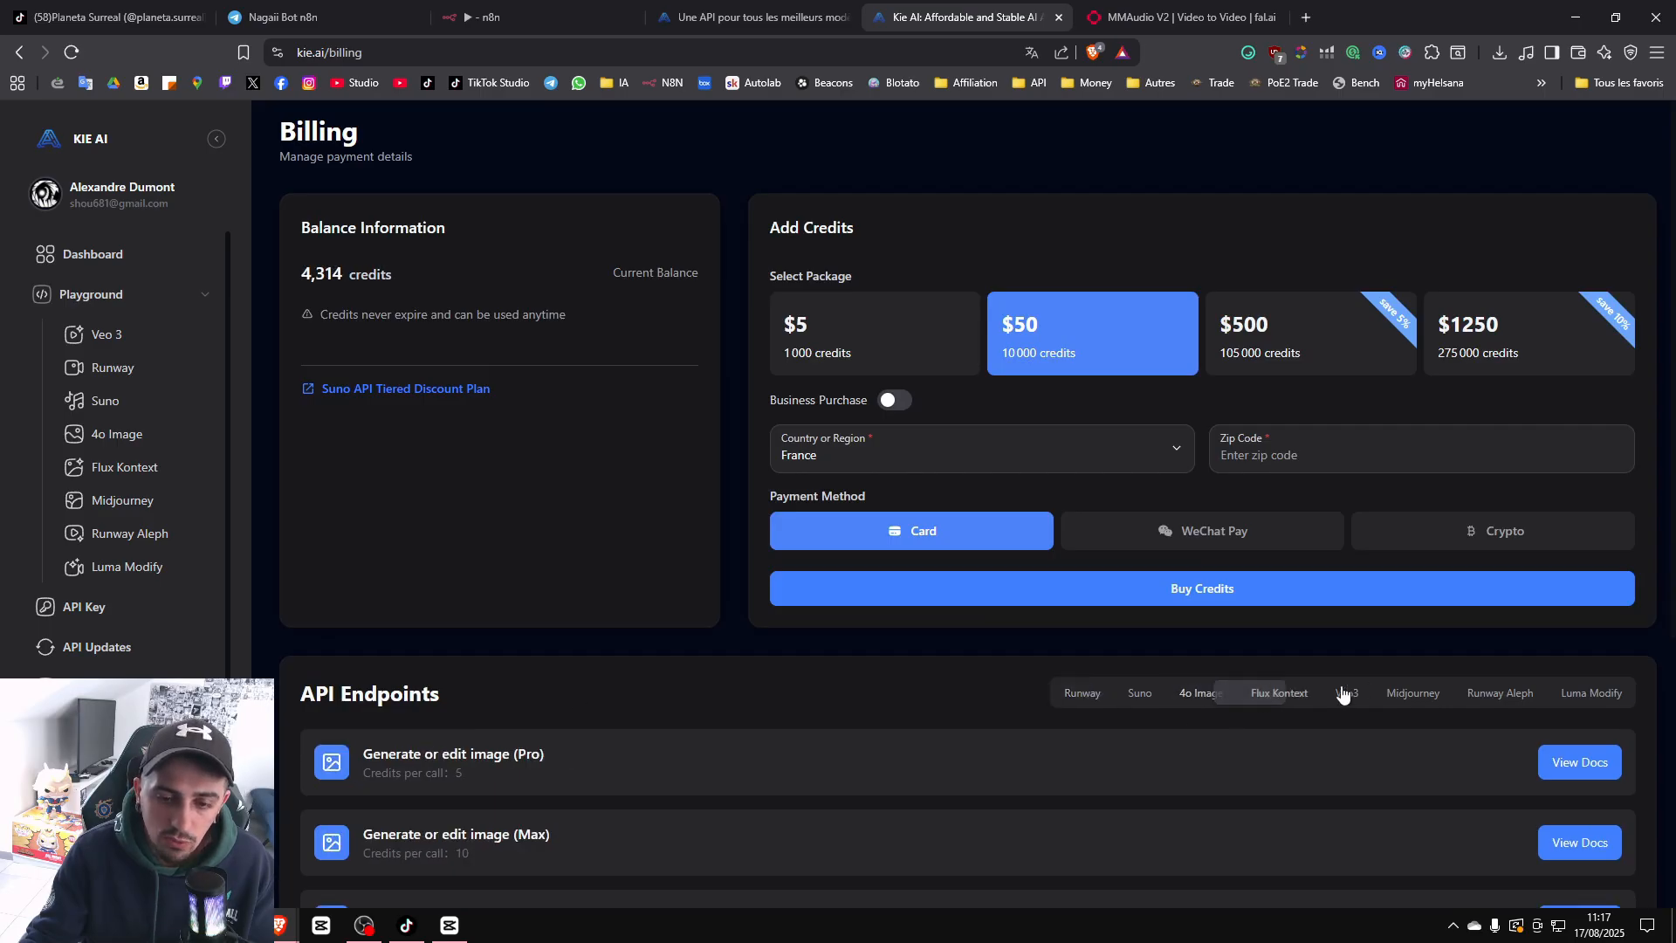
{"action": "left_click", "coordinate": [1339, 694]}
{"action": "left_click", "coordinate": [1205, 694]}
{"action": "scroll", "coordinate": [428, 690], "scroll_direction": "down", "scroll_amount": 2}
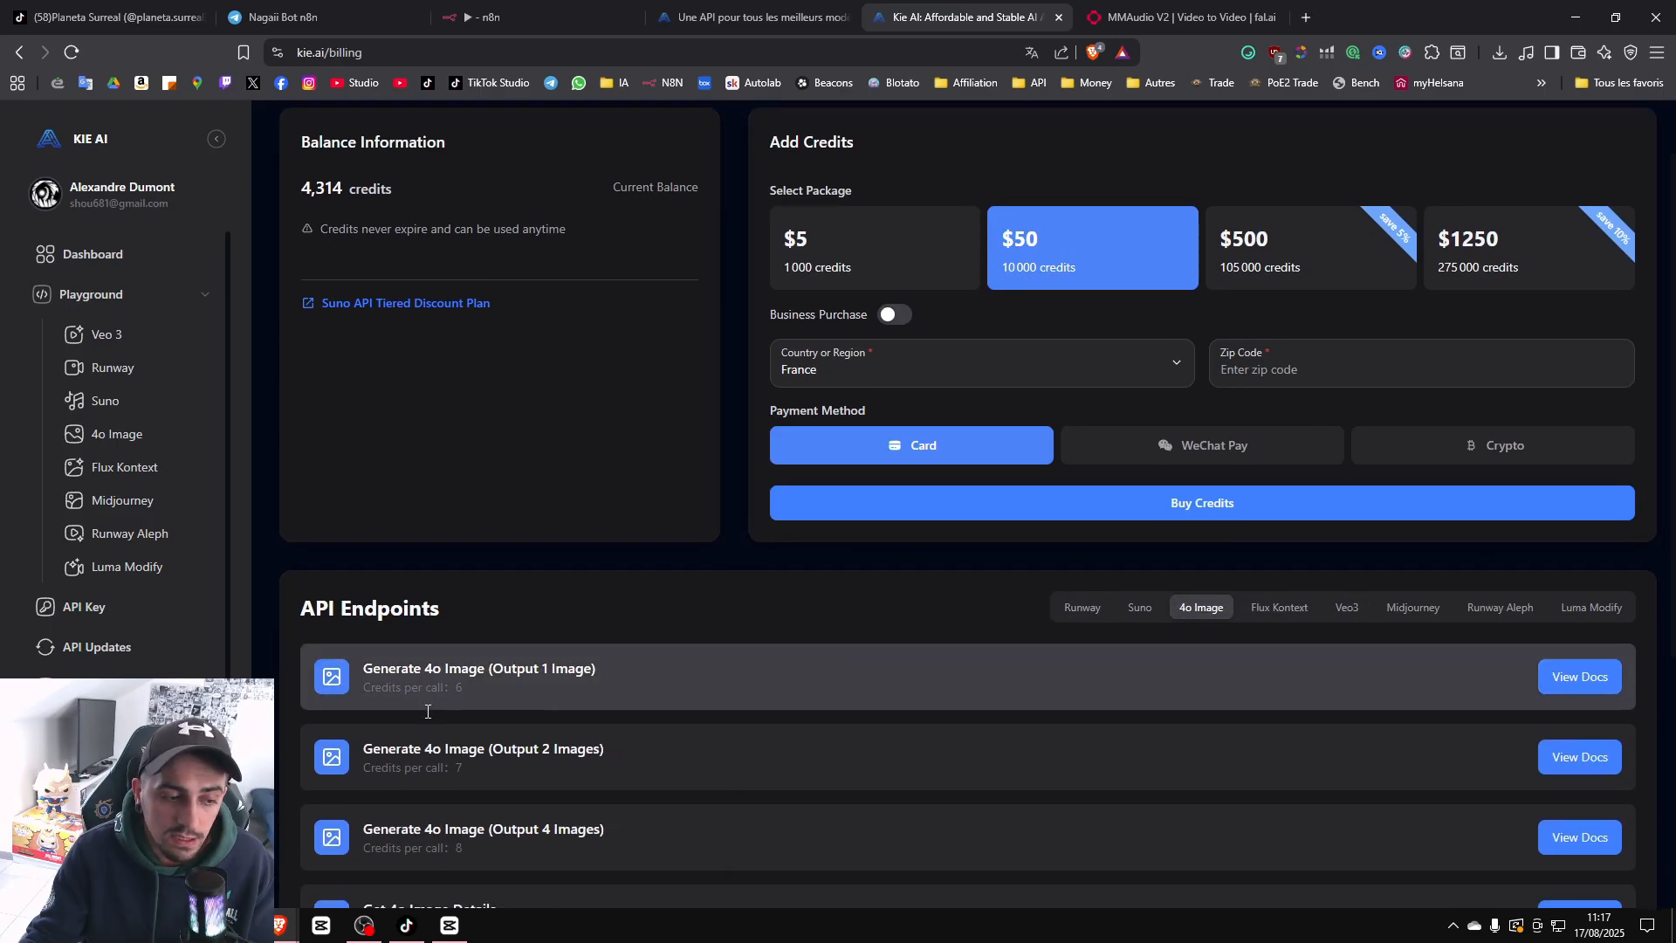
{"action": "scroll", "coordinate": [443, 659], "scroll_direction": "down", "scroll_amount": 1}
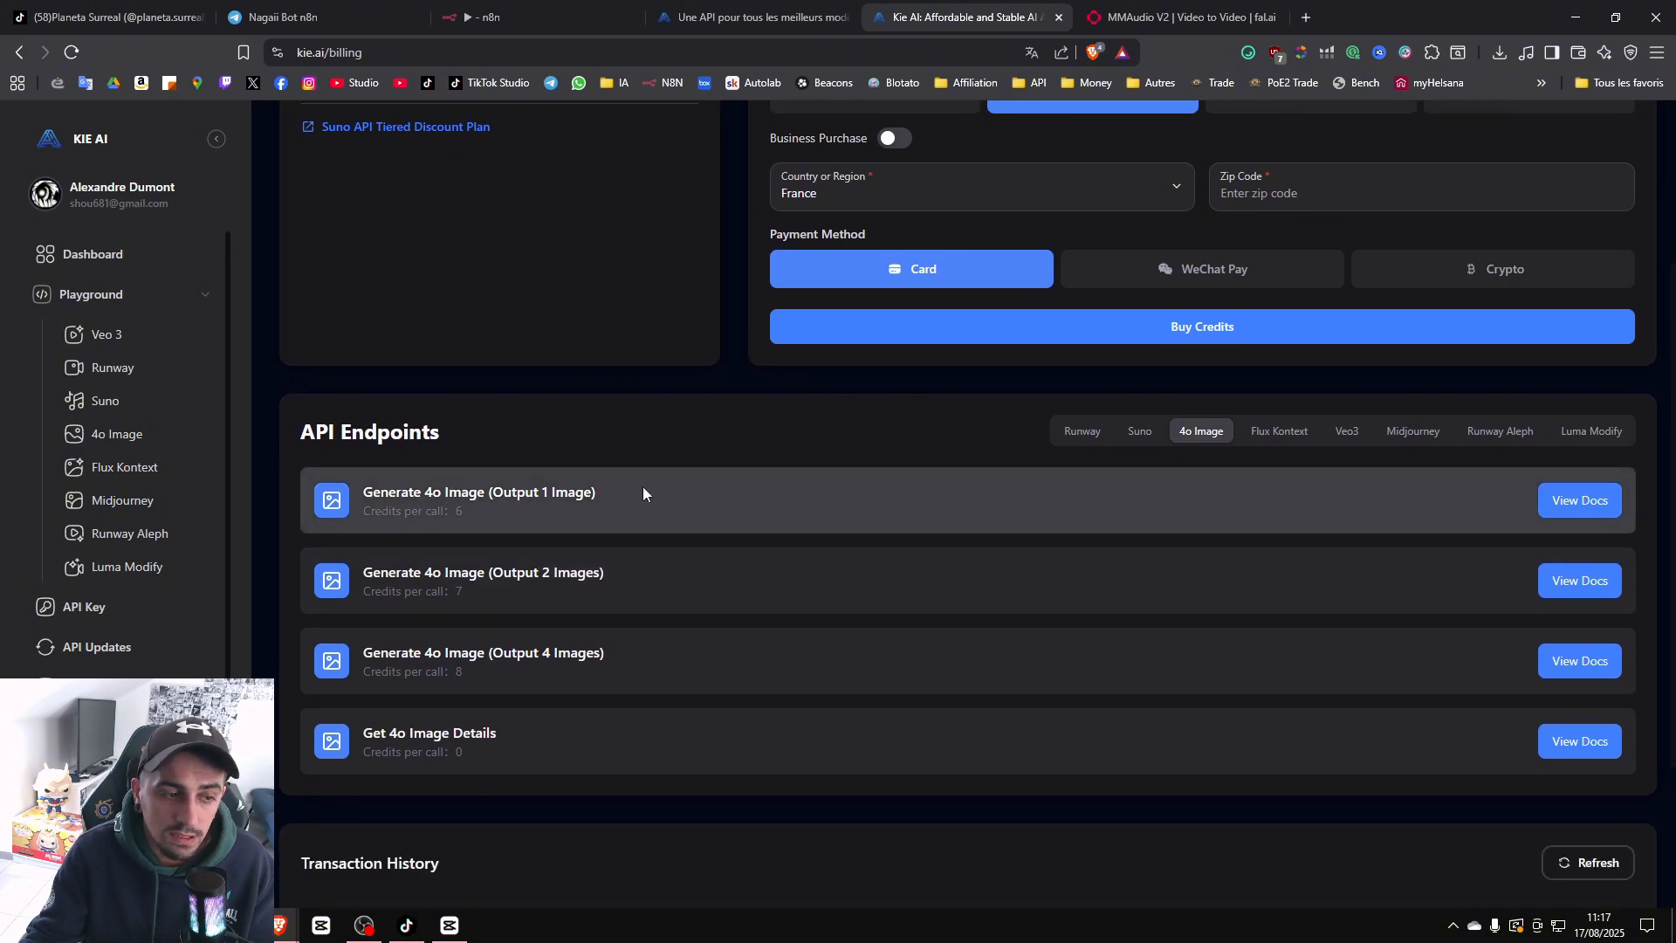
{"action": "left_click", "coordinate": [1576, 498]}
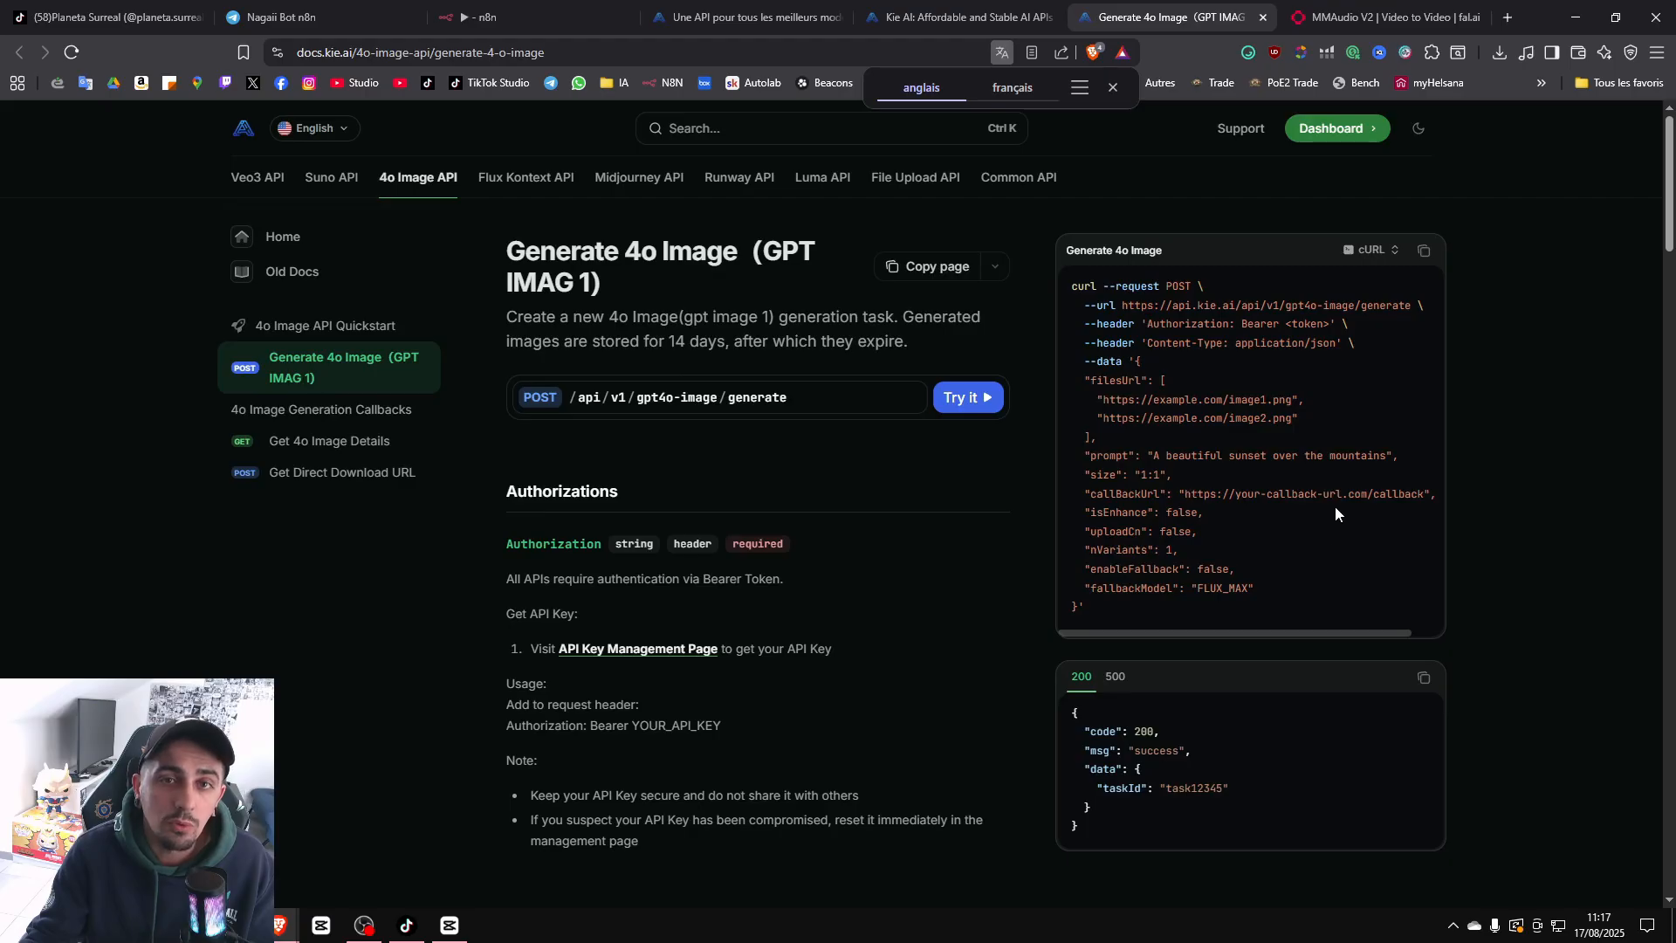
Back in n8n, add an HTTP Request node after Split Out and set its authentication to Generic Credential Type.
{"action": "left_click", "coordinate": [488, 16]}
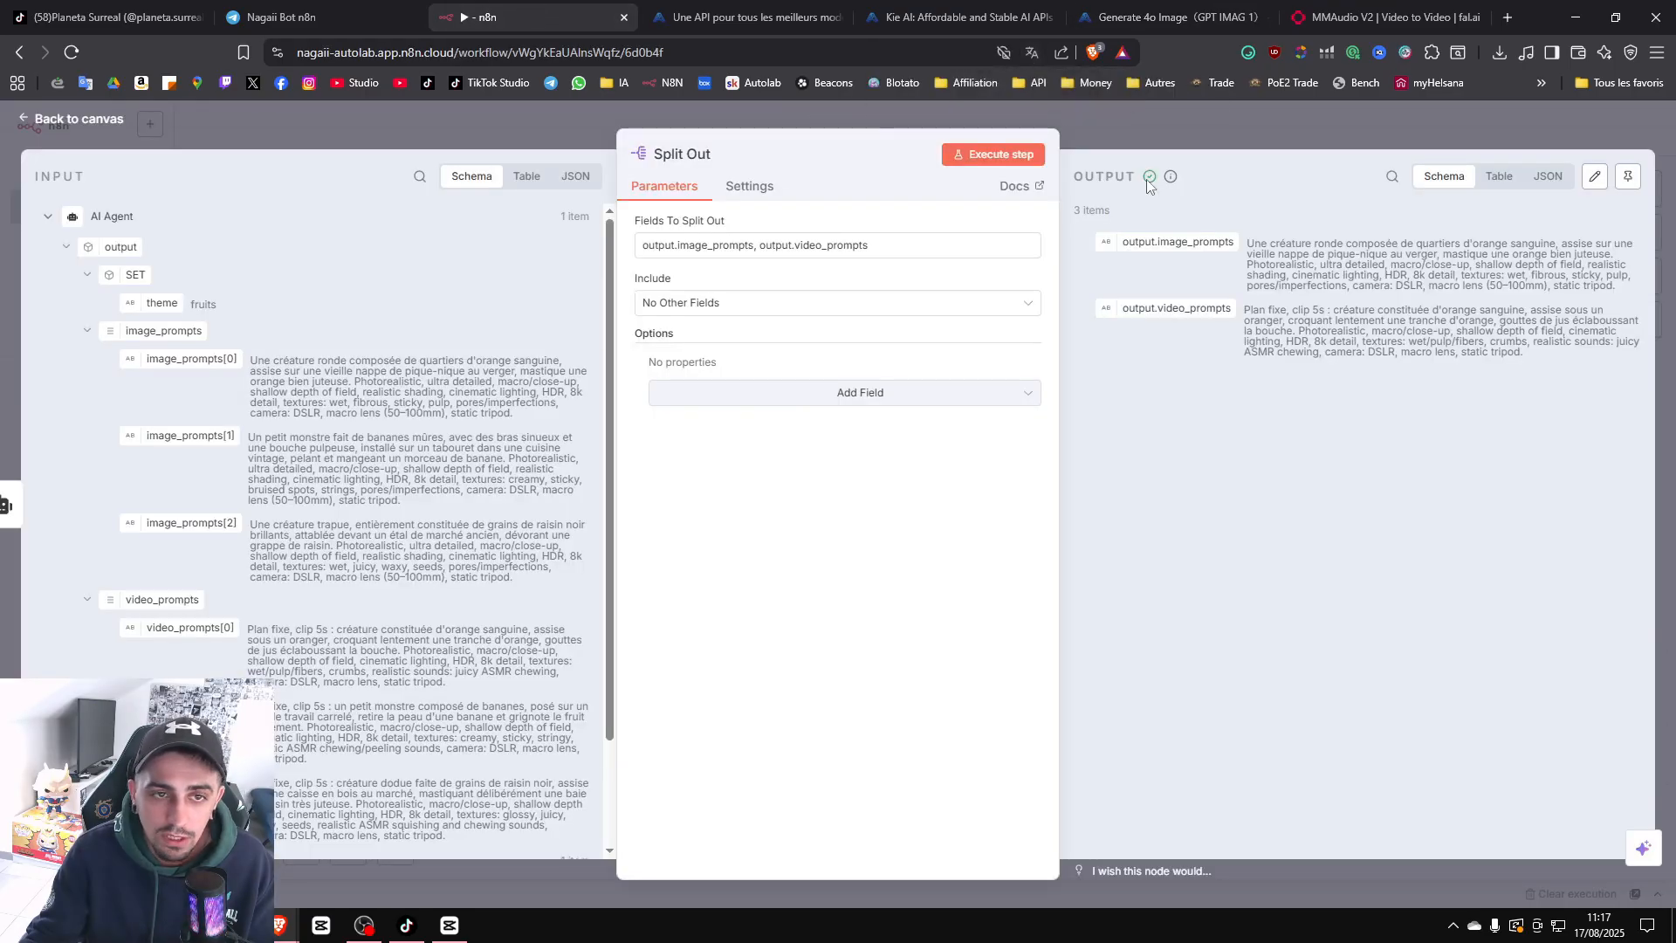
{"action": "left_click", "coordinate": [1175, 134]}
{"action": "scroll", "coordinate": [1279, 578], "scroll_direction": "right", "scroll_amount": 5}
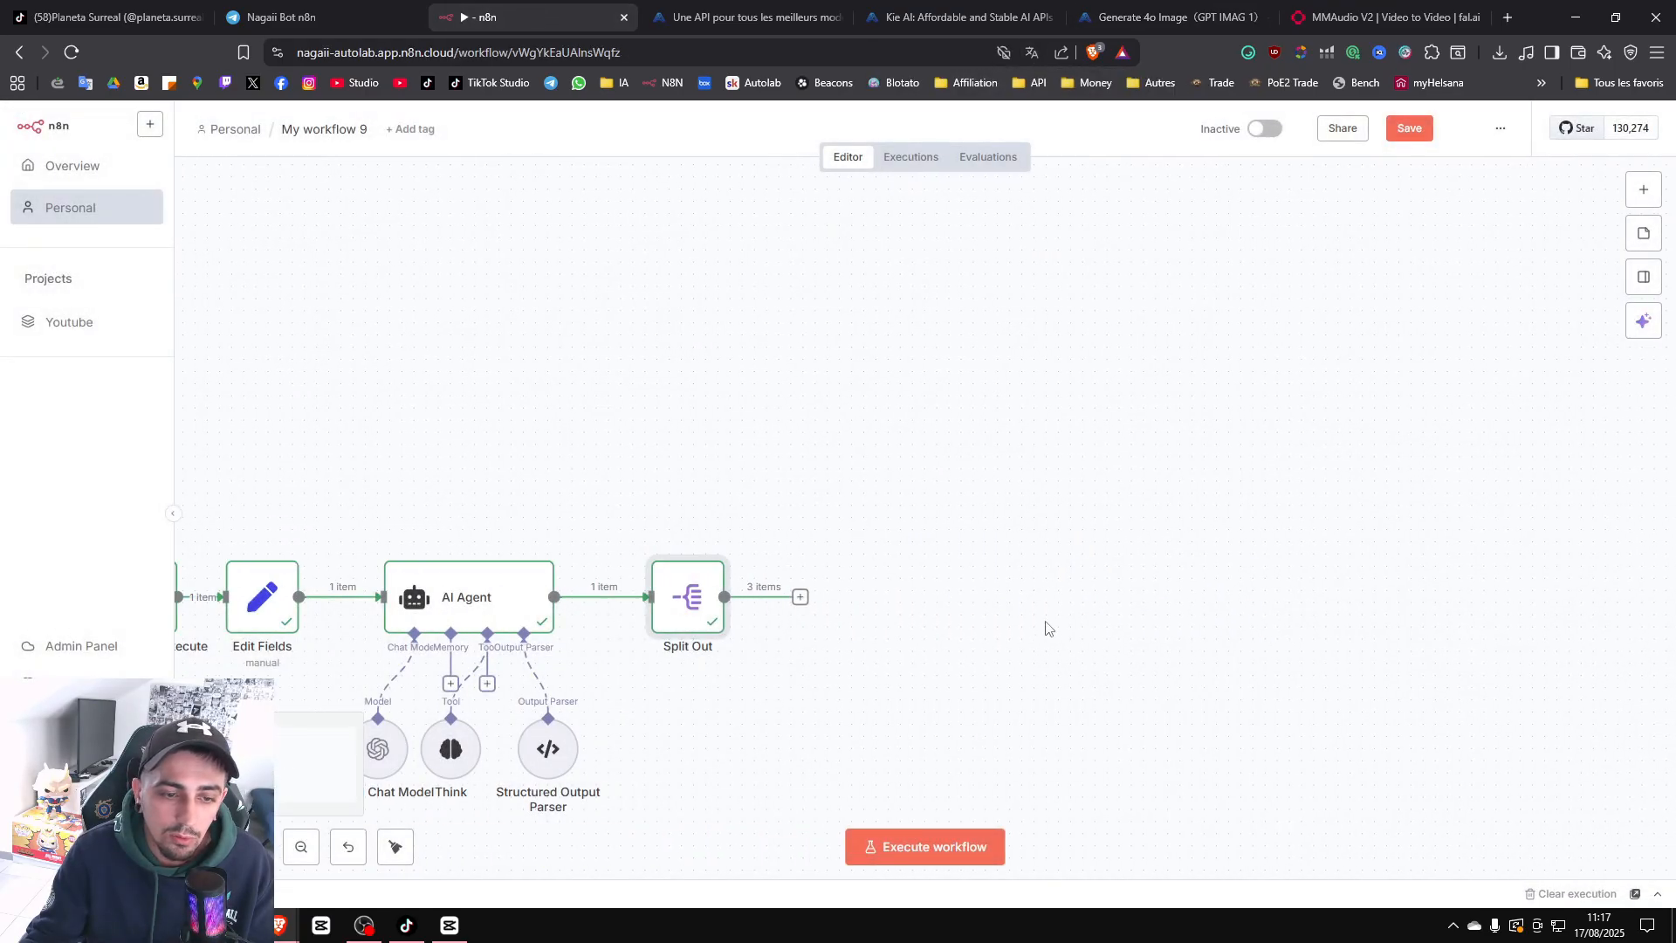
{"action": "left_click", "coordinate": [800, 597]}
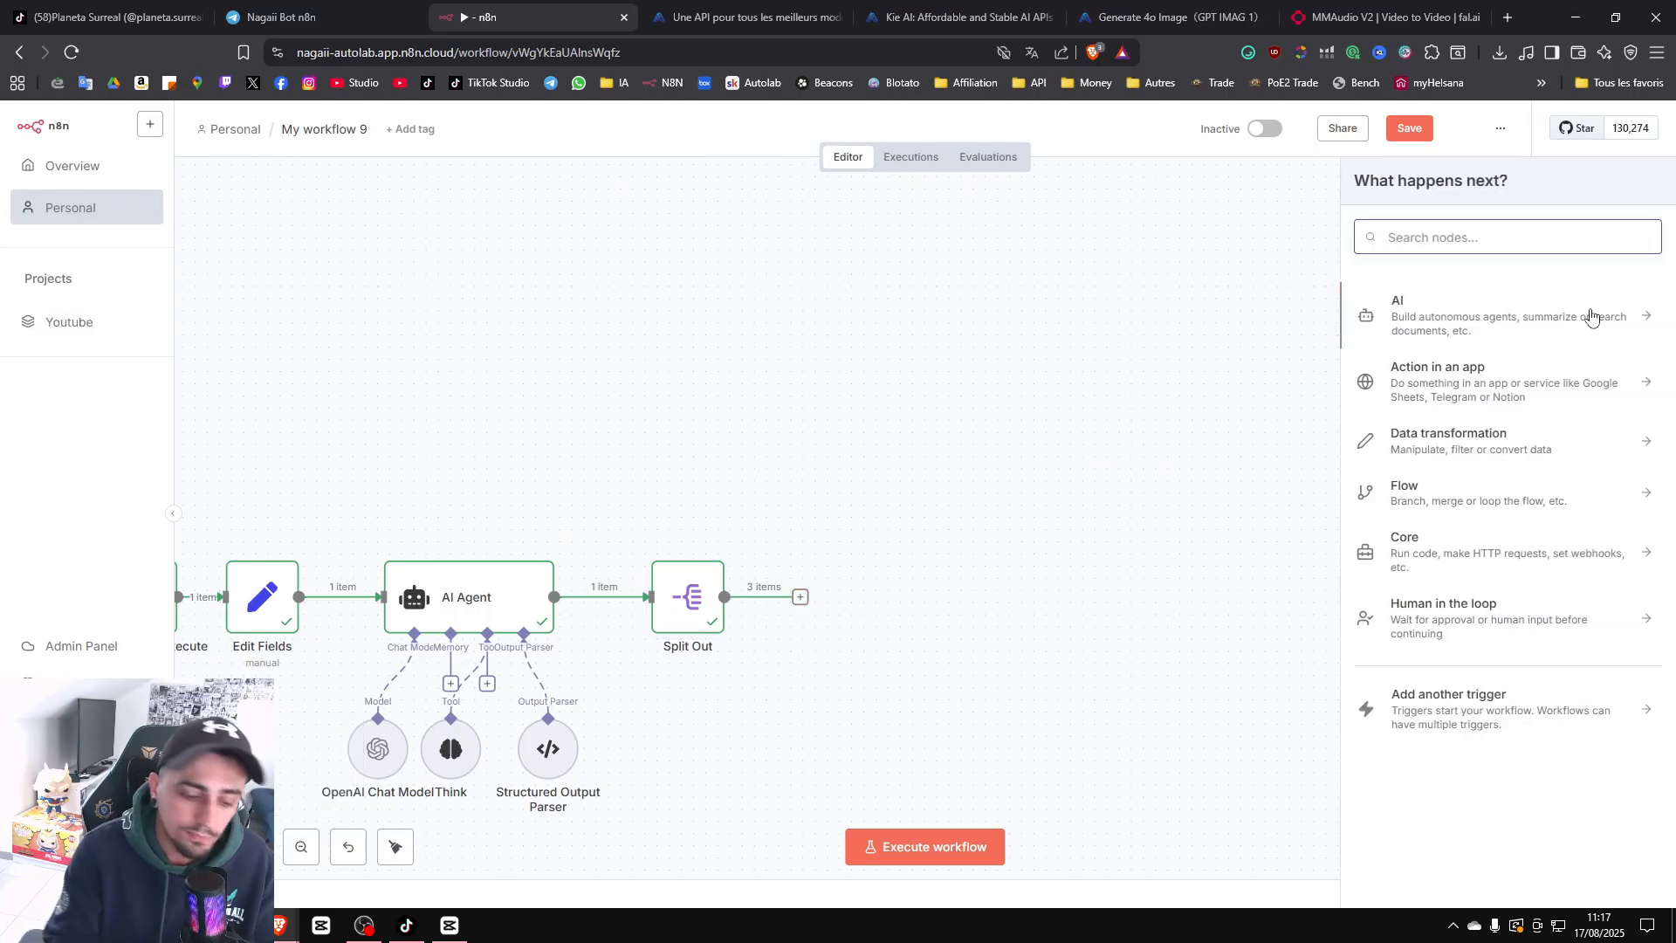
{"action": "type", "text": "http"}
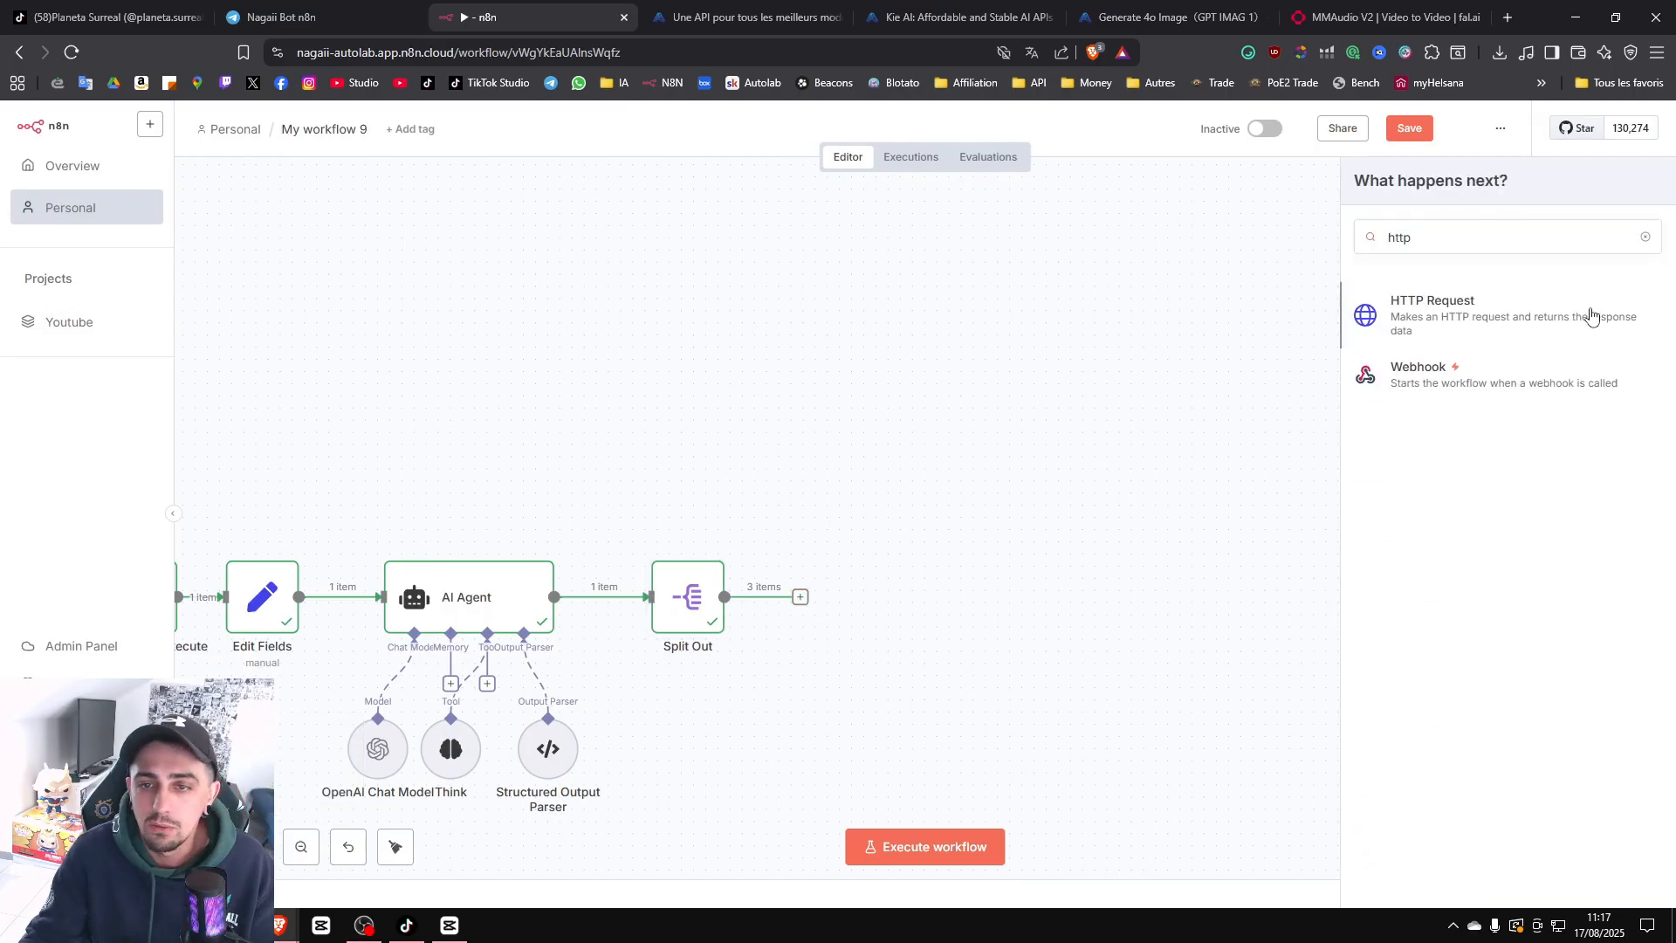
{"action": "left_click", "coordinate": [1591, 315]}
{"action": "left_click", "coordinate": [734, 391]}
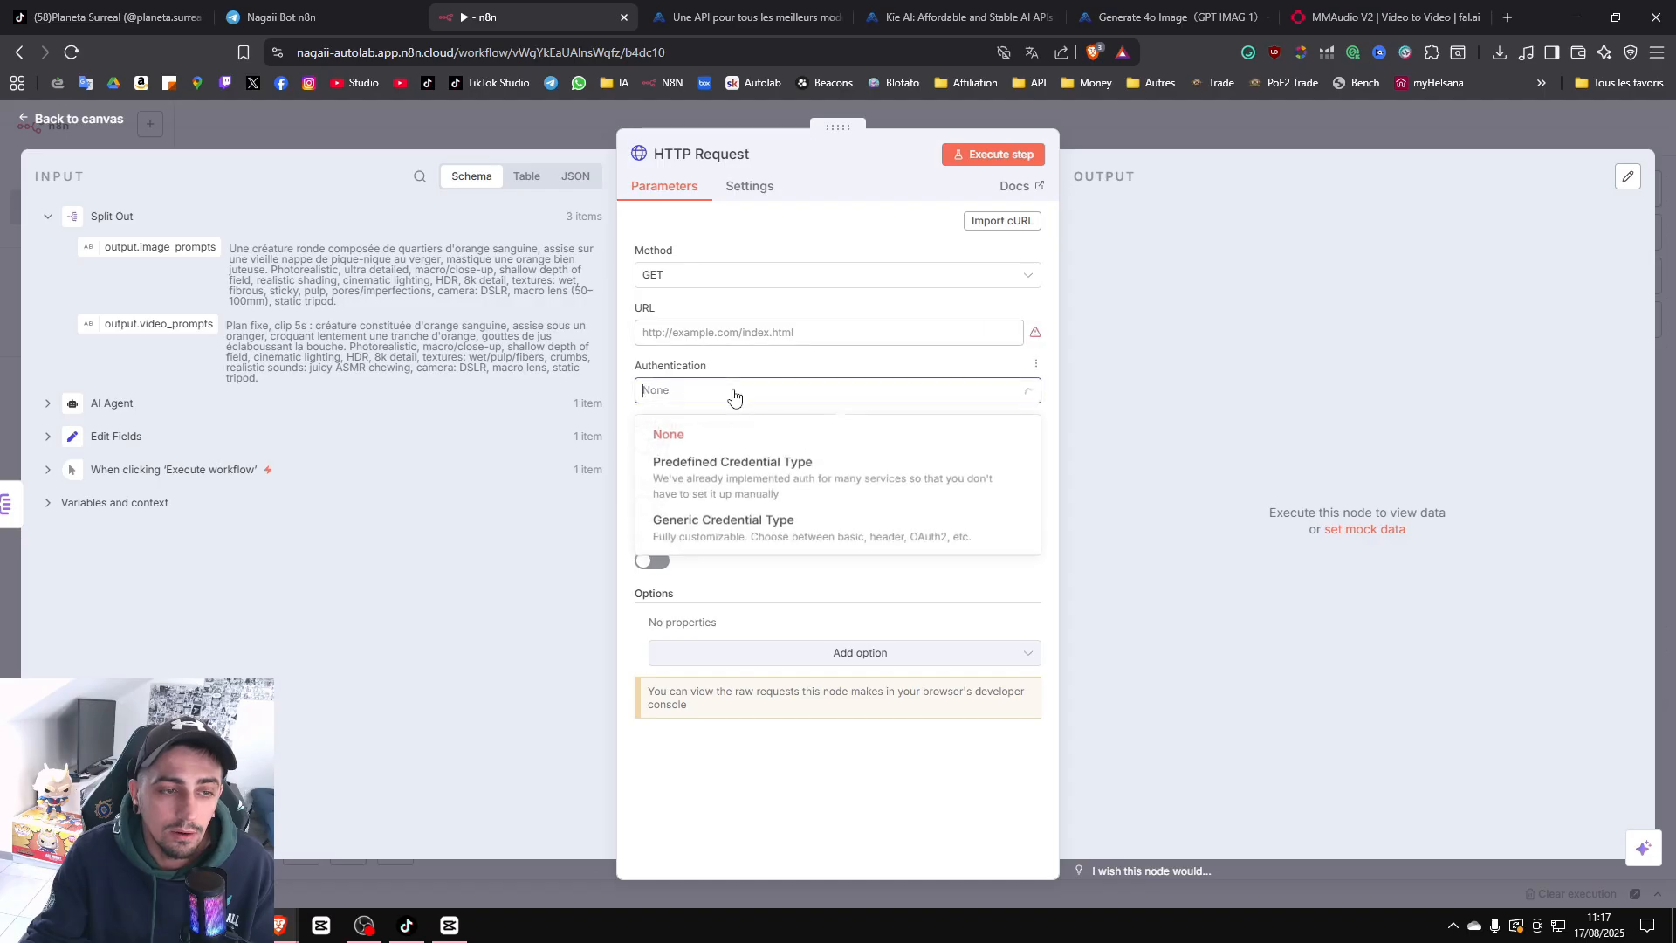
{"action": "left_click", "coordinate": [745, 528]}
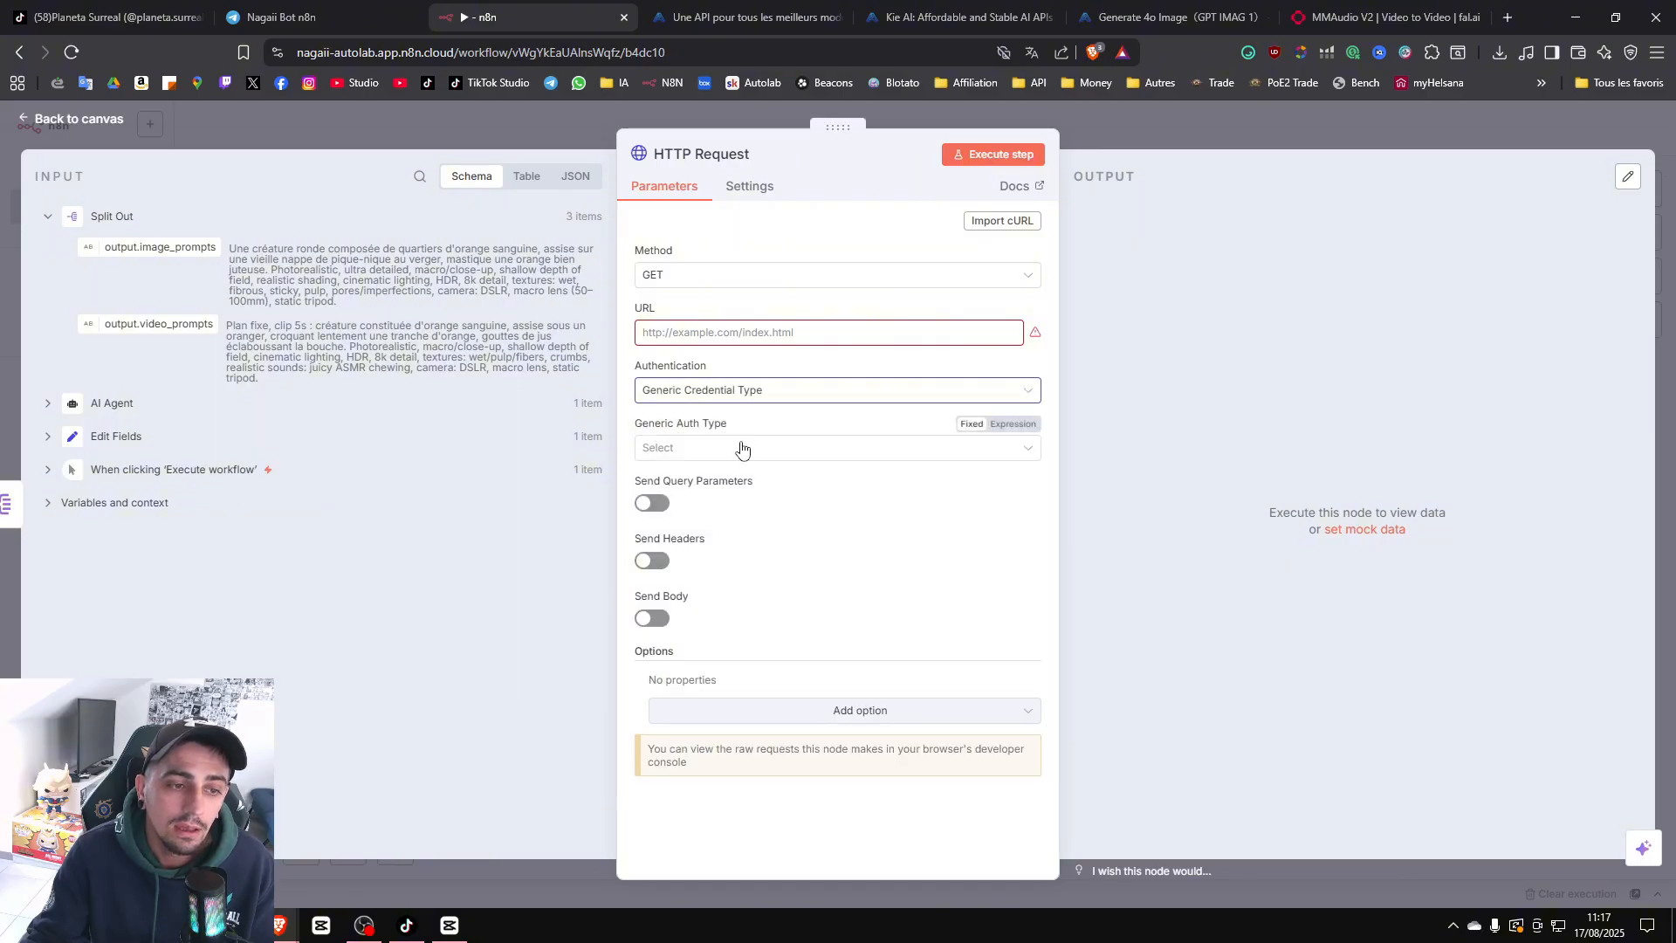
Check the Authorization header format in the Generate 4o Image cURL example and the API Key entry on the Kie AI site.
{"action": "left_click", "coordinate": [1161, 16]}
{"action": "left_click", "coordinate": [919, 11]}
{"action": "scroll", "coordinate": [126, 524], "scroll_direction": "down", "scroll_amount": 2}
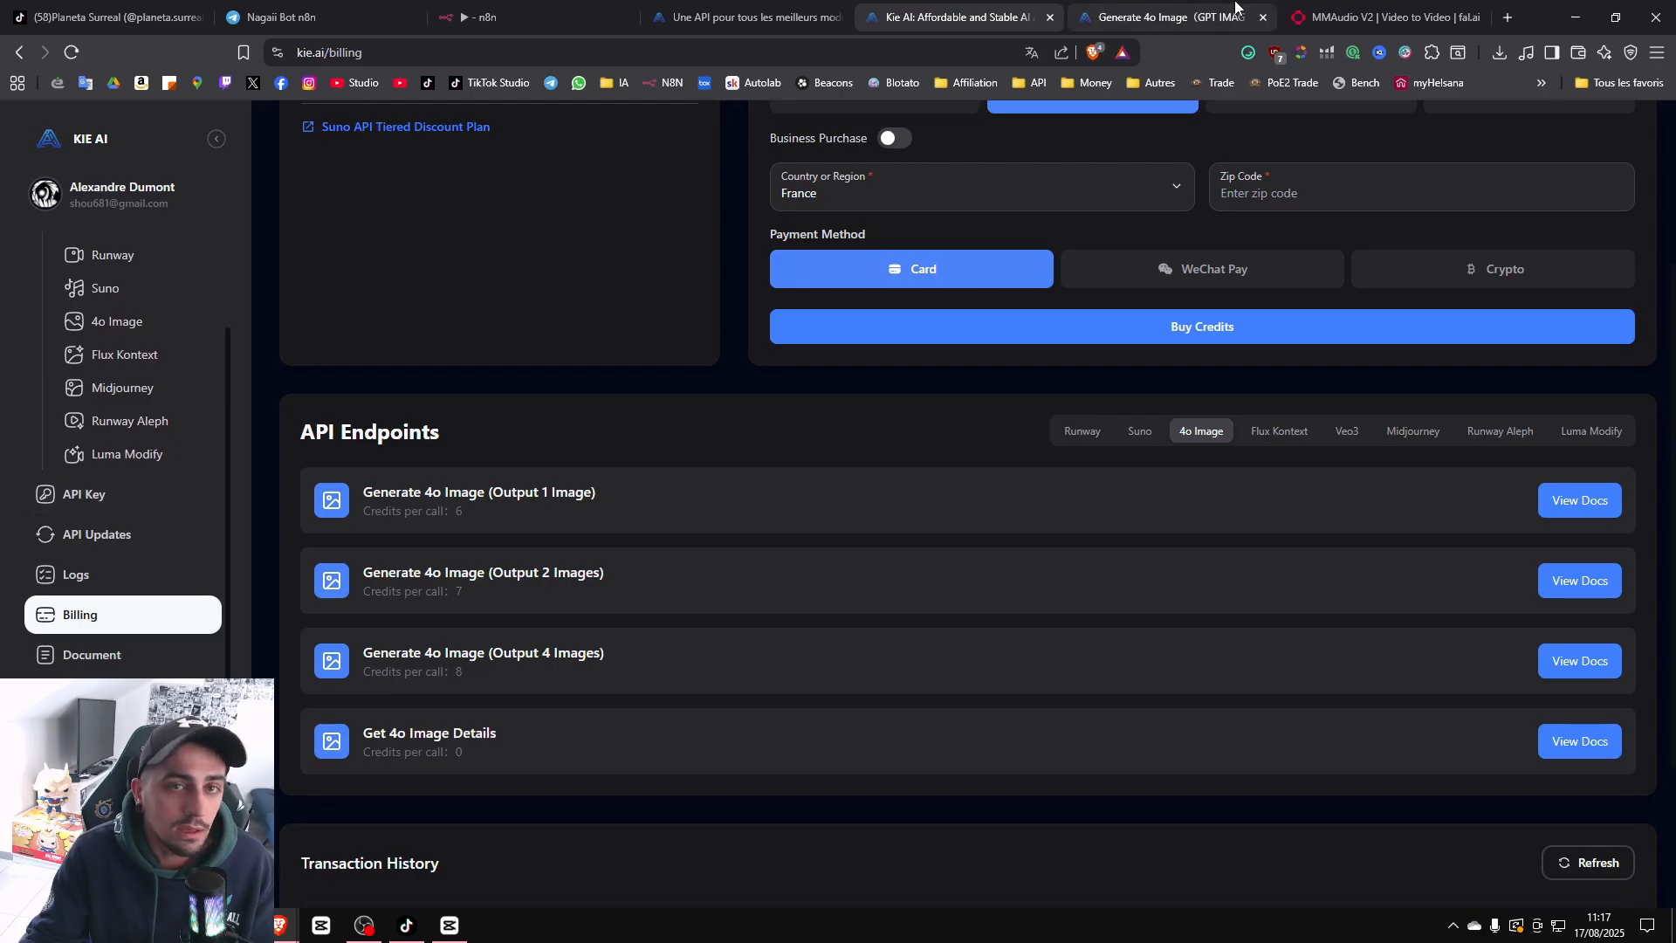
{"action": "left_click", "coordinate": [1153, 17]}
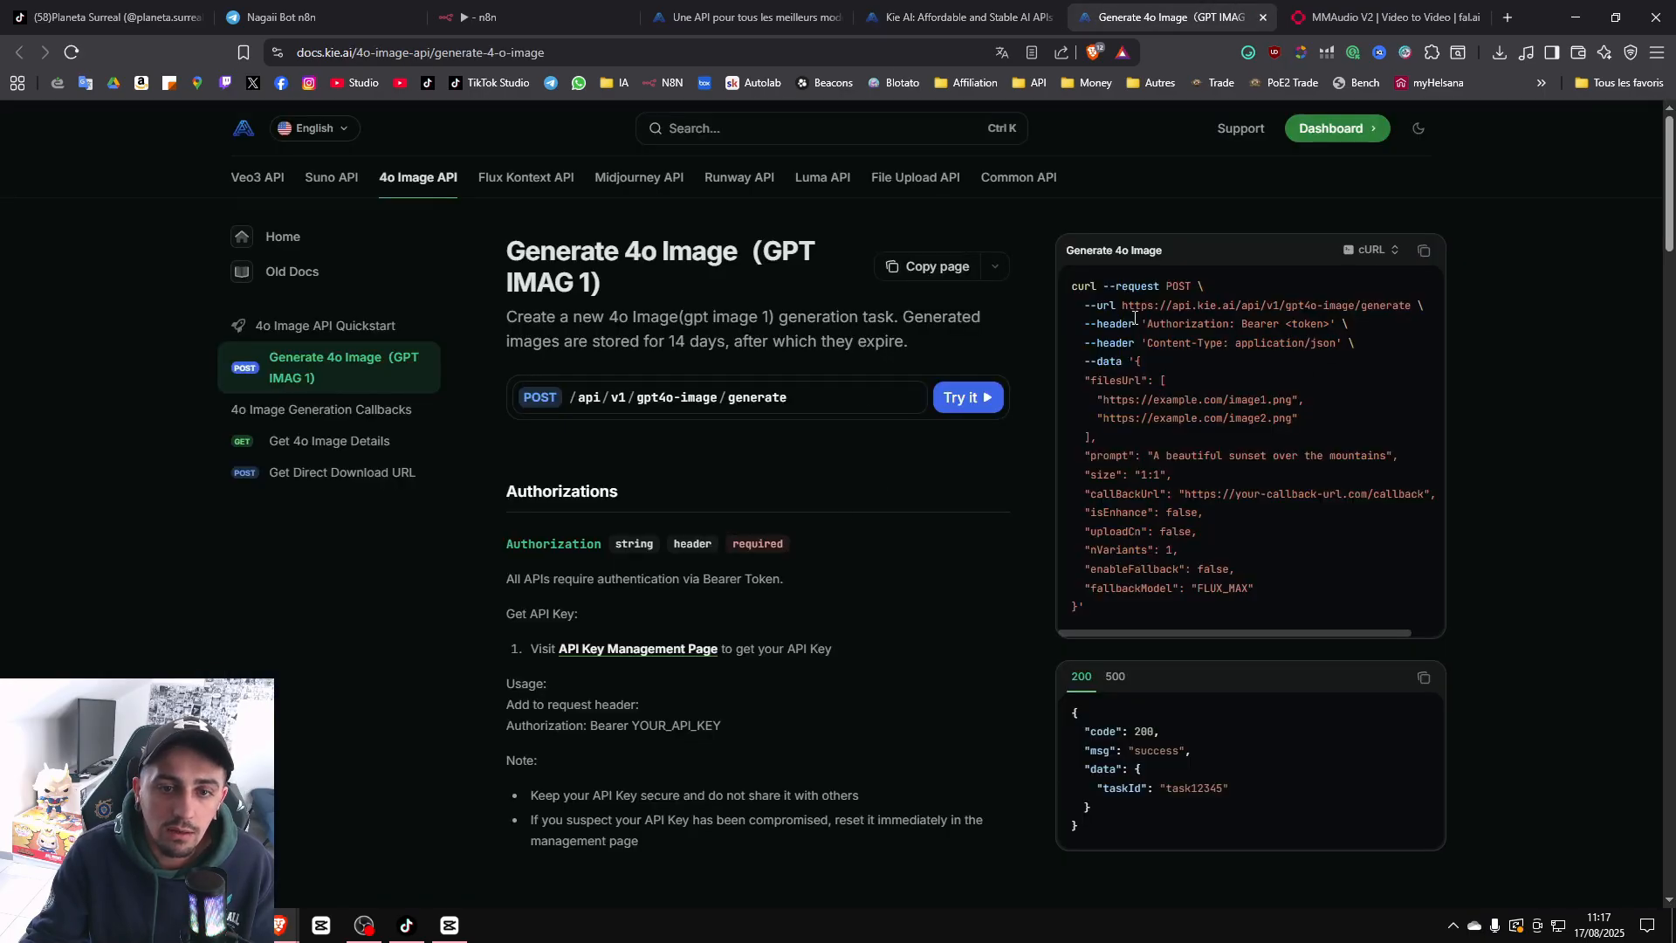
{"action": "left_click_drag", "start_coordinate": [1147, 326], "coordinate": [1339, 323]}
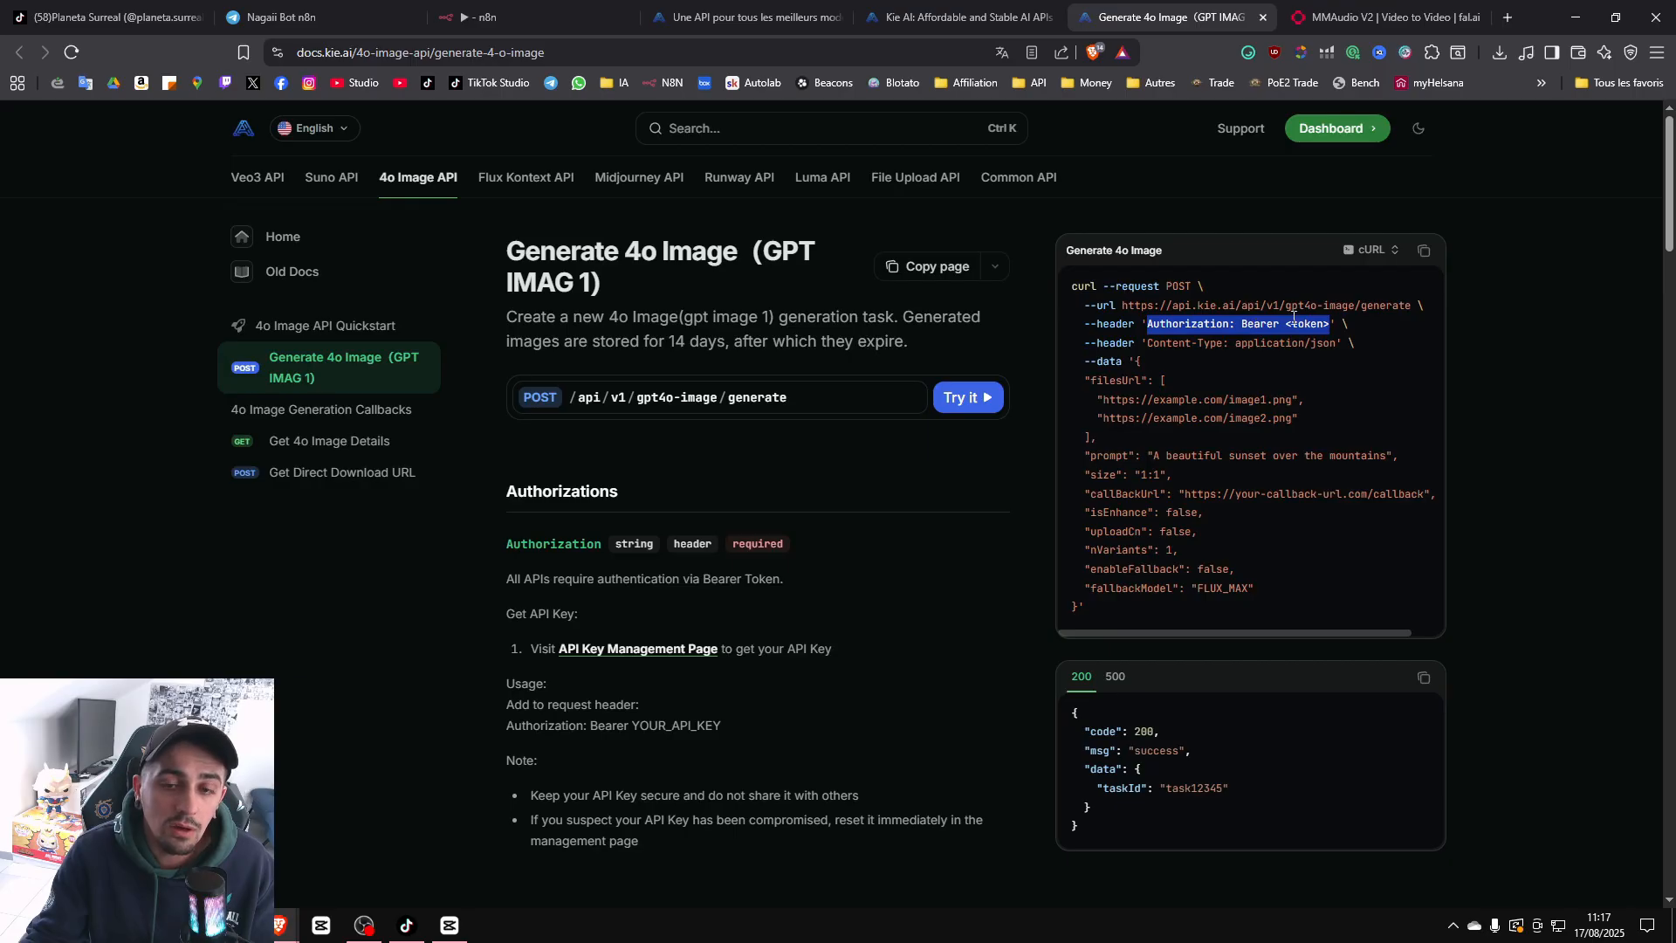
{"action": "left_click", "coordinate": [956, 17]}
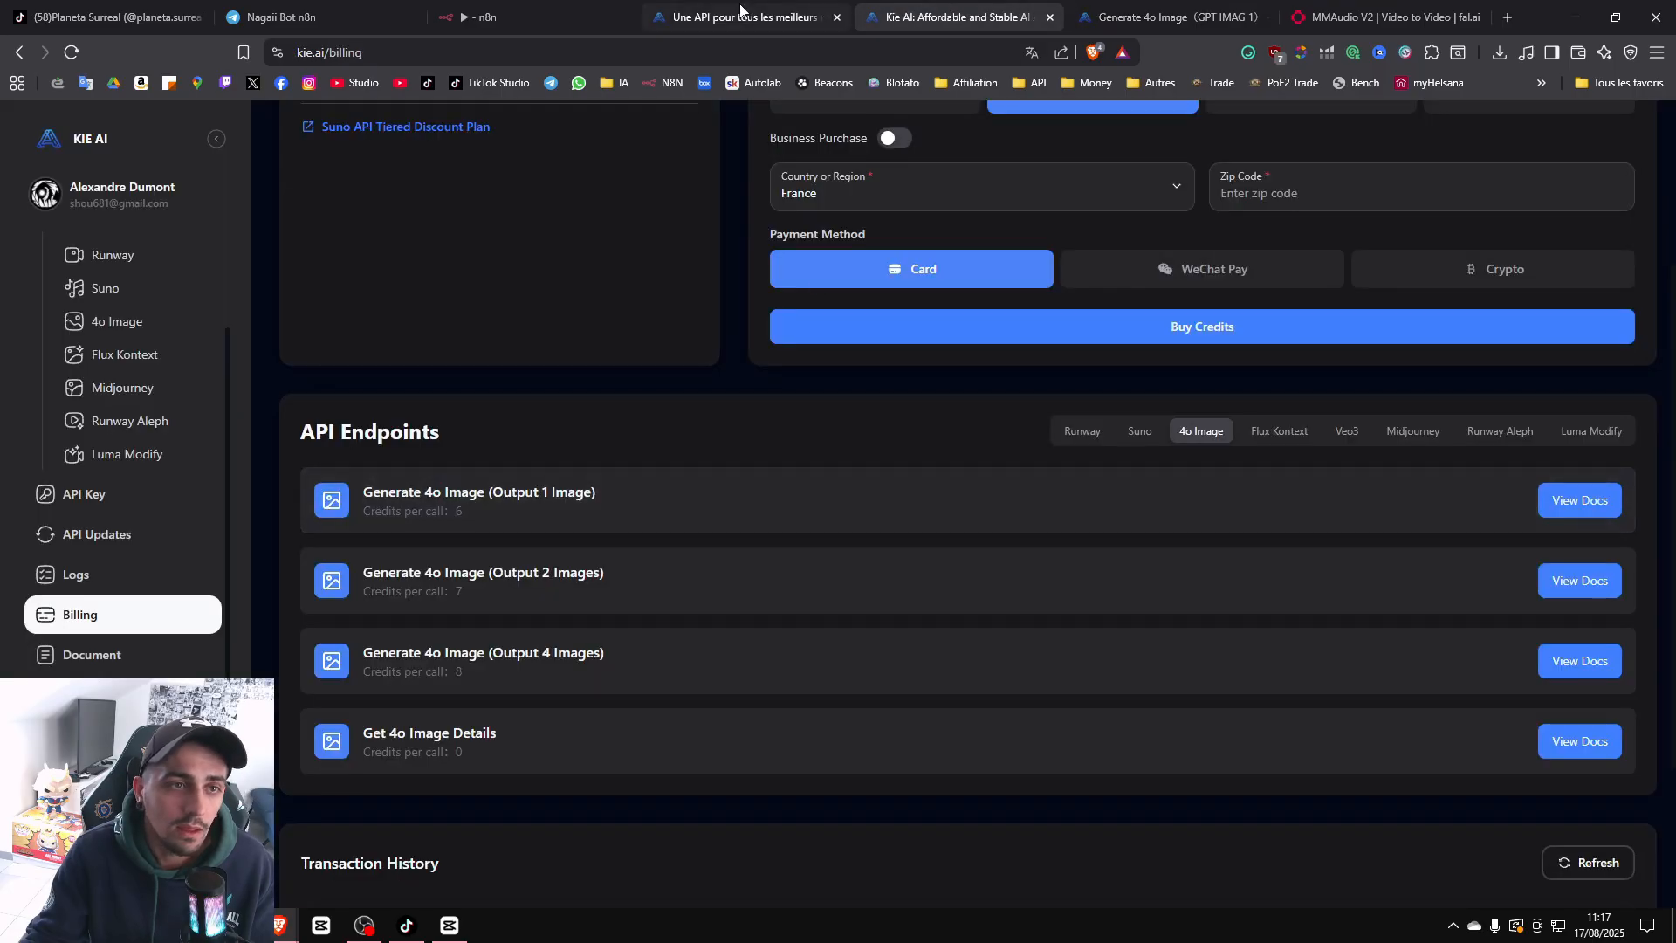
Set the HTTP Request node's generic auth type to Header Auth and select the Kie AI credential.
{"action": "left_click", "coordinate": [559, 16]}
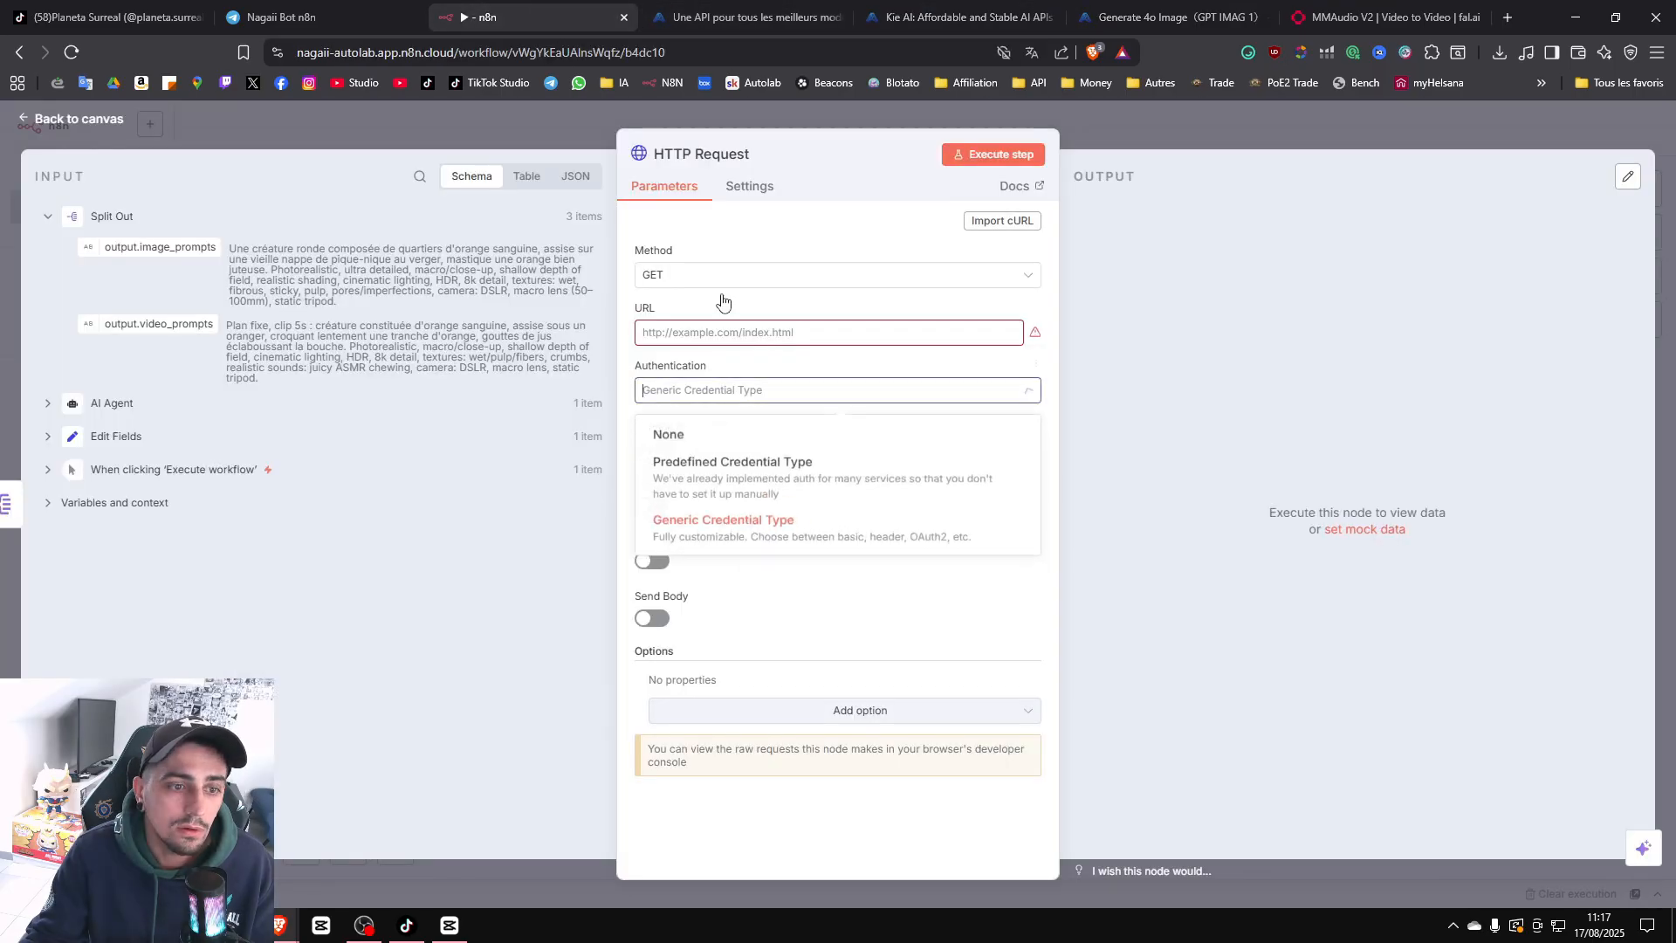
{"action": "left_click", "coordinate": [732, 542]}
{"action": "left_click", "coordinate": [730, 450]}
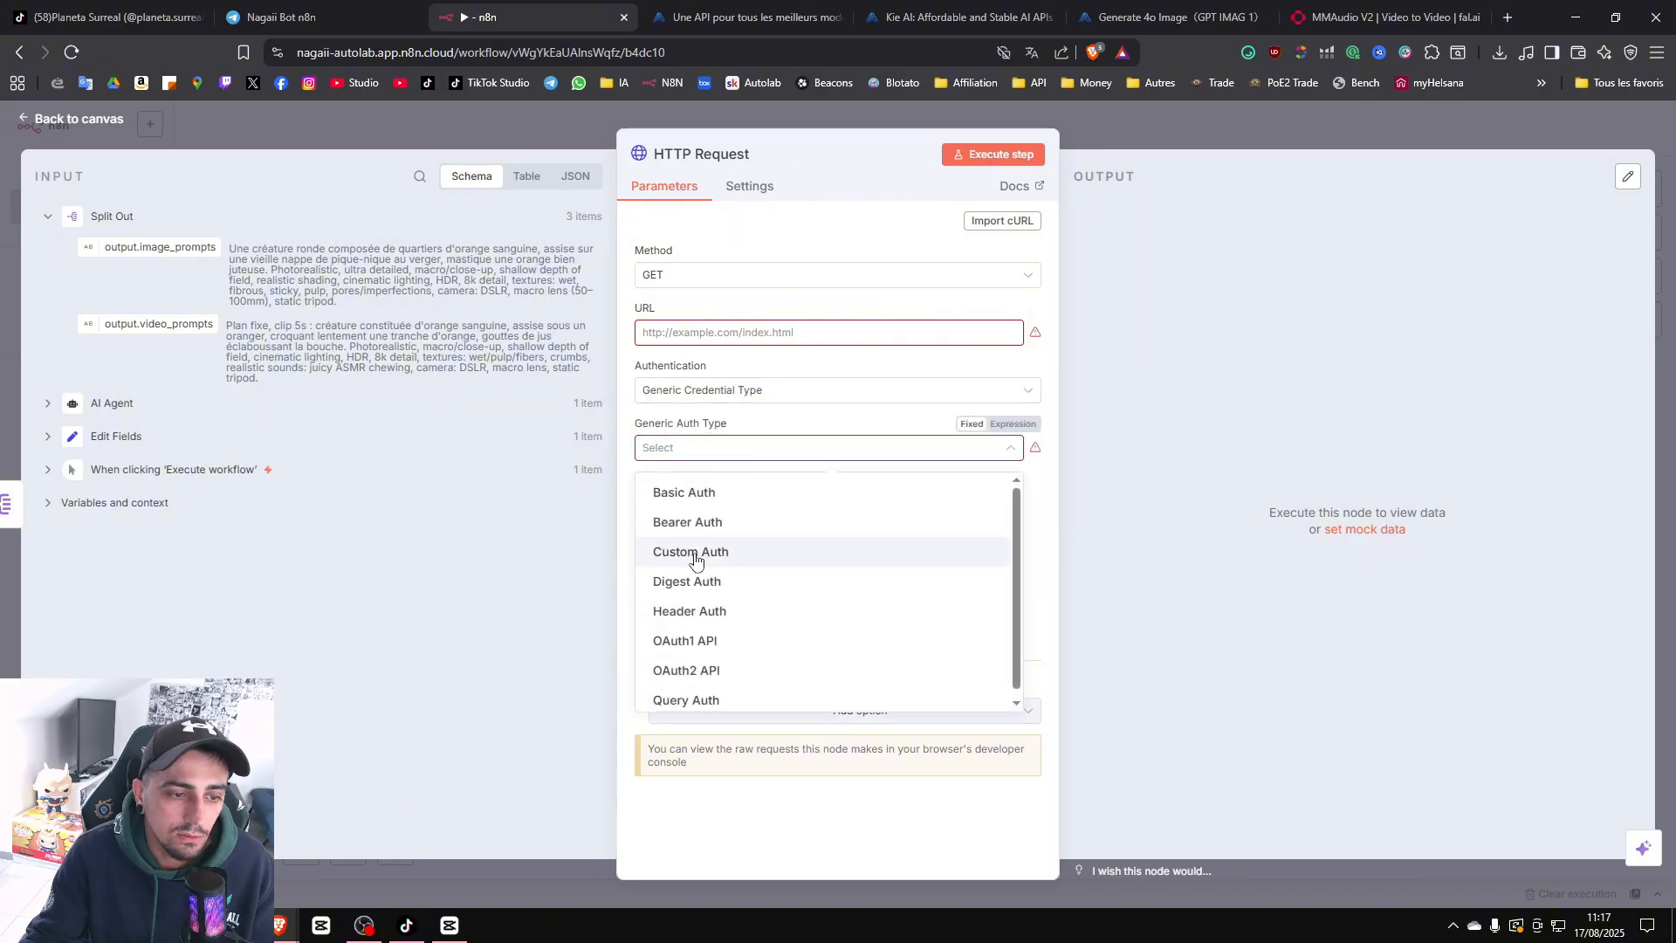
{"action": "left_click", "coordinate": [721, 614]}
{"action": "left_click", "coordinate": [721, 503]}
{"action": "scroll", "coordinate": [711, 663], "scroll_direction": "down", "scroll_amount": 5}
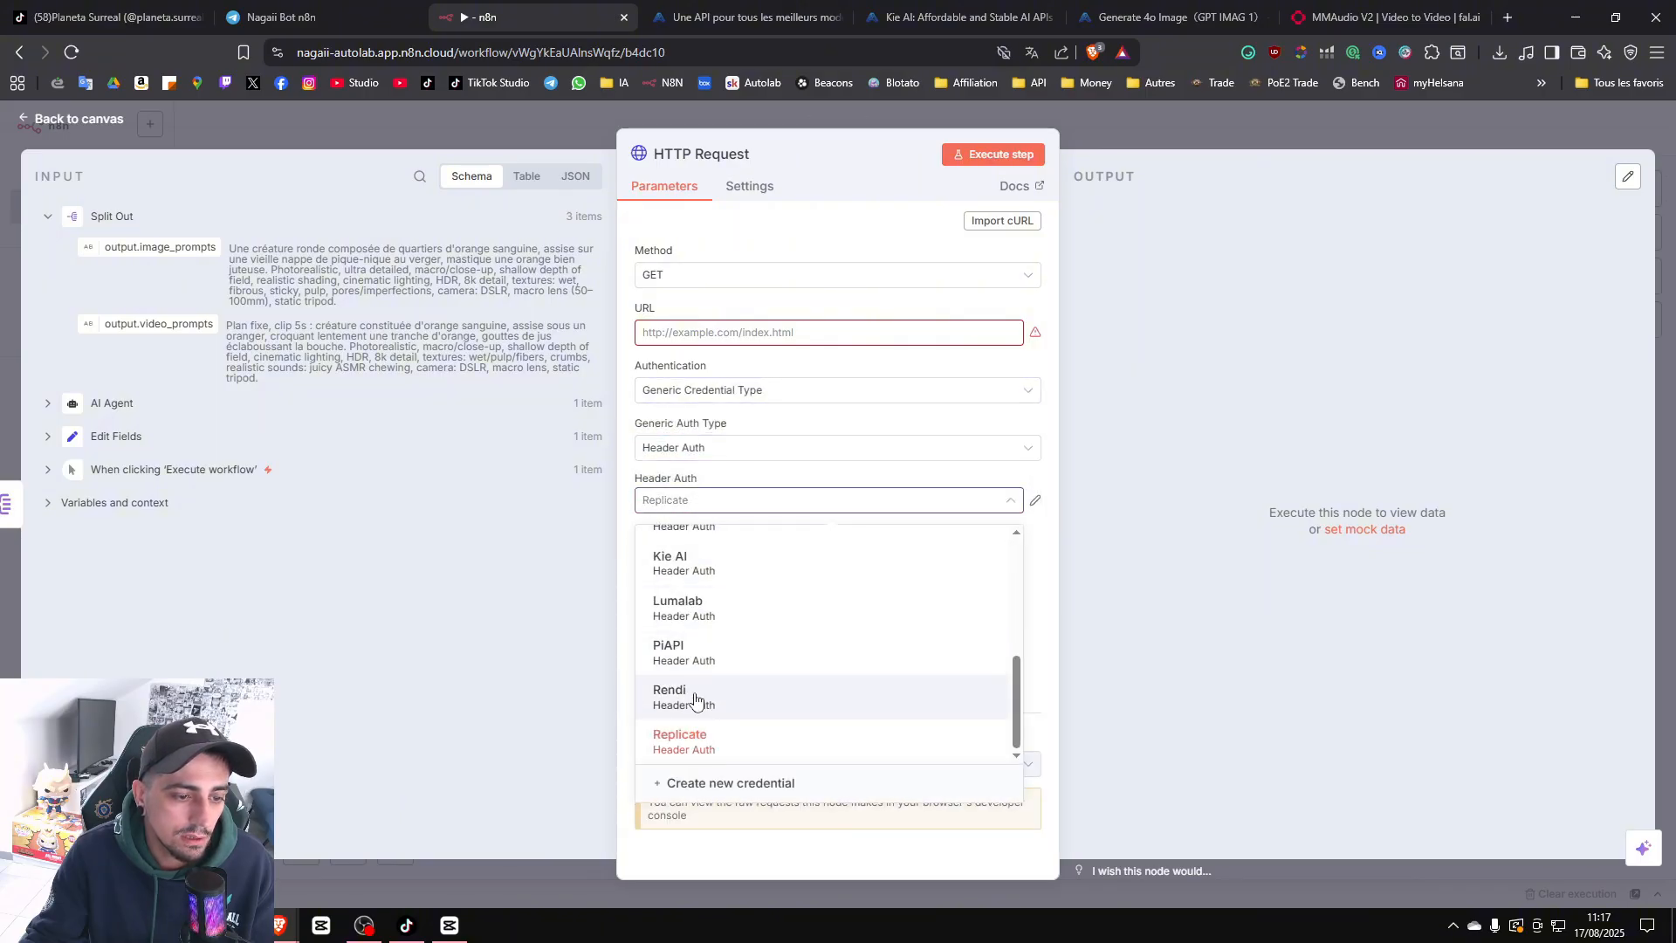
{"action": "left_click", "coordinate": [717, 568]}
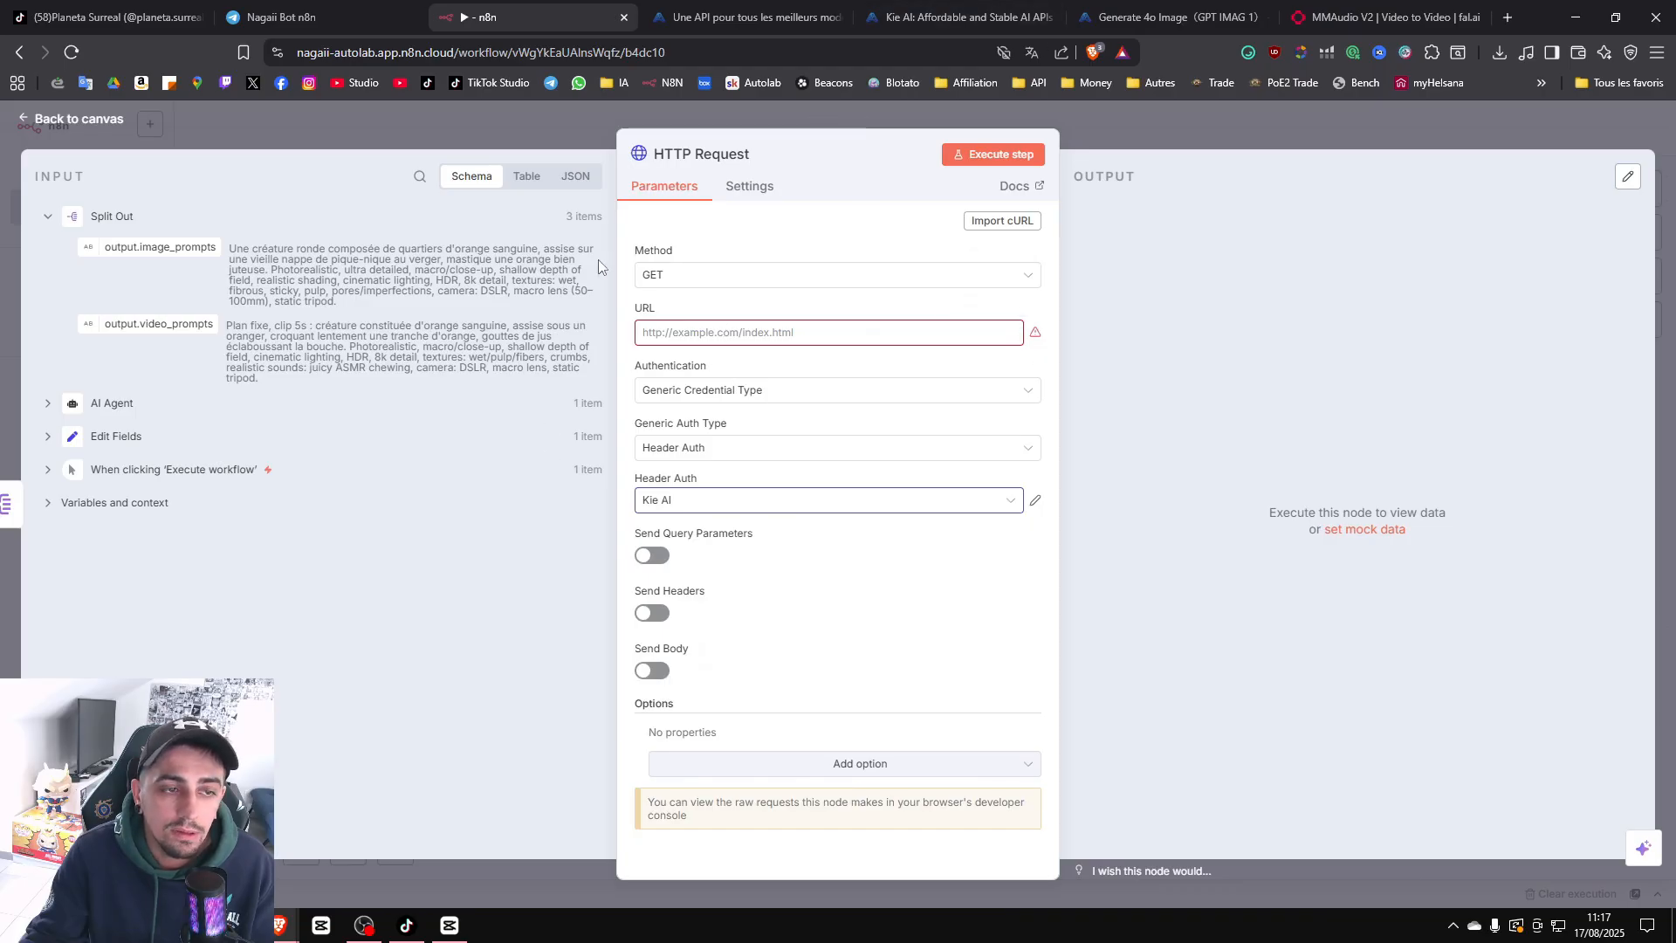
{"action": "left_click", "coordinate": [720, 278]}
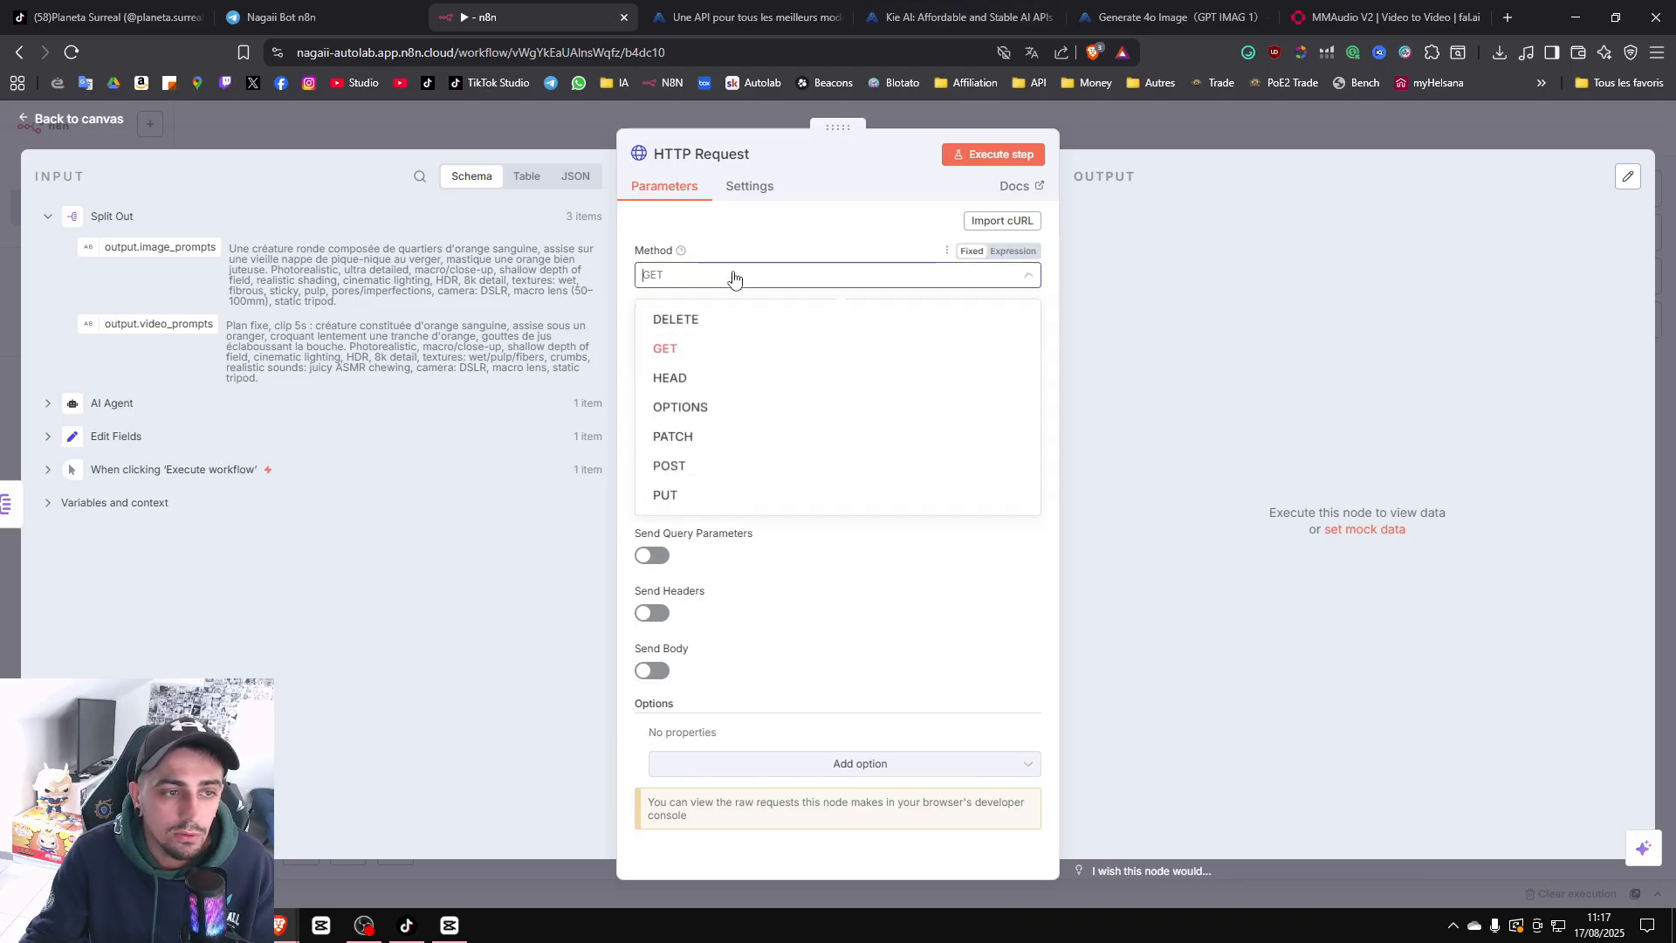
{"action": "left_click", "coordinate": [699, 465]}
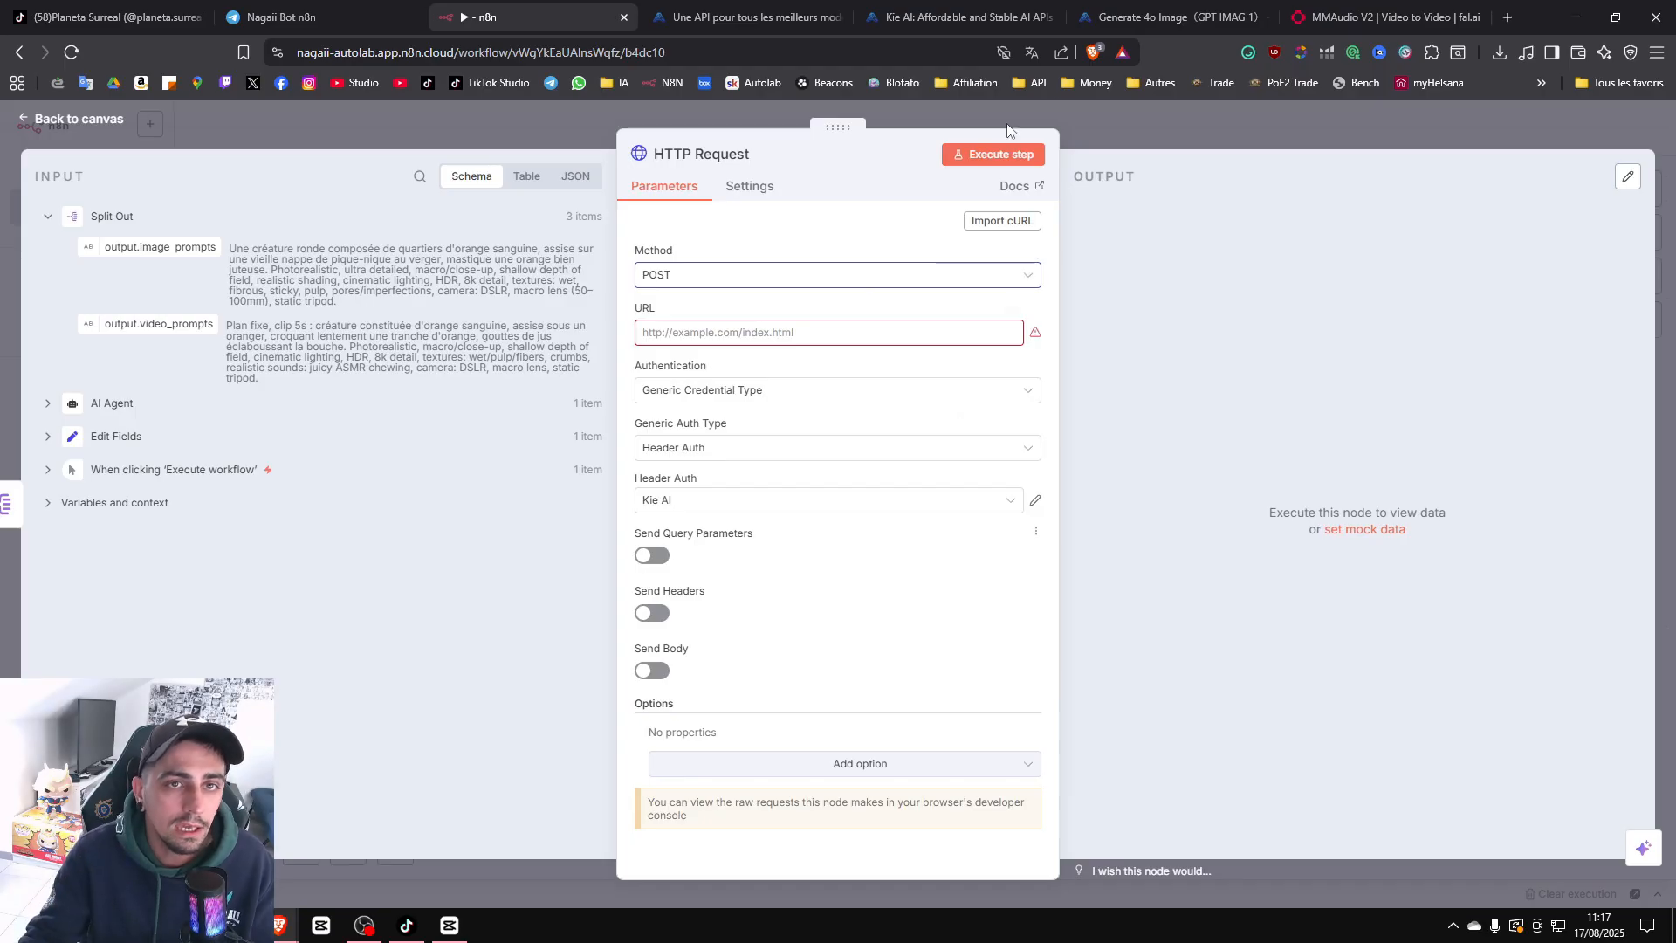
{"action": "left_click", "coordinate": [1193, 9]}
{"action": "left_click_drag", "start_coordinate": [1419, 305], "coordinate": [1128, 312]}
{"action": "left_click", "coordinate": [1155, 299]}
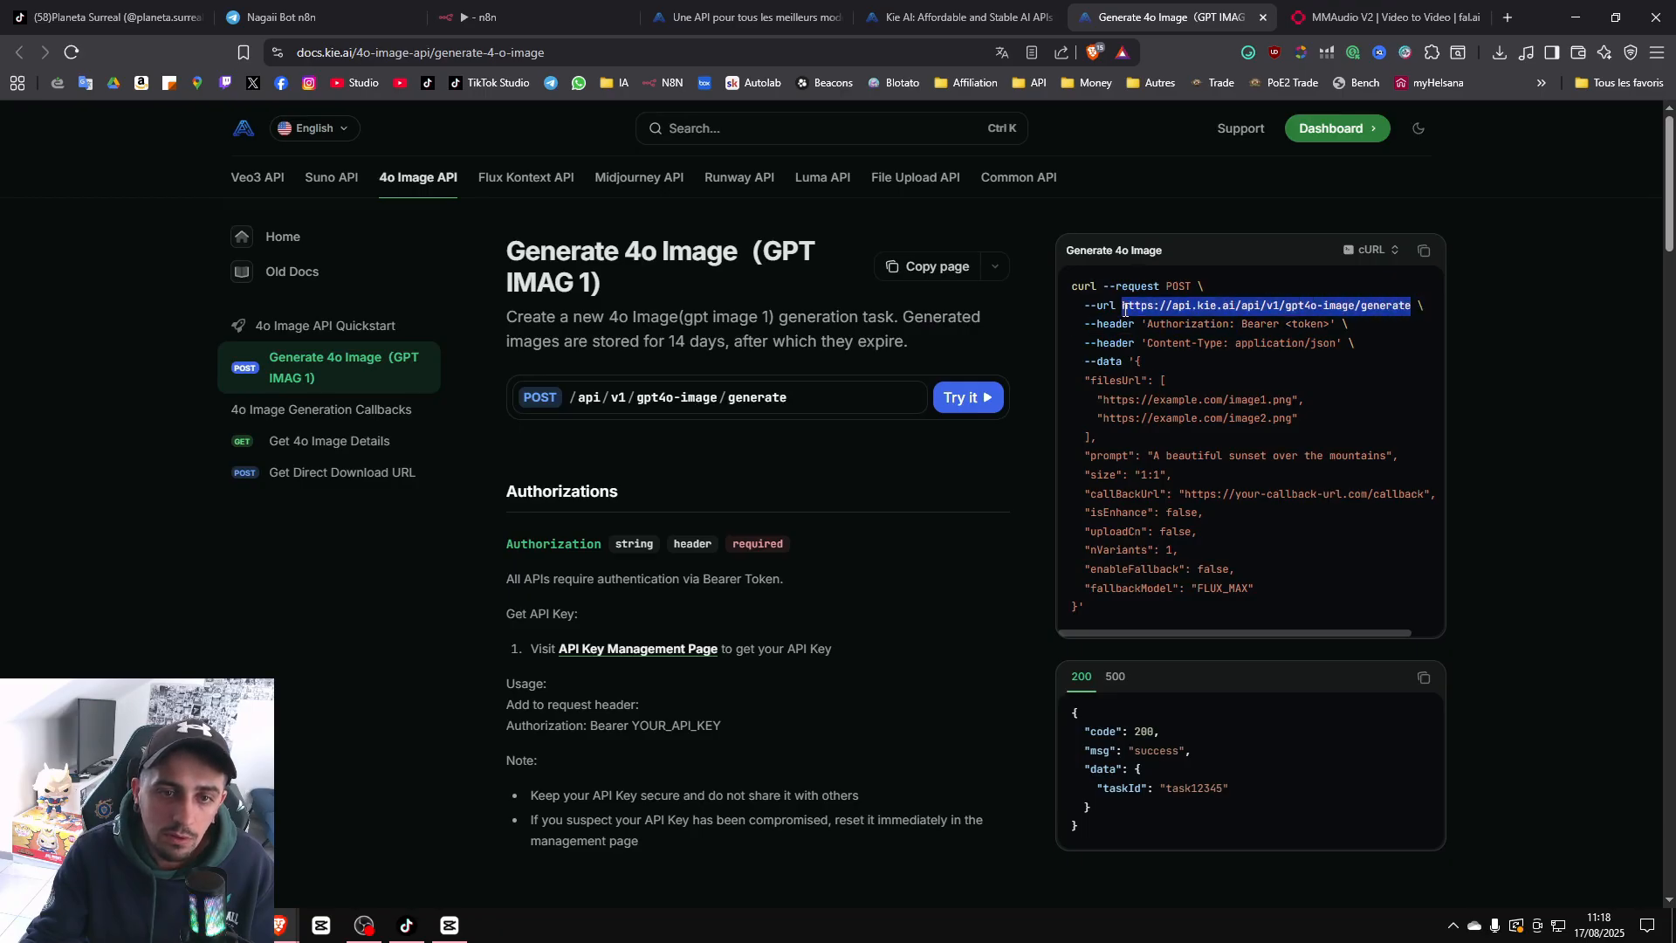
{"action": "left_click", "coordinate": [478, 17]}
{"action": "left_click", "coordinate": [836, 274]}
{"action": "left_click", "coordinate": [673, 464]}
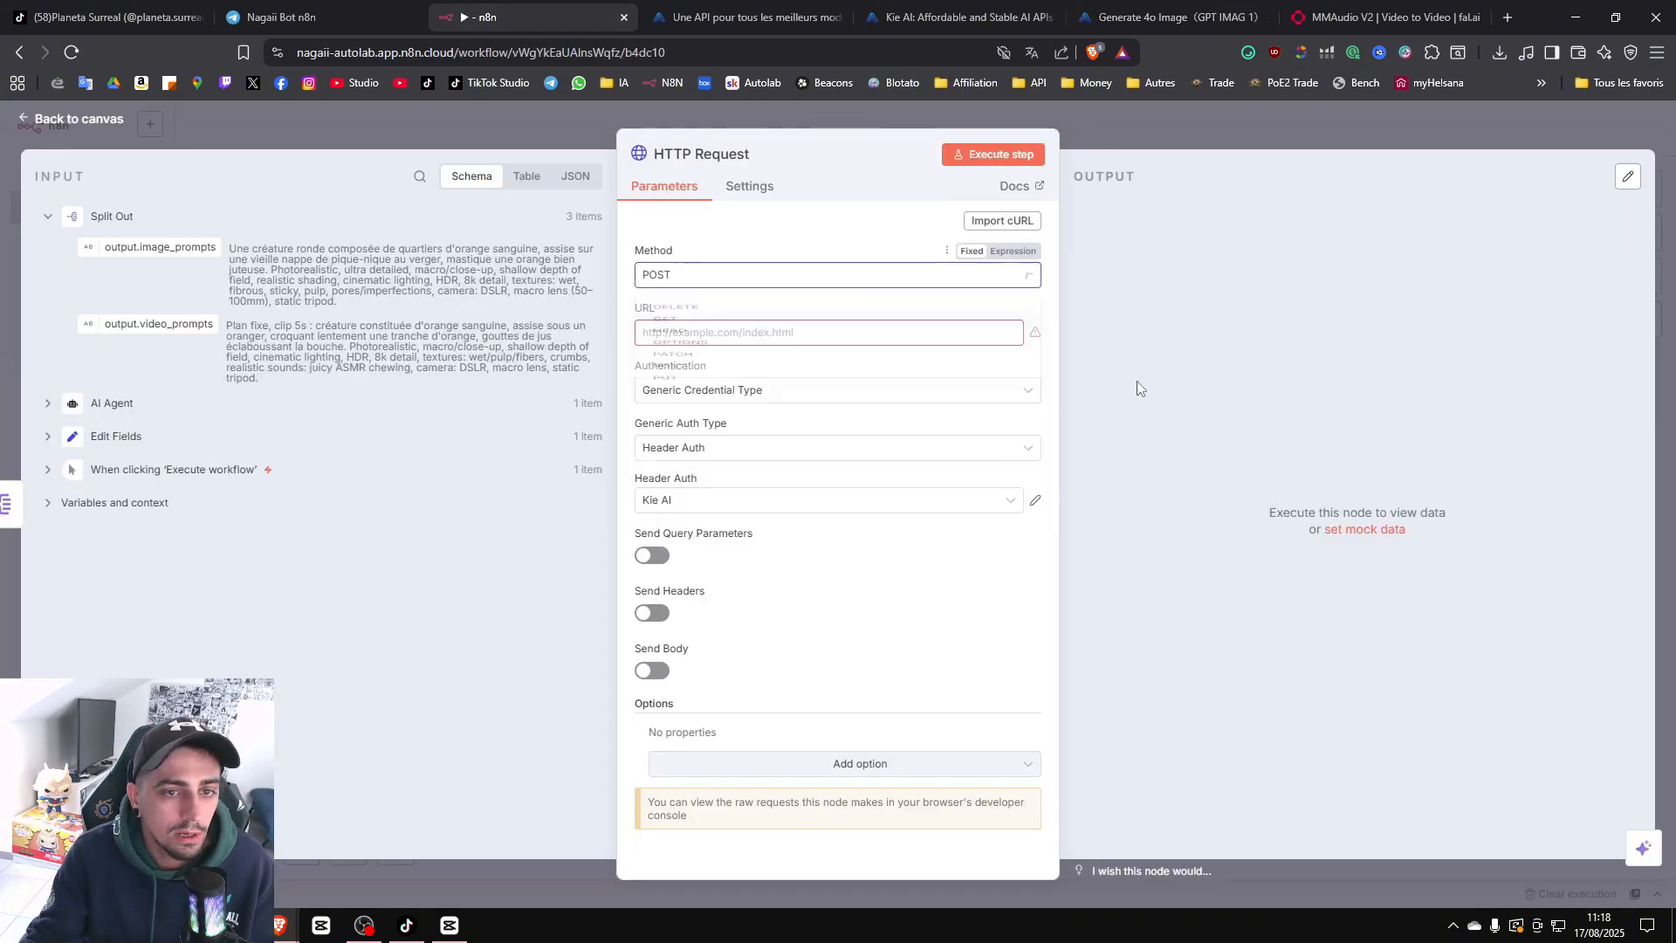
{"action": "left_click", "coordinate": [781, 338]}
{"action": "type", "text": "https://api.kie.ai/api/v1/gpt4o-image/generate"}
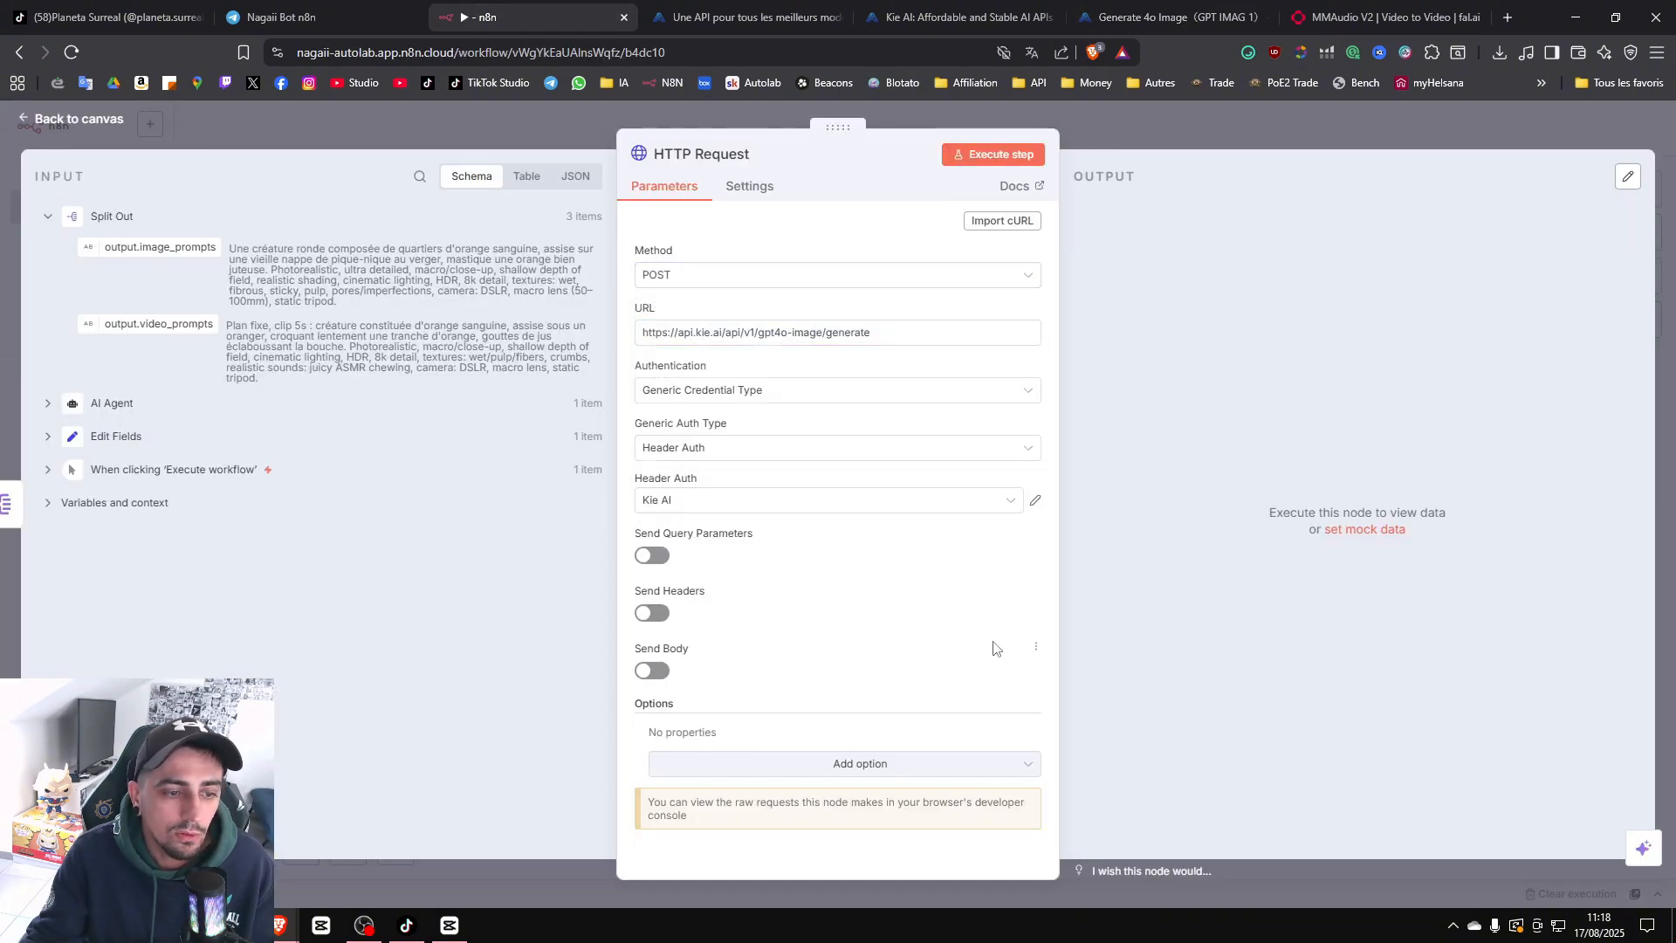
Enable sending a body in the HTTP Request node and specify it using JSON.
{"action": "left_click", "coordinate": [653, 670]}
{"action": "scroll", "coordinate": [699, 663], "scroll_direction": "down", "scroll_amount": 3}
{"action": "left_click", "coordinate": [746, 527]}
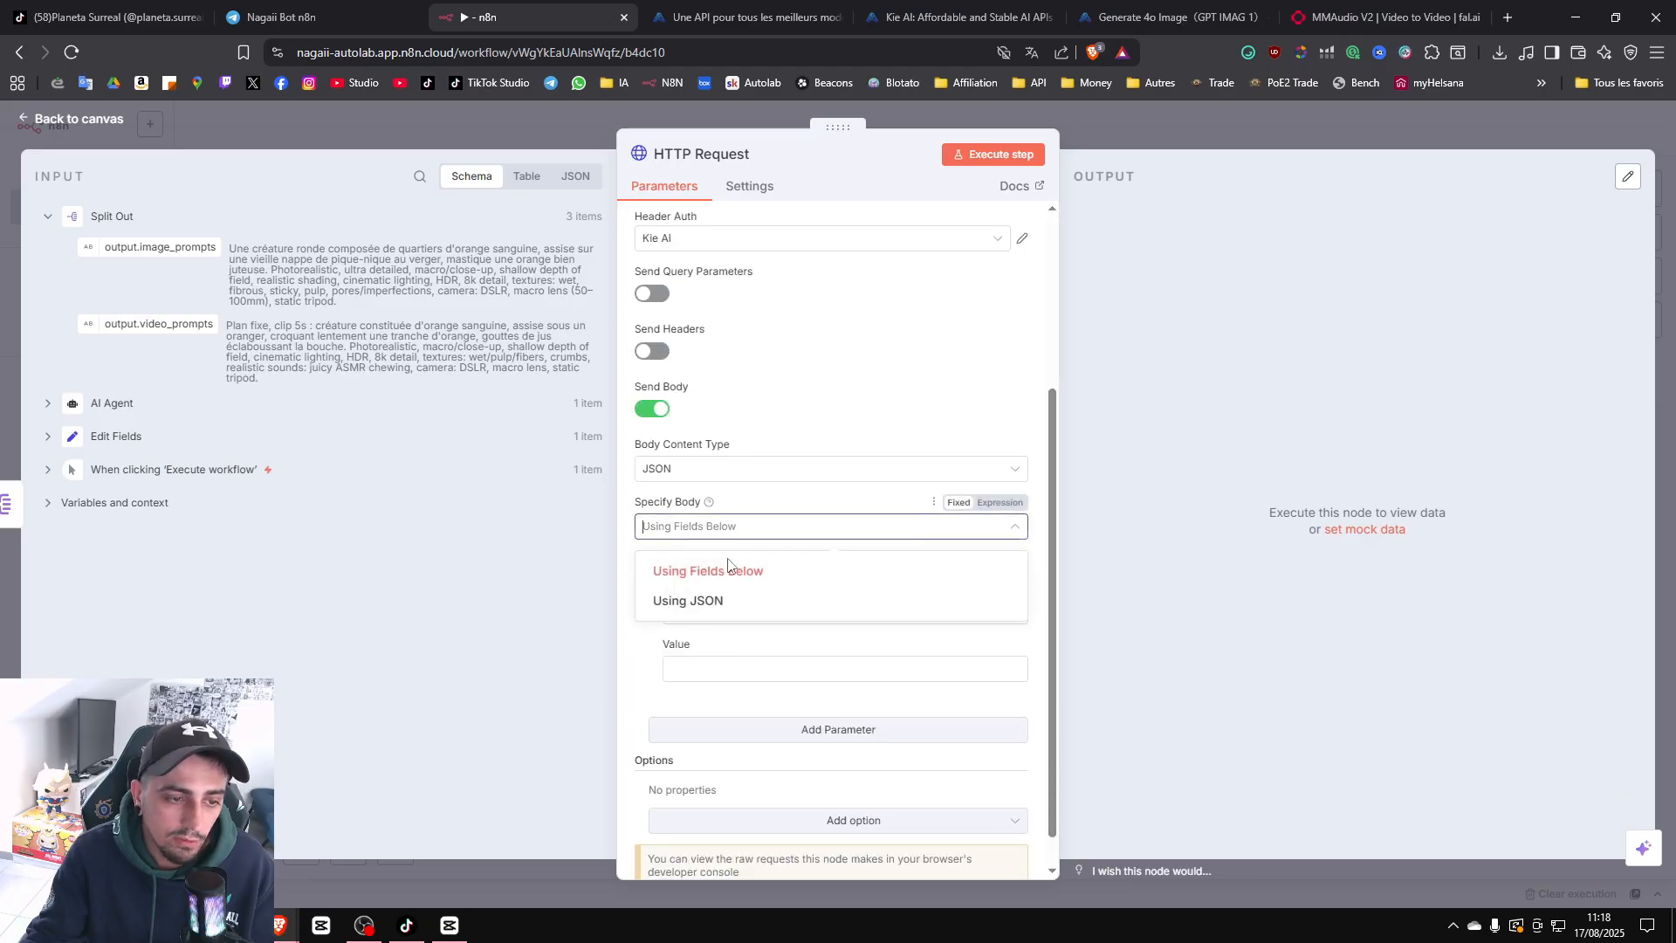
{"action": "left_click", "coordinate": [709, 600]}
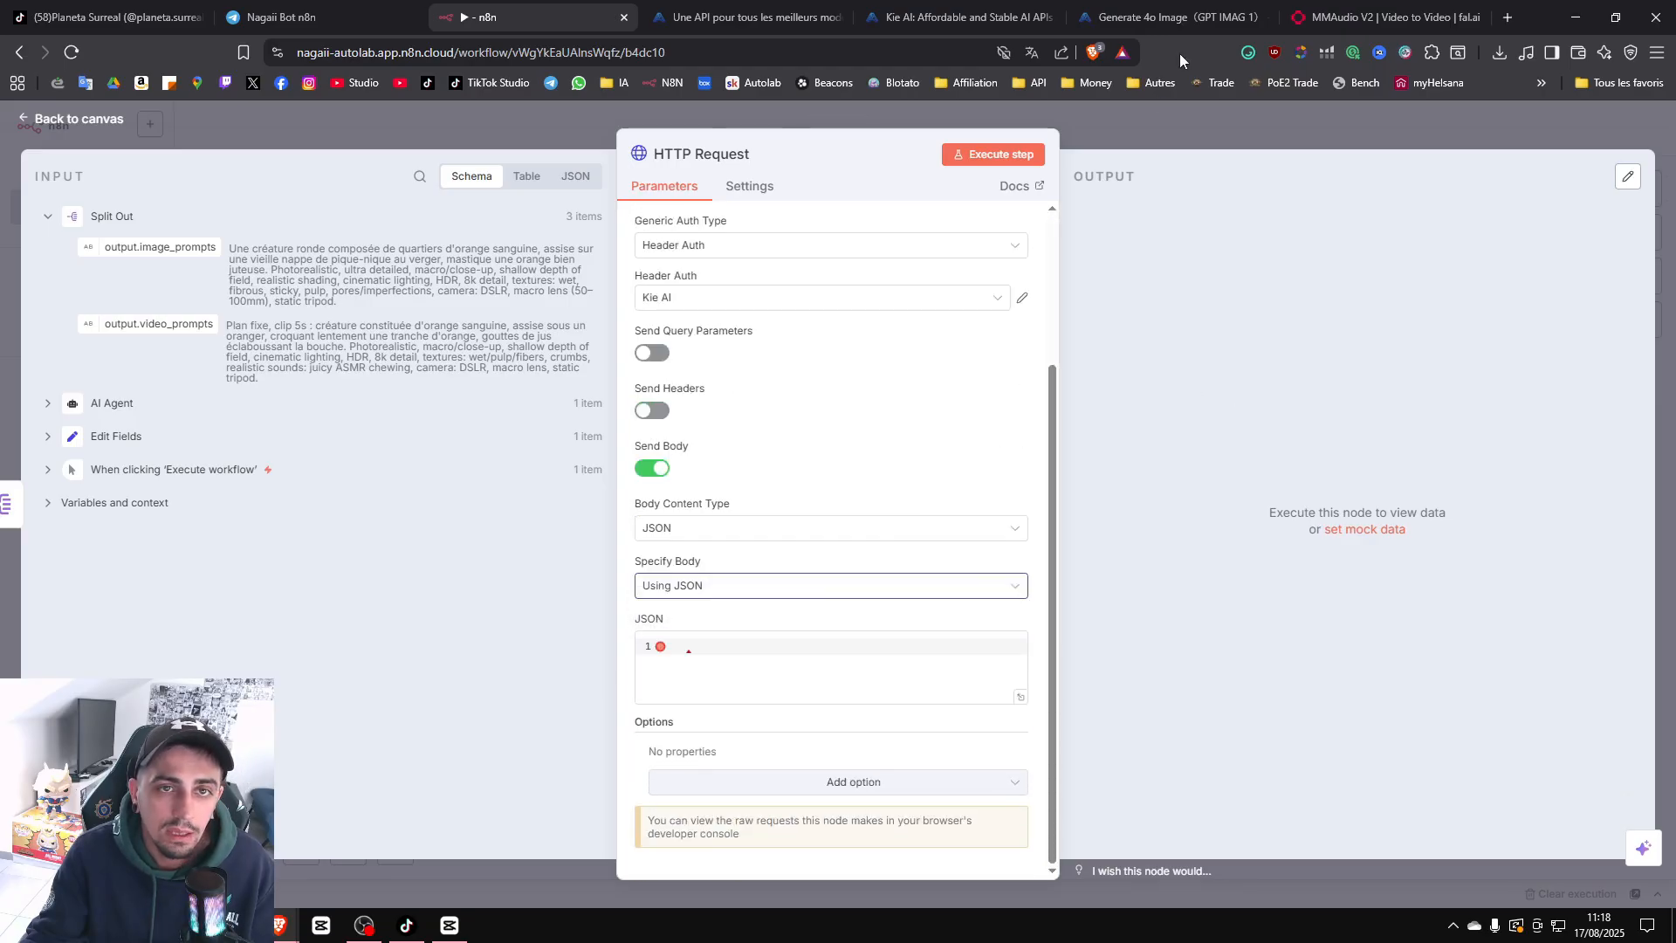
Copy the full JSON data object from the Generate 4o Image cURL example in the Kie docs.
{"action": "left_click", "coordinate": [1175, 18]}
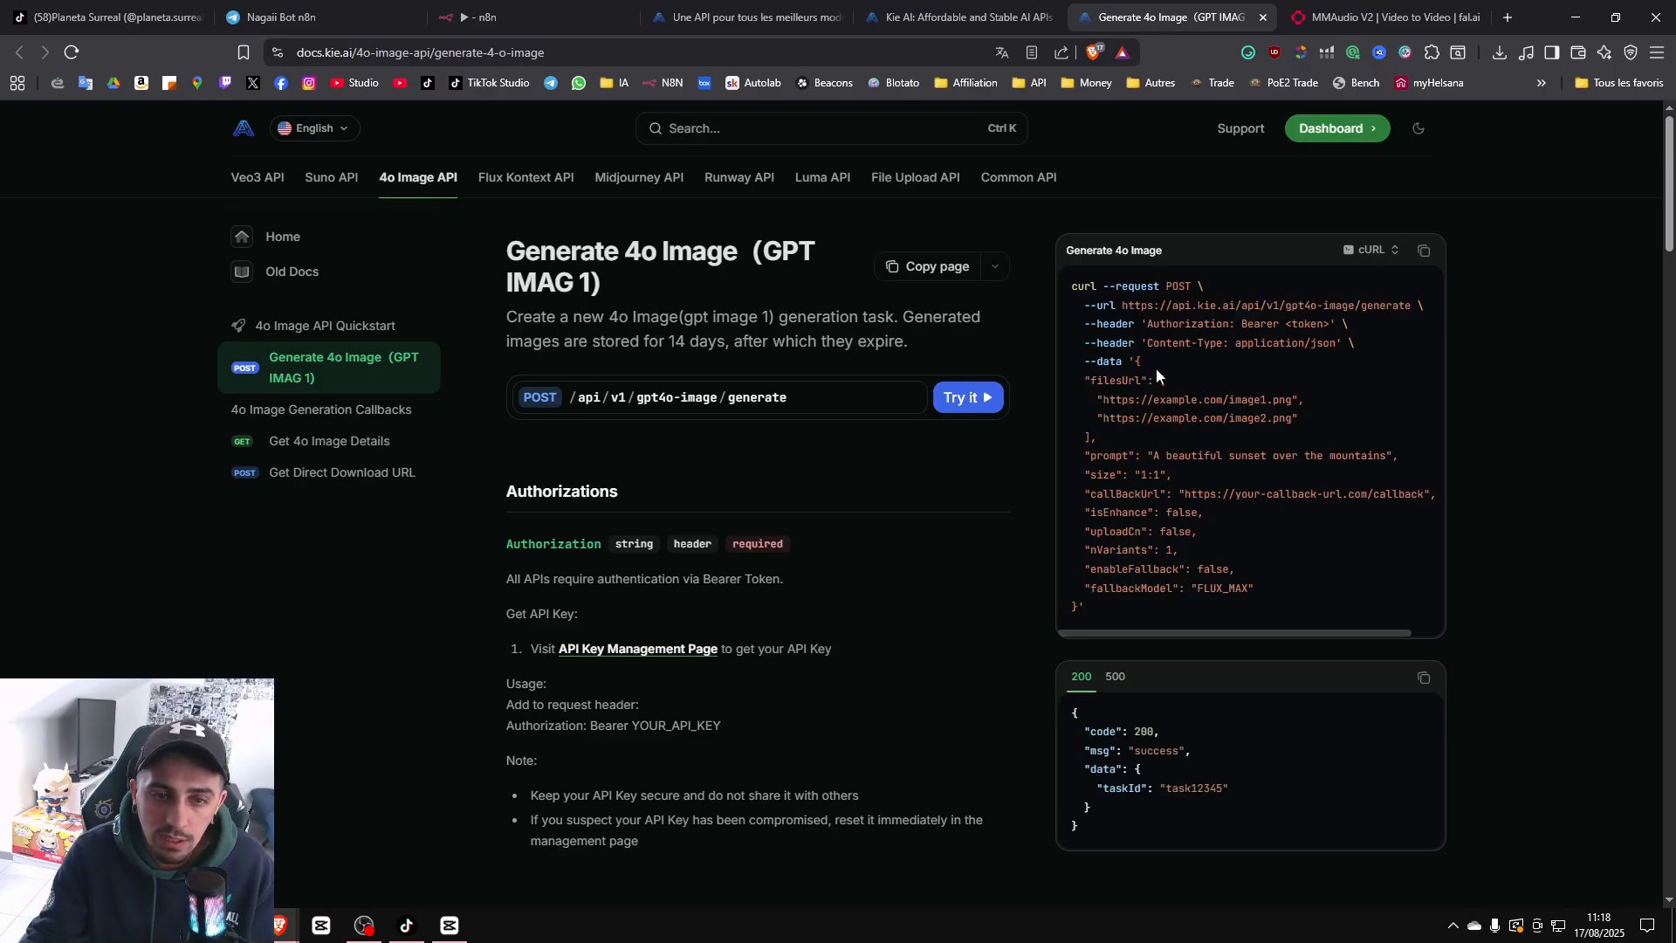
{"action": "left_click_drag", "start_coordinate": [1138, 362], "coordinate": [1157, 421]}
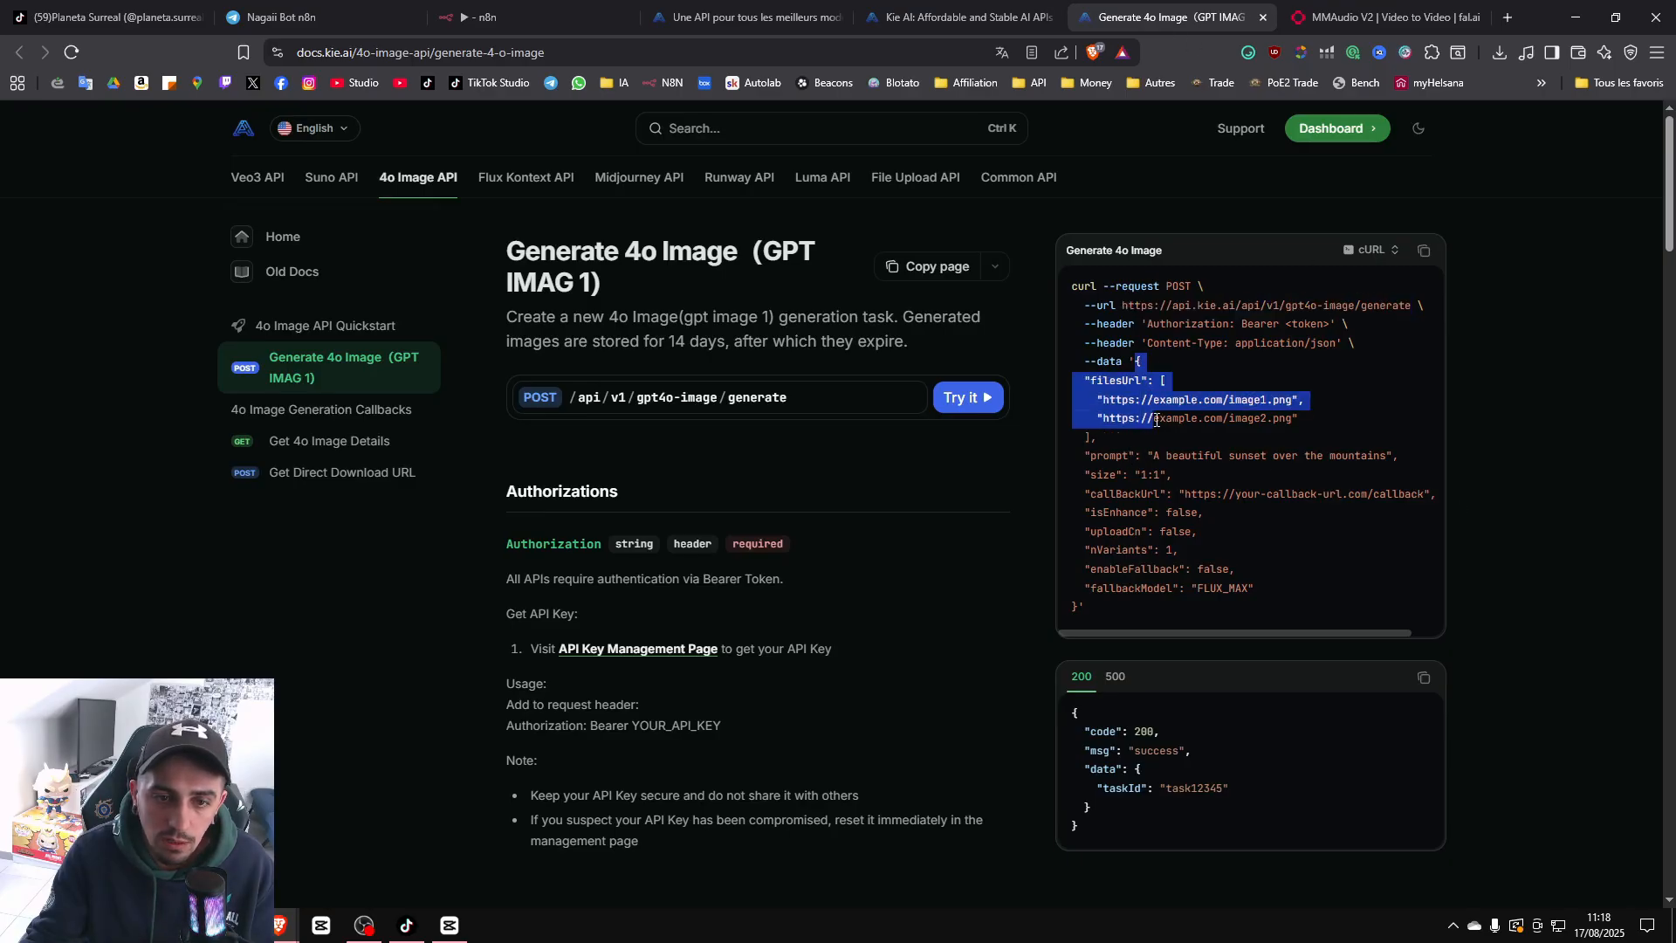
{"action": "left_click", "coordinate": [1141, 364]}
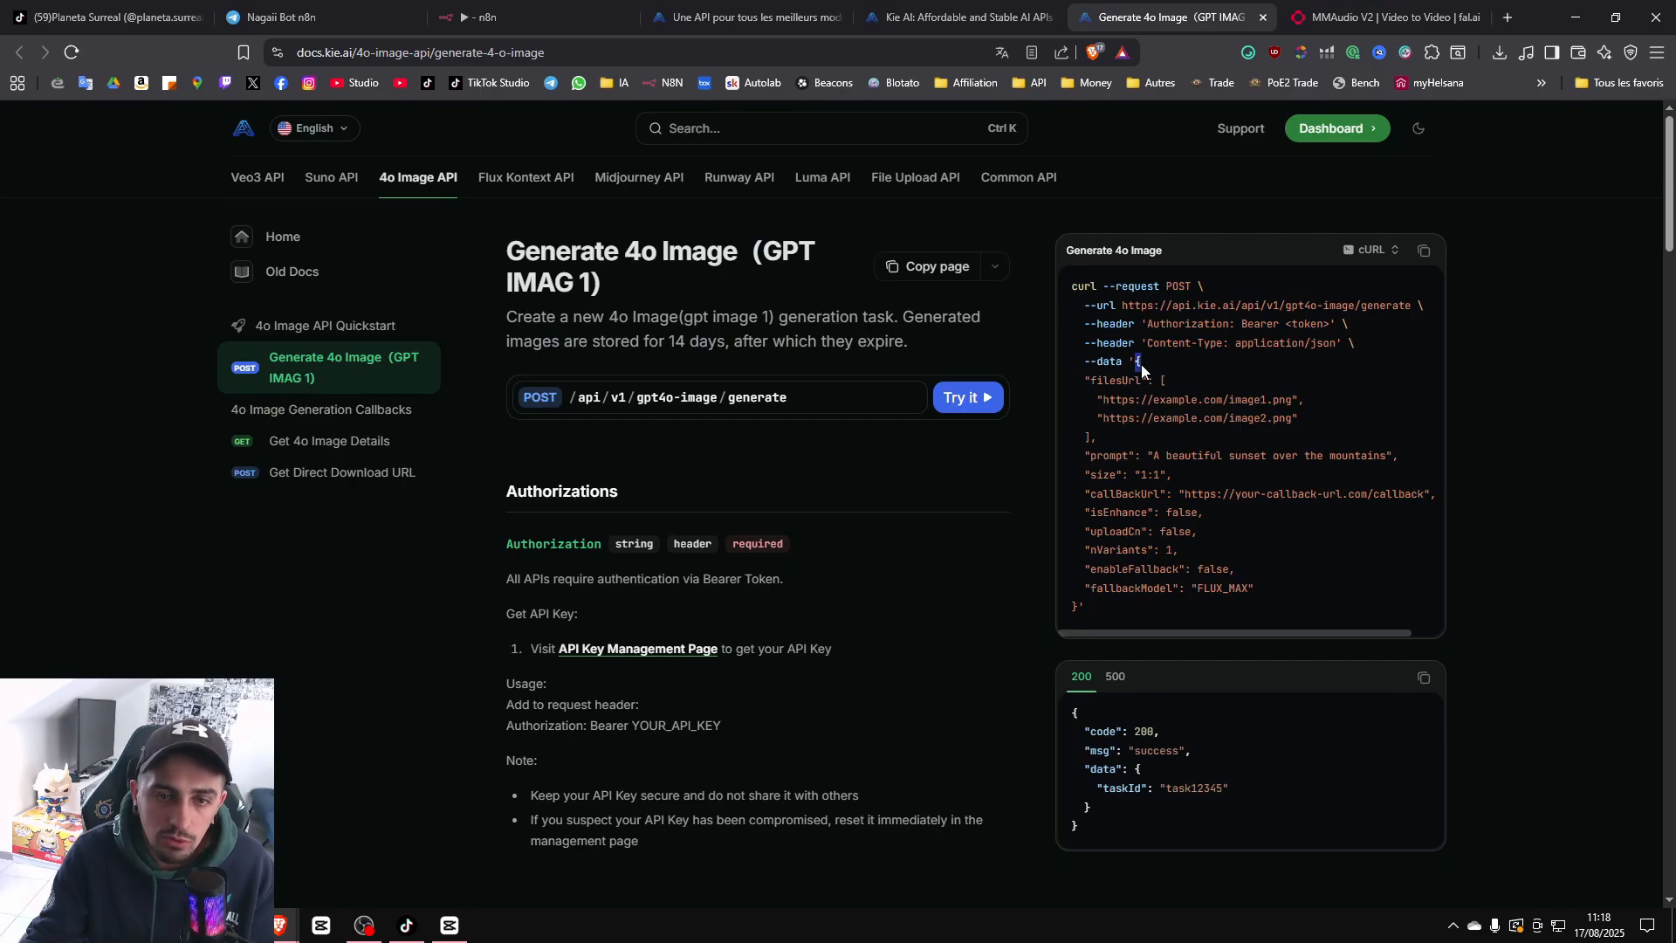
{"action": "left_click_drag", "start_coordinate": [1140, 364], "coordinate": [1079, 602]}
{"action": "key", "text": "ctrl+c"}
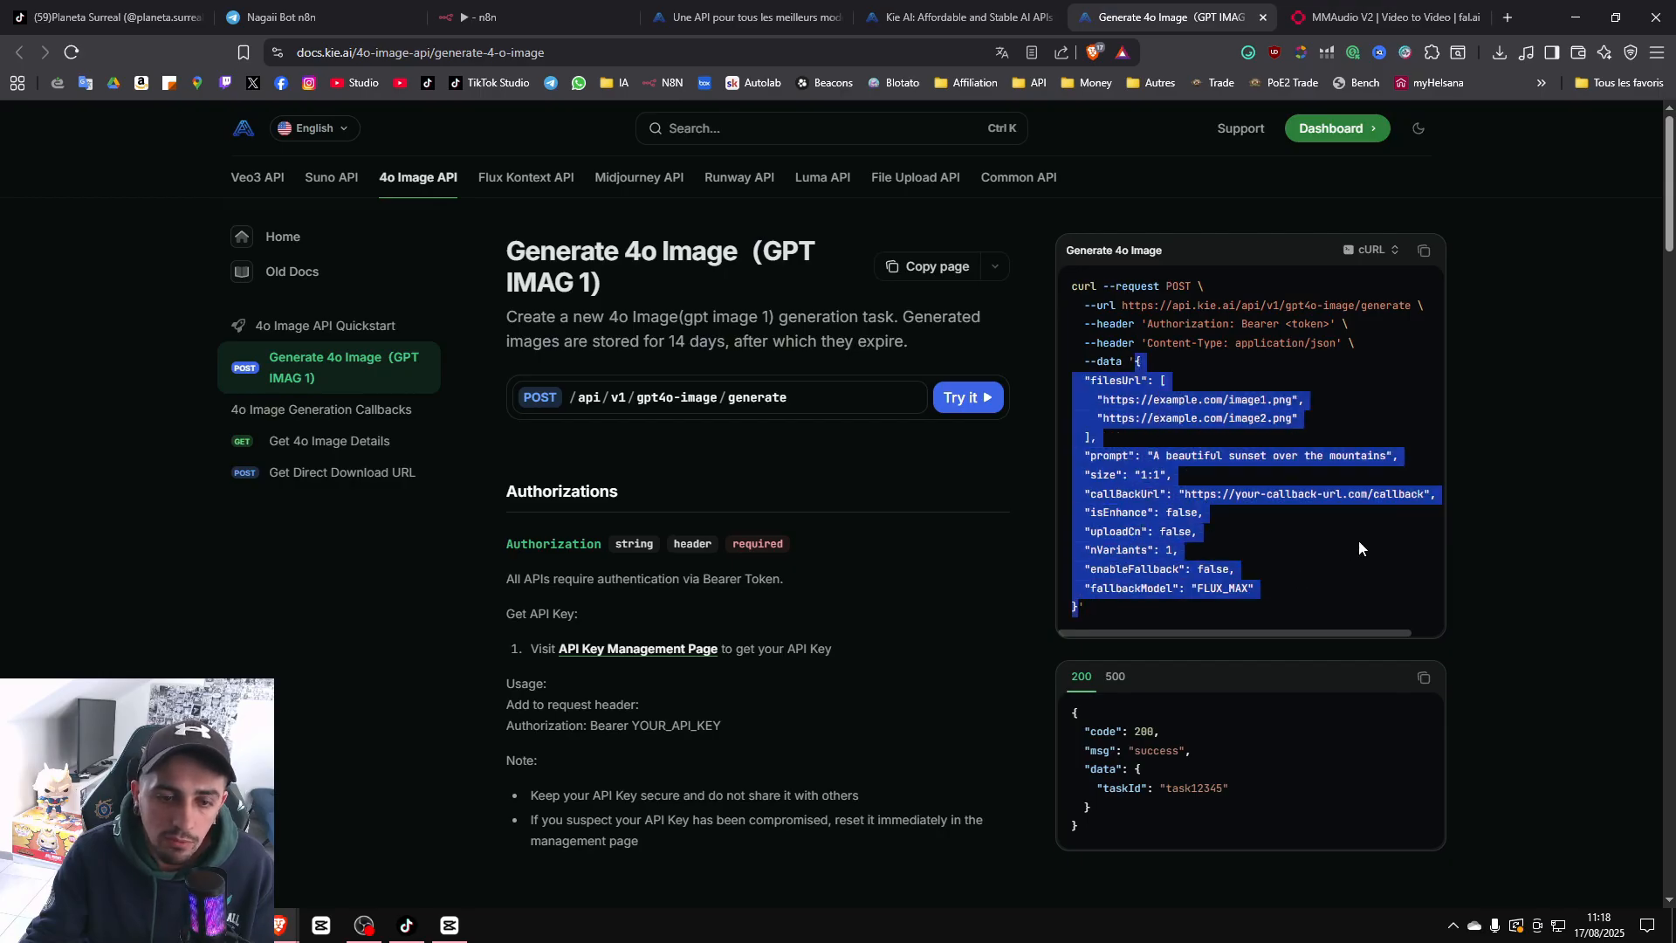
Paste the copied JSON into the HTTP Request node's JSON body in n8n and have it treated as an expression.
{"action": "left_click", "coordinate": [954, 17]}
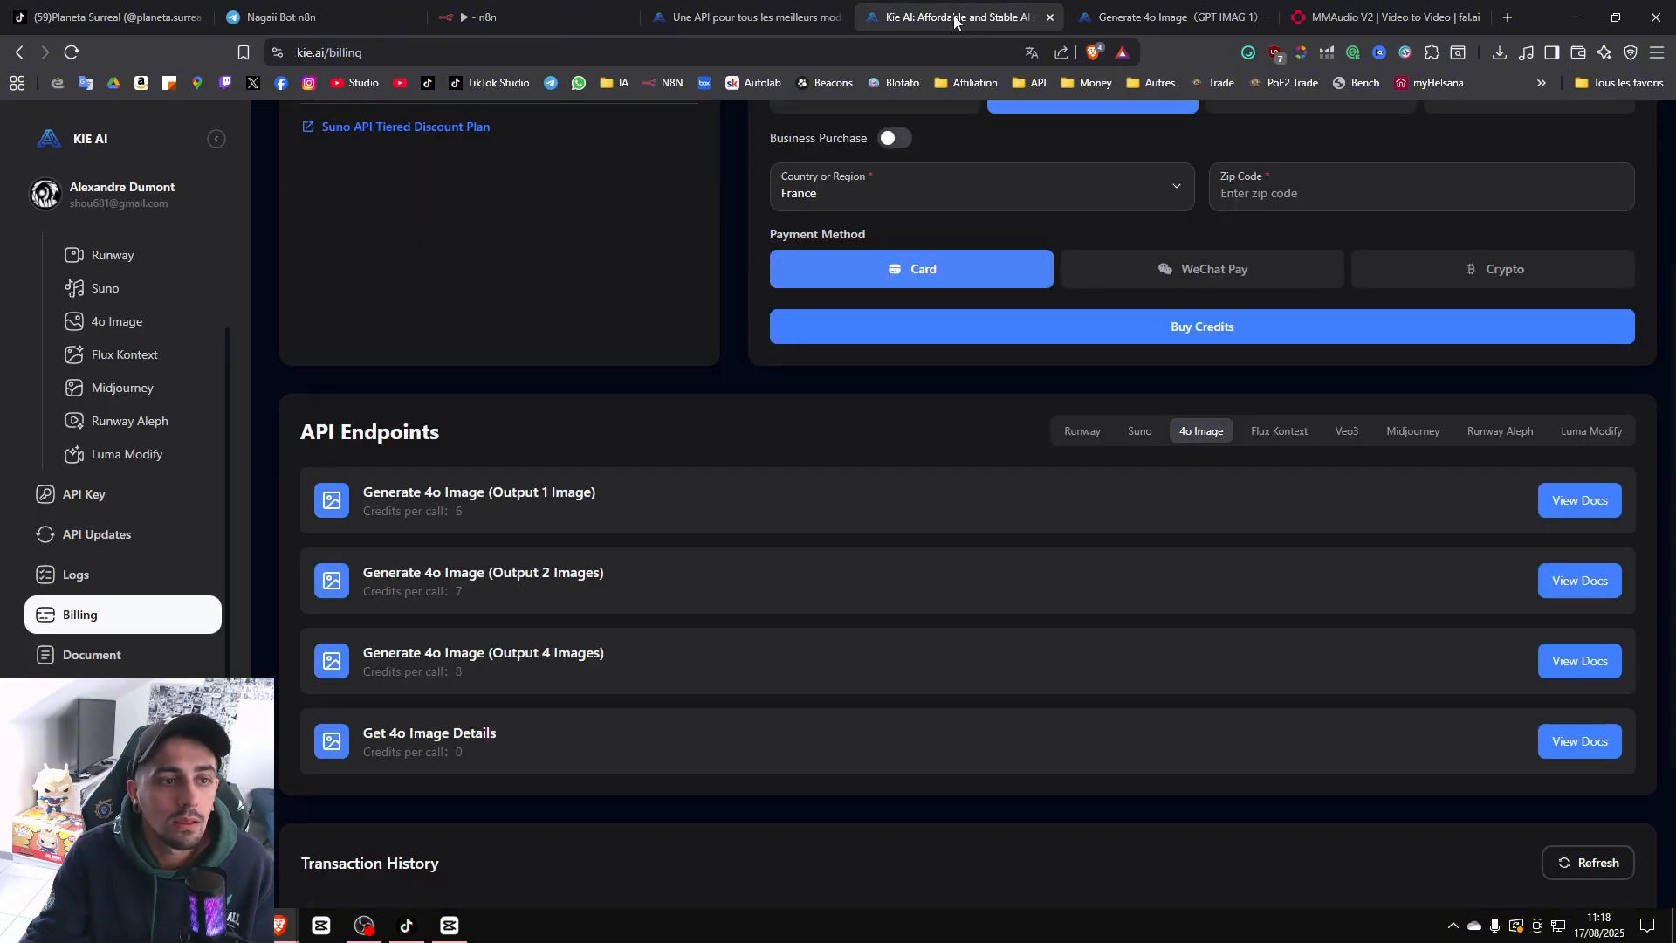
{"action": "left_click", "coordinate": [734, 18]}
{"action": "left_click", "coordinate": [511, 11]}
{"action": "left_click", "coordinate": [788, 664]}
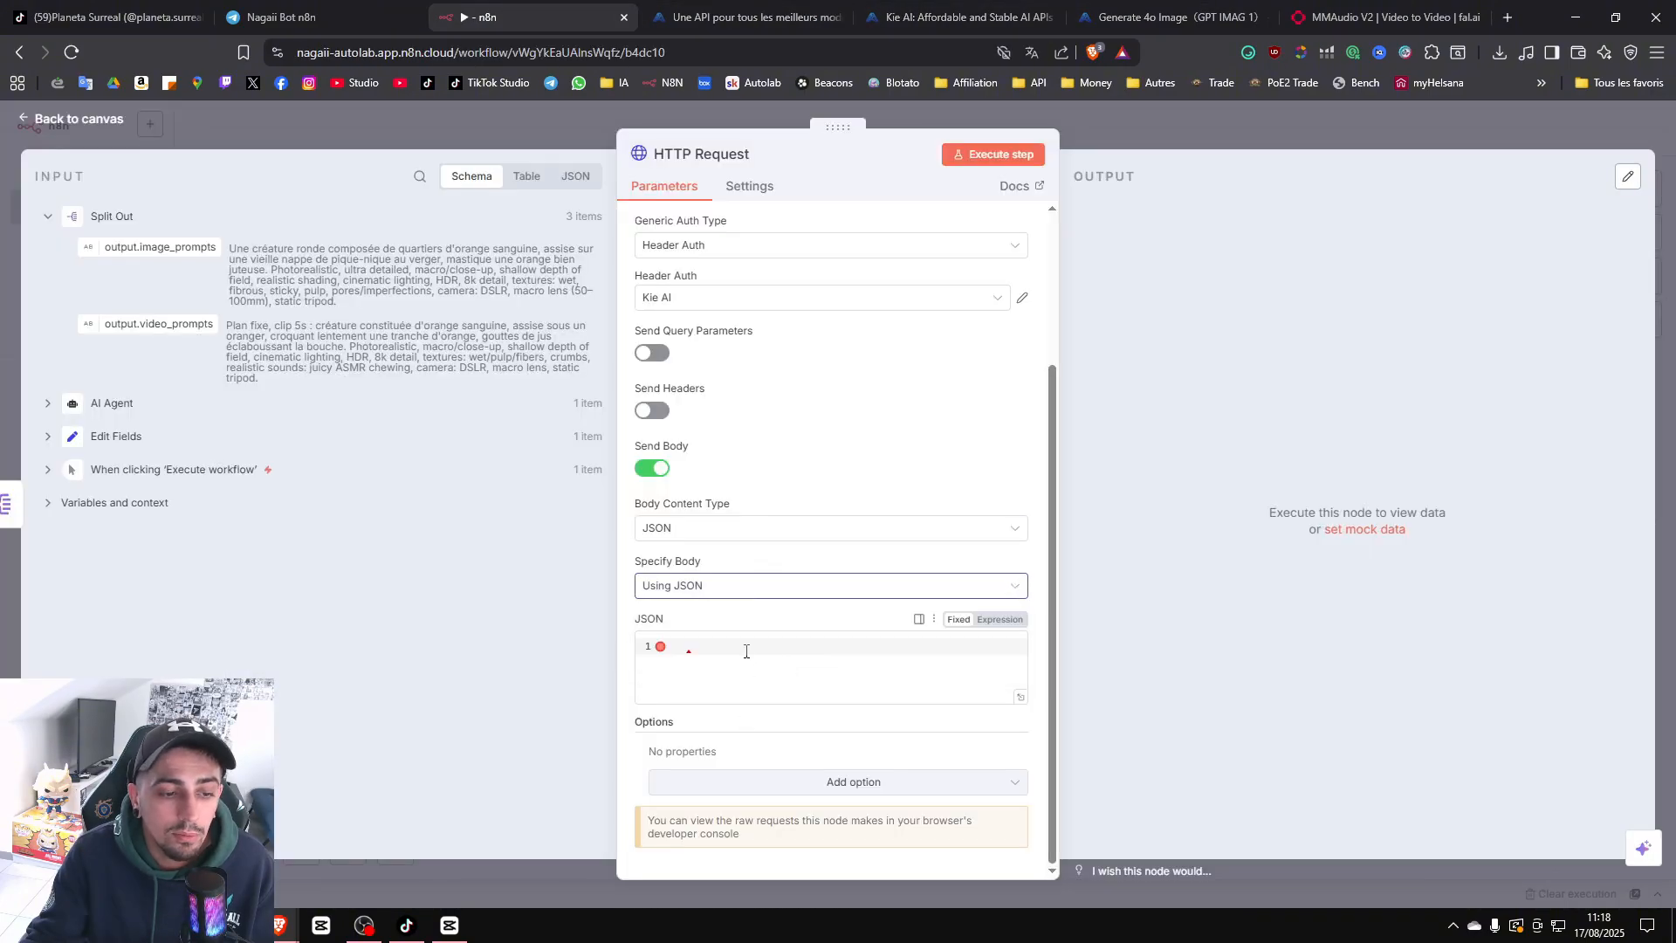
{"action": "left_click", "coordinate": [747, 653]}
{"action": "key", "text": "ctrl+v"}
{"action": "left_click", "coordinate": [1000, 589]}
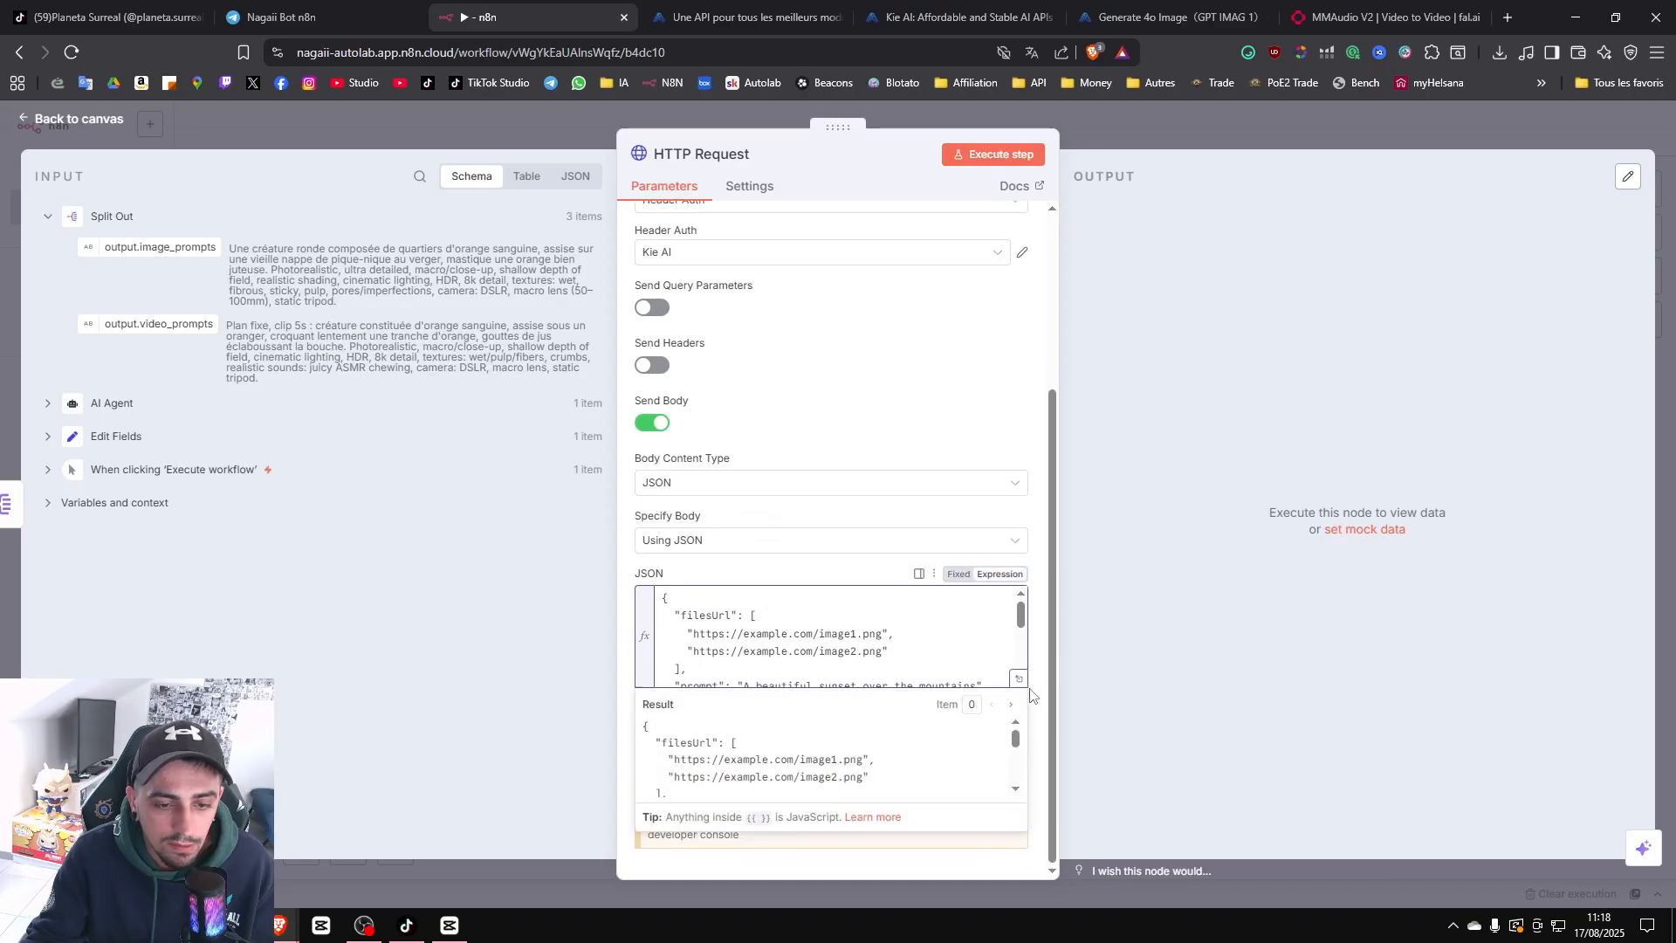
Open the JSON body in the expanded expression editor and delete the filesUrl array with its two example image URLs.
{"action": "left_click", "coordinate": [1020, 689]}
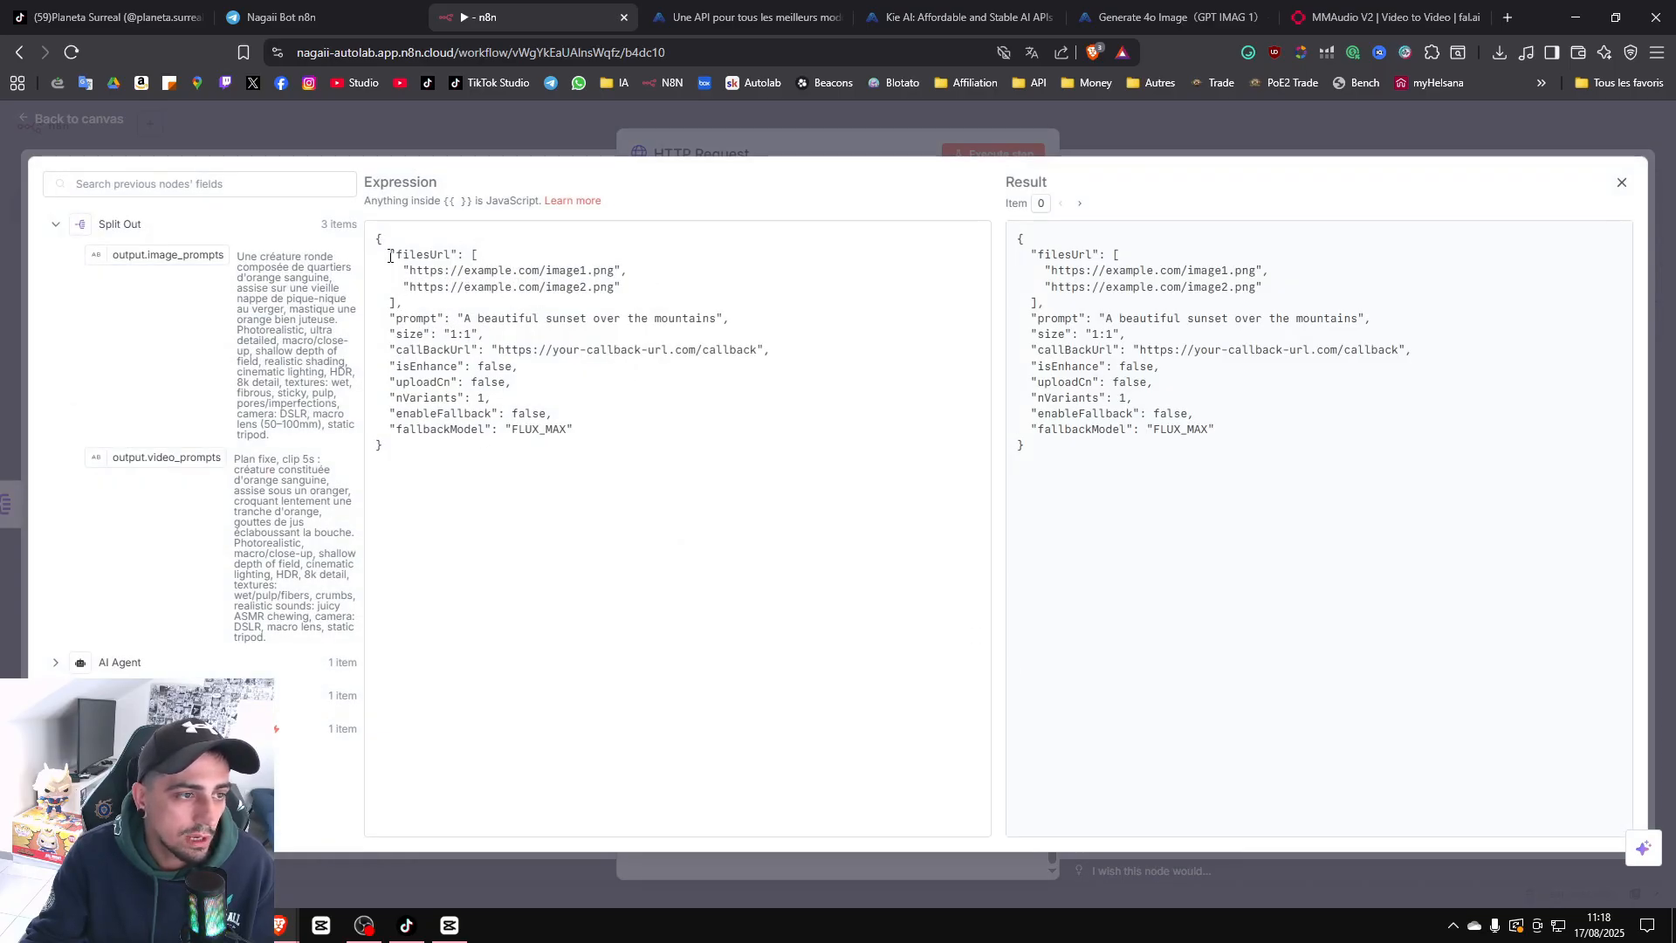
{"action": "left_click_drag", "start_coordinate": [388, 253], "coordinate": [413, 302]}
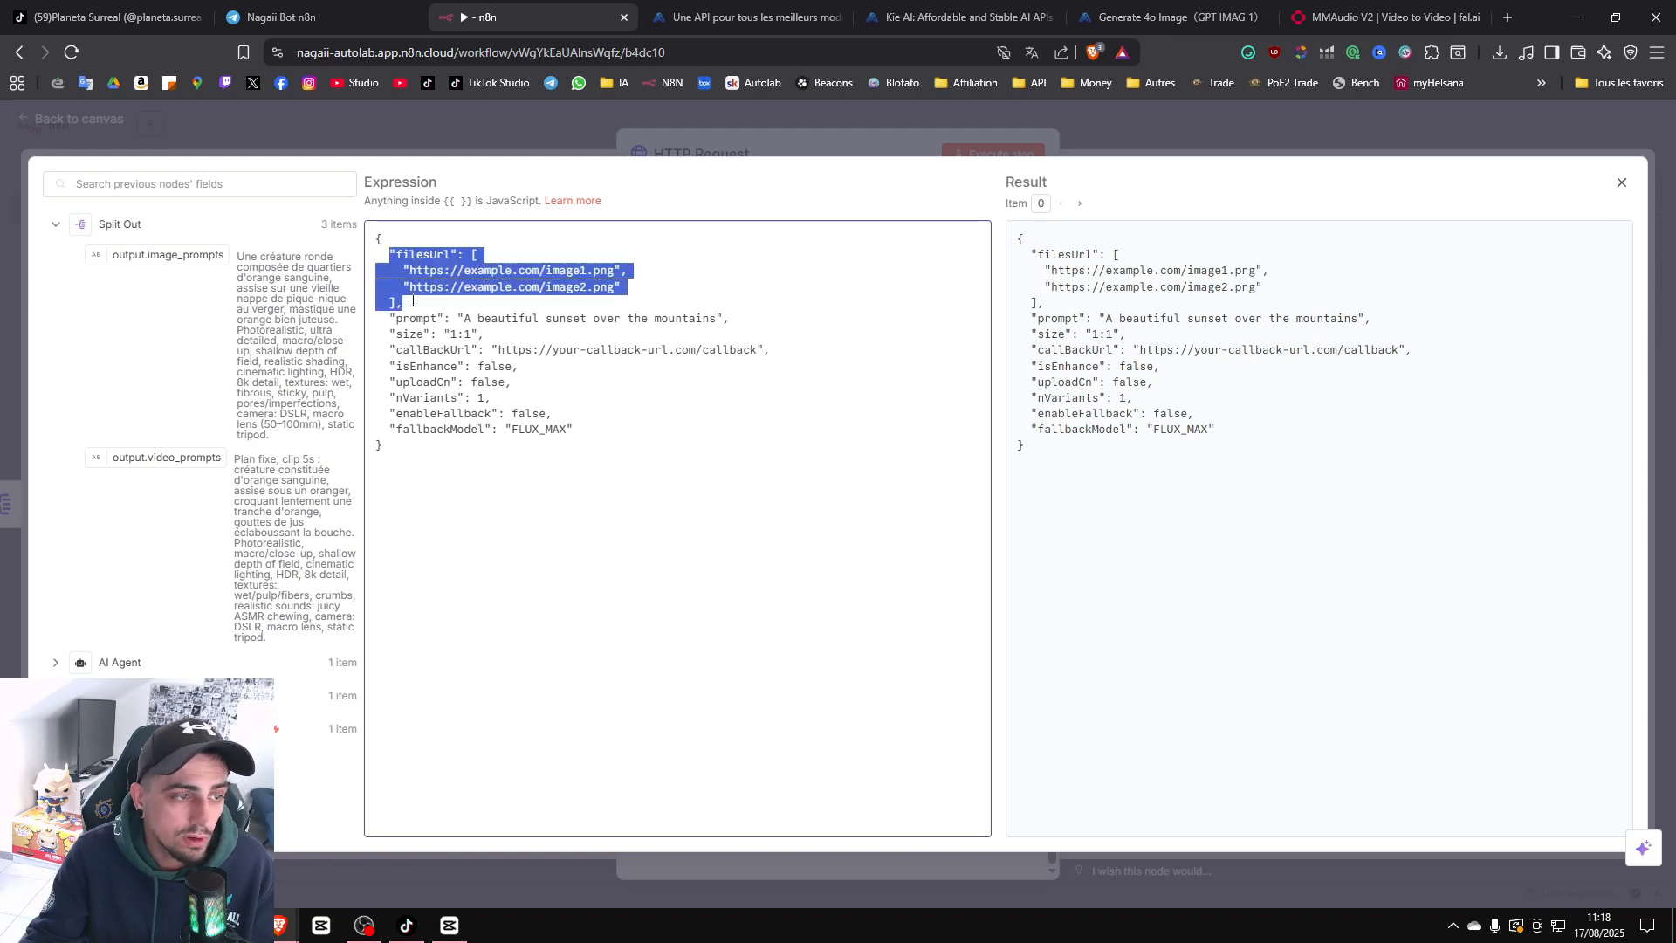
{"action": "key", "text": "BackSpace"}
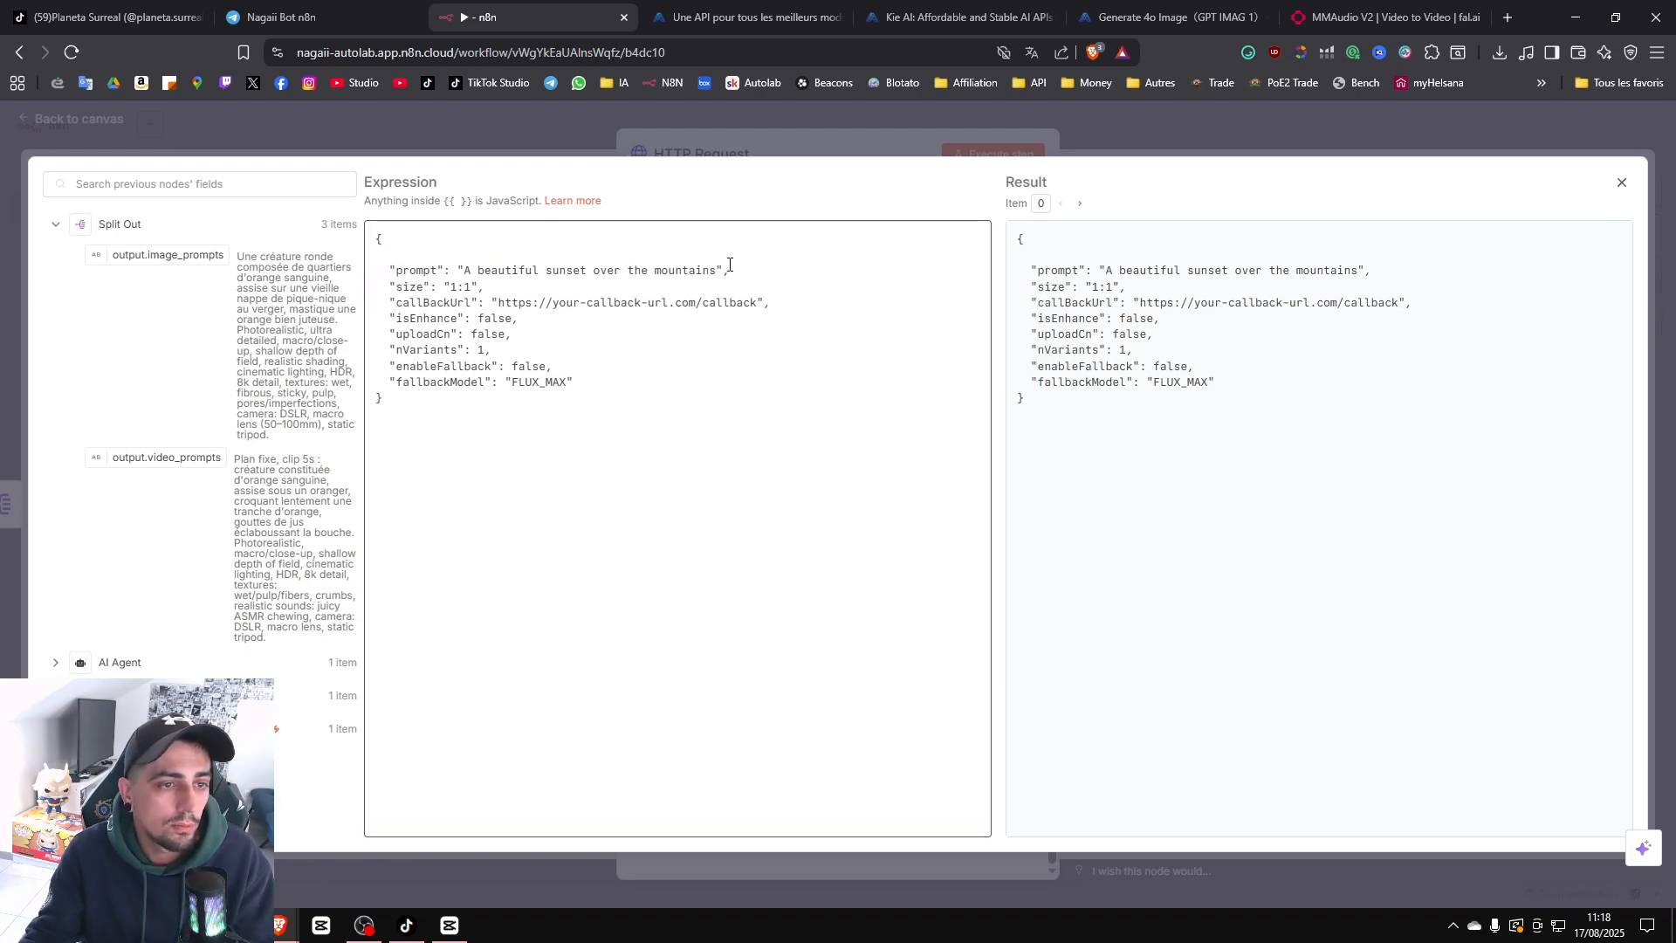
Replace the sample prompt text in the JSON body with the output.image_prompts field from the Split Out node.
{"action": "left_click_drag", "start_coordinate": [718, 271], "coordinate": [464, 281]}
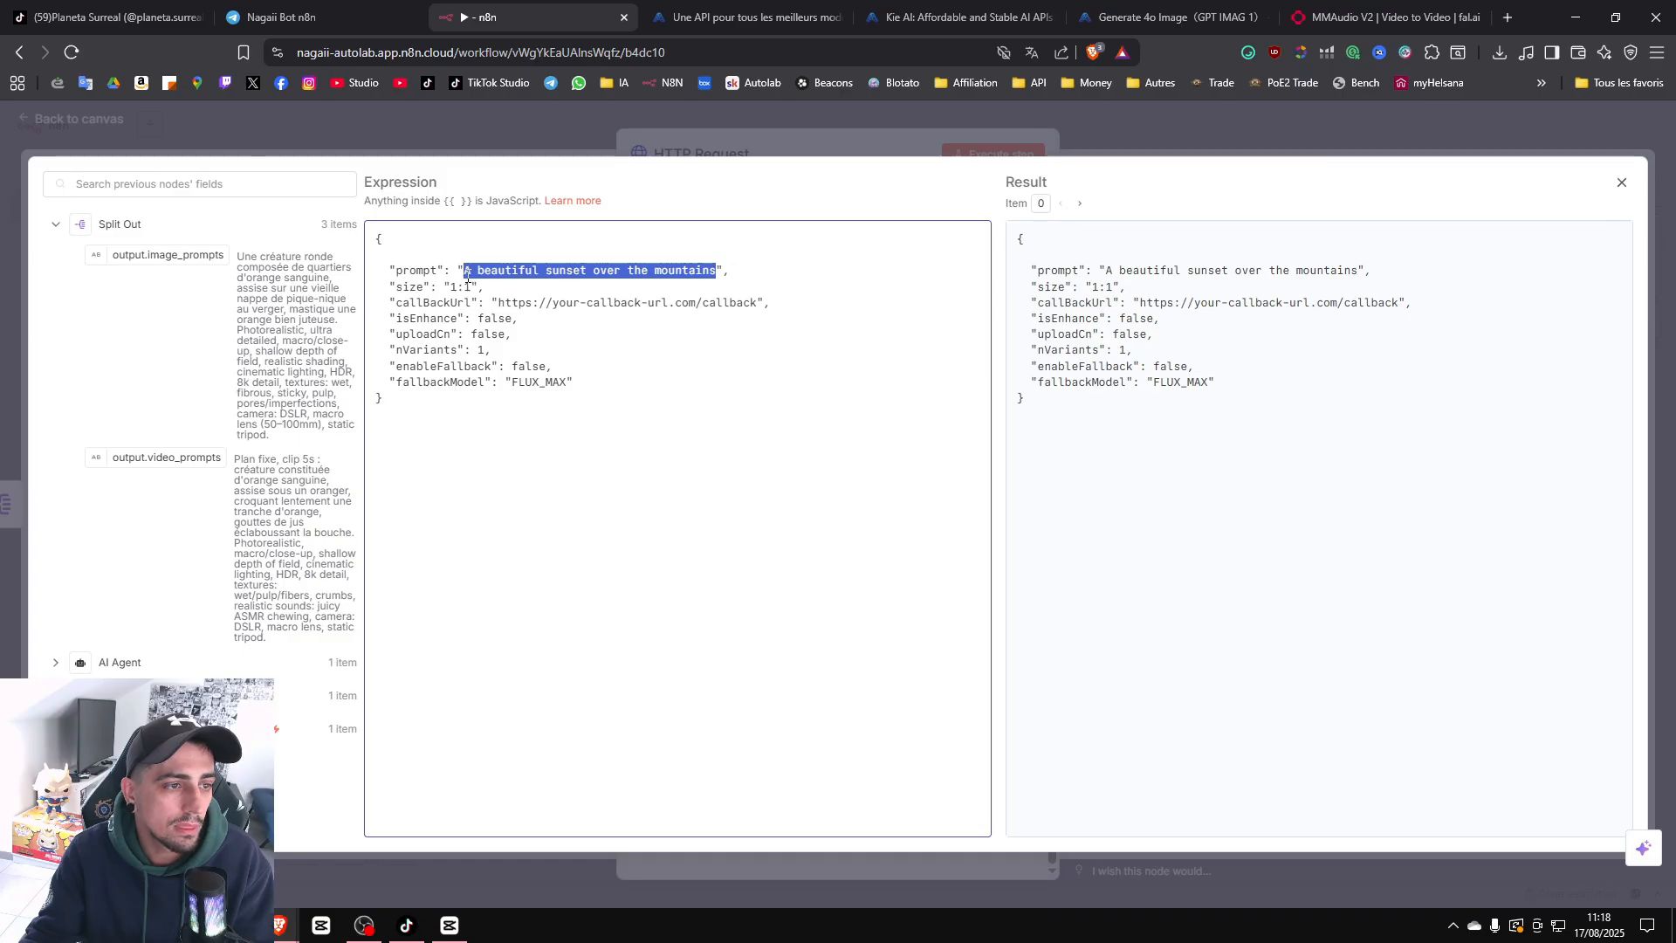
{"action": "key", "text": "BackSpace"}
{"action": "left_click_drag", "start_coordinate": [171, 256], "coordinate": [451, 289]}
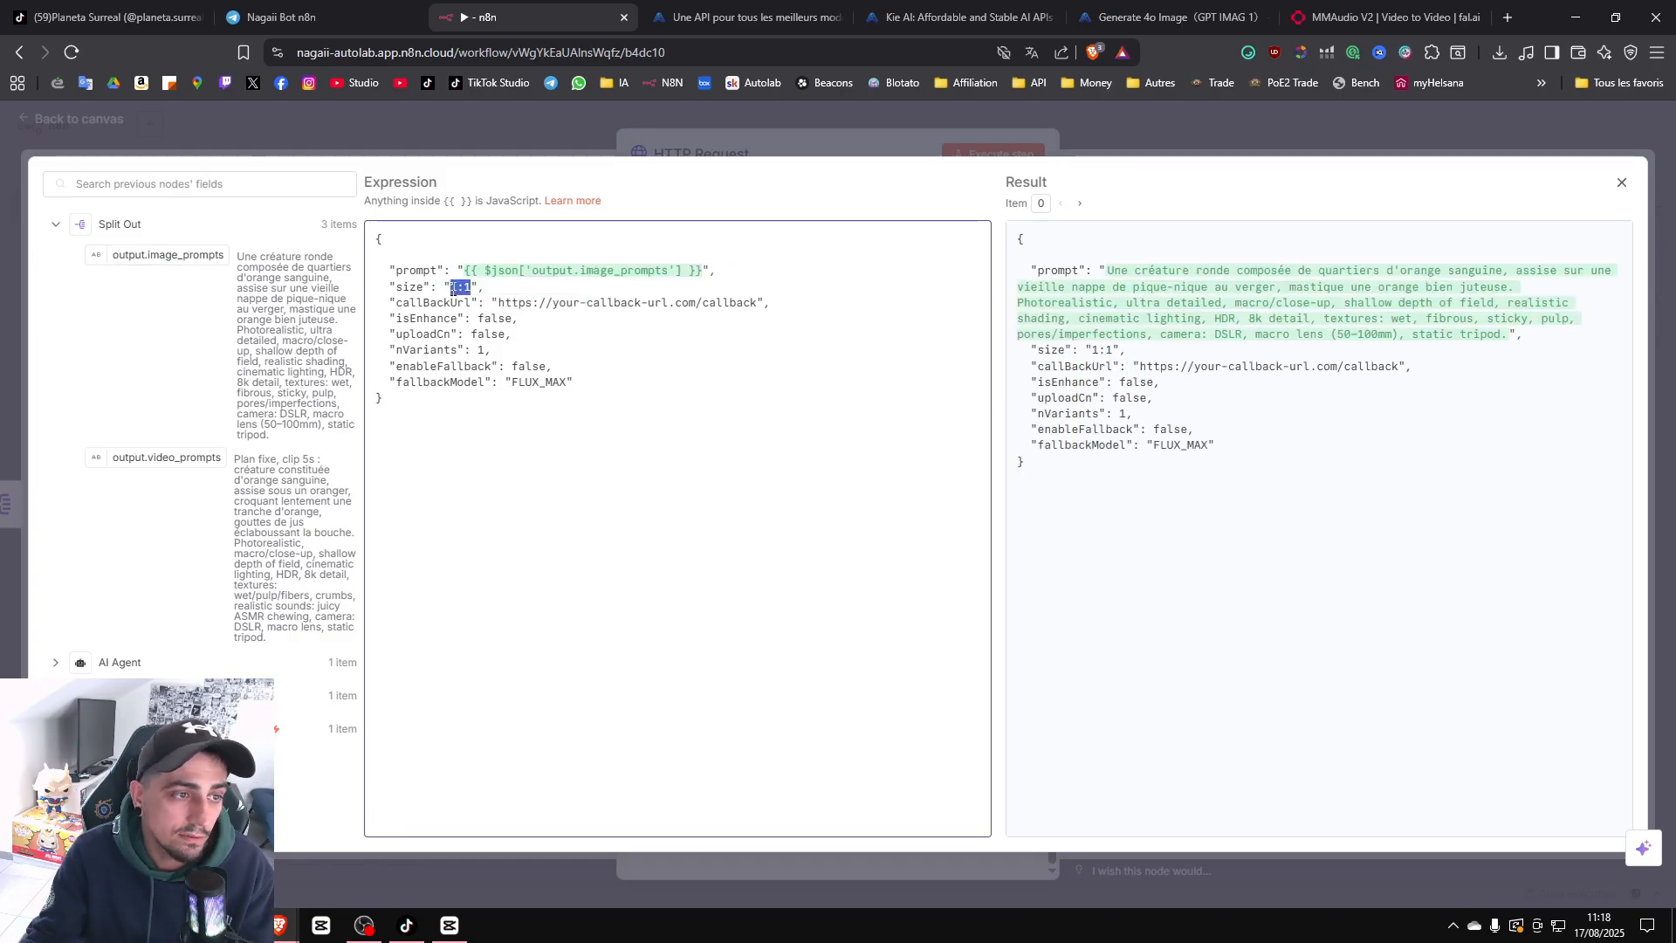
Replace the size value in the JSON body with the format field from the Edit Fields node and close the expression editor.
{"action": "key", "text": "BackSpace"}
{"action": "left_click", "coordinate": [109, 227]}
{"action": "left_click", "coordinate": [110, 295]}
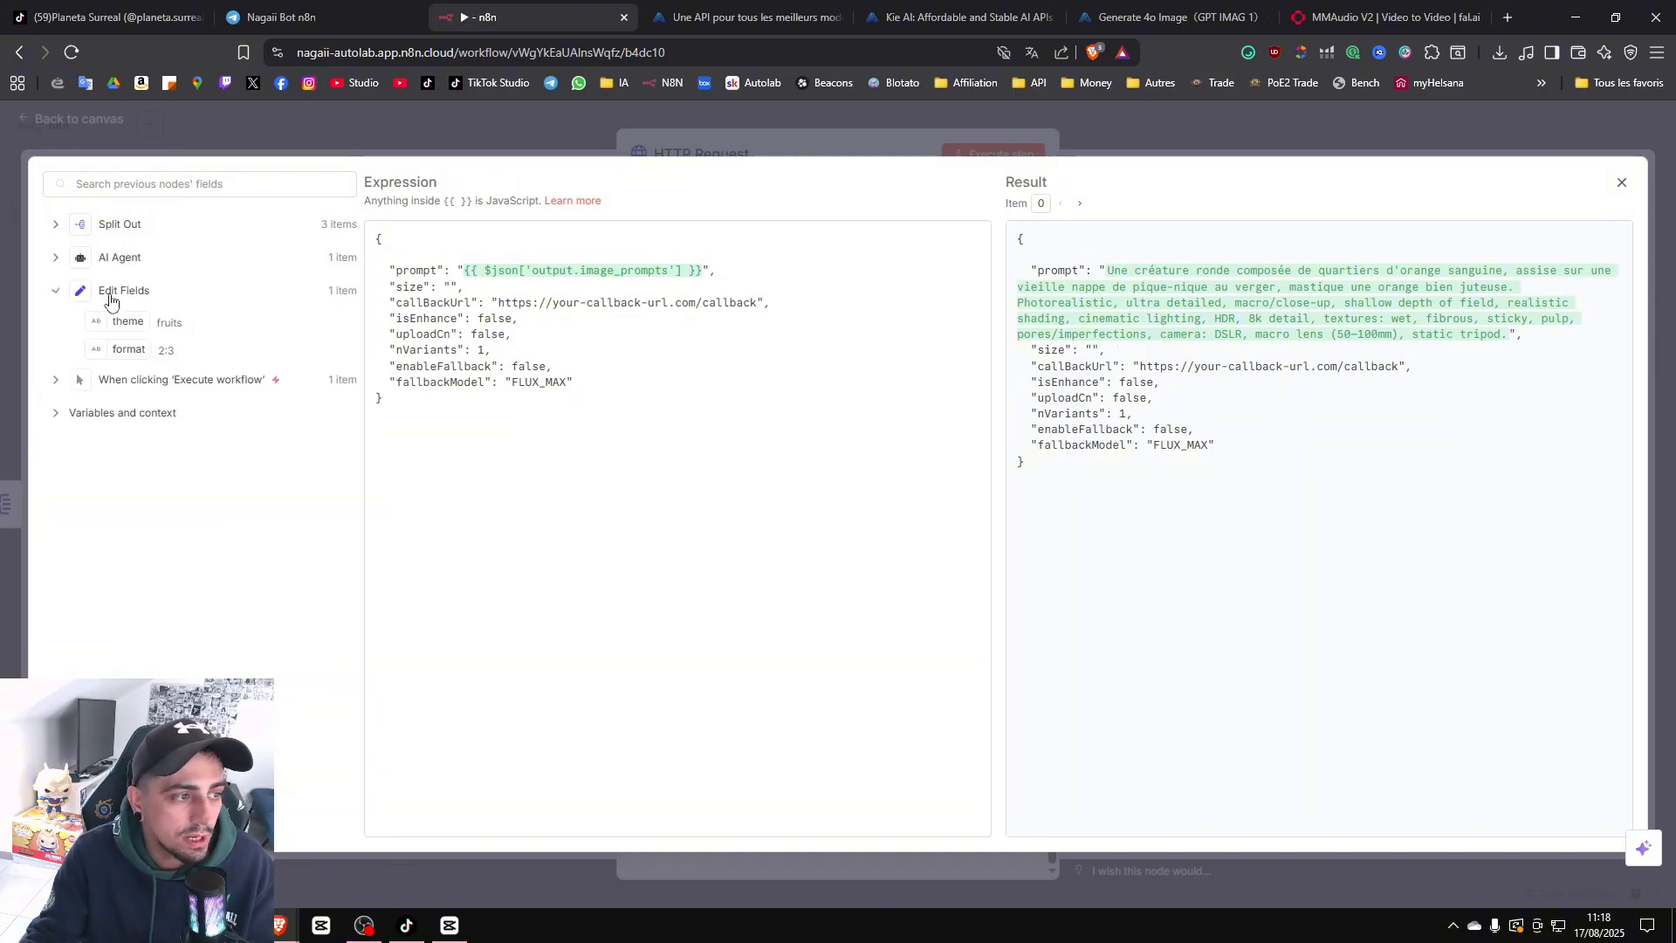
{"action": "left_click_drag", "start_coordinate": [123, 352], "coordinate": [451, 287]}
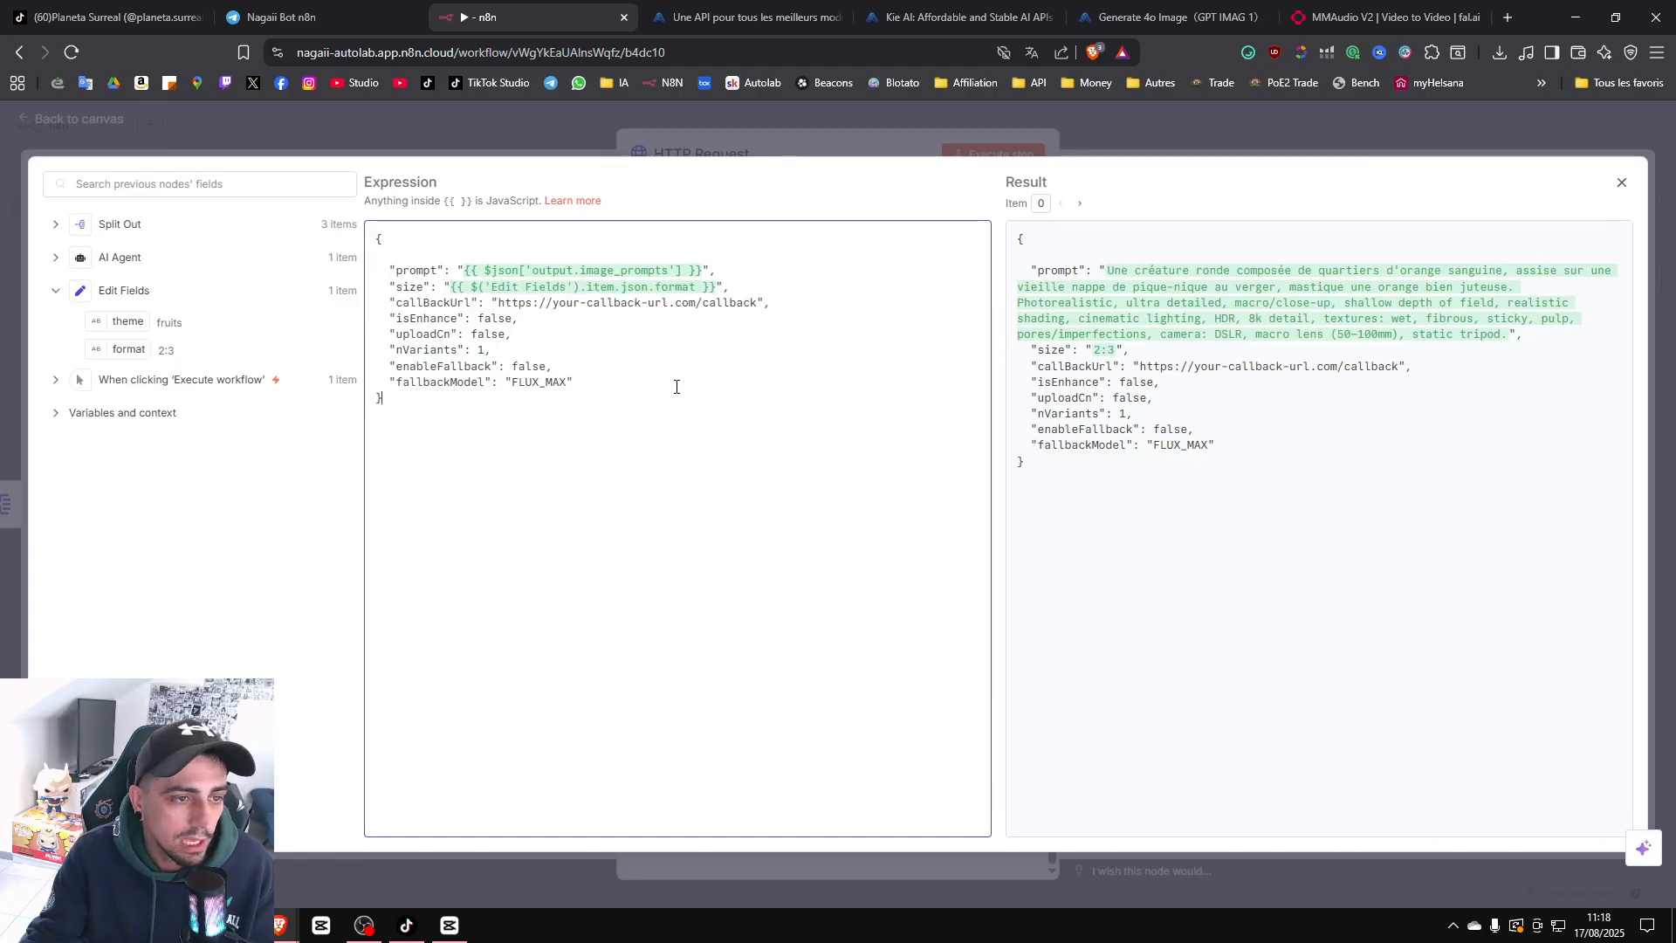
{"action": "left_click", "coordinate": [762, 429]}
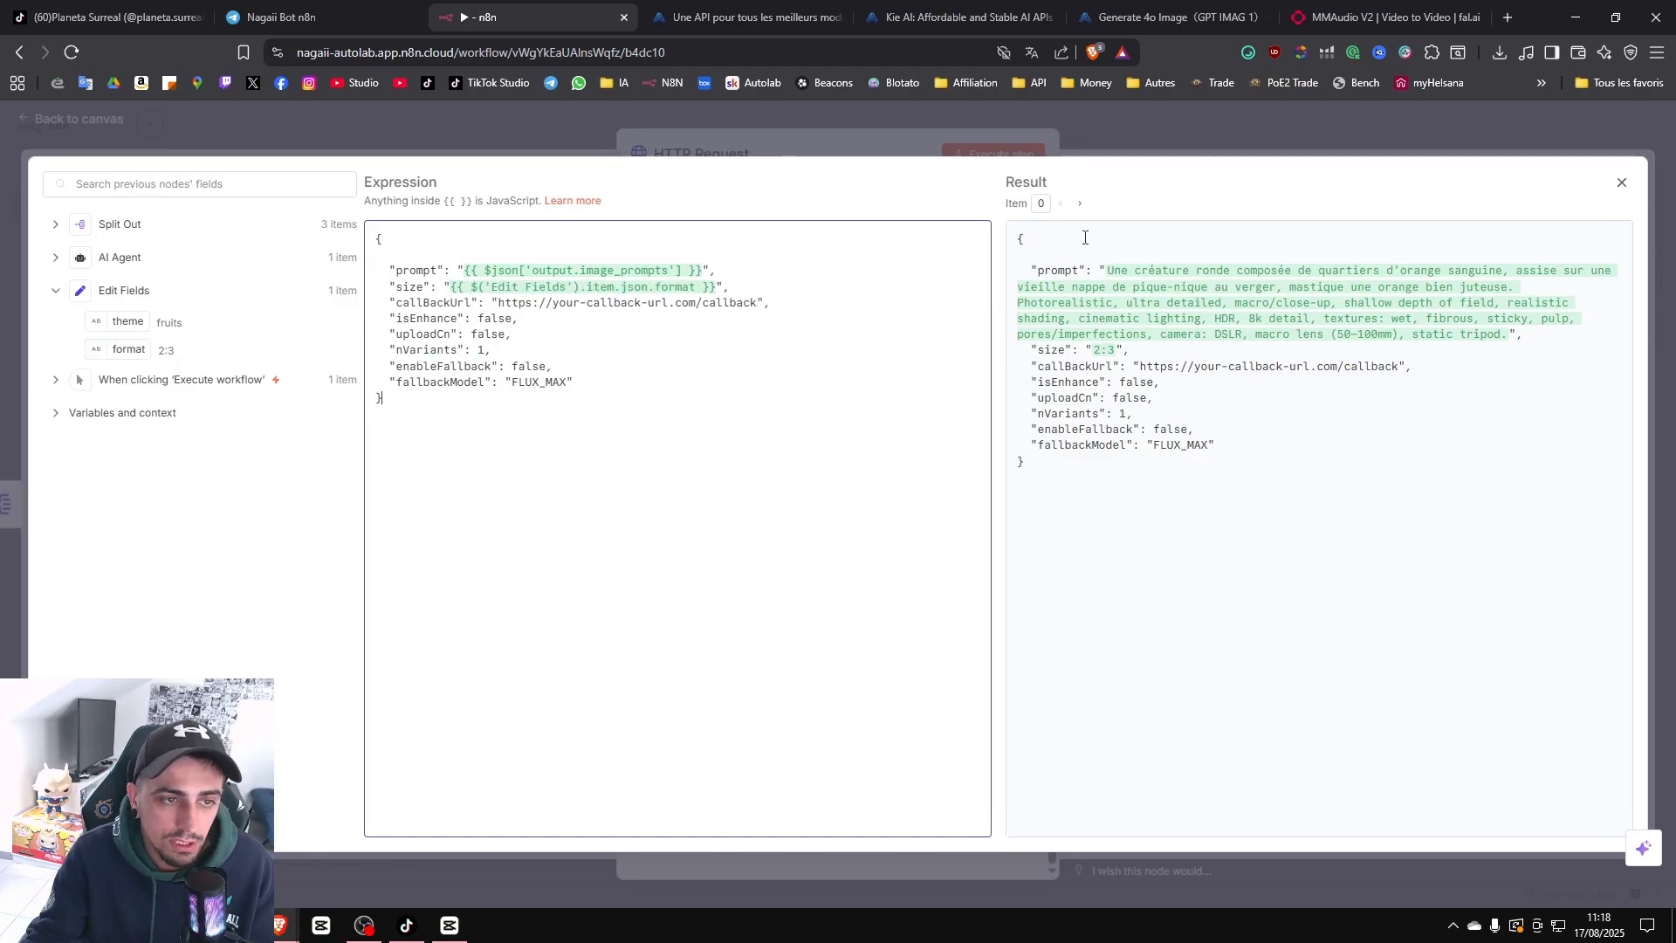
{"action": "left_click", "coordinate": [1212, 124]}
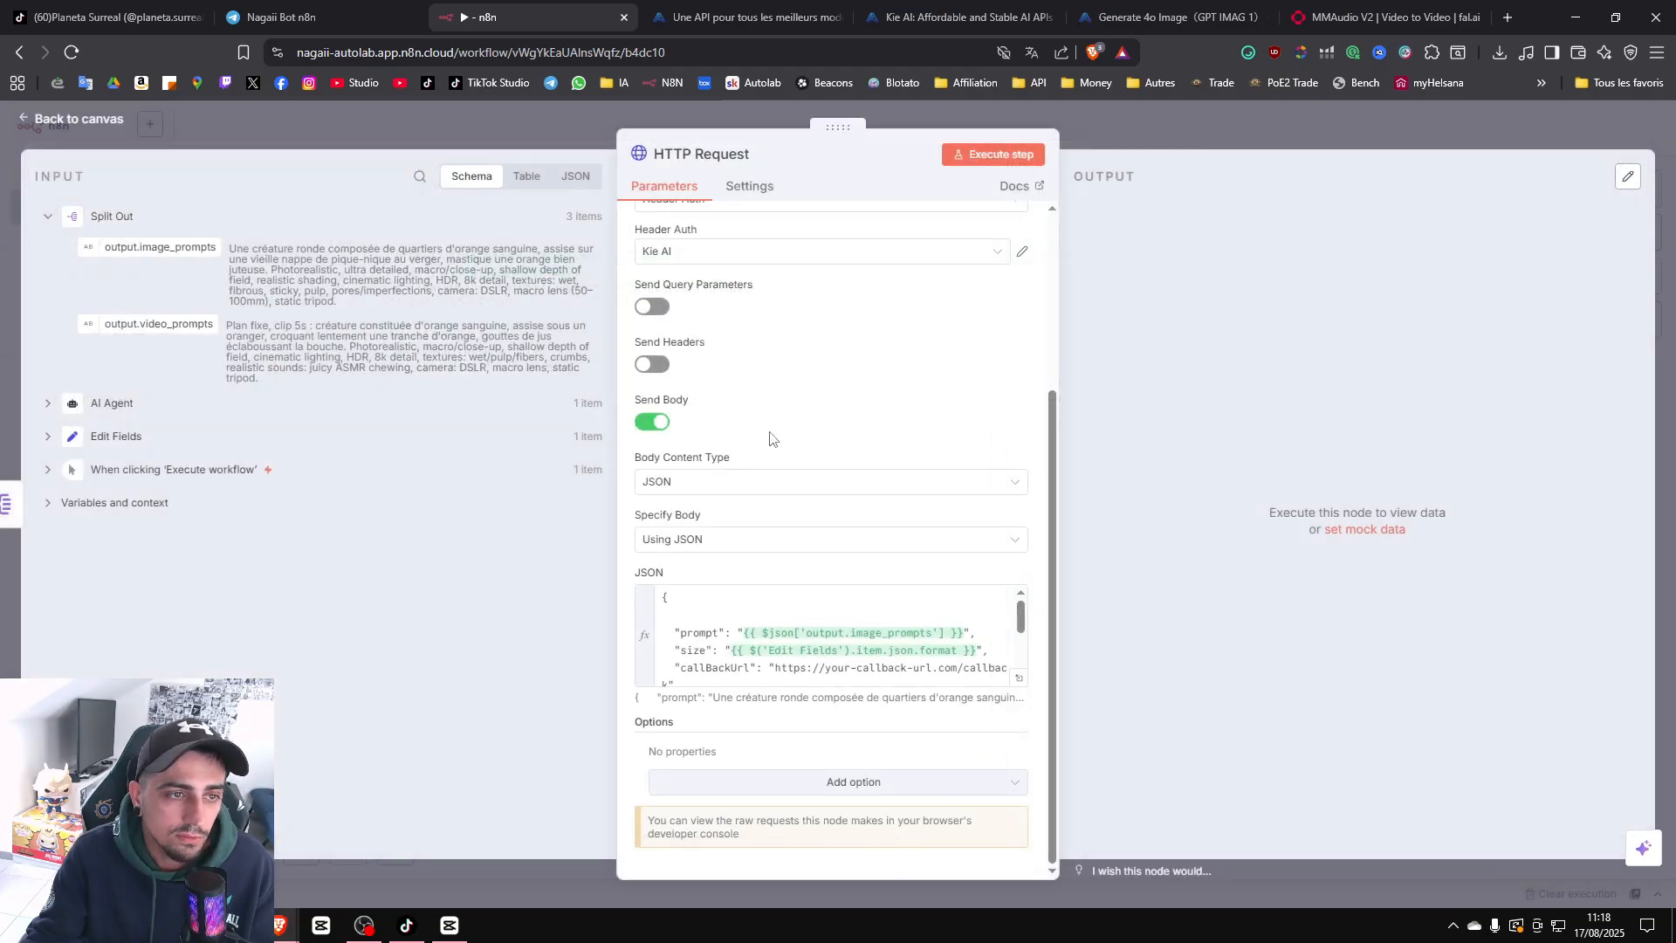
Reopen the JSON body in the expanded editor and remove the empty line above the prompt entry.
{"action": "scroll", "coordinate": [752, 471], "scroll_direction": "down", "scroll_amount": 3}
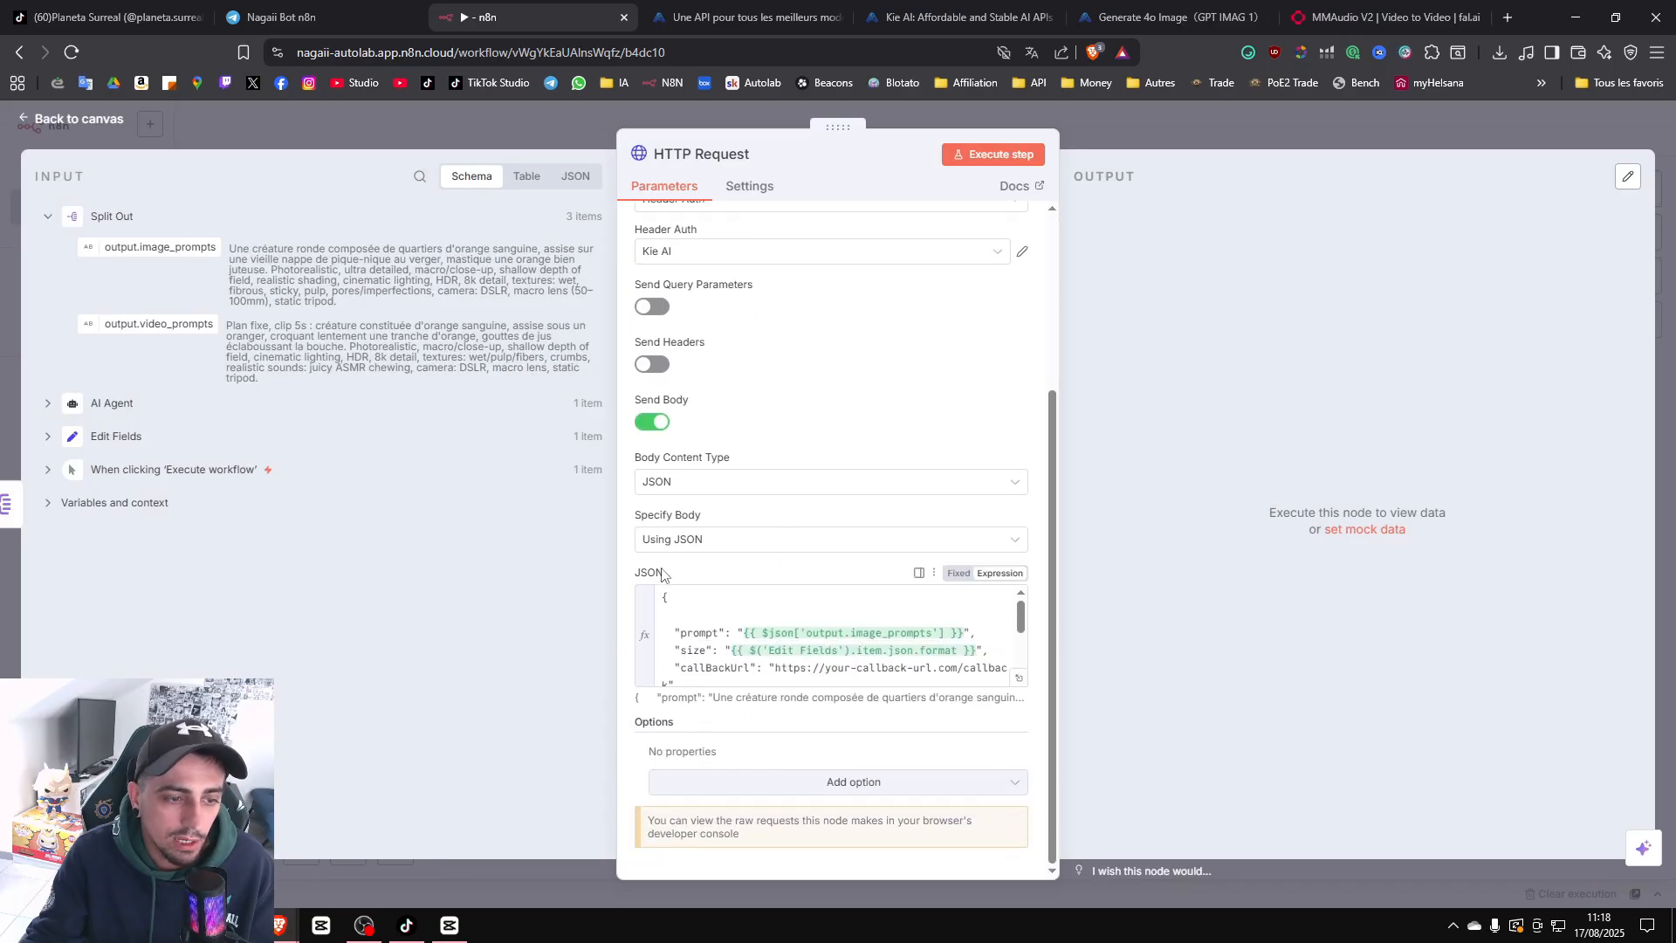
{"action": "left_click", "coordinate": [1019, 682]}
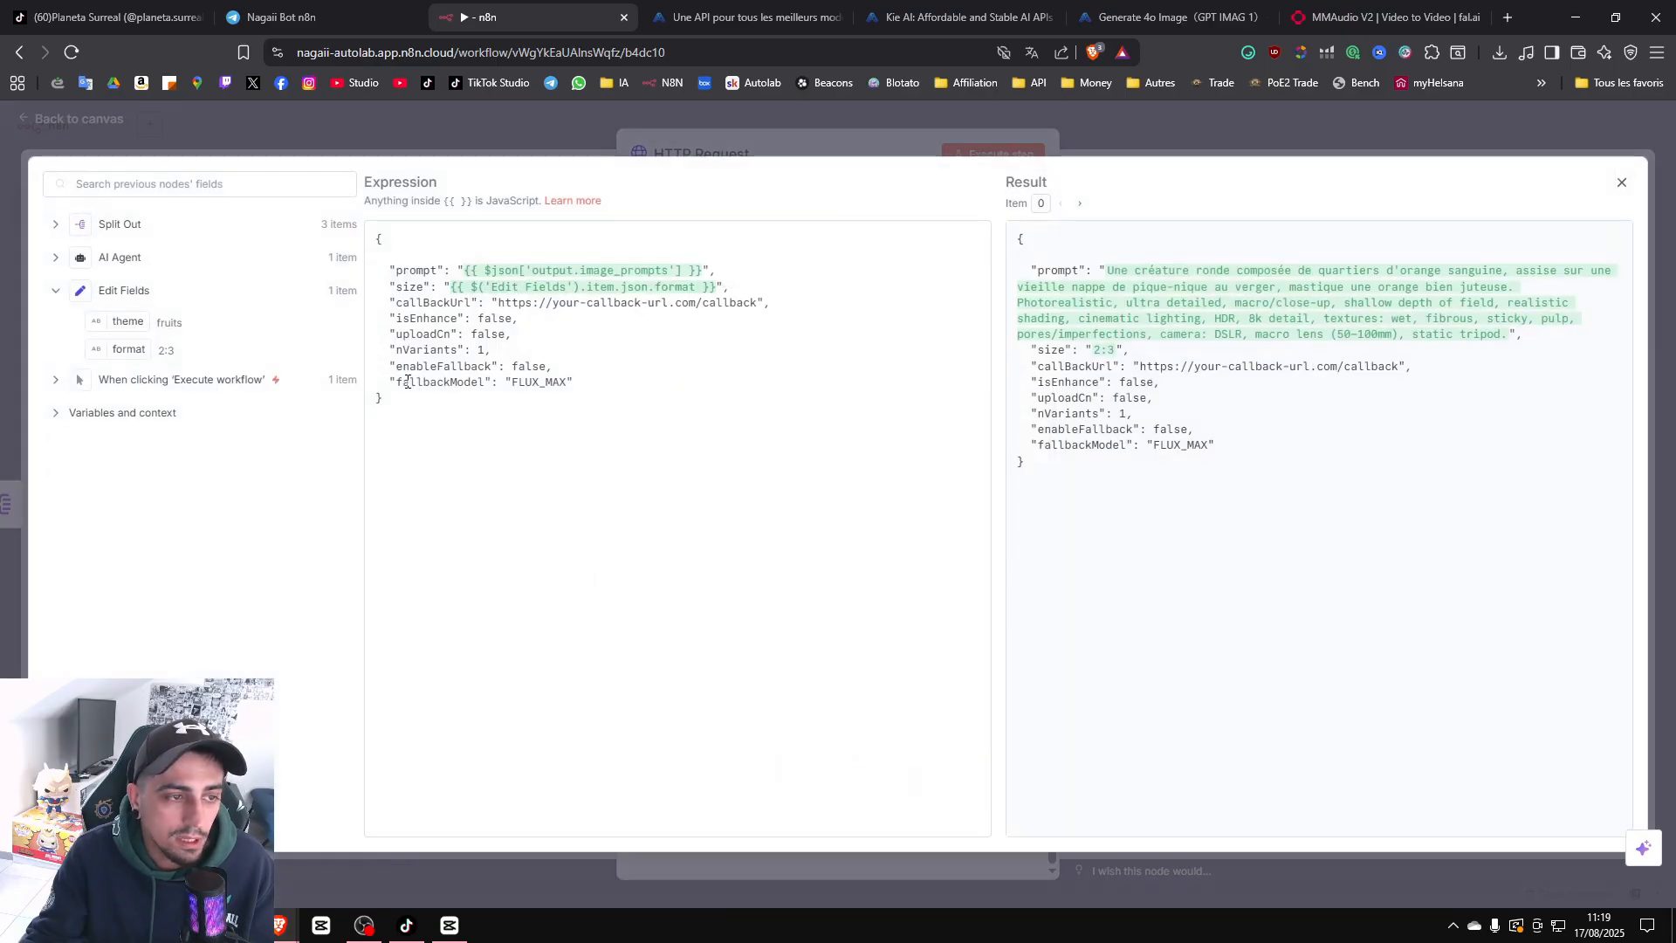
{"action": "left_click", "coordinate": [390, 254]}
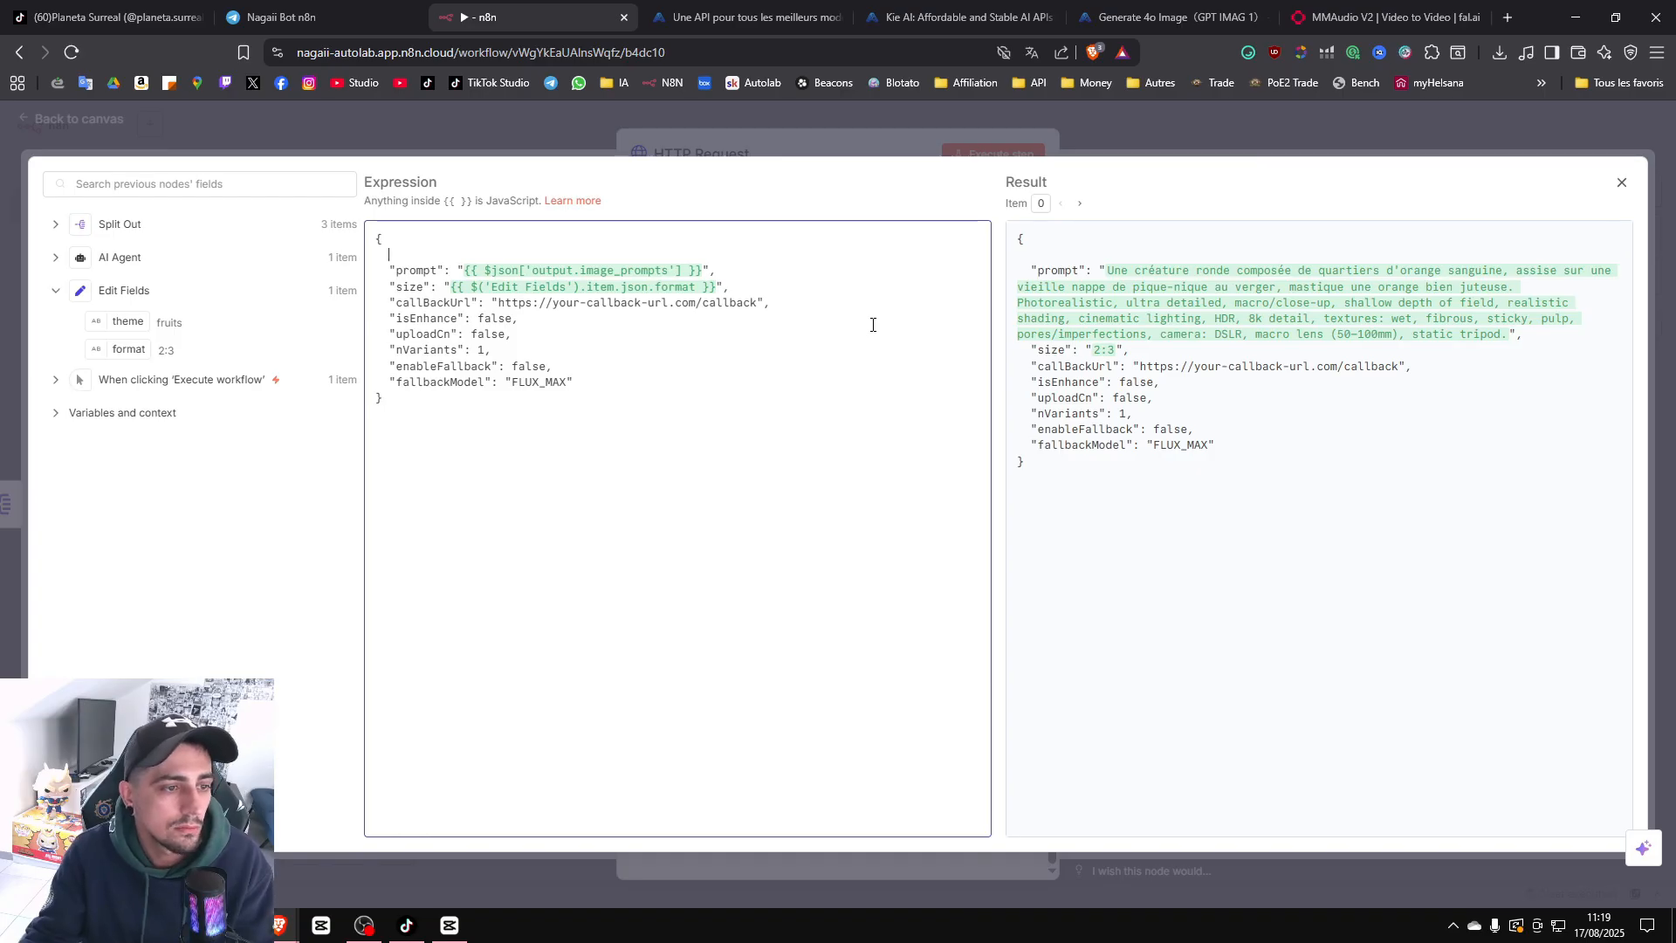
{"action": "key", "text": "BackSpace"}
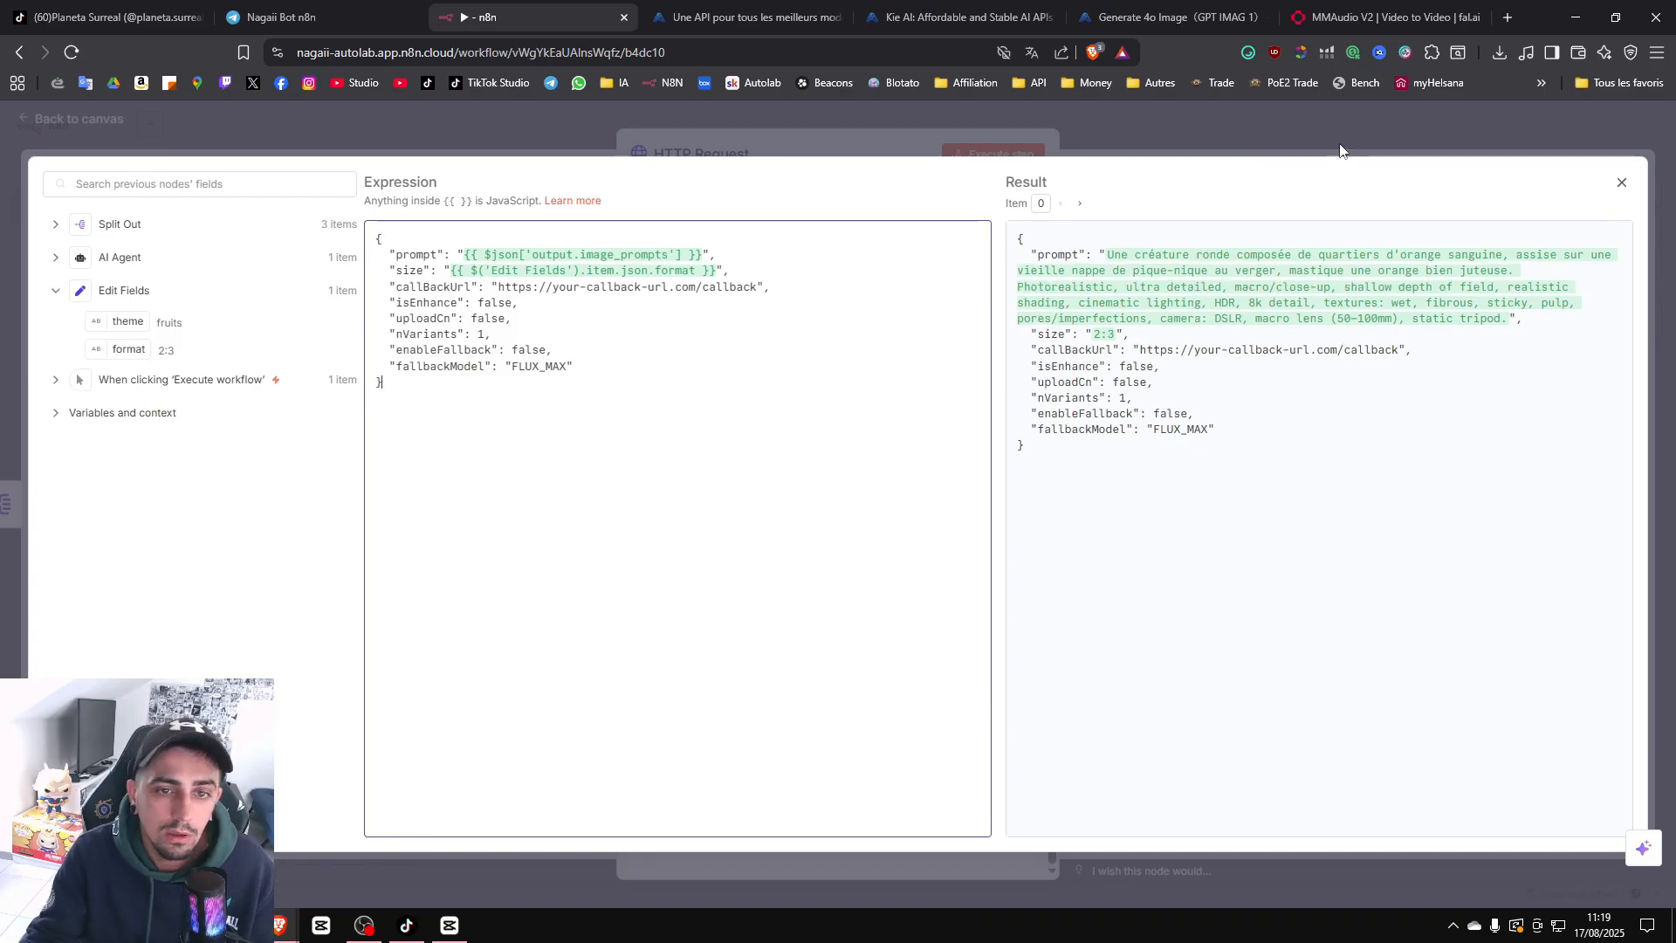
Execute the HTTP Request node, check the code and msg fields in its output, and return to the canvas.
{"action": "left_click", "coordinate": [961, 129]}
{"action": "left_click", "coordinate": [973, 155]}
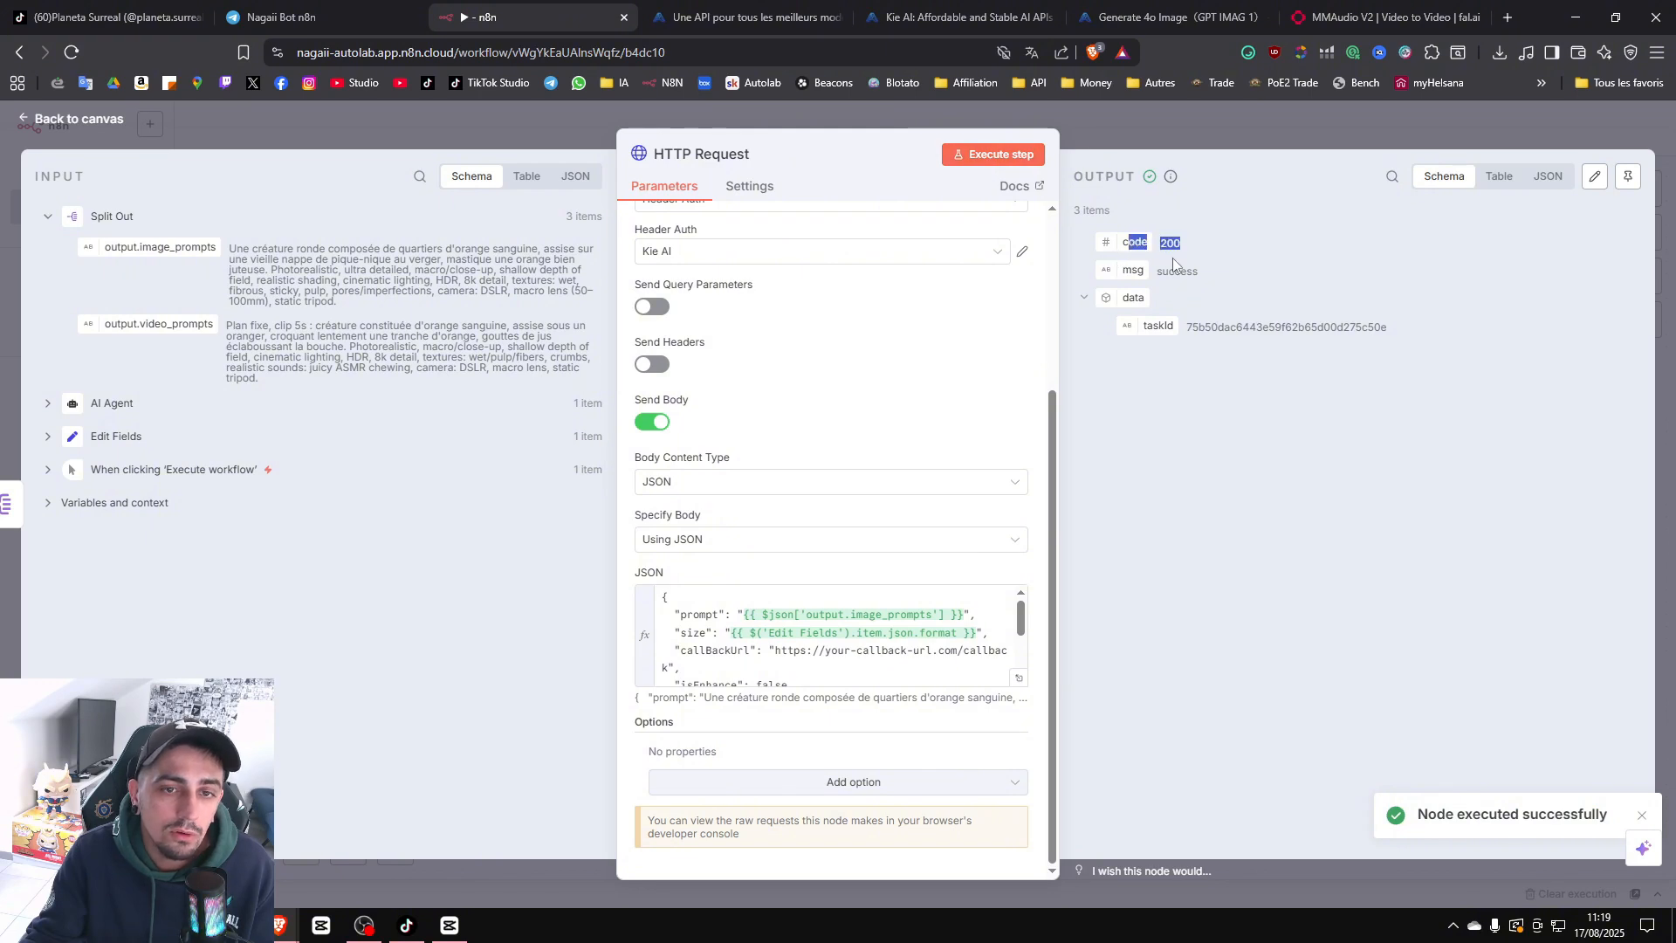
{"action": "left_click_drag", "start_coordinate": [1158, 270], "coordinate": [1098, 242]}
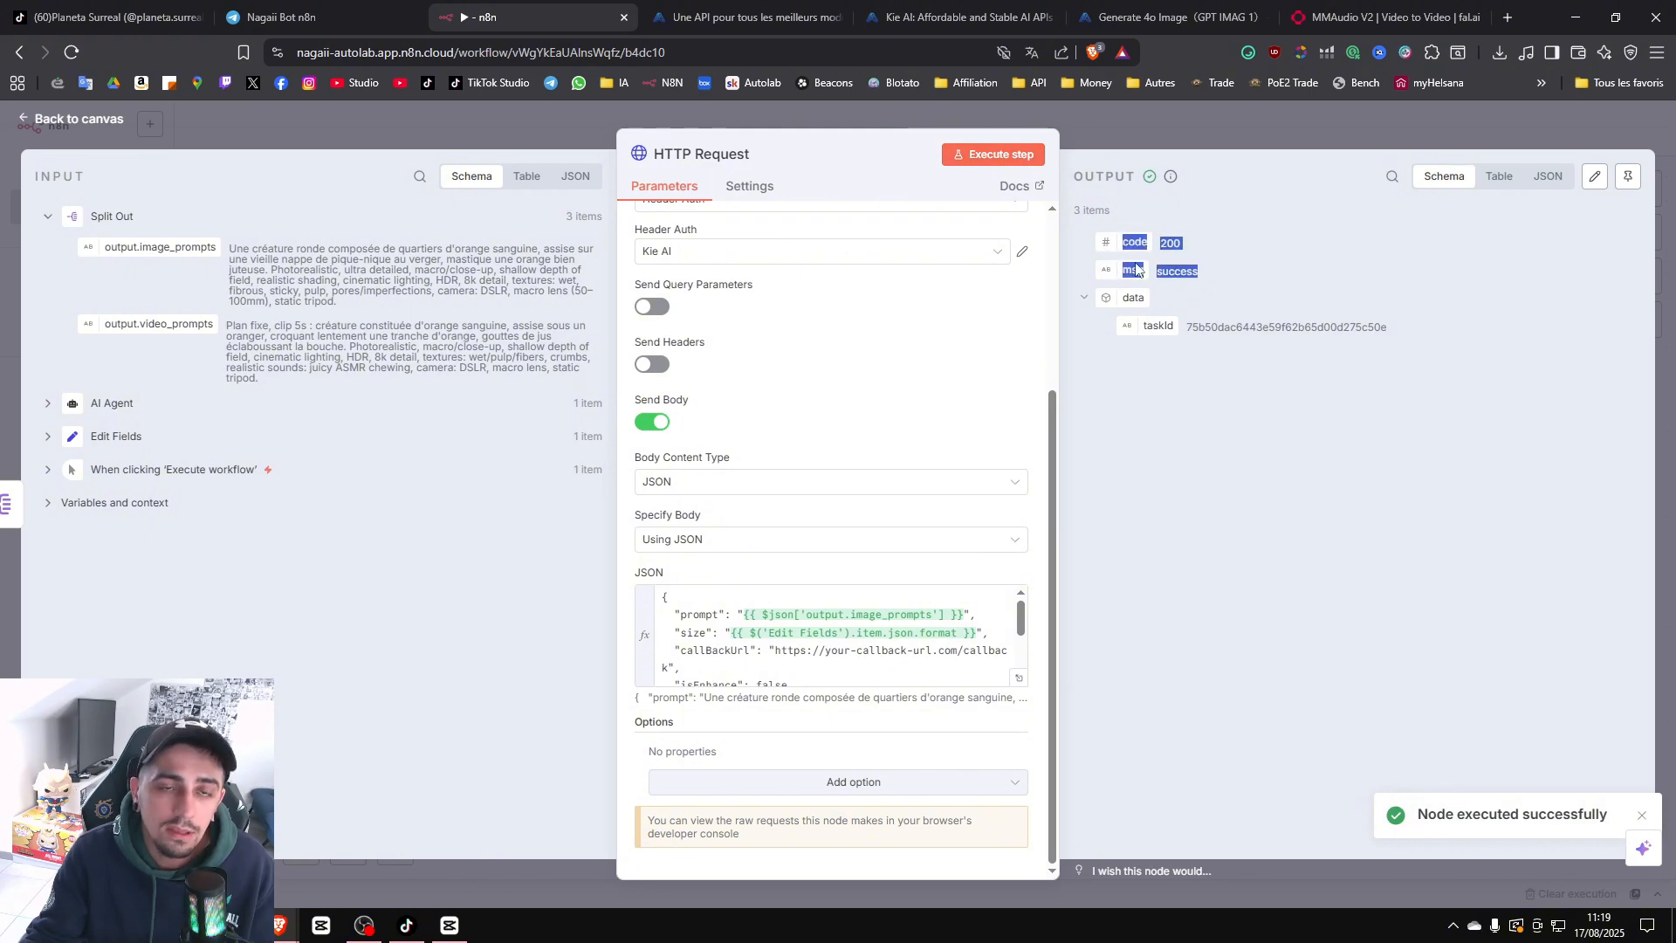
{"action": "left_click", "coordinate": [1212, 122]}
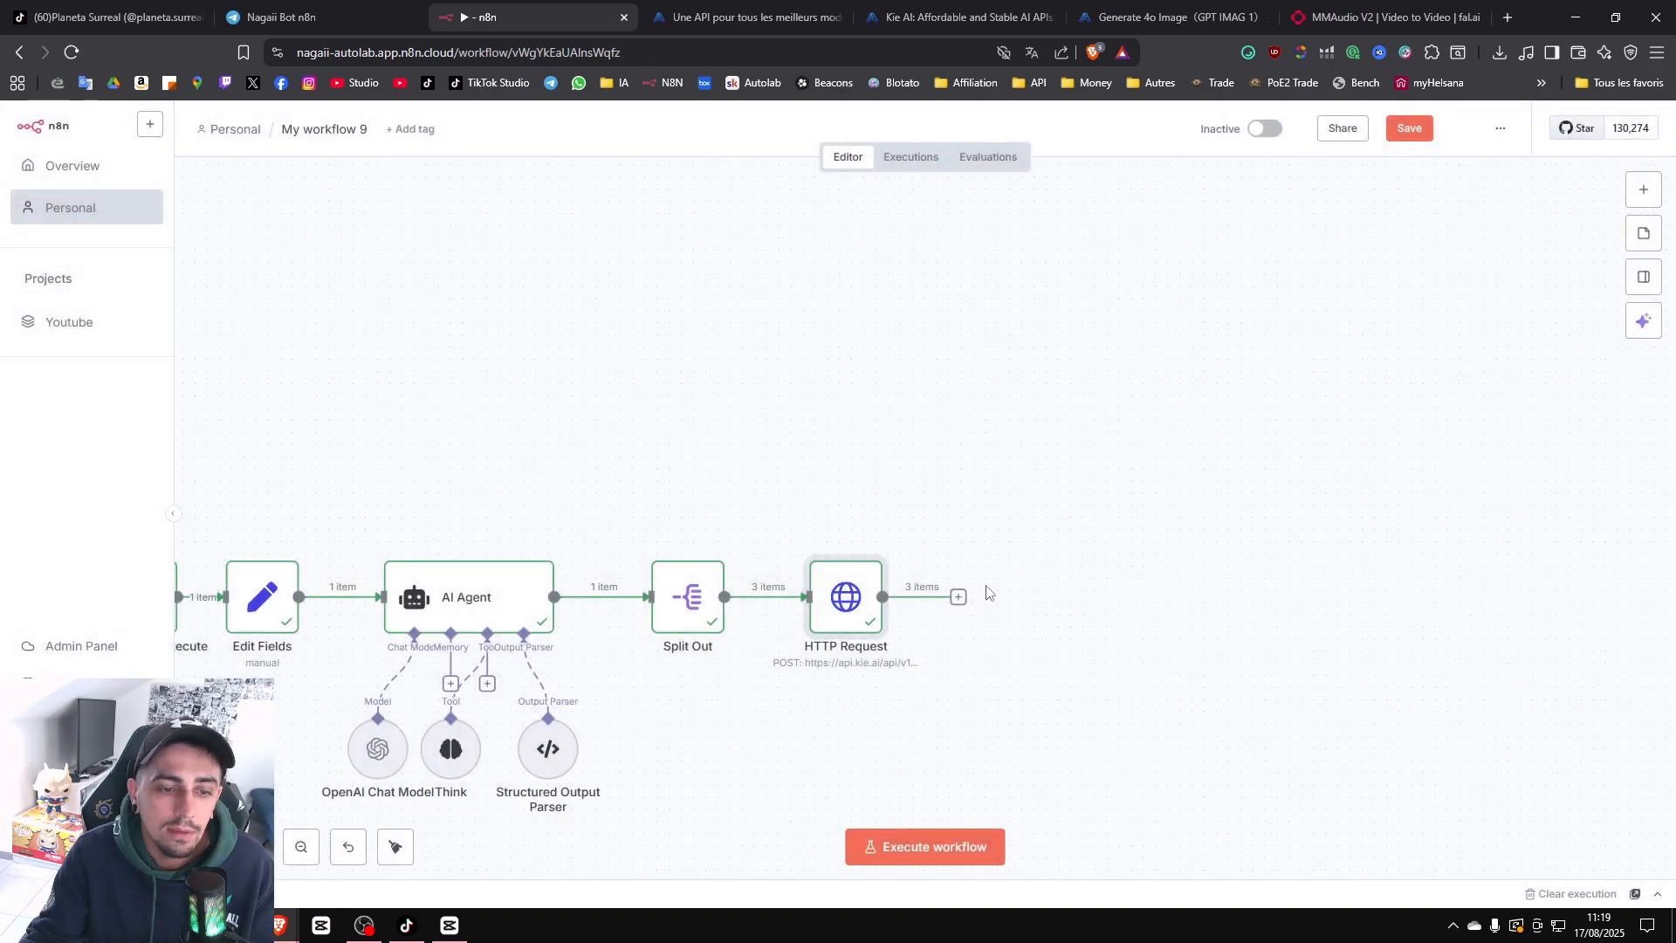
Add a Wait node after the HTTP Request node.
{"action": "left_click", "coordinate": [959, 598]}
{"action": "type", "text": "wait"}
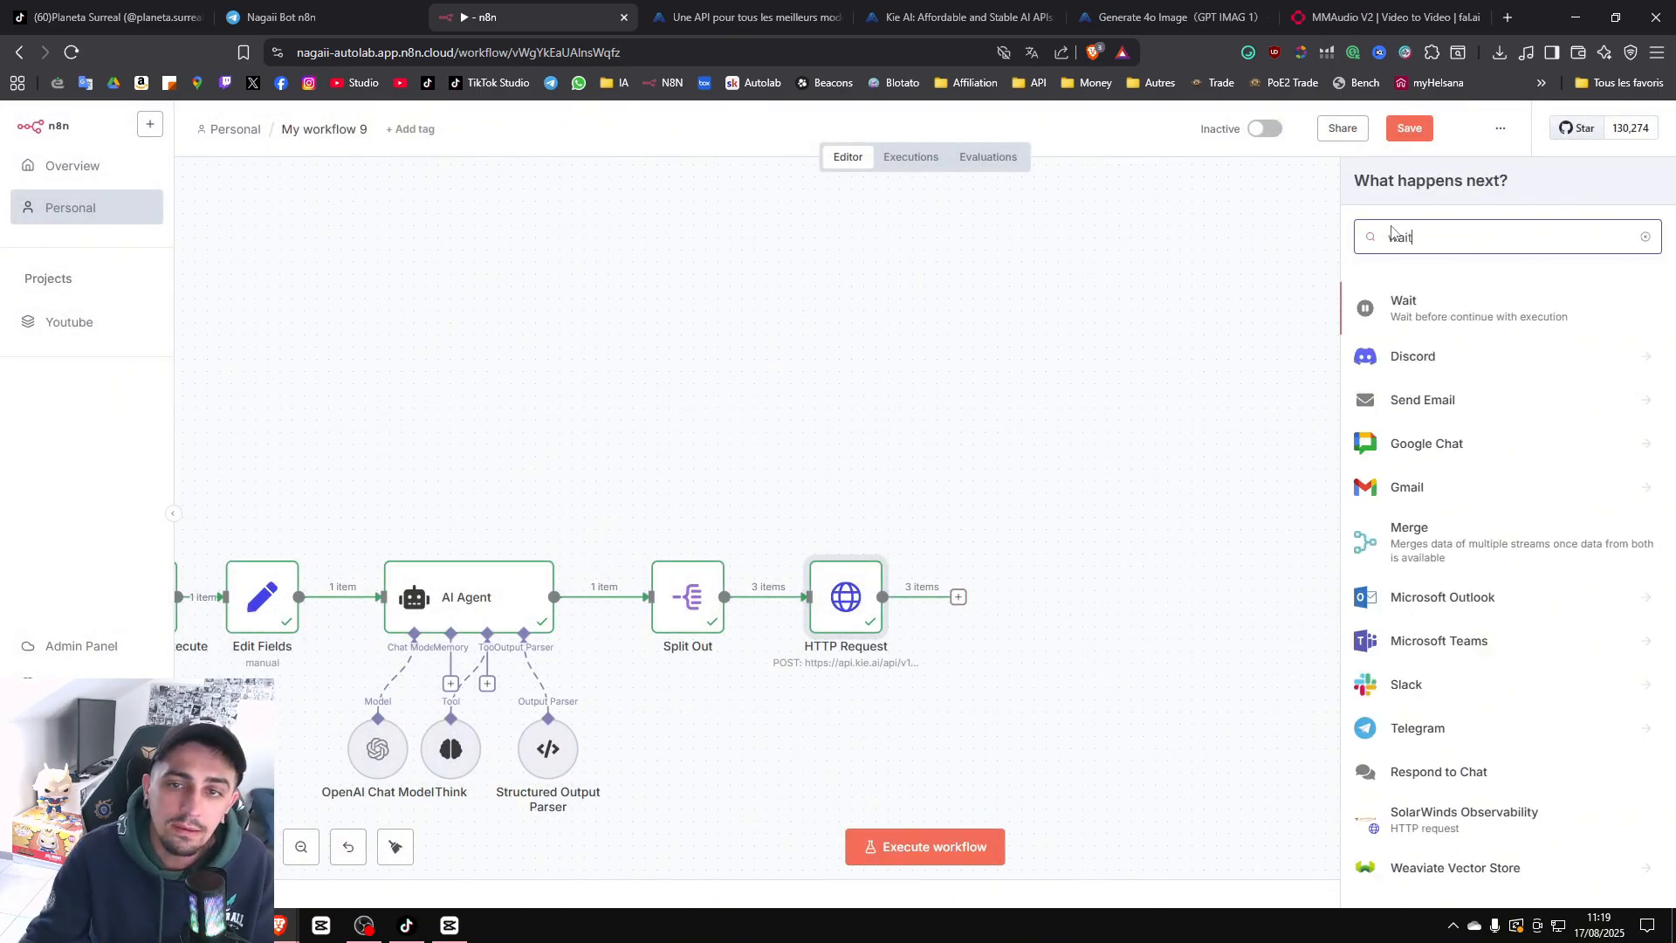
{"action": "left_click", "coordinate": [1482, 307]}
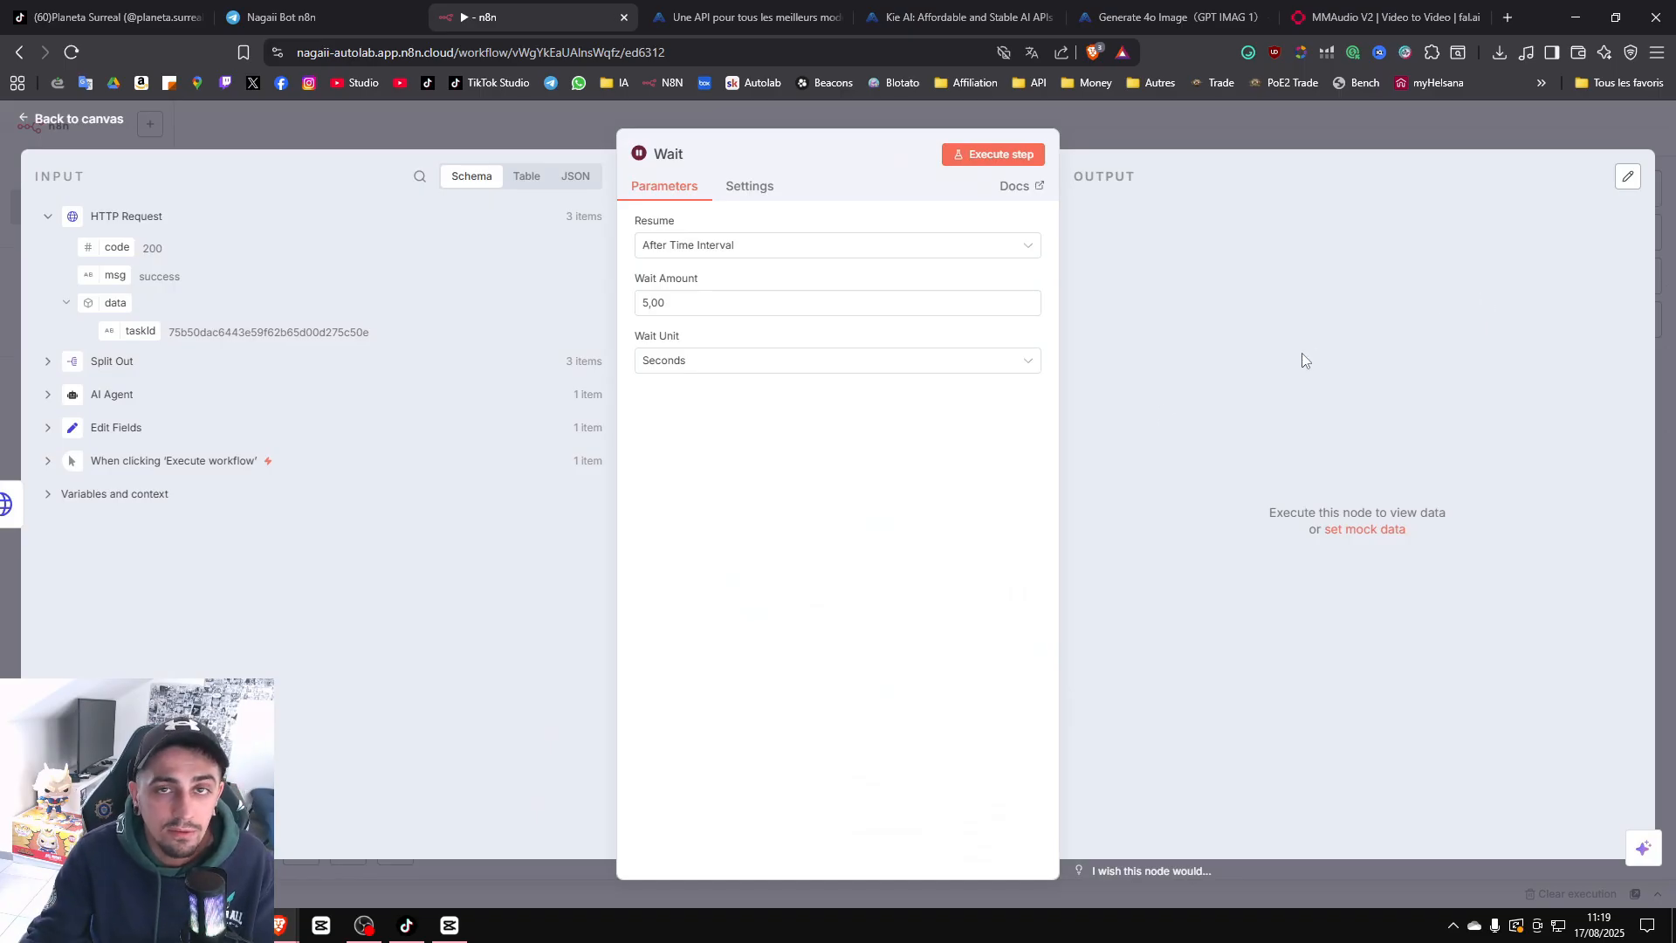
Set the Wait node's wait amount to 180 seconds, execute it, and return to the canvas.
{"action": "left_click_drag", "start_coordinate": [665, 306], "coordinate": [545, 327]}
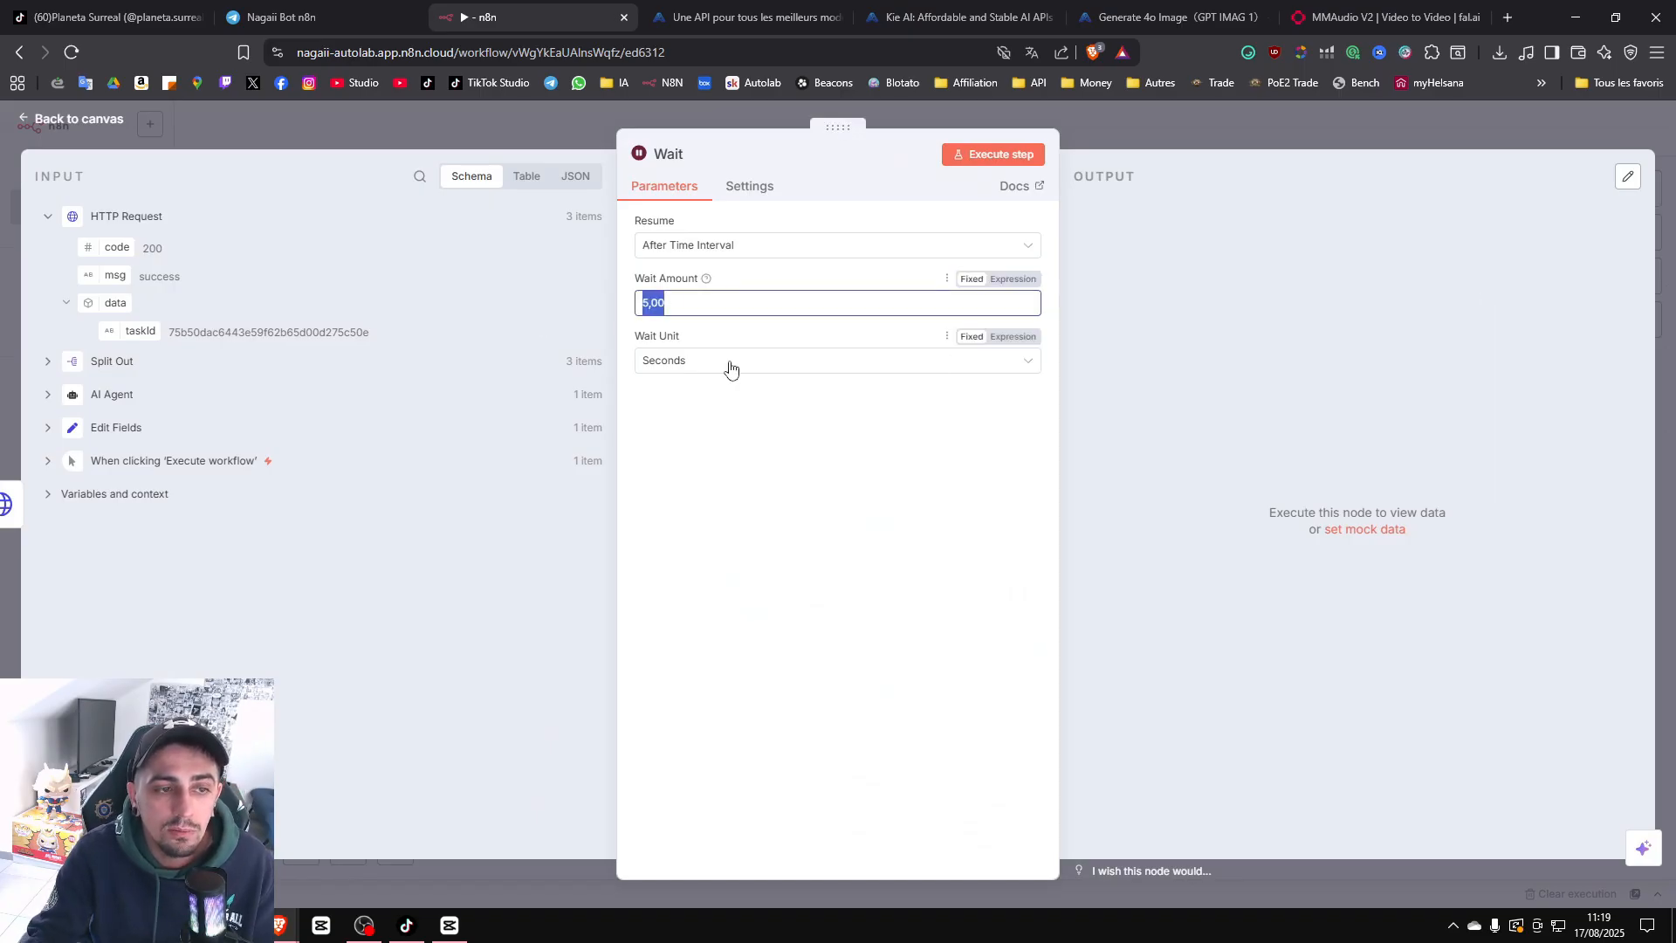
{"action": "type", "text": "3"}
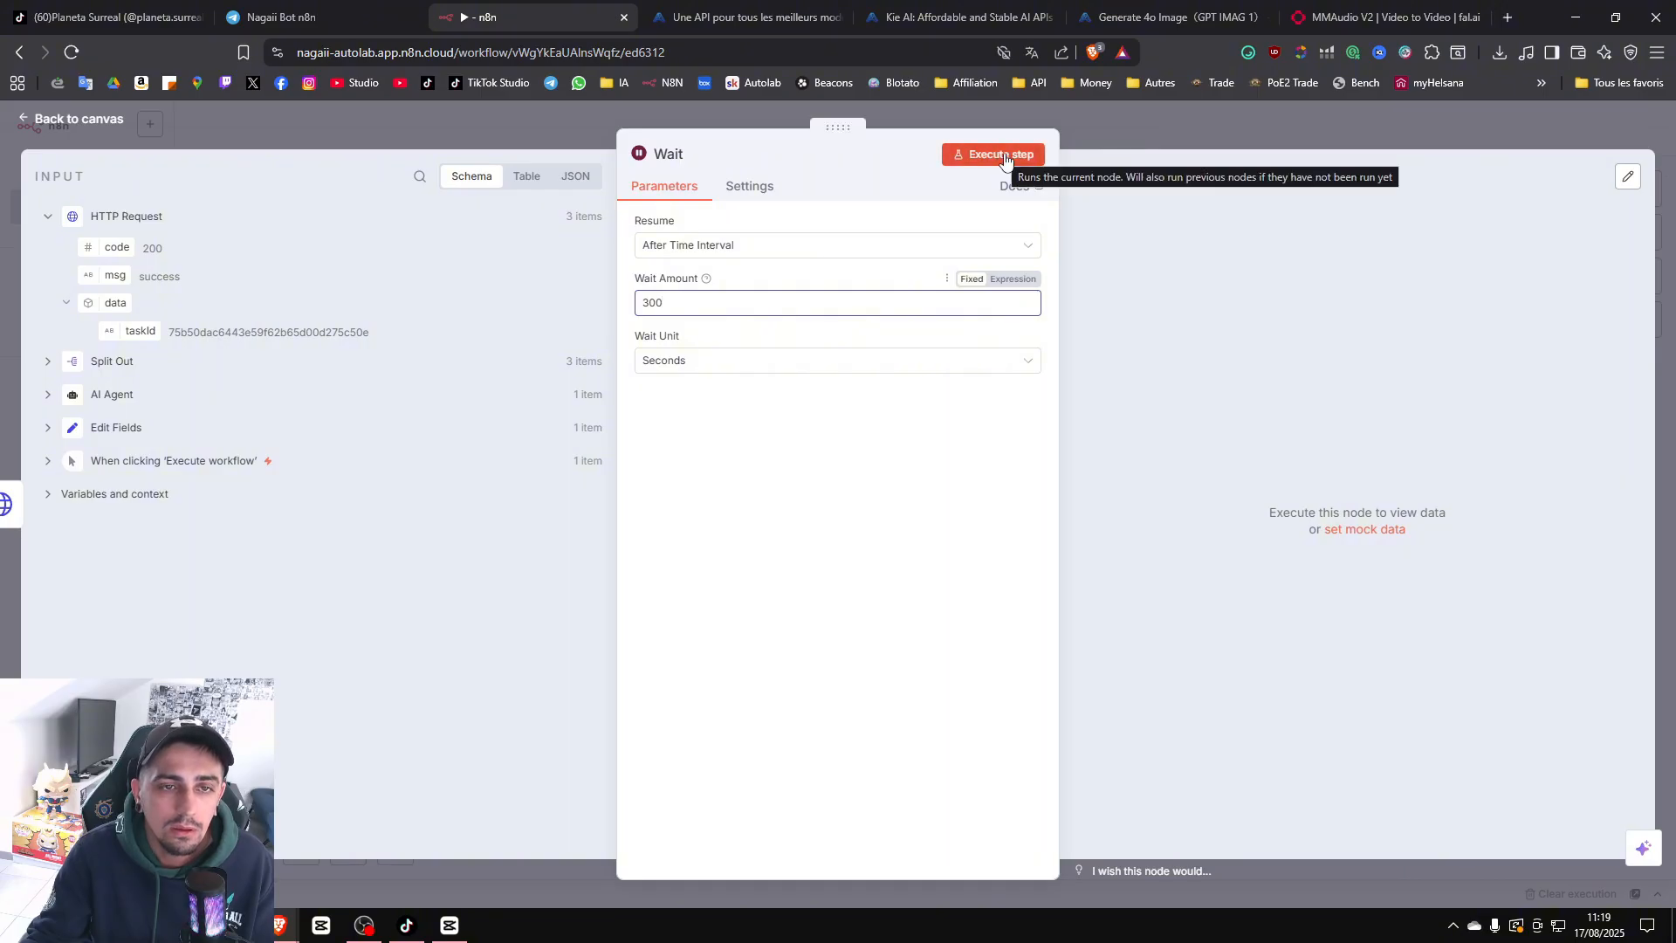
{"action": "left_click_drag", "start_coordinate": [665, 303], "coordinate": [512, 307]}
{"action": "type", "text": "1"}
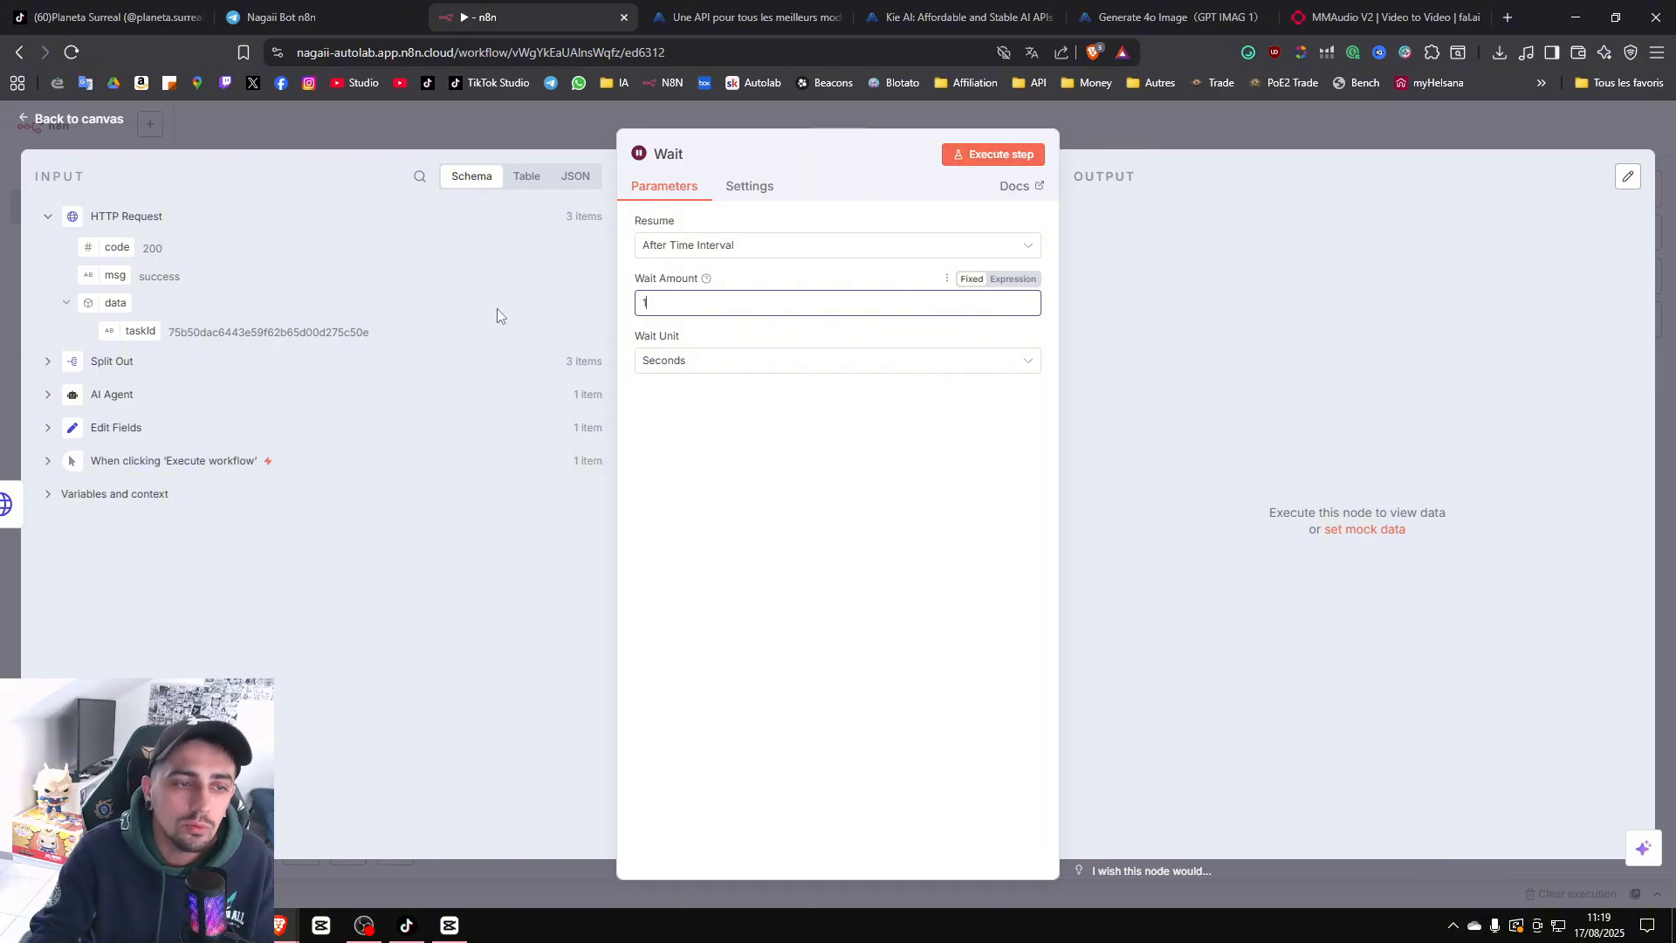
{"action": "type", "text": "80"}
{"action": "left_click", "coordinate": [996, 154]}
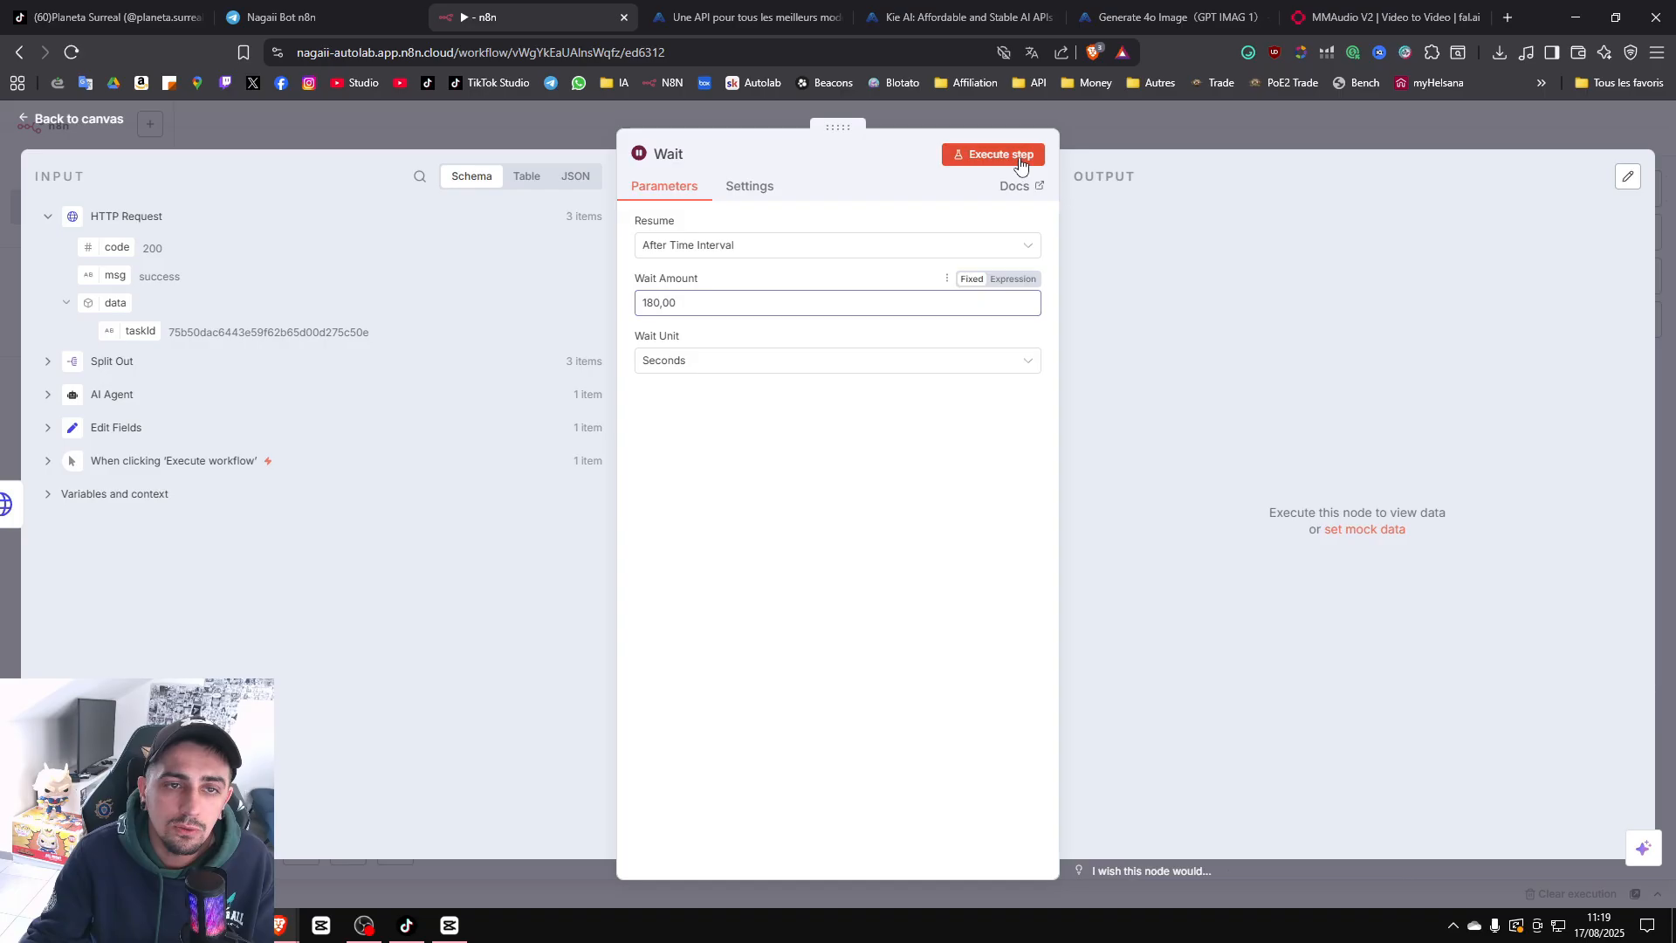
{"action": "left_click", "coordinate": [1161, 129]}
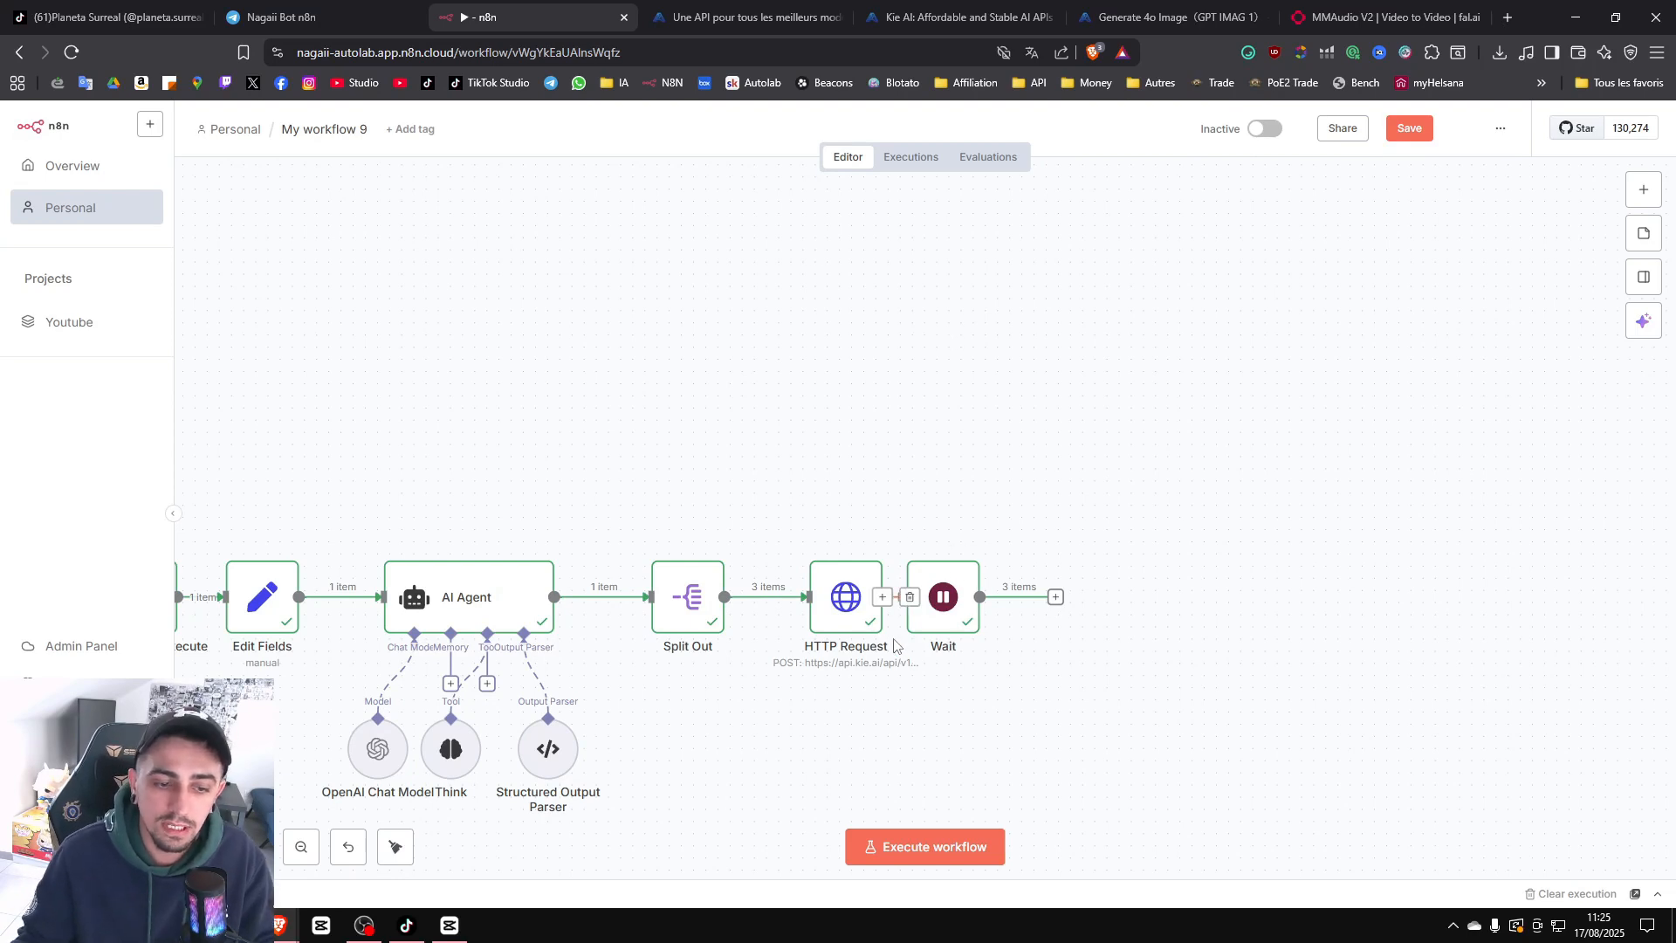
Duplicate the HTTP Request node and connect the copy after the Wait node.
{"action": "left_click", "coordinate": [845, 612]}
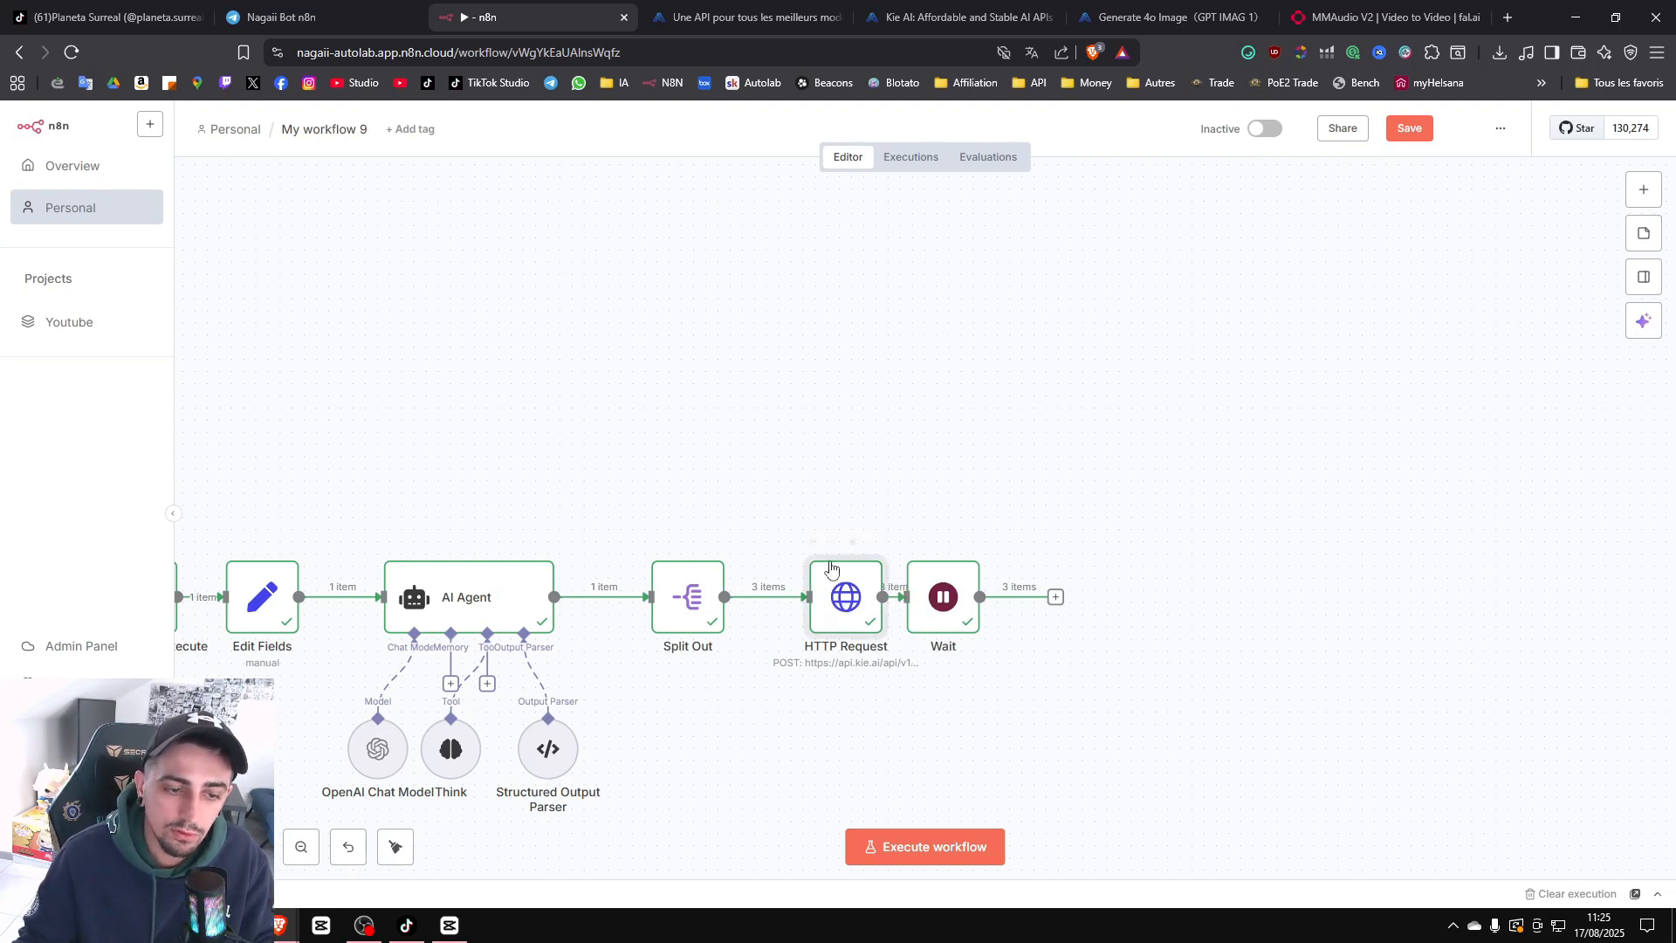
{"action": "key", "text": "ctrl+c"}
{"action": "key", "text": "ctrl+v"}
{"action": "left_click_drag", "start_coordinate": [960, 707], "coordinate": [1130, 648]}
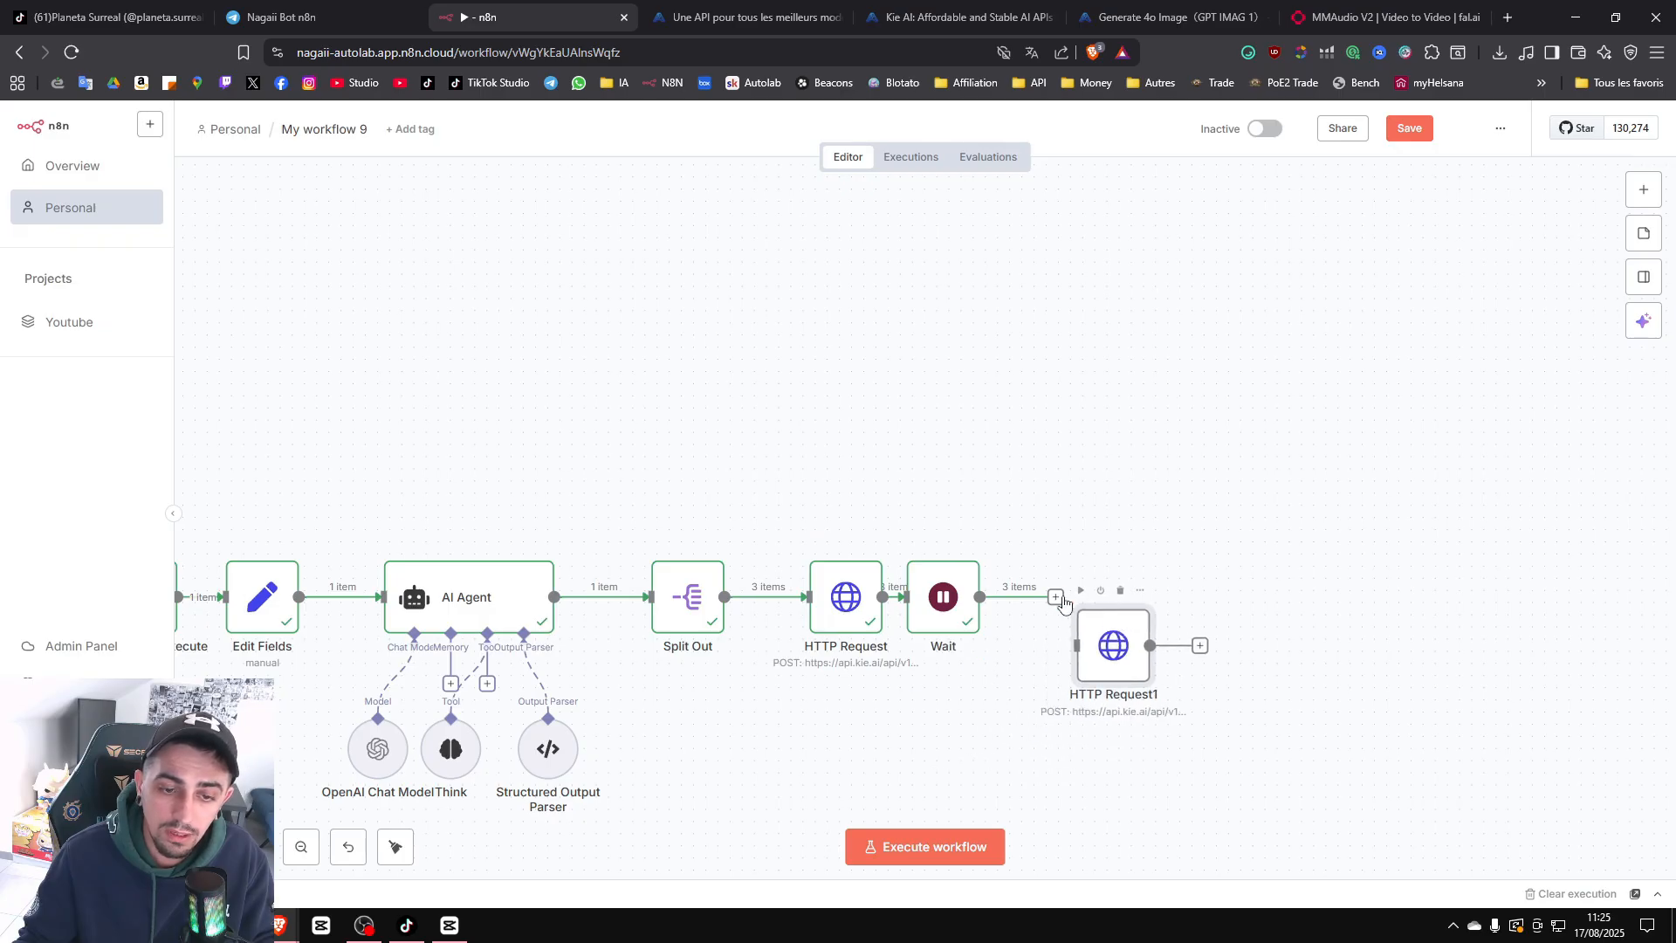
{"action": "mouse_move", "coordinate": [1063, 602]}
{"action": "left_mouse_down"}
{"action": "mouse_move", "coordinate": [1080, 646]}
{"action": "mouse_move", "coordinate": [1061, 589]}
{"action": "mouse_move", "coordinate": [1051, 602]}
{"action": "left_mouse_up"}
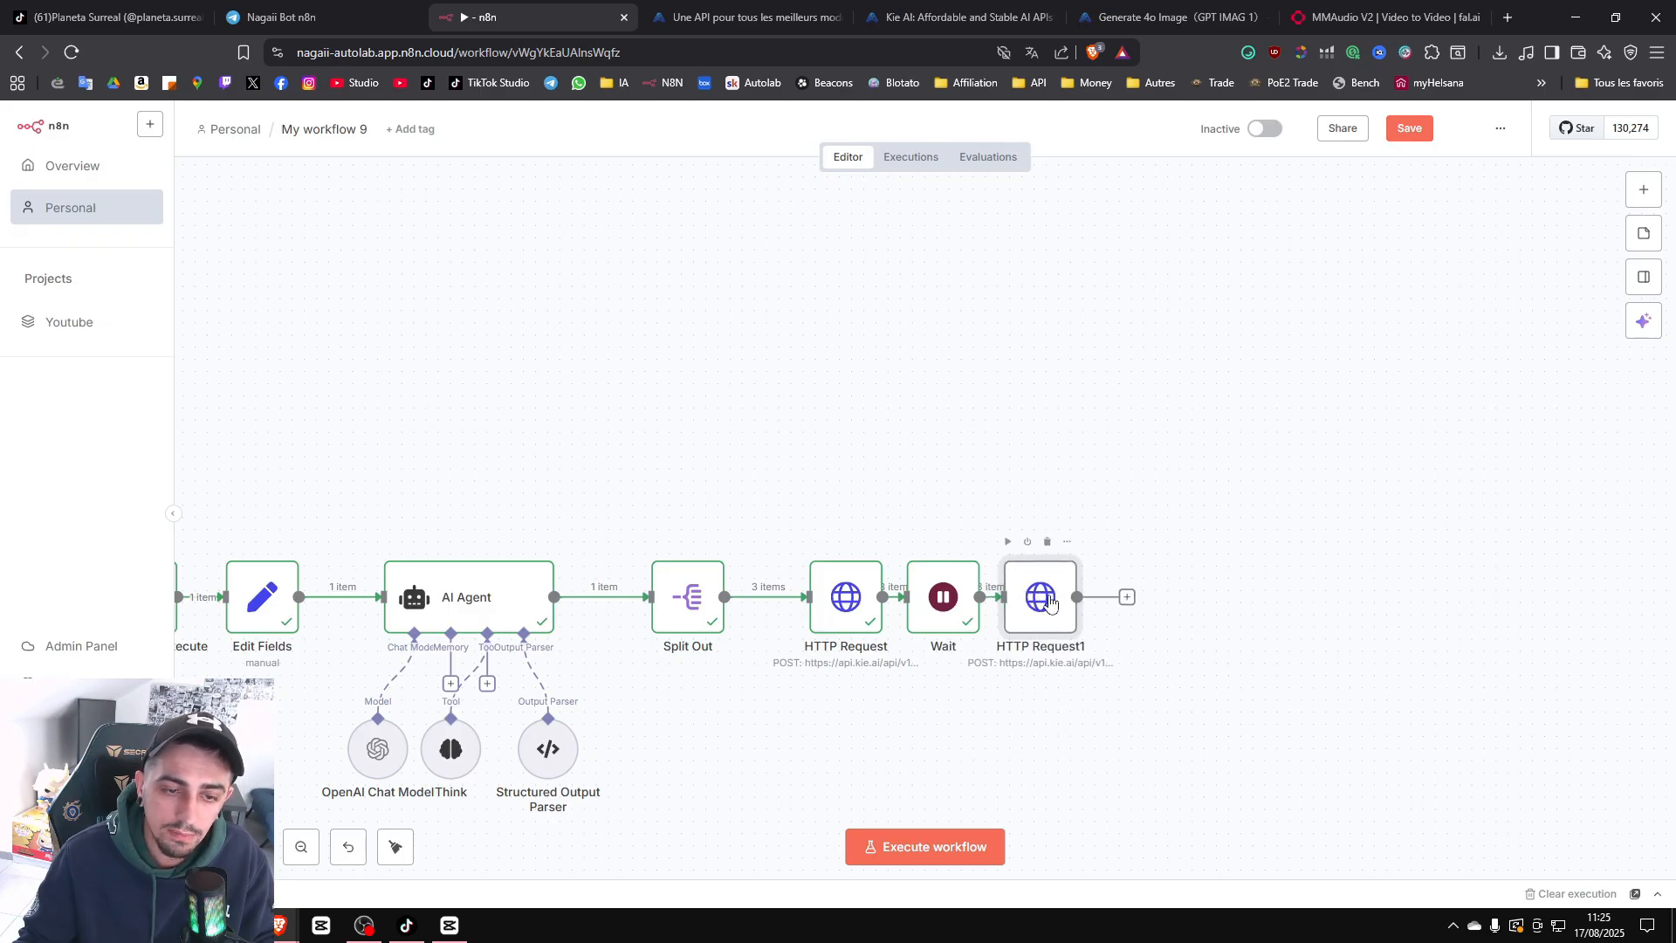
Open the duplicated HTTP Request node and set its request method to GET.
{"action": "double_click", "coordinate": [1056, 597]}
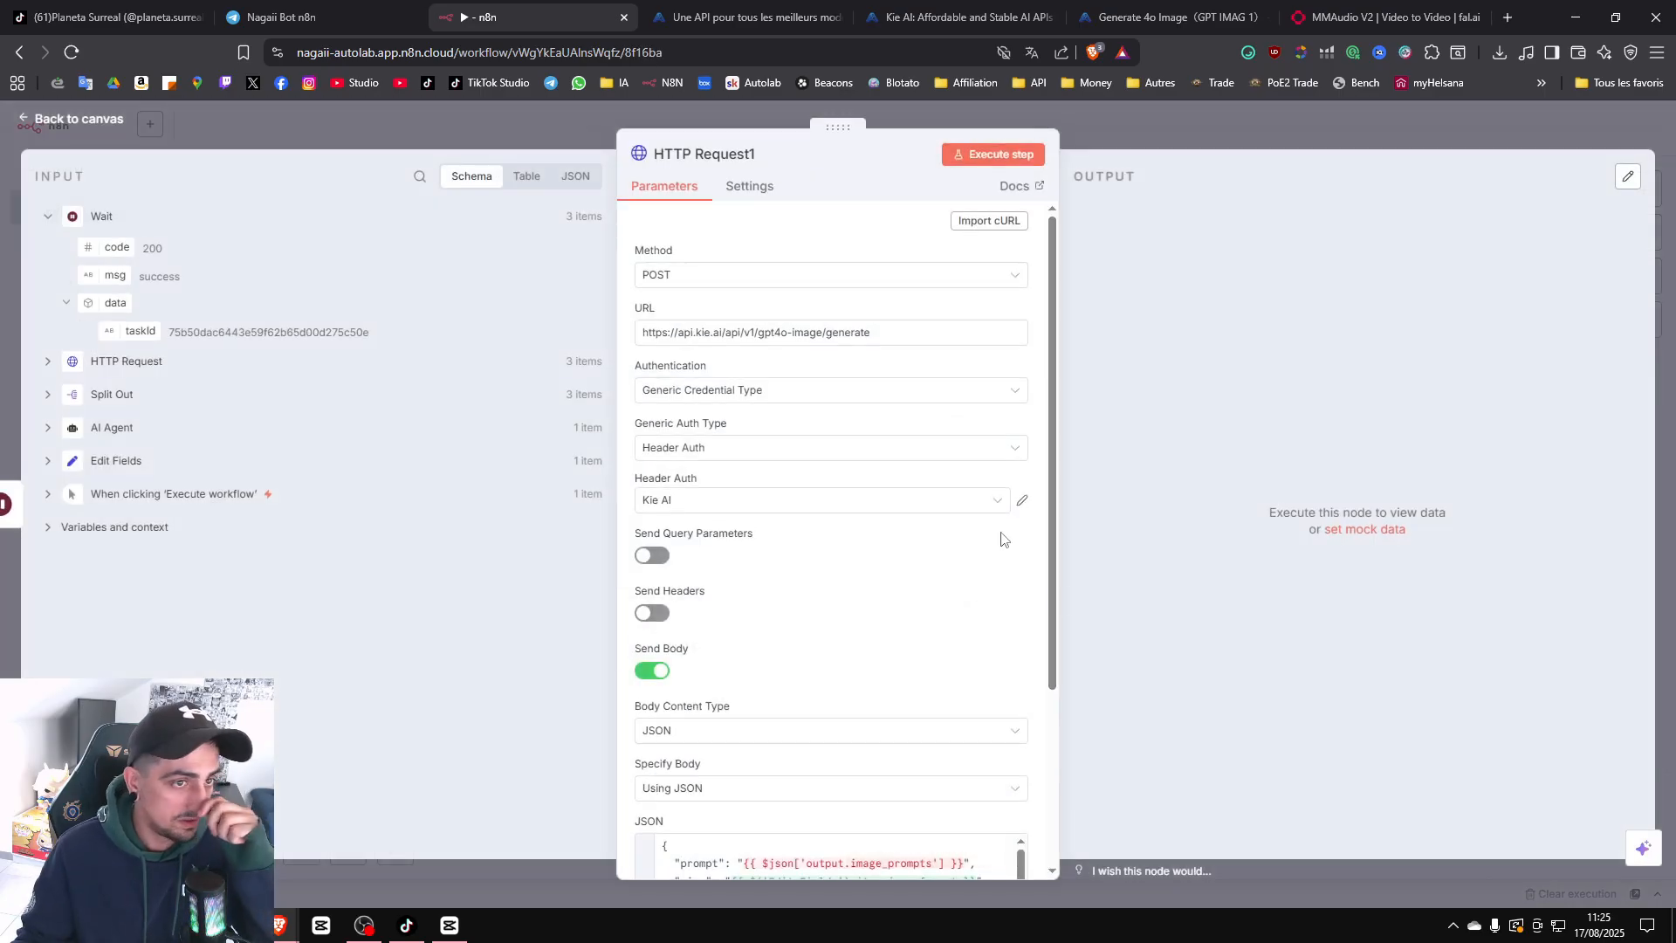
{"action": "left_click", "coordinate": [696, 278]}
{"action": "left_click", "coordinate": [703, 349]}
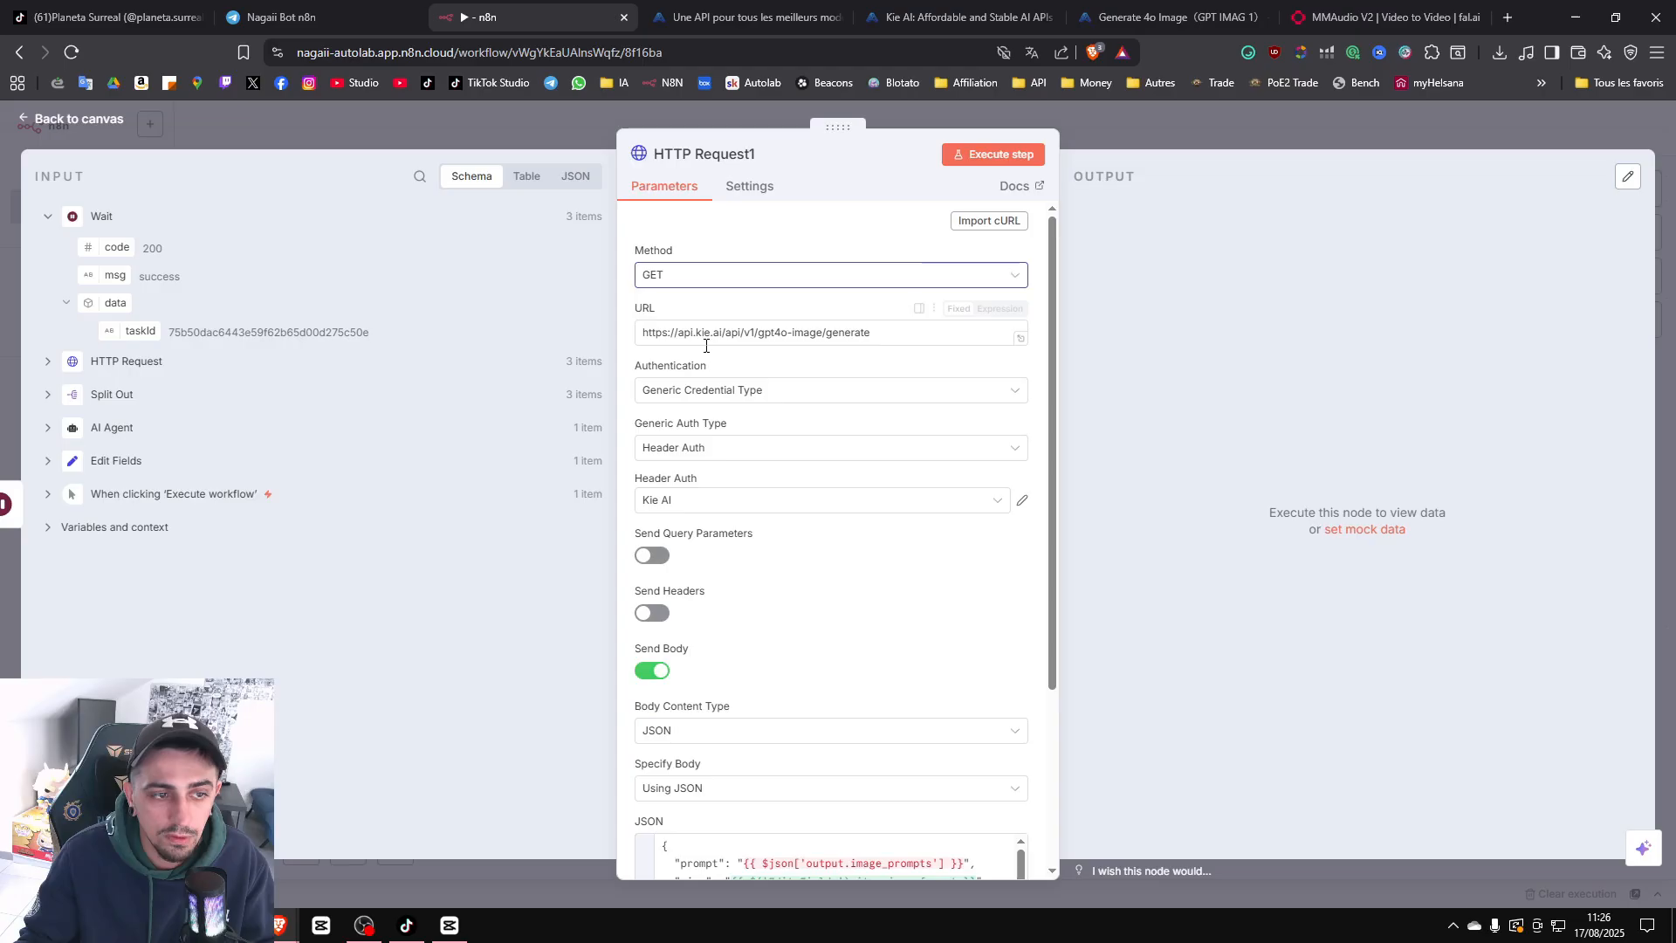
{"action": "triple_click", "coordinate": [911, 334]}
{"action": "key", "text": "BackSpace"}
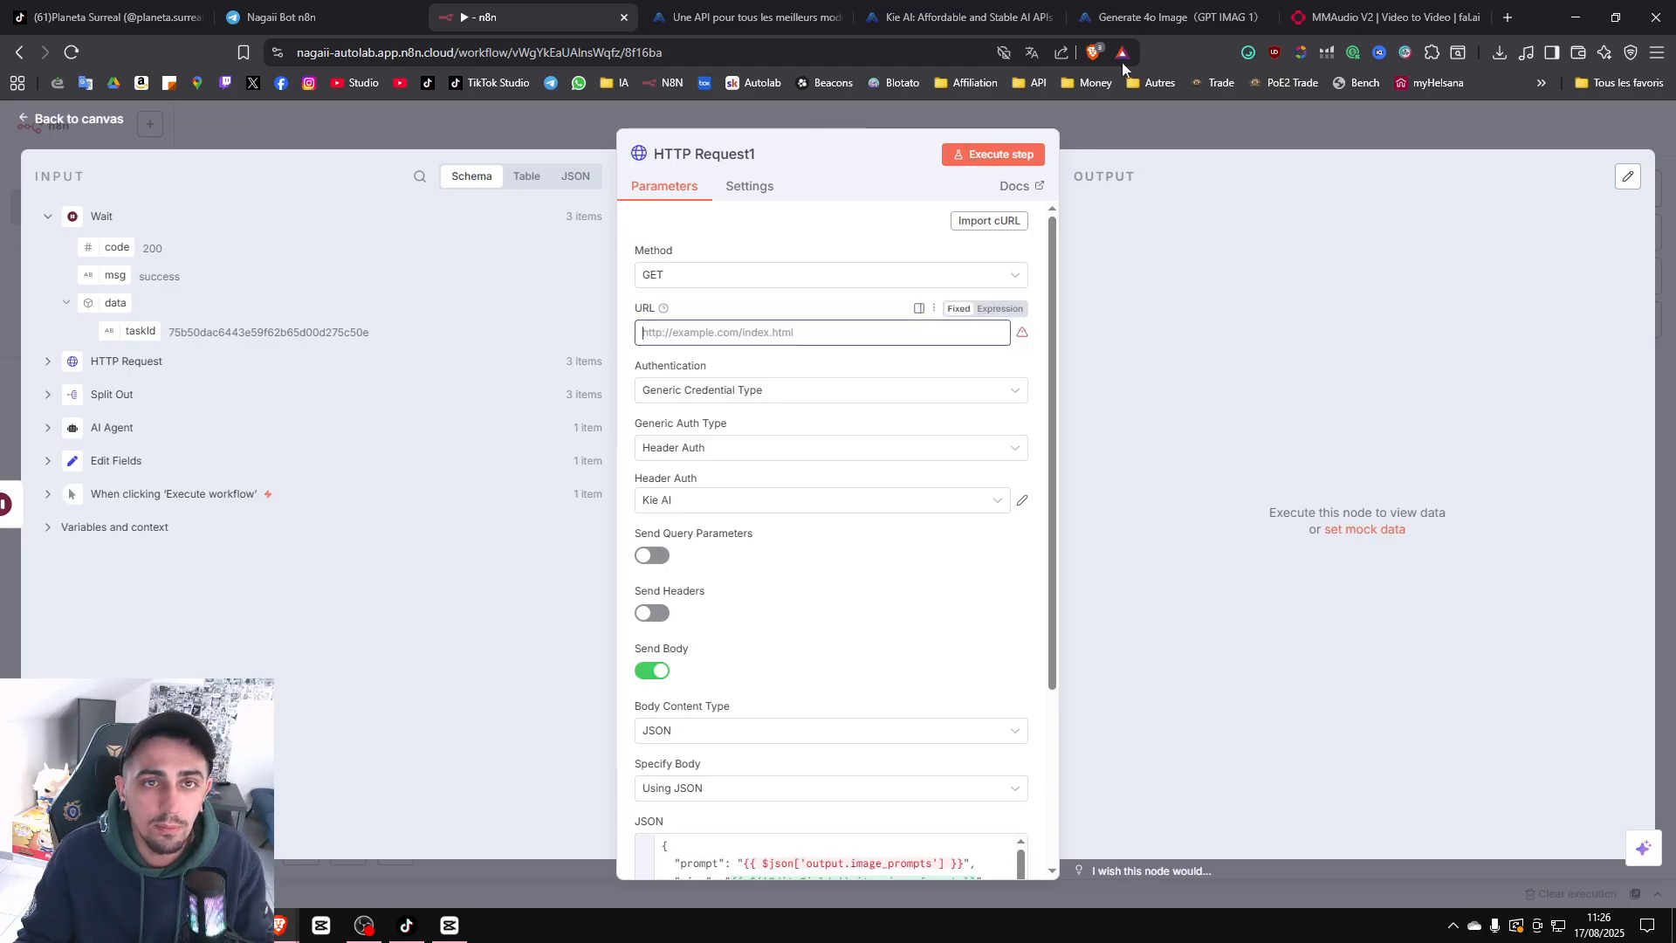
{"action": "left_click", "coordinate": [1189, 19]}
{"action": "left_click", "coordinate": [344, 588]}
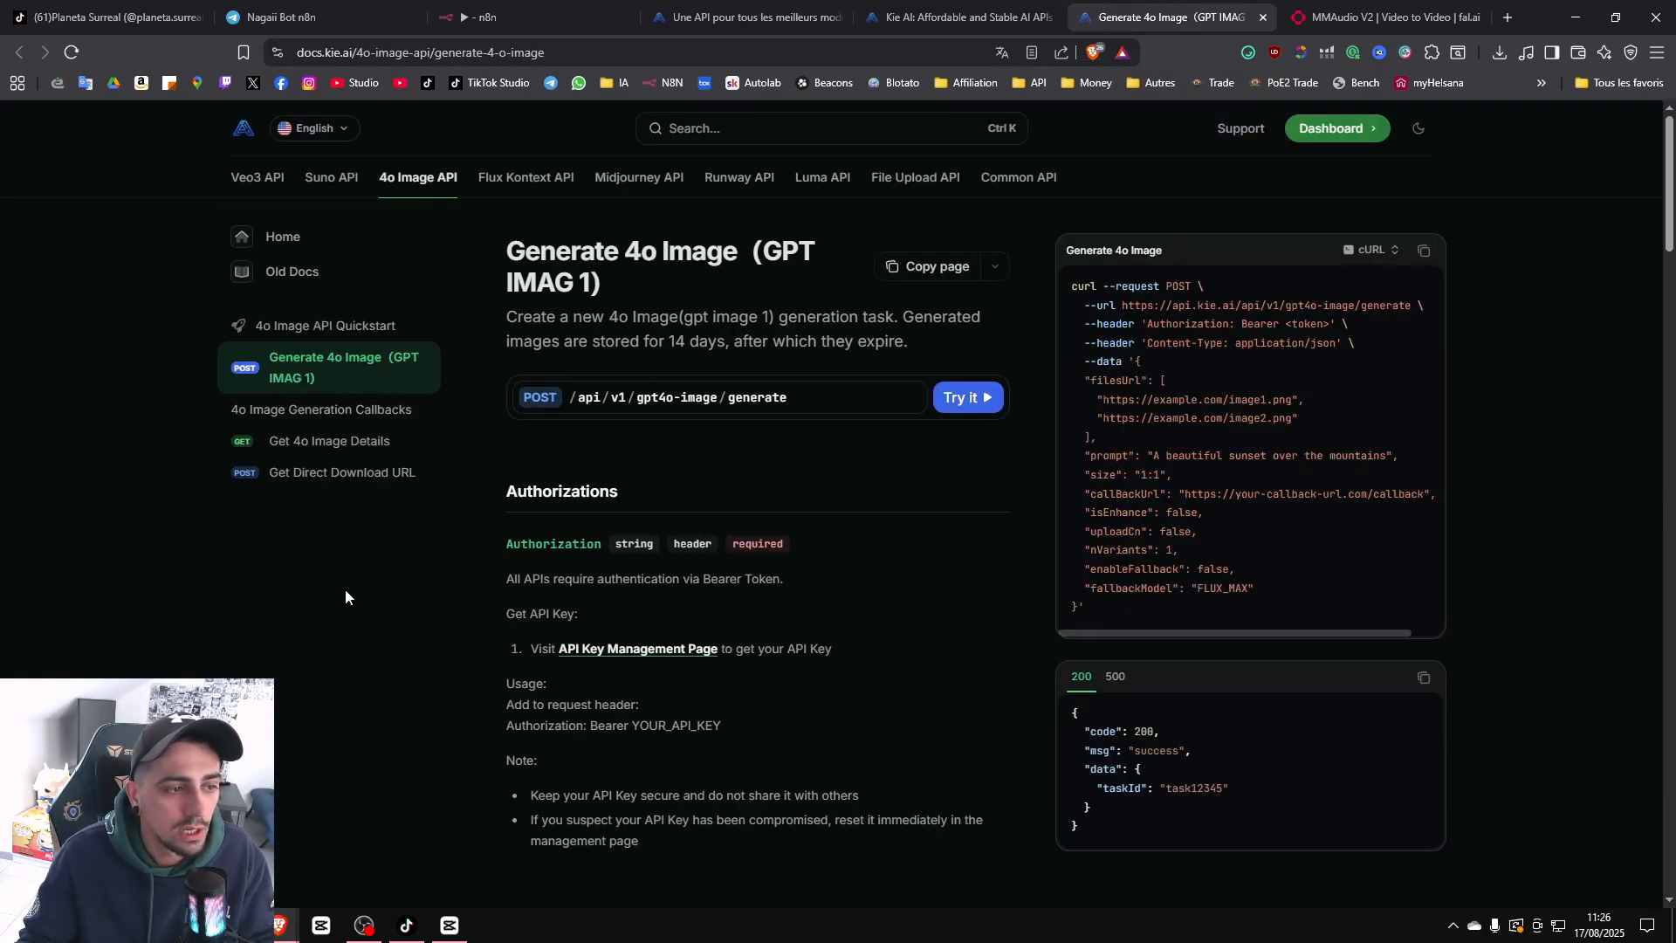
{"action": "left_click", "coordinate": [320, 446]}
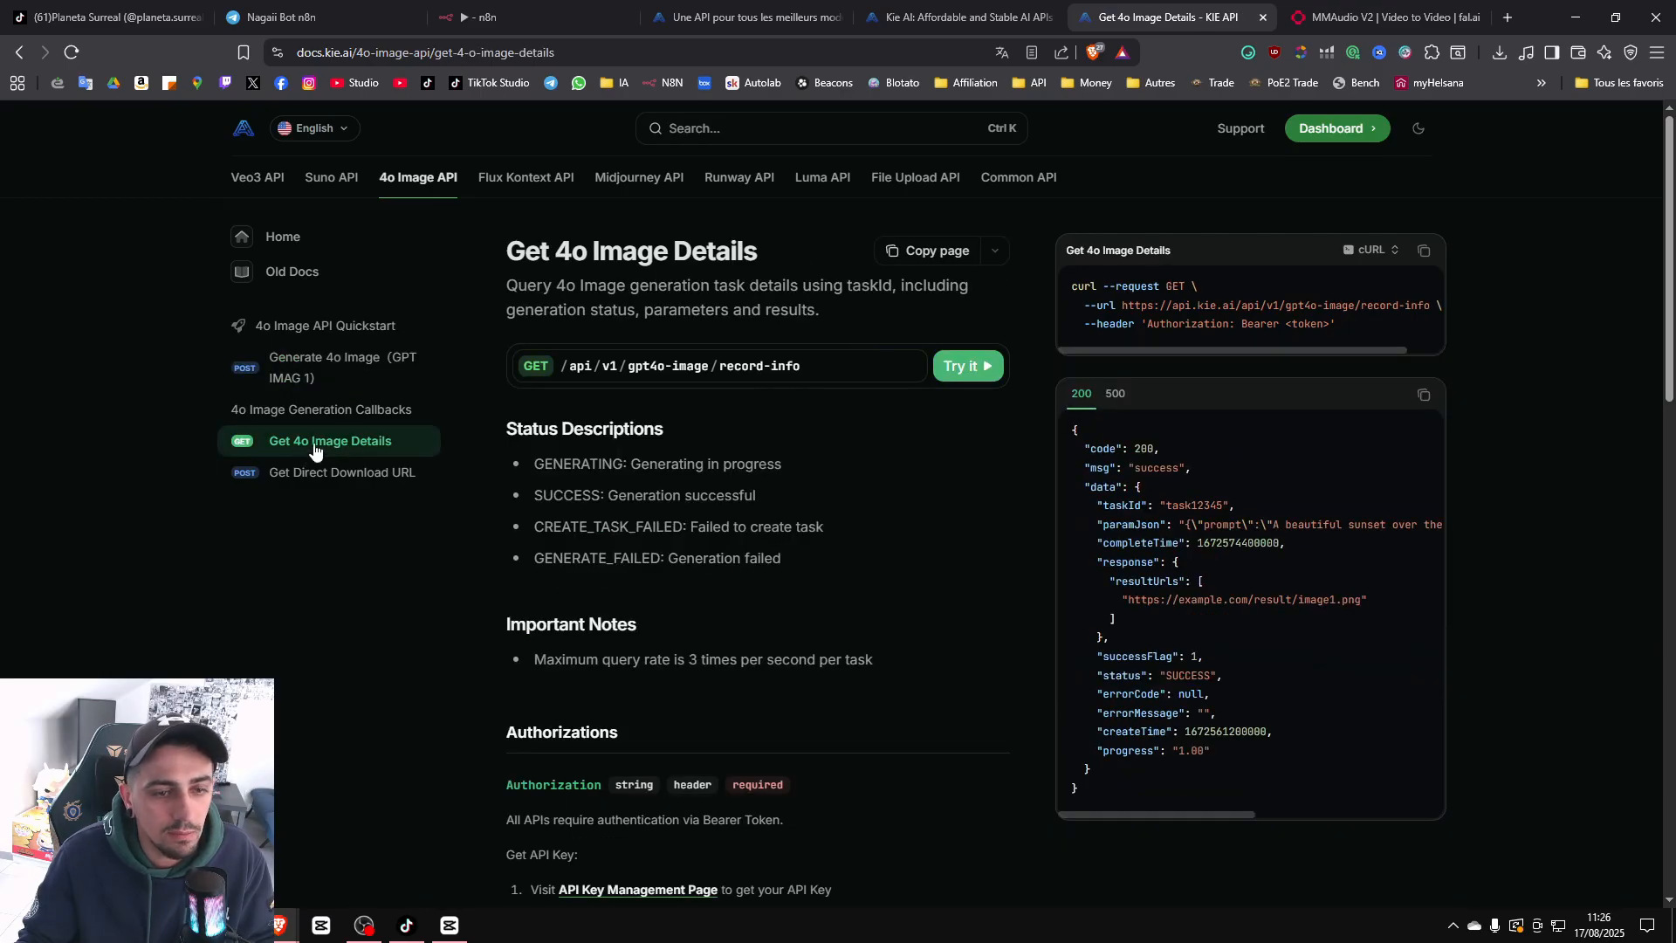
{"action": "left_click_drag", "start_coordinate": [1432, 303], "coordinate": [1122, 305]}
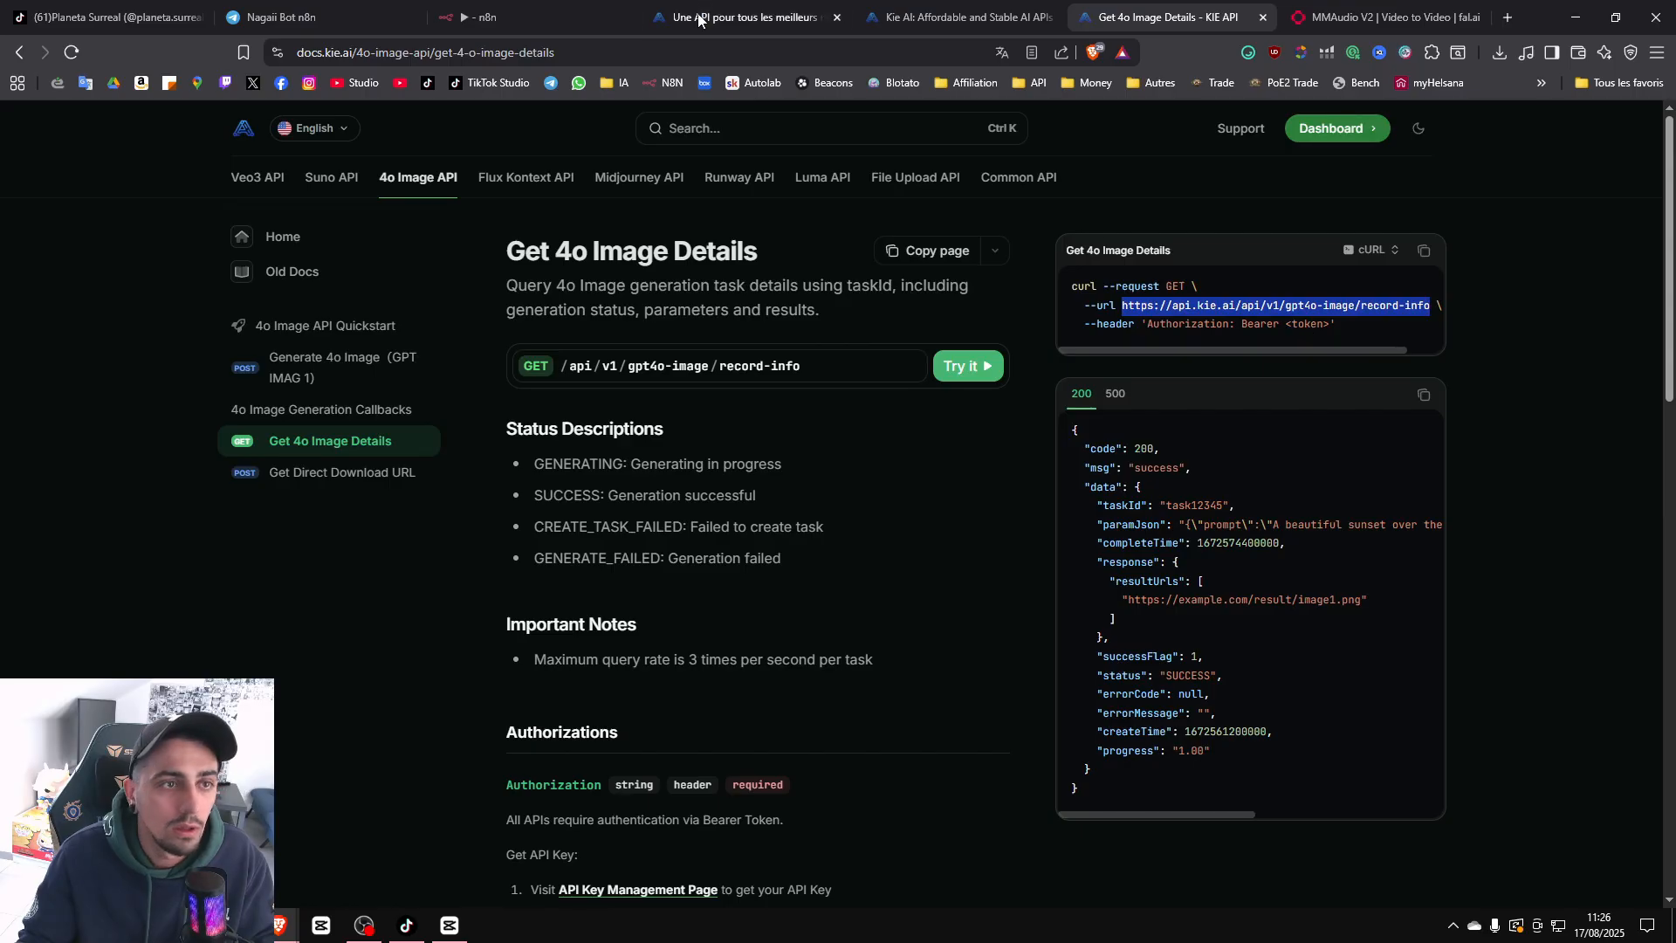
{"action": "left_click", "coordinate": [524, 17]}
{"action": "left_click", "coordinate": [824, 340]}
{"action": "key", "text": "ctrl+v"}
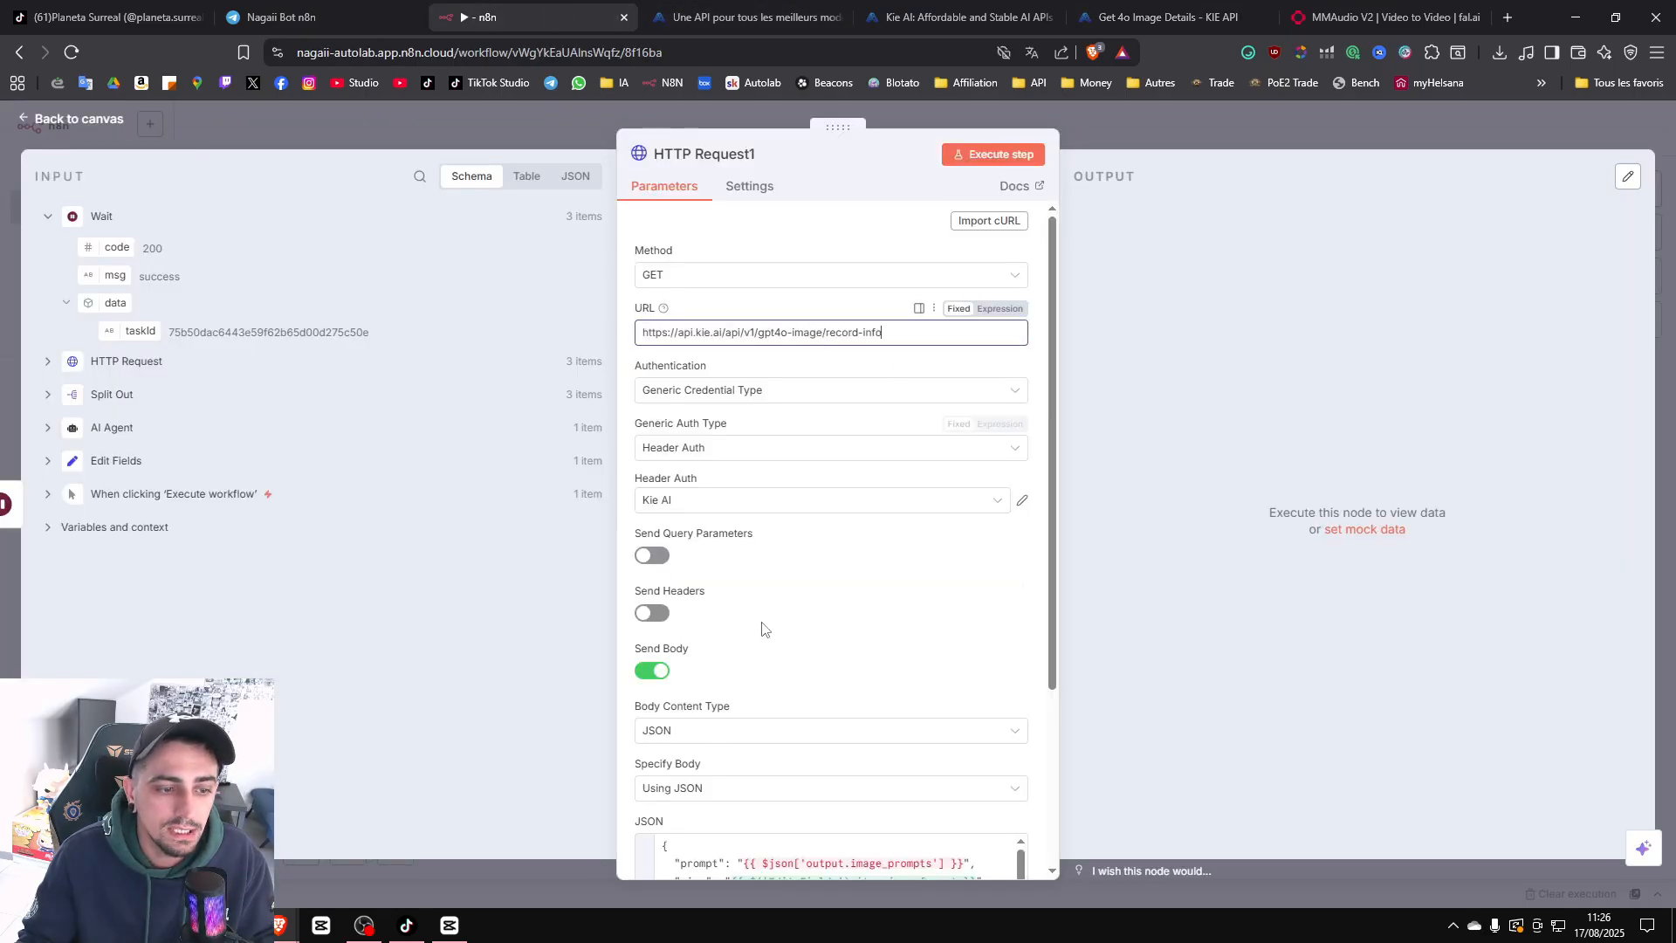
Turn off the request body and enable query parameters for the duplicated HTTP request.
{"action": "scroll", "coordinate": [785, 480], "scroll_direction": "down", "scroll_amount": 1}
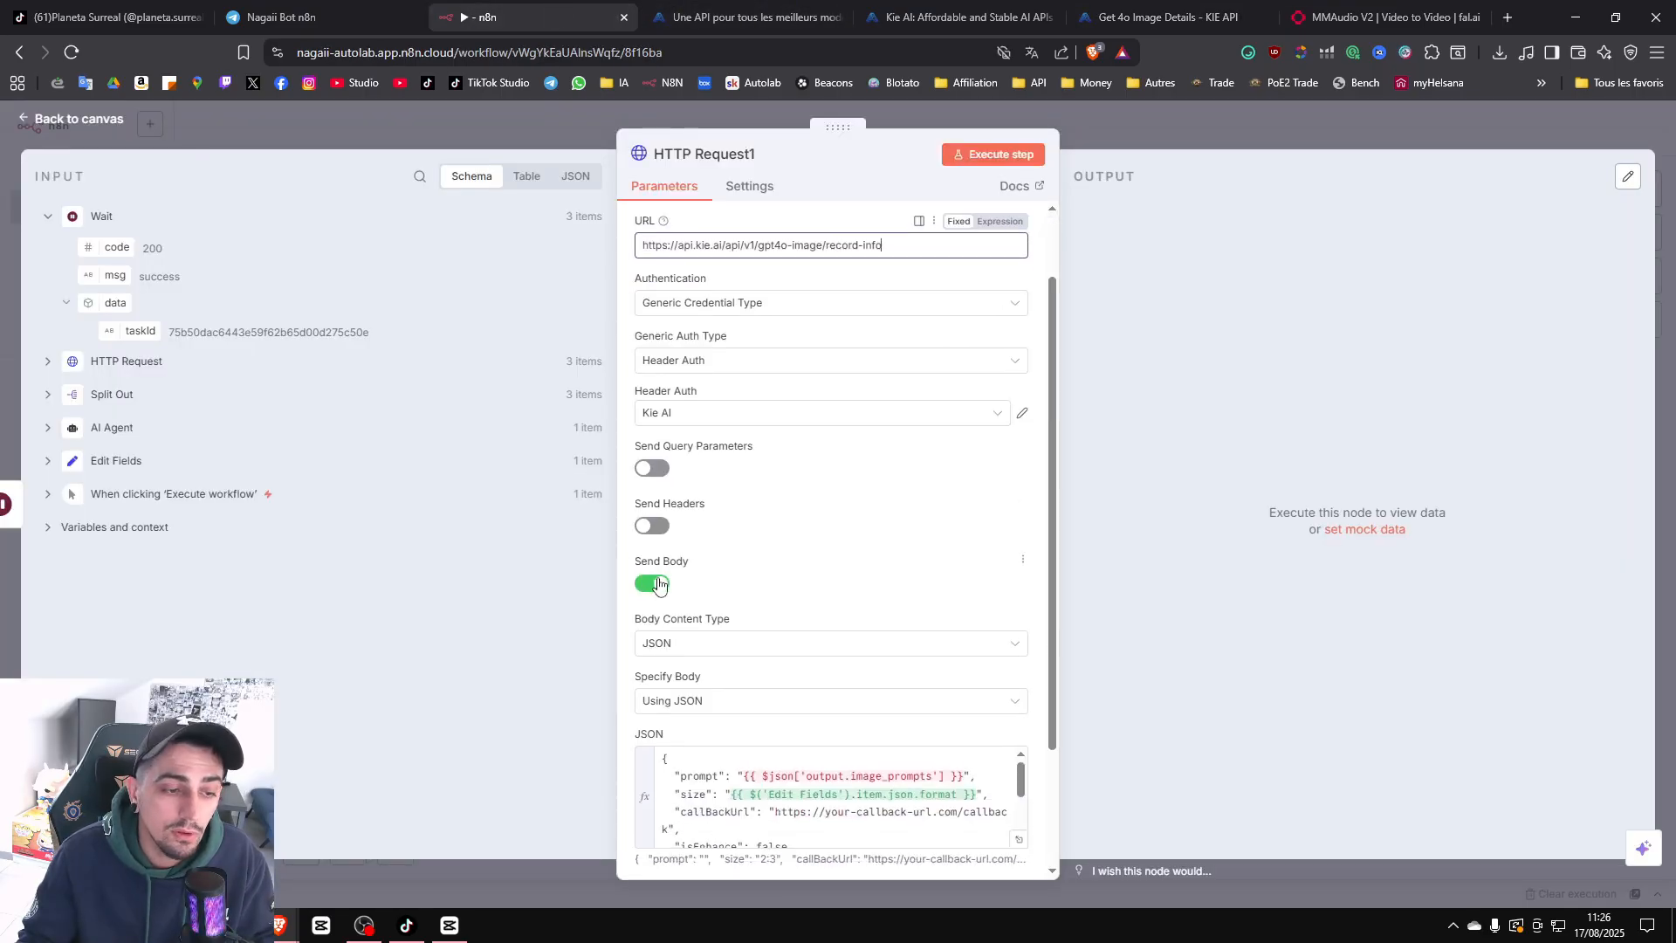
{"action": "left_click", "coordinate": [653, 584]}
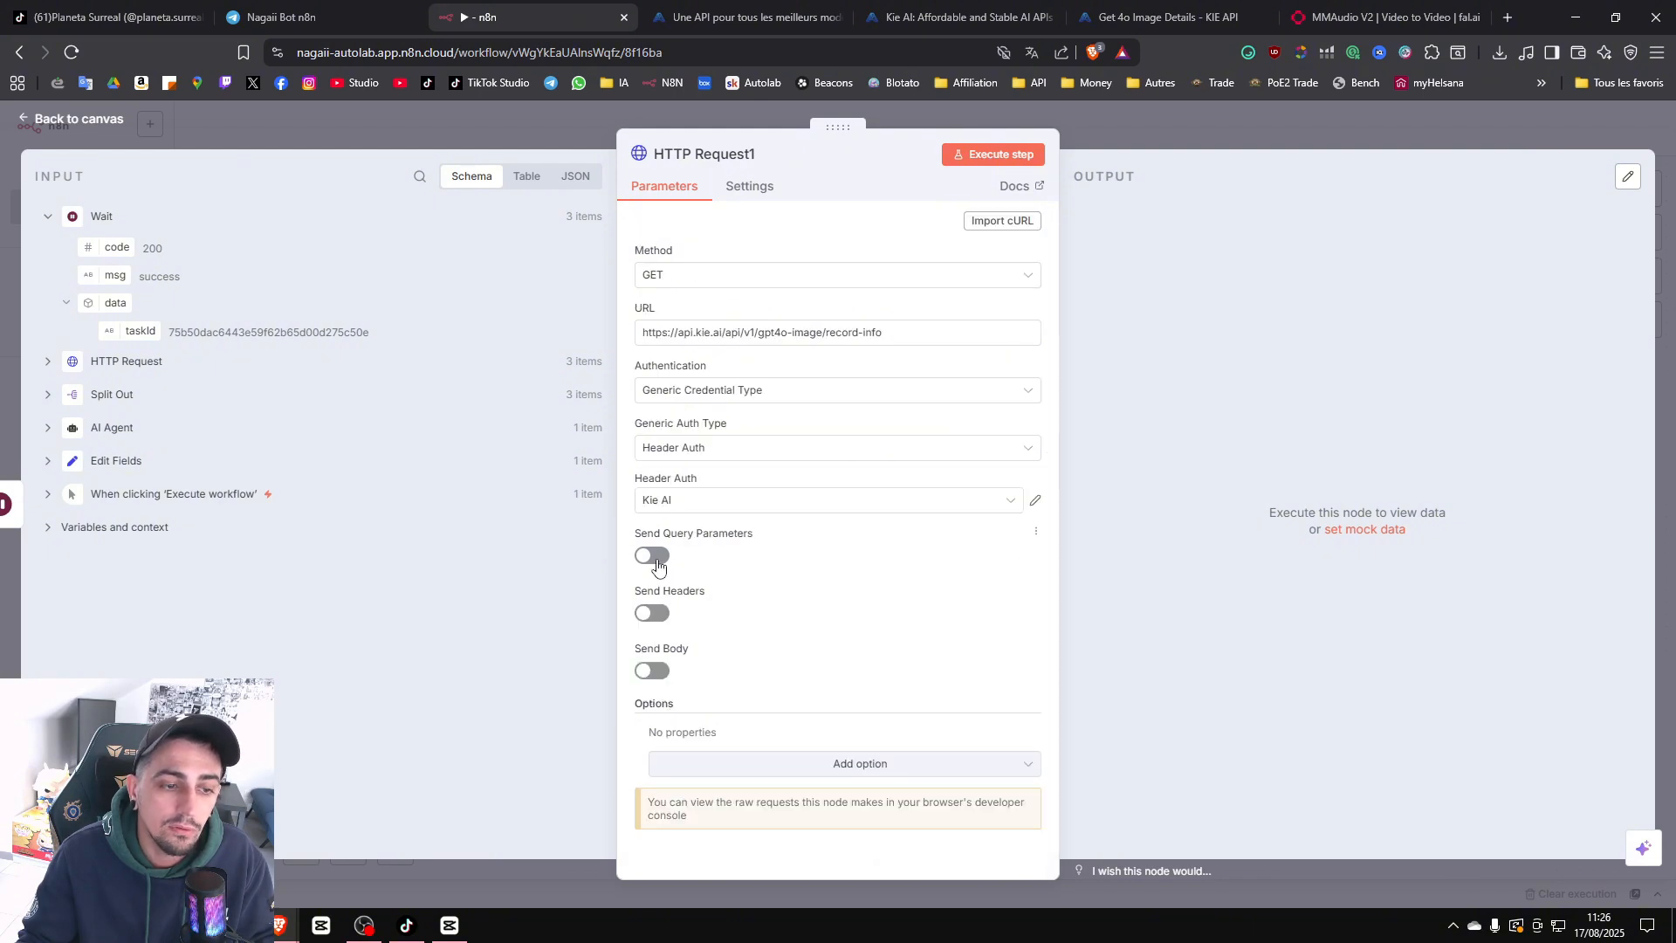
{"action": "left_click", "coordinate": [653, 556]}
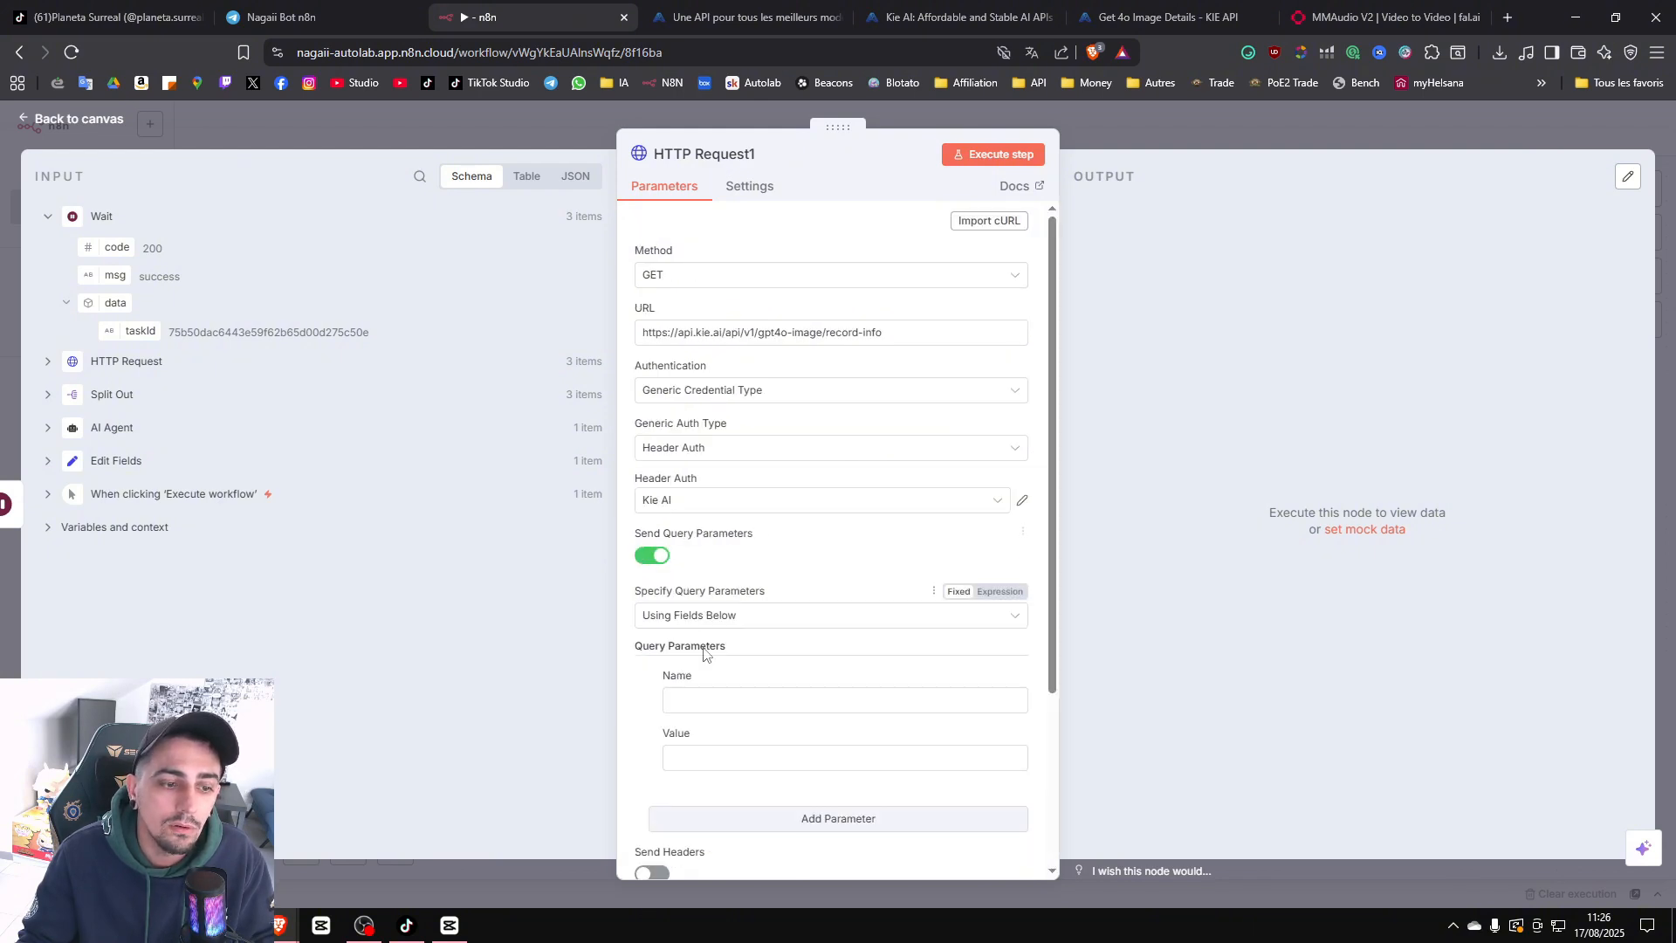
Define a query parameter named taskId and map its value to data.taskId from the Wait node's output.
{"action": "left_click", "coordinate": [729, 697]}
{"action": "type", "text": "t"}
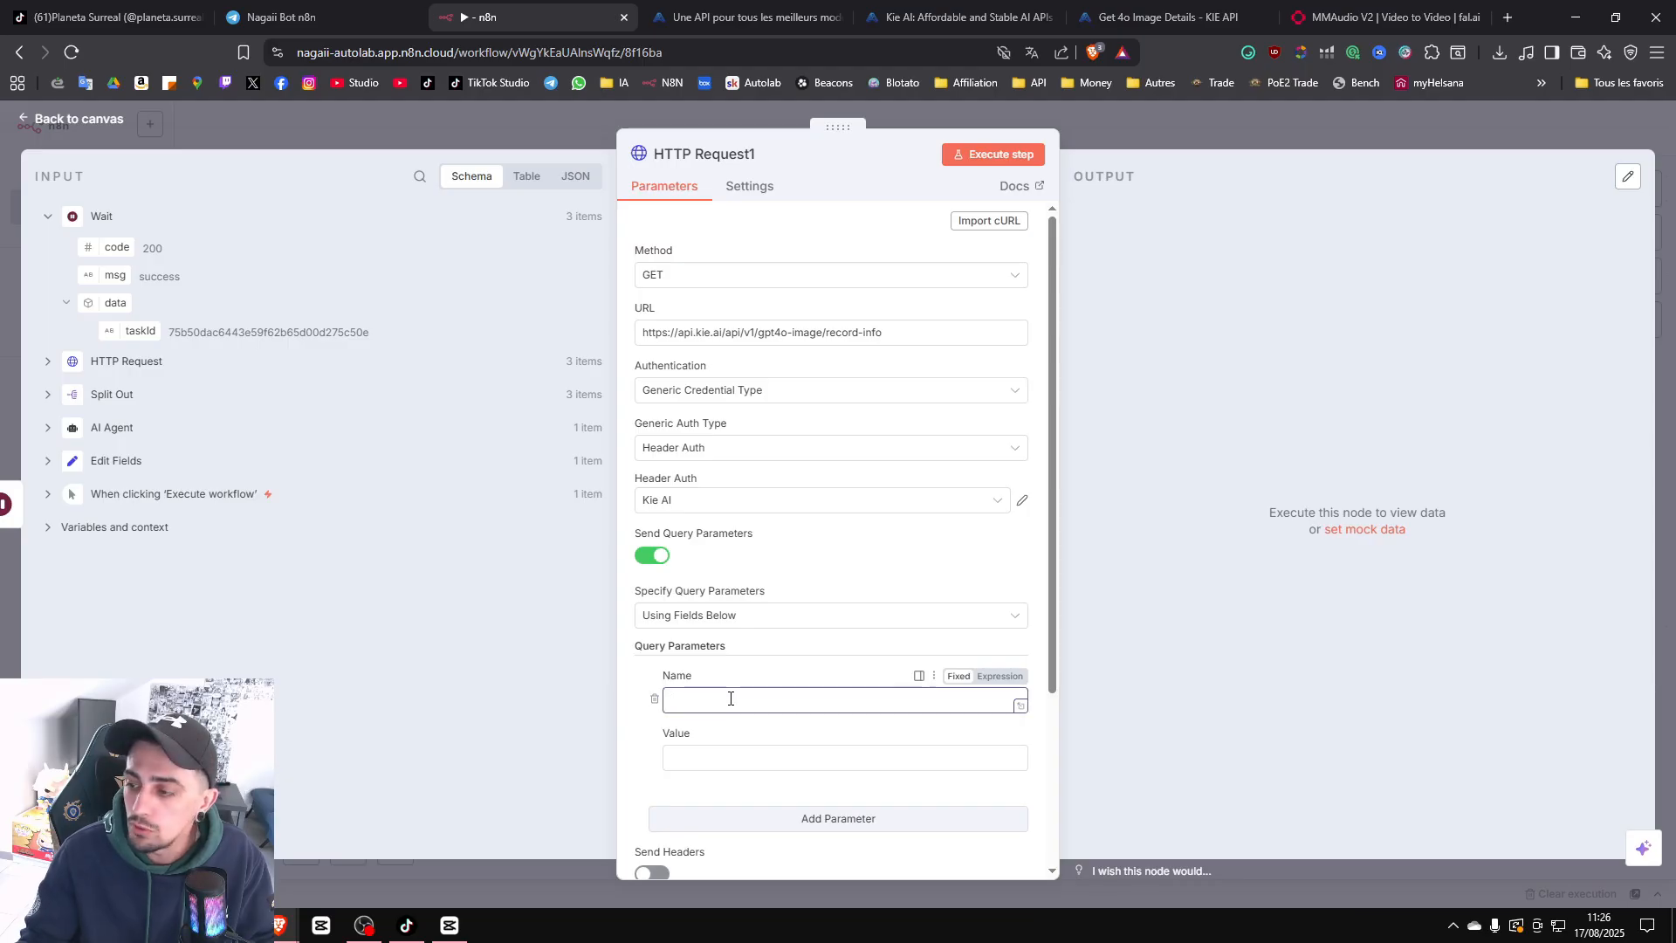
{"action": "type", "text": "ask"}
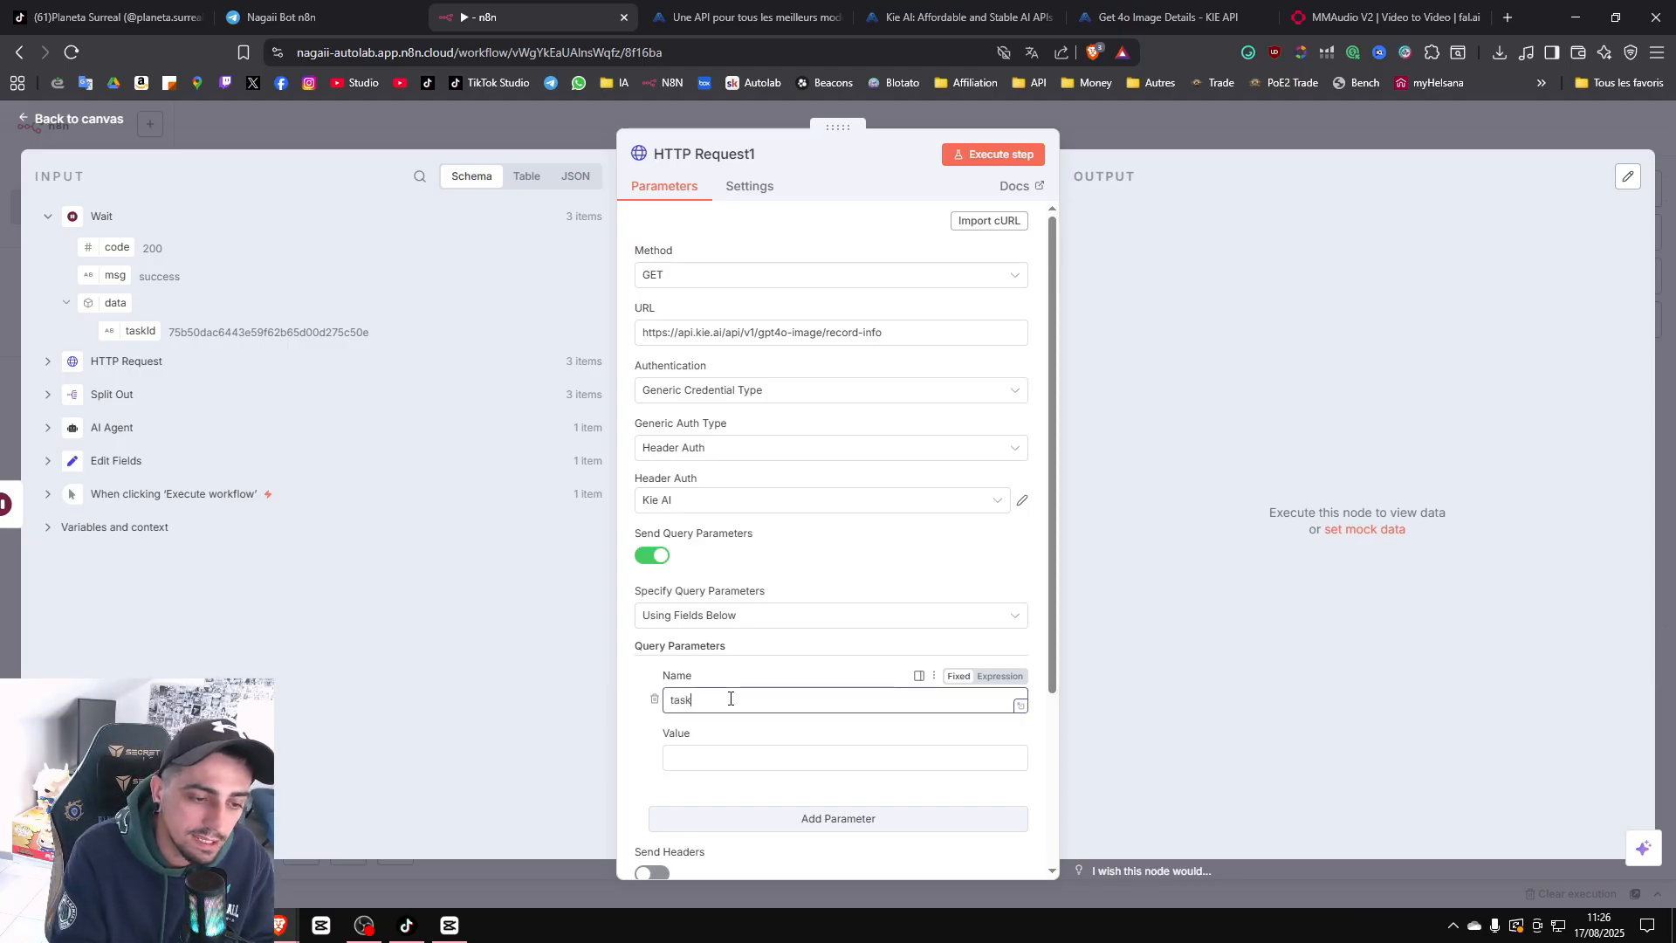
{"action": "type", "text": "Id"}
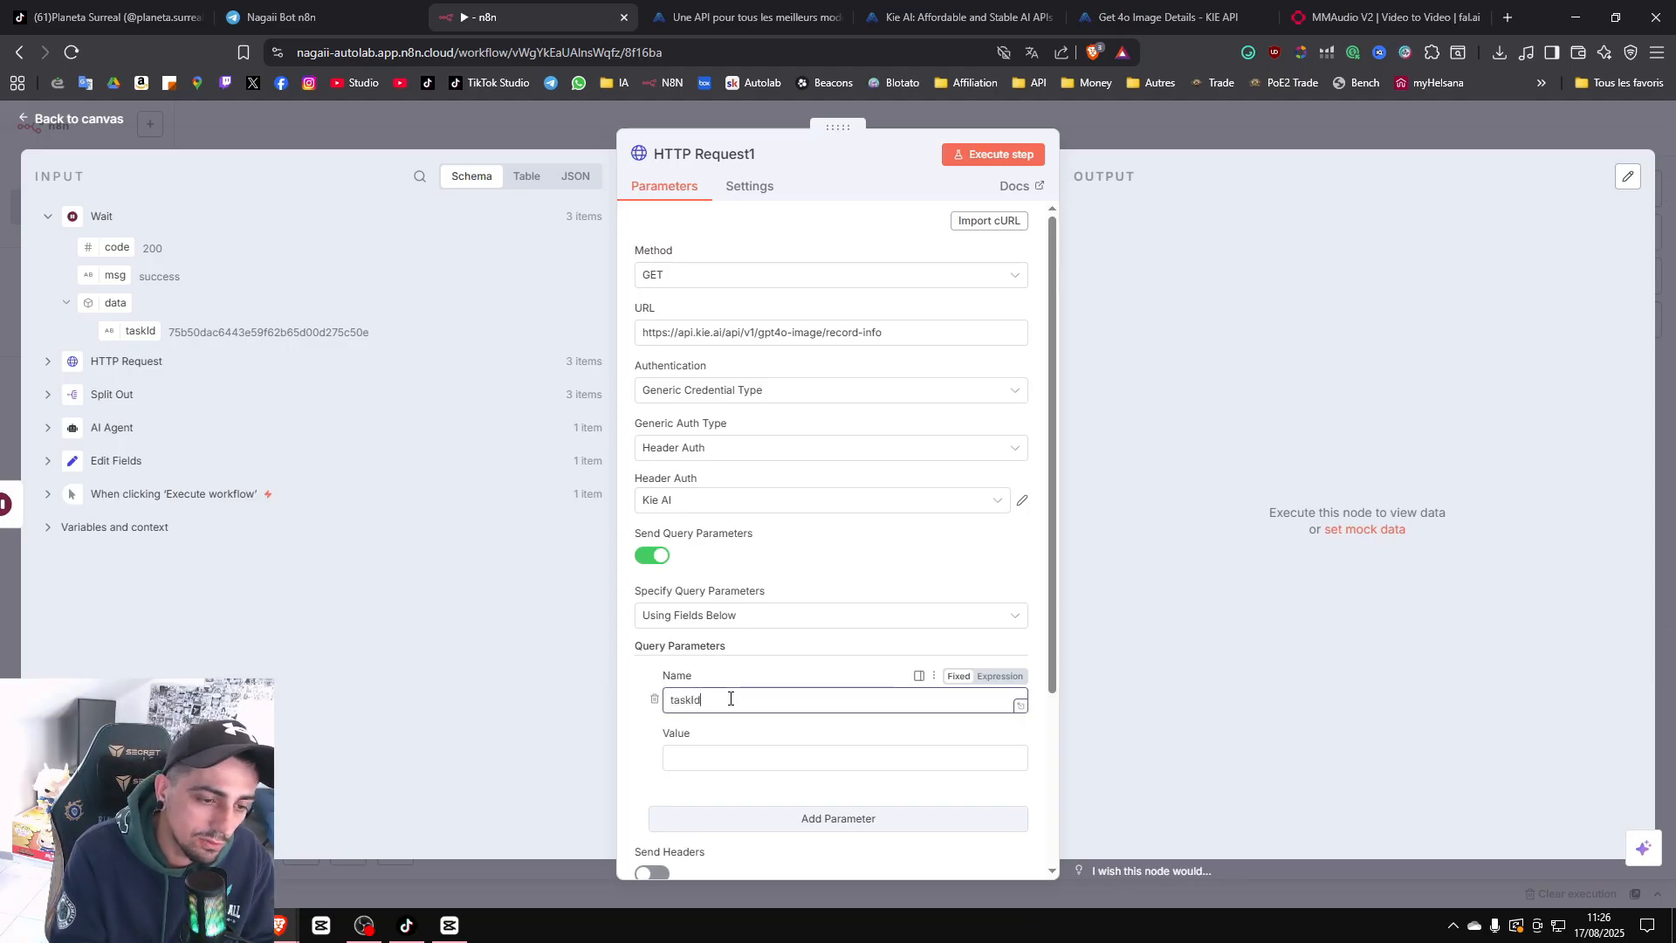
{"action": "left_click", "coordinate": [740, 760]}
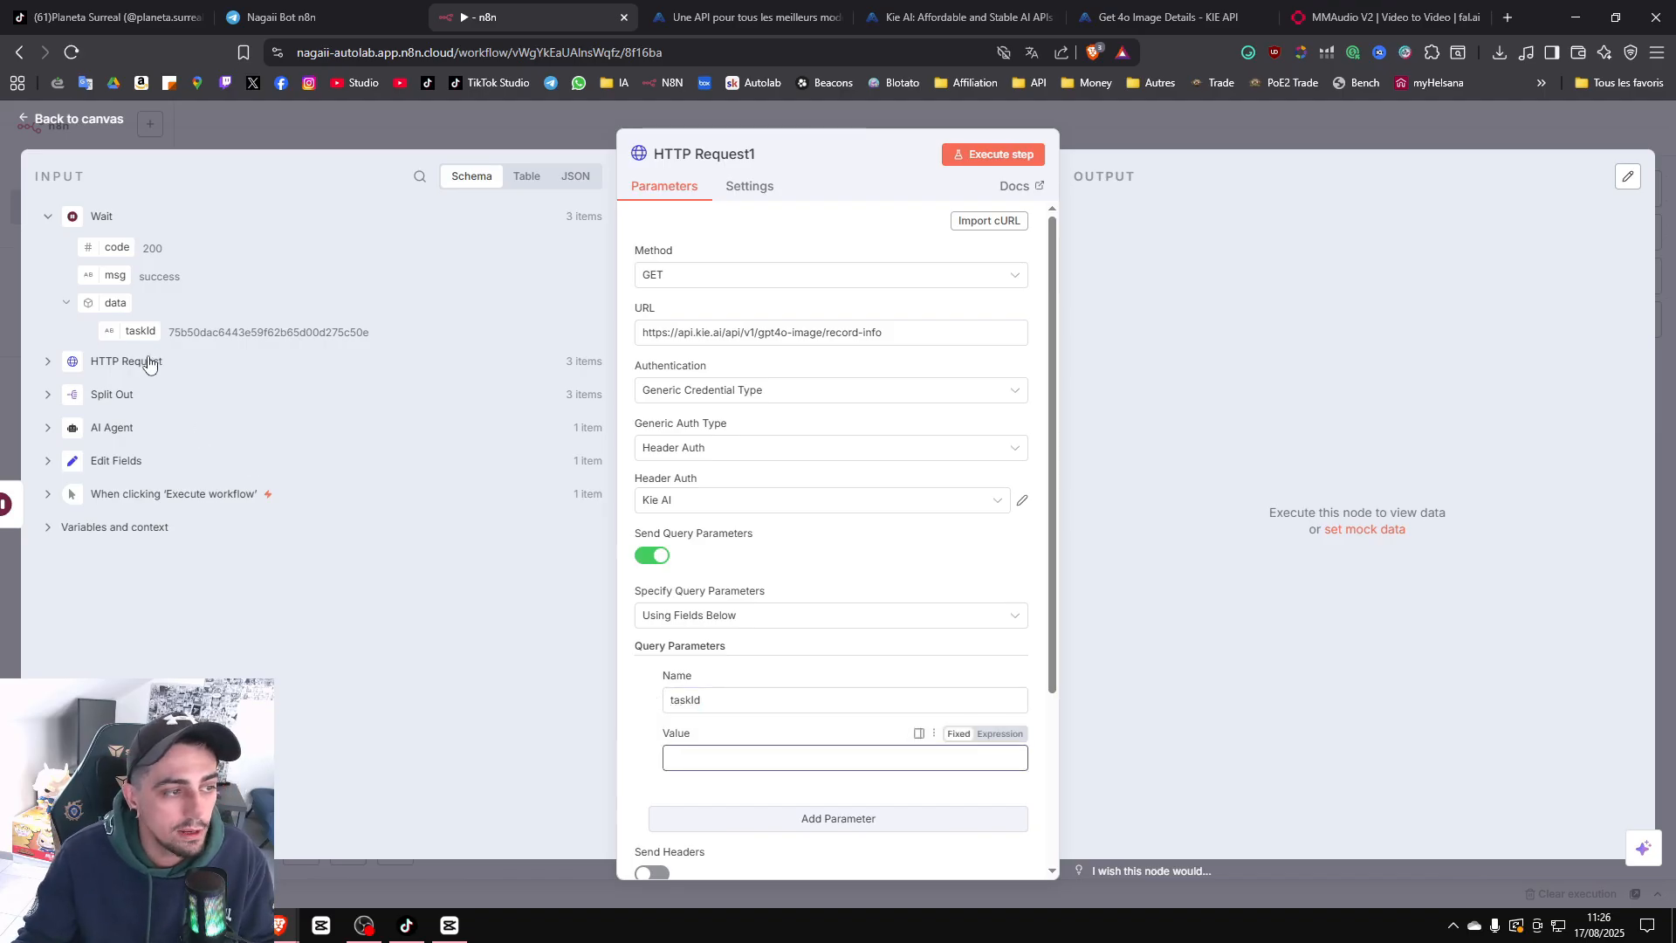
{"action": "left_click_drag", "start_coordinate": [140, 331], "coordinate": [697, 753]}
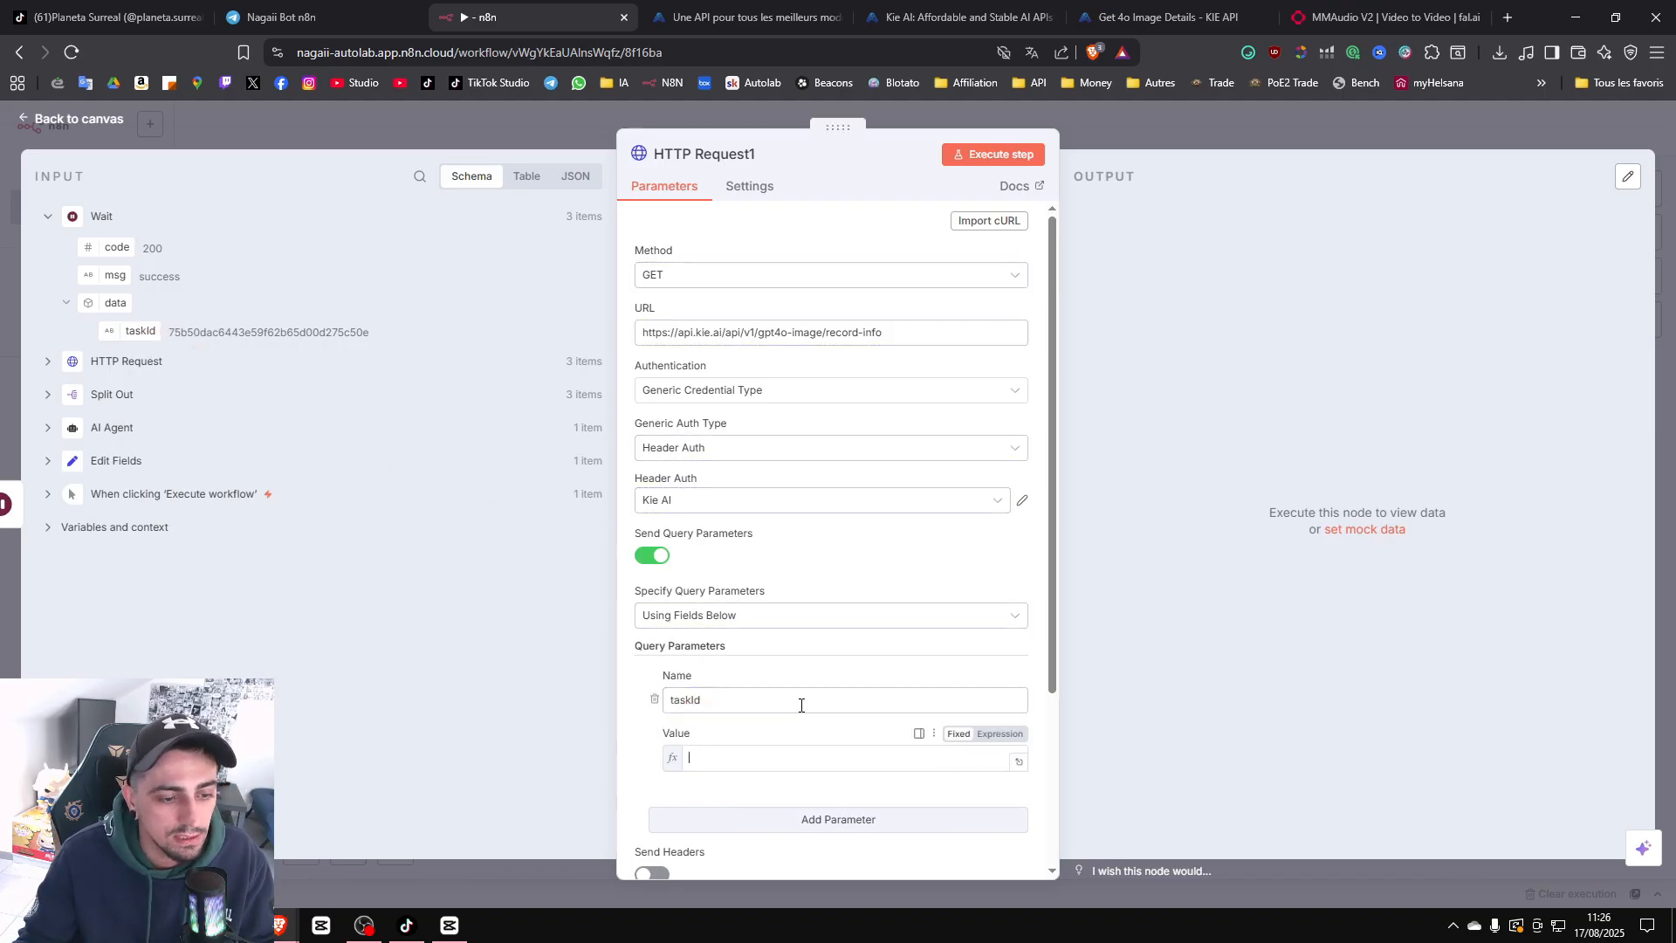
{"action": "left_click", "coordinate": [1144, 255]}
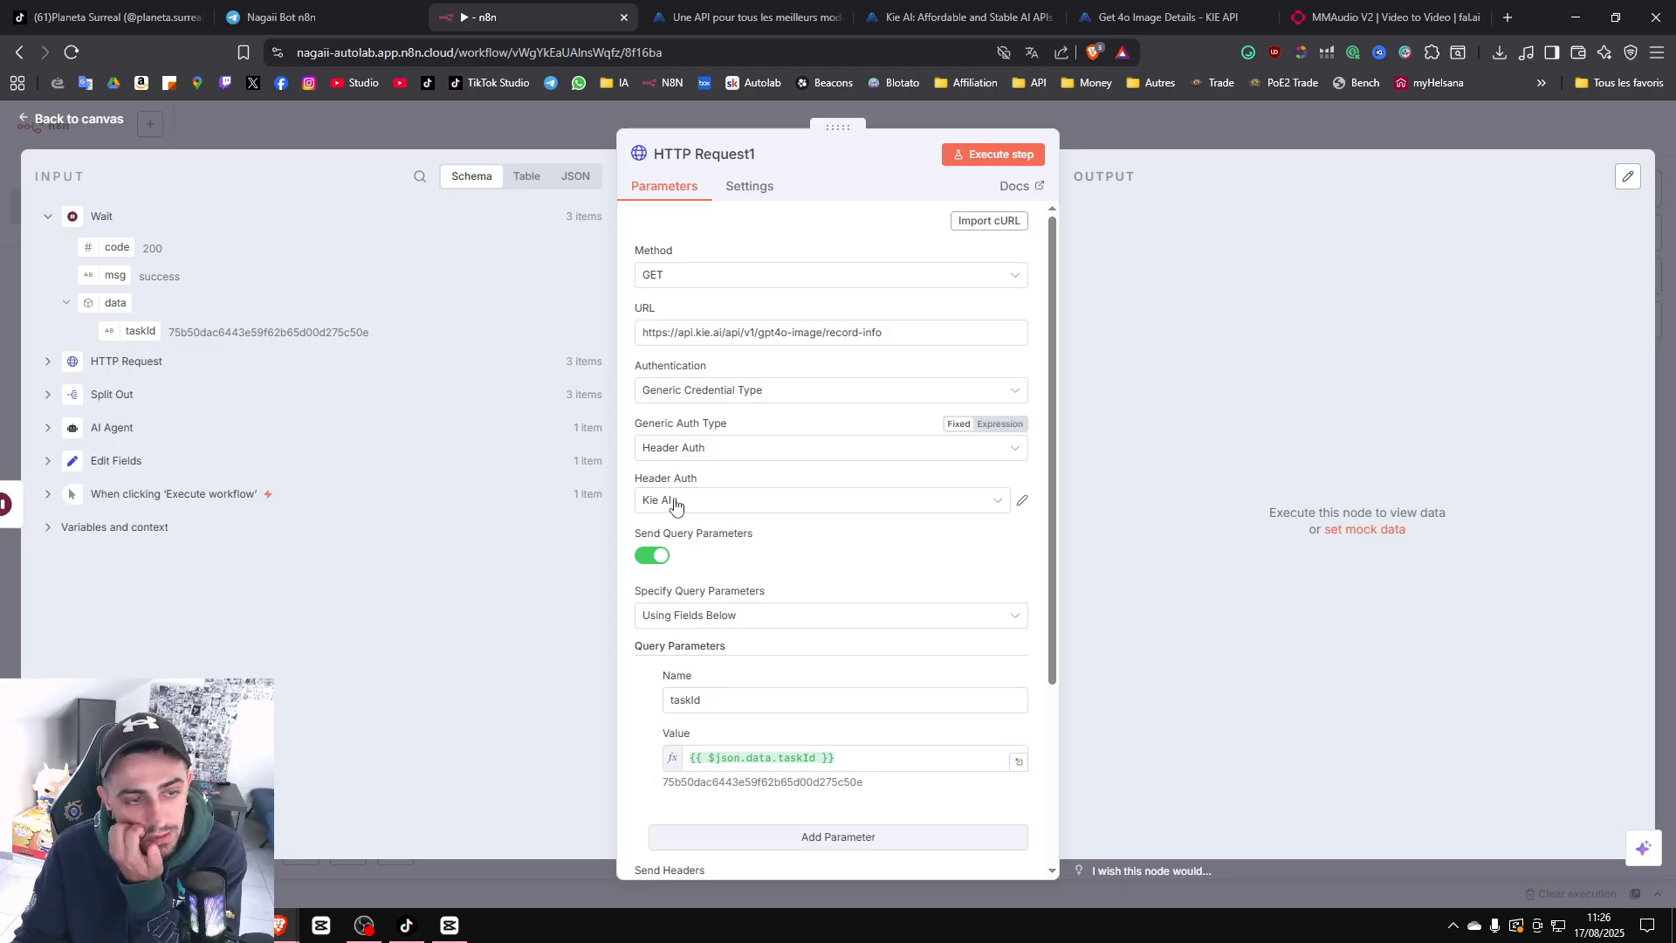
Execute the HTTP Request1 node and review the result URLs of all items in the output table.
{"action": "left_click", "coordinate": [1014, 160]}
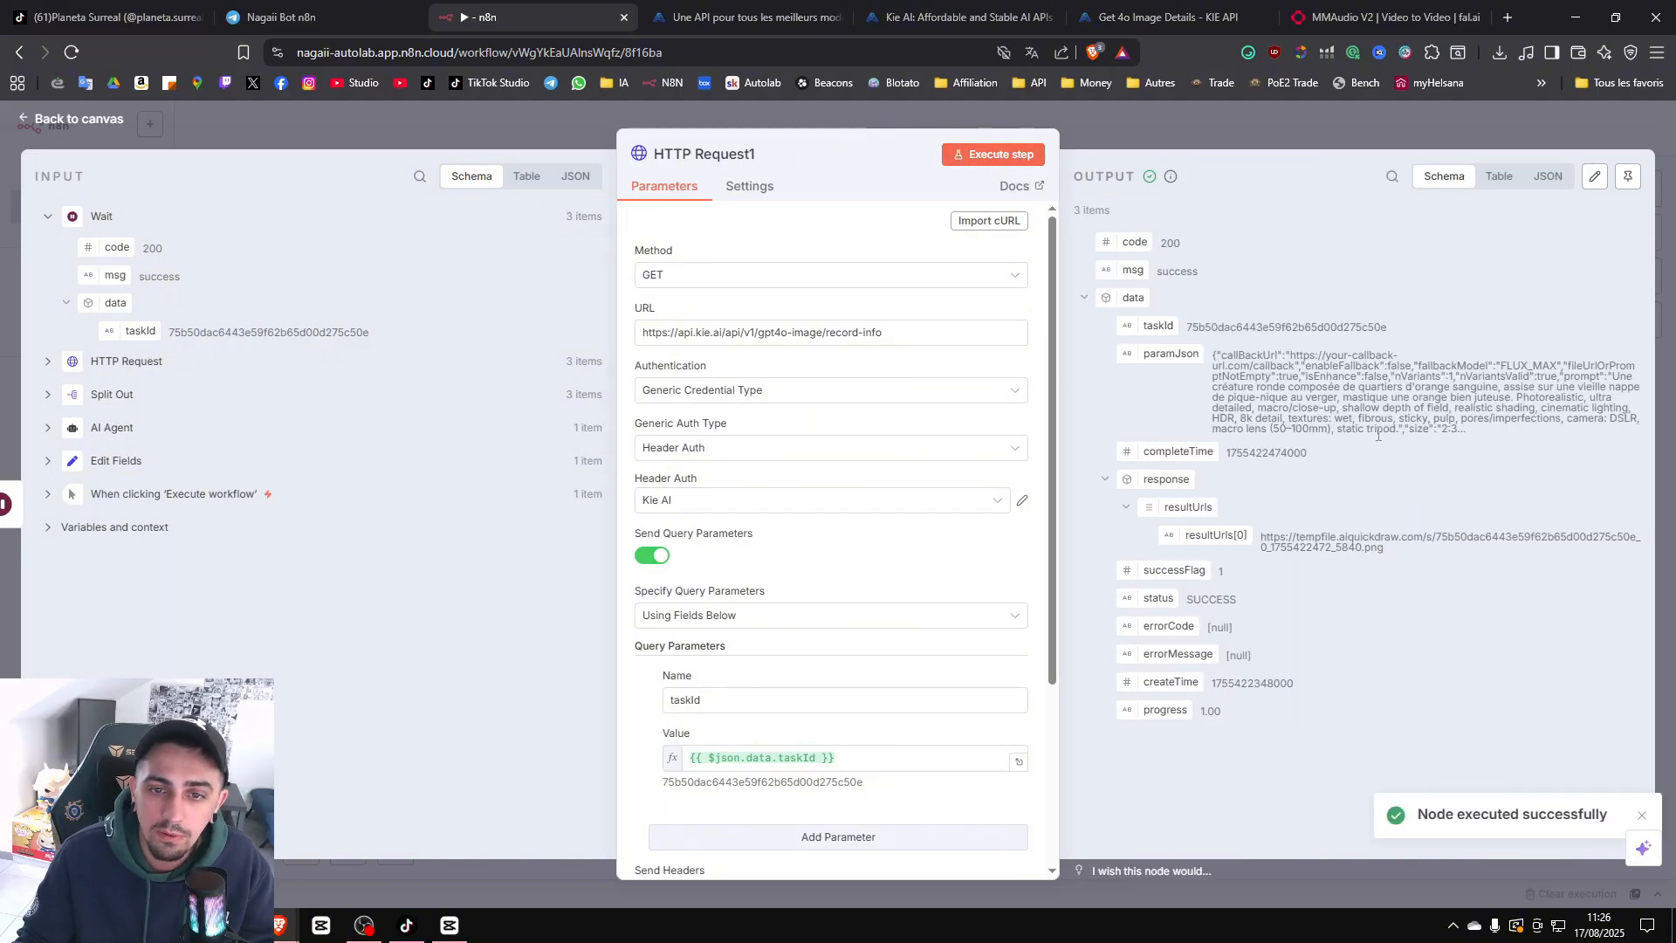
{"action": "left_click_drag", "start_coordinate": [1391, 552], "coordinate": [1263, 536]}
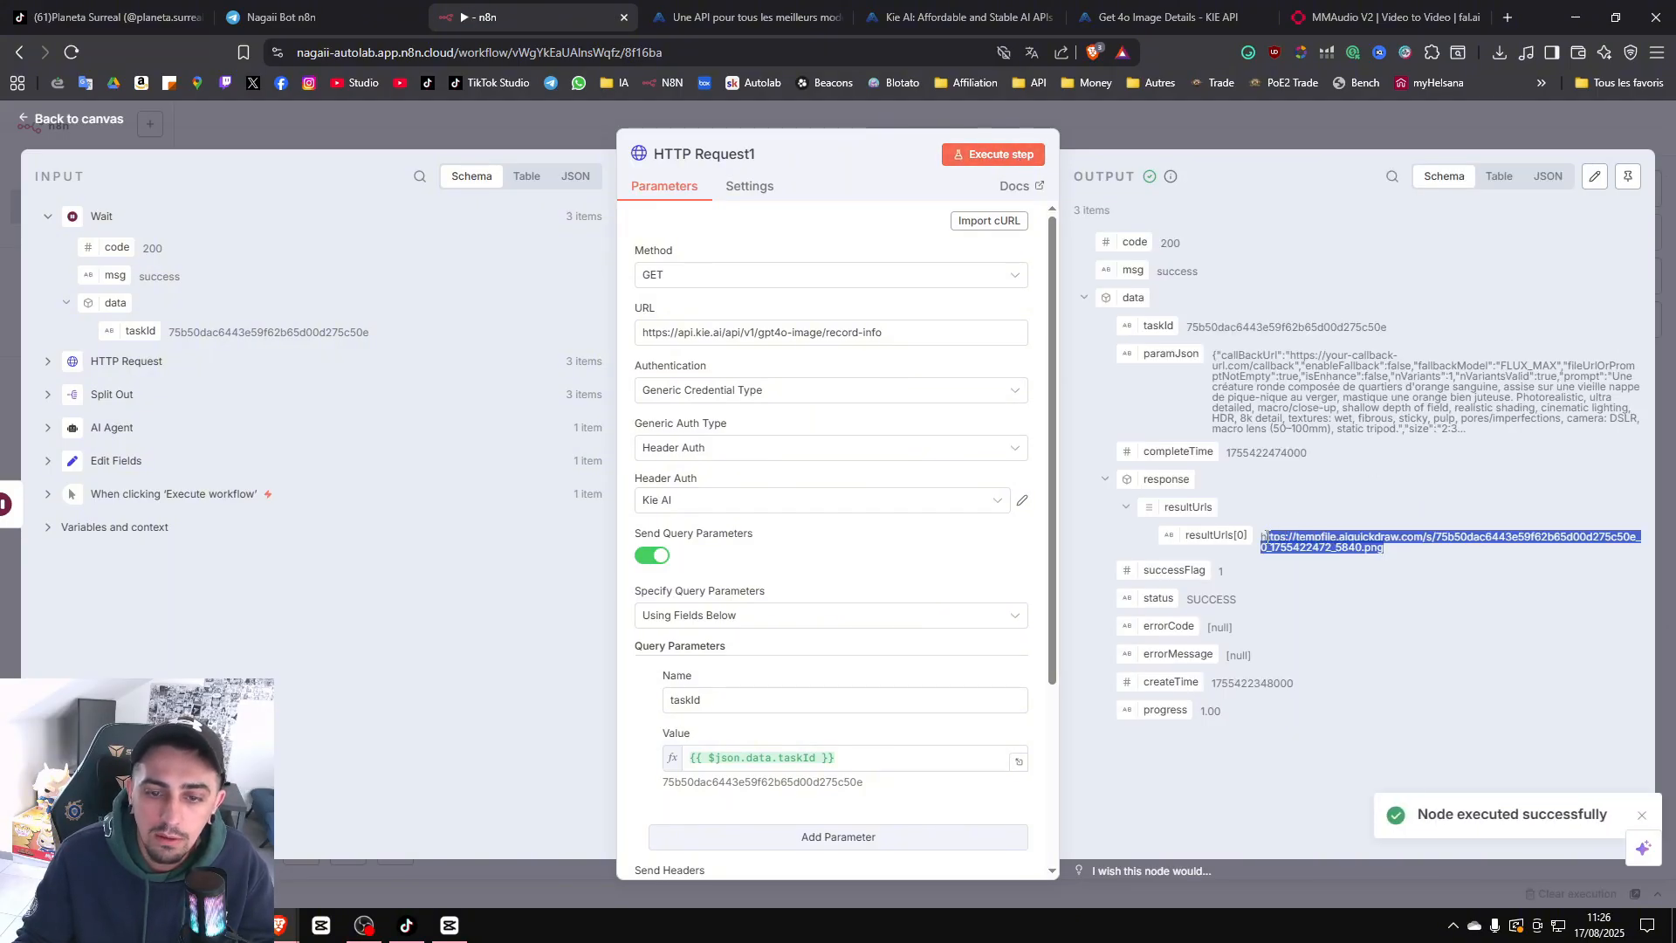
{"action": "left_click", "coordinate": [1499, 175]}
{"action": "scroll", "coordinate": [1272, 450], "scroll_direction": "down", "scroll_amount": 3}
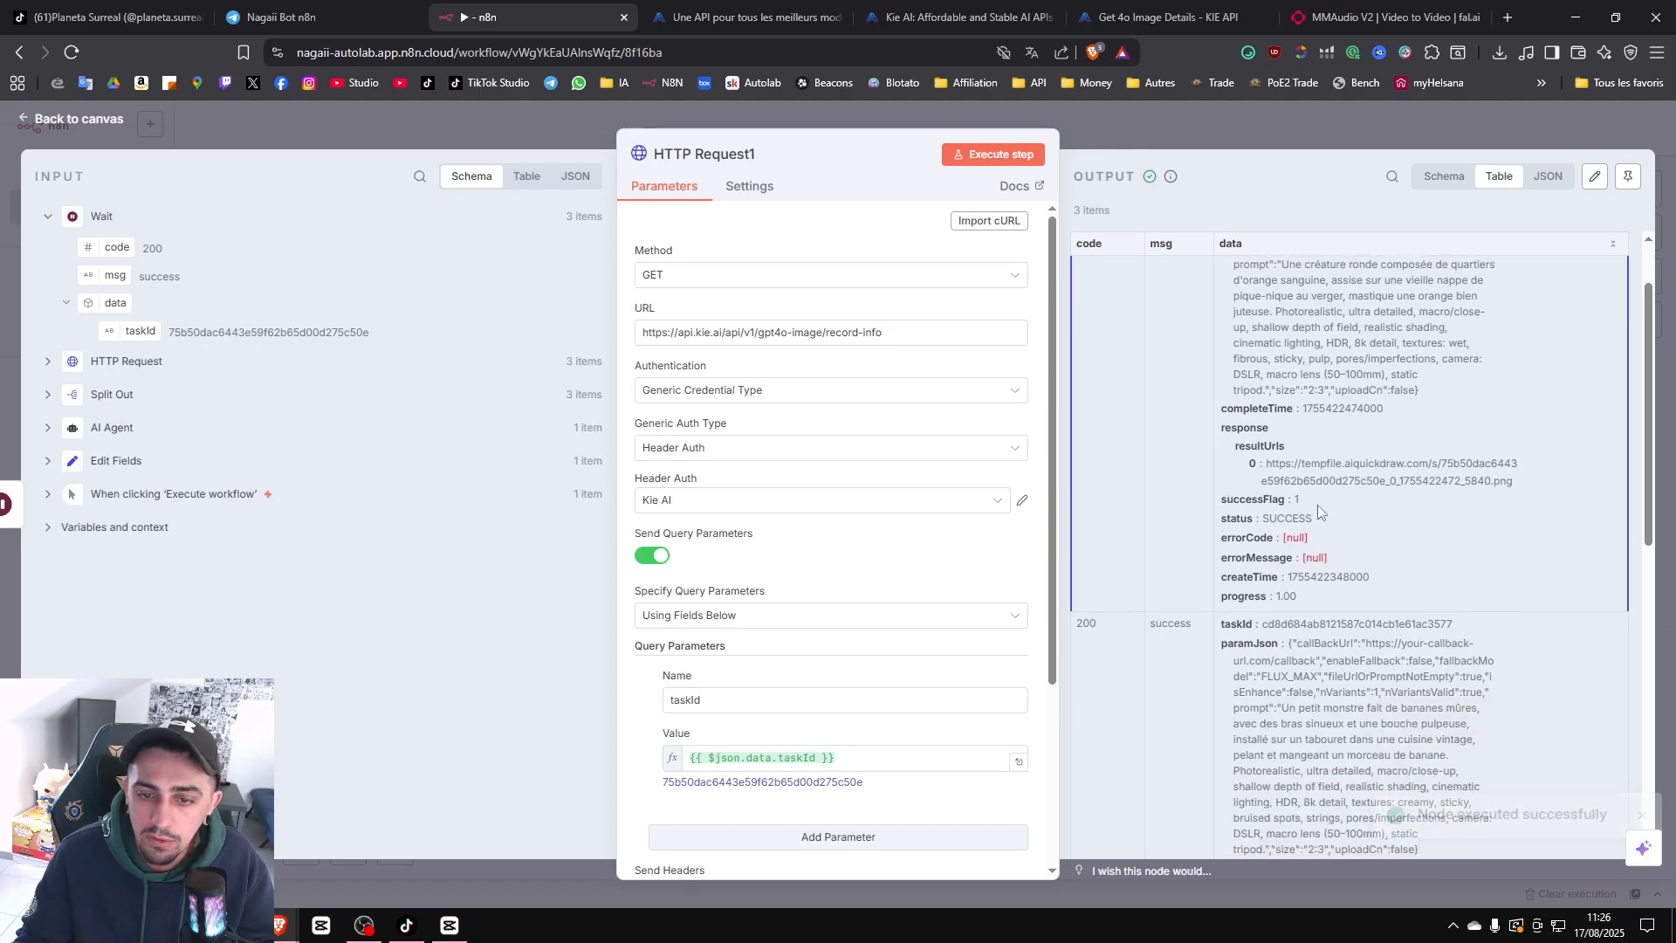
{"action": "scroll", "coordinate": [1292, 611], "scroll_direction": "down", "scroll_amount": 7}
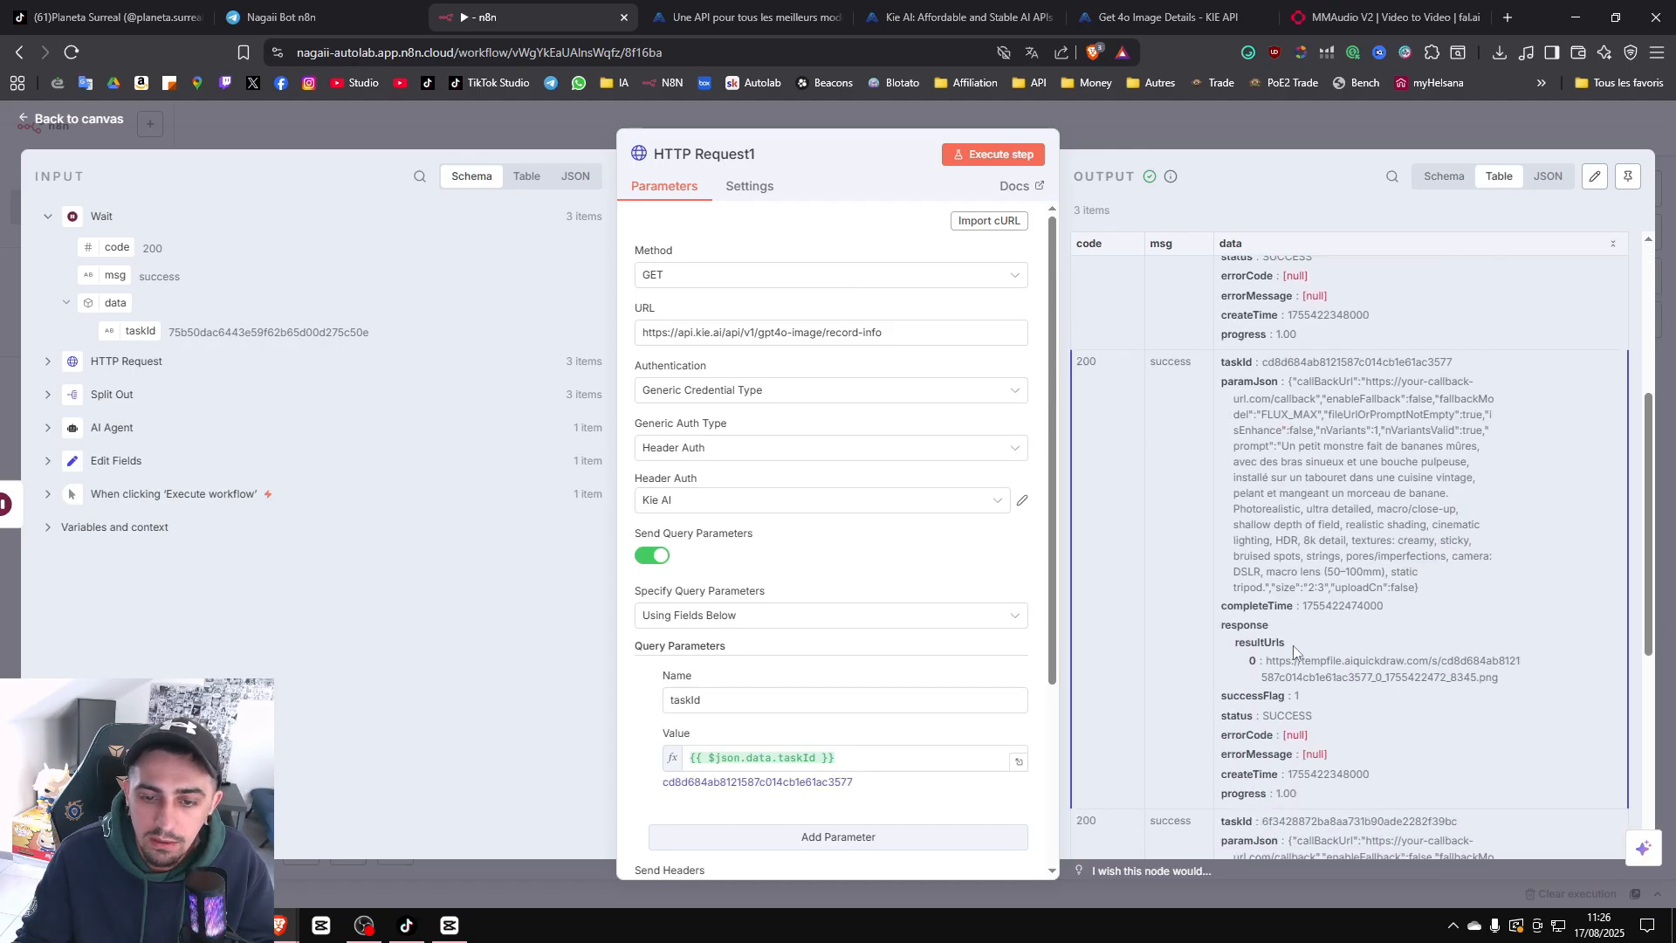
{"action": "scroll", "coordinate": [1397, 663], "scroll_direction": "down", "scroll_amount": 1}
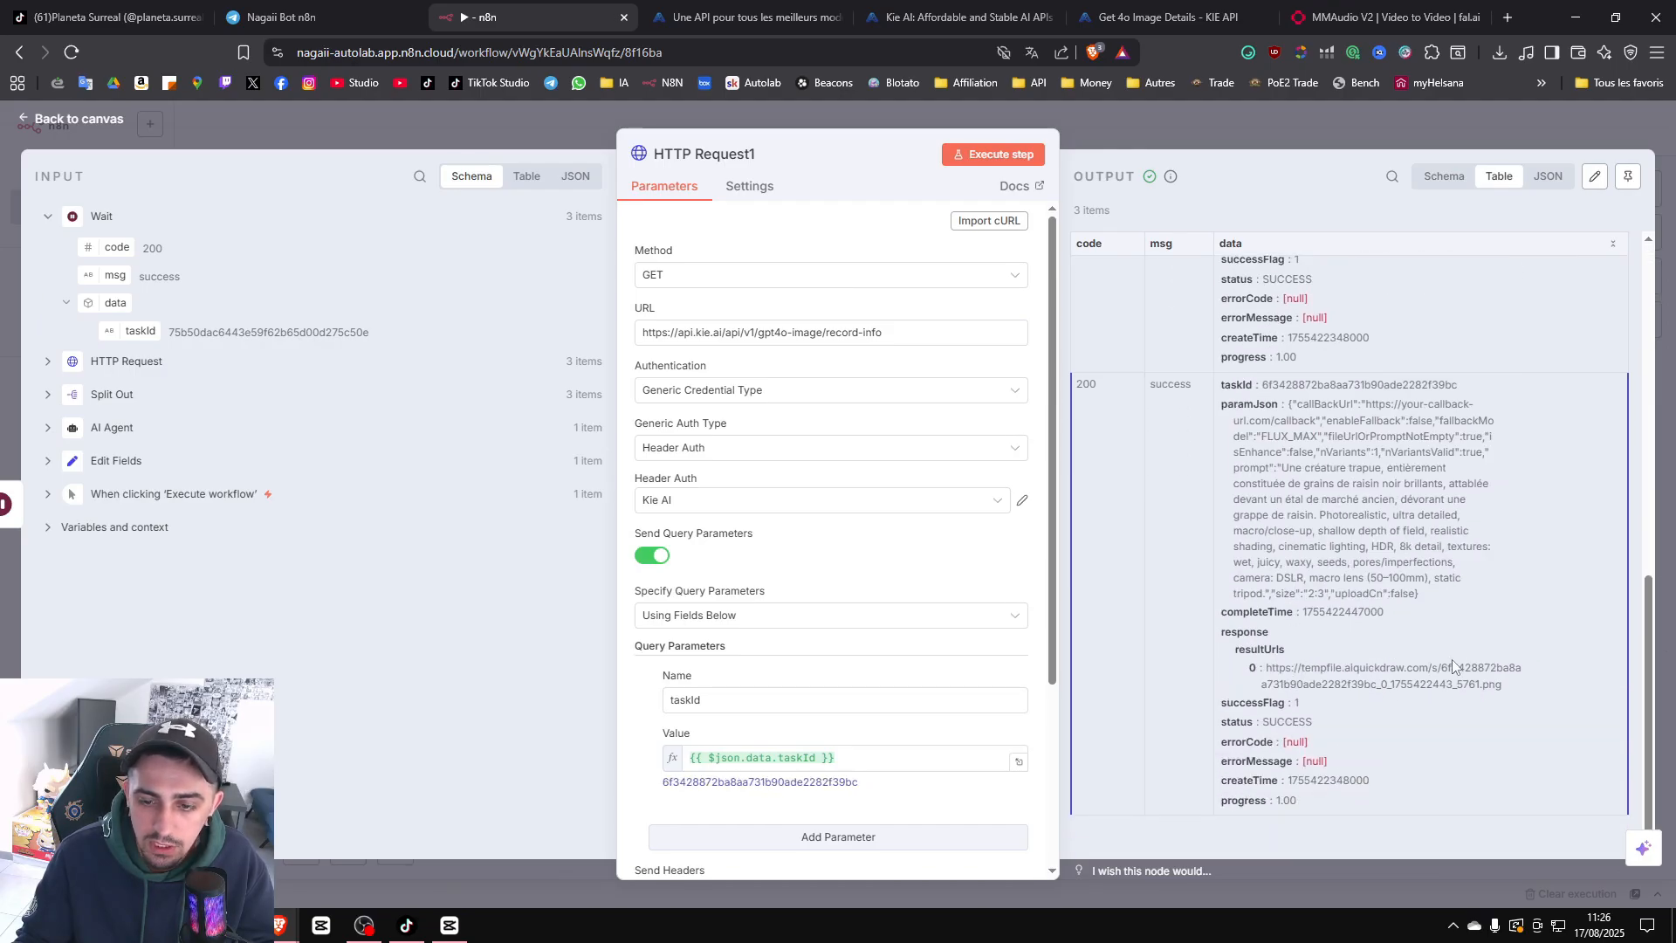
View the last item's generated image by opening its result URL in a new browser tab, and return to the workflow canvas.
{"action": "left_click_drag", "start_coordinate": [1486, 687], "coordinate": [1268, 668]}
{"action": "key", "text": "ctrl+c"}
{"action": "key", "text": "ctrl+t"}
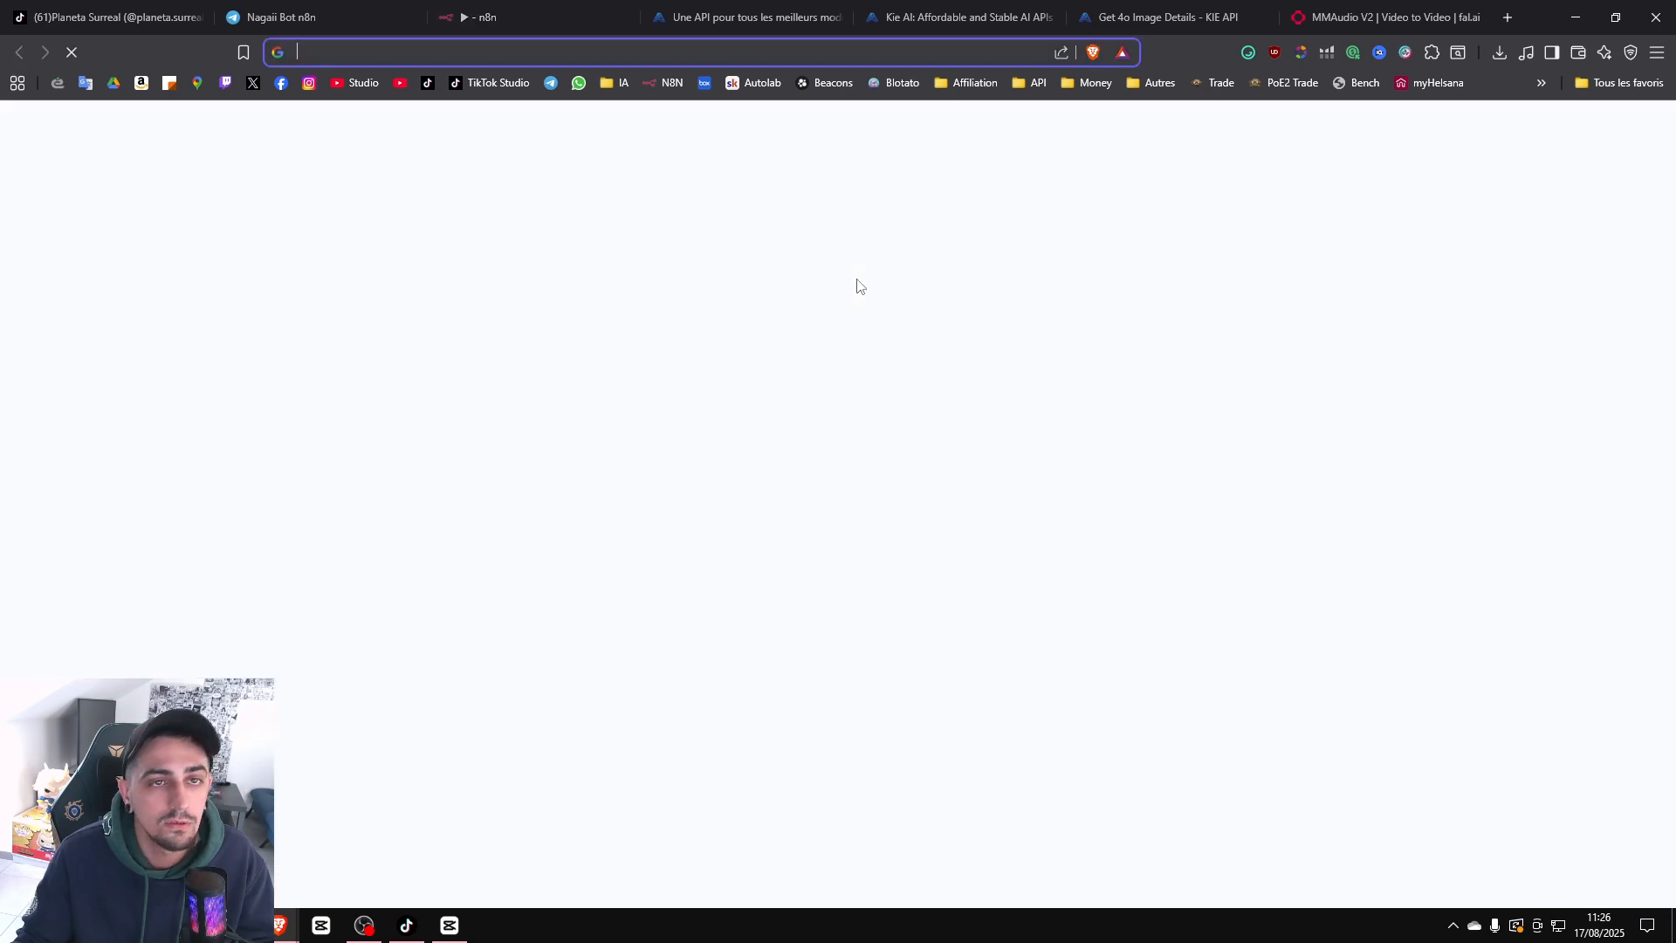
{"action": "key", "text": "ctrl+v"}
{"action": "key", "text": "Return"}
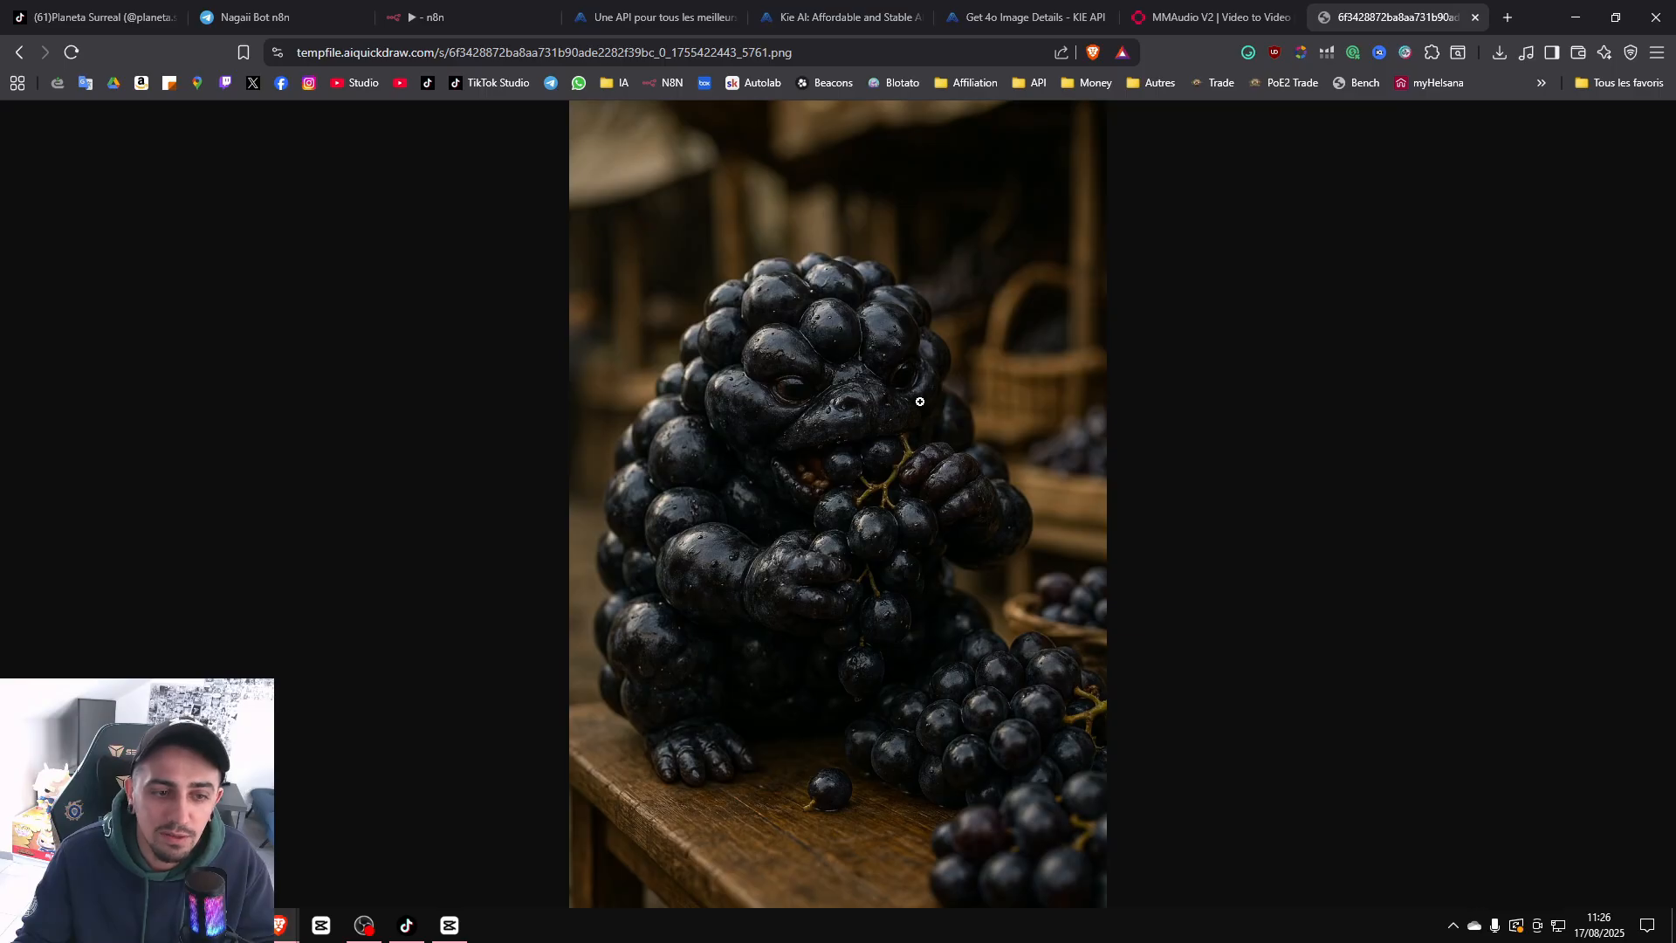
{"action": "left_click", "coordinate": [495, 23]}
{"action": "left_click", "coordinate": [1130, 134]}
{"action": "left_click", "coordinate": [1130, 133]}
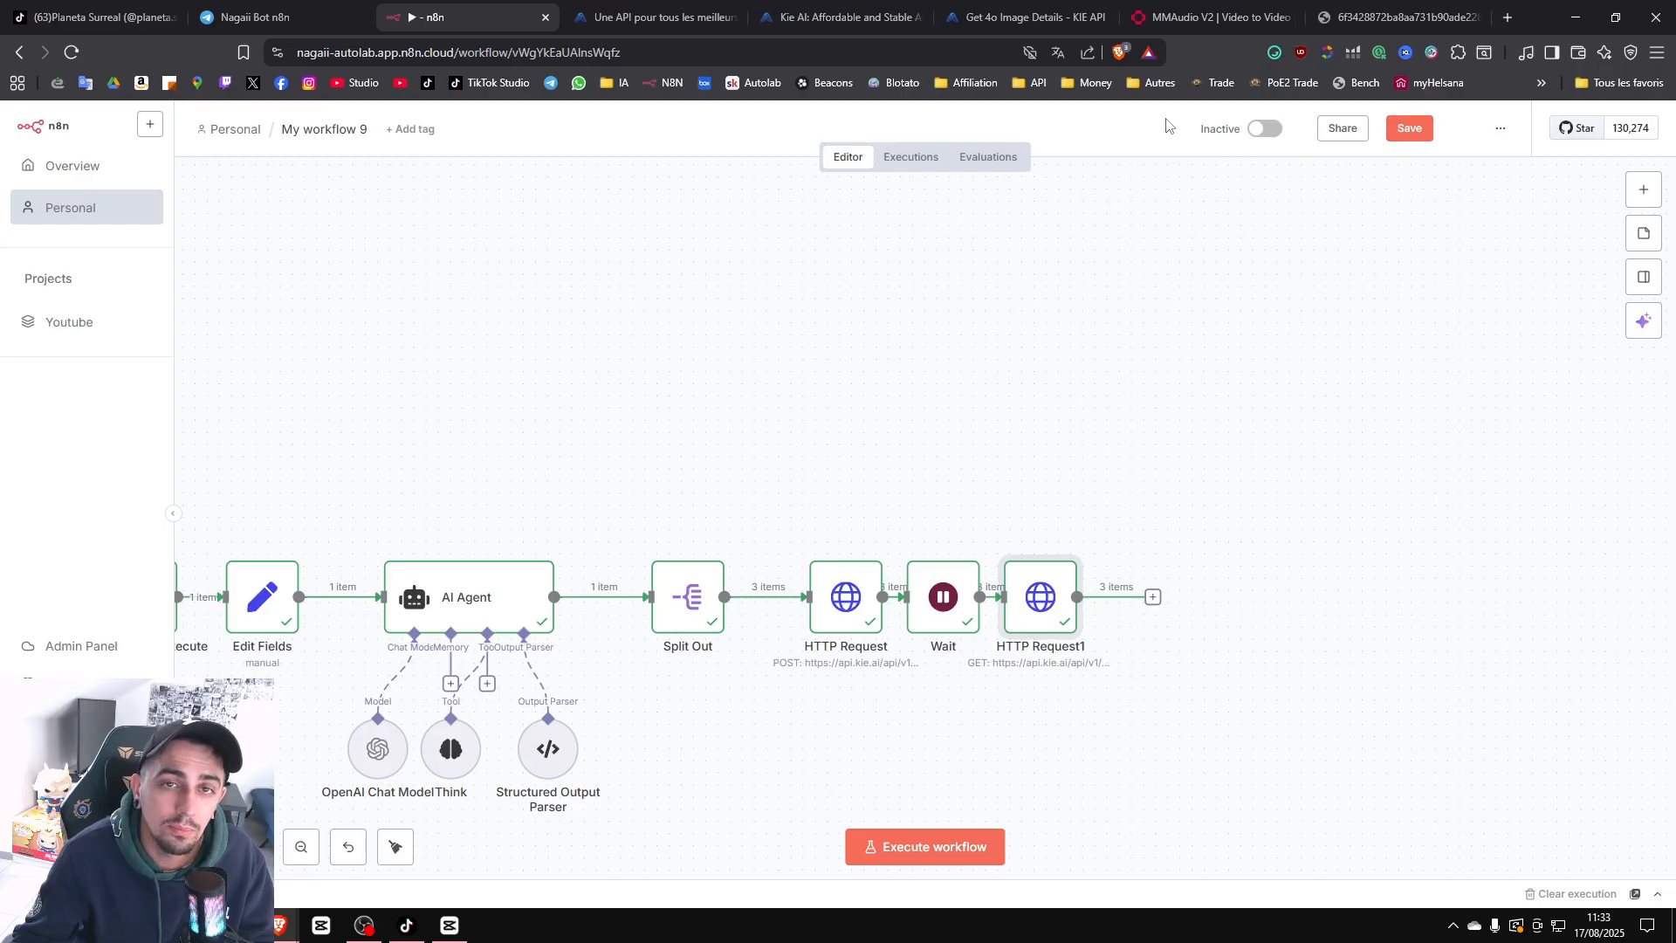
Switch to the fal.ai site, open its Explore page and browse the available AI models.
{"action": "left_click", "coordinate": [1193, 12]}
{"action": "left_click", "coordinate": [58, 129]}
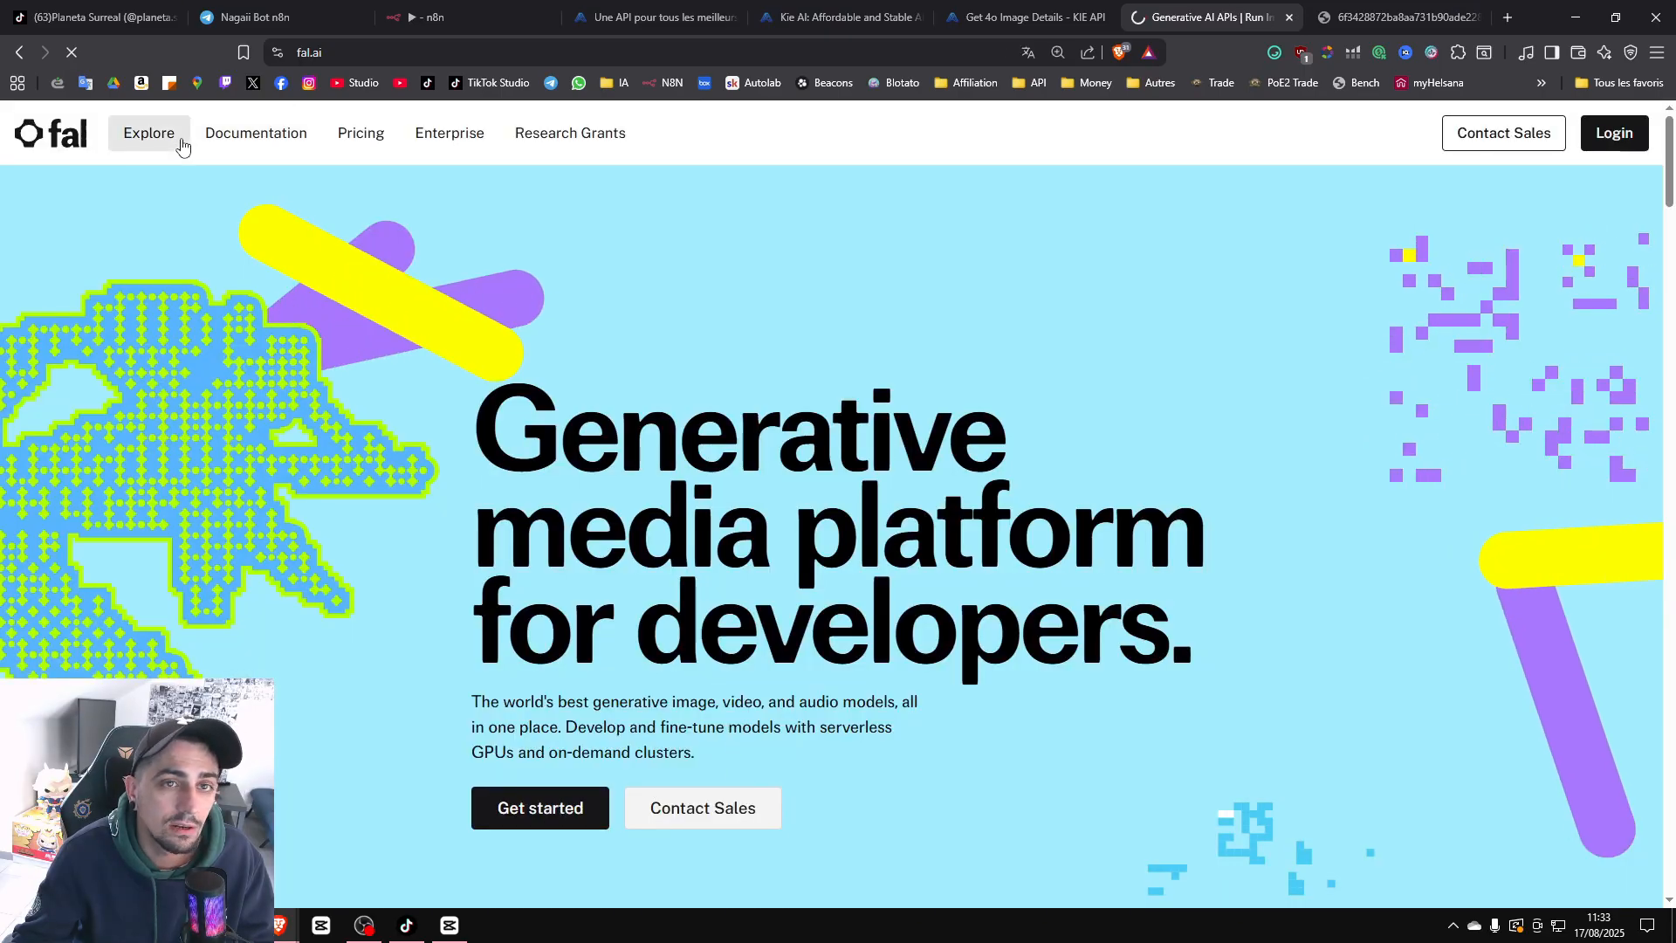
{"action": "left_click", "coordinate": [179, 142]}
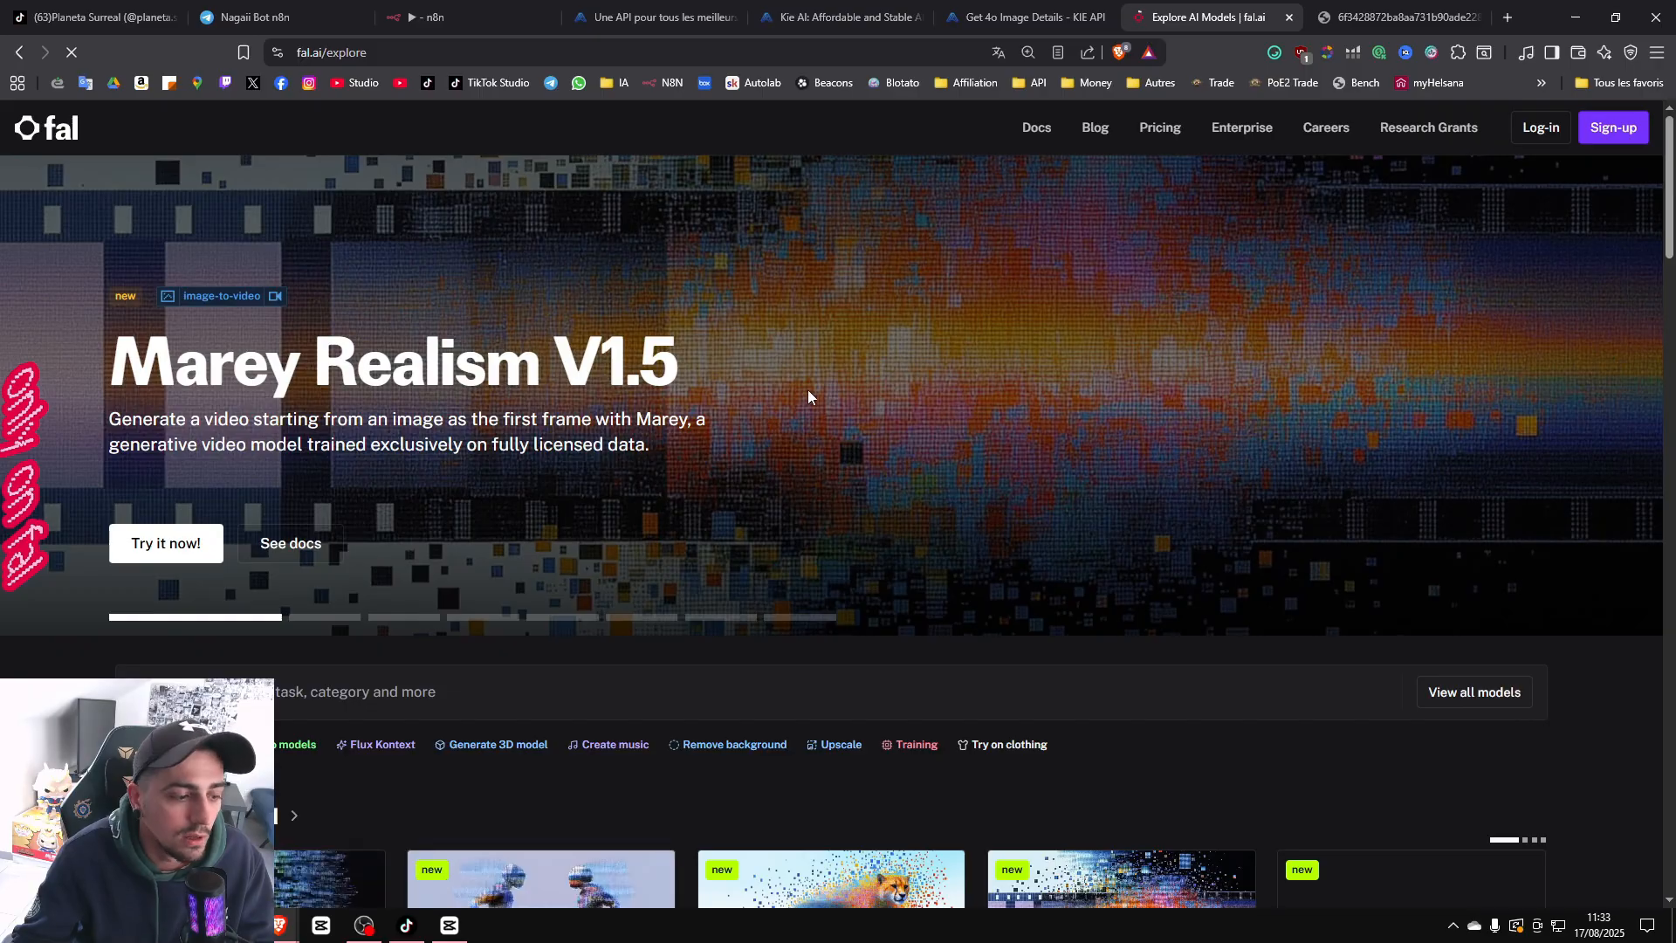
{"action": "scroll", "coordinate": [812, 410], "scroll_direction": "down", "scroll_amount": 5}
{"action": "scroll", "coordinate": [1087, 461], "scroll_direction": "up", "scroll_amount": 5}
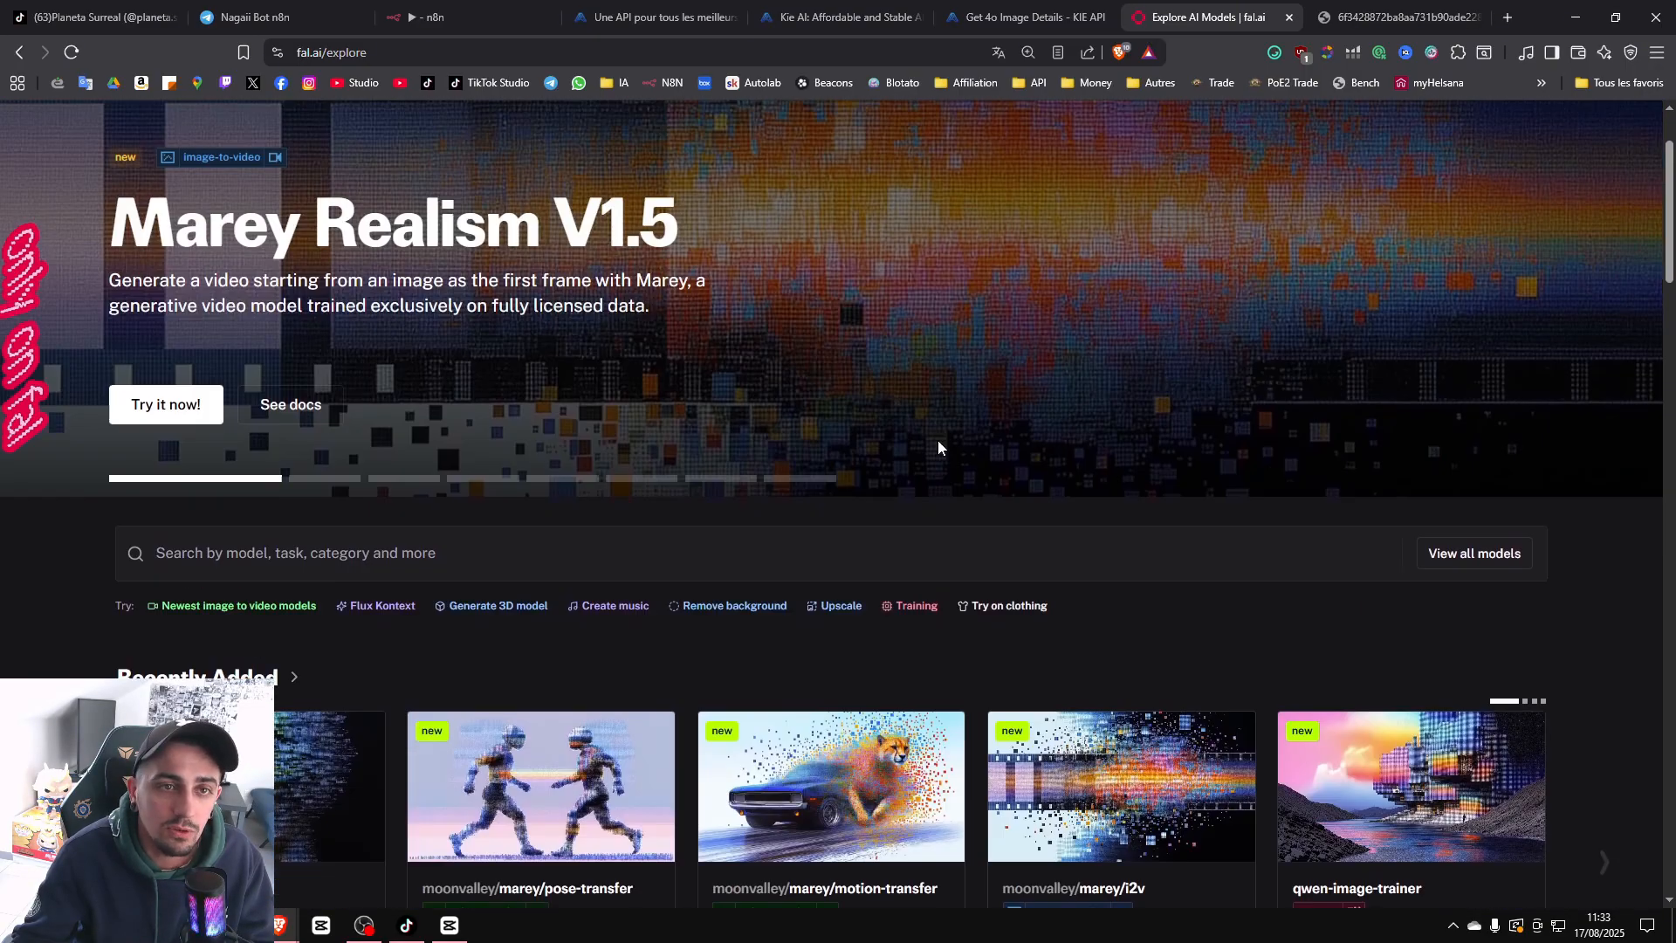
{"action": "scroll", "coordinate": [922, 464], "scroll_direction": "down", "scroll_amount": 4}
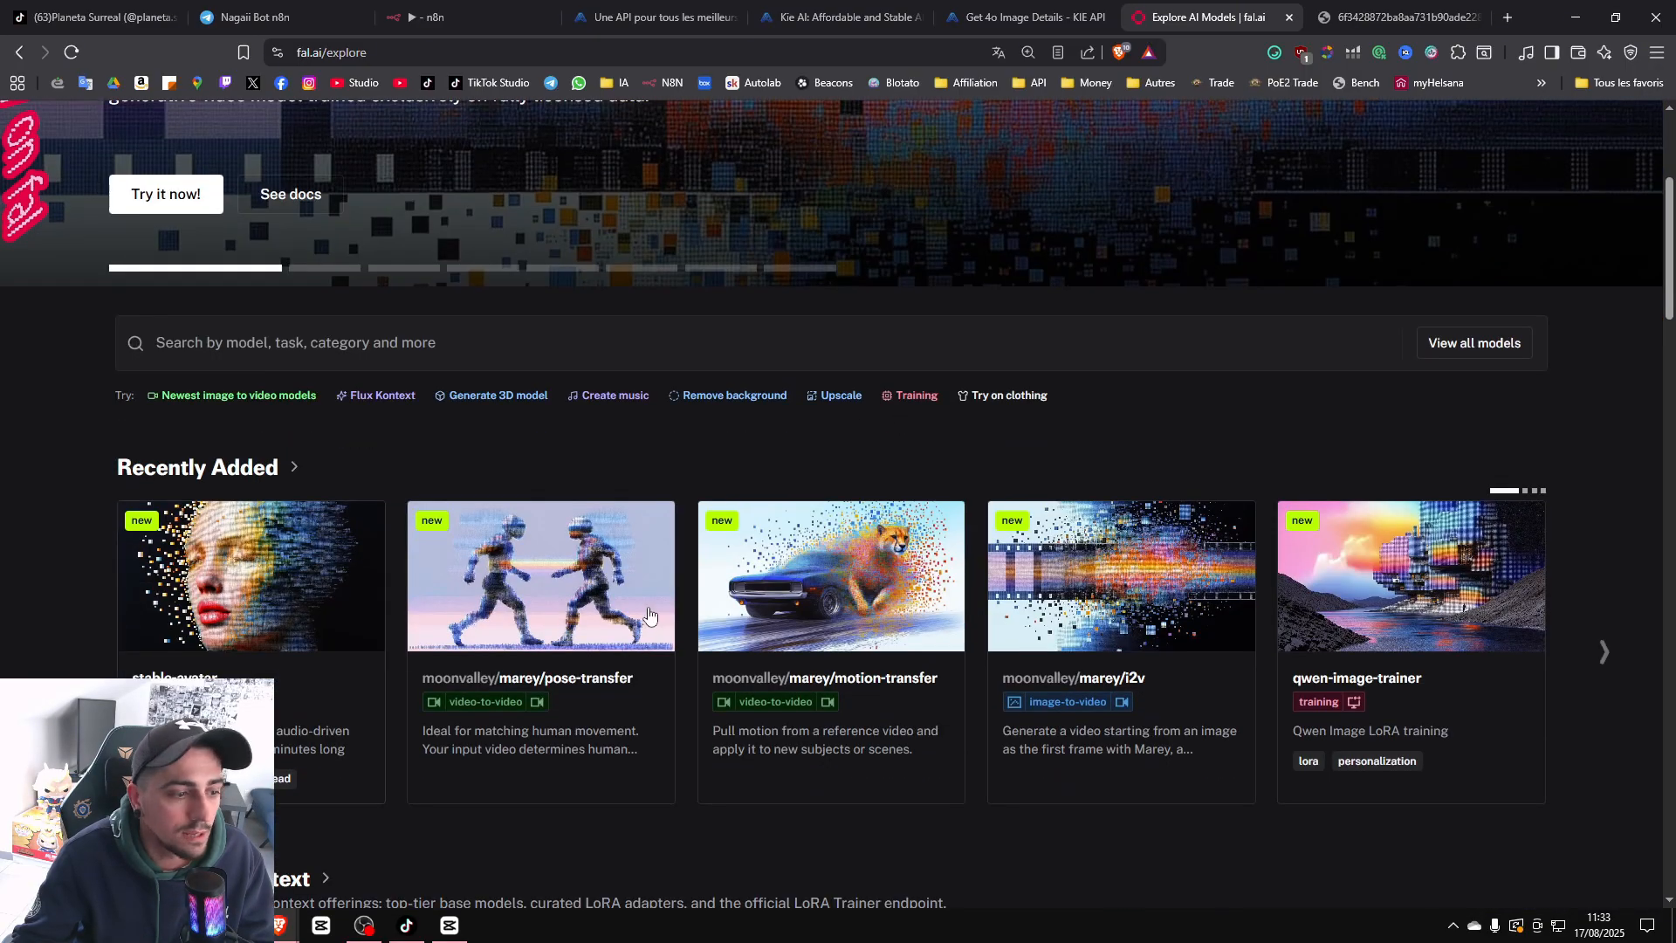
Search all fal.ai models for "kling 2.1" and open the kling-video/v2.1/standard image-to-video model.
{"action": "left_click", "coordinate": [1480, 341]}
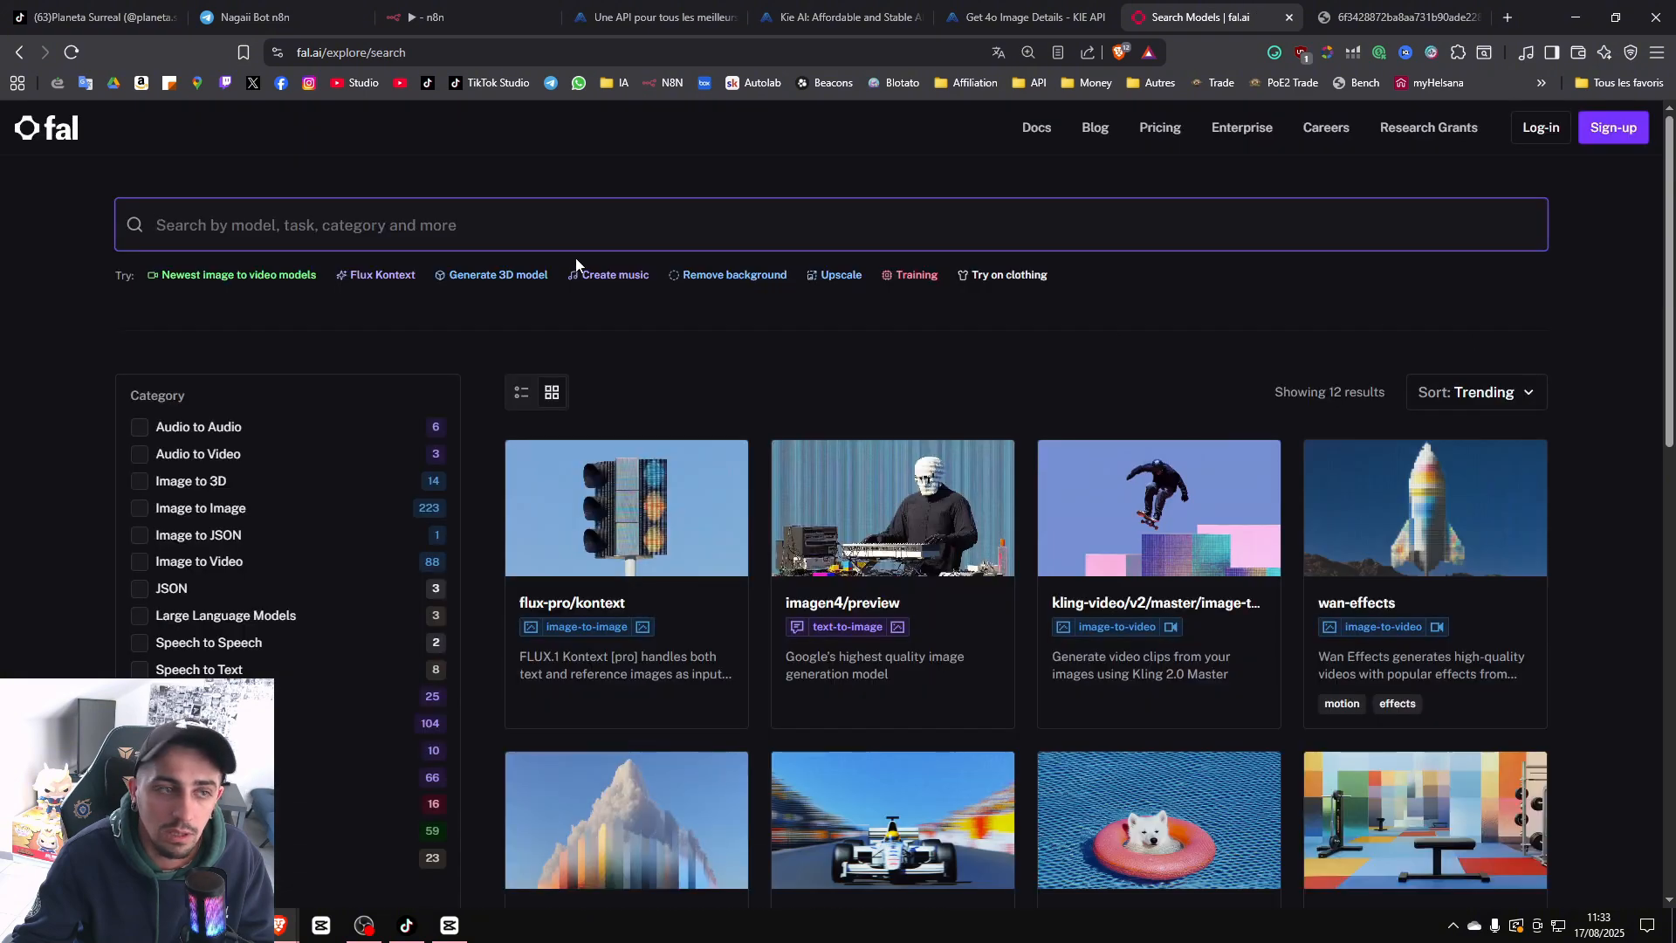
{"action": "type", "text": "klin"}
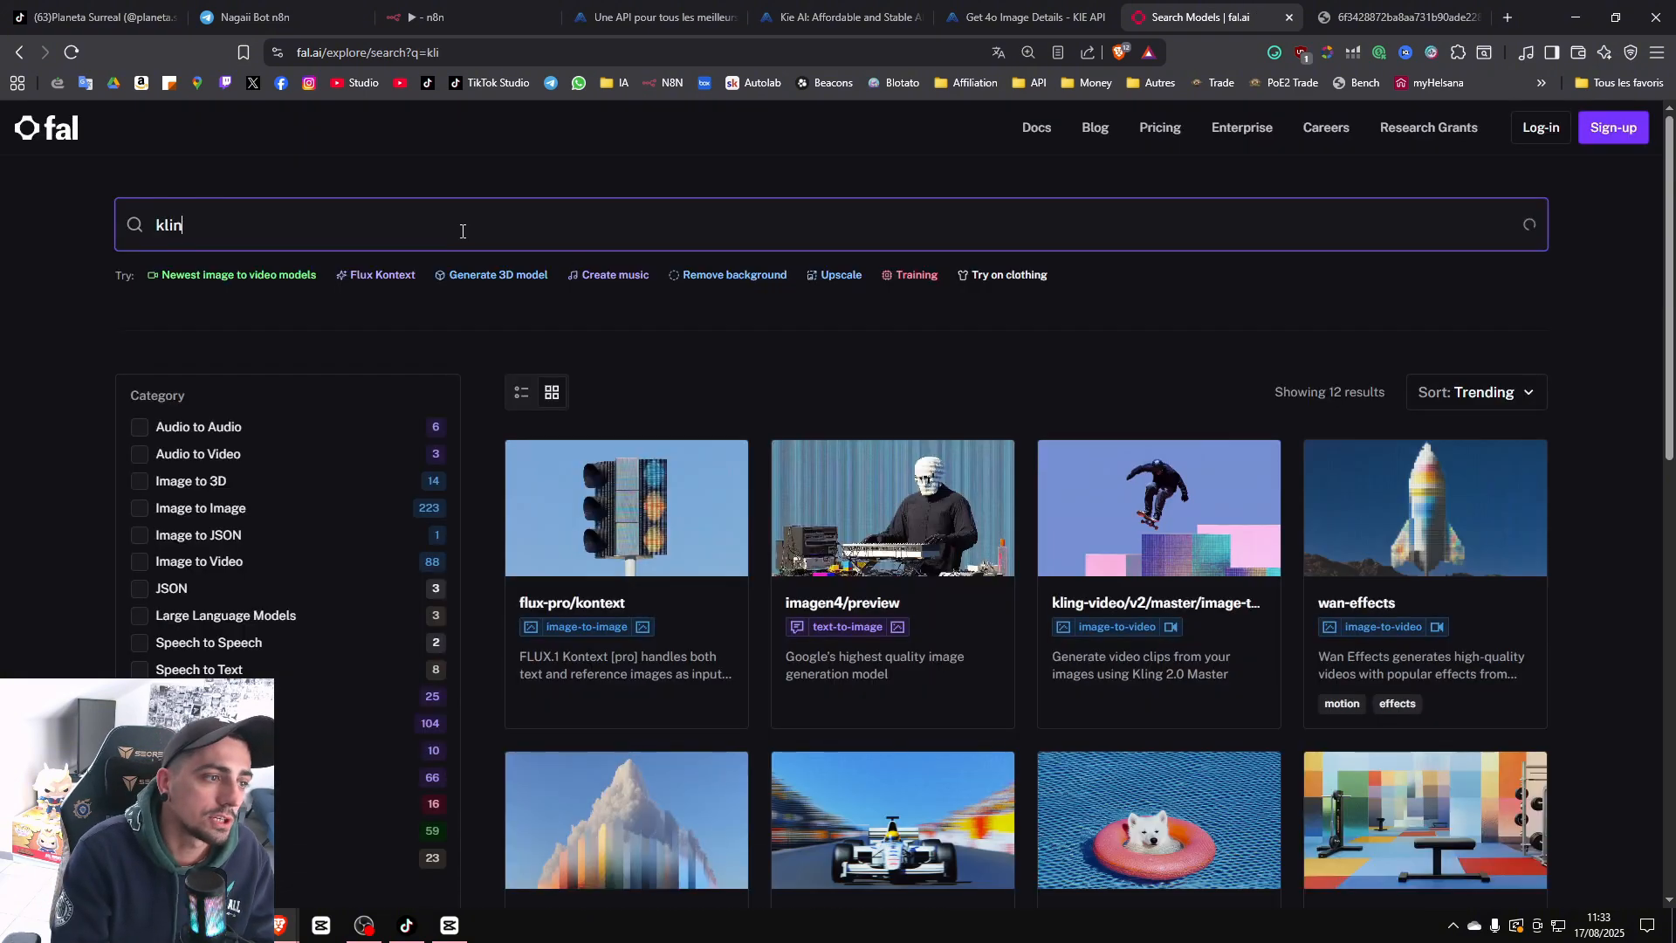
{"action": "type", "text": "g 2.1"}
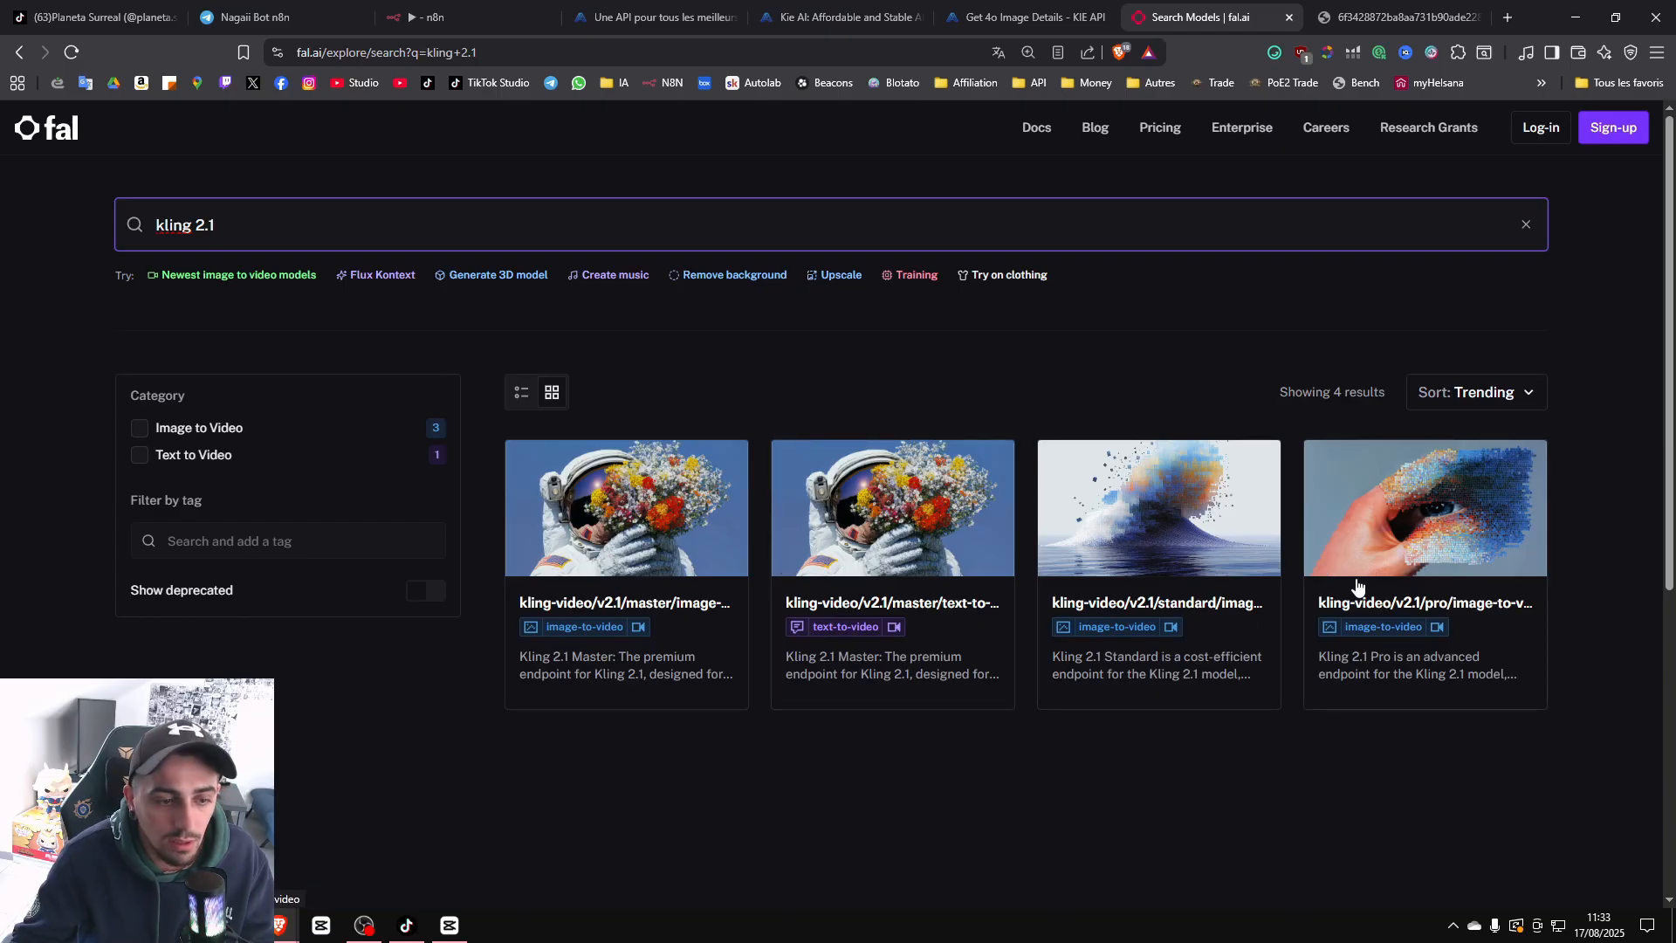
{"action": "left_click", "coordinate": [1141, 532]}
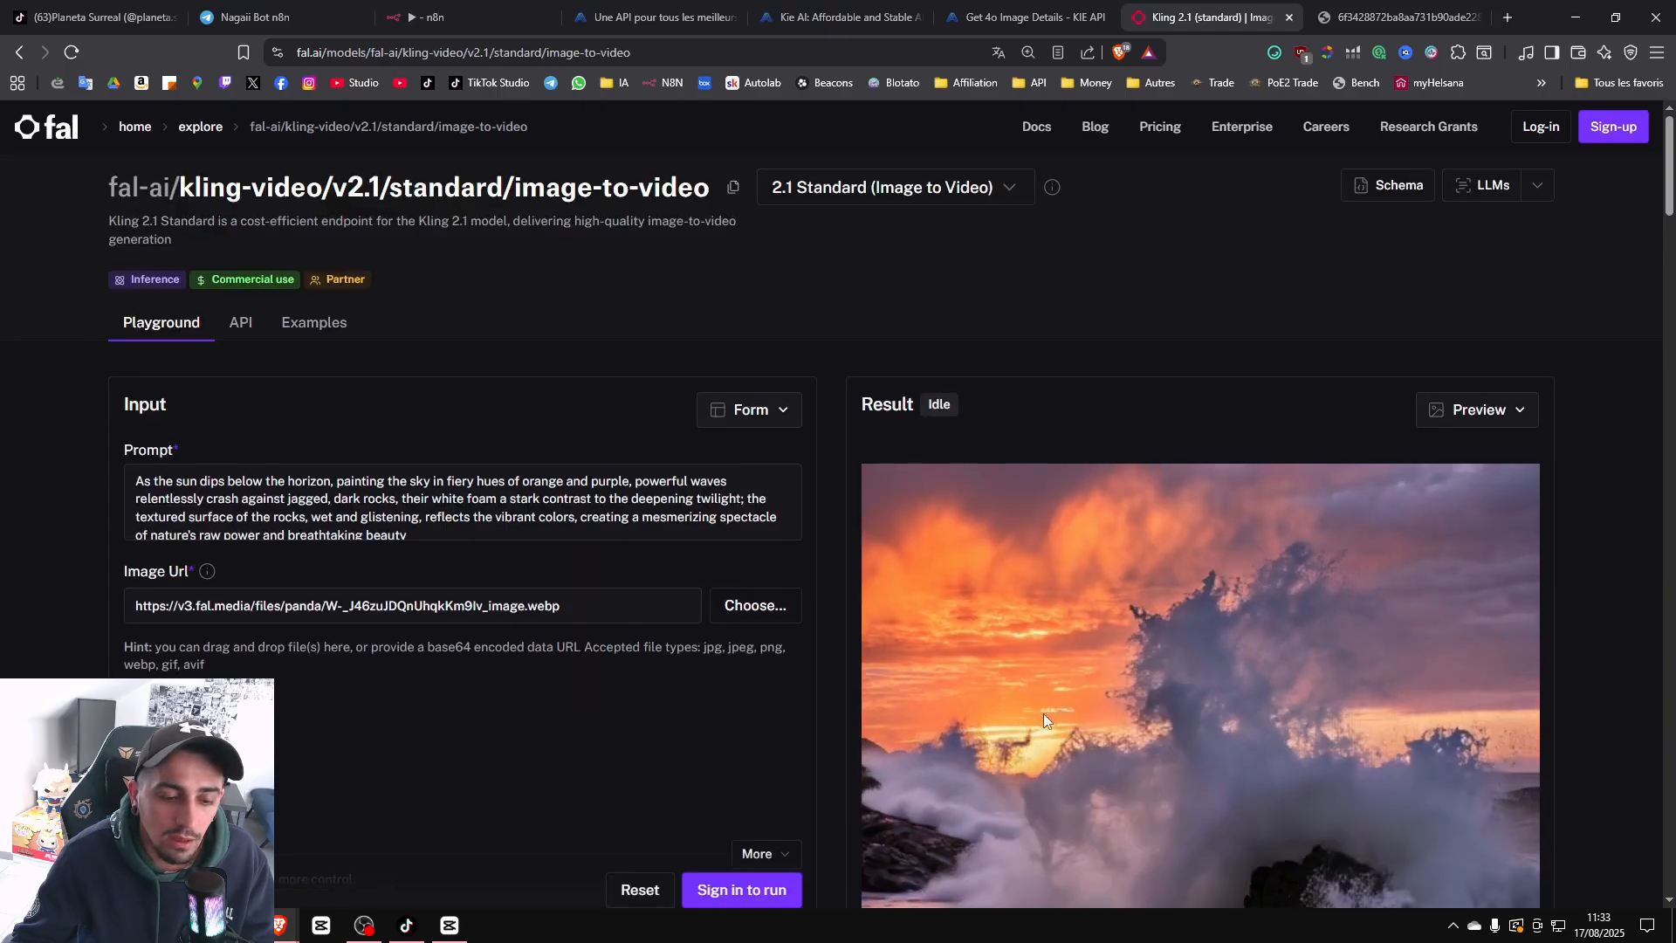
Examine the model's sample video result and the request pricing shown below it.
{"action": "scroll", "coordinate": [961, 724], "scroll_direction": "down", "scroll_amount": 2}
{"action": "scroll", "coordinate": [896, 747], "scroll_direction": "down", "scroll_amount": 3}
{"action": "left_click", "coordinate": [884, 660]}
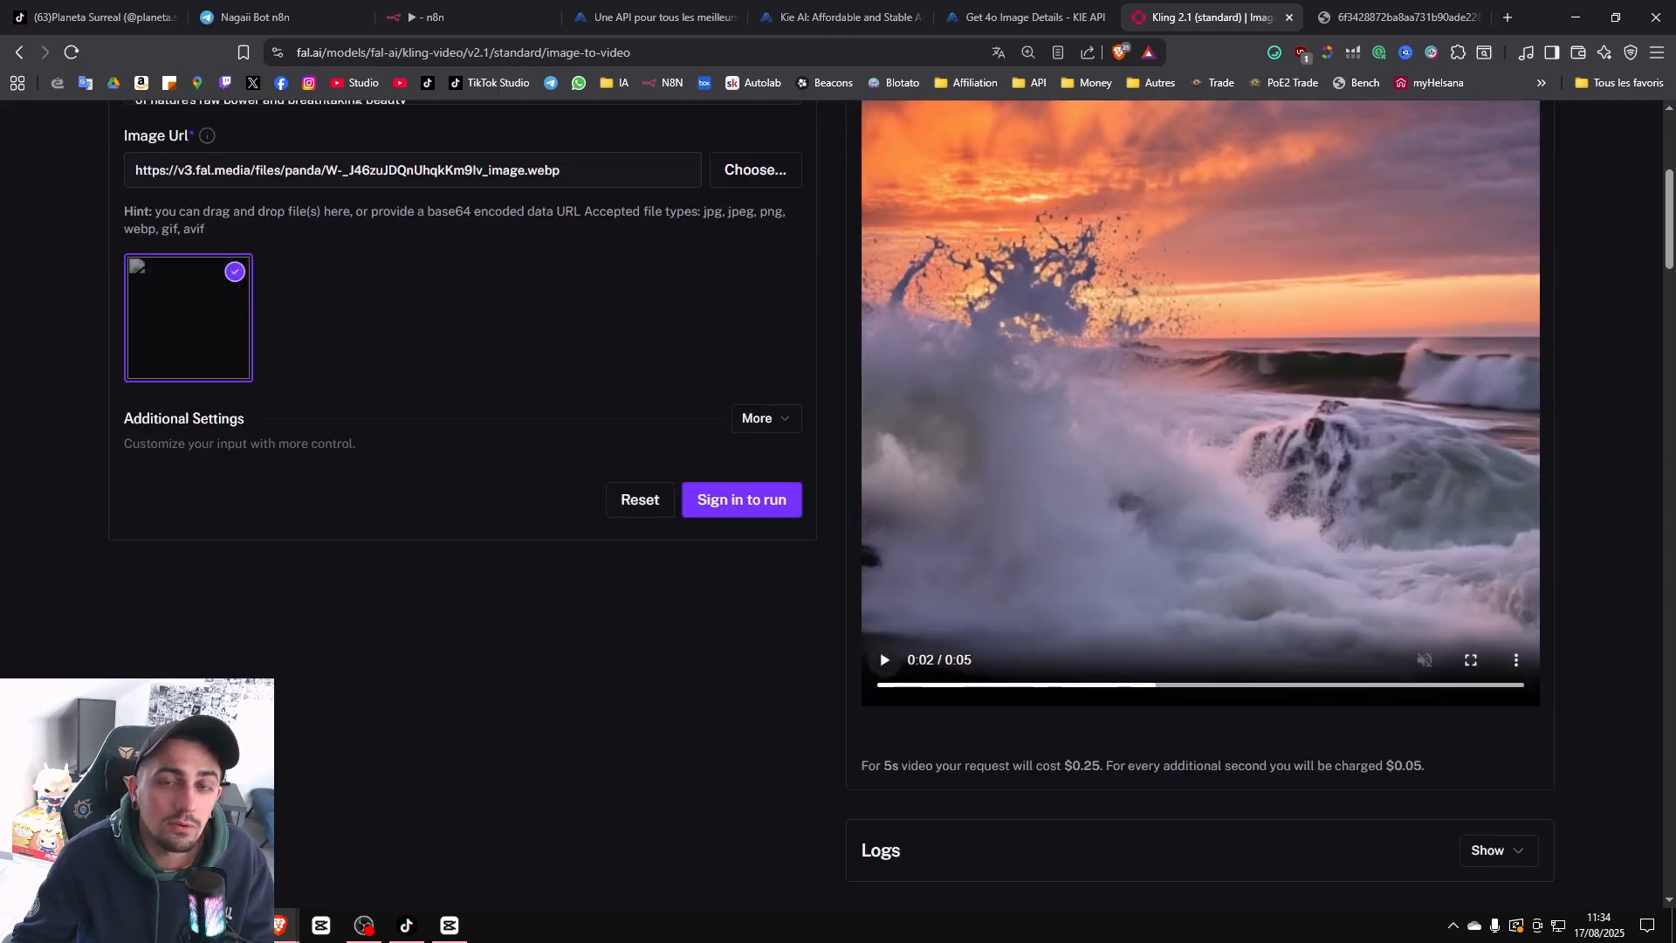
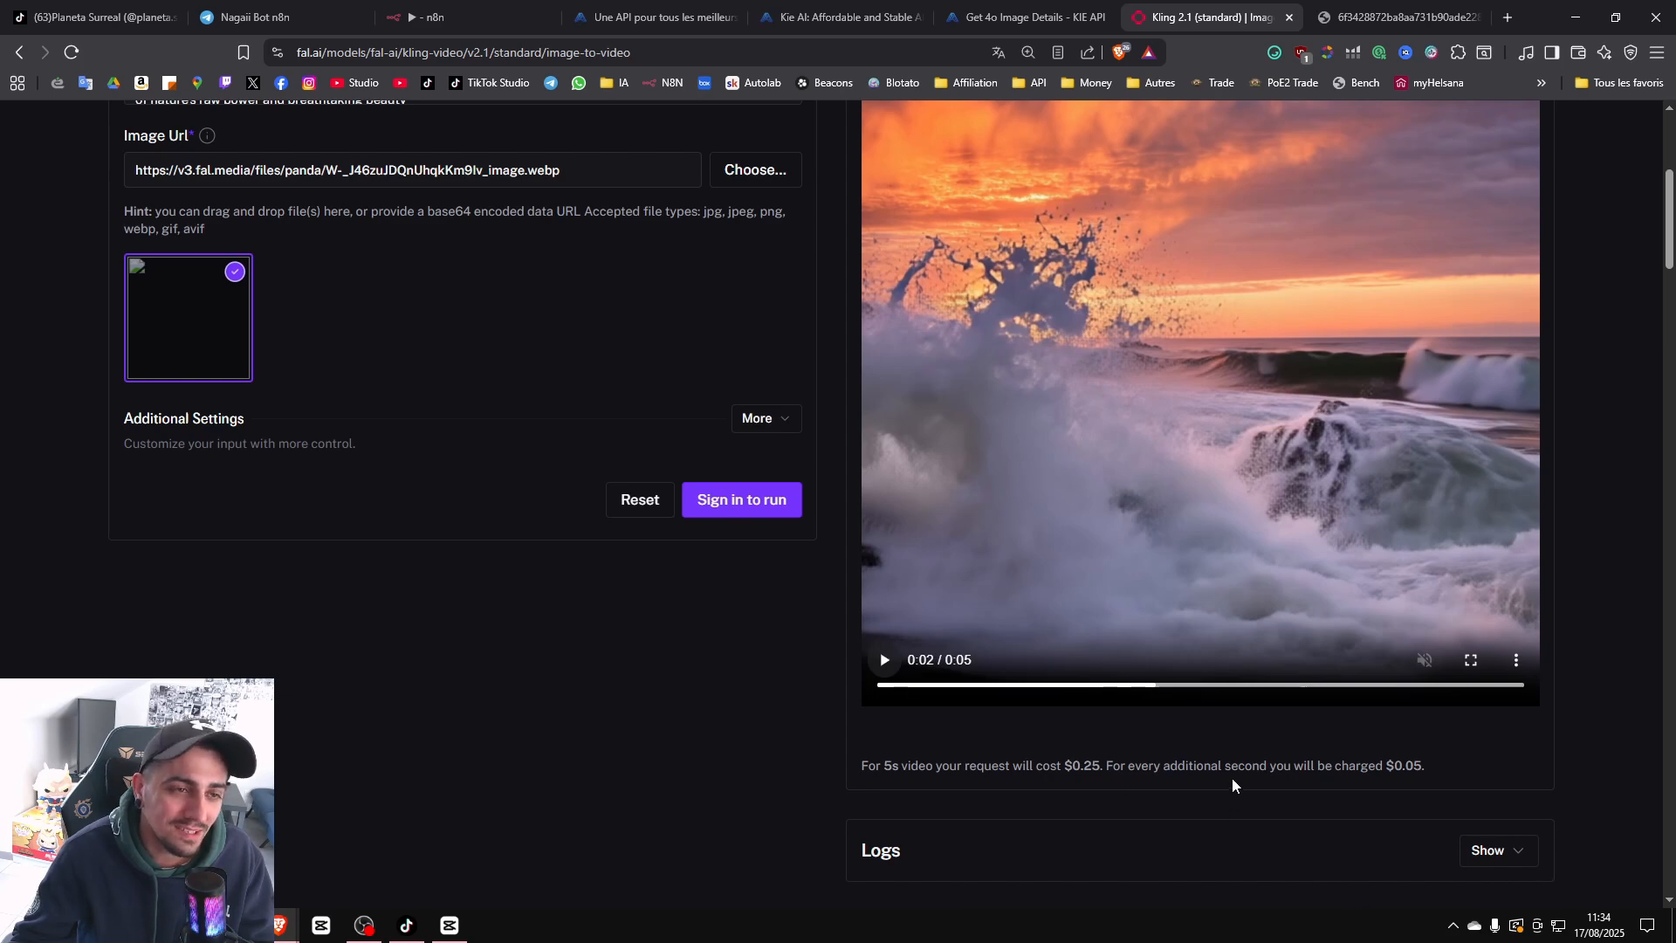
{"action": "scroll", "coordinate": [1226, 662], "scroll_direction": "up", "scroll_amount": 3}
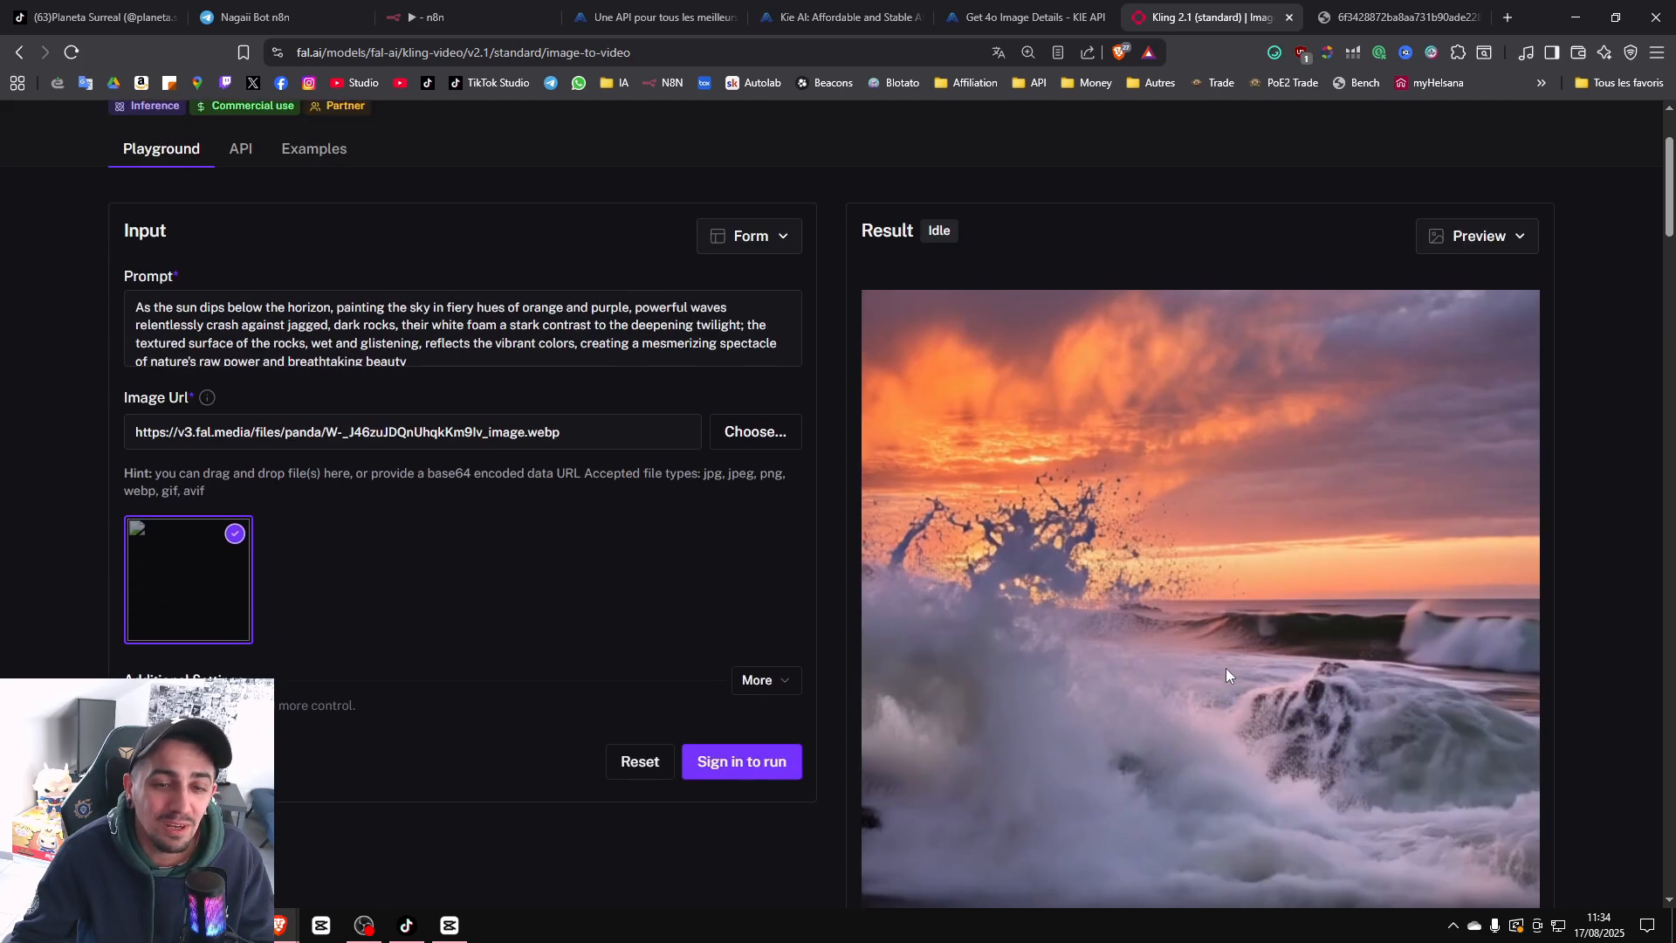
{"action": "scroll", "coordinate": [1152, 481], "scroll_direction": "down", "scroll_amount": 4}
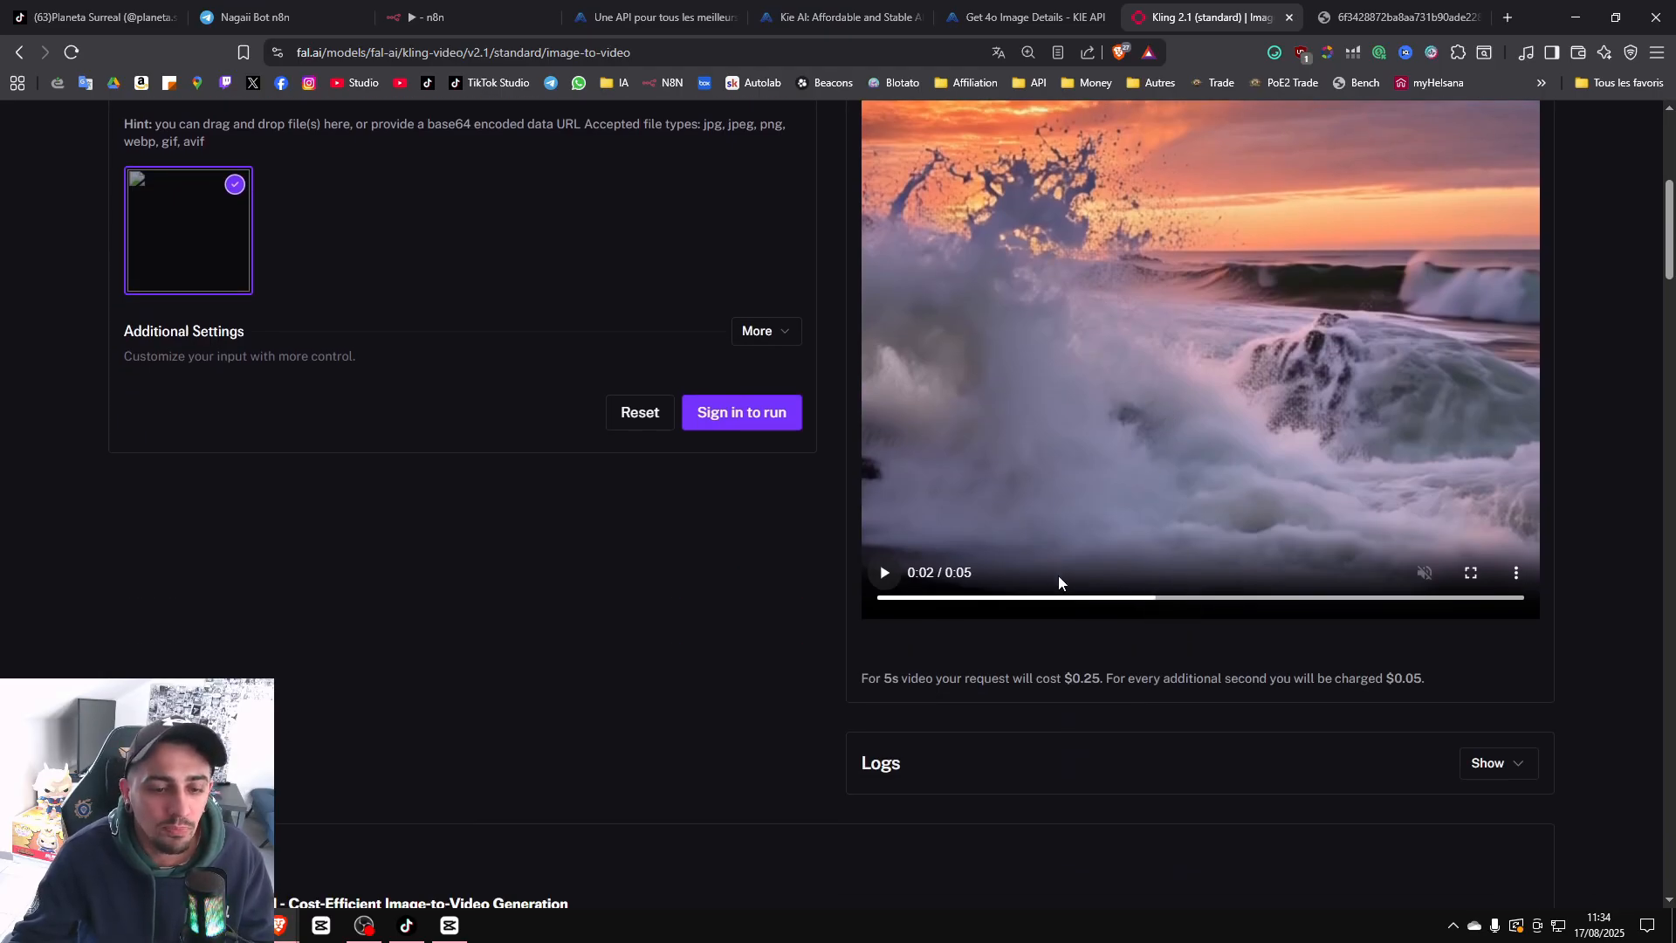
{"action": "scroll", "coordinate": [1058, 575], "scroll_direction": "up", "scroll_amount": 6}
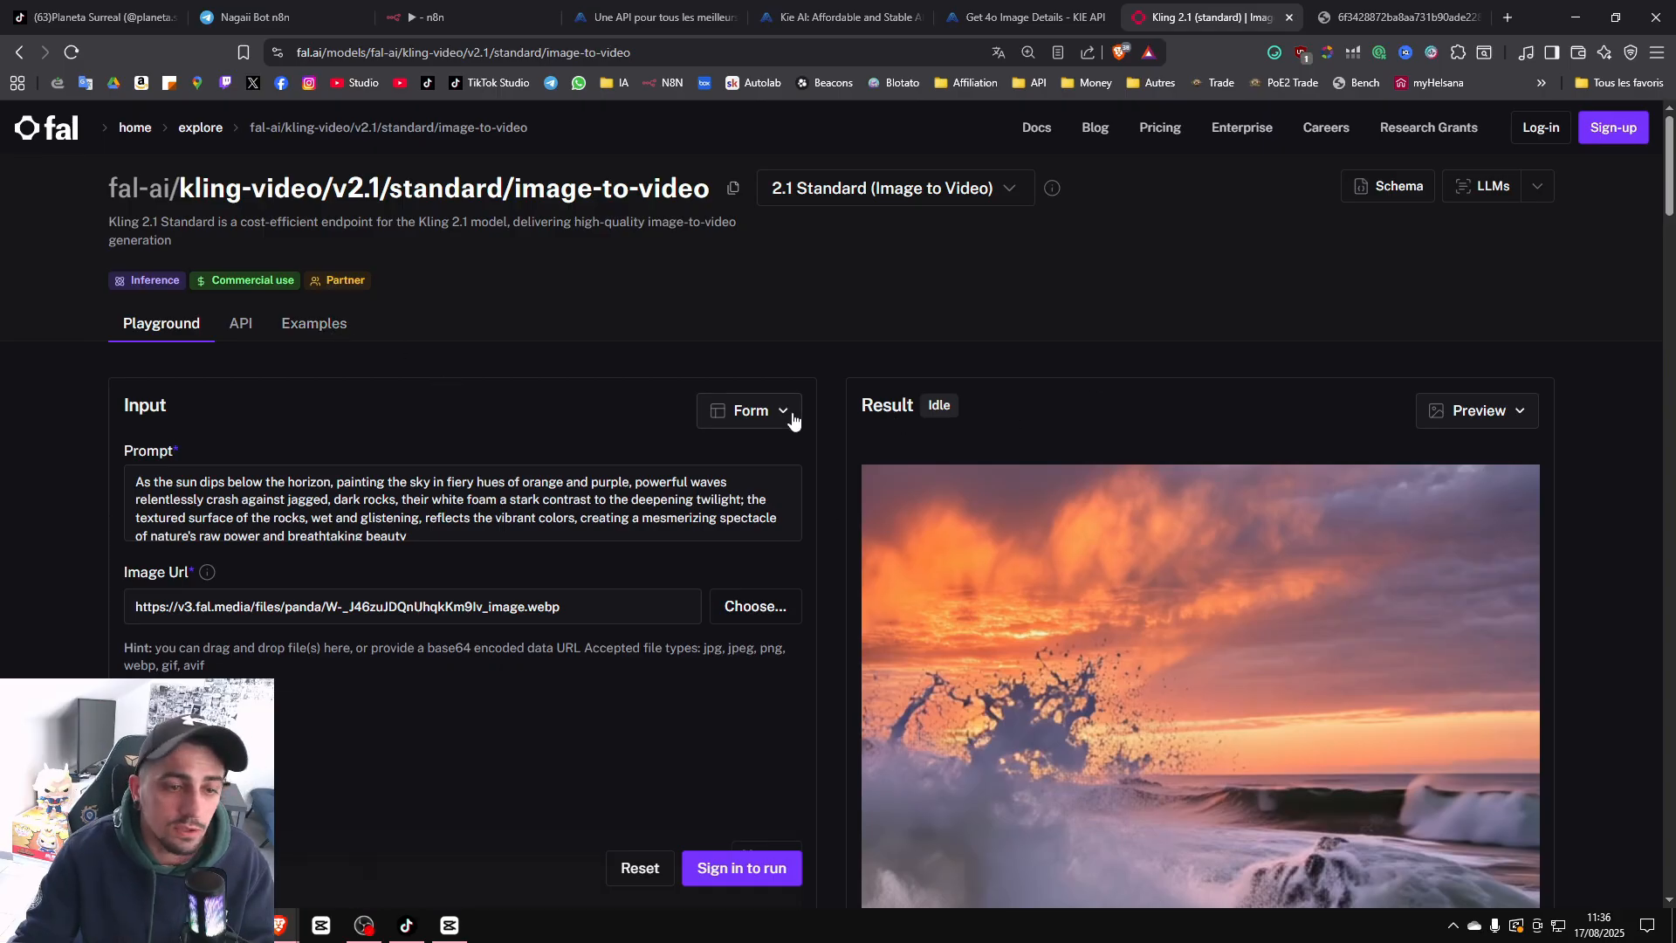
Show the model's input as cURL and copy the endpoint URL from the request code.
{"action": "left_click", "coordinate": [788, 416]}
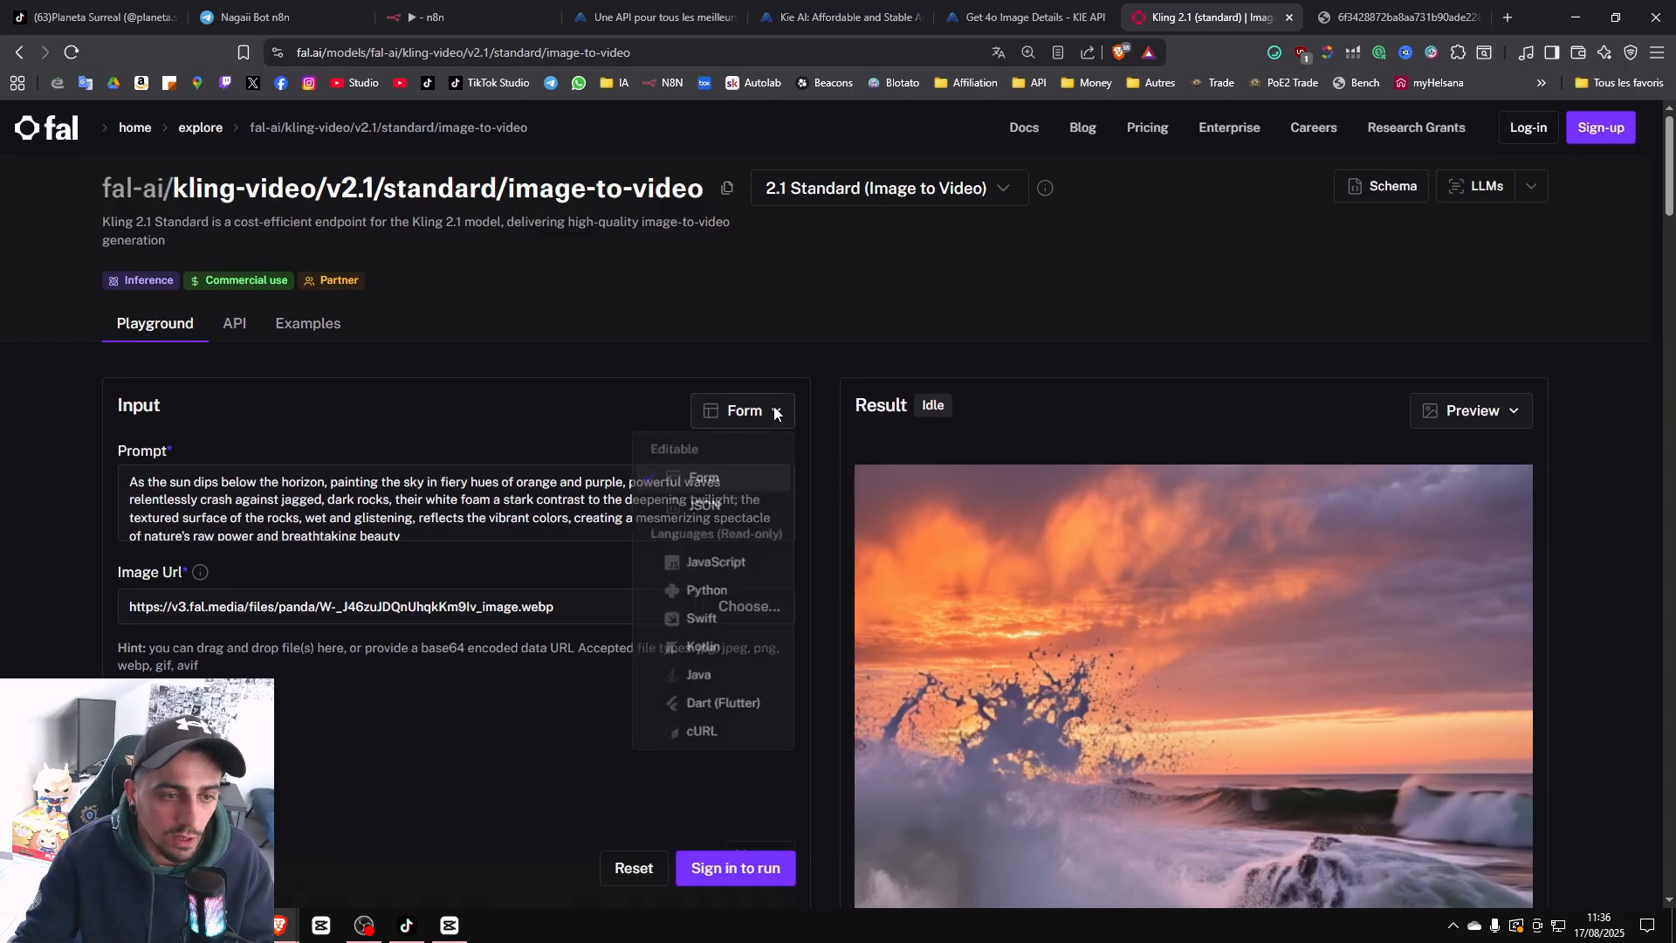
{"action": "left_click", "coordinate": [726, 738]}
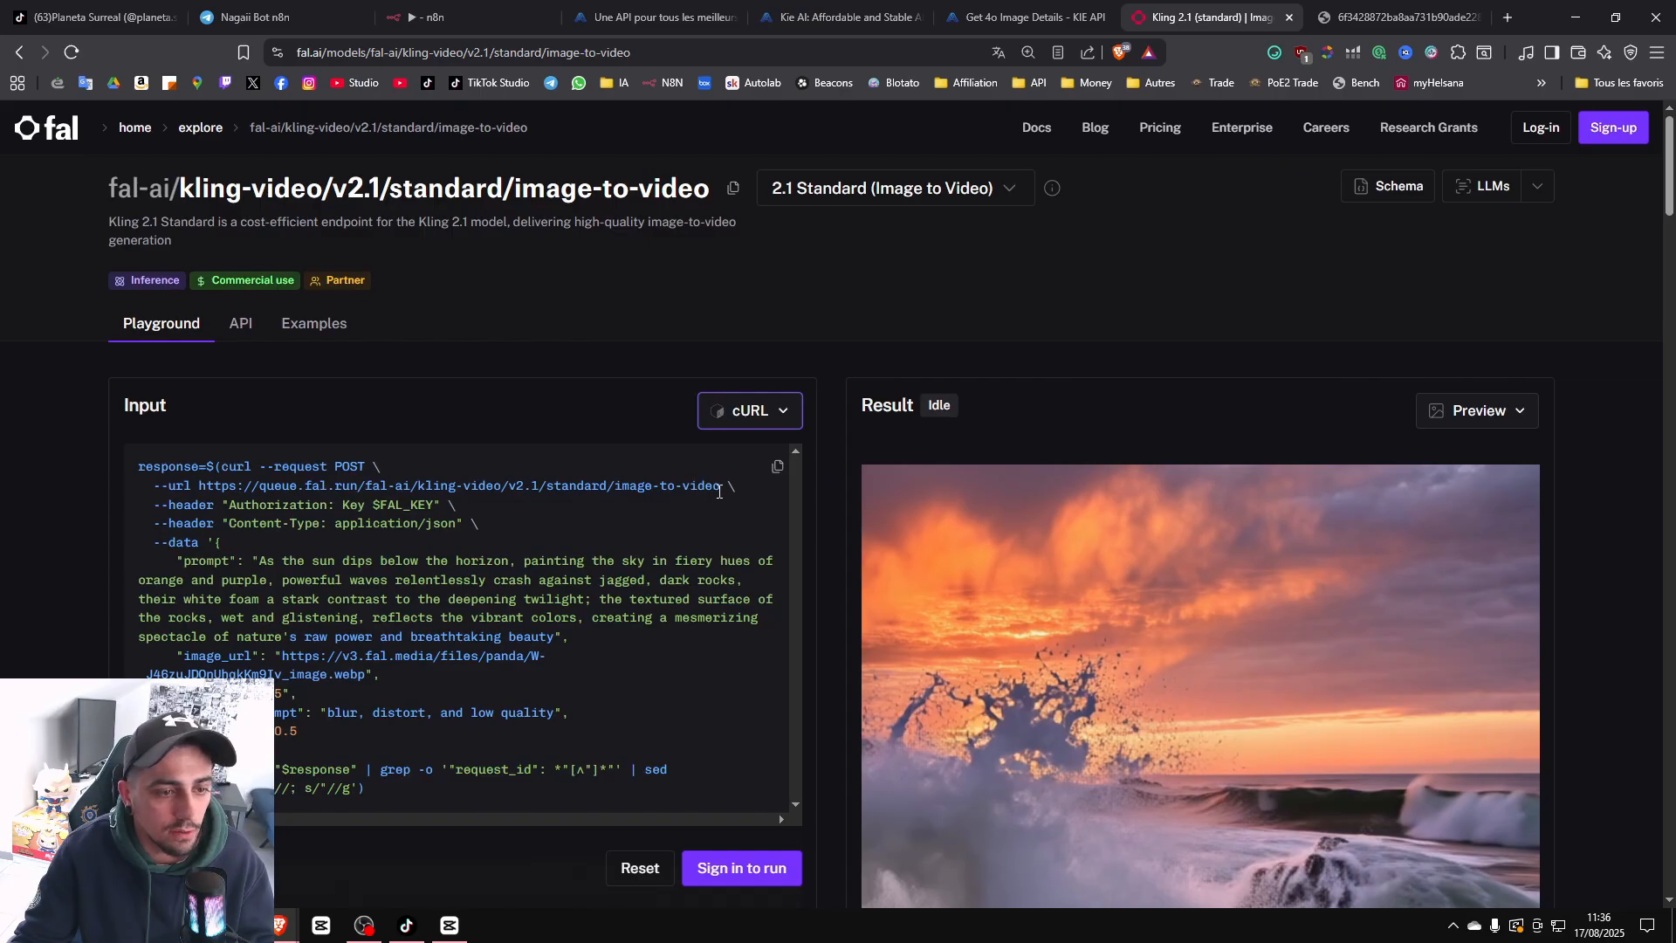
{"action": "left_click_drag", "start_coordinate": [720, 491], "coordinate": [214, 480]}
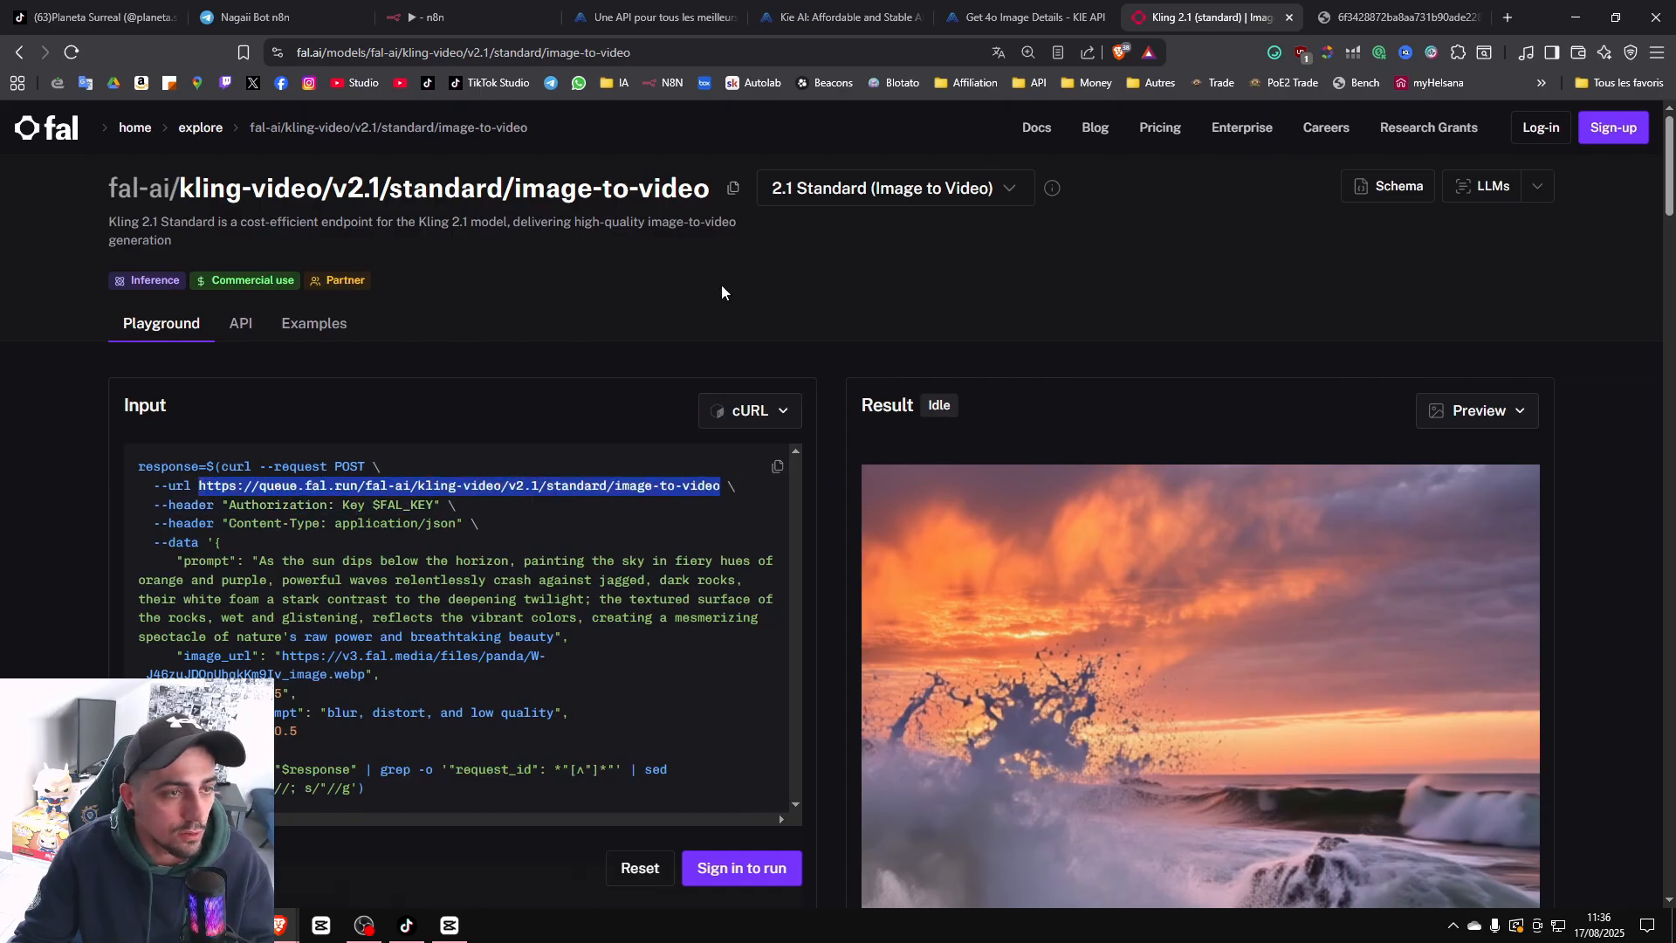
In the n8n workflow, duplicate the HTTP Request, Wait and HTTP Request1 nodes, place the copies beneath the originals and connect HTTP Request1 to them.
{"action": "left_click", "coordinate": [462, 18]}
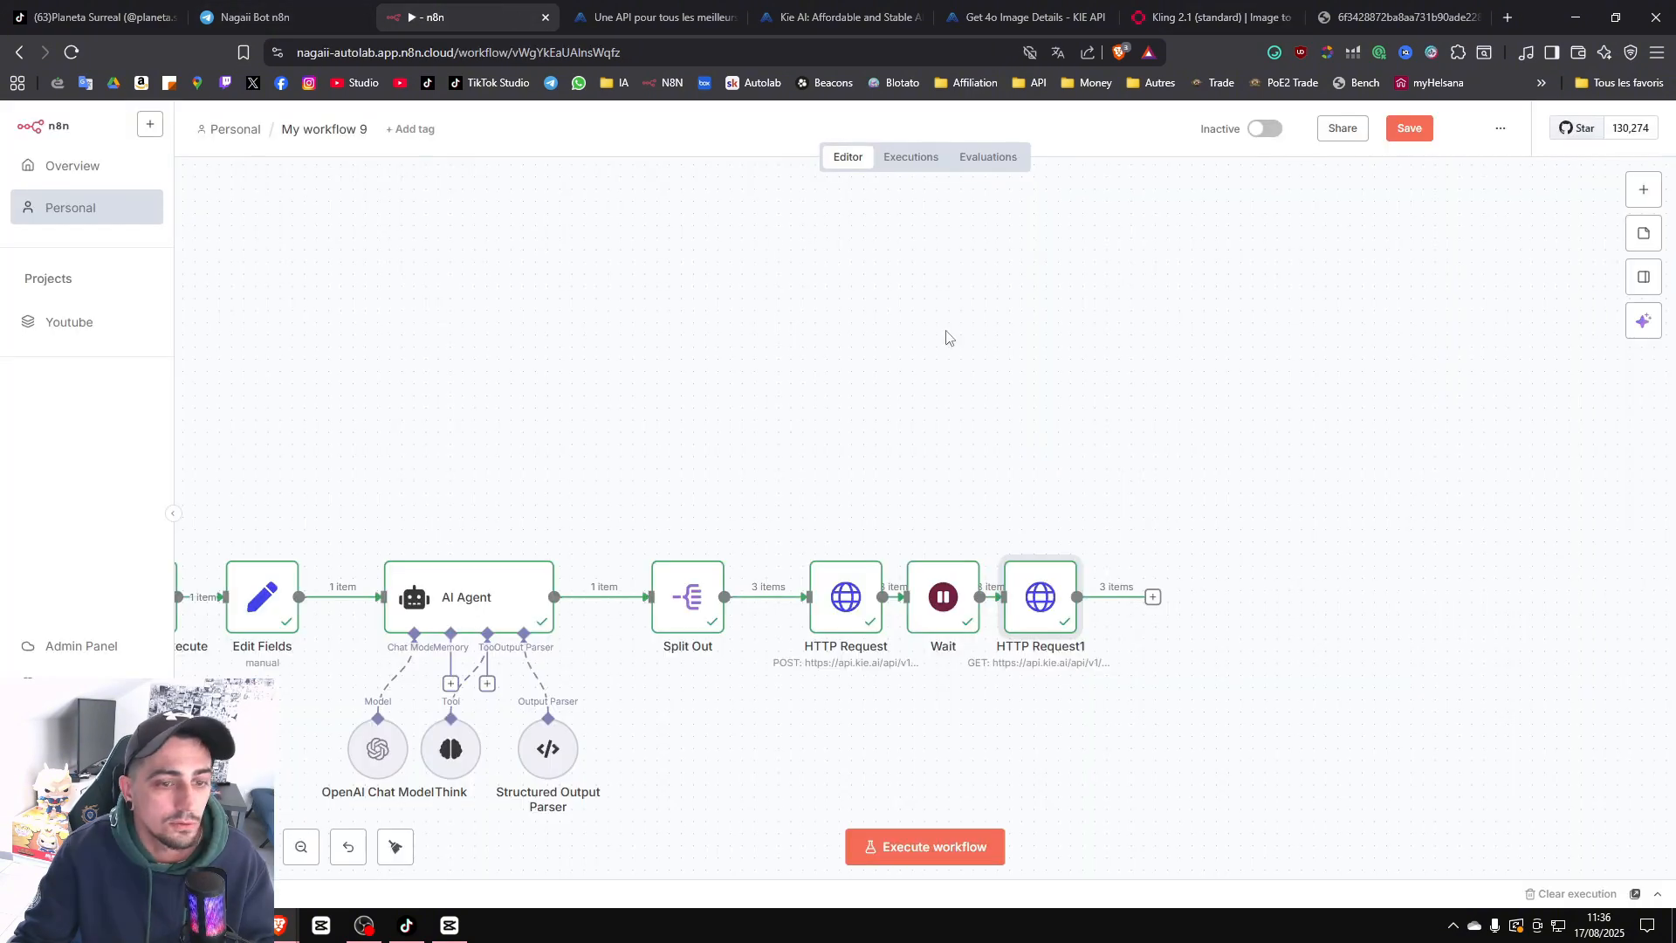
{"action": "left_click_drag", "start_coordinate": [1285, 750], "coordinate": [716, 288]}
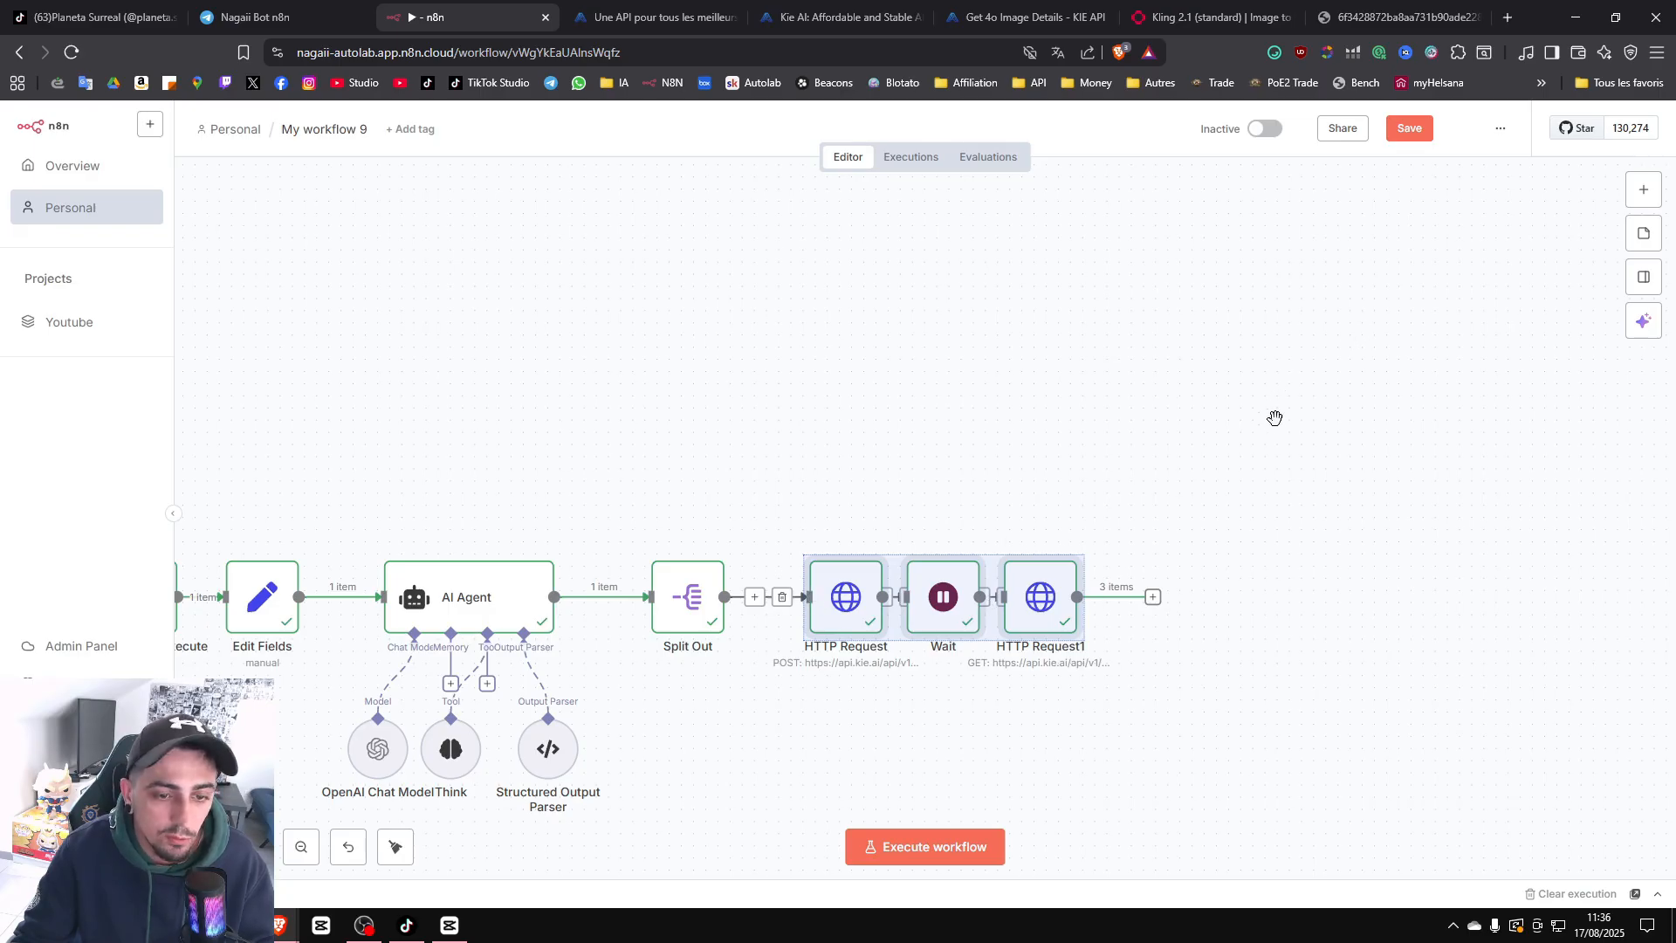
{"action": "key", "text": "ctrl+v"}
{"action": "left_click_drag", "start_coordinate": [861, 321], "coordinate": [965, 746]}
{"action": "left_click_drag", "start_coordinate": [1152, 598], "coordinate": [804, 739]}
{"action": "left_click", "coordinate": [722, 806]}
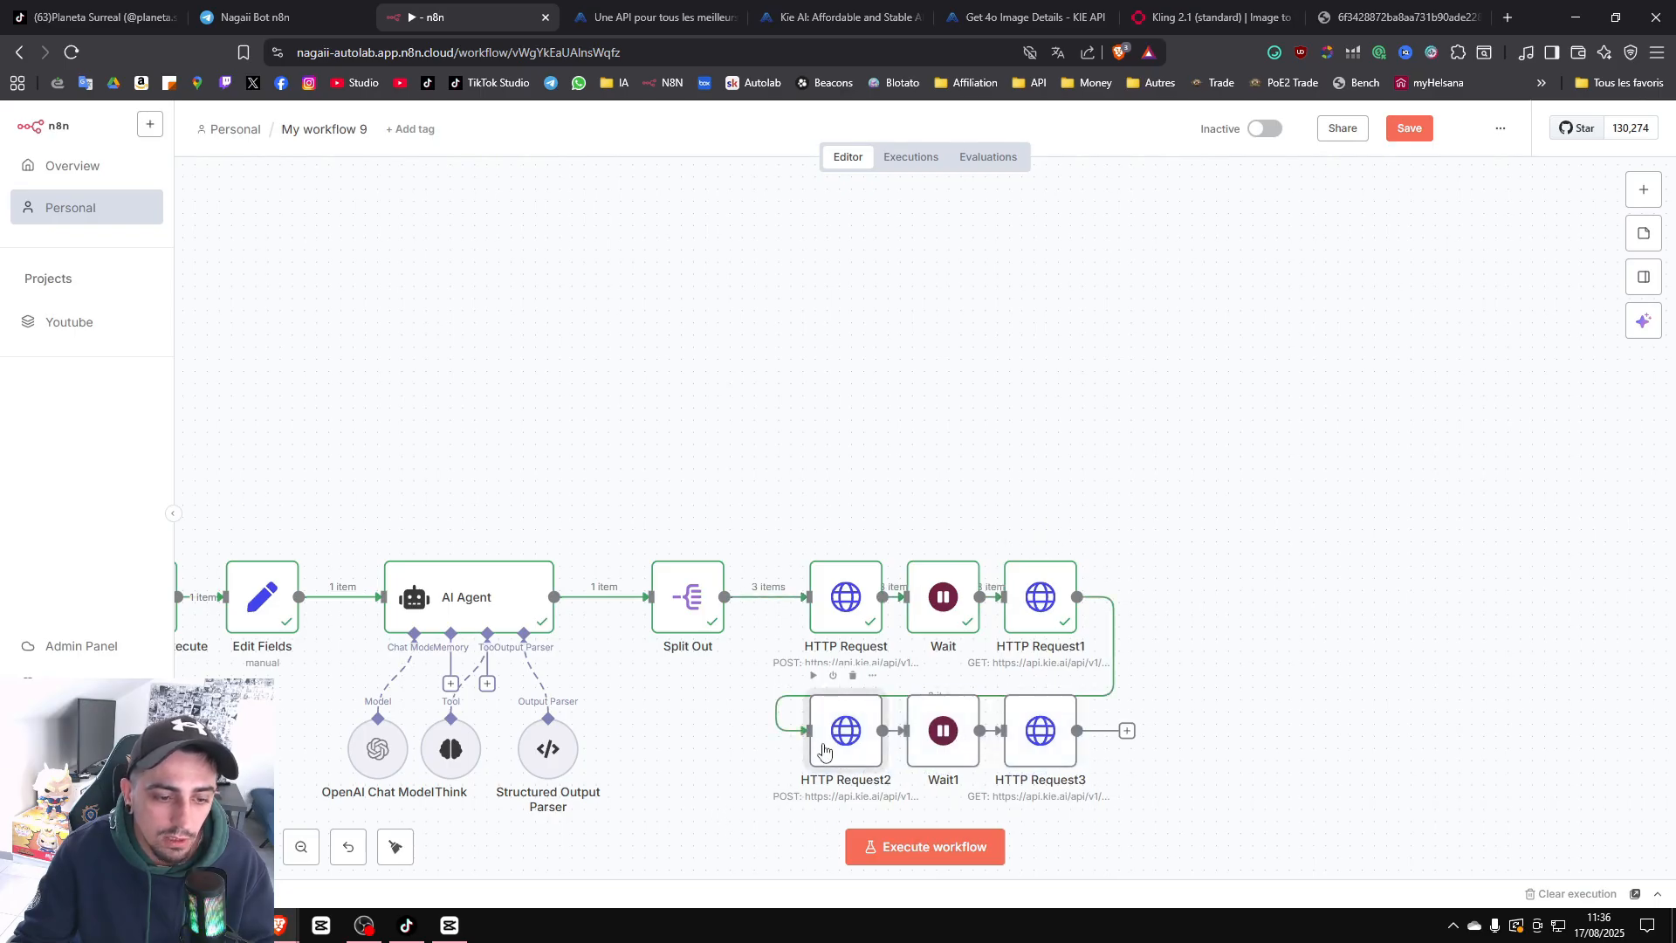
{"action": "double_click", "coordinate": [823, 747]}
{"action": "triple_click", "coordinate": [909, 338]}
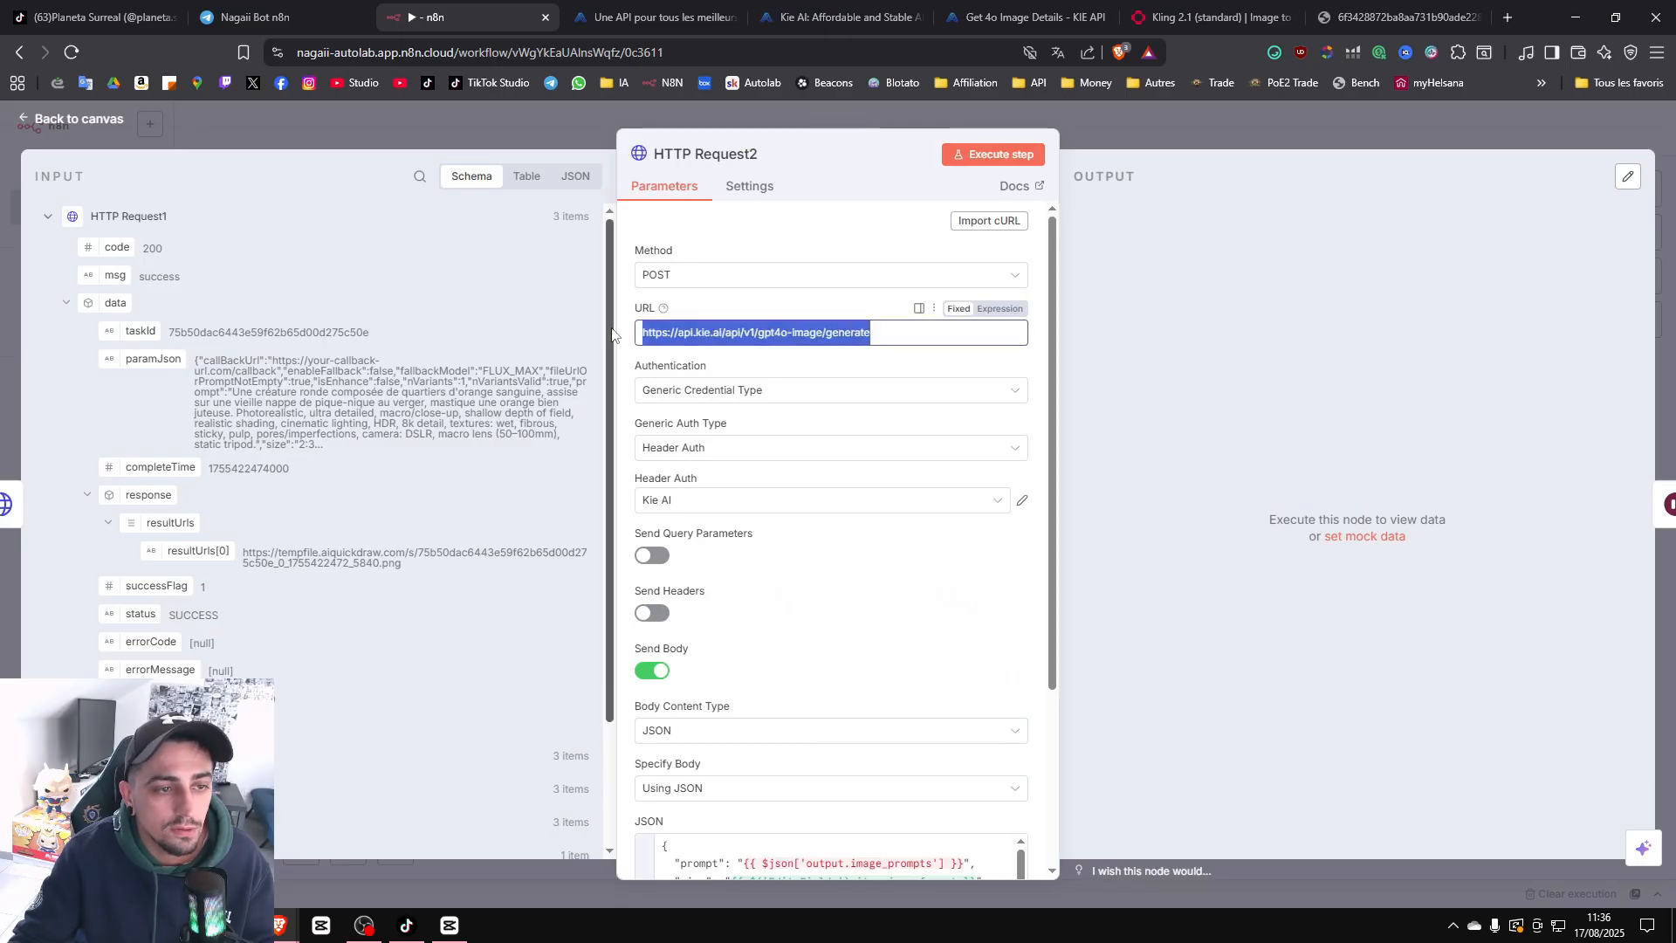
{"action": "type", "text": "https://queue.fal.run/fal-ai/kling-video/v2.1/standard/image-to-video"}
{"action": "left_click", "coordinate": [1170, 463]}
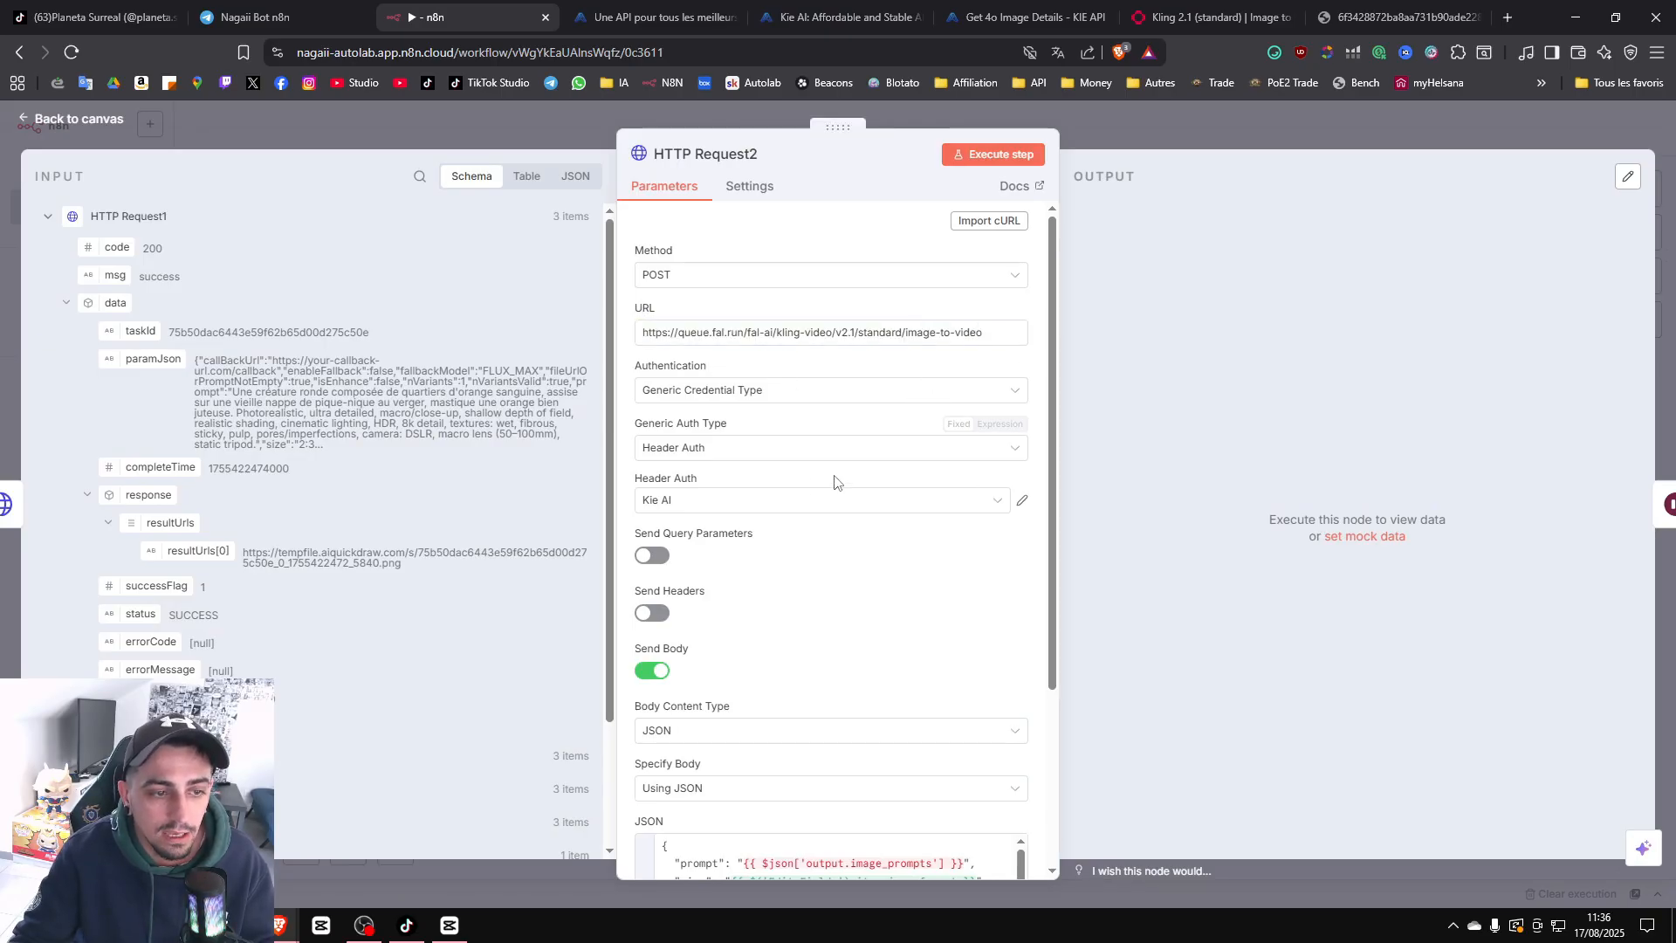
Set the Header Auth credential of the HTTP Request2 node to Fal.AI.
{"action": "left_click", "coordinate": [779, 503]}
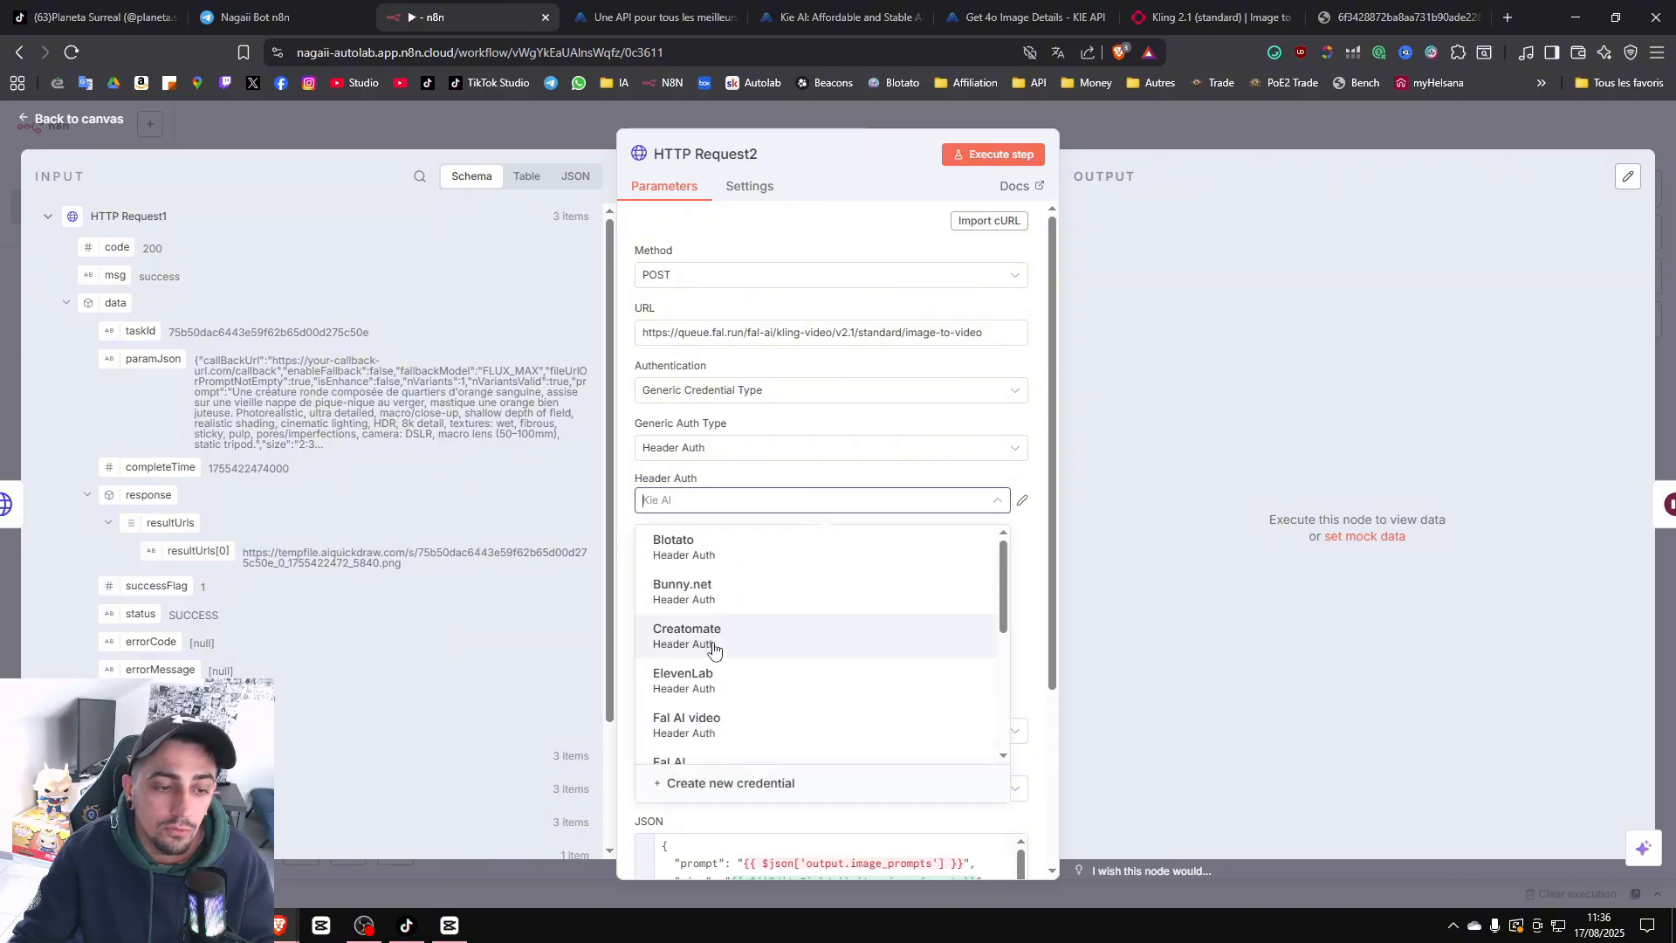
{"action": "scroll", "coordinate": [716, 663], "scroll_direction": "down", "scroll_amount": 1}
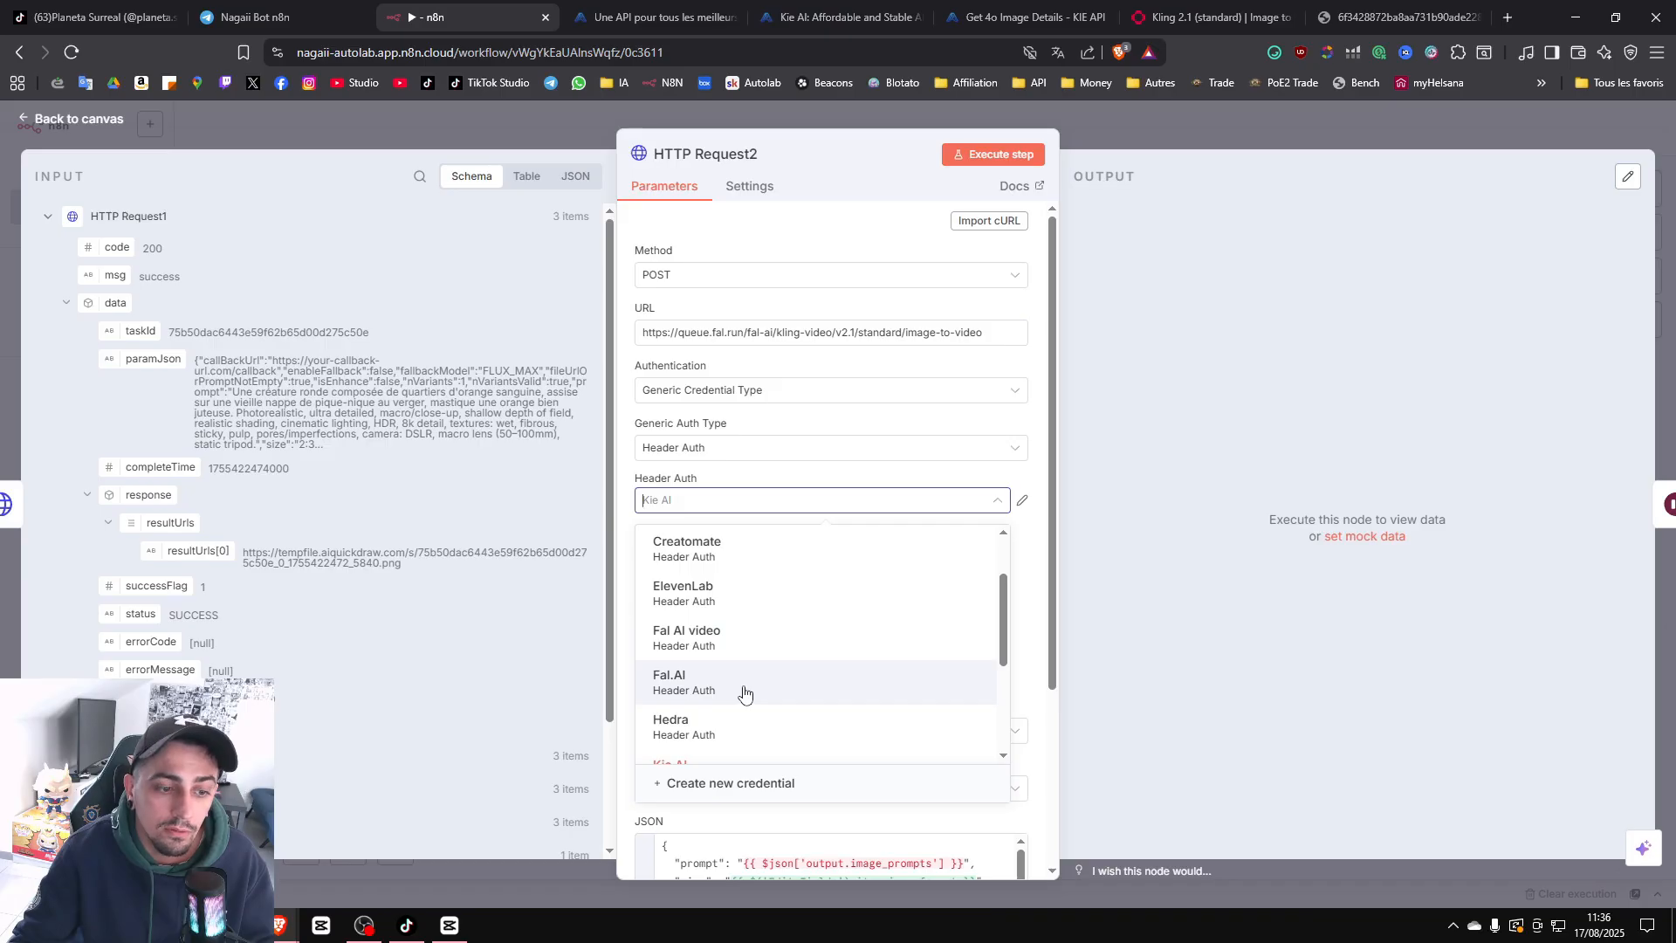
{"action": "left_click", "coordinate": [744, 693]}
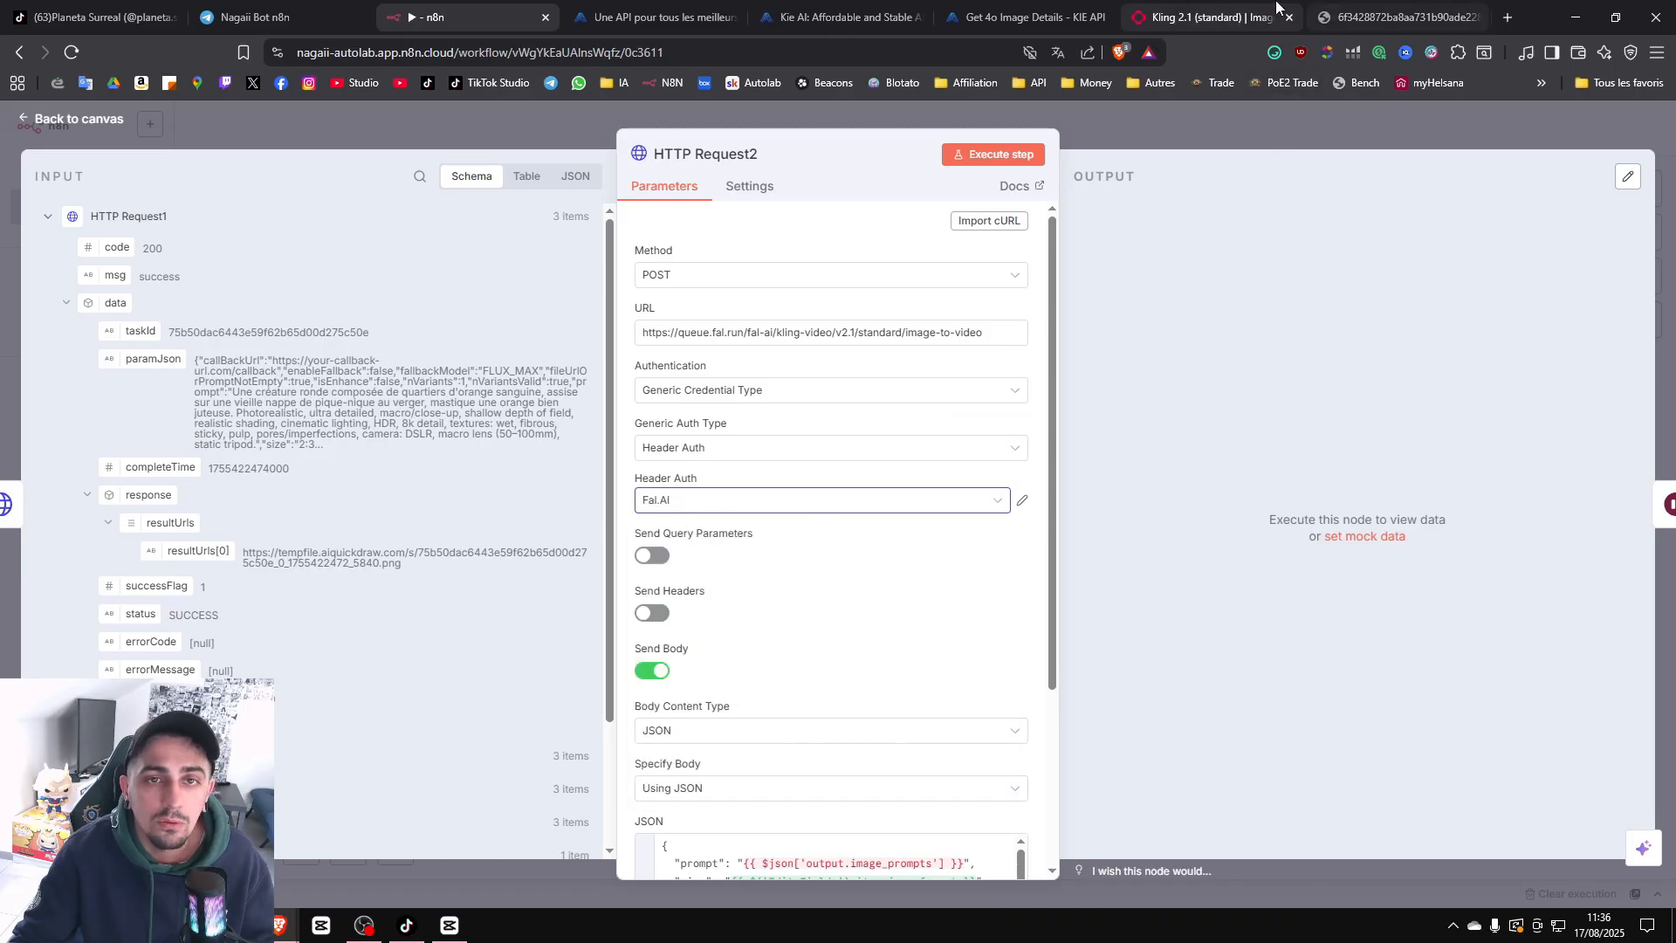
Clear the existing JSON body of the HTTP Request2 node.
{"action": "scroll", "coordinate": [760, 445], "scroll_direction": "down", "scroll_amount": 3}
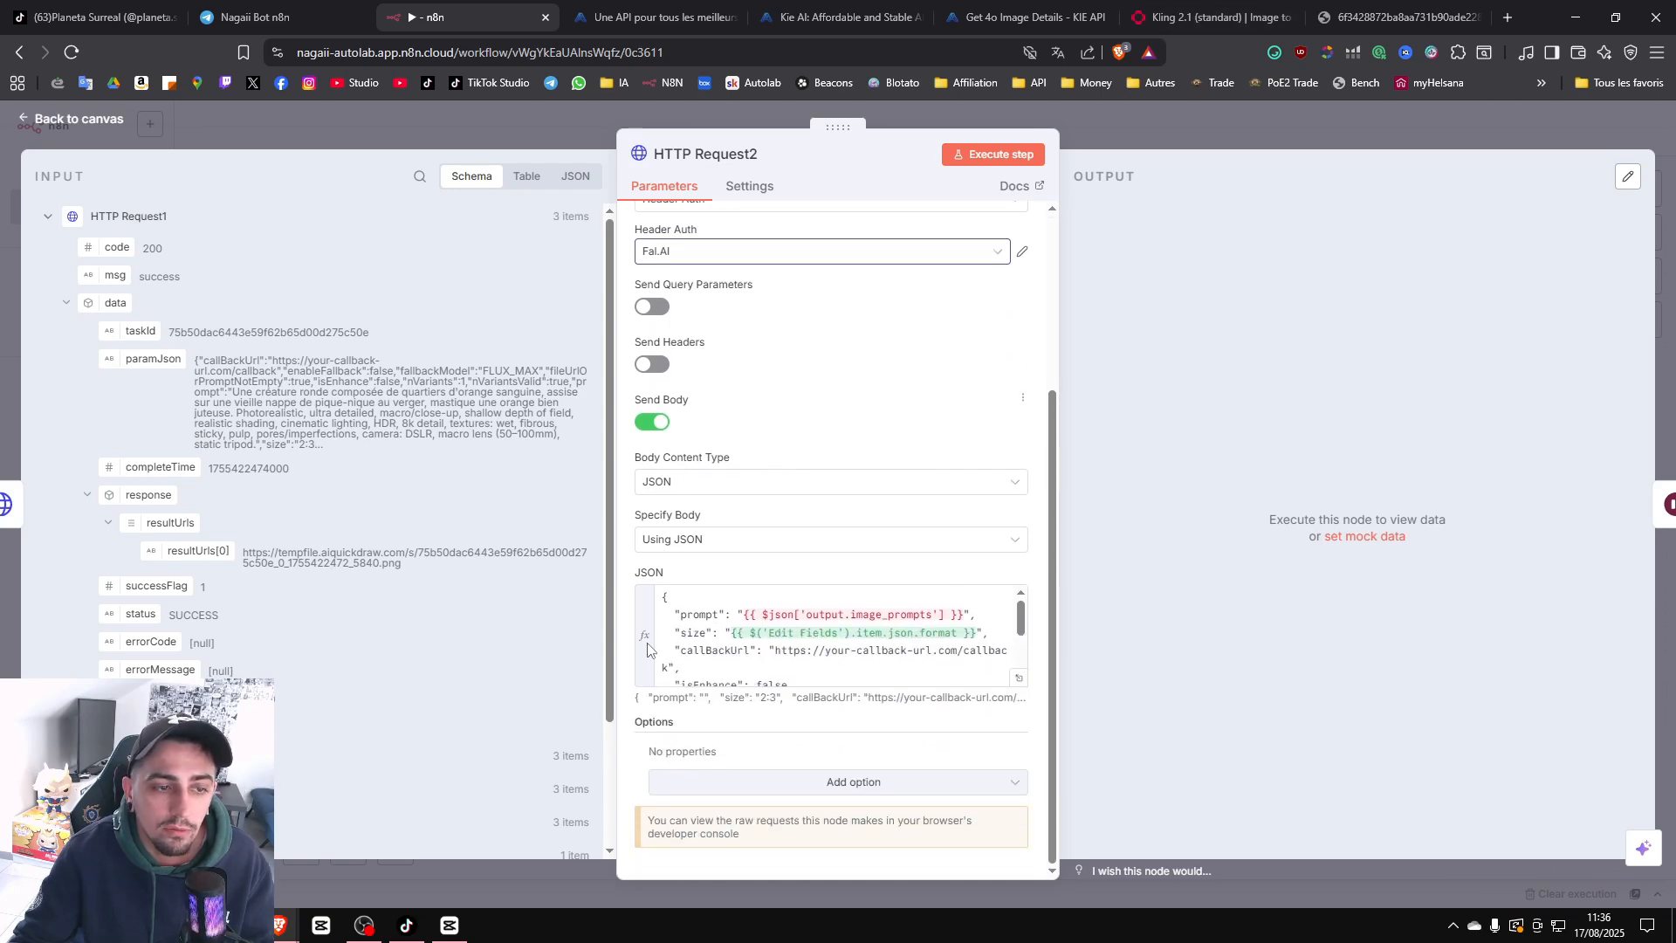
{"action": "left_click", "coordinate": [812, 671]}
{"action": "key", "text": "ctrl+a"}
{"action": "key", "text": "BackSpace"}
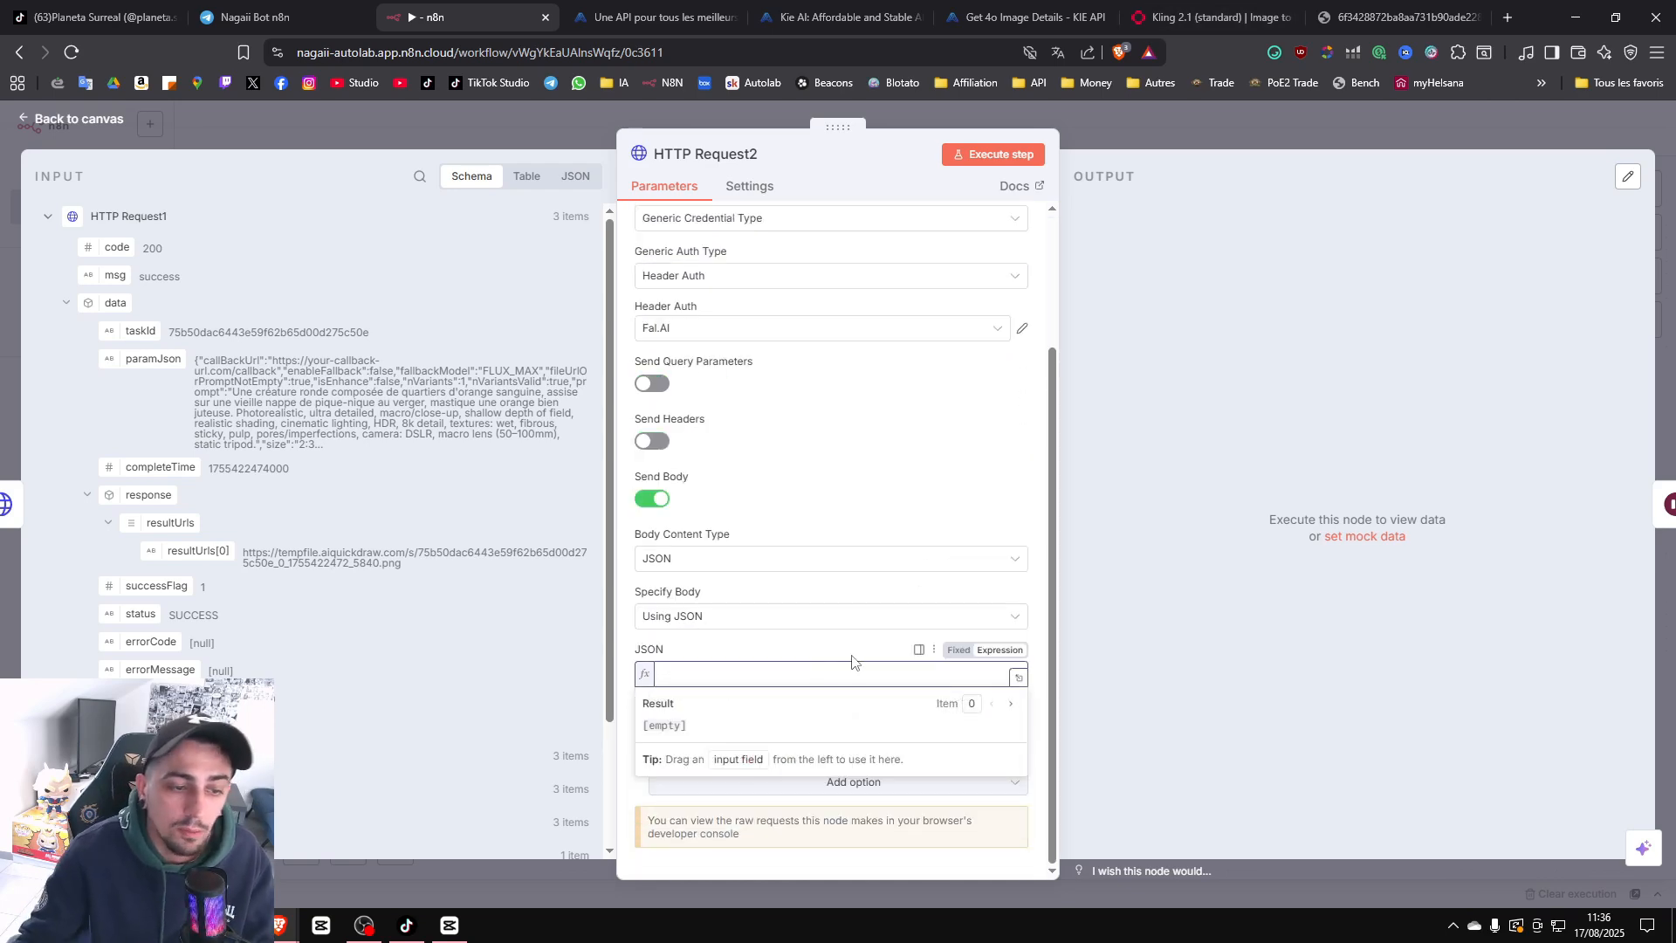
Switch to the Kling 2.1 page on fal.ai and examine the model's input in Form and JSON views.
{"action": "left_click", "coordinate": [1210, 18]}
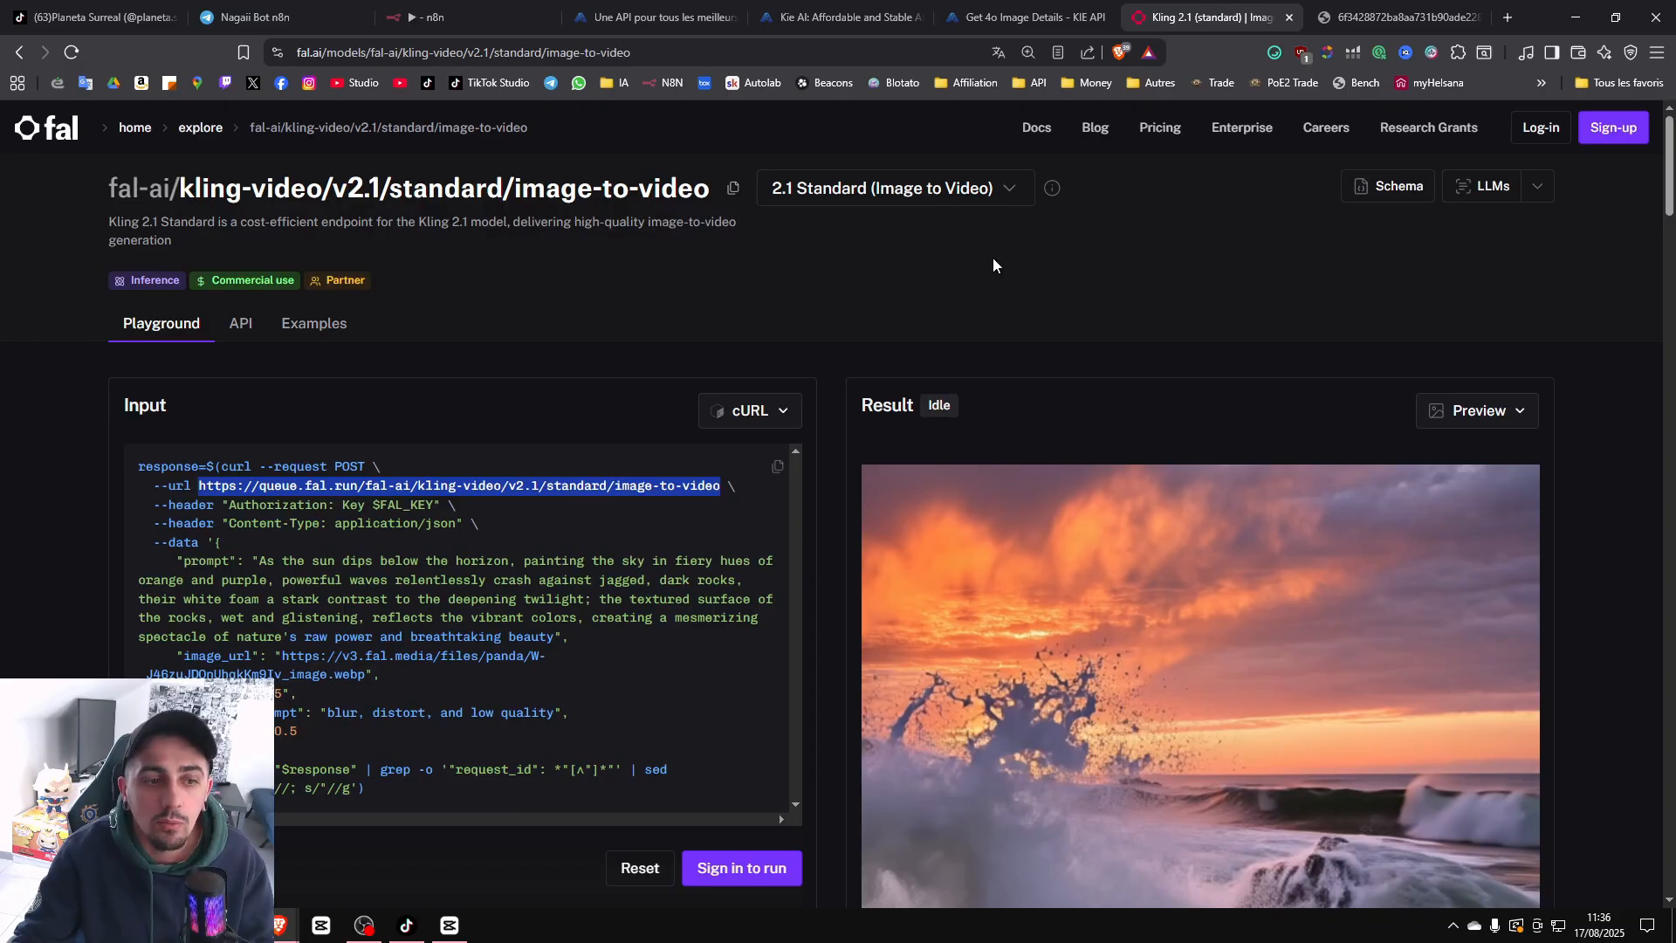
{"action": "left_click", "coordinate": [704, 407]}
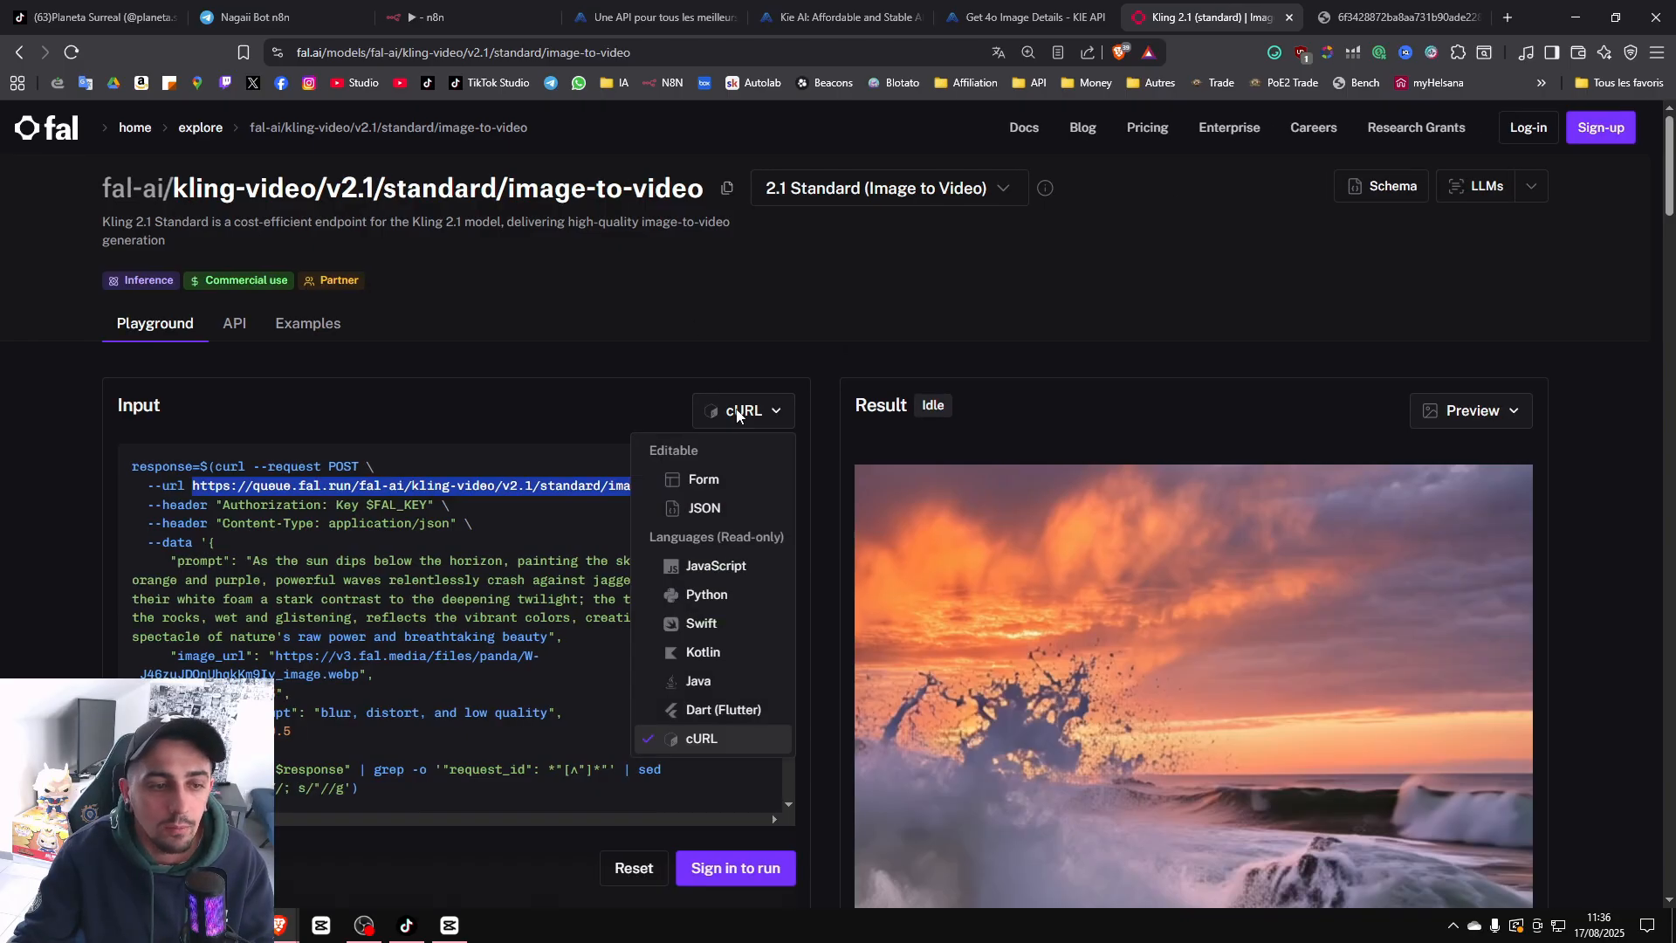
{"action": "left_click", "coordinate": [730, 480]}
{"action": "scroll", "coordinate": [364, 303], "scroll_direction": "down", "scroll_amount": 2}
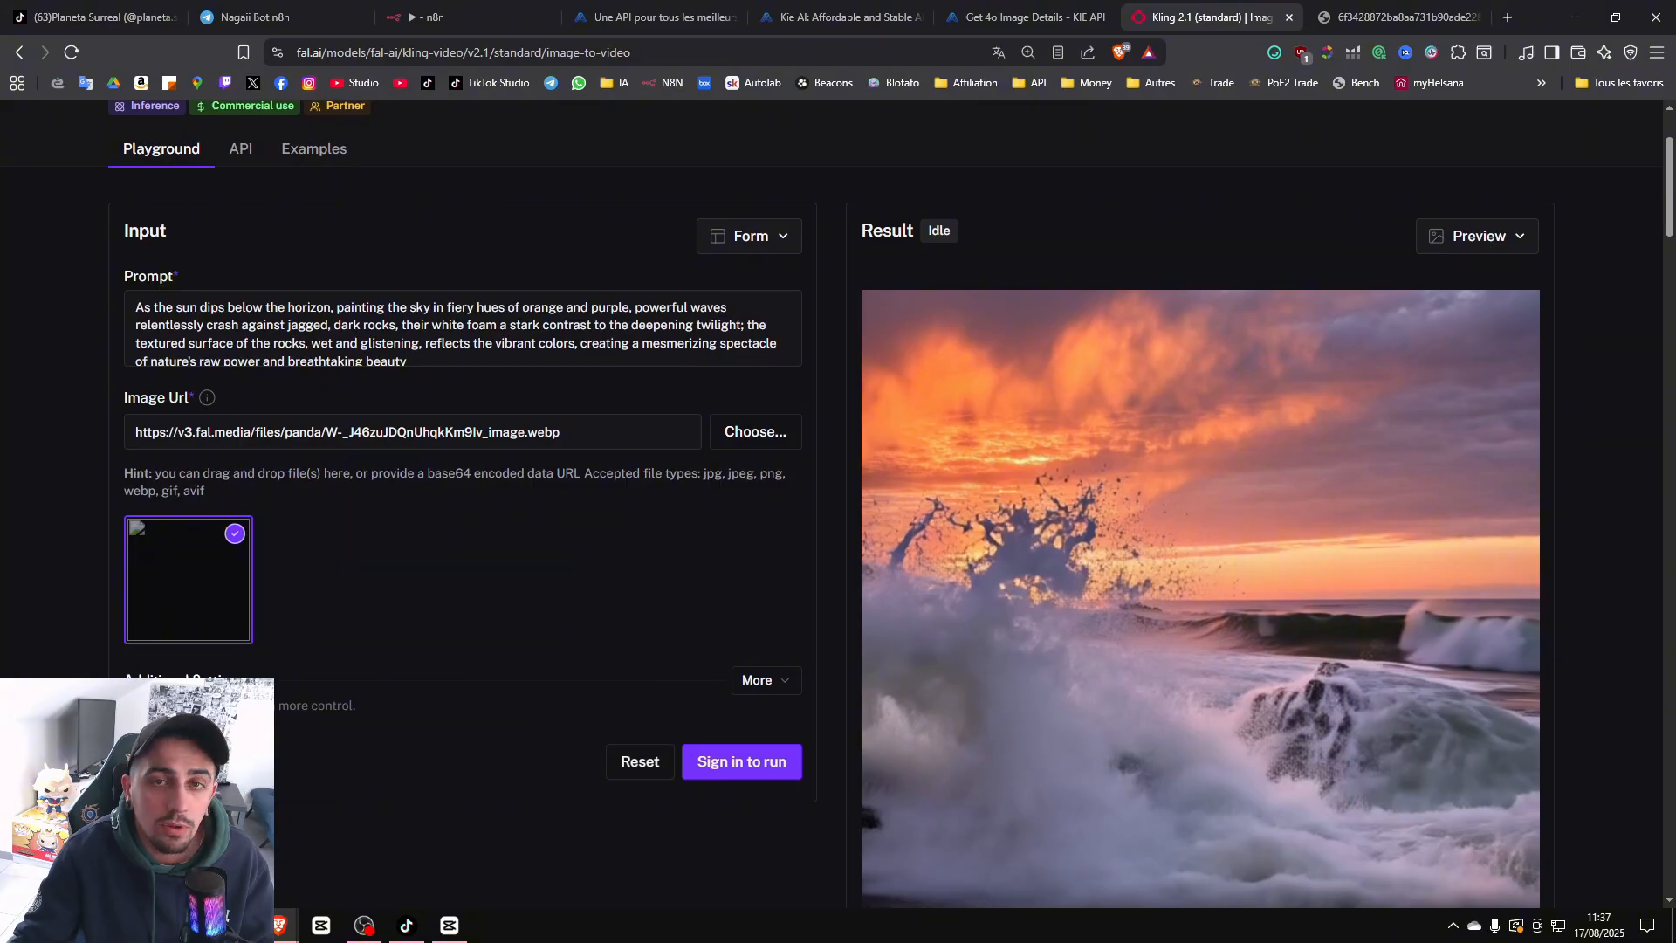
{"action": "left_click", "coordinate": [784, 252]}
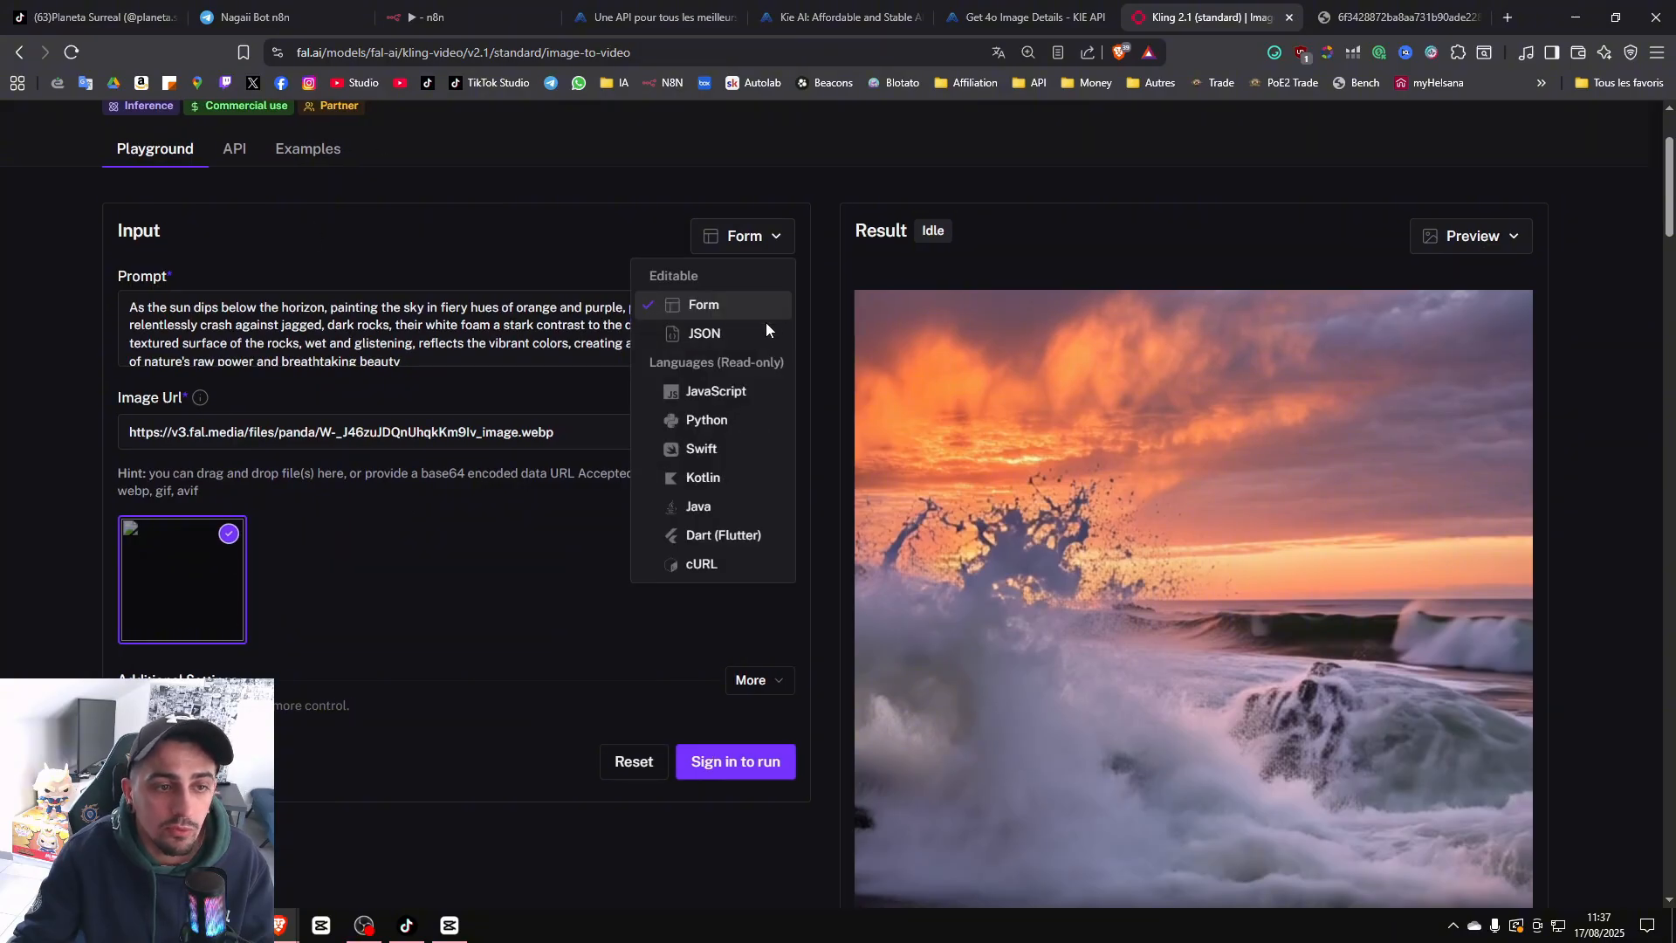
{"action": "left_click", "coordinate": [747, 339]}
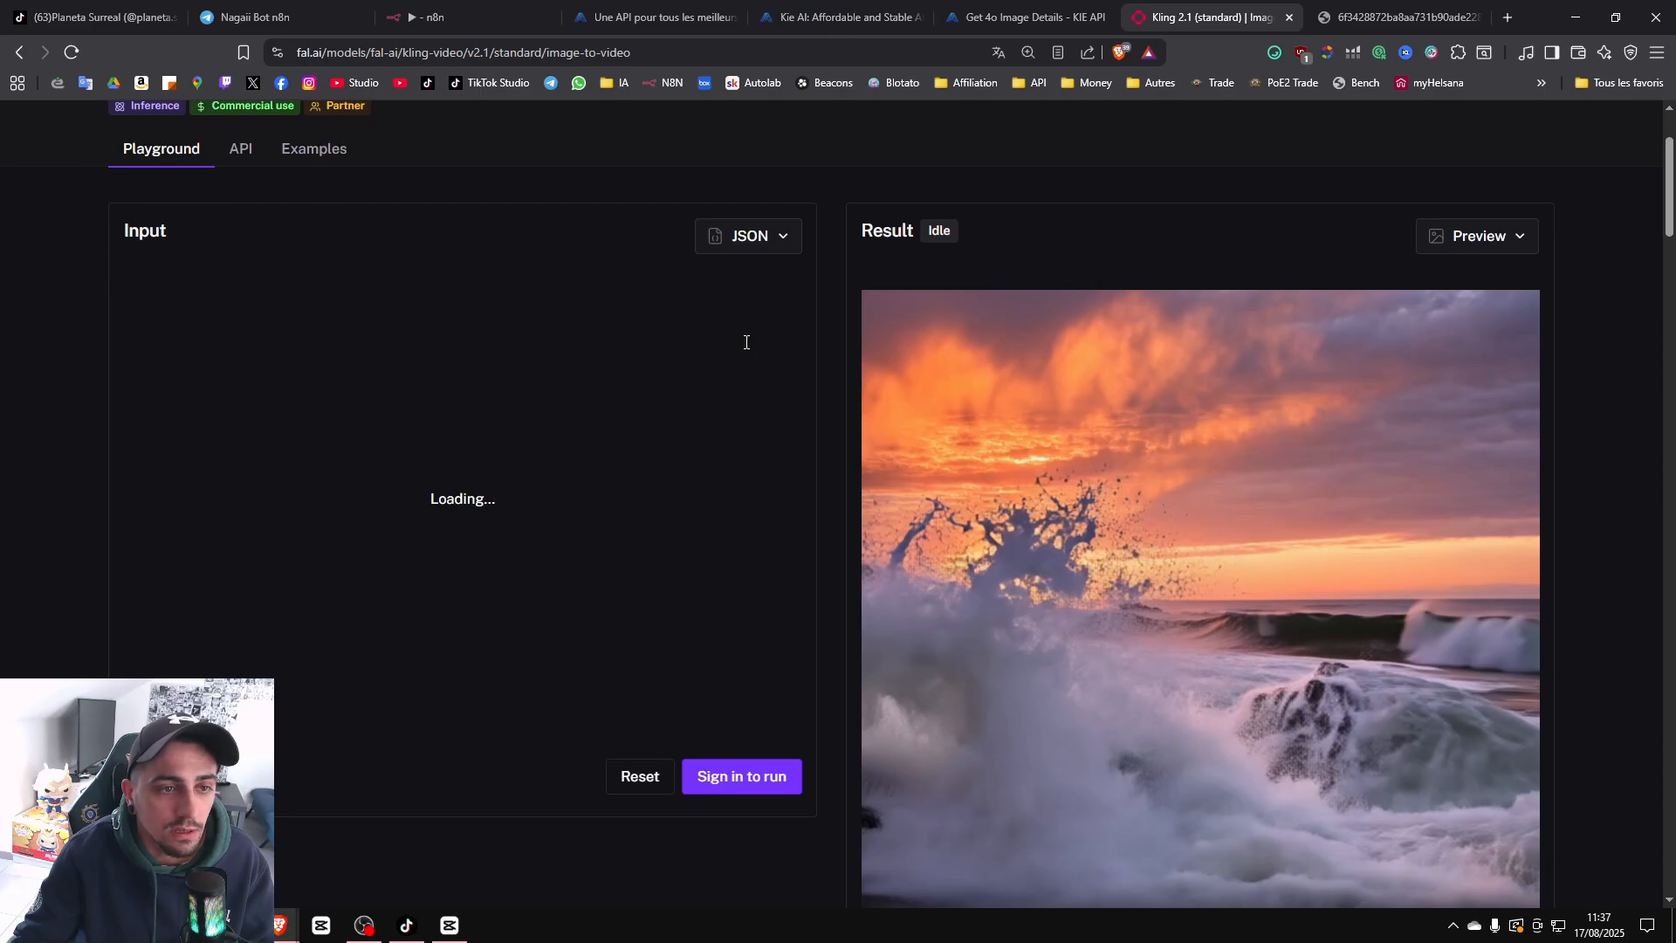
{"action": "left_click", "coordinate": [748, 248]}
{"action": "left_click", "coordinate": [718, 308]}
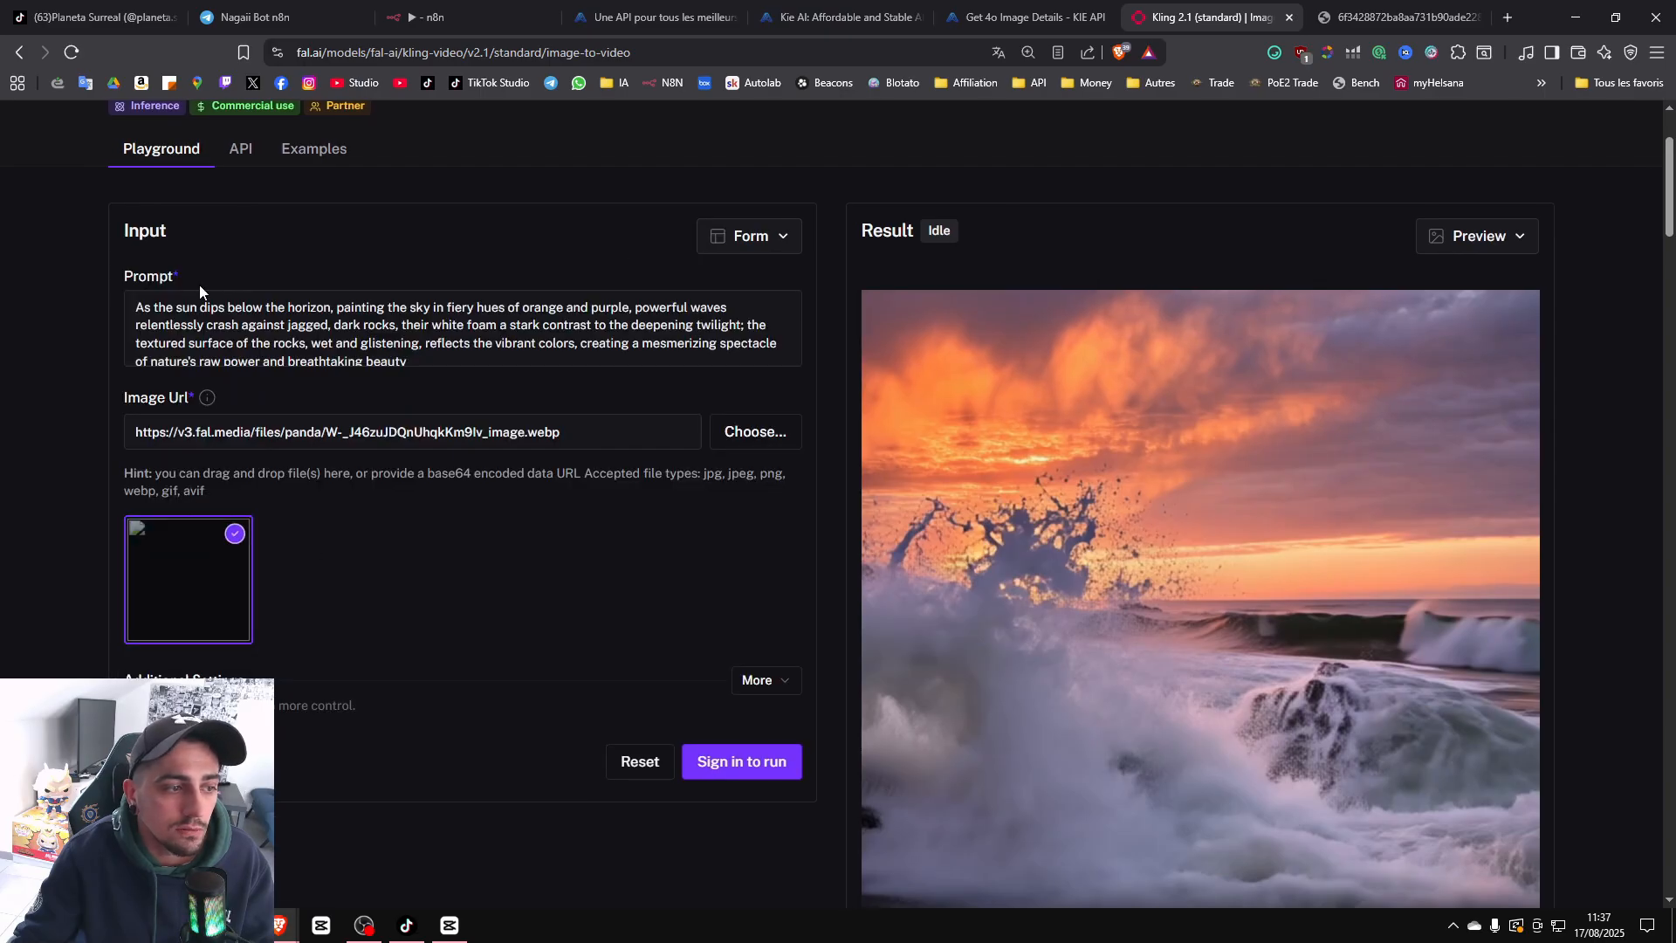
Expand the additional input settings and examine the duration options.
{"action": "scroll", "coordinate": [655, 716], "scroll_direction": "down", "scroll_amount": 2}
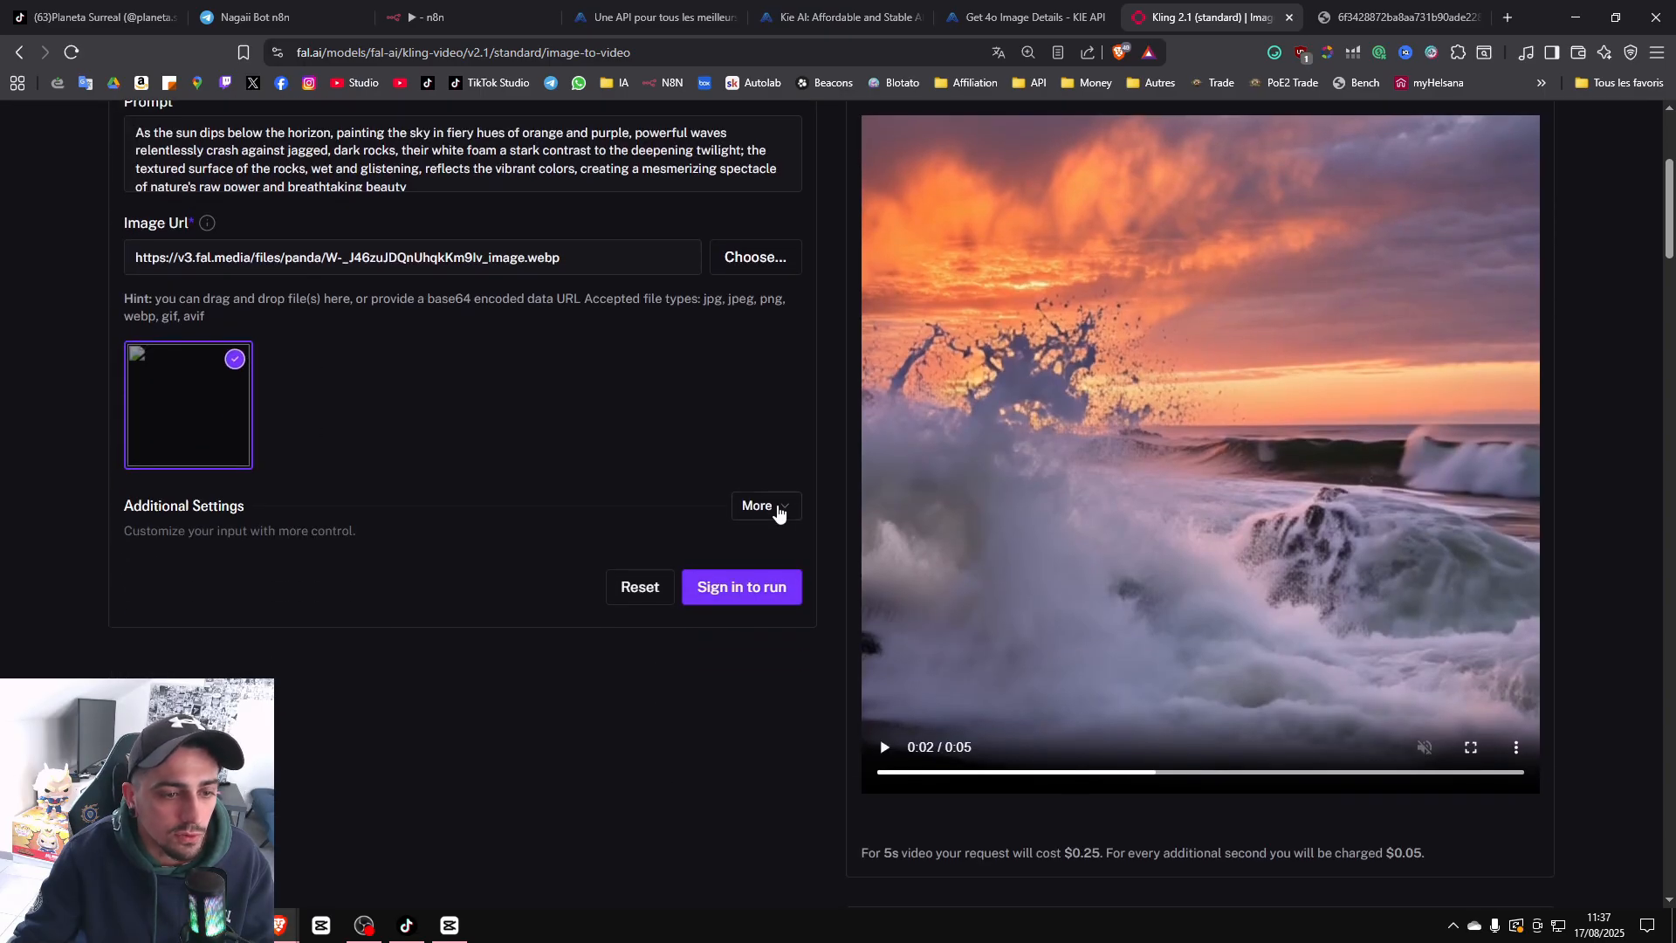
{"action": "left_click", "coordinate": [774, 509]}
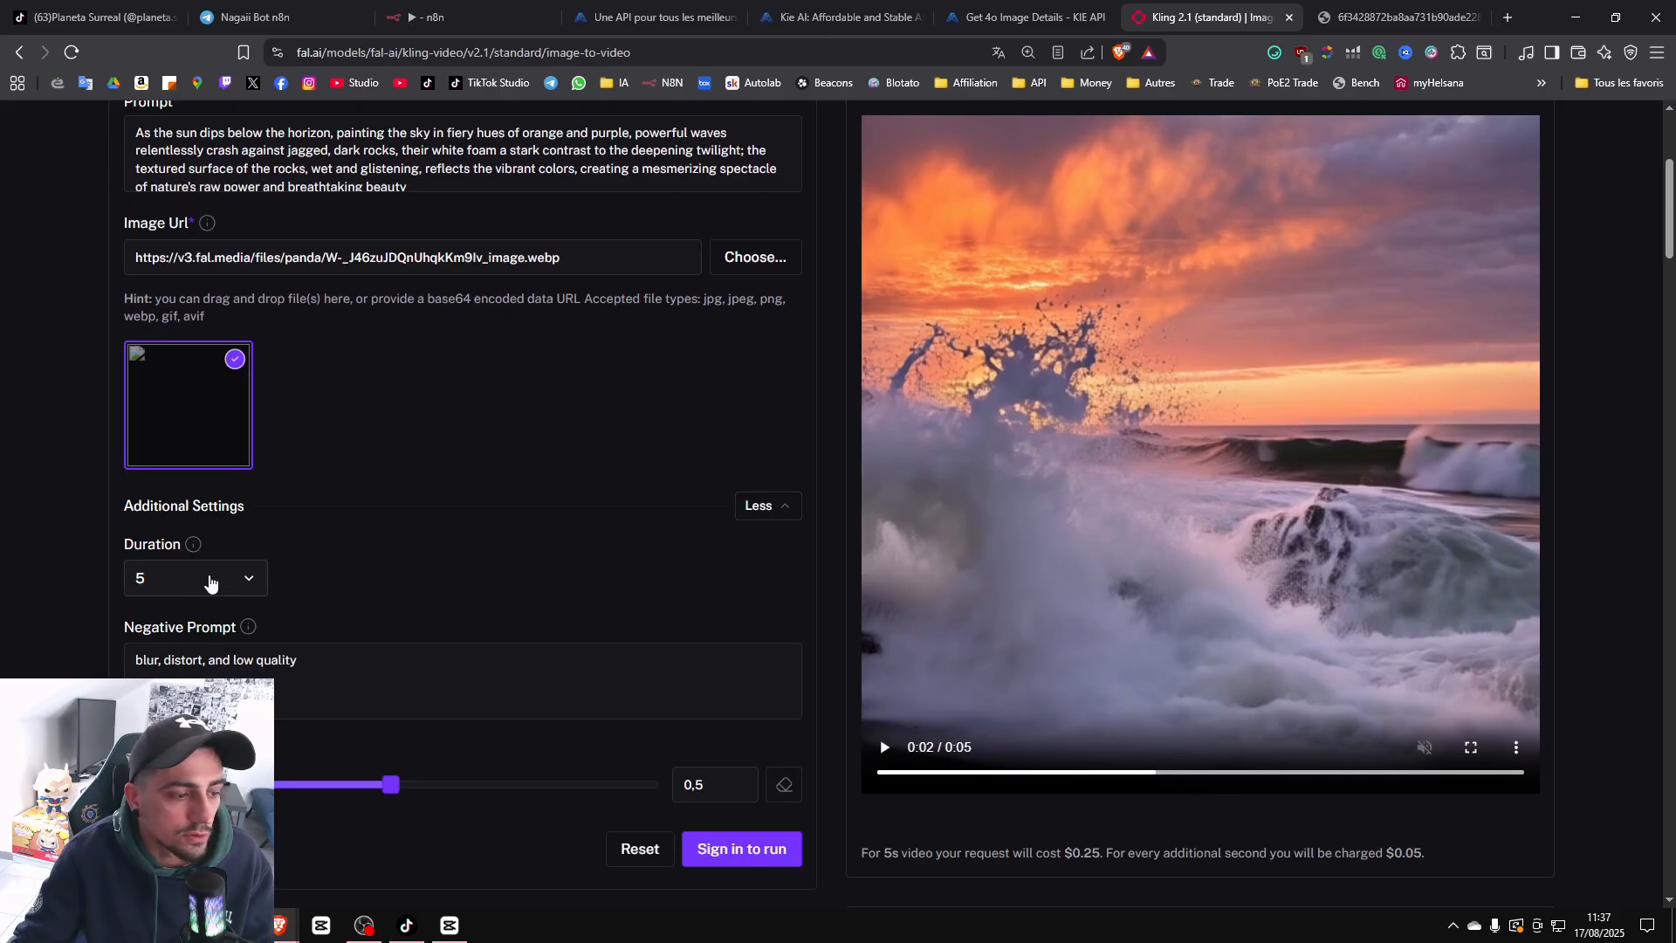
{"action": "left_click", "coordinate": [209, 581]}
{"action": "left_click", "coordinate": [243, 583]}
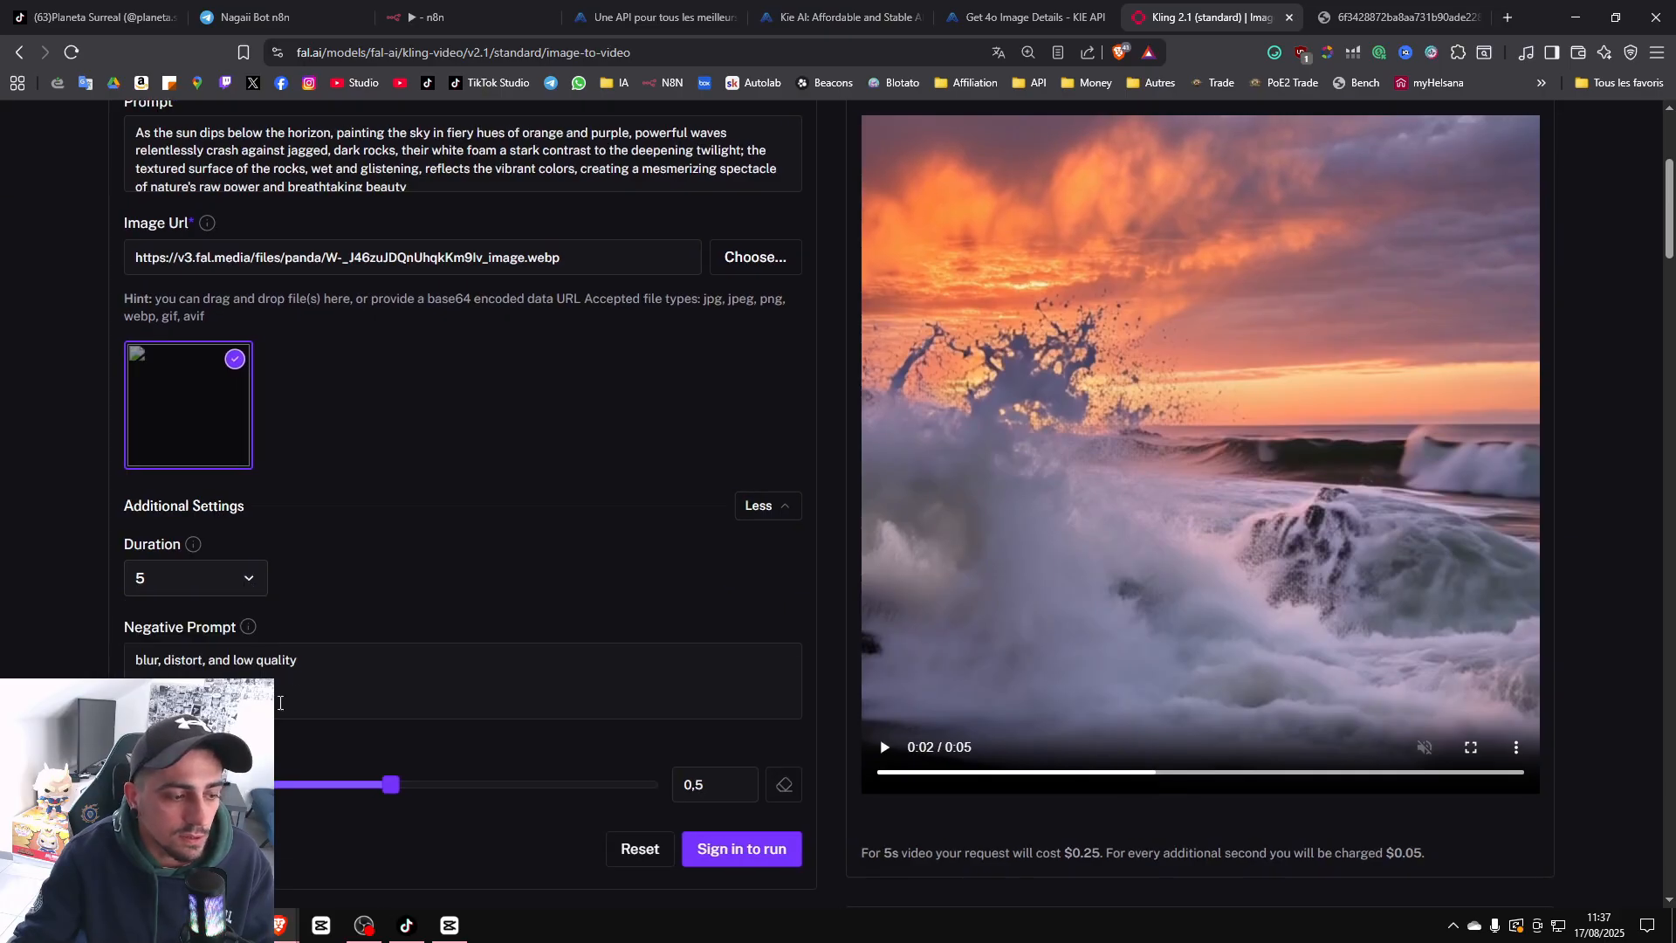
Show the model's input as JSON, copy the entire request body and return to the HTTP Request2 node in n8n.
{"action": "scroll", "coordinate": [527, 635], "scroll_direction": "up", "scroll_amount": 4}
{"action": "left_click", "coordinate": [768, 414]}
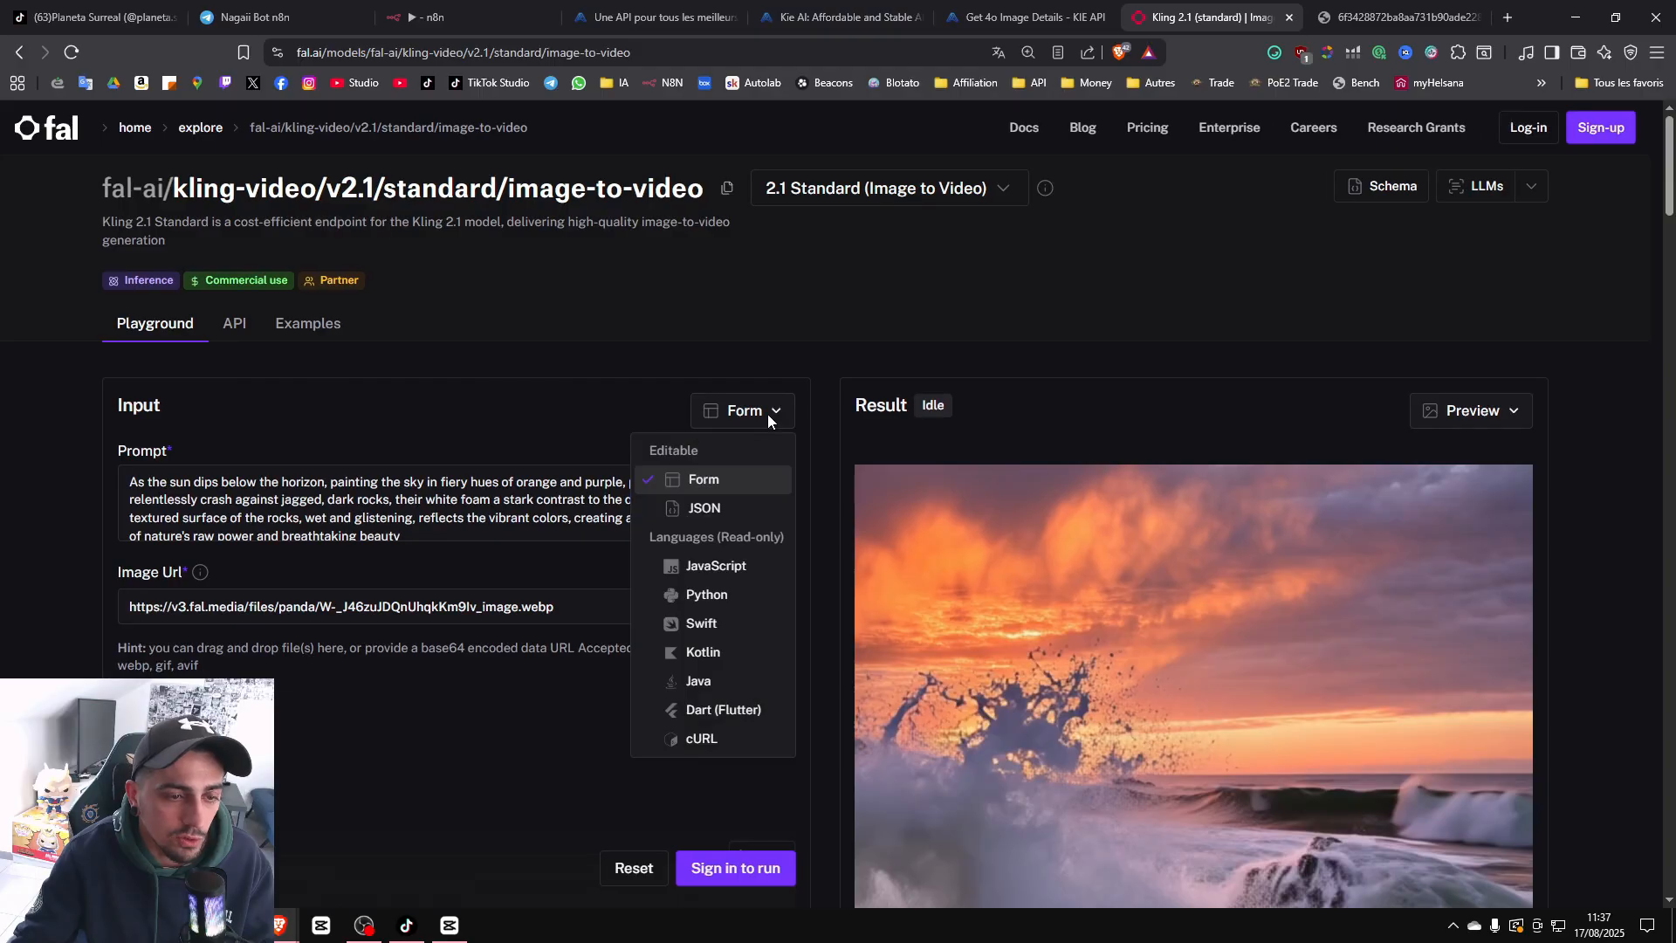
{"action": "left_click", "coordinate": [716, 513]}
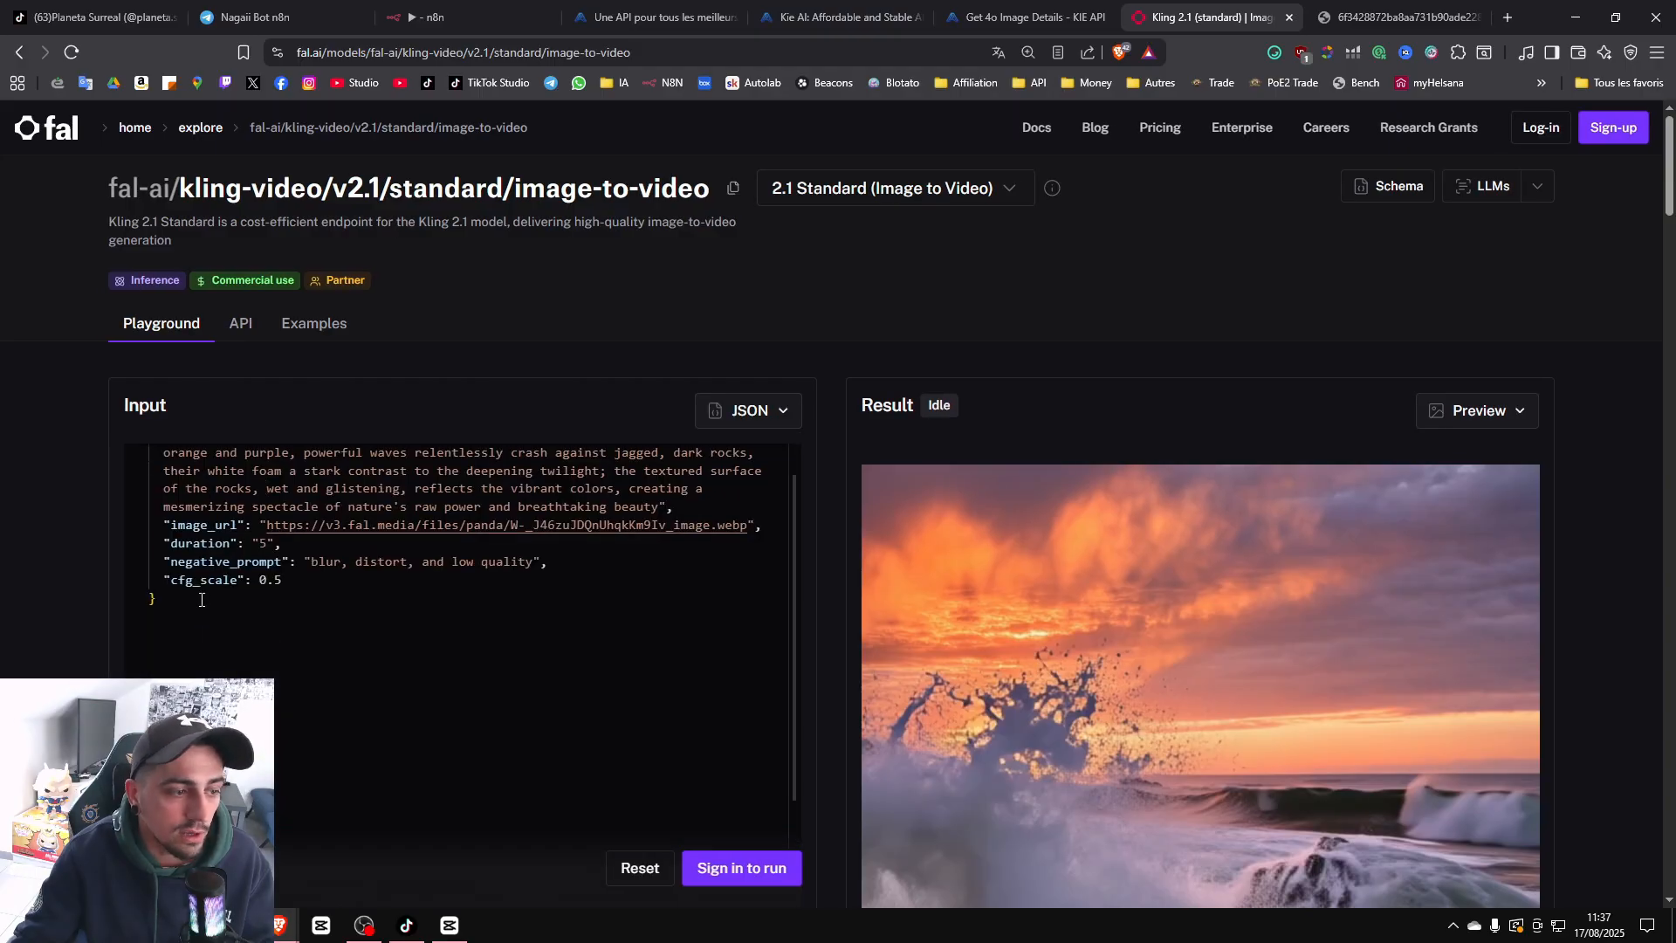
{"action": "left_click_drag", "start_coordinate": [201, 600], "coordinate": [120, 461]}
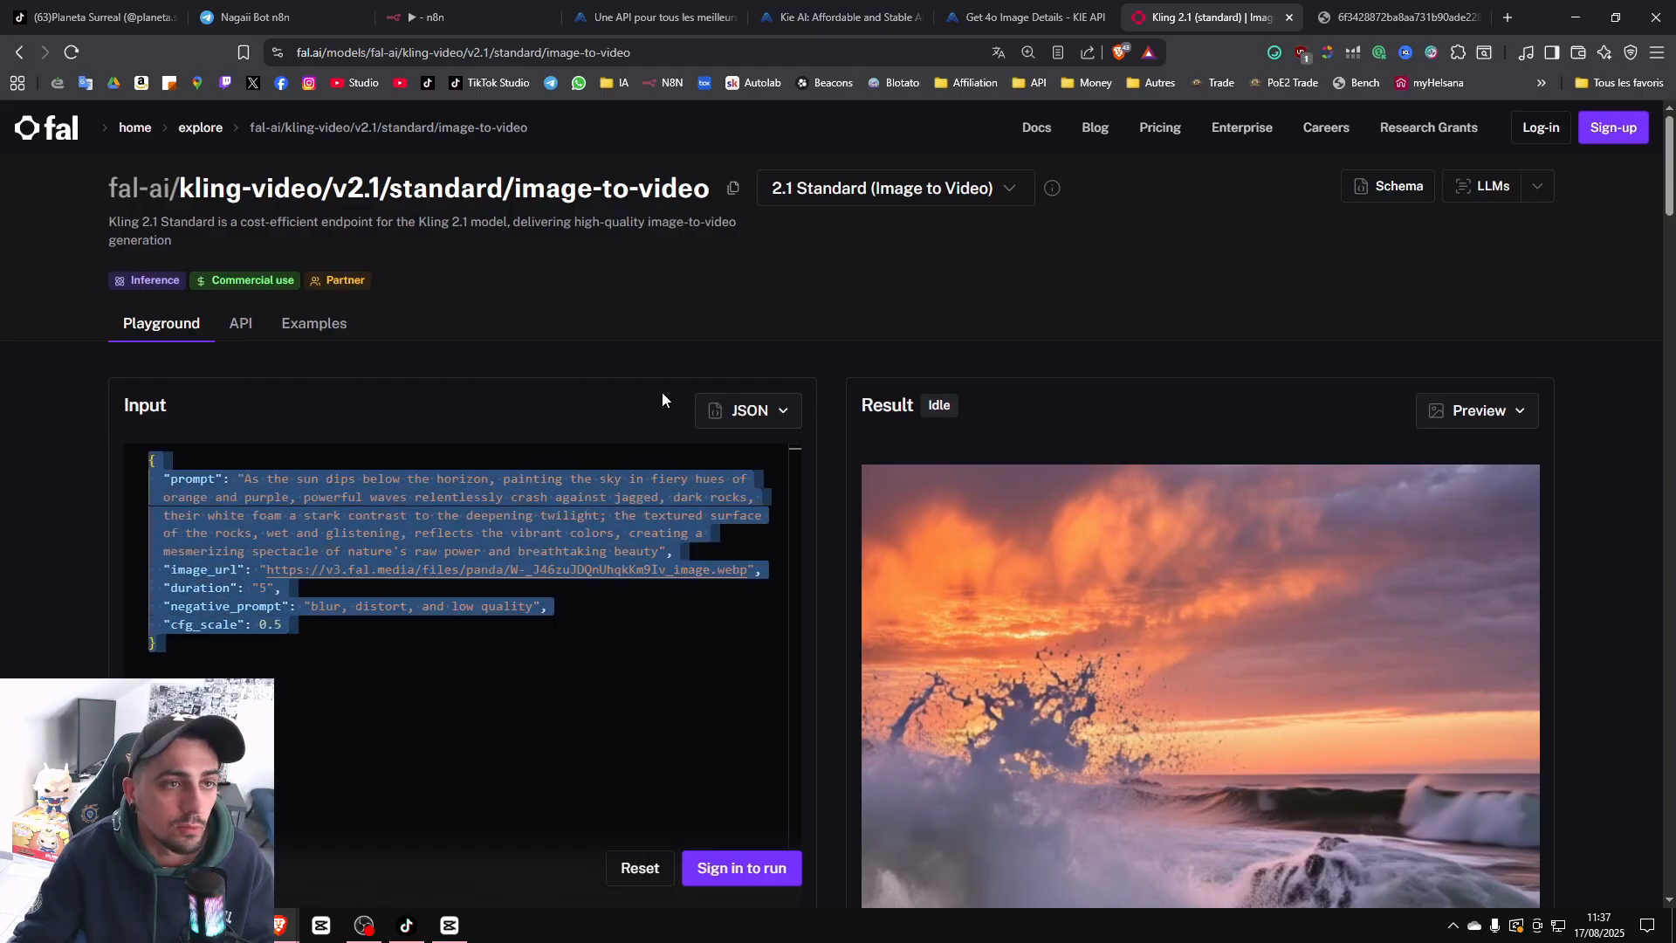
{"action": "left_click", "coordinate": [493, 20]}
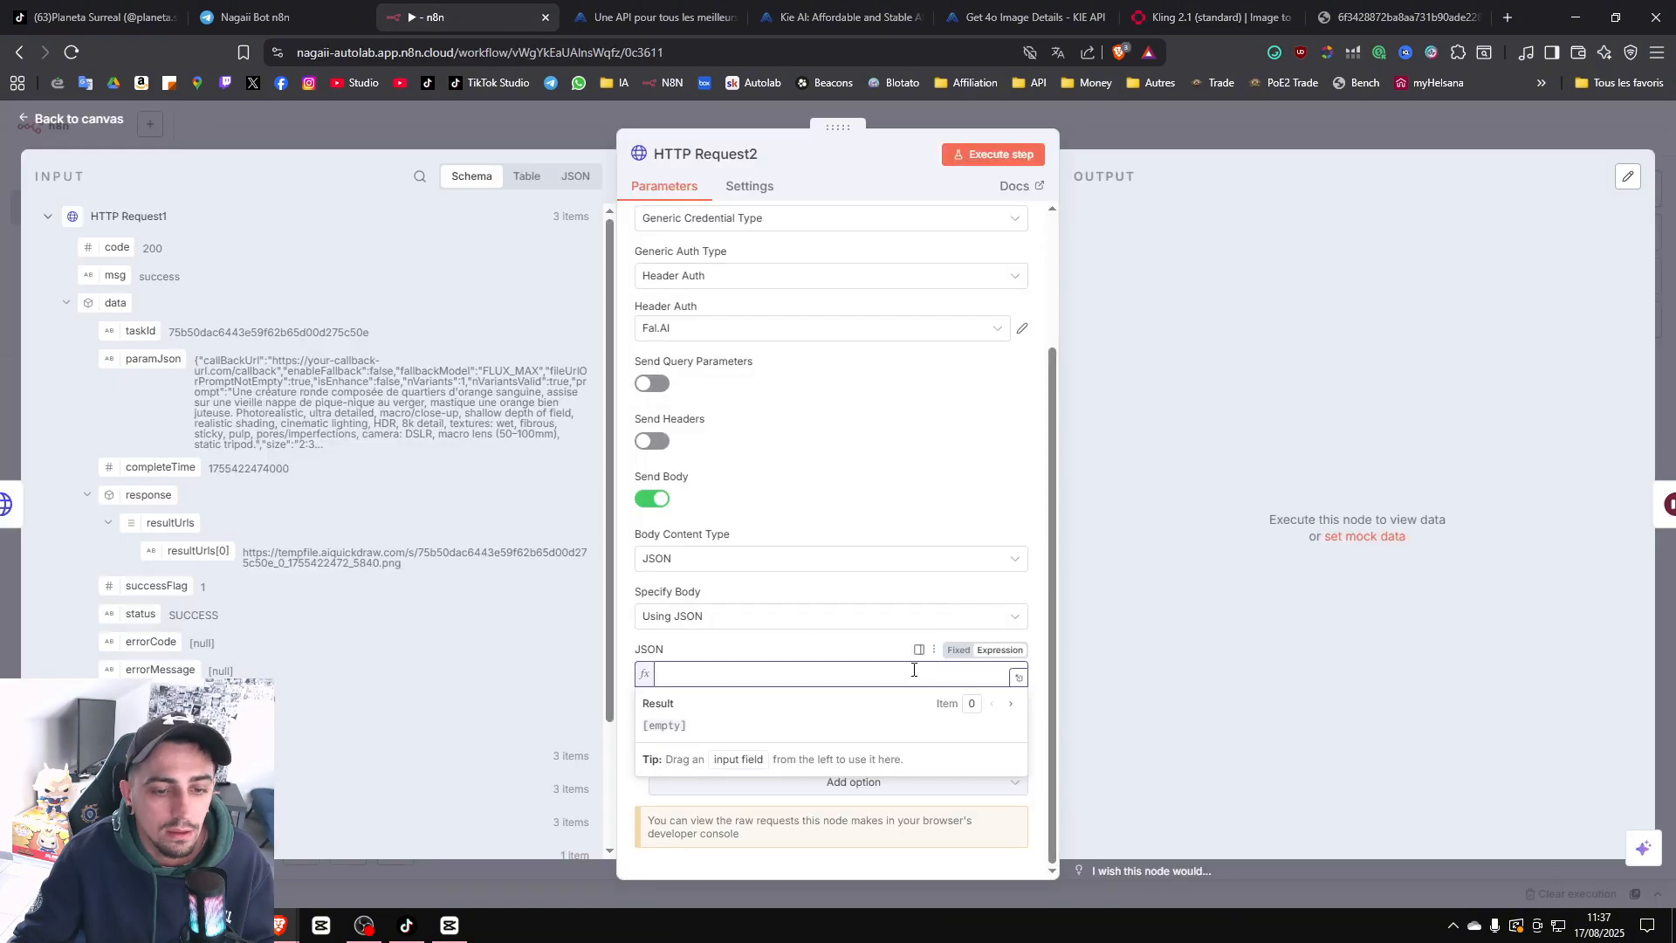
Paste the copied request body into HTTP Request2's JSON field and empty its prompt and image_url values in the expanded expression editor.
{"action": "key", "text": "ctrl+v"}
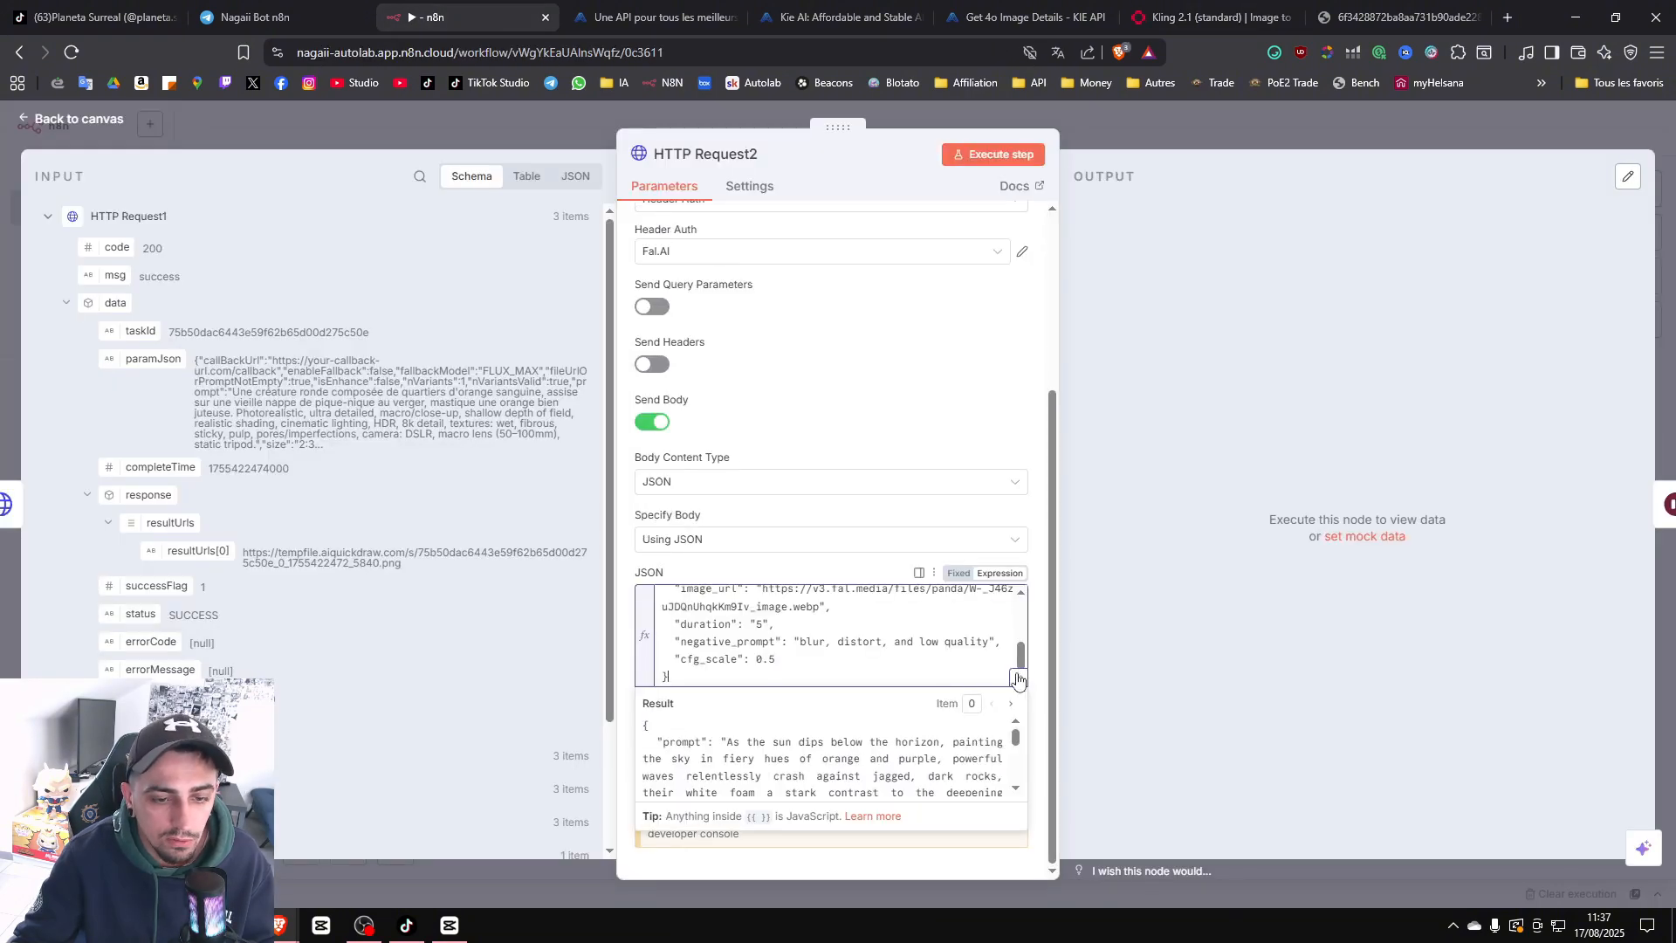
{"action": "left_click", "coordinate": [1018, 680]}
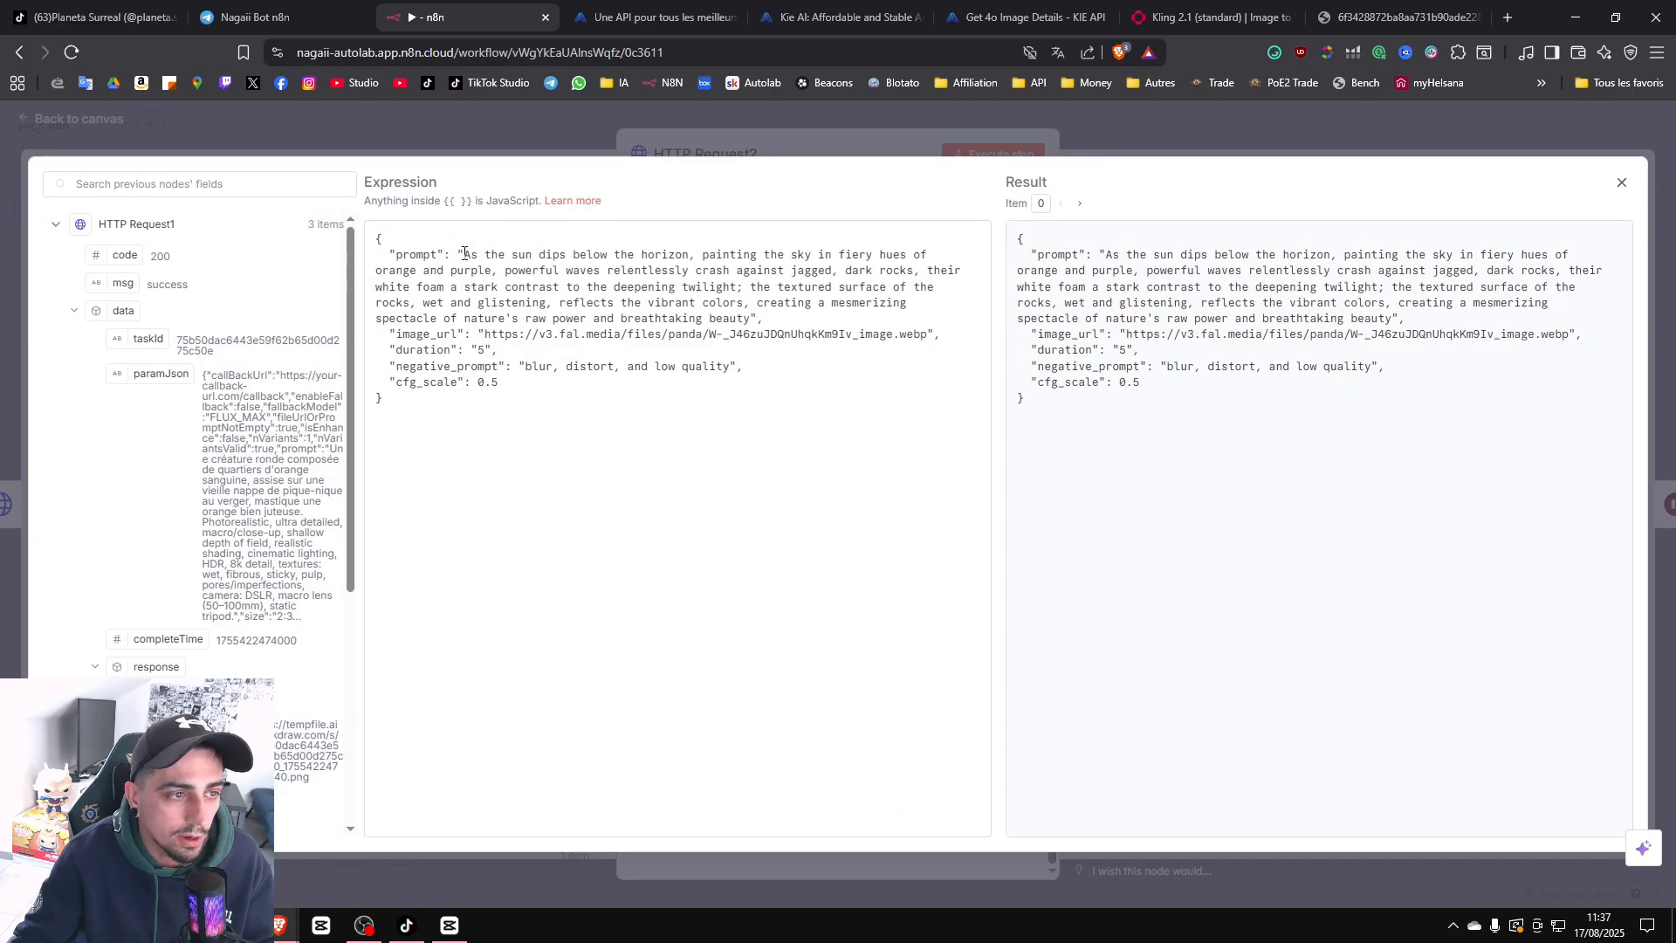
{"action": "left_click_drag", "start_coordinate": [463, 254], "coordinate": [756, 318]}
{"action": "key", "text": "BackSpace"}
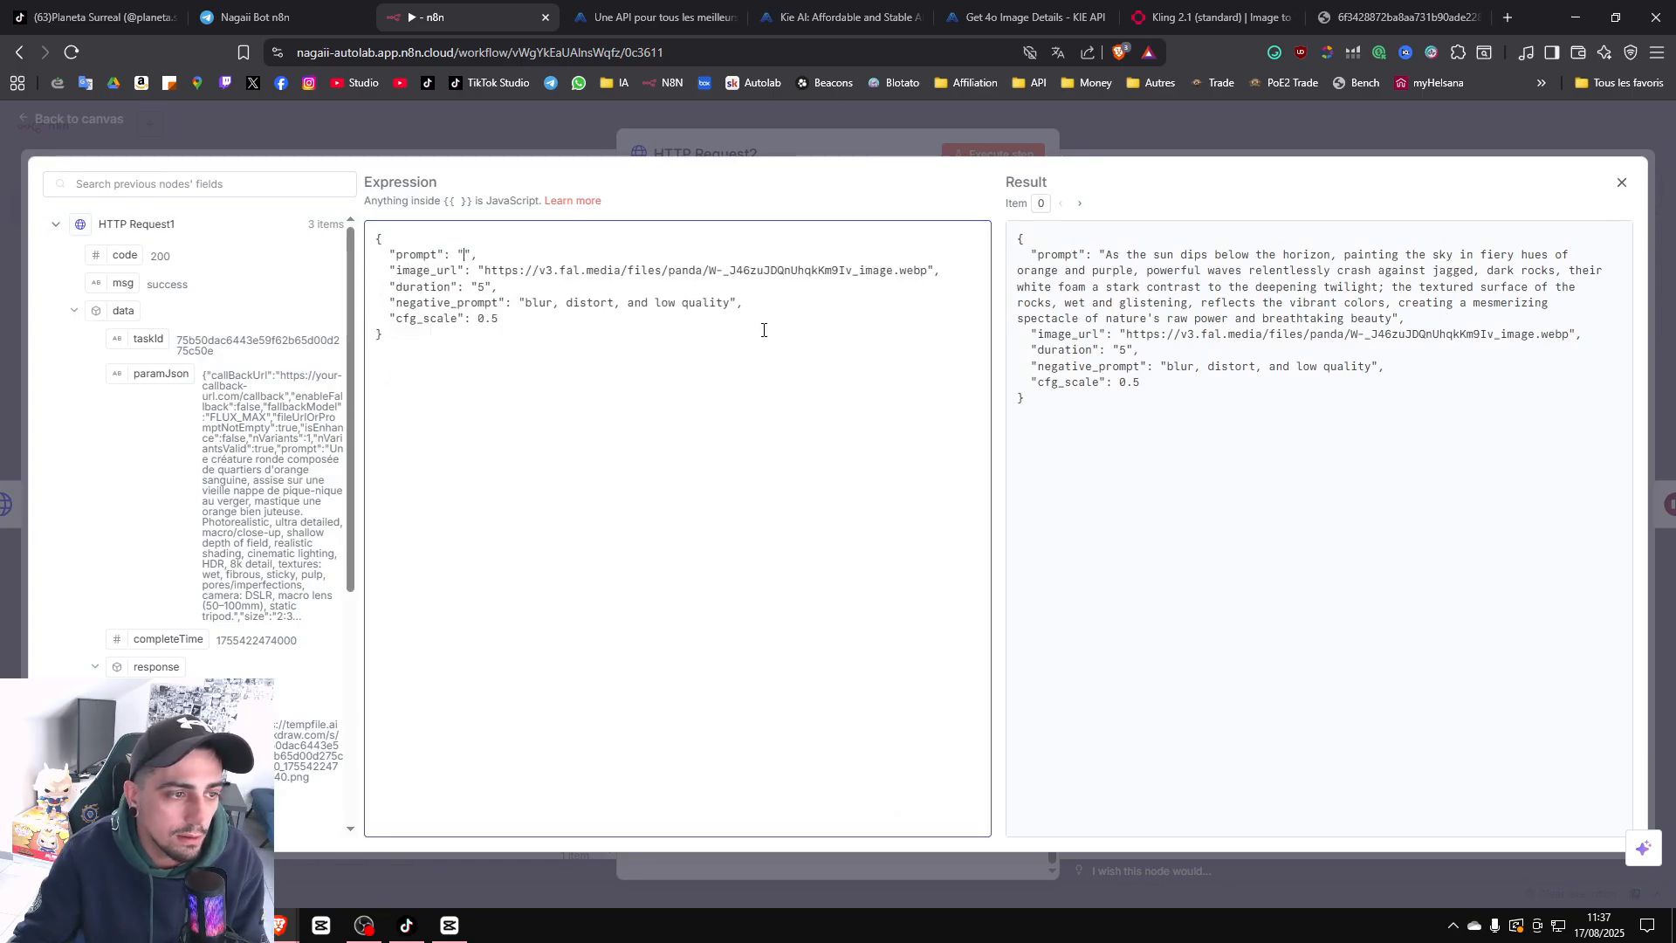
{"action": "left_click_drag", "start_coordinate": [487, 271], "coordinate": [955, 275]}
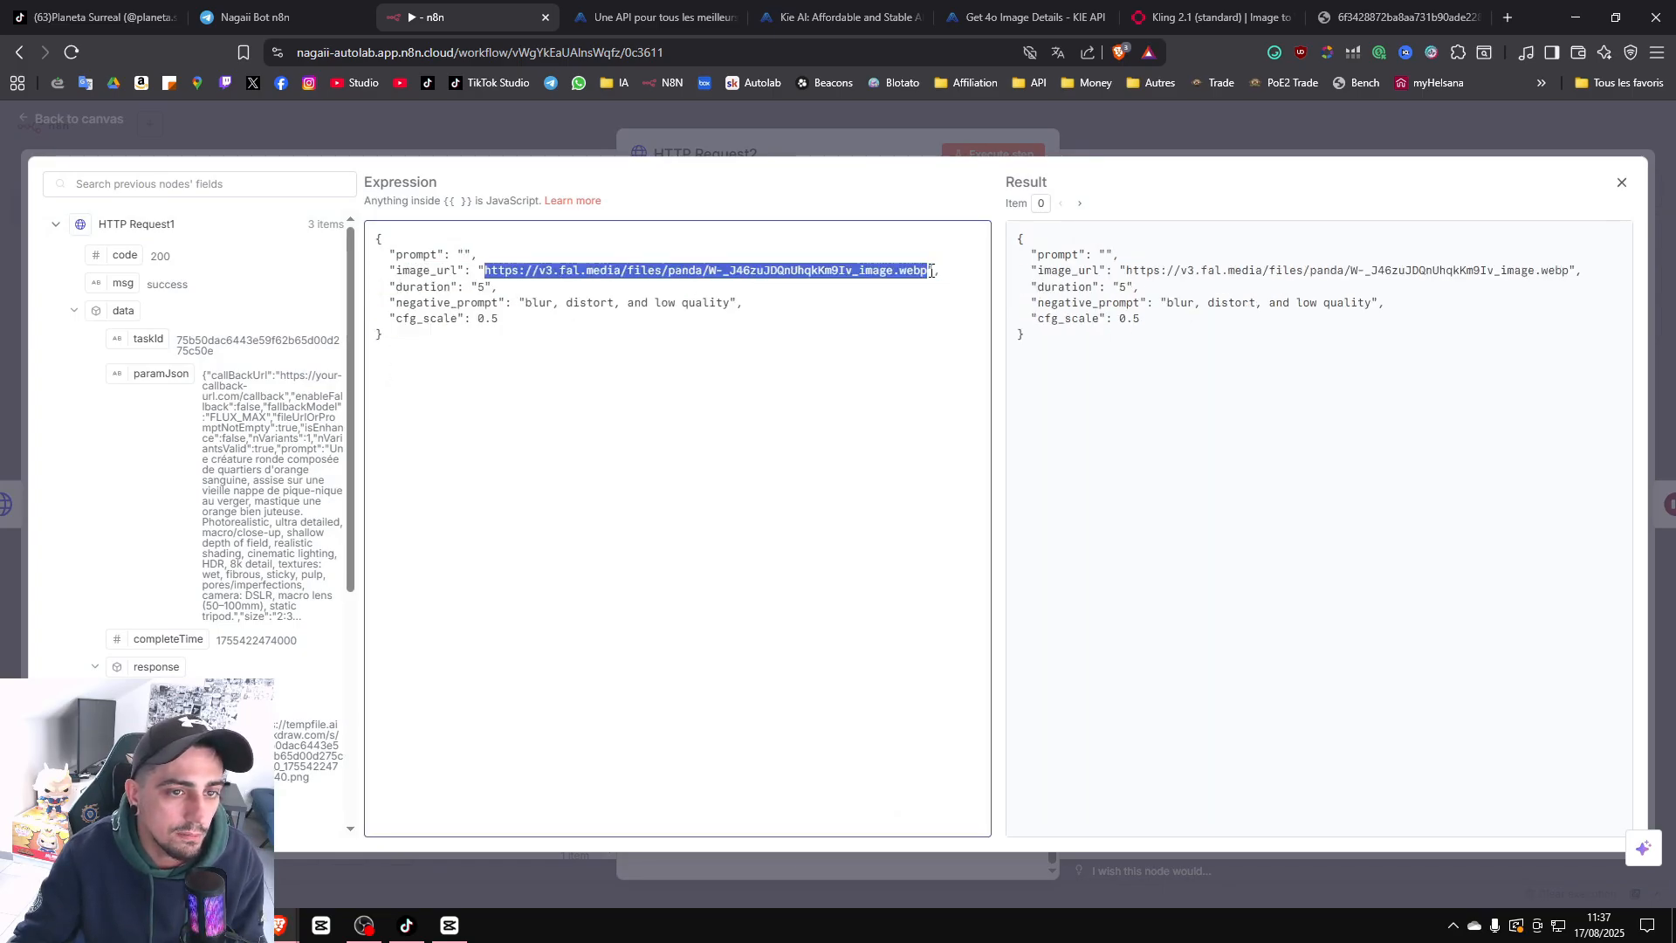
{"action": "key", "text": "BackSpace"}
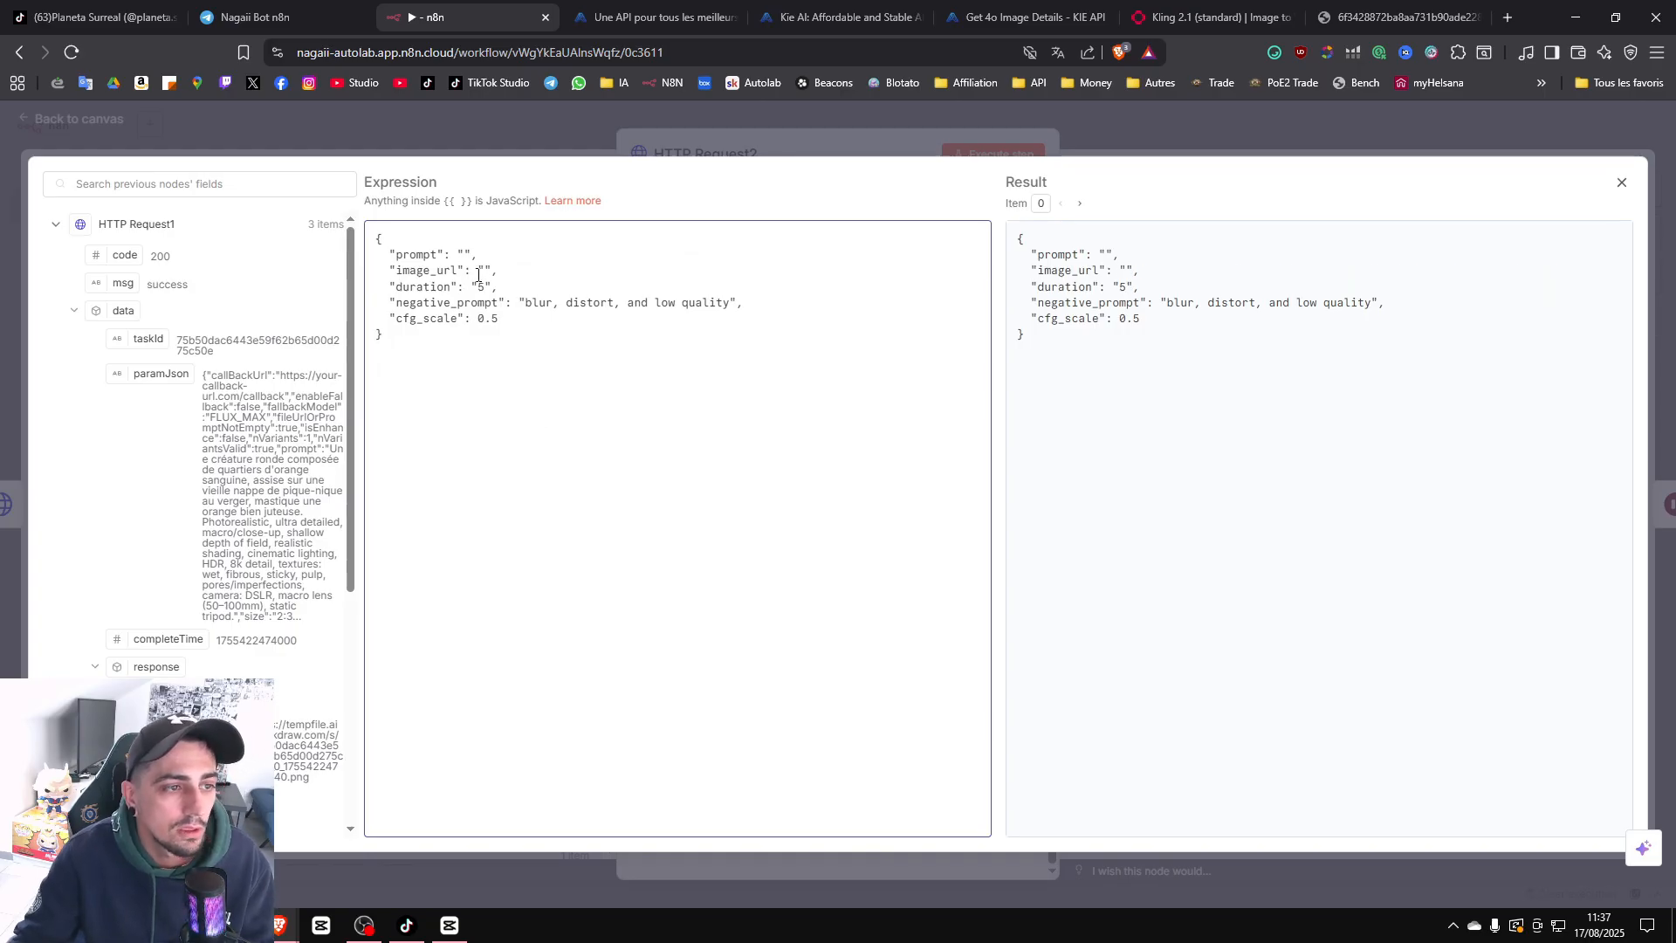
Map the image_url value to the resultUrls[0] field of HTTP Request1.
{"action": "scroll", "coordinate": [215, 667], "scroll_direction": "down", "scroll_amount": 1}
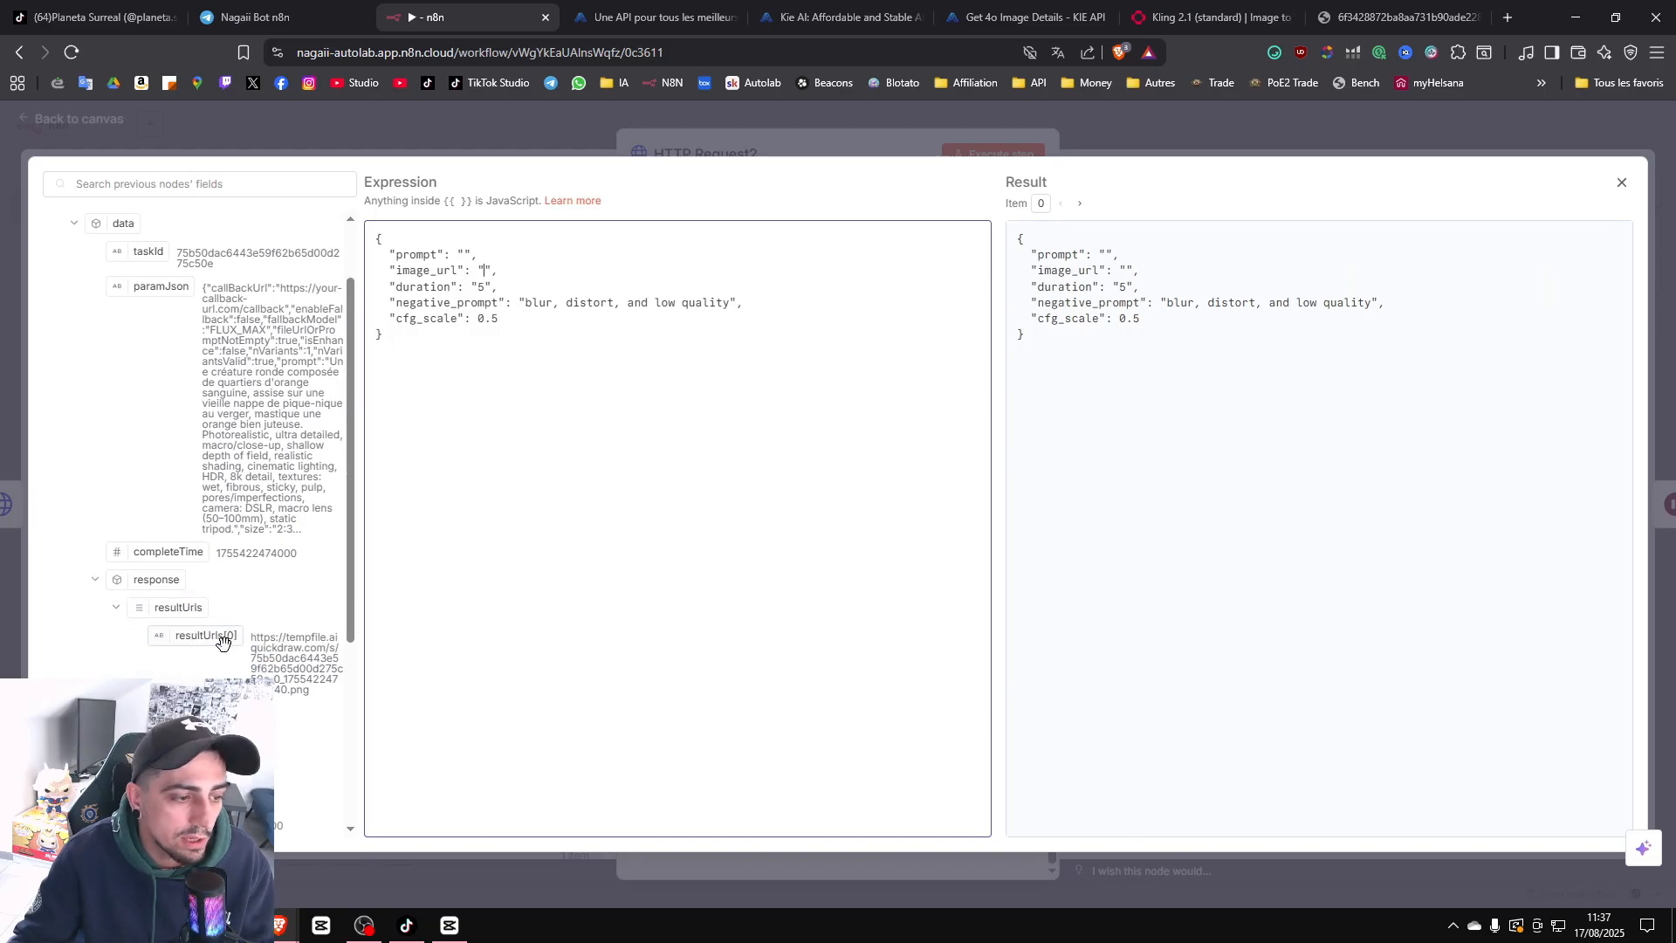
{"action": "left_click_drag", "start_coordinate": [208, 642], "coordinate": [486, 271]}
{"action": "left_click", "coordinate": [630, 334]}
Map the prompt value to the Split Out node's output.video_prompts field and close the expression editor.
{"action": "scroll", "coordinate": [176, 510], "scroll_direction": "up", "scroll_amount": 5}
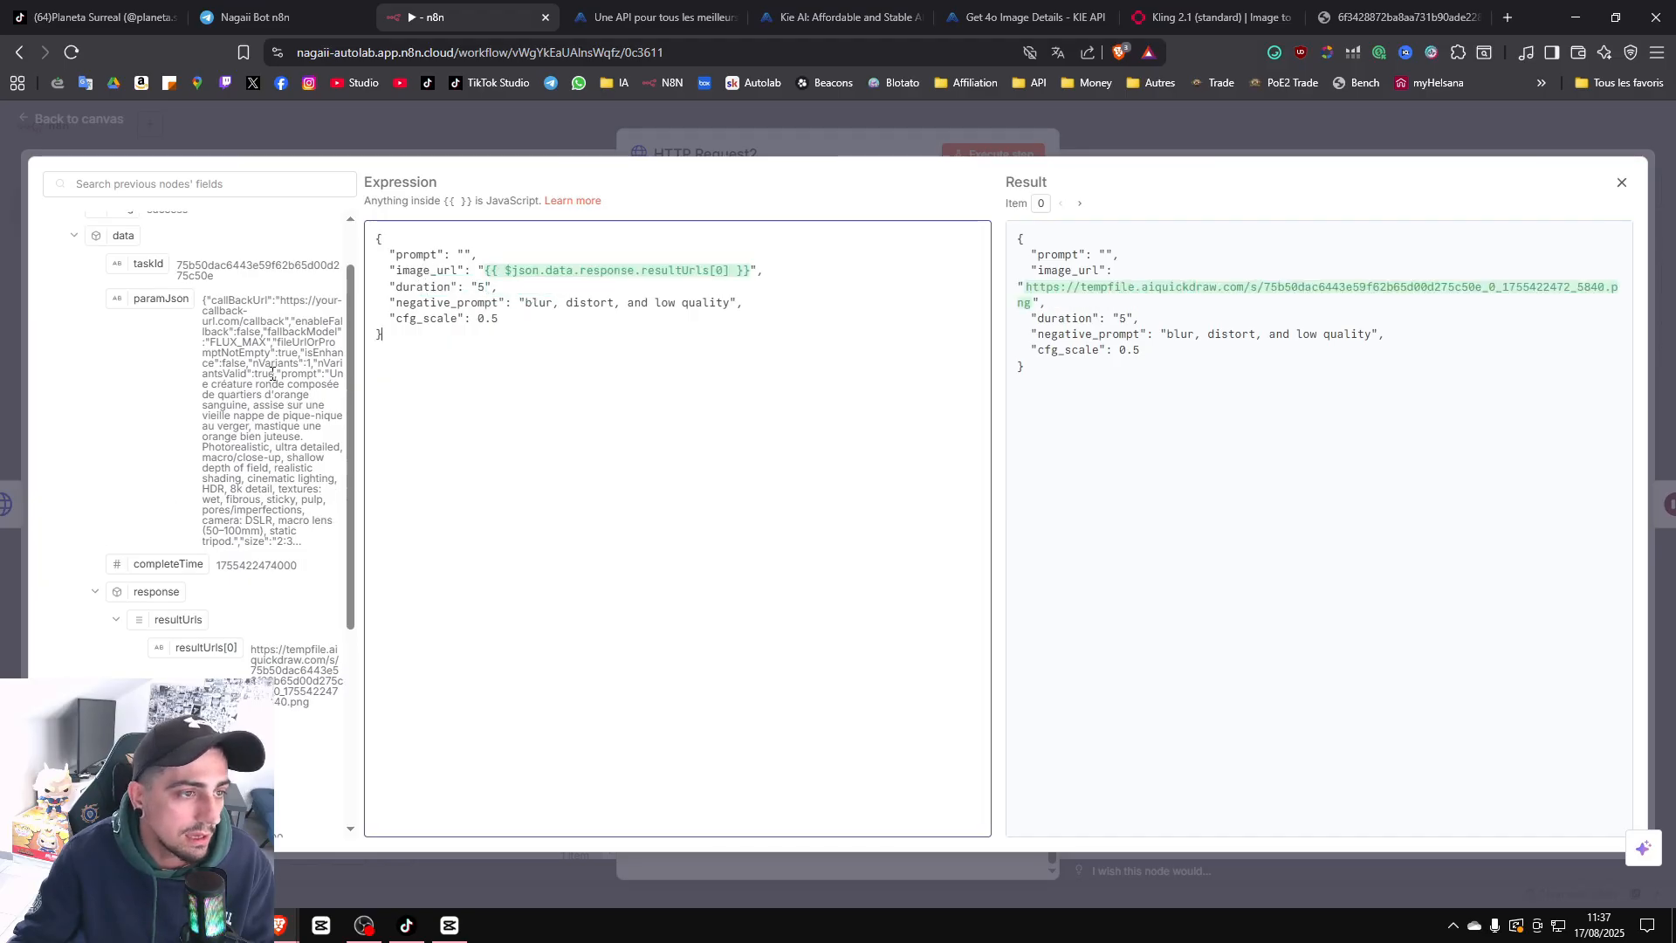
{"action": "left_click", "coordinate": [55, 224]}
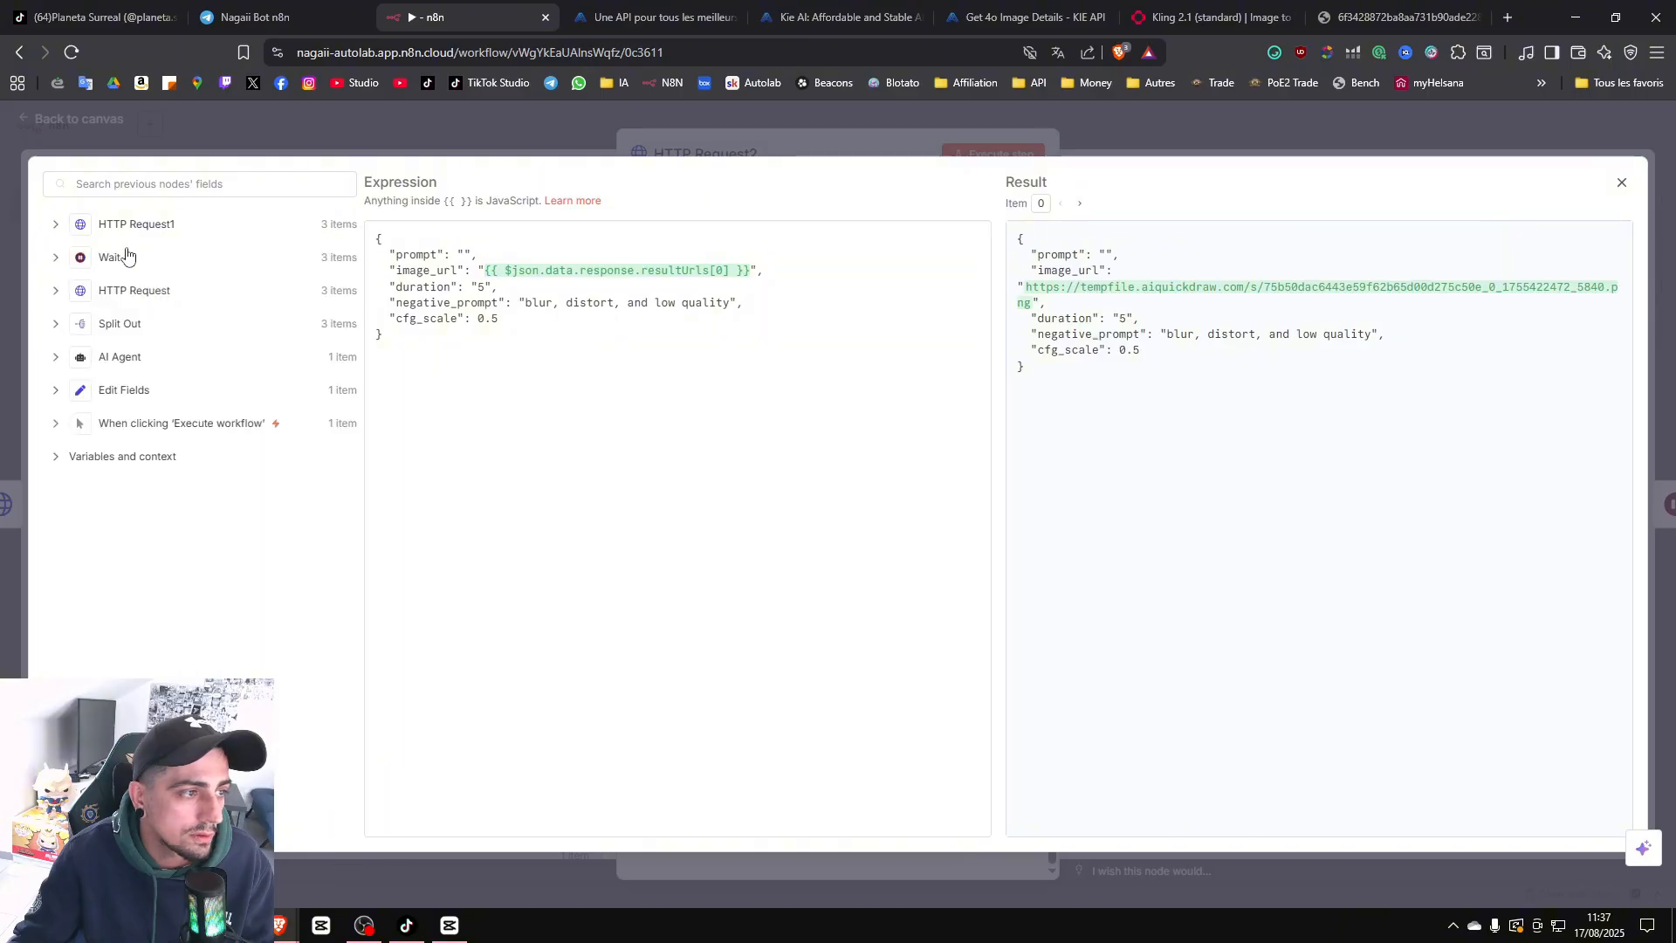
{"action": "left_click", "coordinate": [55, 324]}
{"action": "left_click_drag", "start_coordinate": [158, 568], "coordinate": [465, 254]}
{"action": "left_click", "coordinate": [658, 390]}
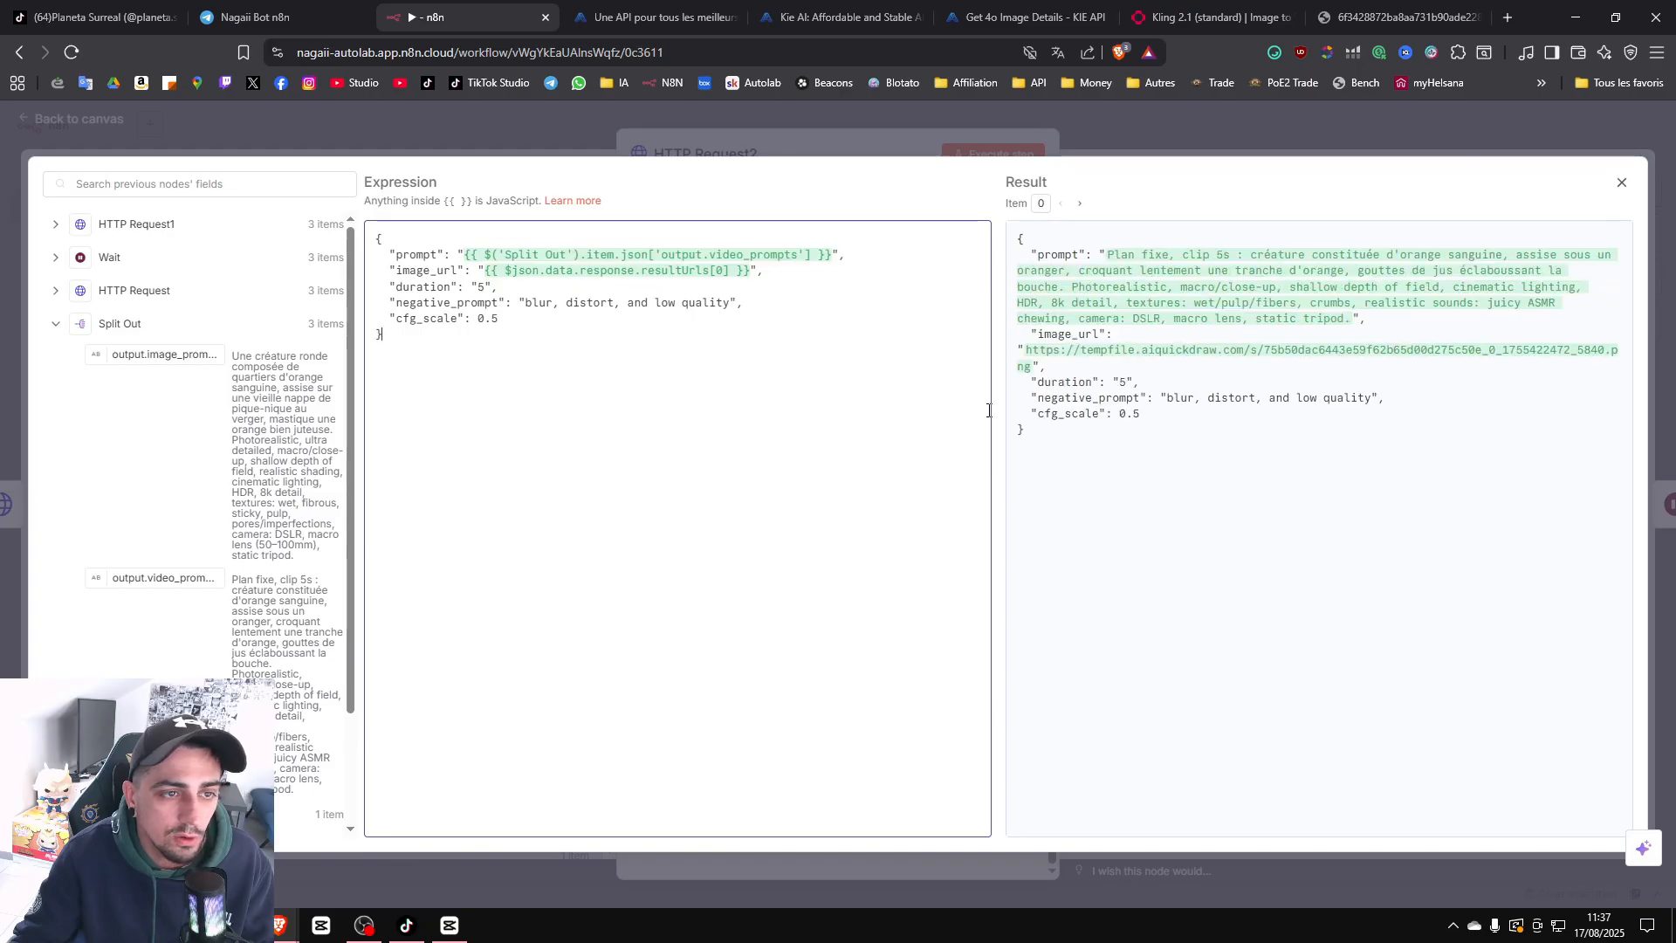
{"action": "left_click", "coordinate": [1180, 154]}
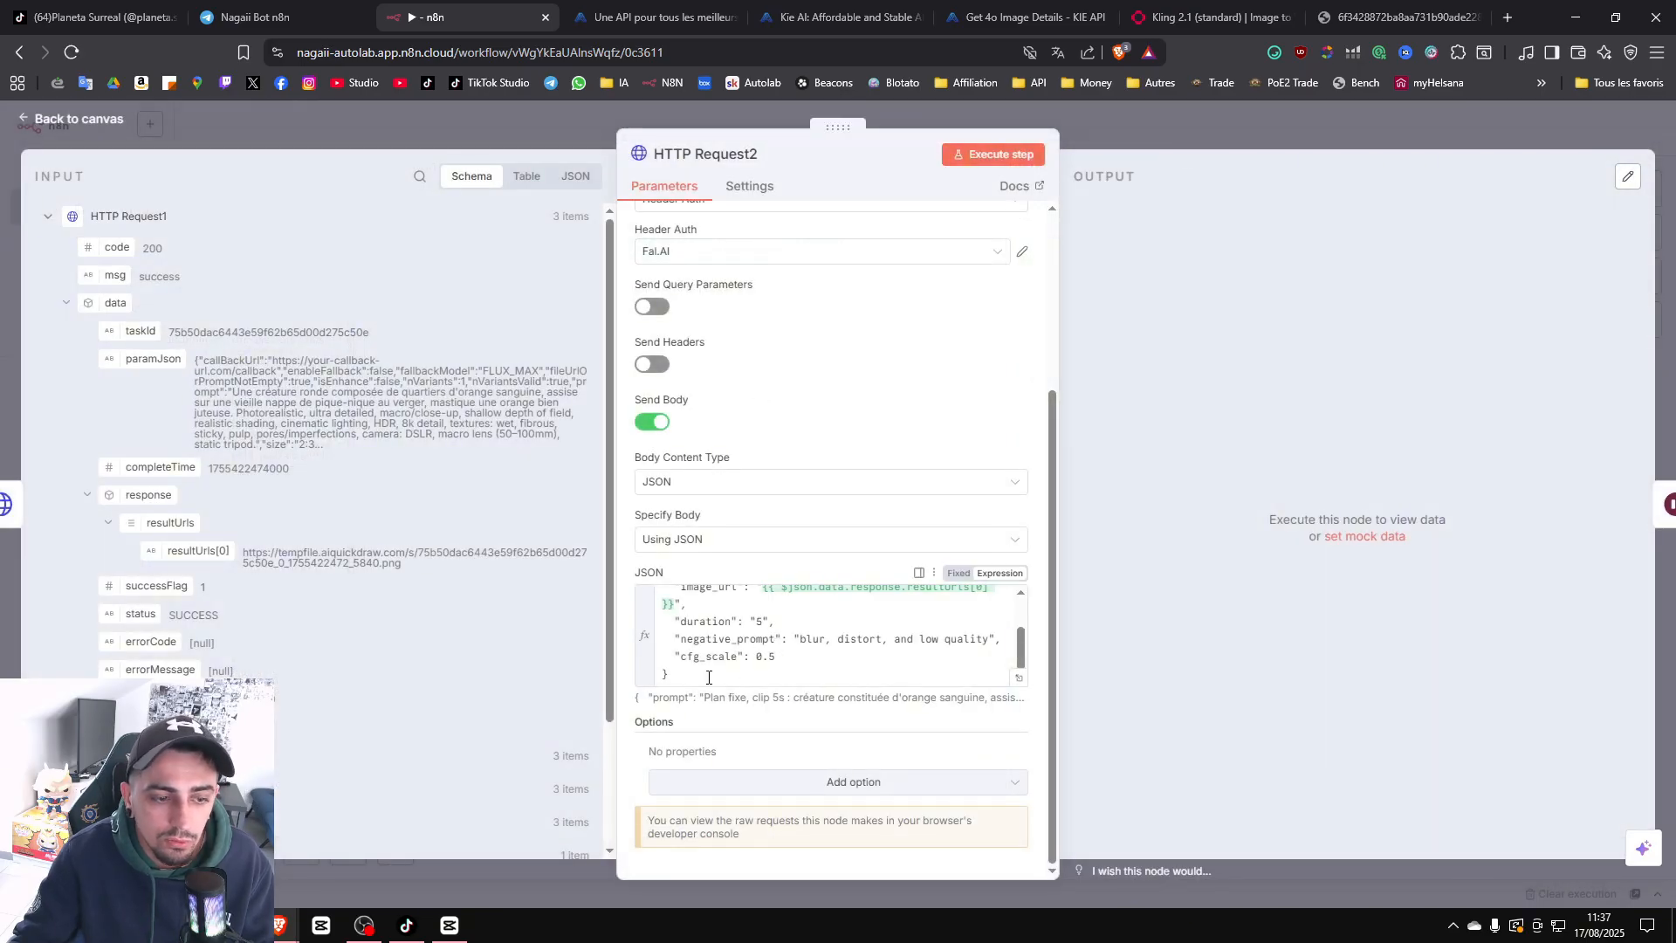
Execute the HTTP Request2 node to submit the video requests, and run the Wait1 node that follows it.
{"action": "scroll", "coordinate": [709, 678], "scroll_direction": "up", "scroll_amount": 5}
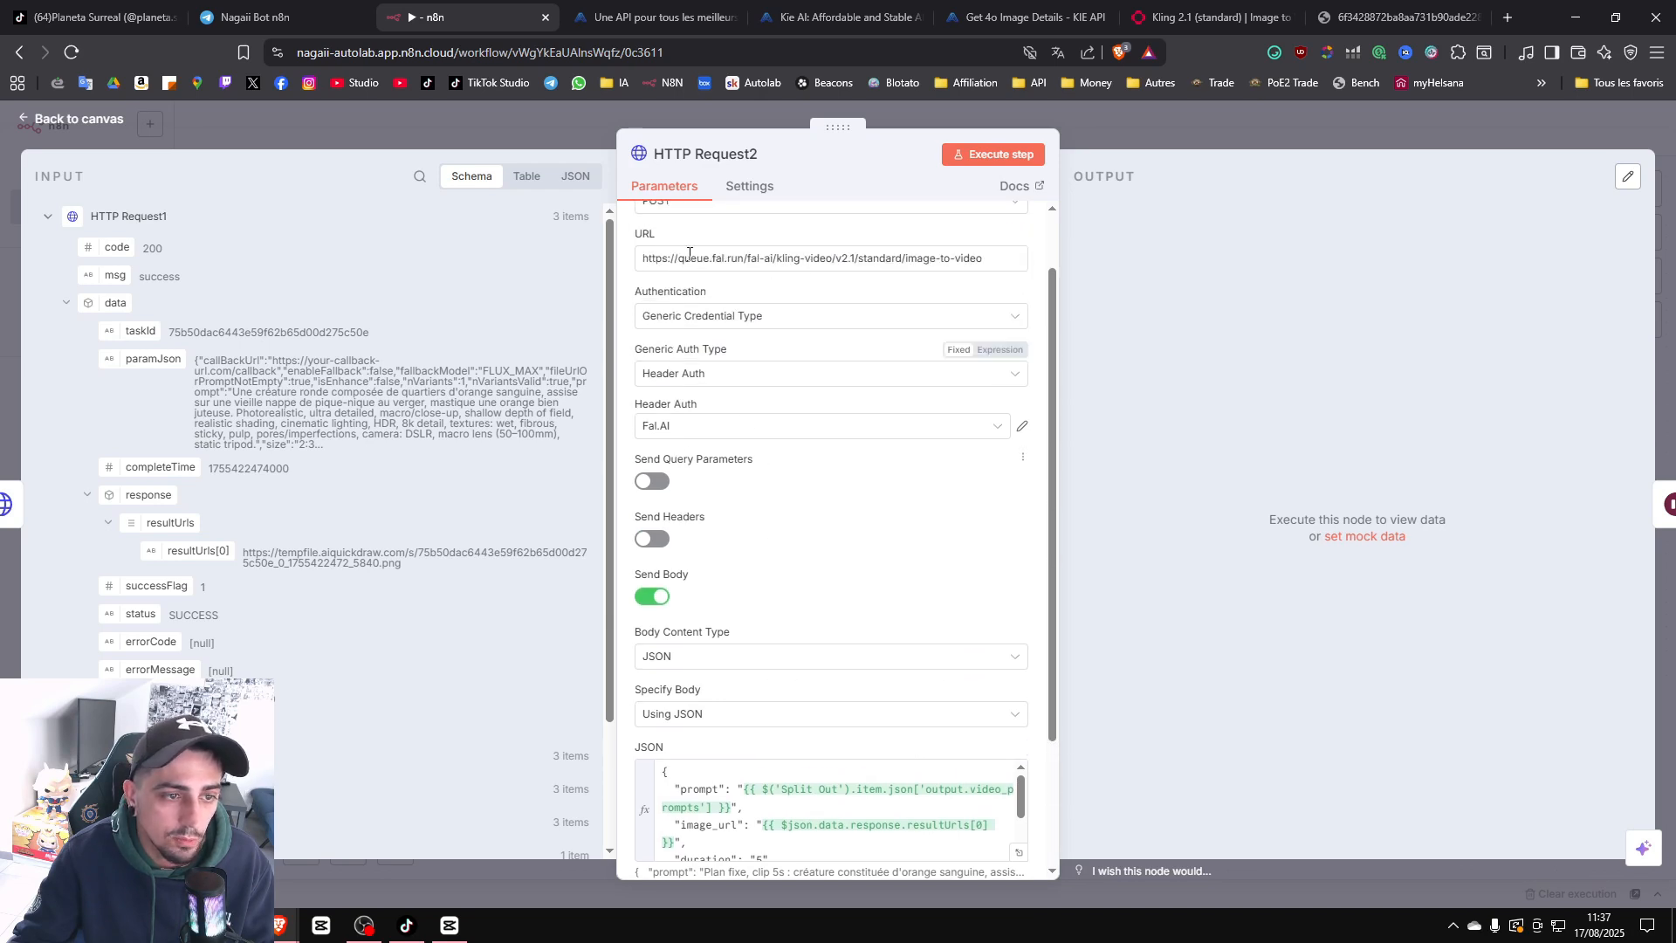
{"action": "scroll", "coordinate": [689, 254], "scroll_direction": "up", "scroll_amount": 2}
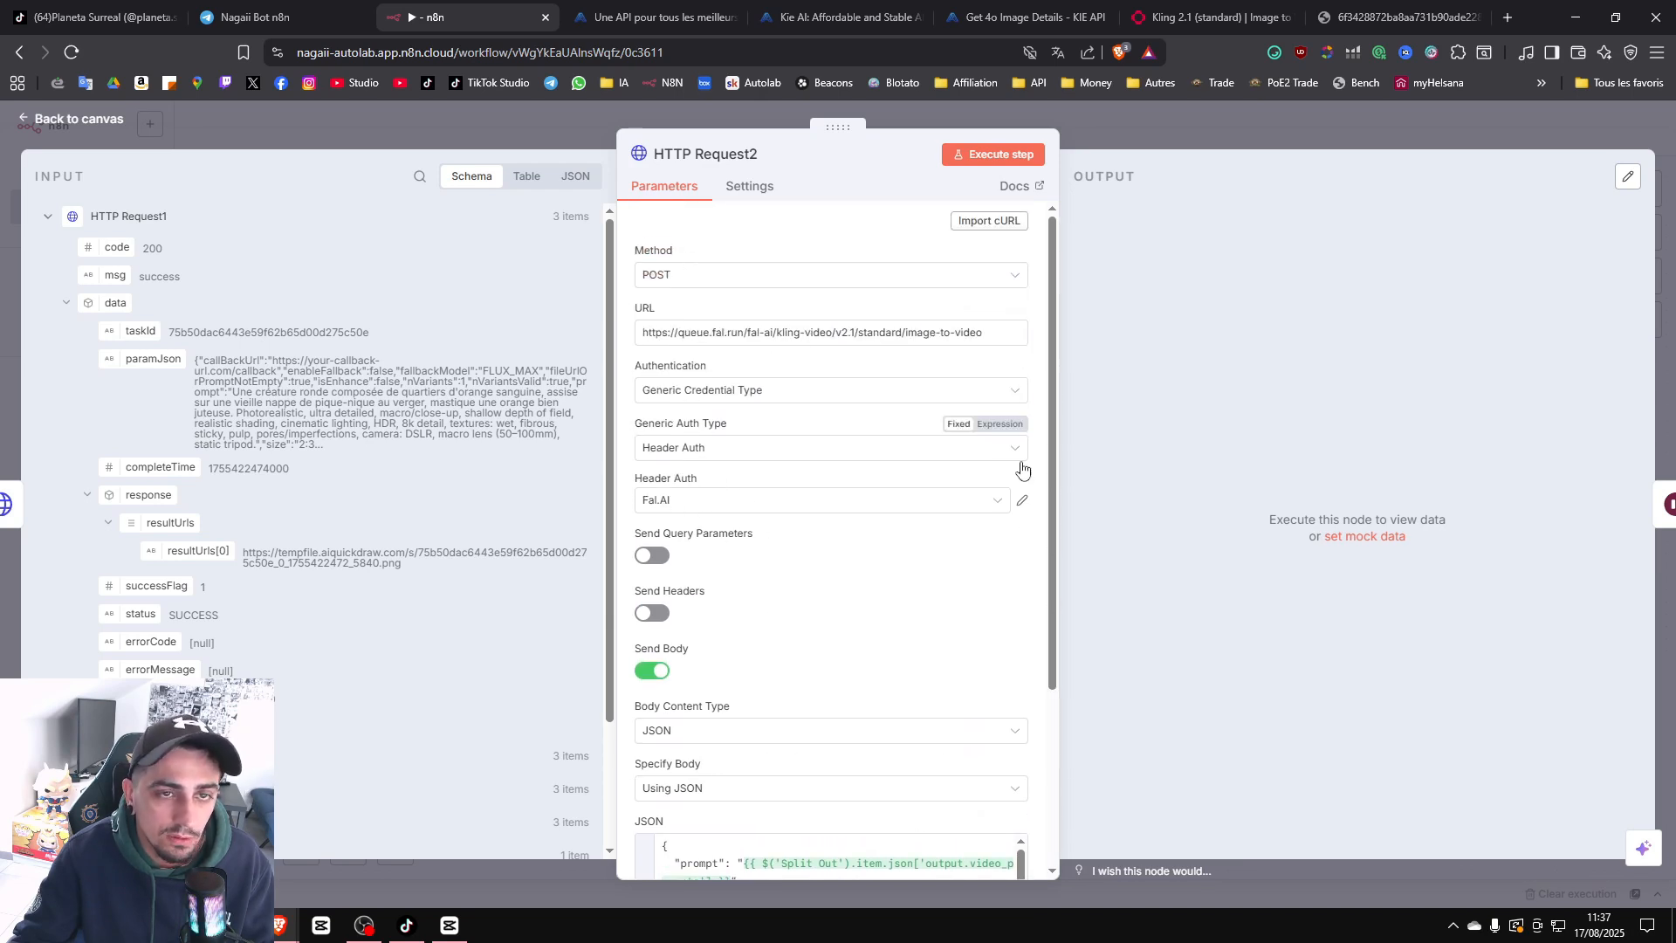
{"action": "left_click", "coordinate": [994, 155]}
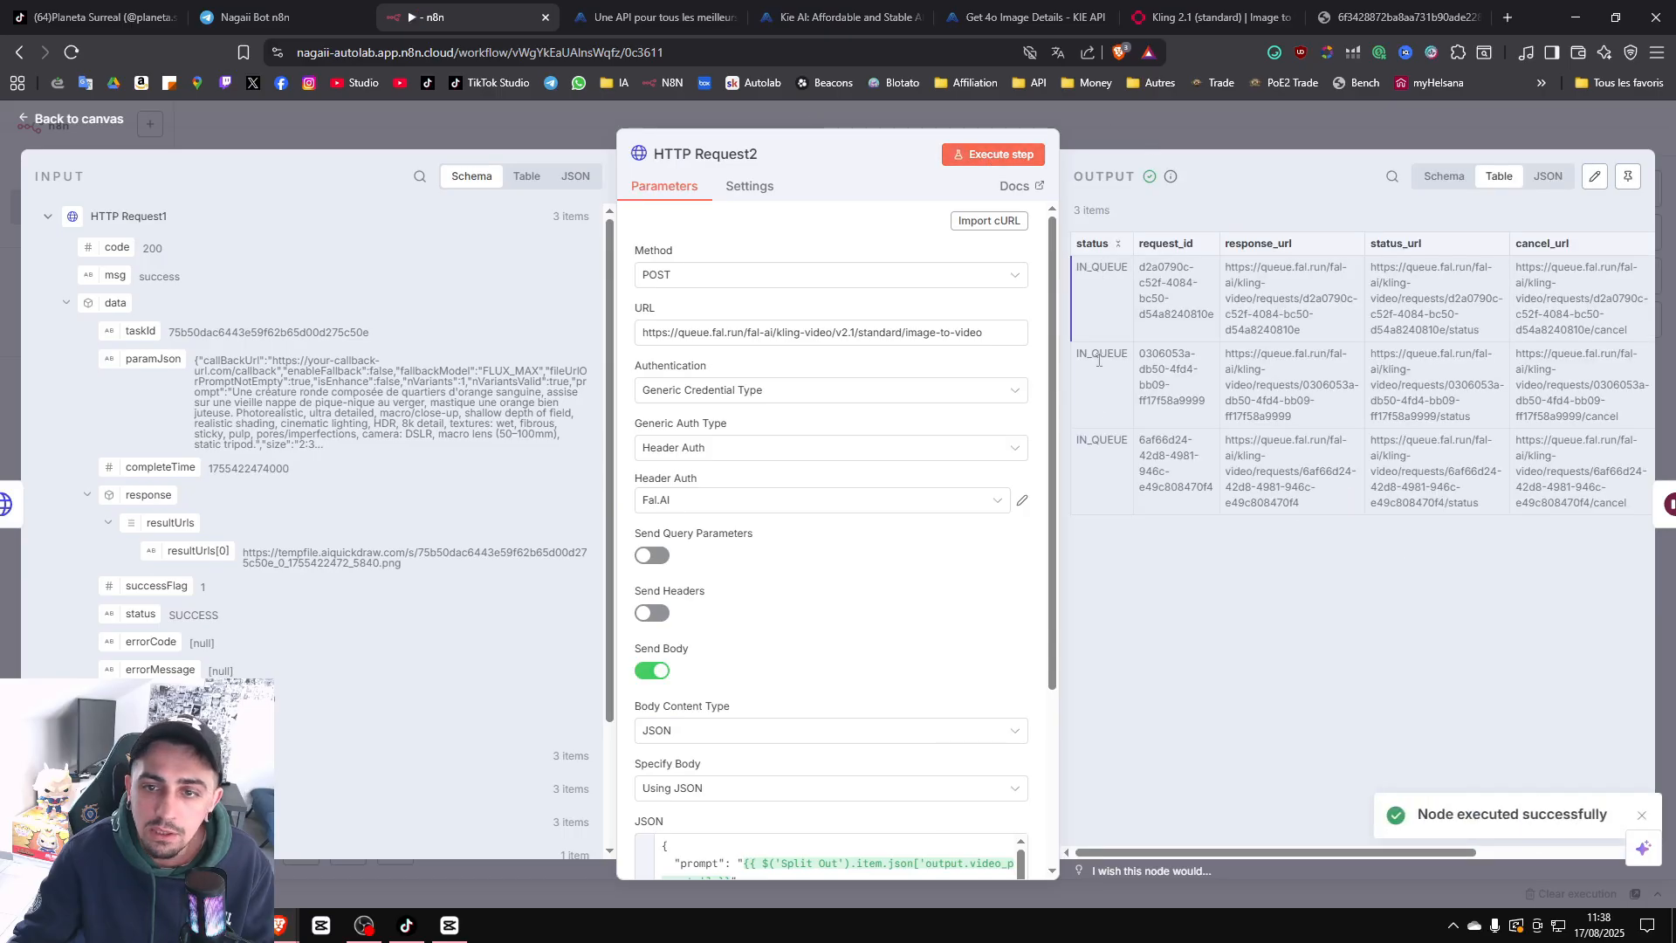
{"action": "key", "text": "Escape"}
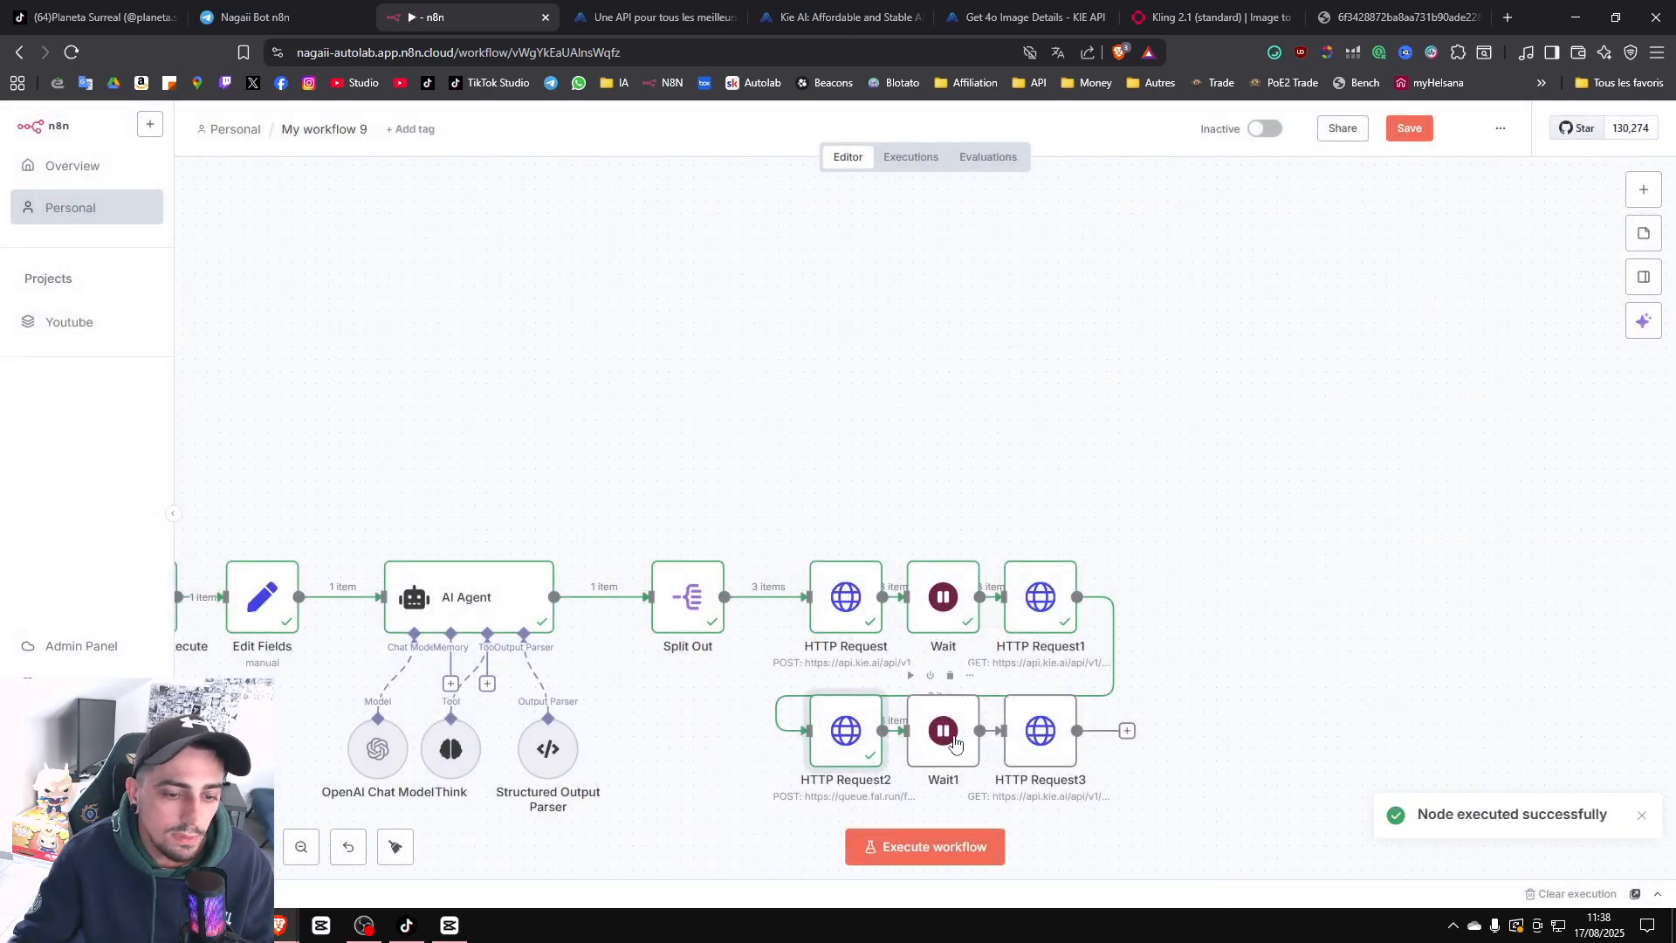
{"action": "double_click", "coordinate": [954, 743]}
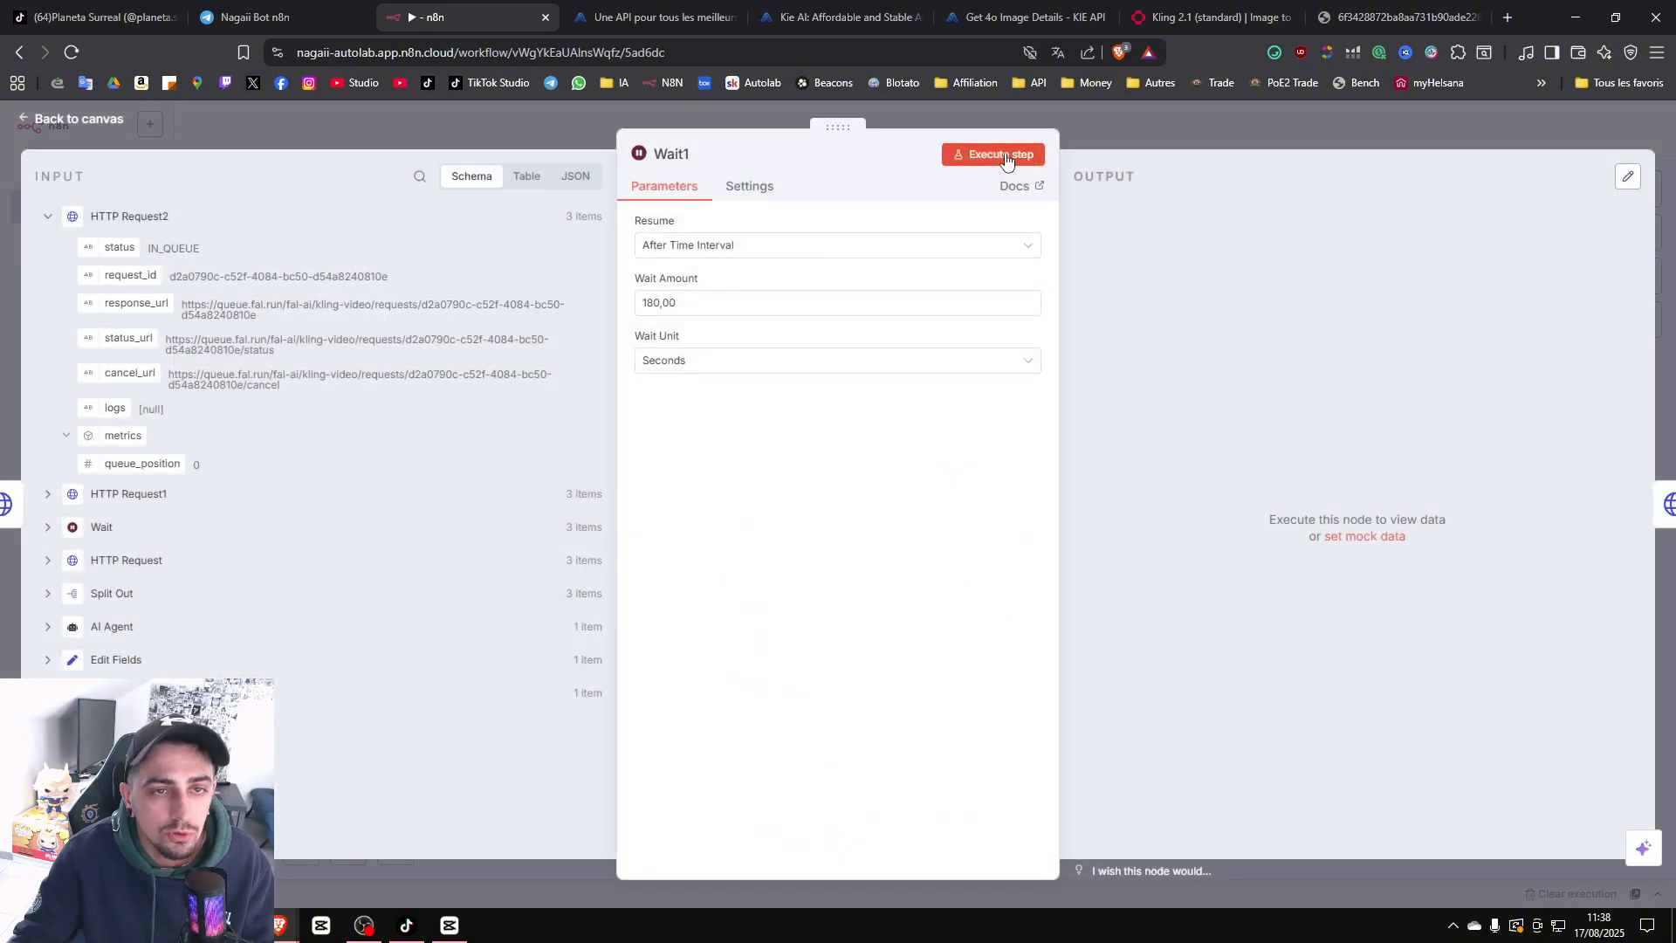
{"action": "left_click", "coordinate": [1006, 160]}
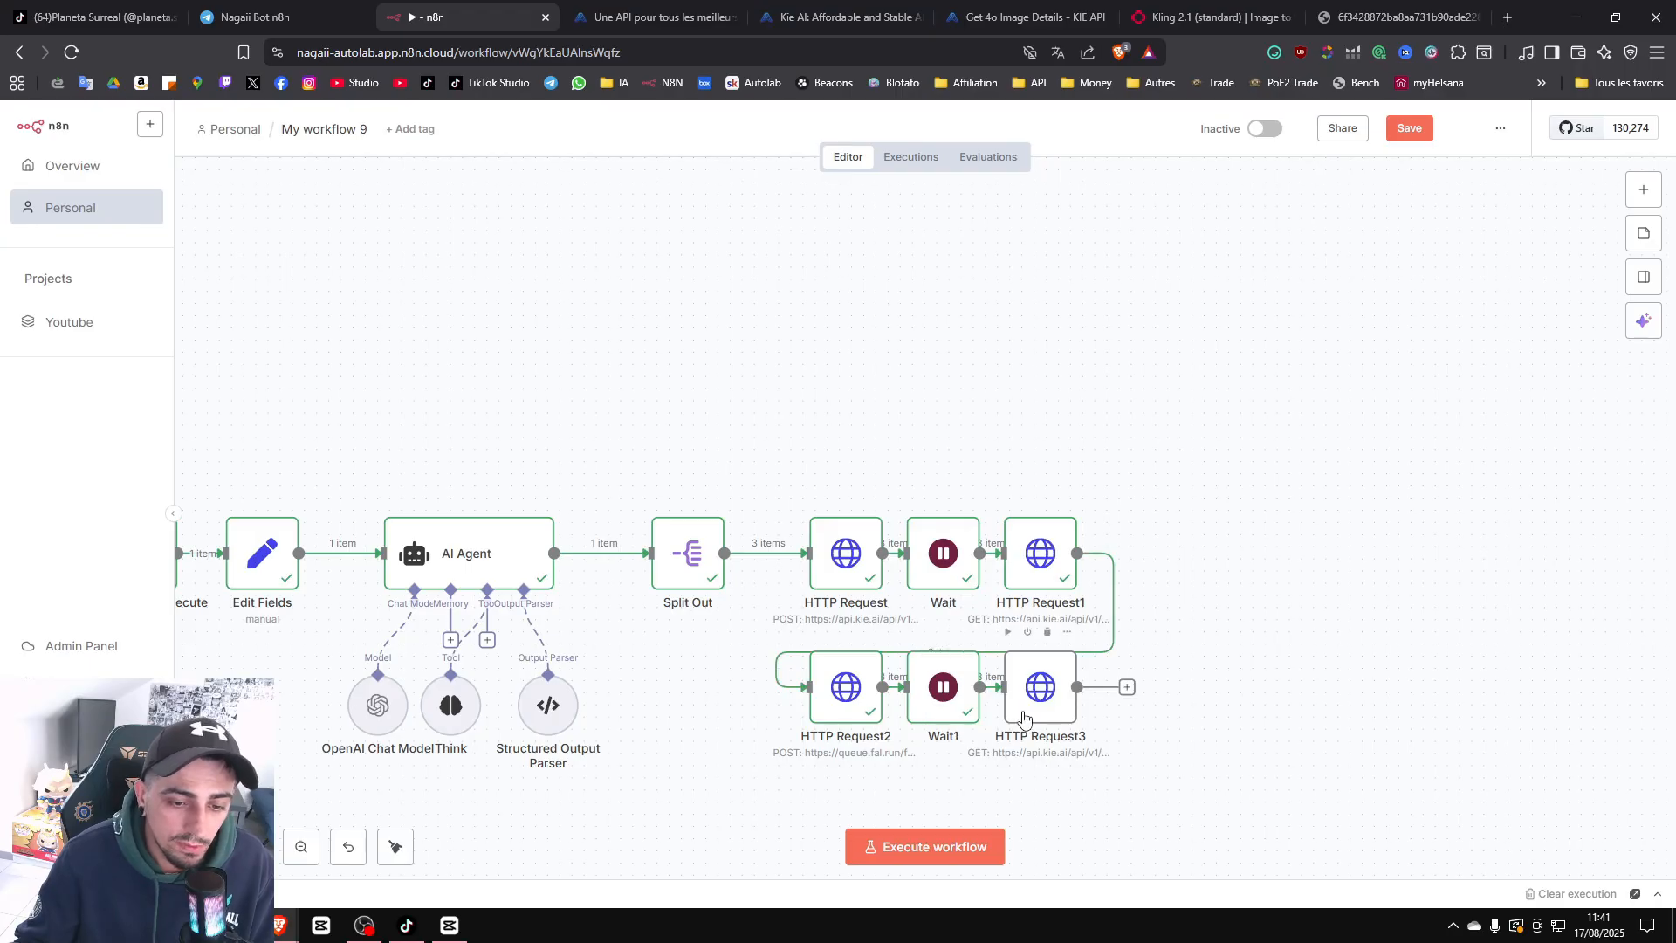
In HTTP Request3, turn off the query parameters and select the Fal.AI header auth credential.
{"action": "double_click", "coordinate": [1052, 716]}
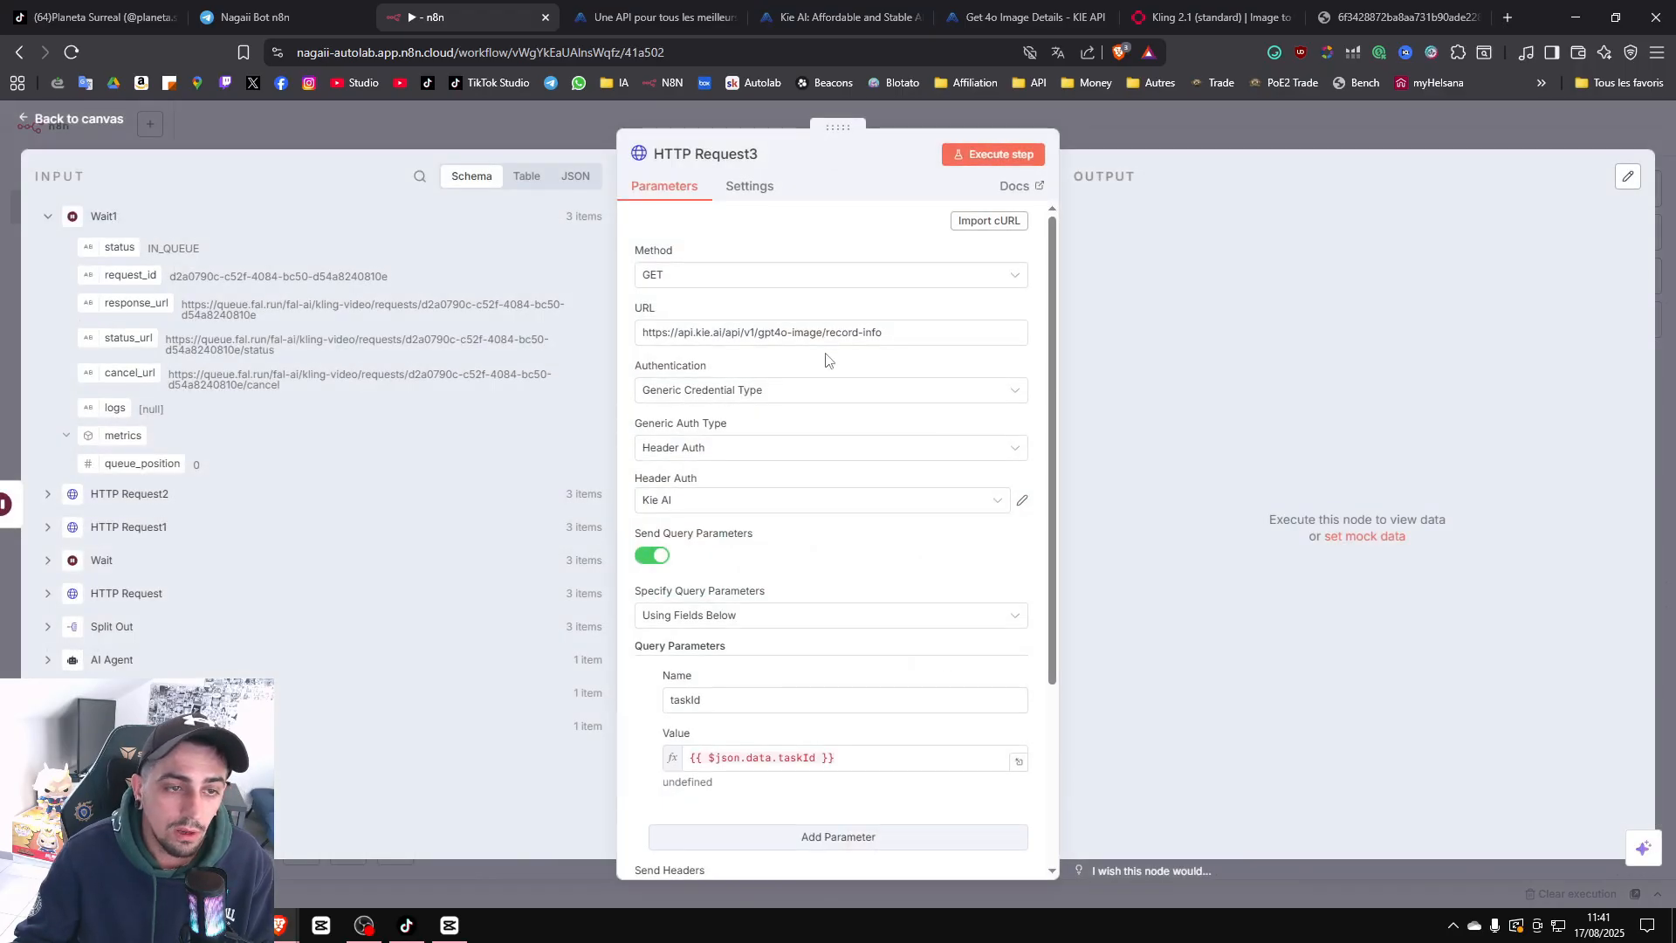
{"action": "left_click", "coordinate": [650, 564]}
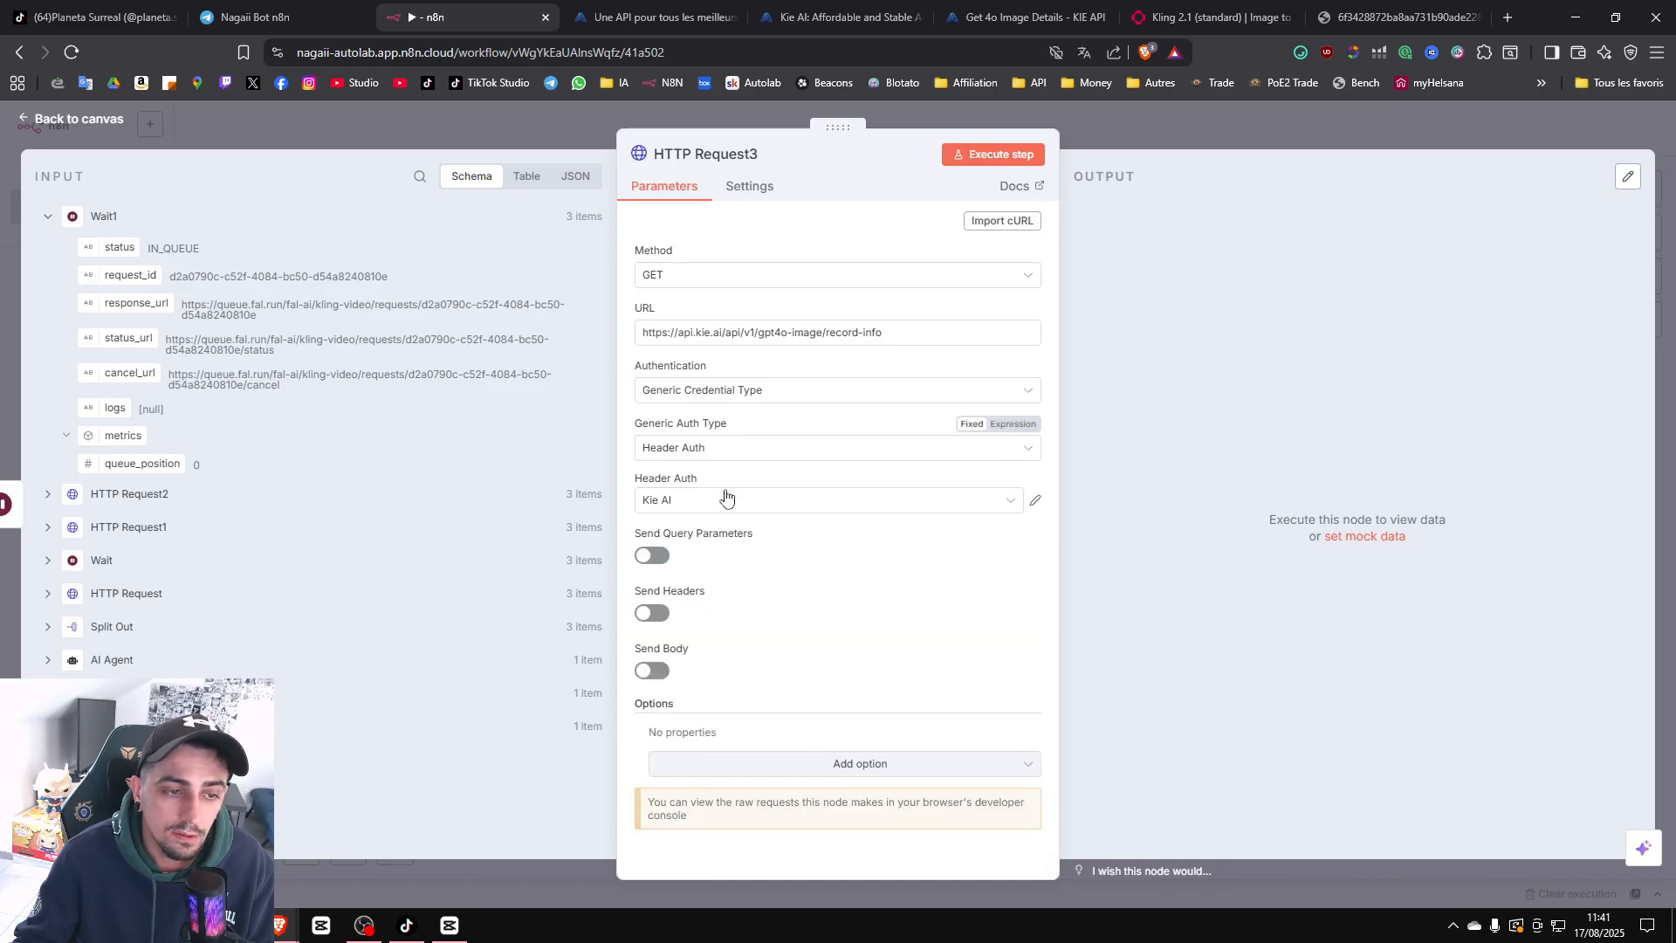
{"action": "left_click", "coordinate": [735, 499]}
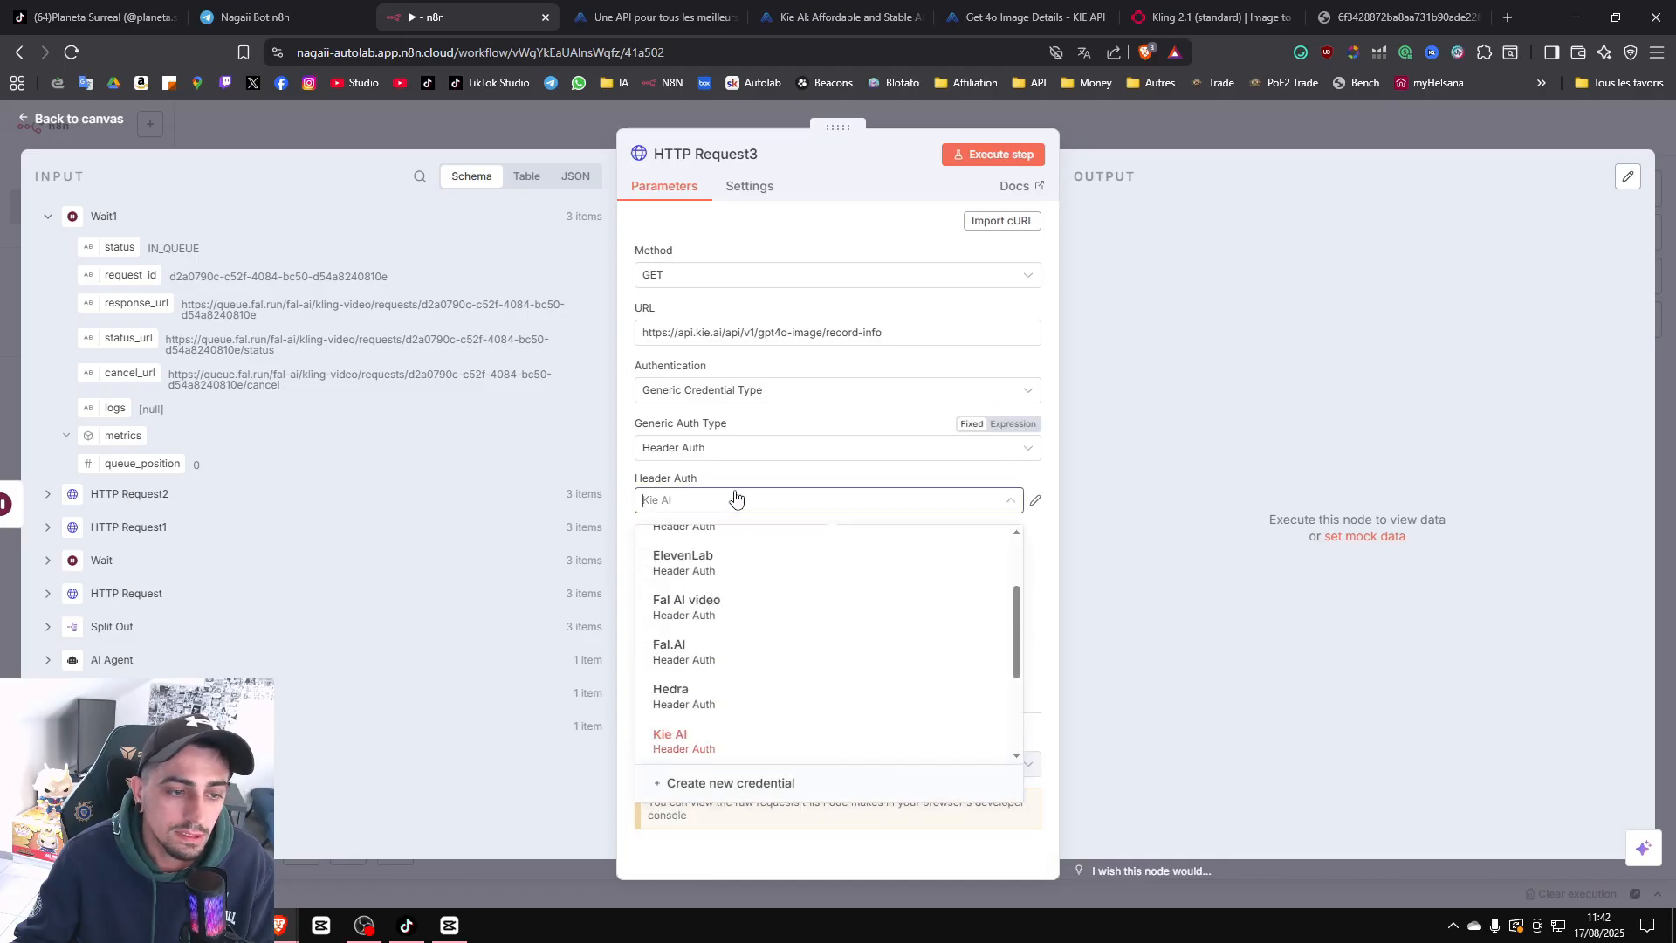
{"action": "left_click", "coordinate": [735, 651]}
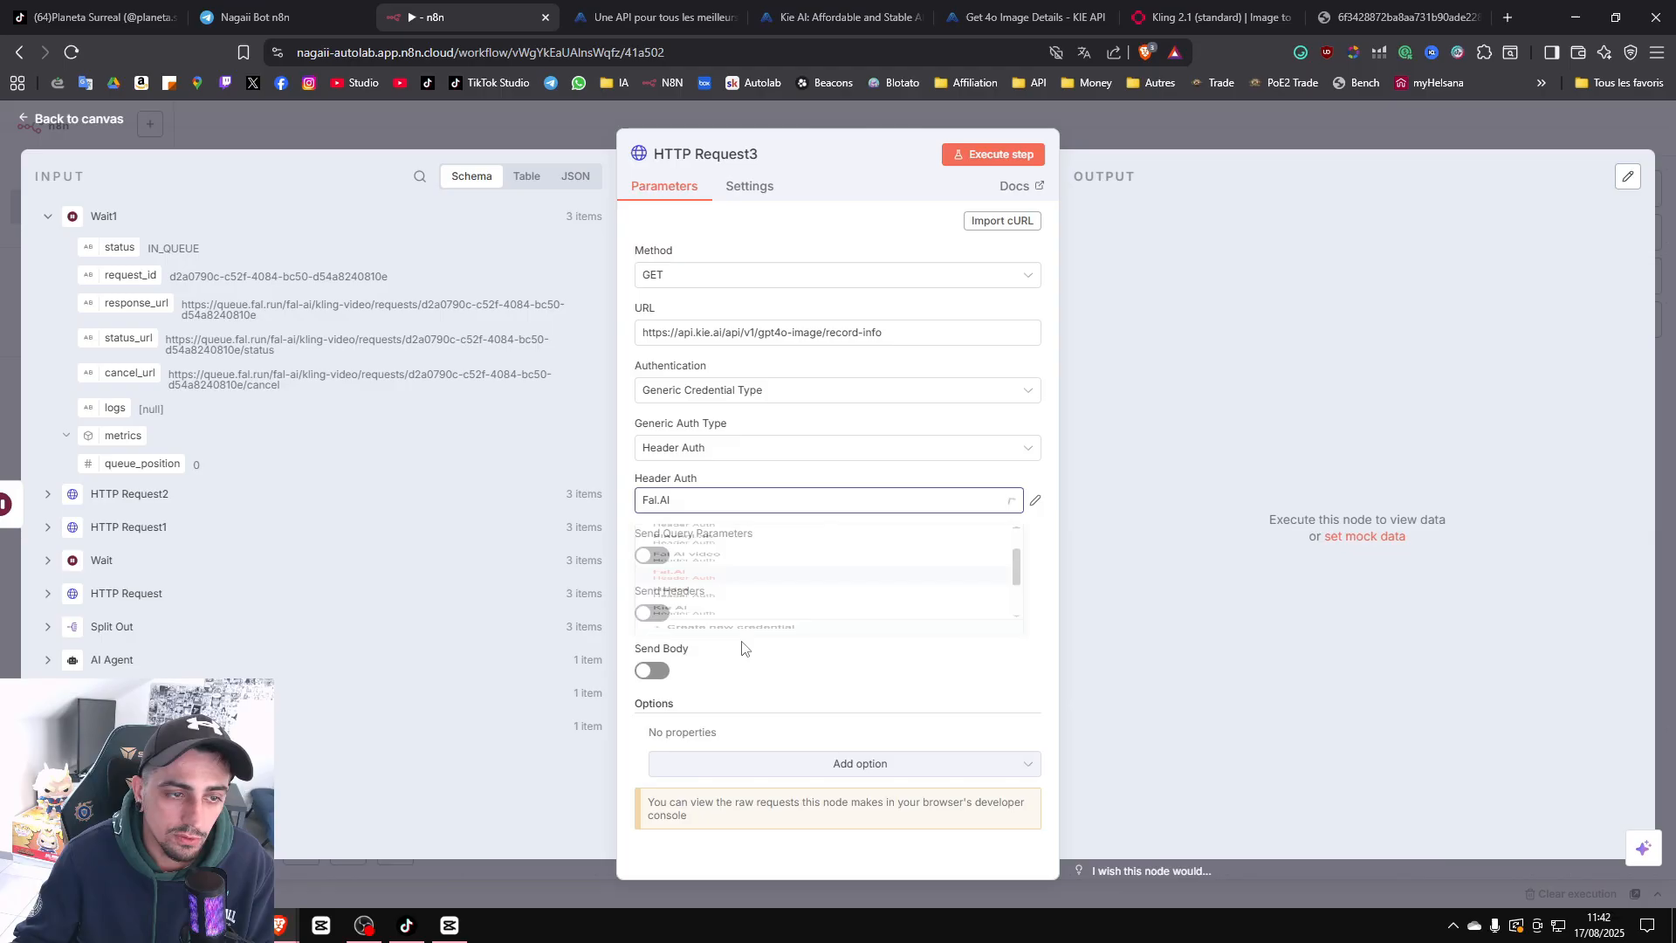
Replace HTTP Request3's URL with the response_url field from the Wait1 node as an expression.
{"action": "double_click", "coordinate": [873, 333]}
{"action": "key", "text": "ctrl+a"}
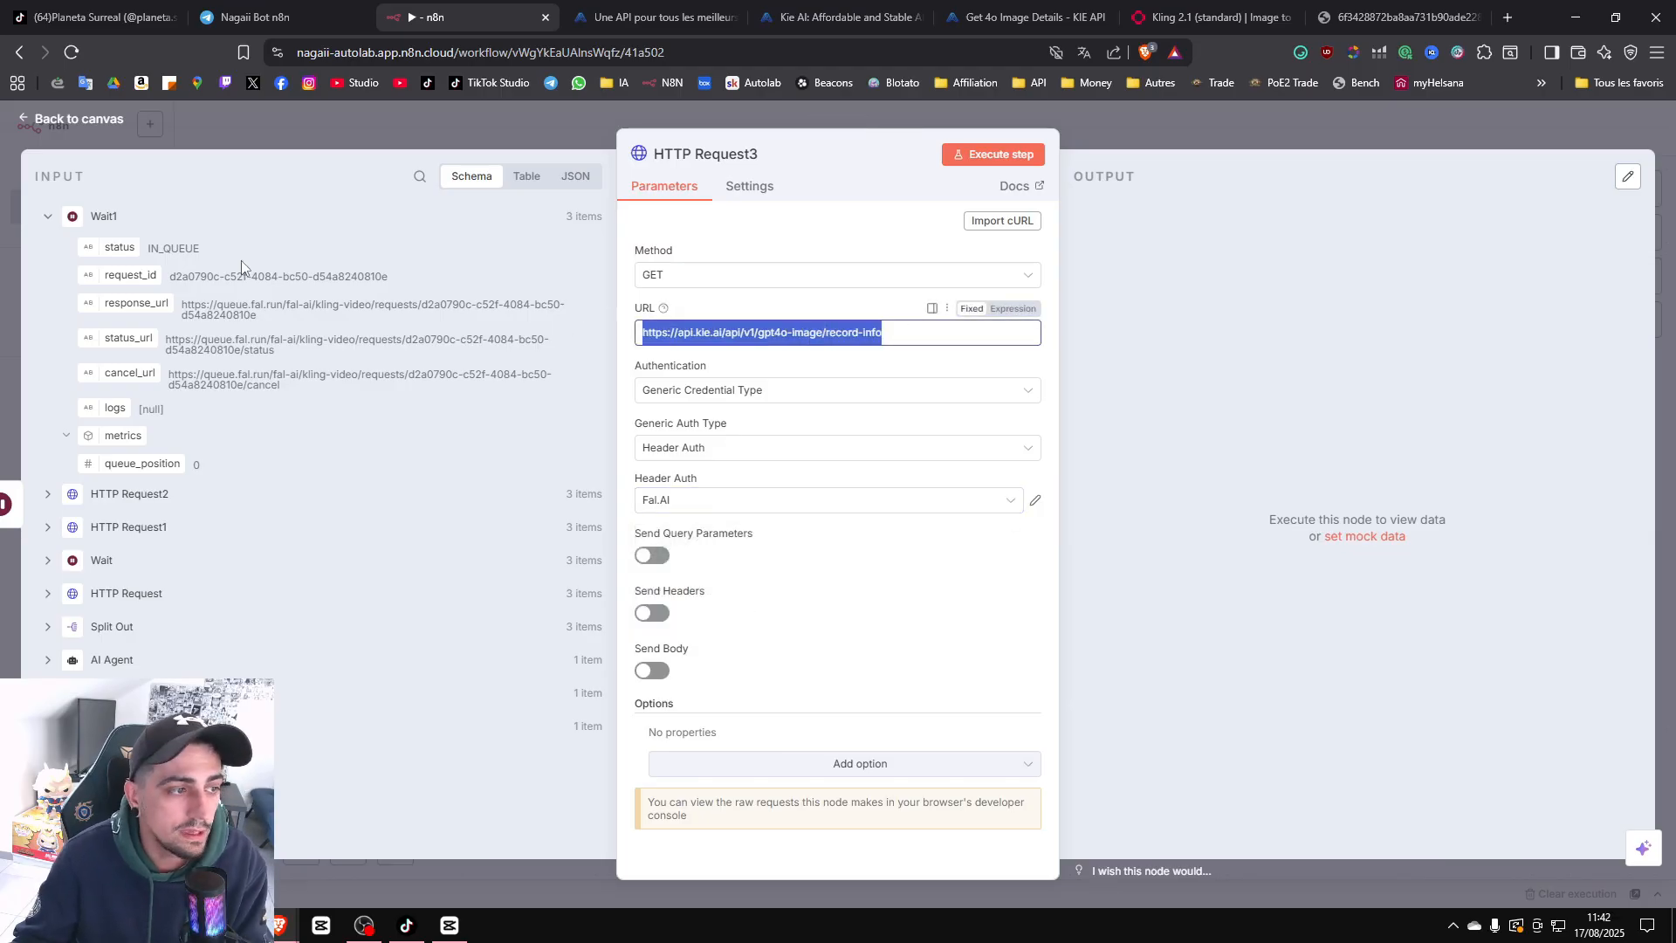
{"action": "key", "text": "BackSpace"}
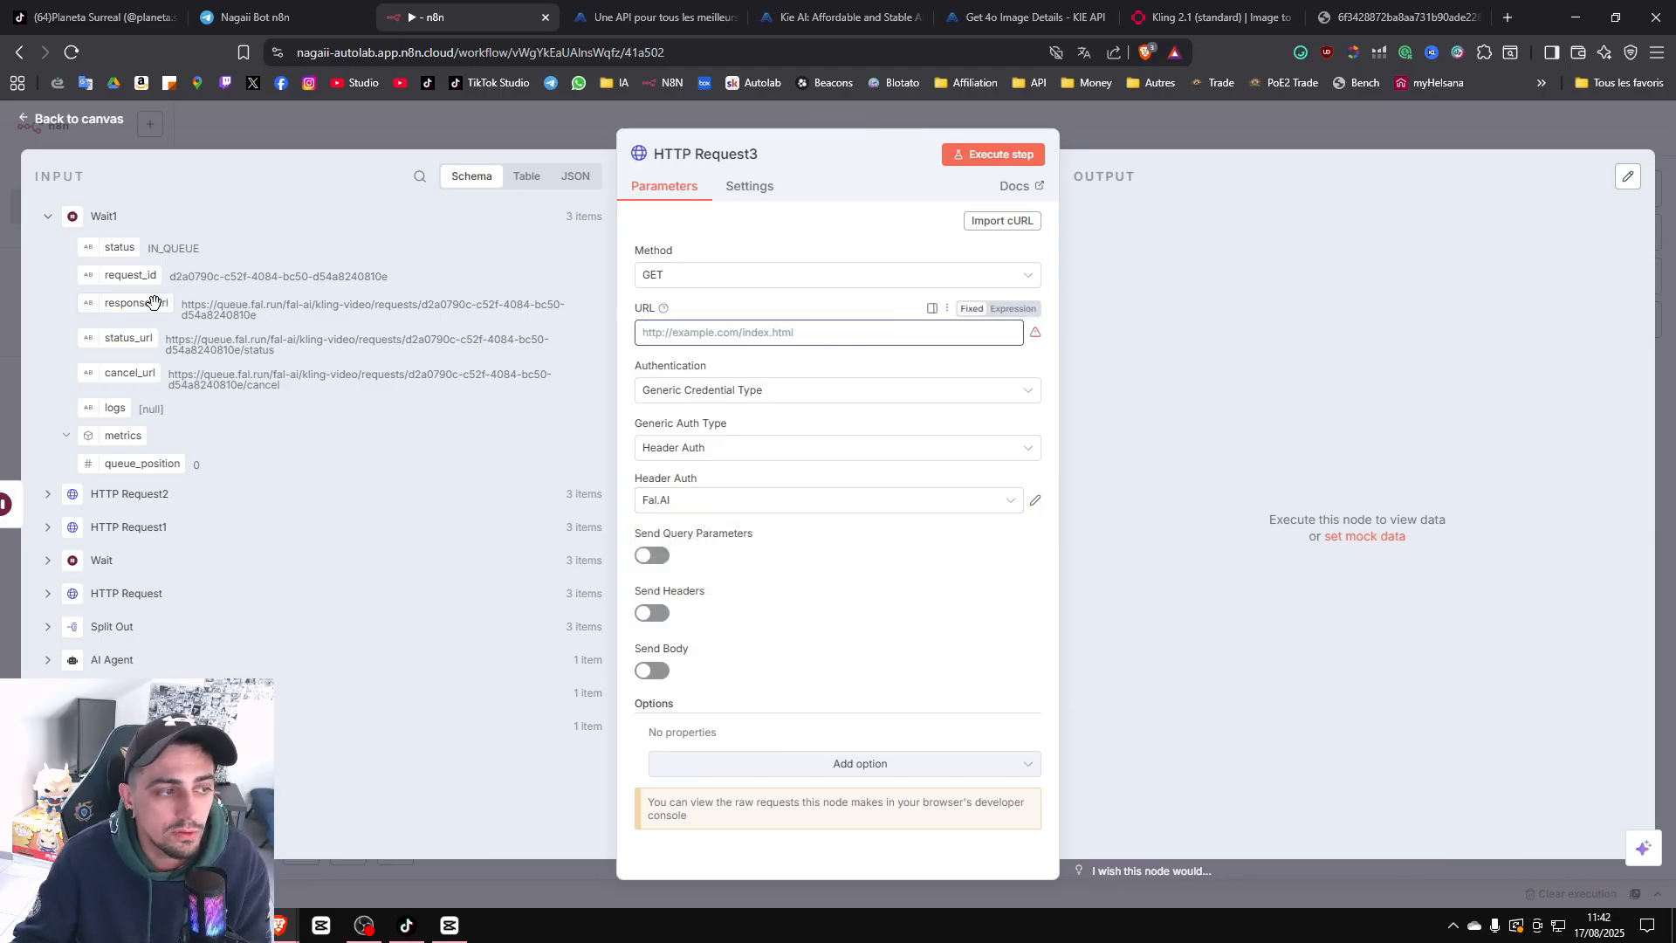
{"action": "left_click_drag", "start_coordinate": [152, 302], "coordinate": [698, 333]}
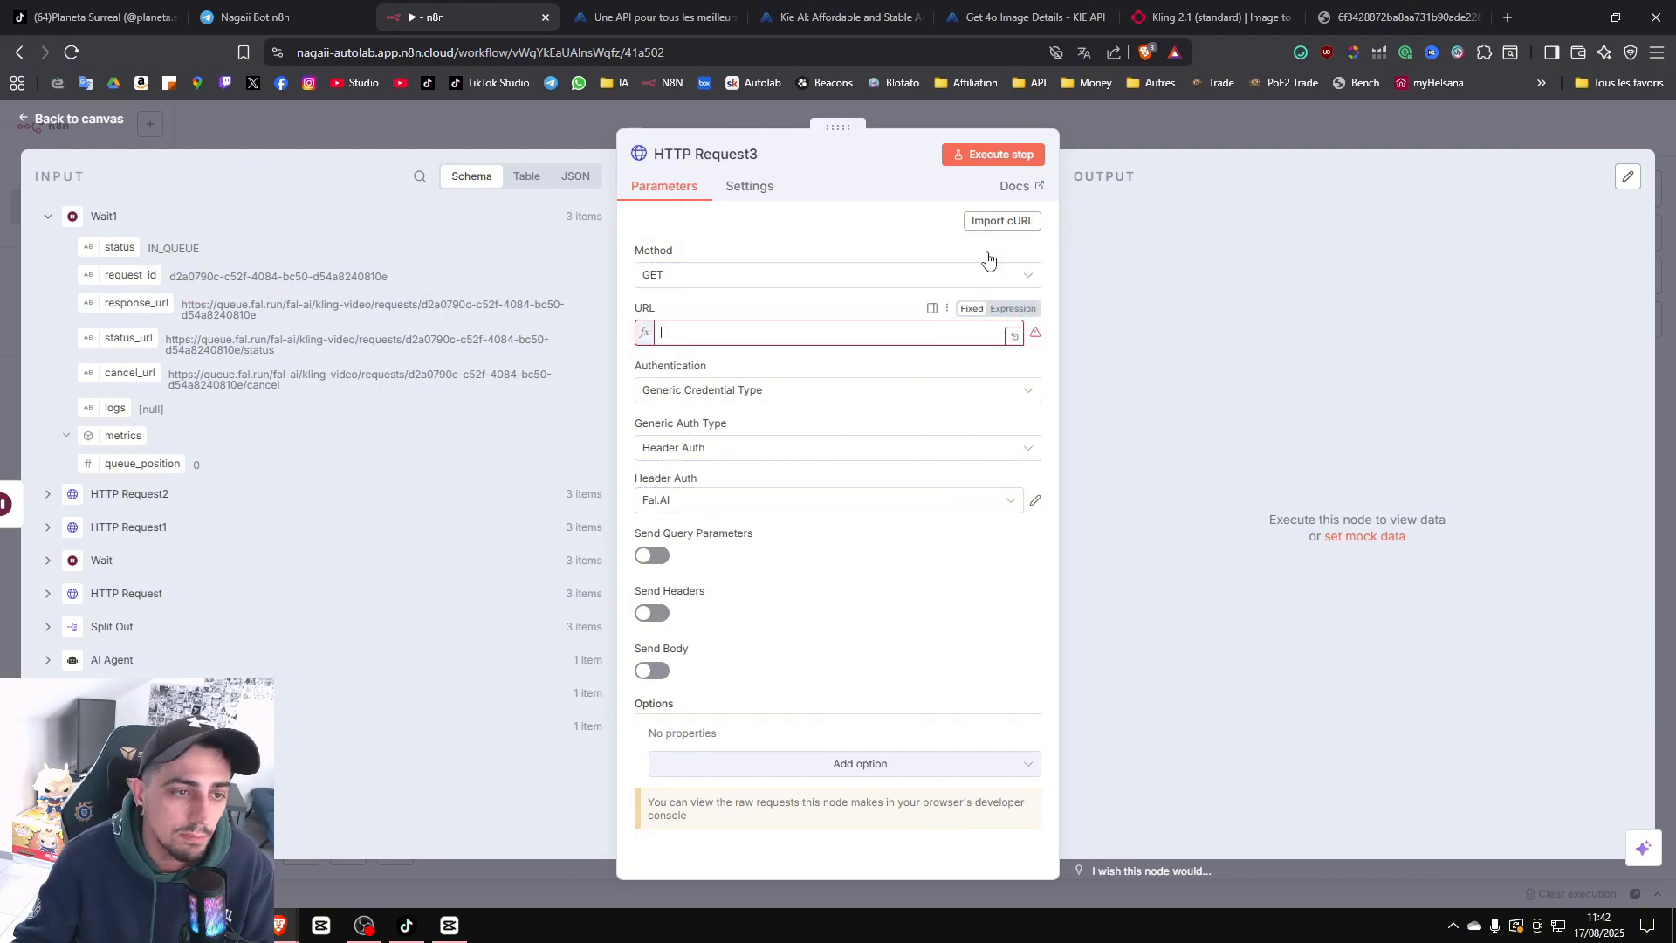
{"action": "left_click", "coordinate": [1137, 238]}
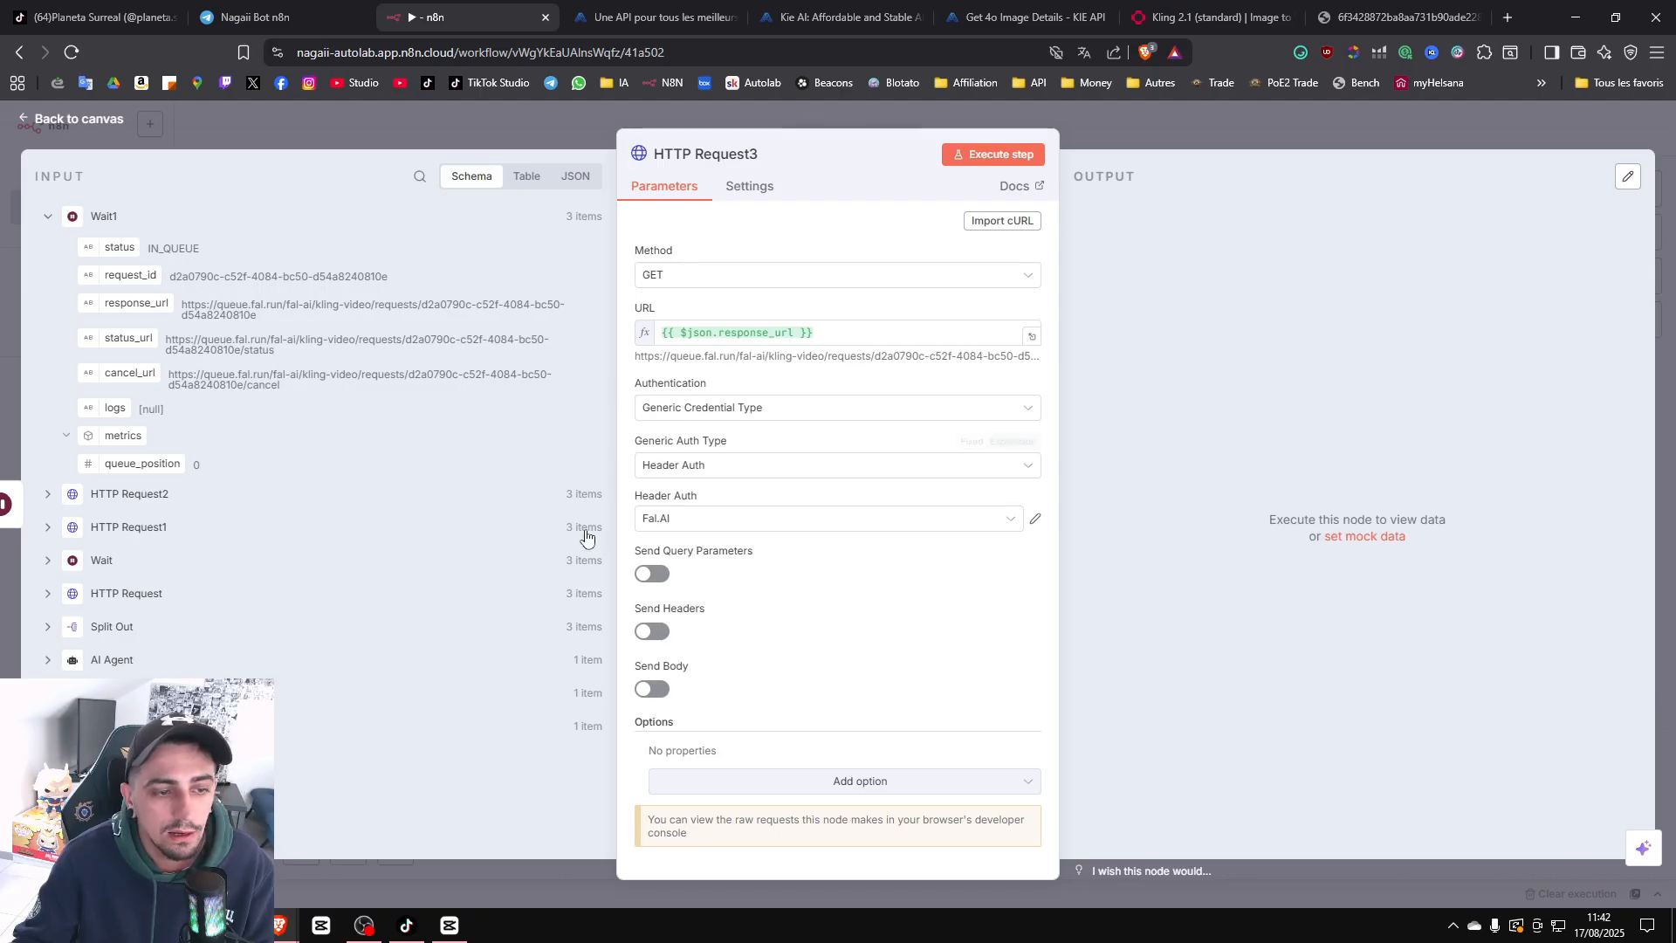
Execute the HTTP Request3 node and show its output as a table.
{"action": "left_click", "coordinate": [1022, 166]}
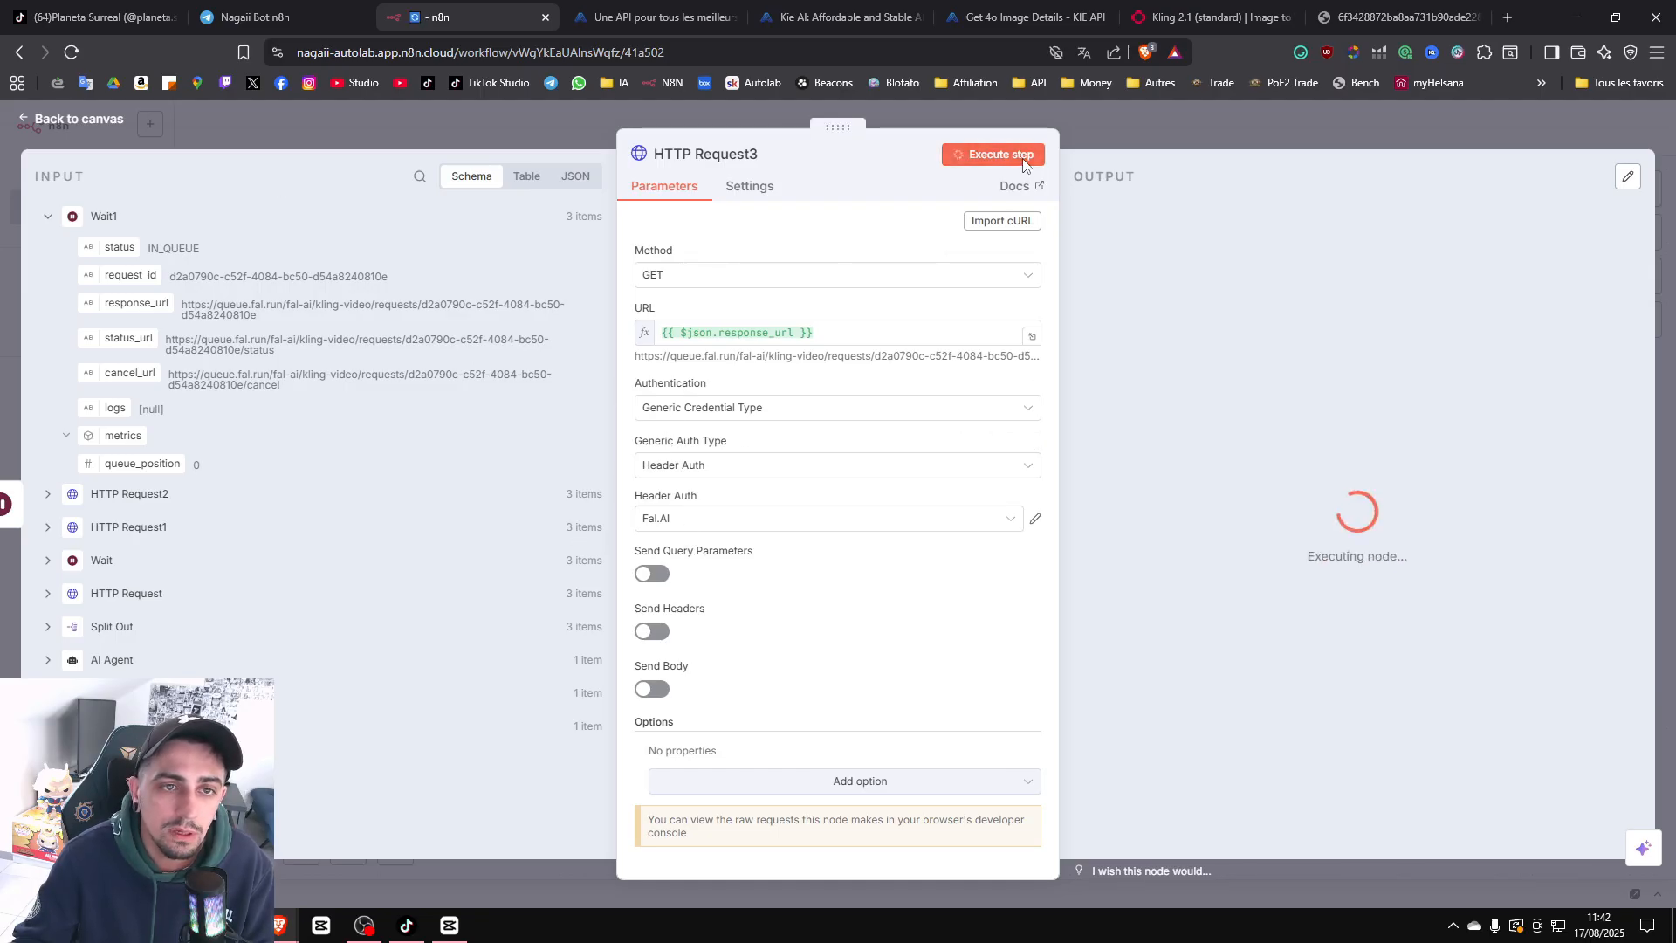
{"action": "left_click", "coordinate": [1439, 179]}
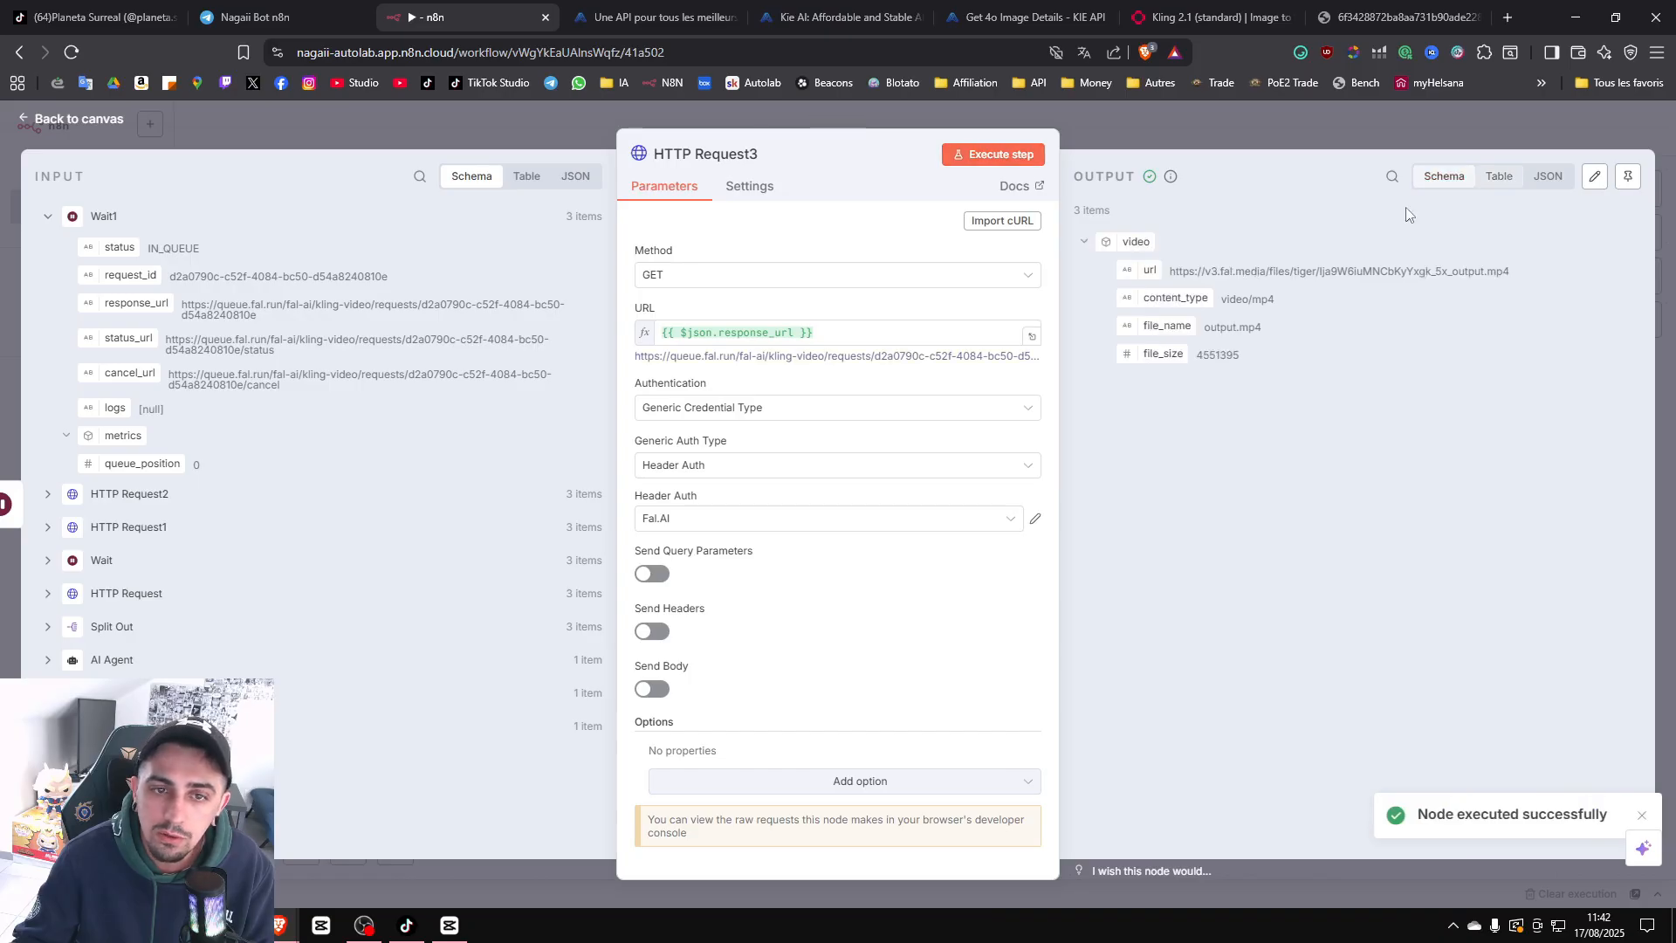
{"action": "left_click", "coordinate": [1505, 182]}
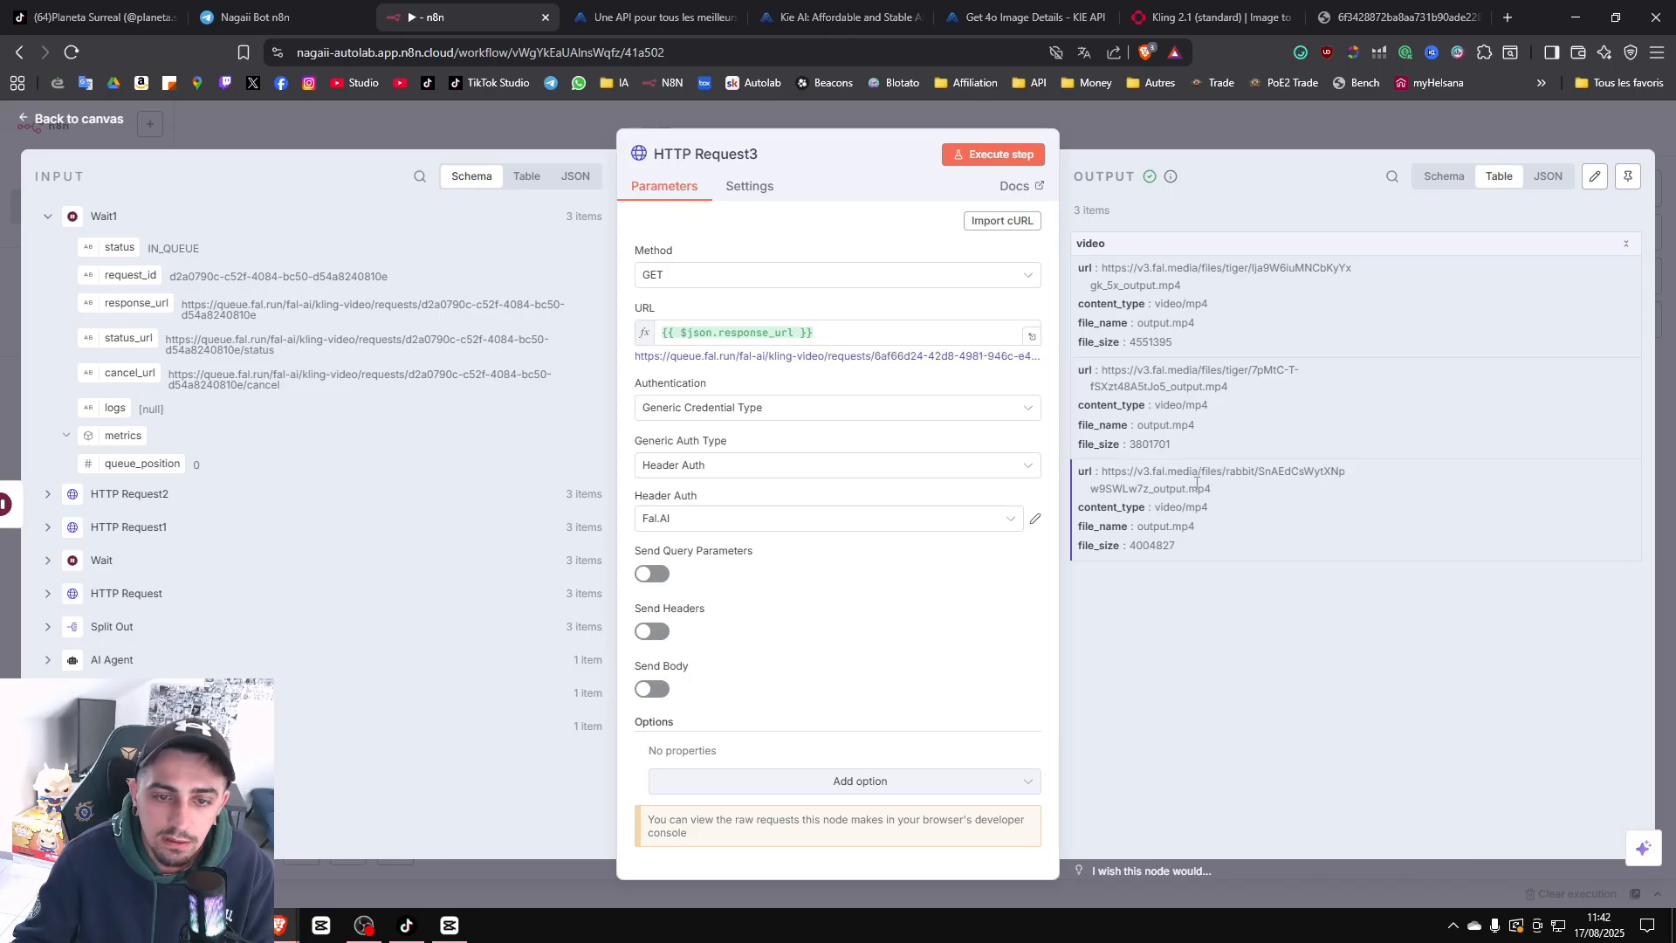
Open the third output video's URL in a new browser tab to watch it, and return to the workflow canvas in n8n.
{"action": "left_click_drag", "start_coordinate": [1215, 489], "coordinate": [1095, 472]}
{"action": "key", "text": "ctrl+c"}
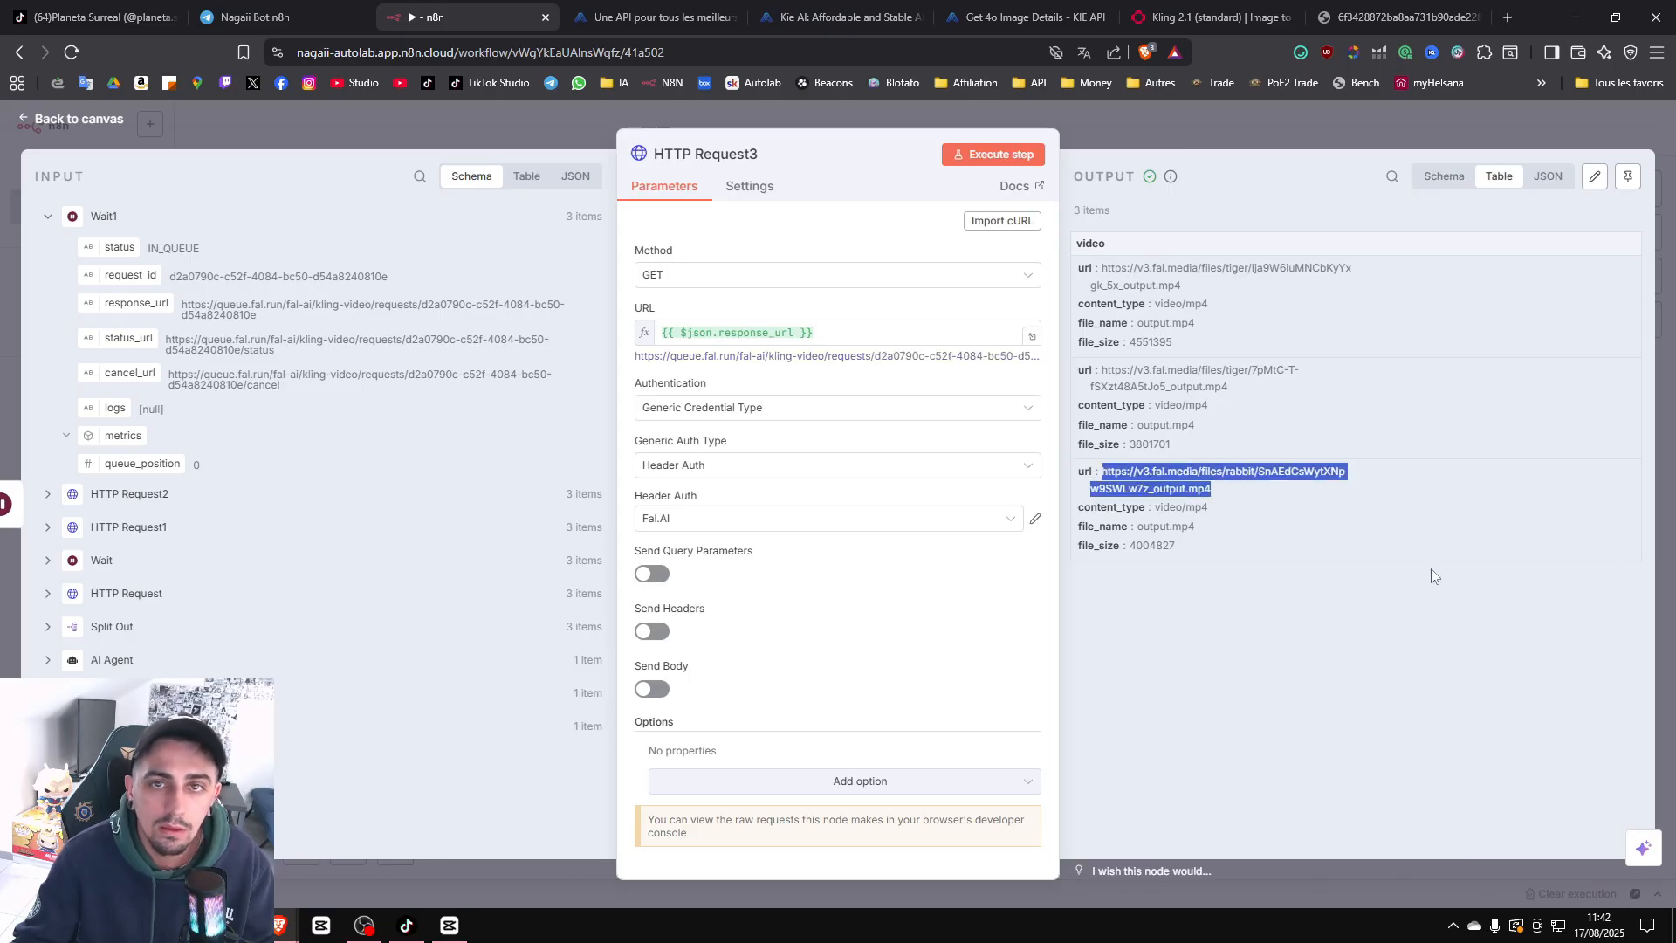
{"action": "key", "text": "ctrl+t"}
{"action": "key", "text": "ctrl+v"}
{"action": "key", "text": "Return"}
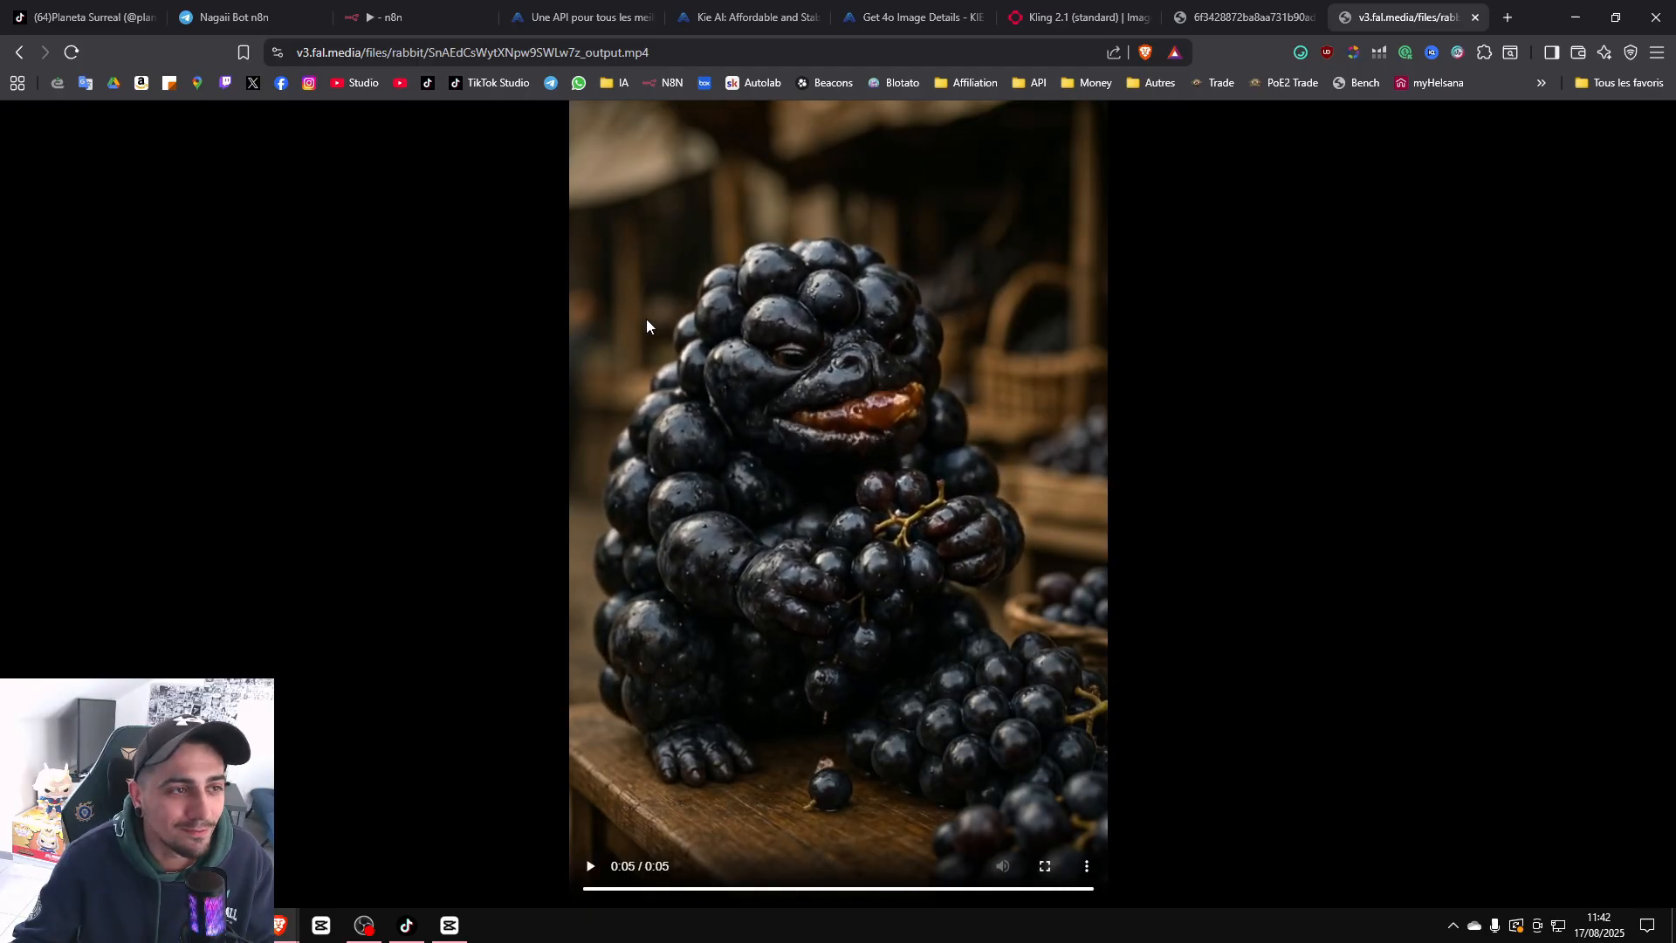
{"action": "left_click", "coordinate": [406, 20]}
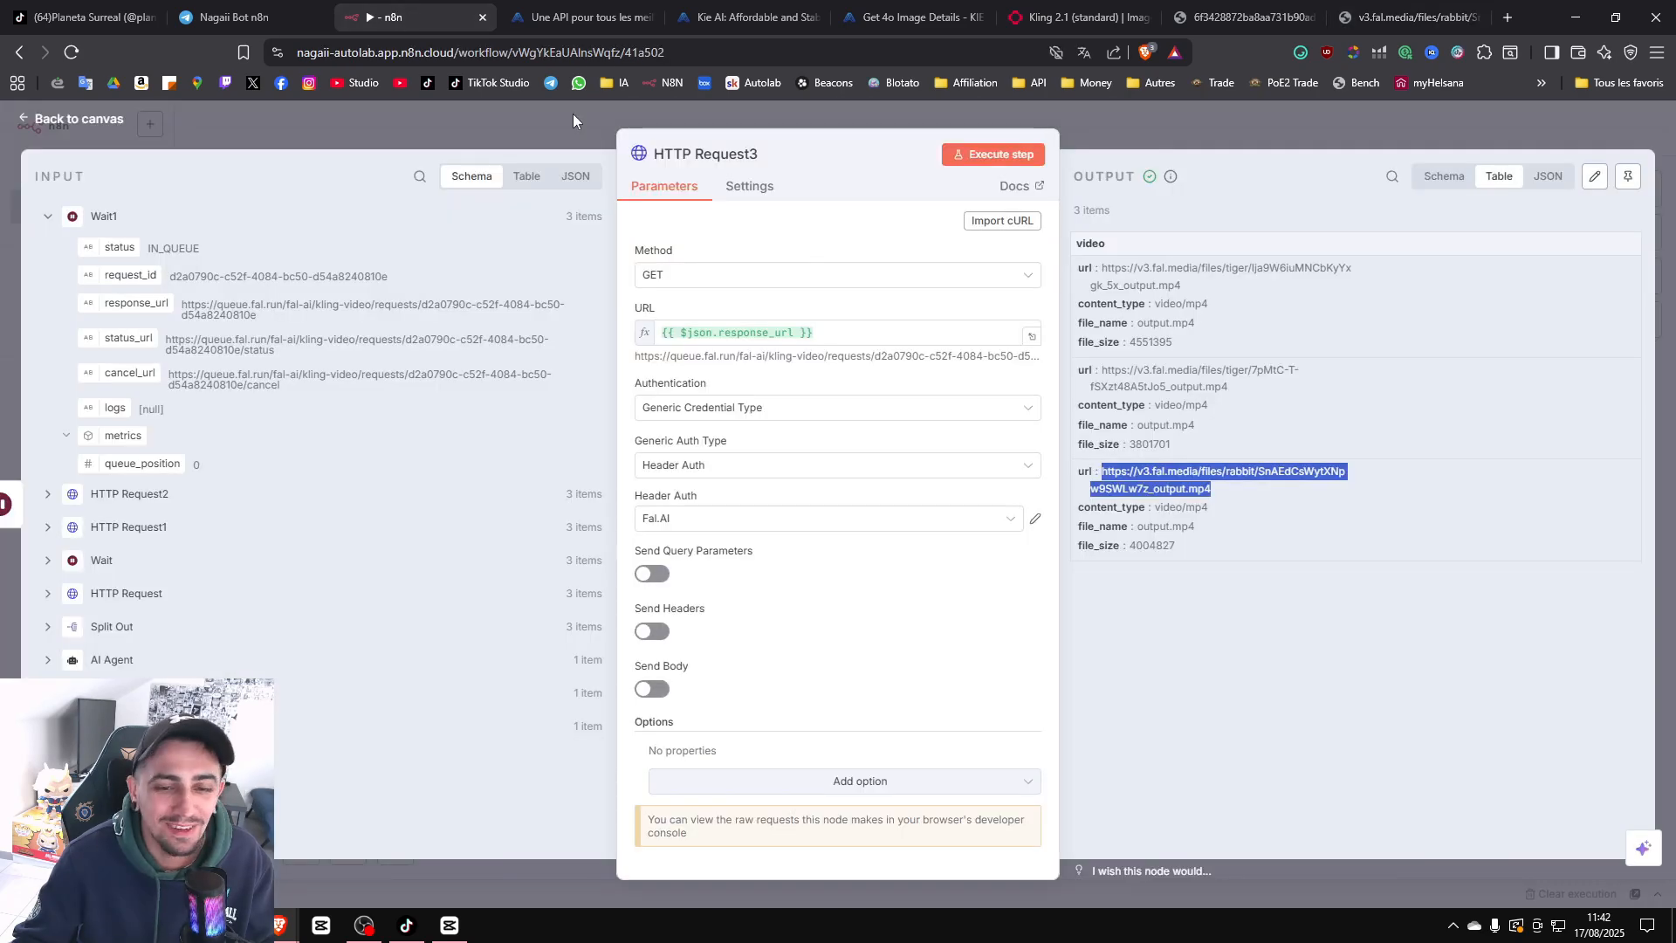
{"action": "left_click", "coordinate": [1160, 133]}
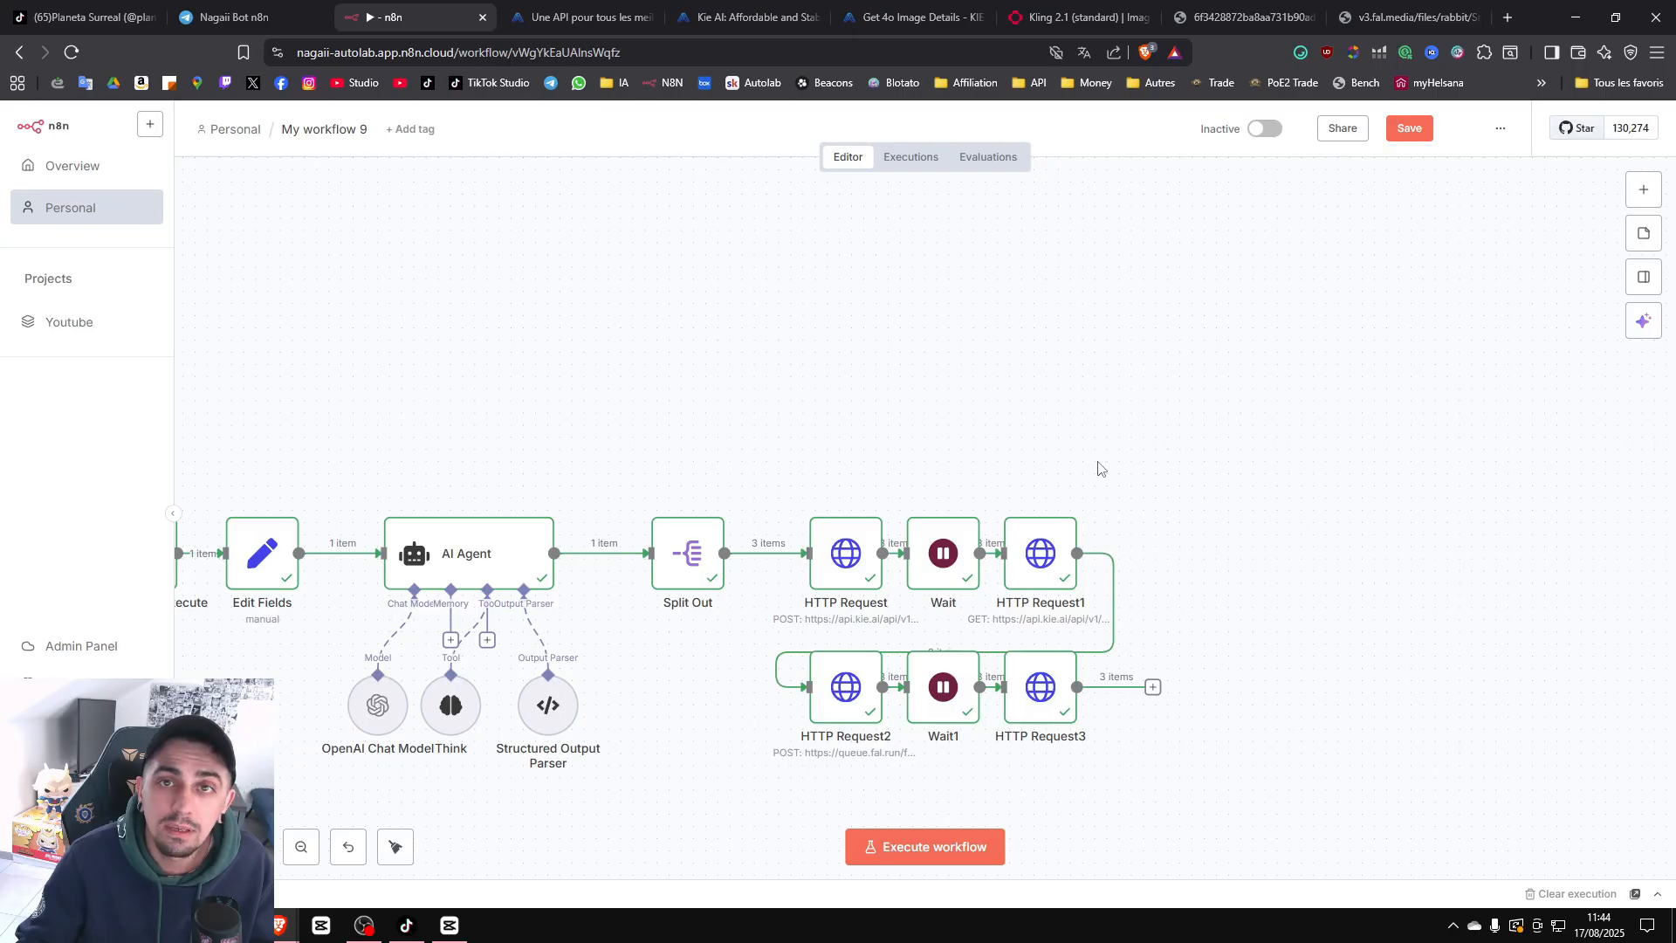
Duplicate the HTTP Request2, Wait1 and HTTP Request3 nodes, place the copies beyond HTTP Request1 and connect HTTP Request3 to the first copy.
{"action": "scroll", "coordinate": [1099, 469], "scroll_direction": "down", "scroll_amount": 2}
{"action": "left_click_drag", "start_coordinate": [1185, 670], "coordinate": [689, 509]}
{"action": "key", "text": "ctrl+c"}
{"action": "key", "text": "ctrl+v"}
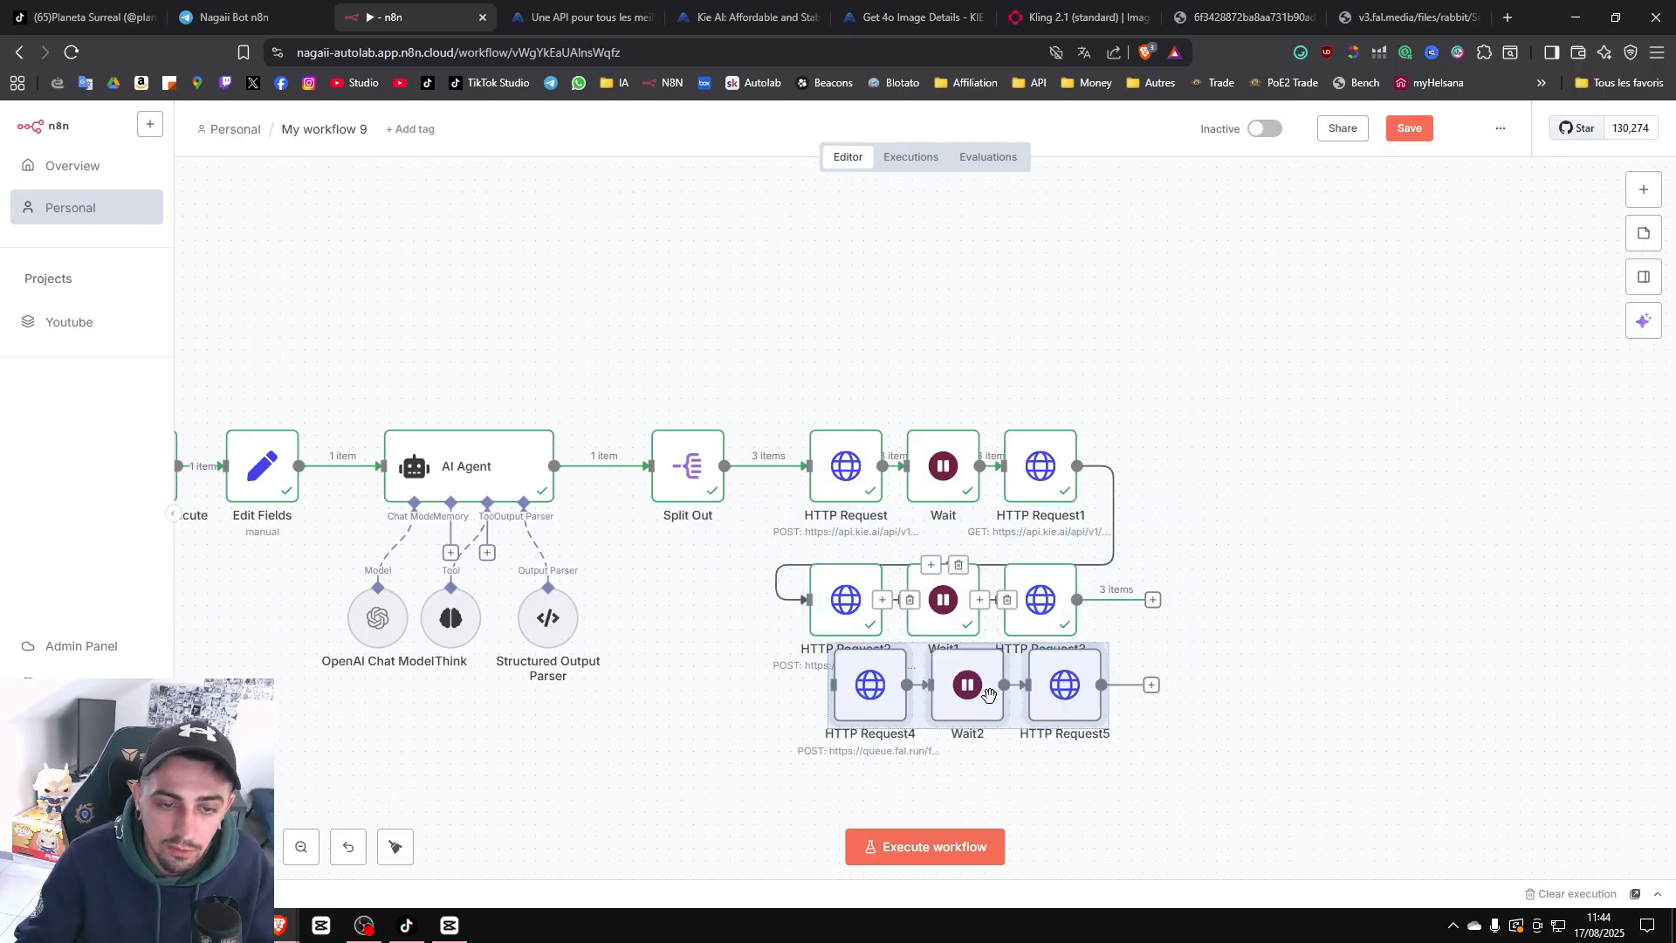
{"action": "left_click_drag", "start_coordinate": [988, 694], "coordinate": [1368, 486]}
{"action": "left_click_drag", "start_coordinate": [1154, 600], "coordinate": [1196, 466]}
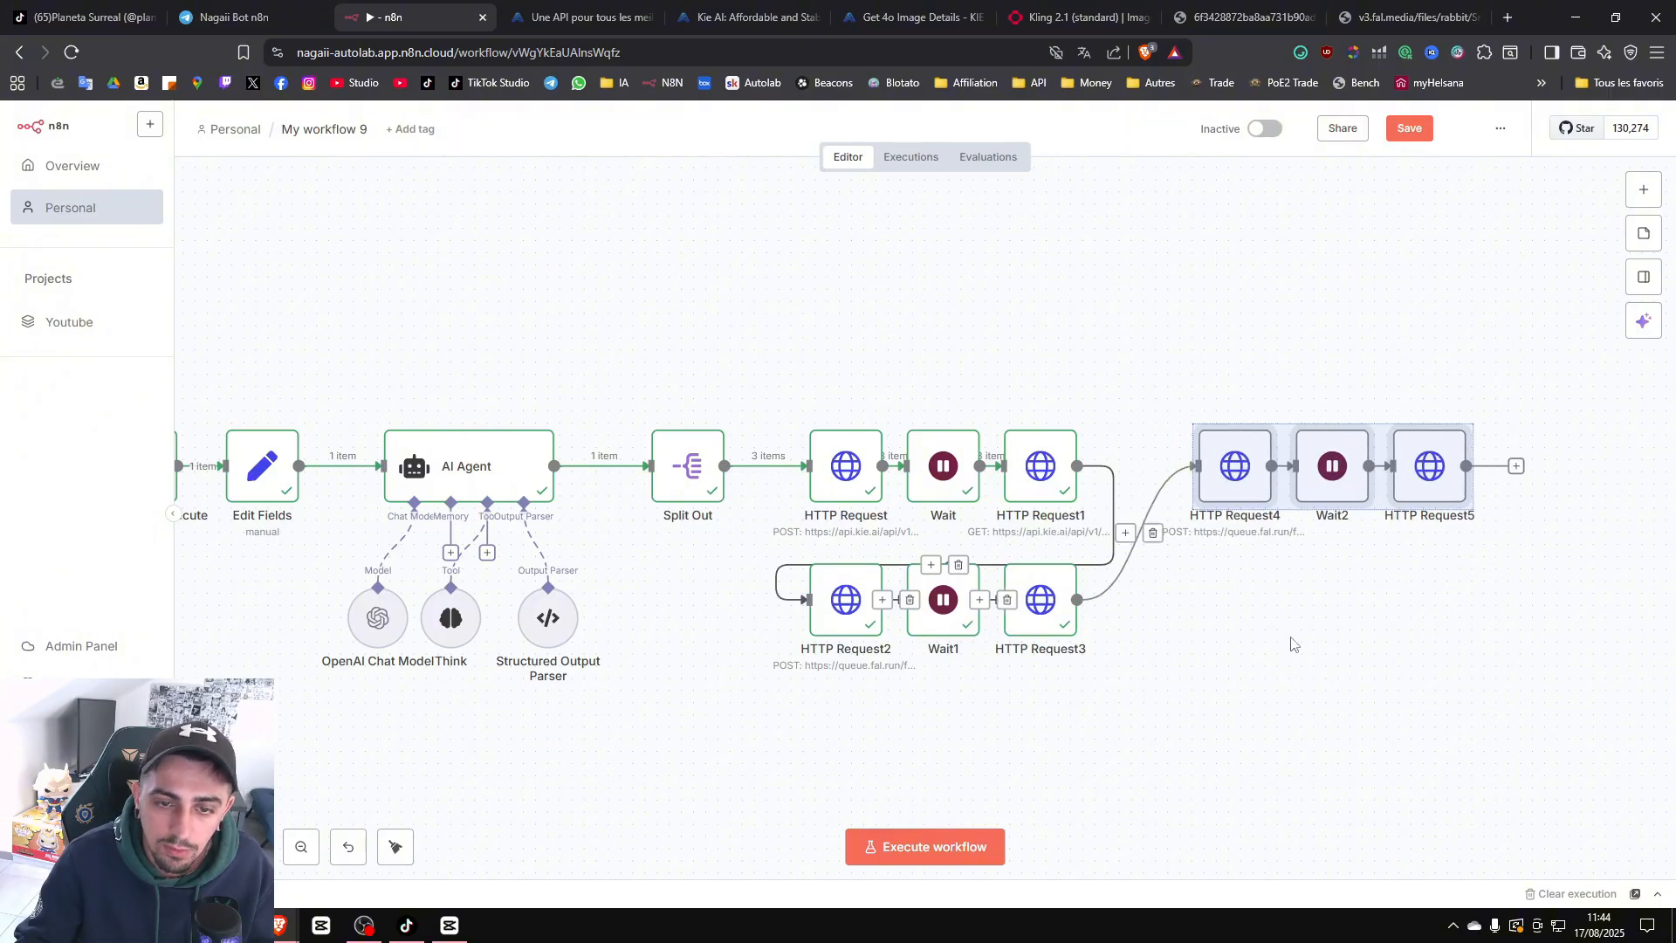
{"action": "left_click", "coordinate": [1293, 643]}
On the fal.ai site, search the model library for MMAudio and open the mmaudio-v2 video-to-video model.
{"action": "left_click", "coordinate": [1074, 17]}
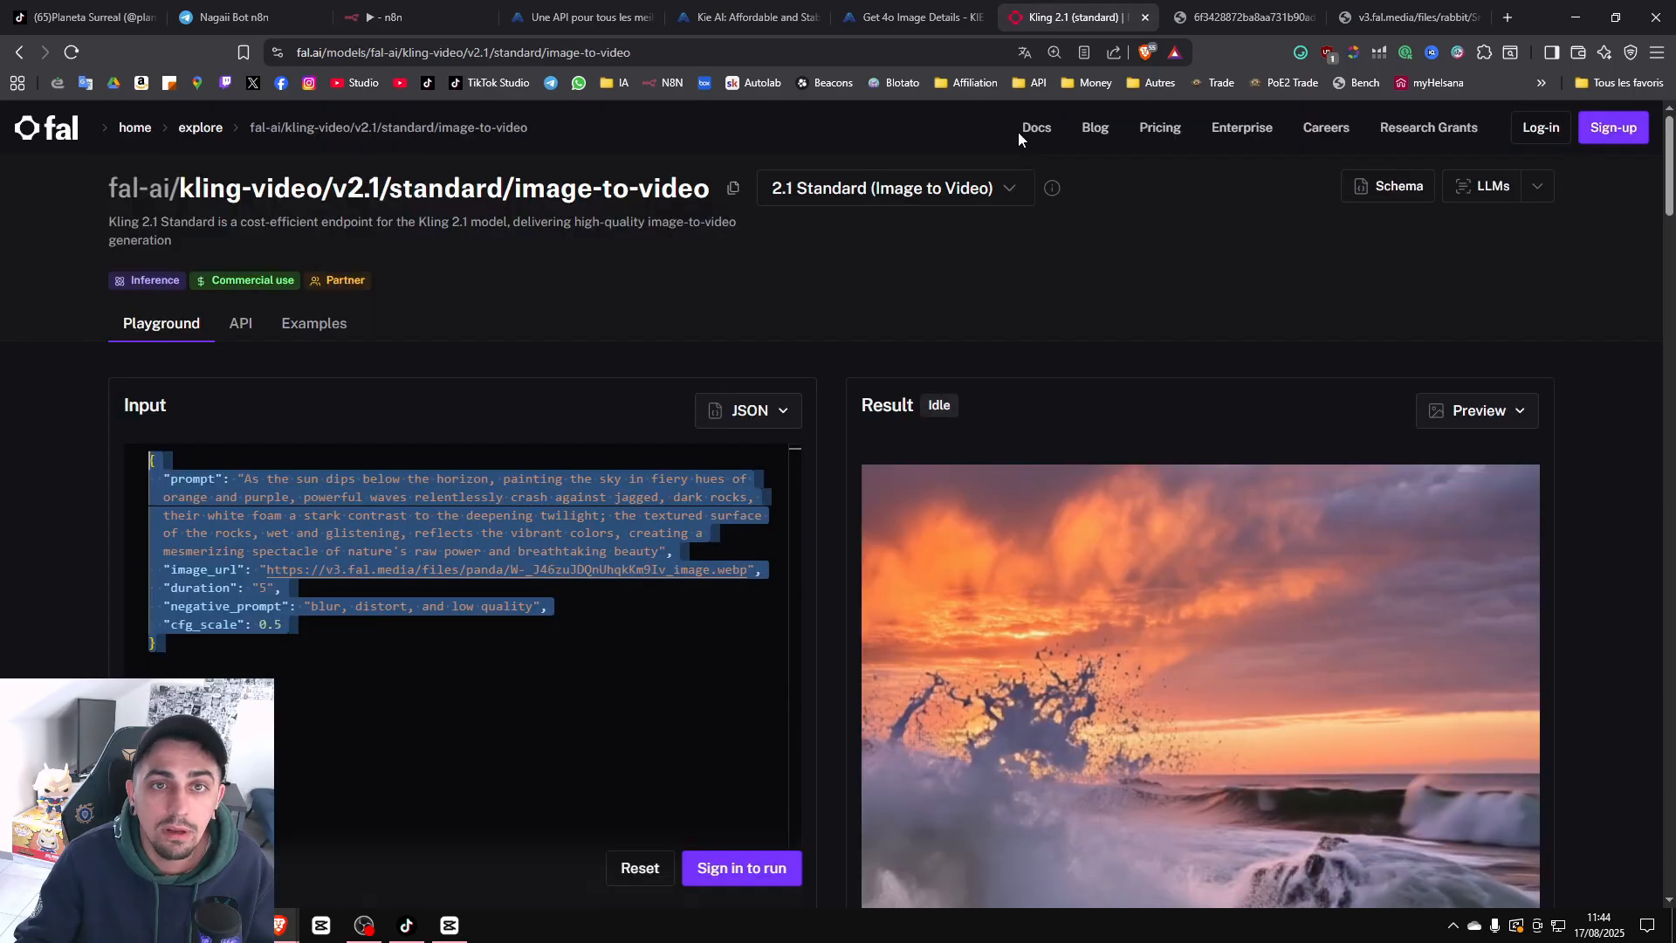
{"action": "left_click", "coordinate": [515, 128]}
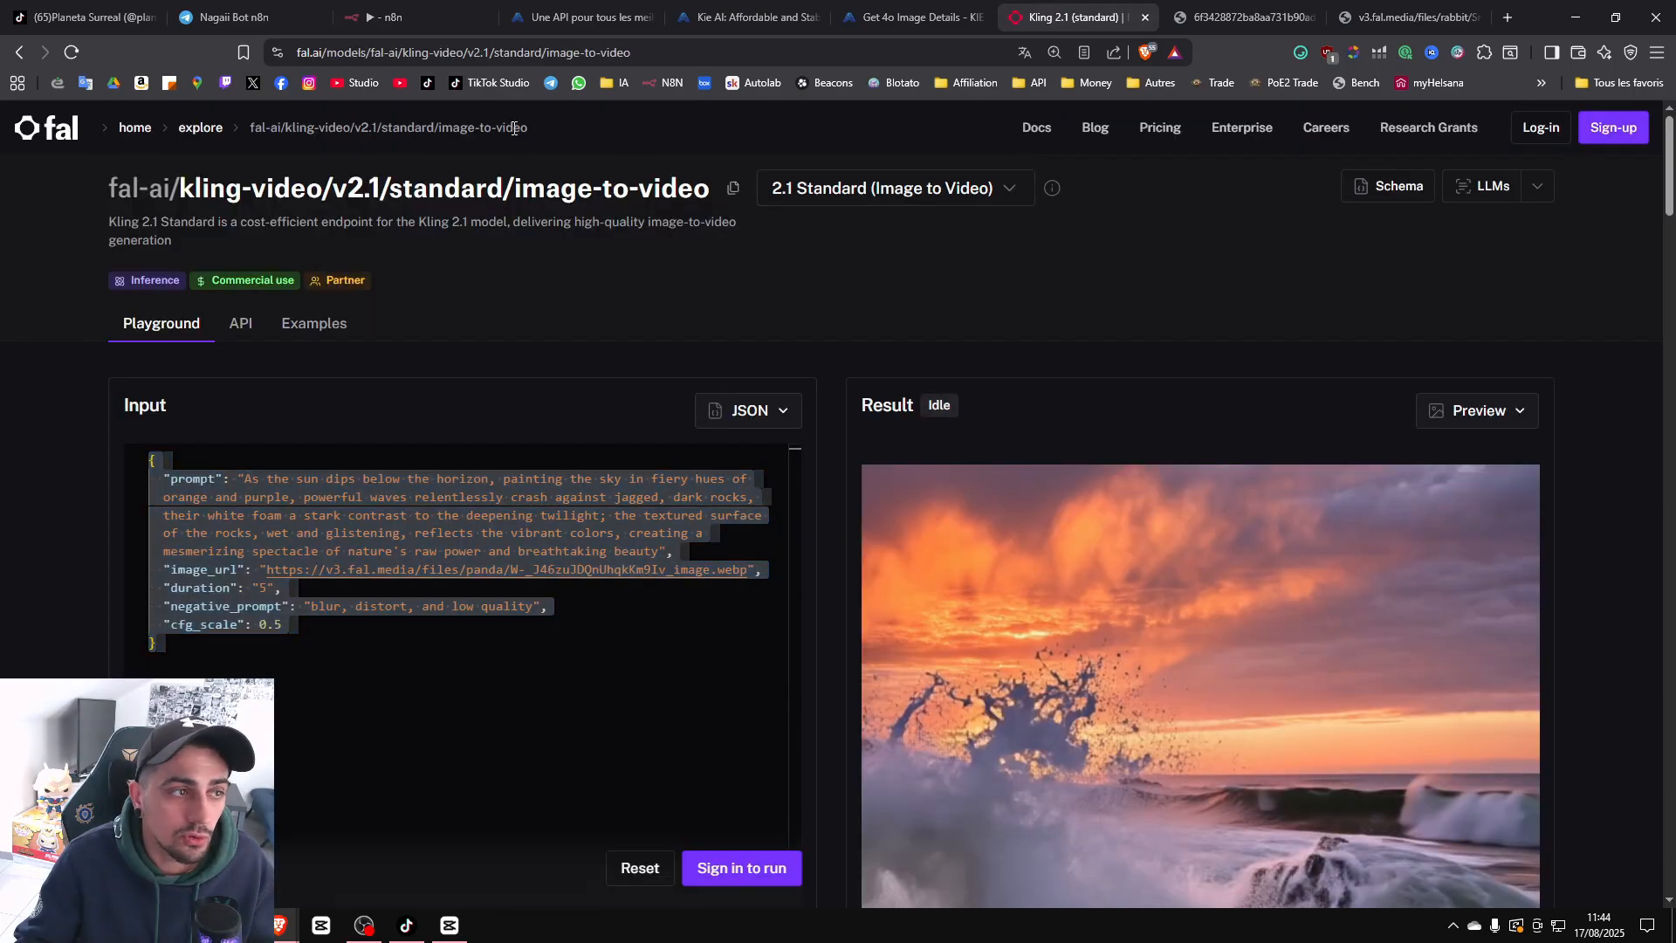
{"action": "left_click", "coordinate": [201, 129]}
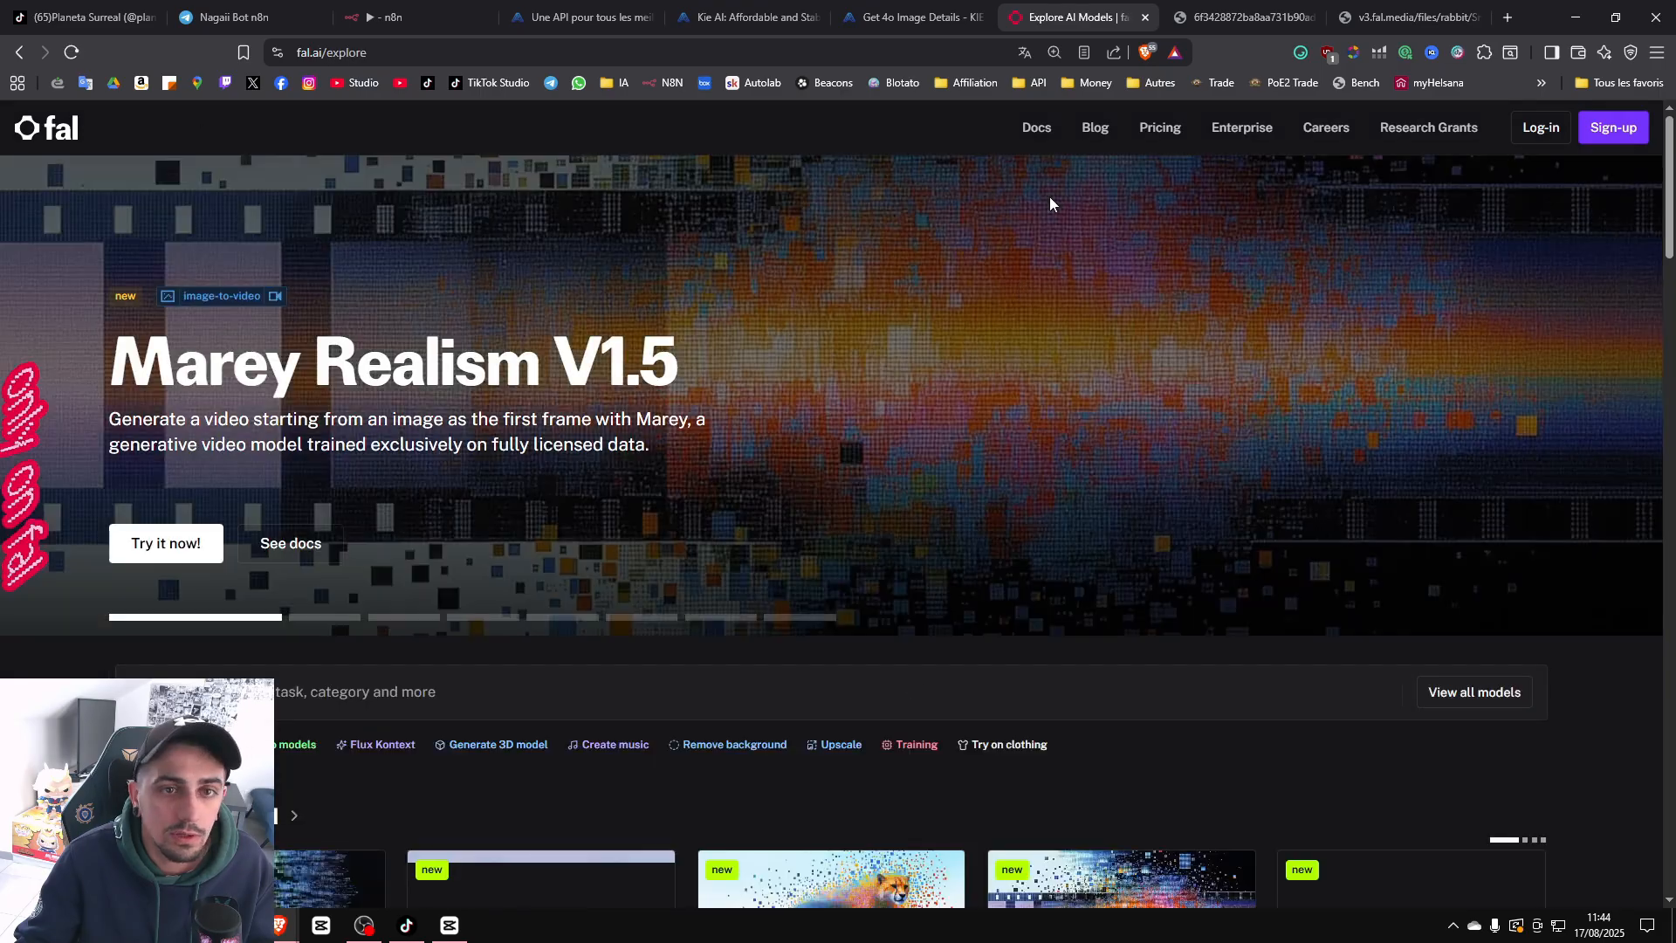
{"action": "left_click", "coordinate": [871, 701]}
{"action": "type", "text": "MM"}
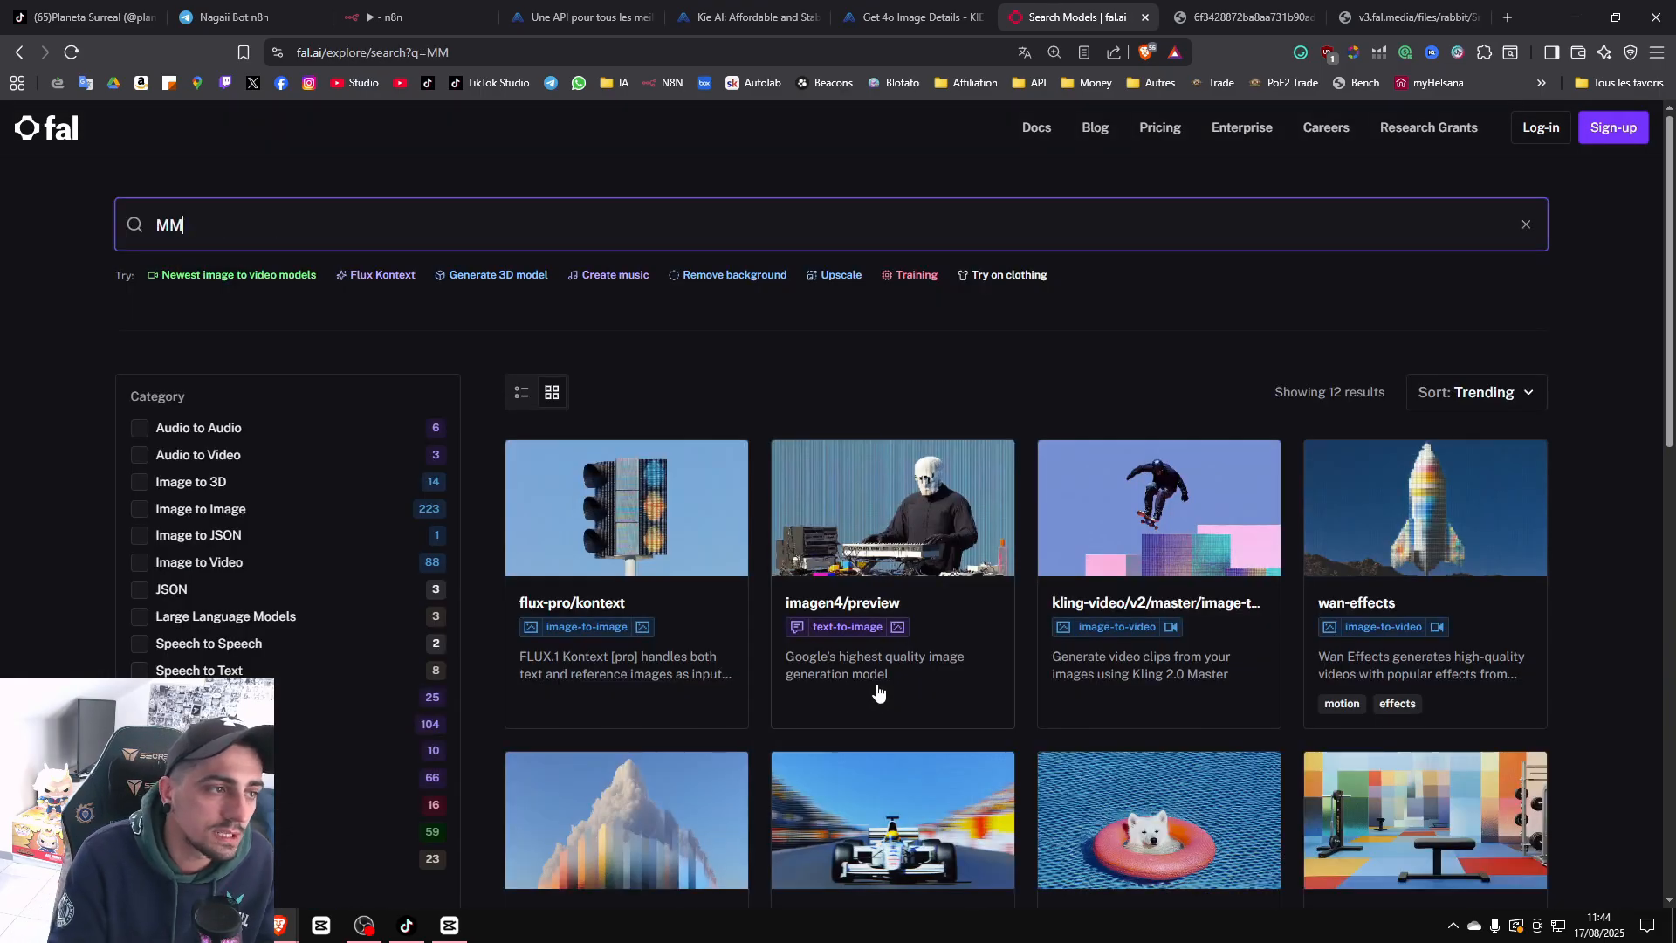
{"action": "type", "text": "Audio"}
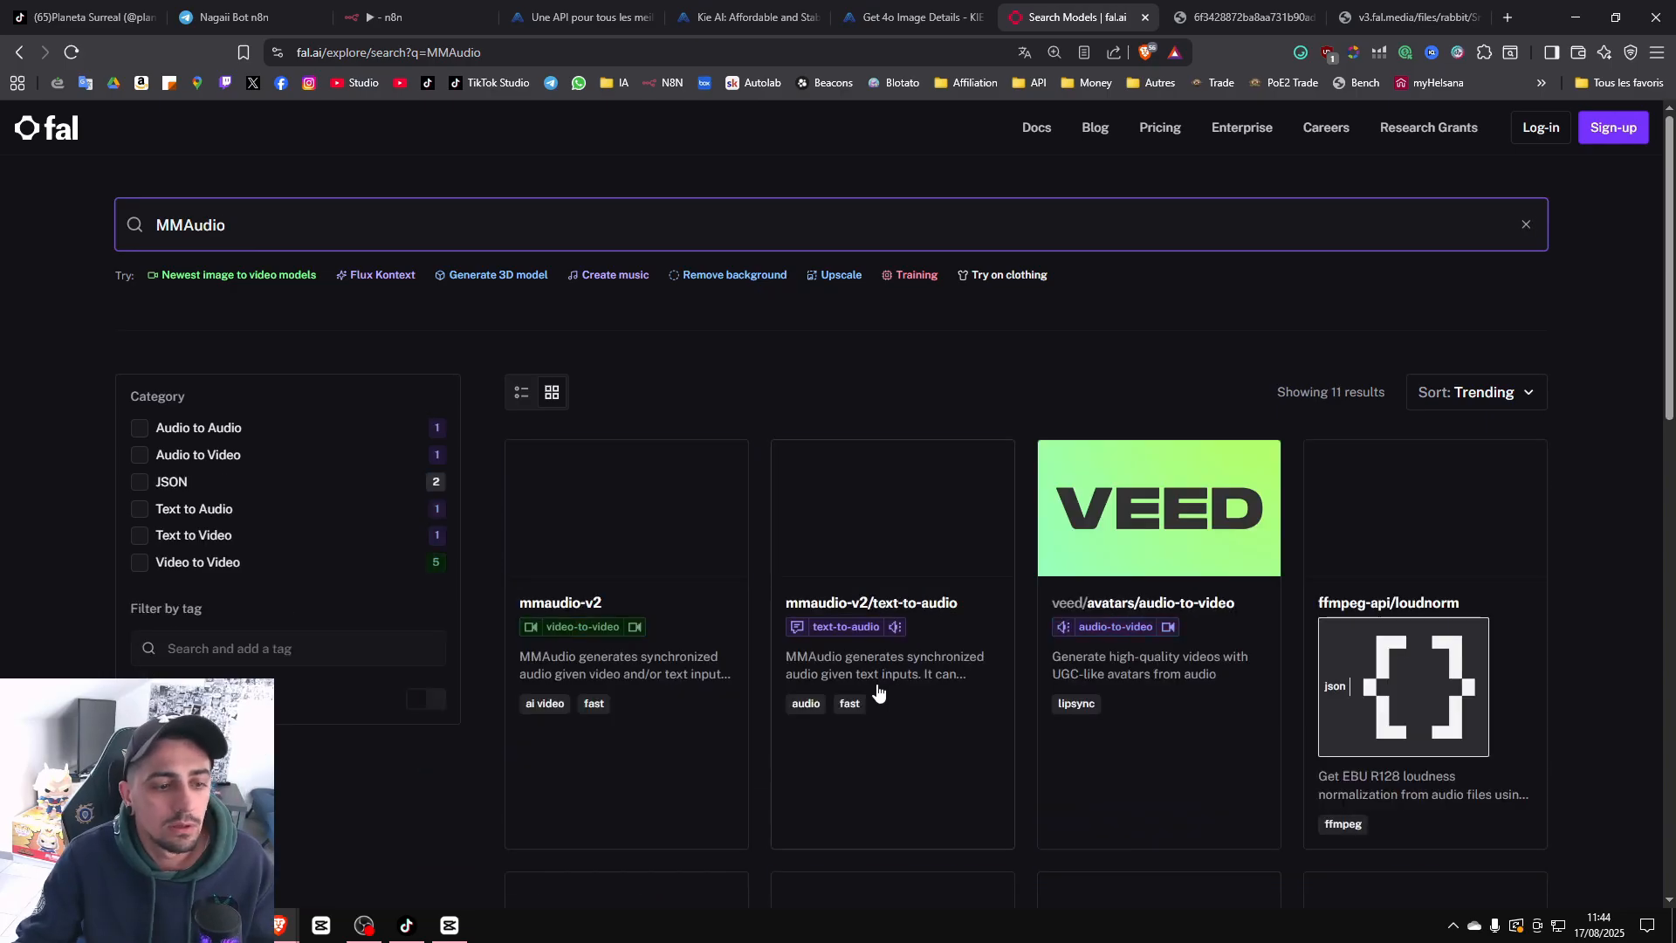
{"action": "left_click", "coordinate": [667, 573]}
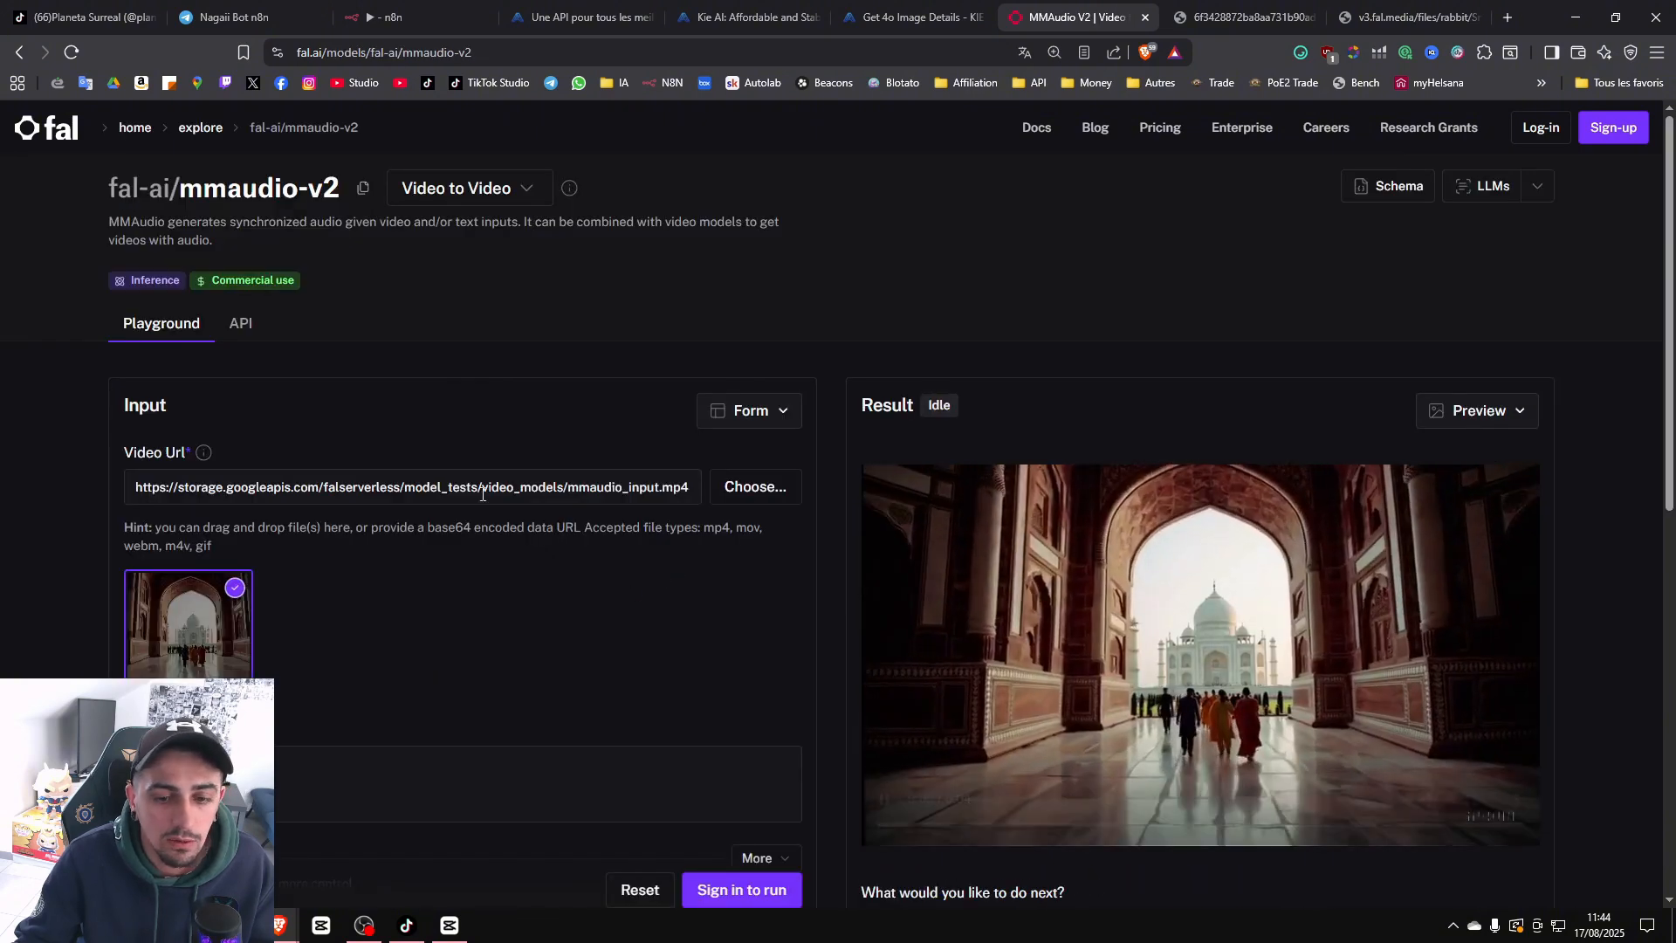
{"action": "left_click", "coordinate": [760, 412]}
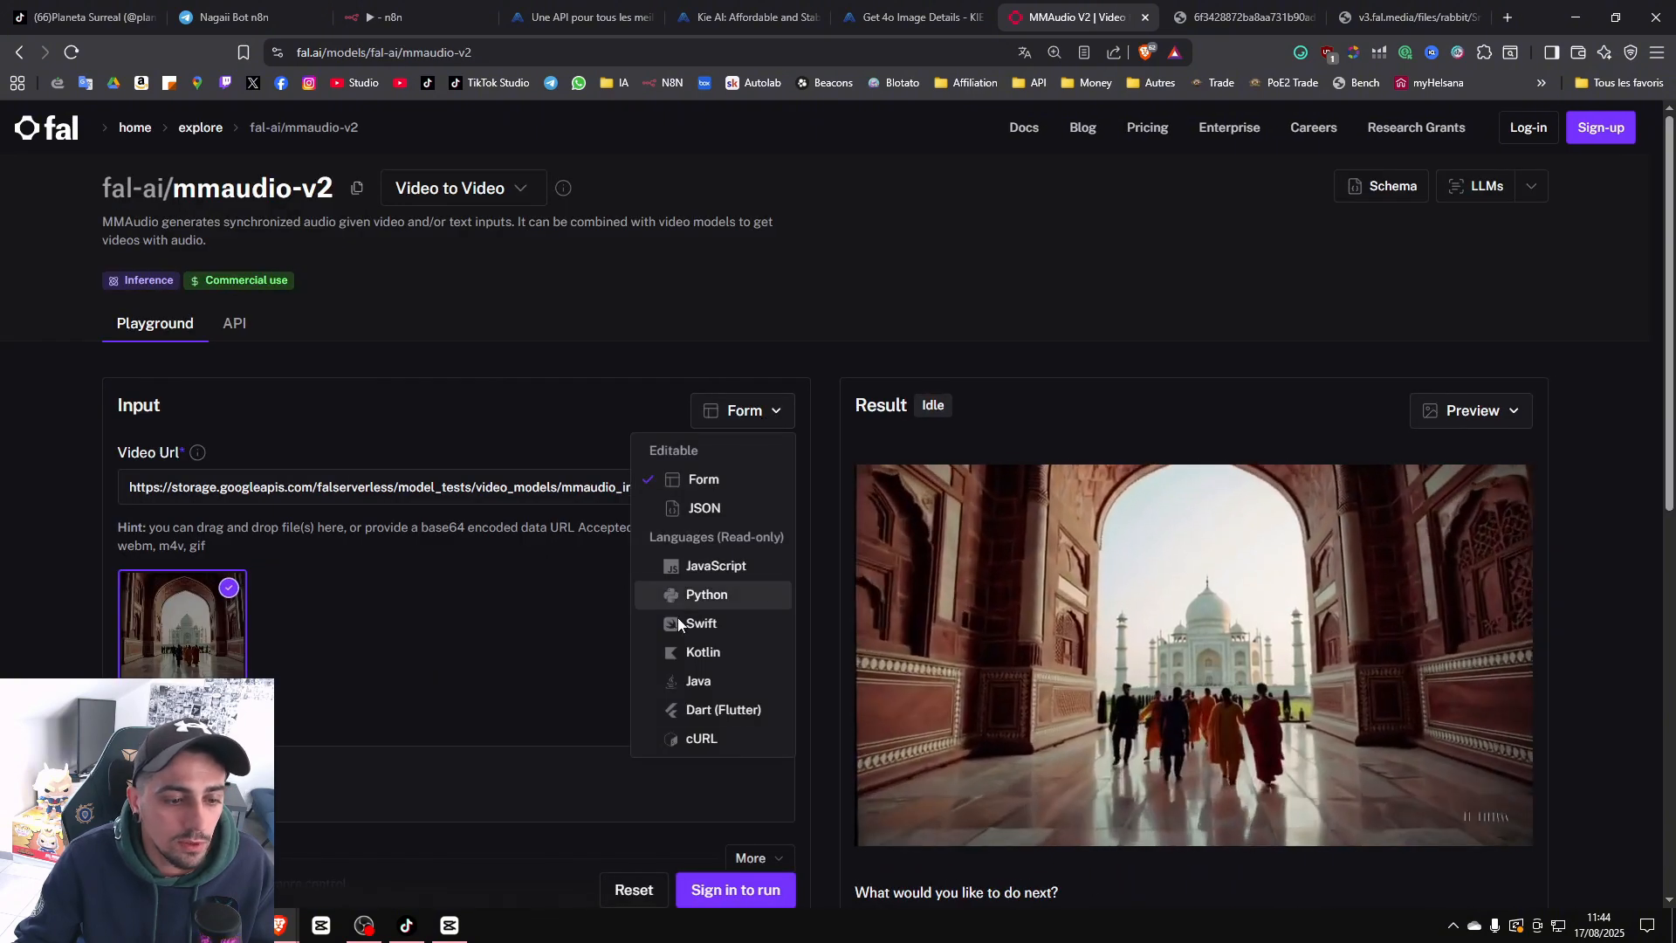
{"action": "left_click", "coordinate": [698, 739]}
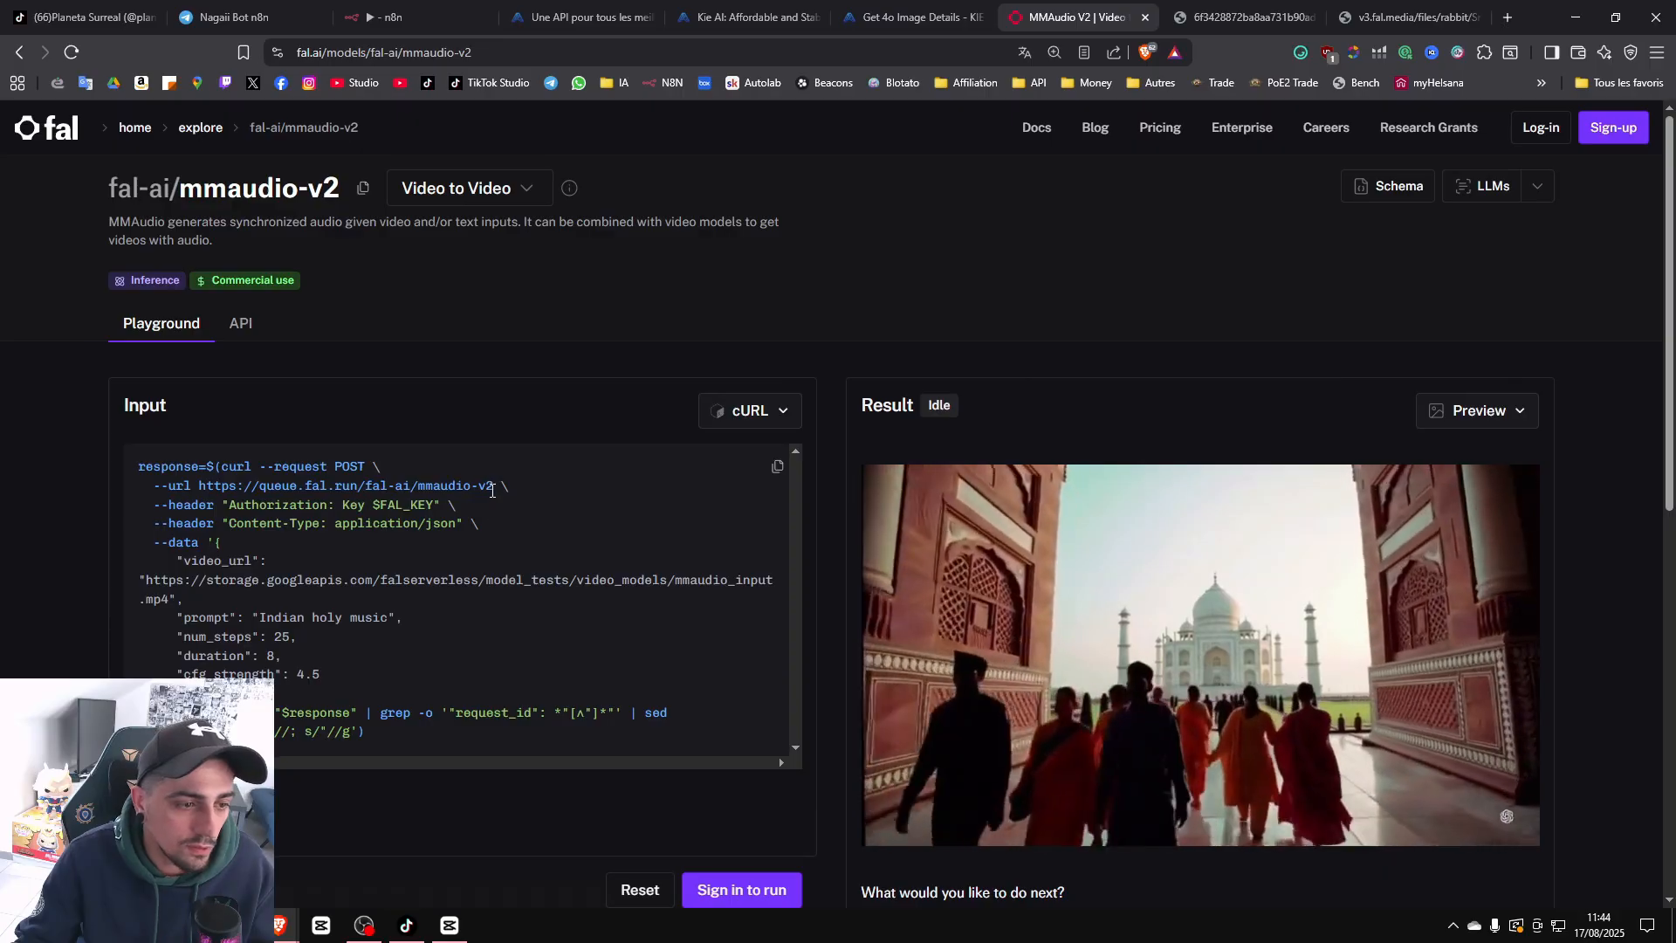
{"action": "left_click_drag", "start_coordinate": [492, 491], "coordinate": [199, 485]}
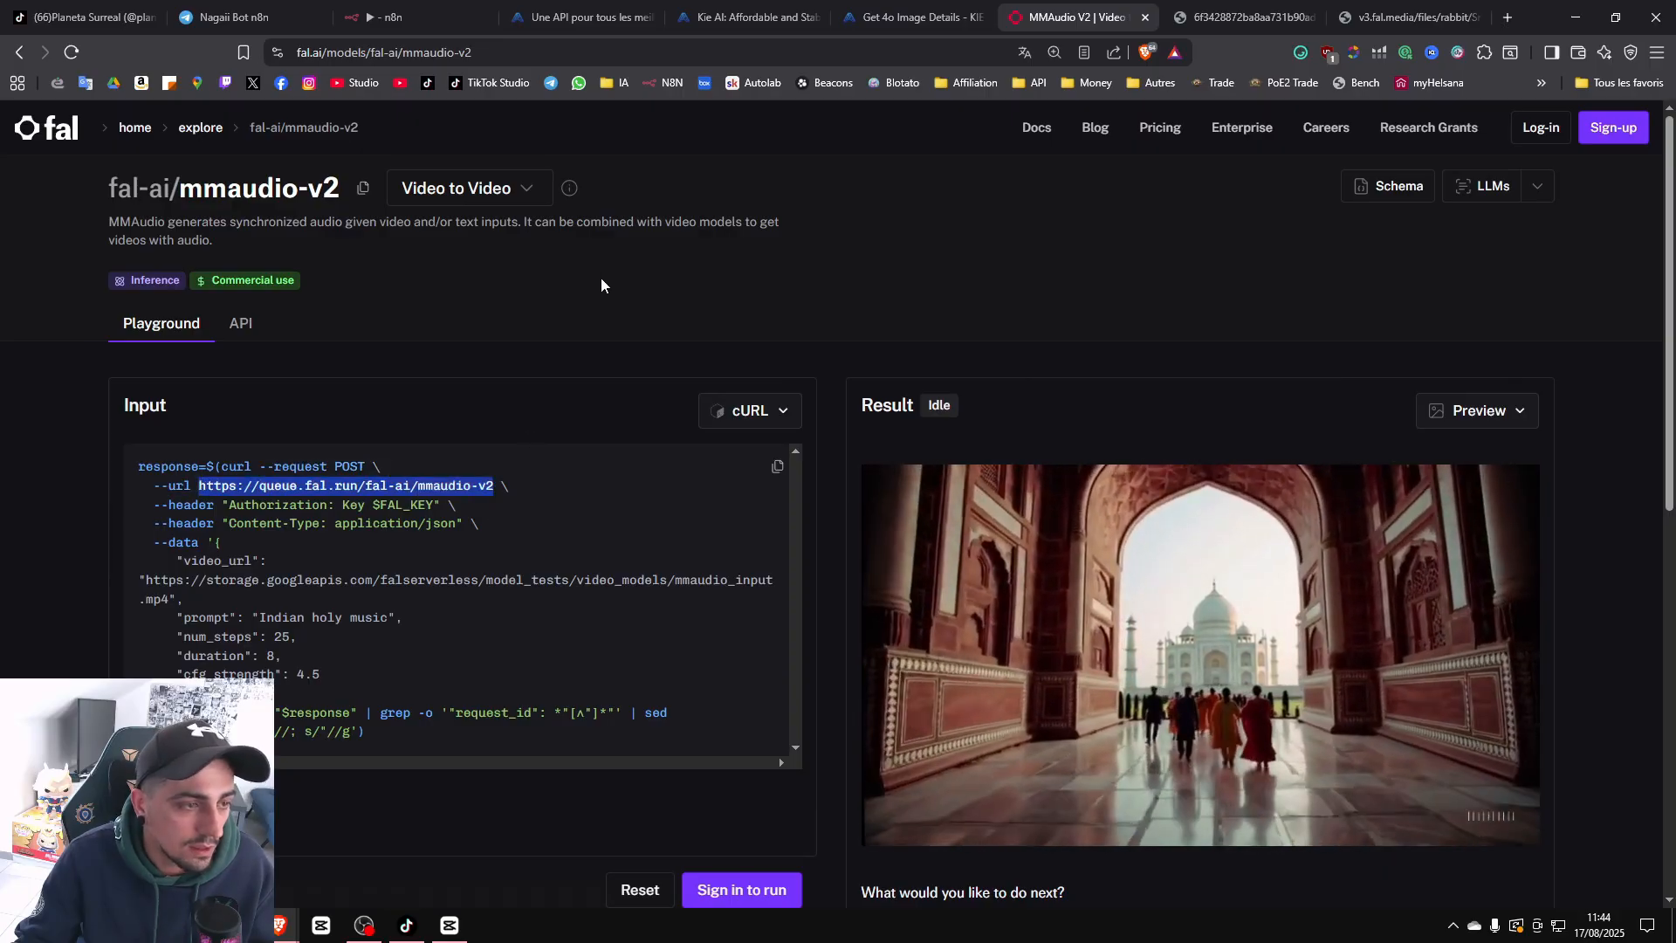
{"action": "left_click", "coordinate": [388, 16]}
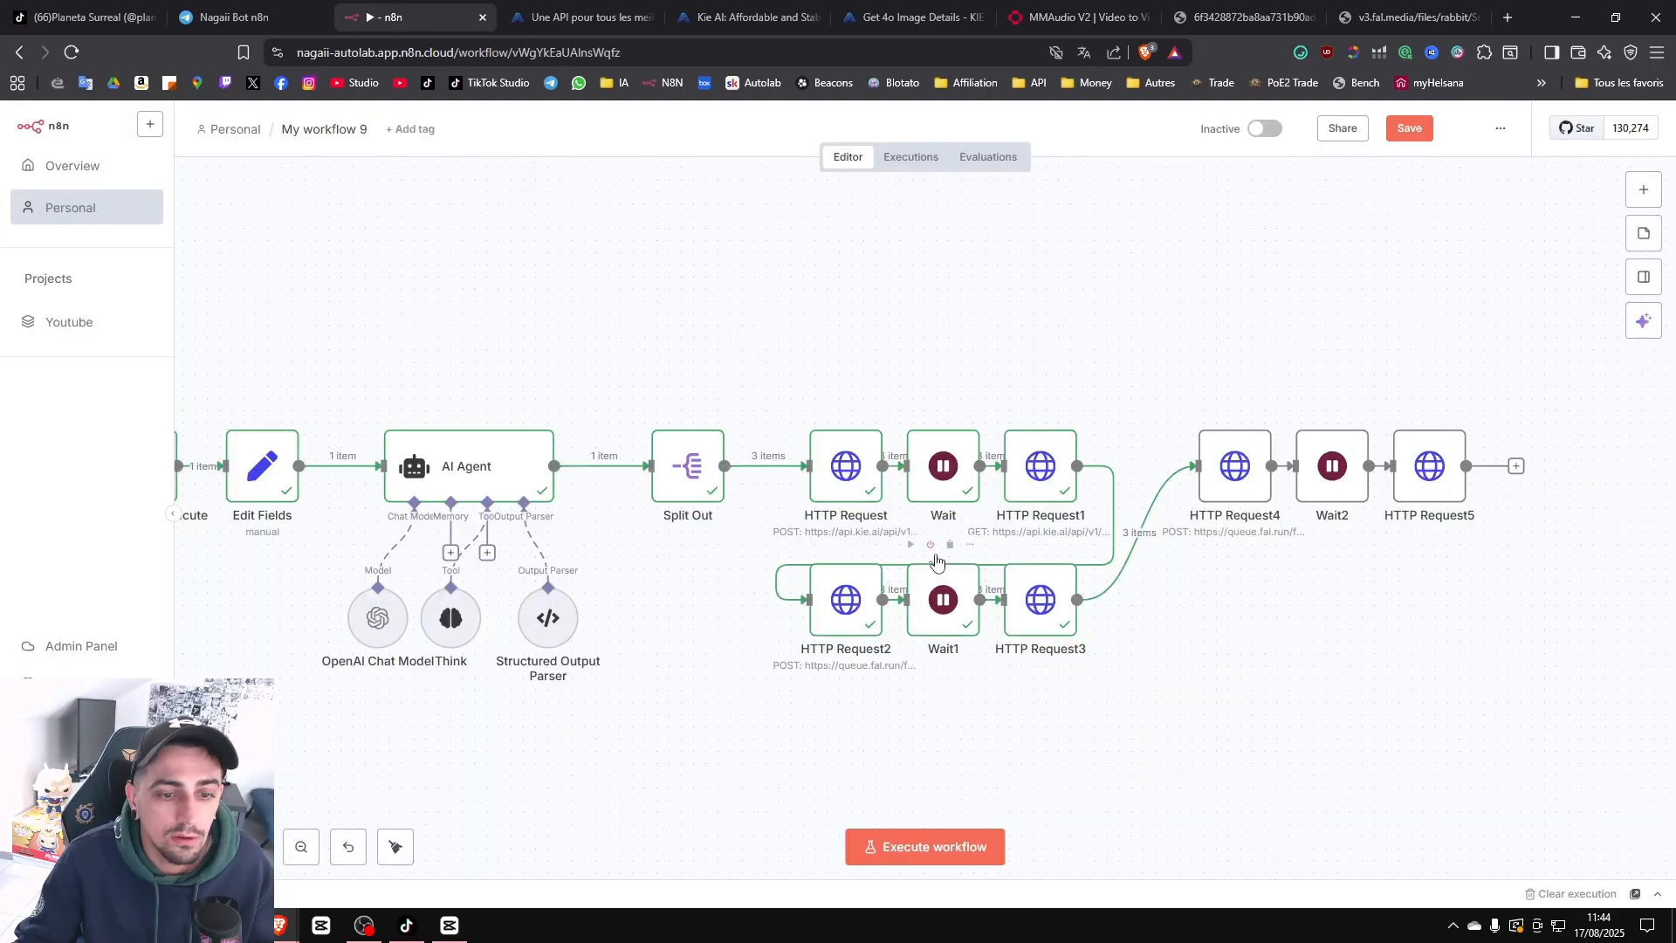
{"action": "left_click", "coordinate": [1245, 460]}
{"action": "key", "text": "Return"}
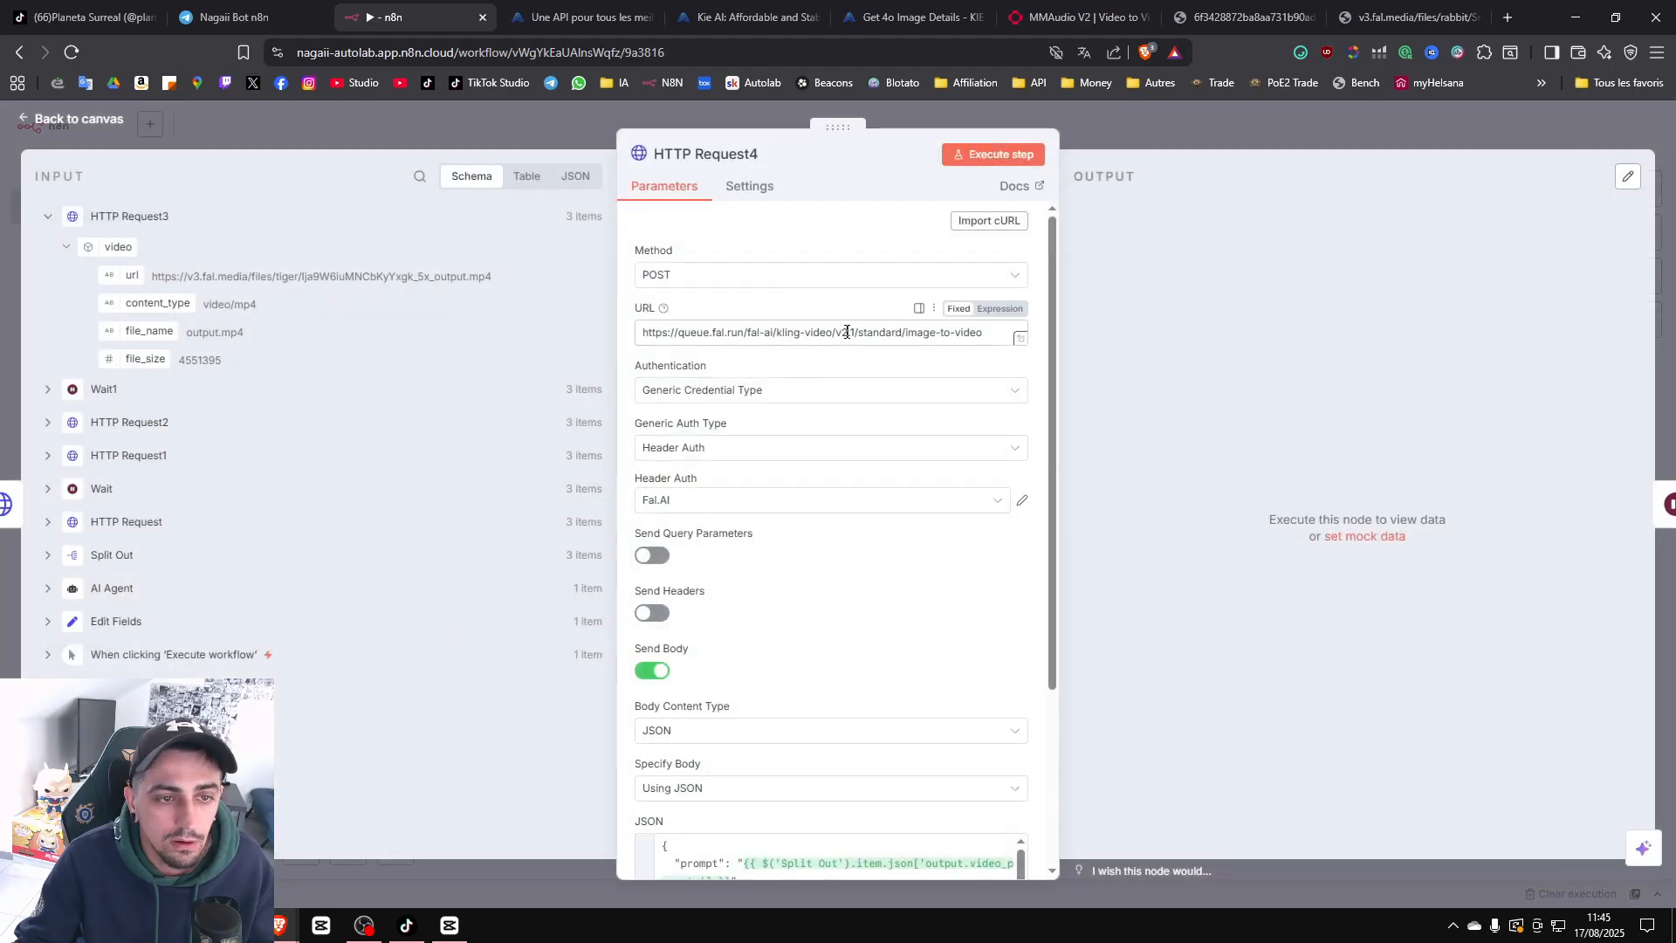
{"action": "left_click", "coordinate": [847, 332]}
{"action": "key", "text": "ctrl+a"}
{"action": "key", "text": "ctrl+v"}
Open HTTP Request4's JSON body in the full expression editor and clear its contents.
{"action": "scroll", "coordinate": [993, 646], "scroll_direction": "down", "scroll_amount": 3}
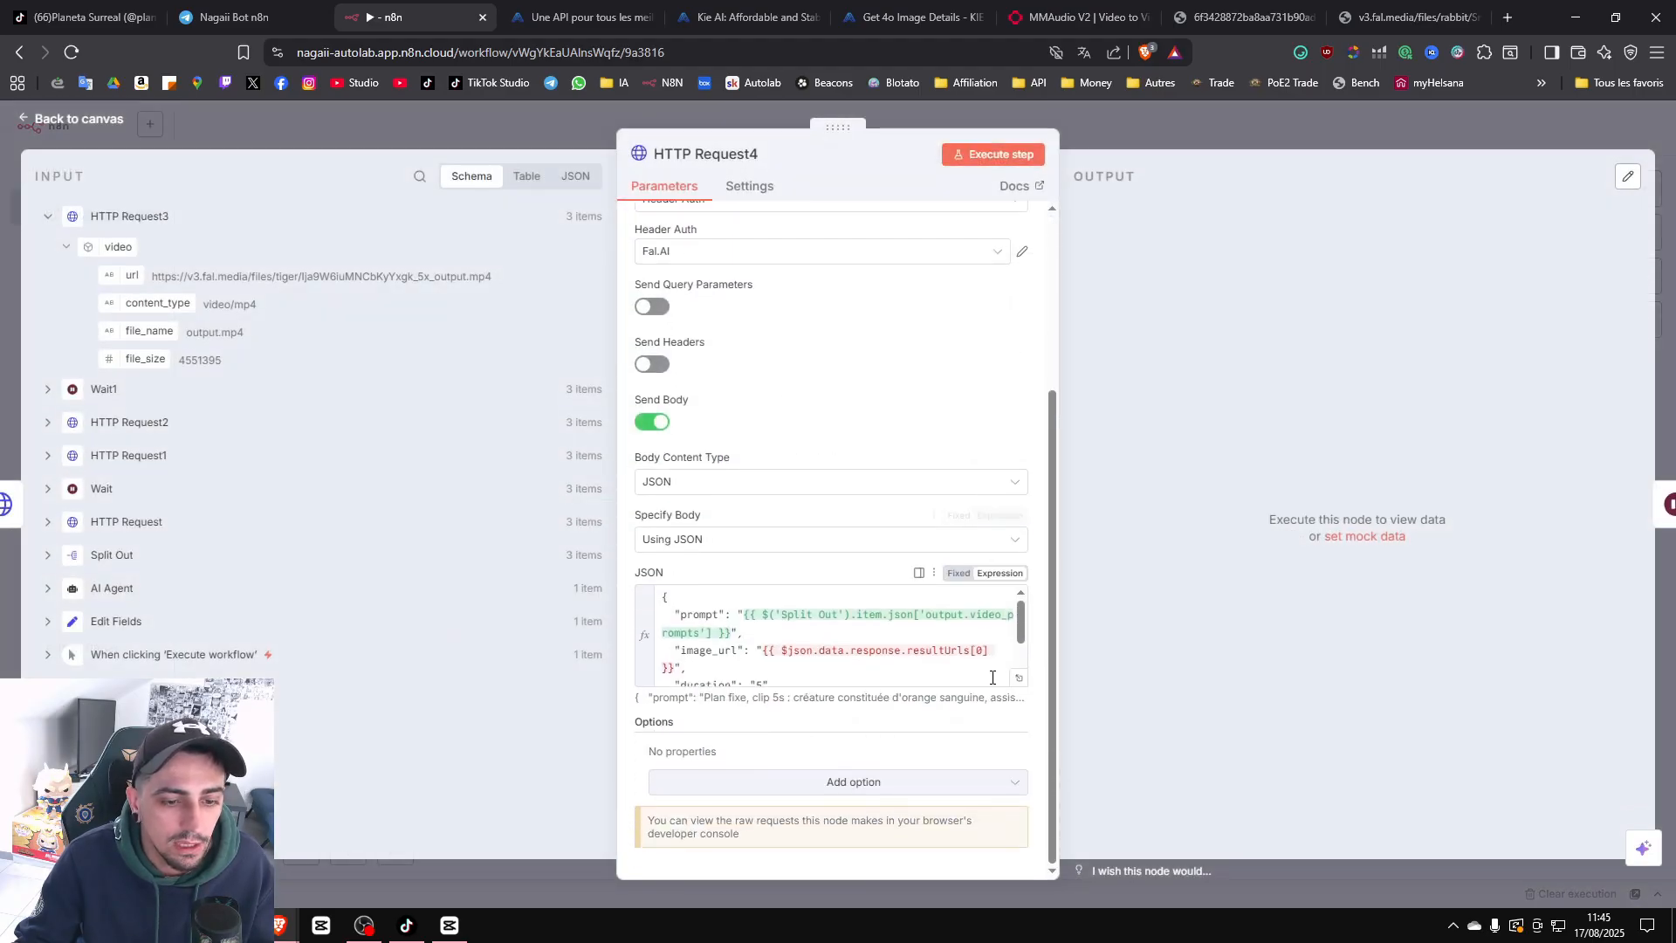
{"action": "left_click", "coordinate": [1016, 679]}
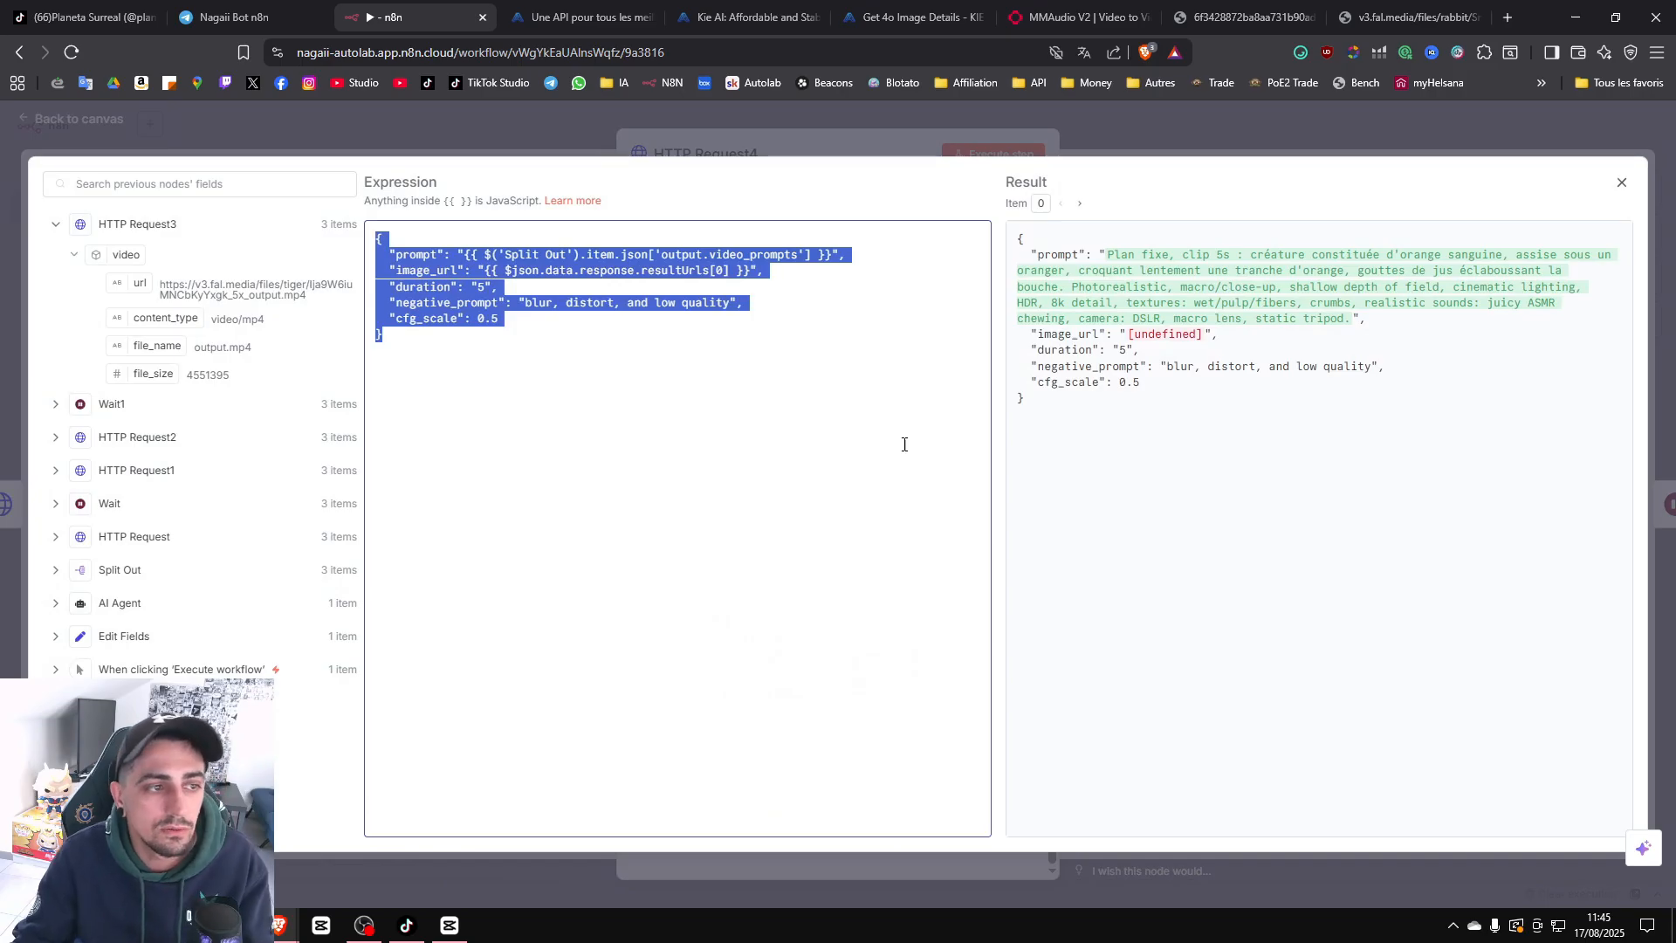
{"action": "key", "text": "BackSpace"}
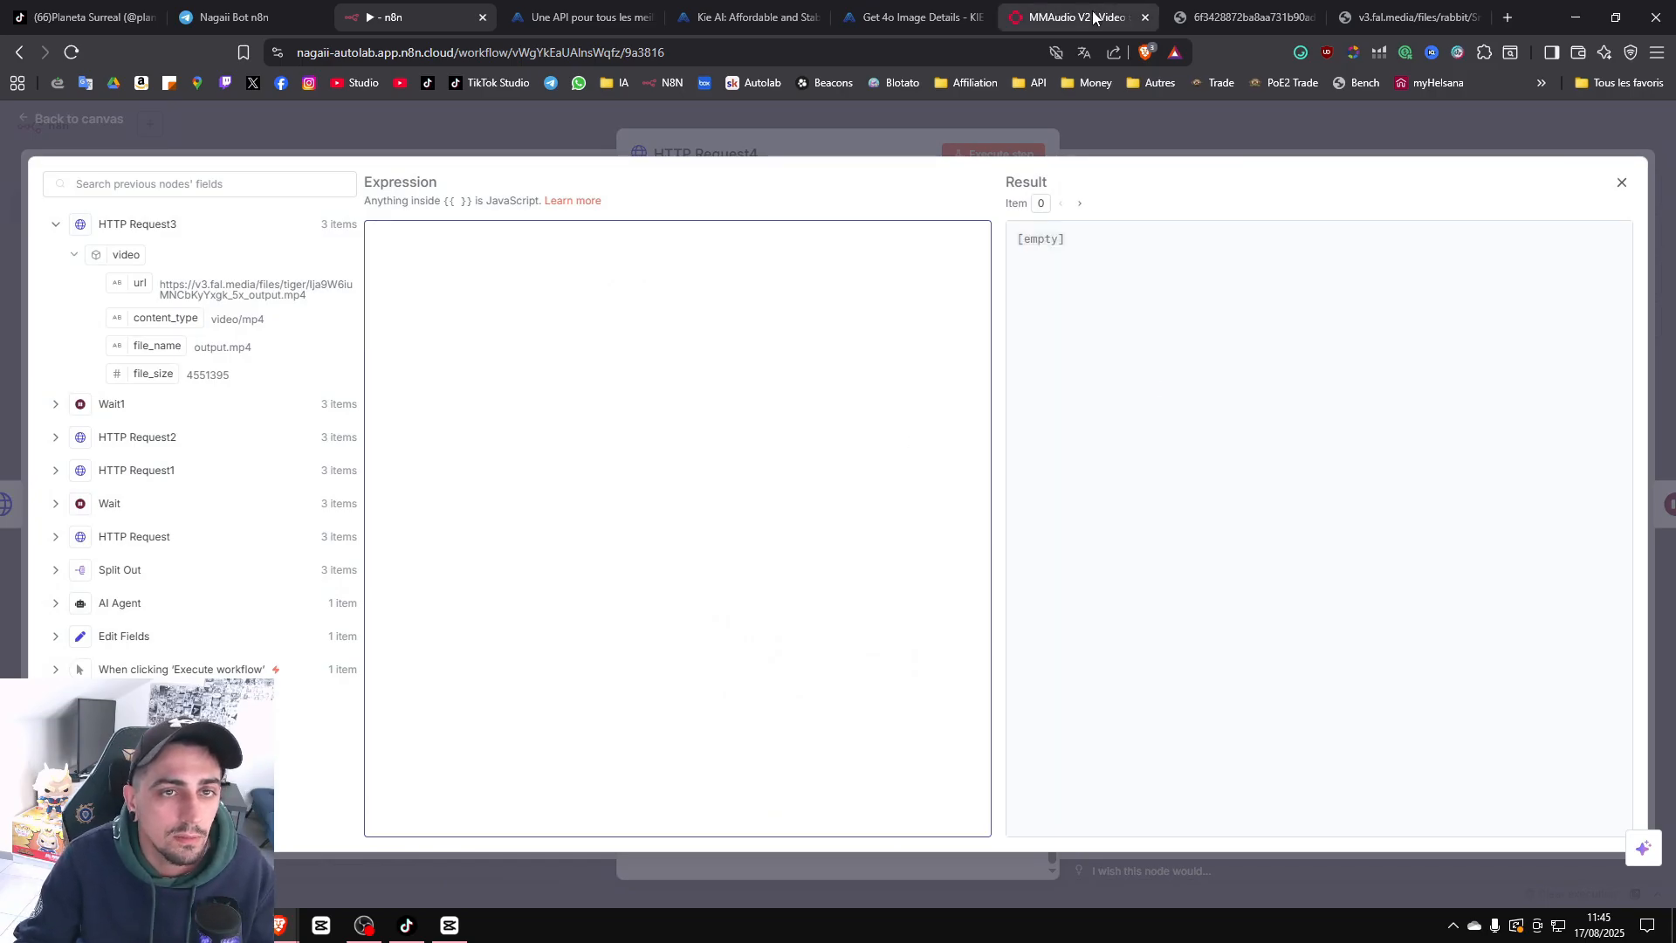
On the fal.ai mmaudio-v2 page, show the example input as JSON and copy the whole block.
{"action": "left_click", "coordinate": [1094, 18]}
{"action": "left_click", "coordinate": [777, 411]}
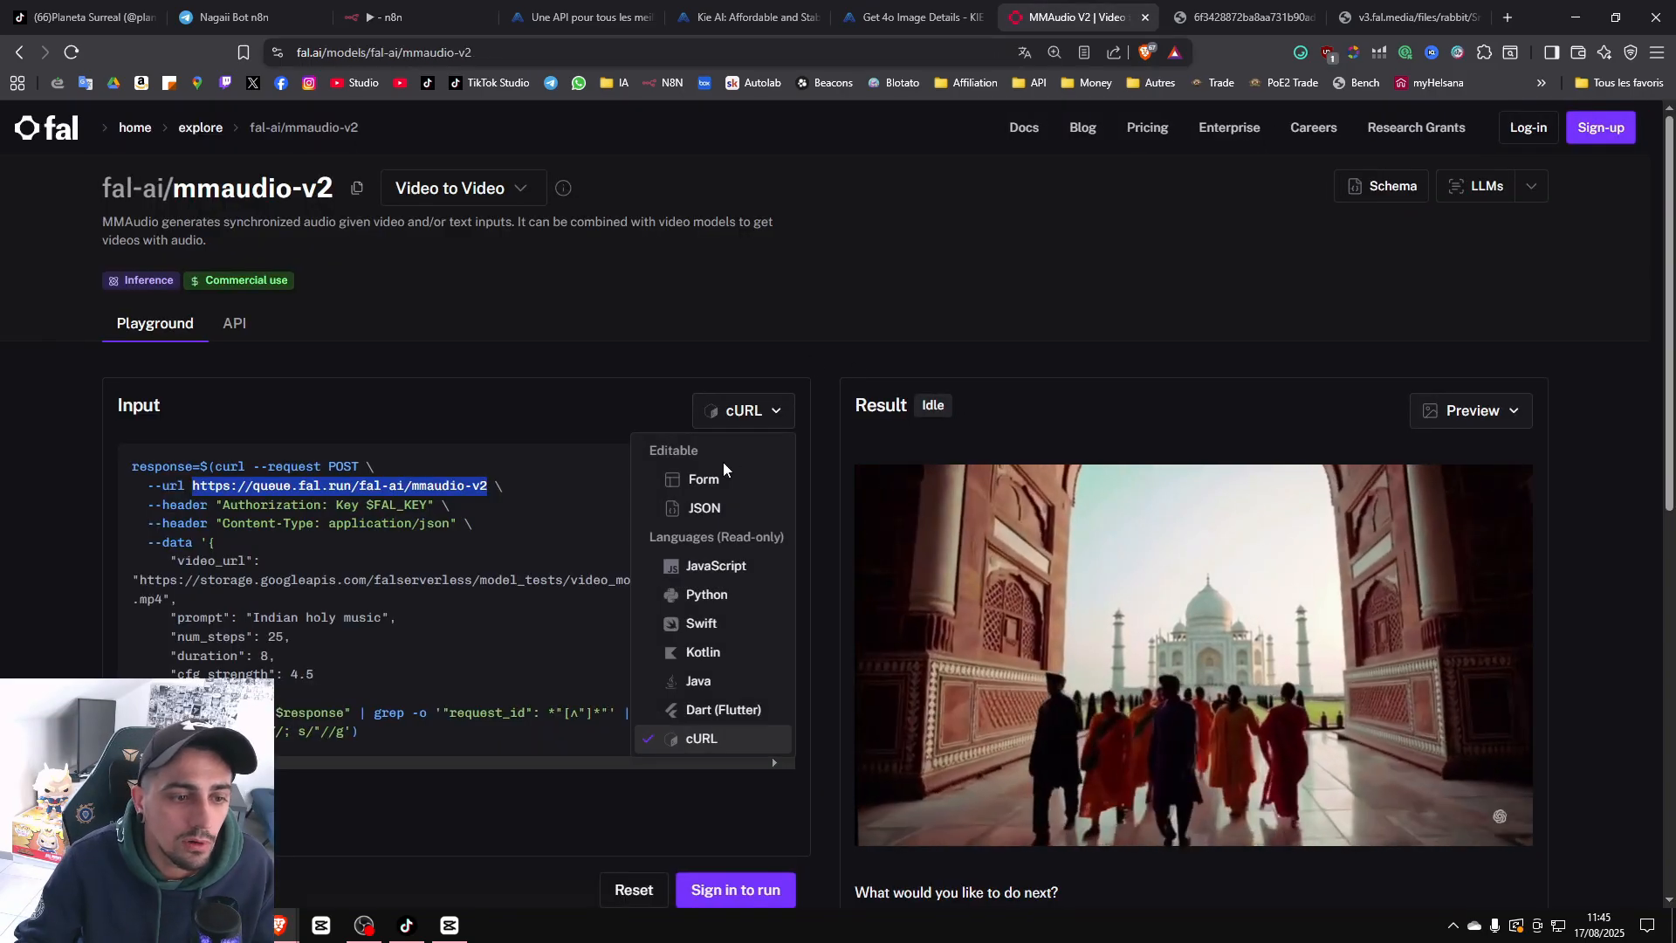
{"action": "left_click", "coordinate": [712, 480]}
{"action": "scroll", "coordinate": [274, 501], "scroll_direction": "down", "scroll_amount": 2}
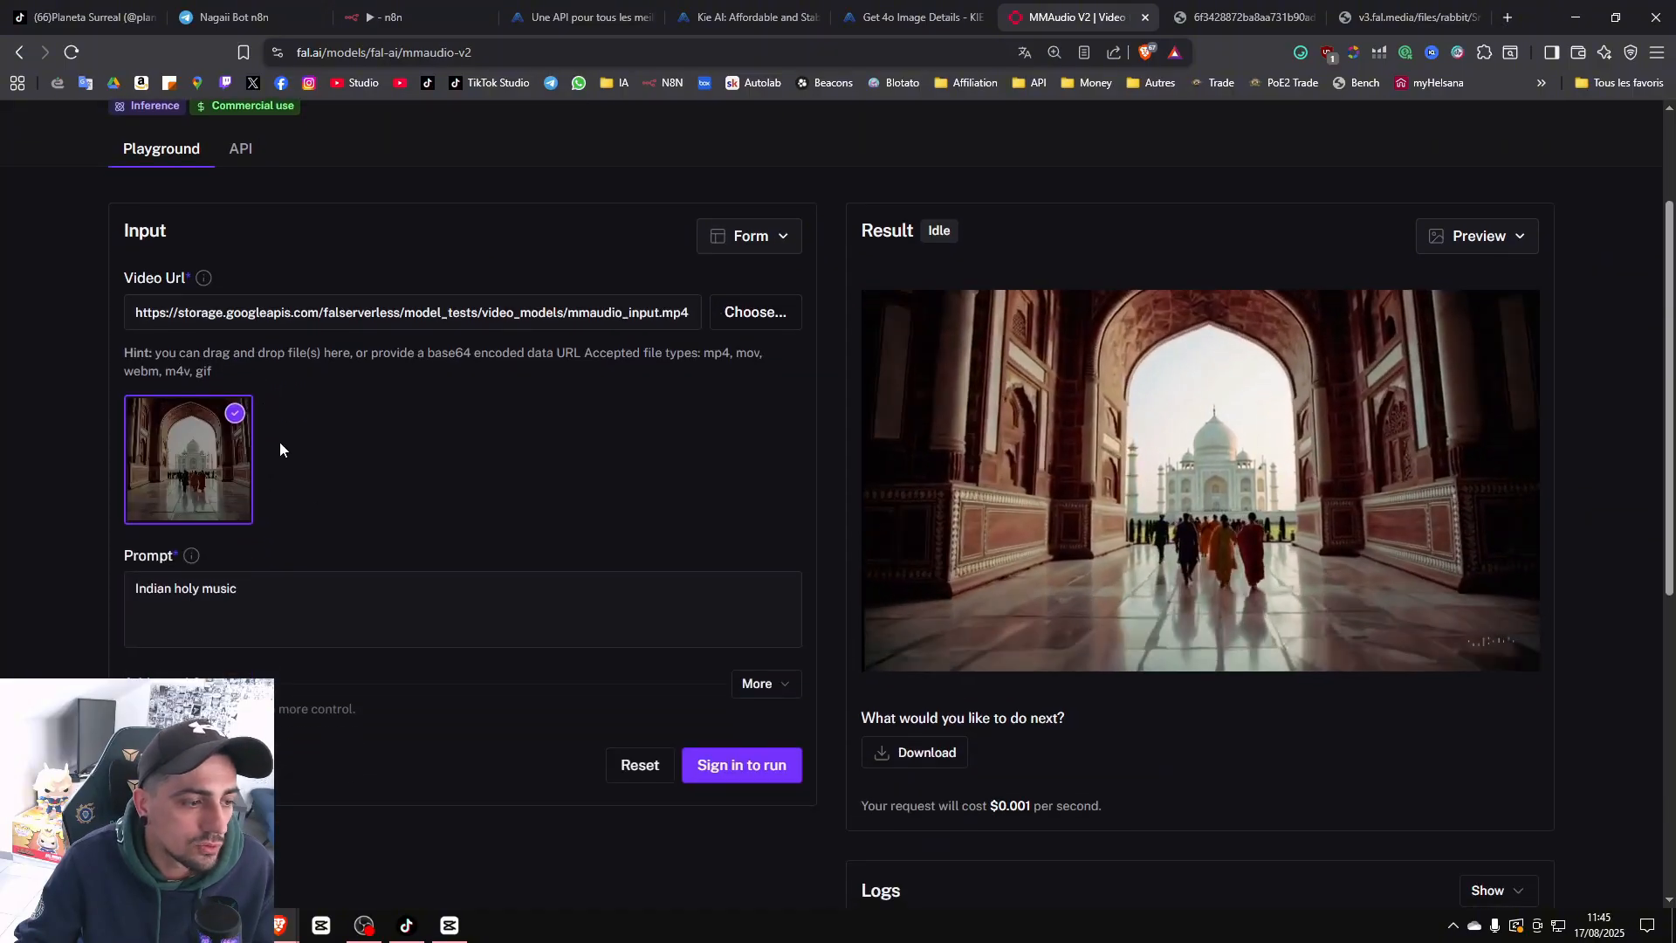
{"action": "left_click", "coordinate": [763, 239]}
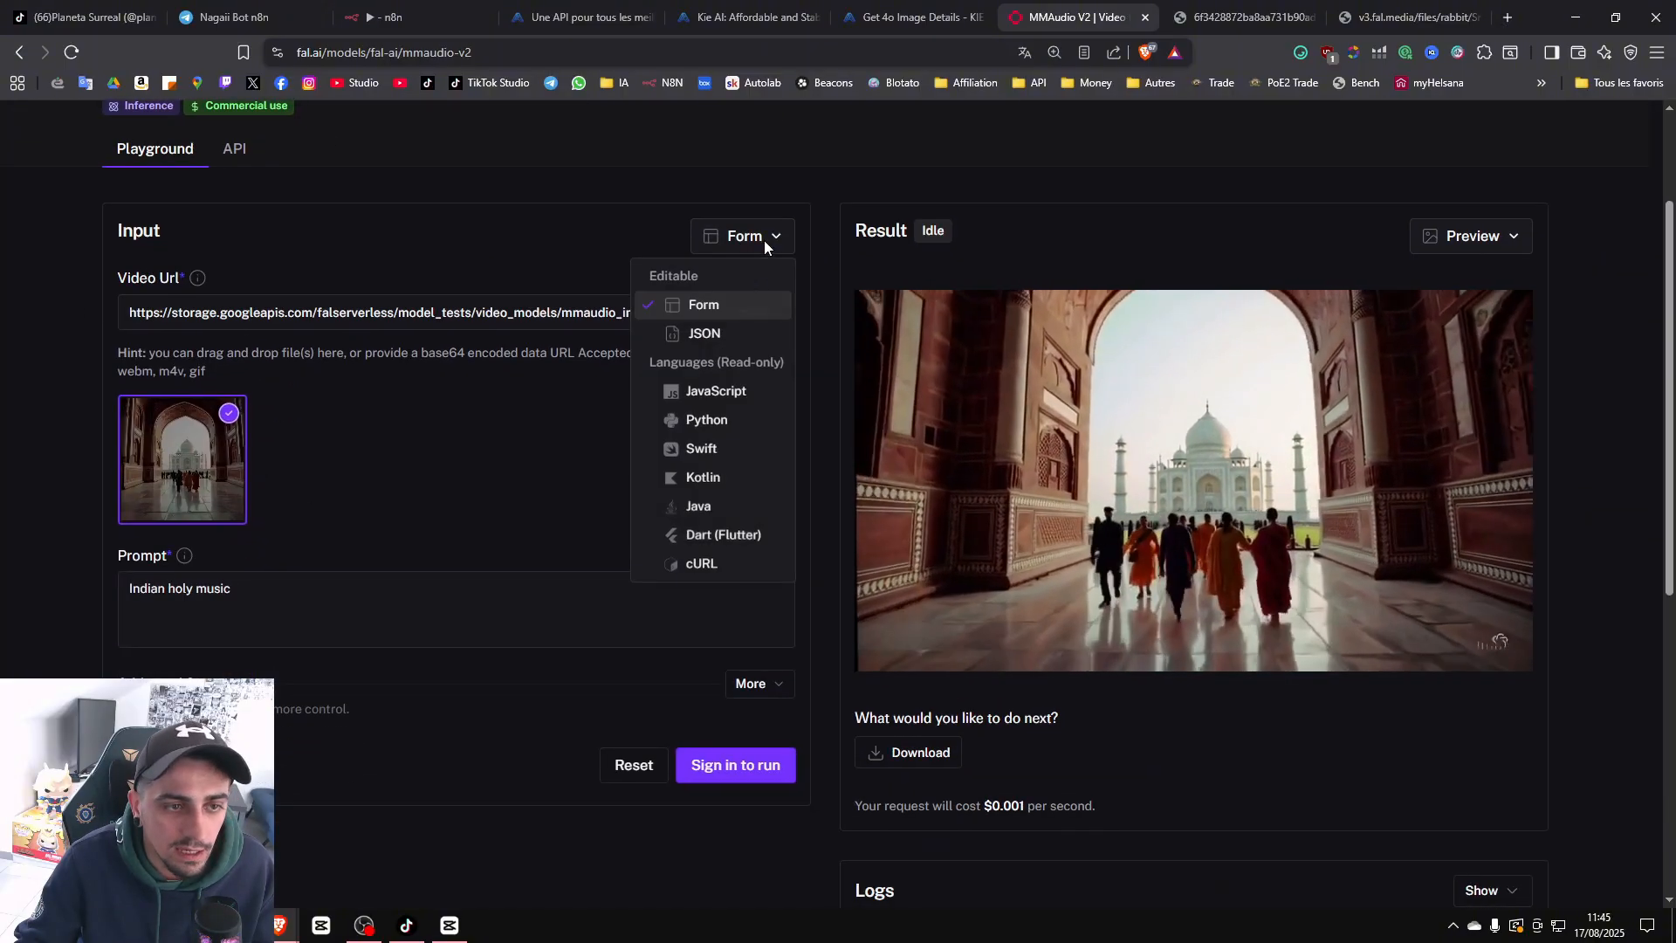
{"action": "left_click", "coordinate": [705, 334]}
{"action": "left_click_drag", "start_coordinate": [273, 442], "coordinate": [113, 275]}
{"action": "key", "text": "ctrl+c"}
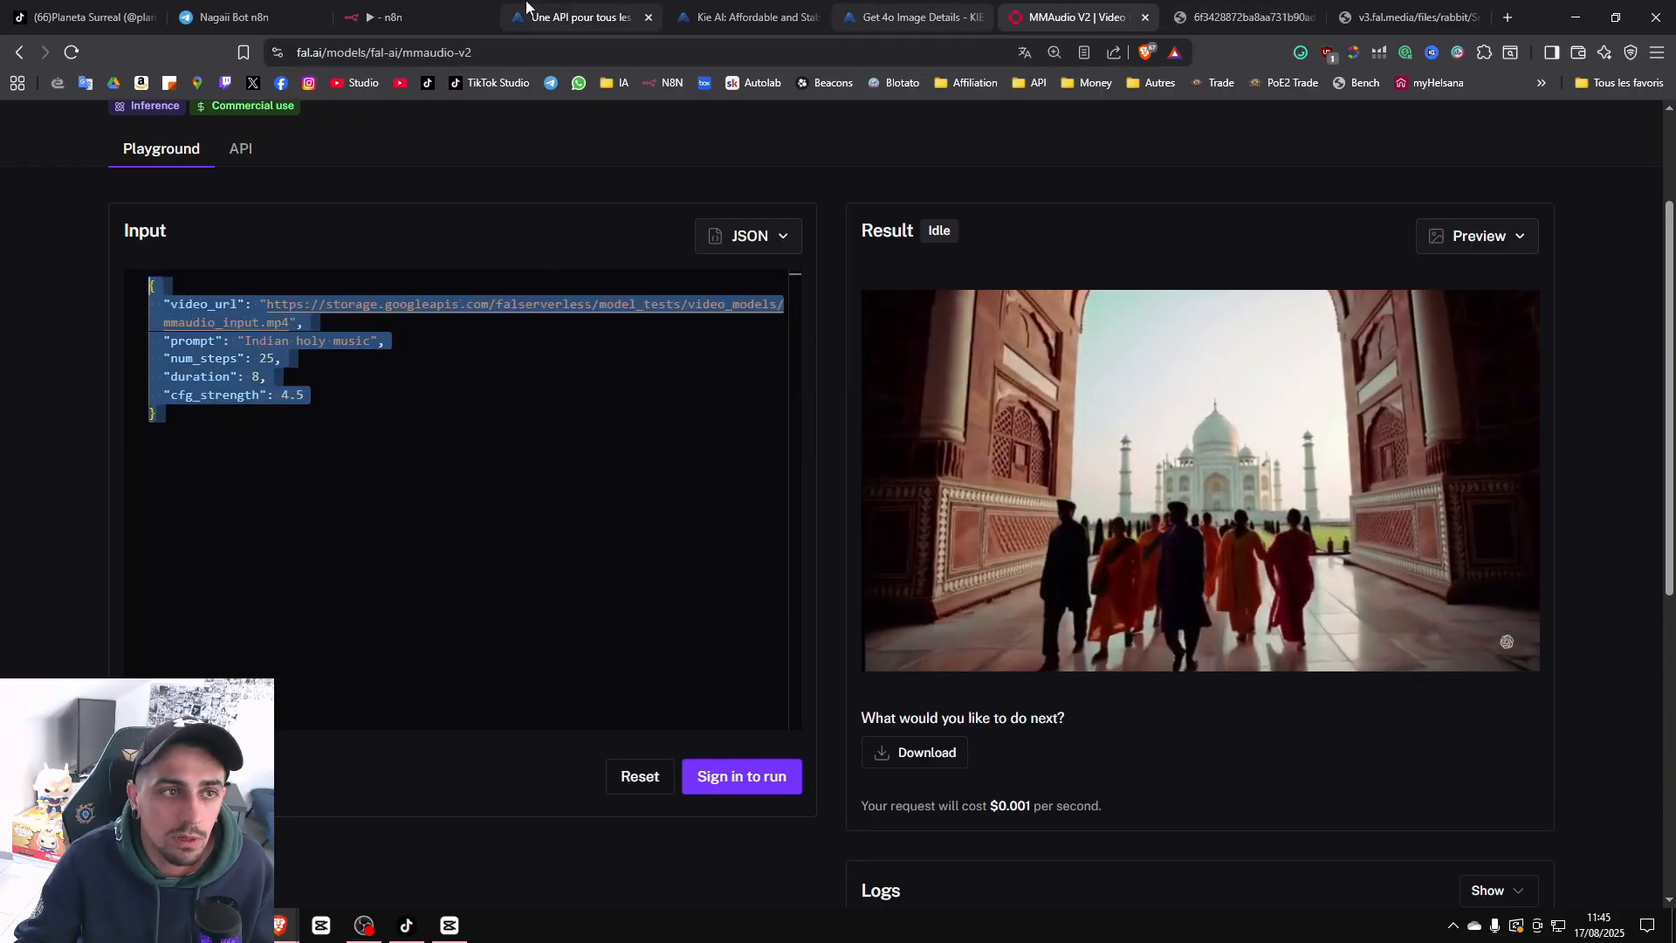
Paste the MMAudio JSON into HTTP Request4's body in n8n and remove the num_steps, duration and cfg_strength lines.
{"action": "left_click", "coordinate": [410, 16]}
{"action": "key", "text": "ctrl+v"}
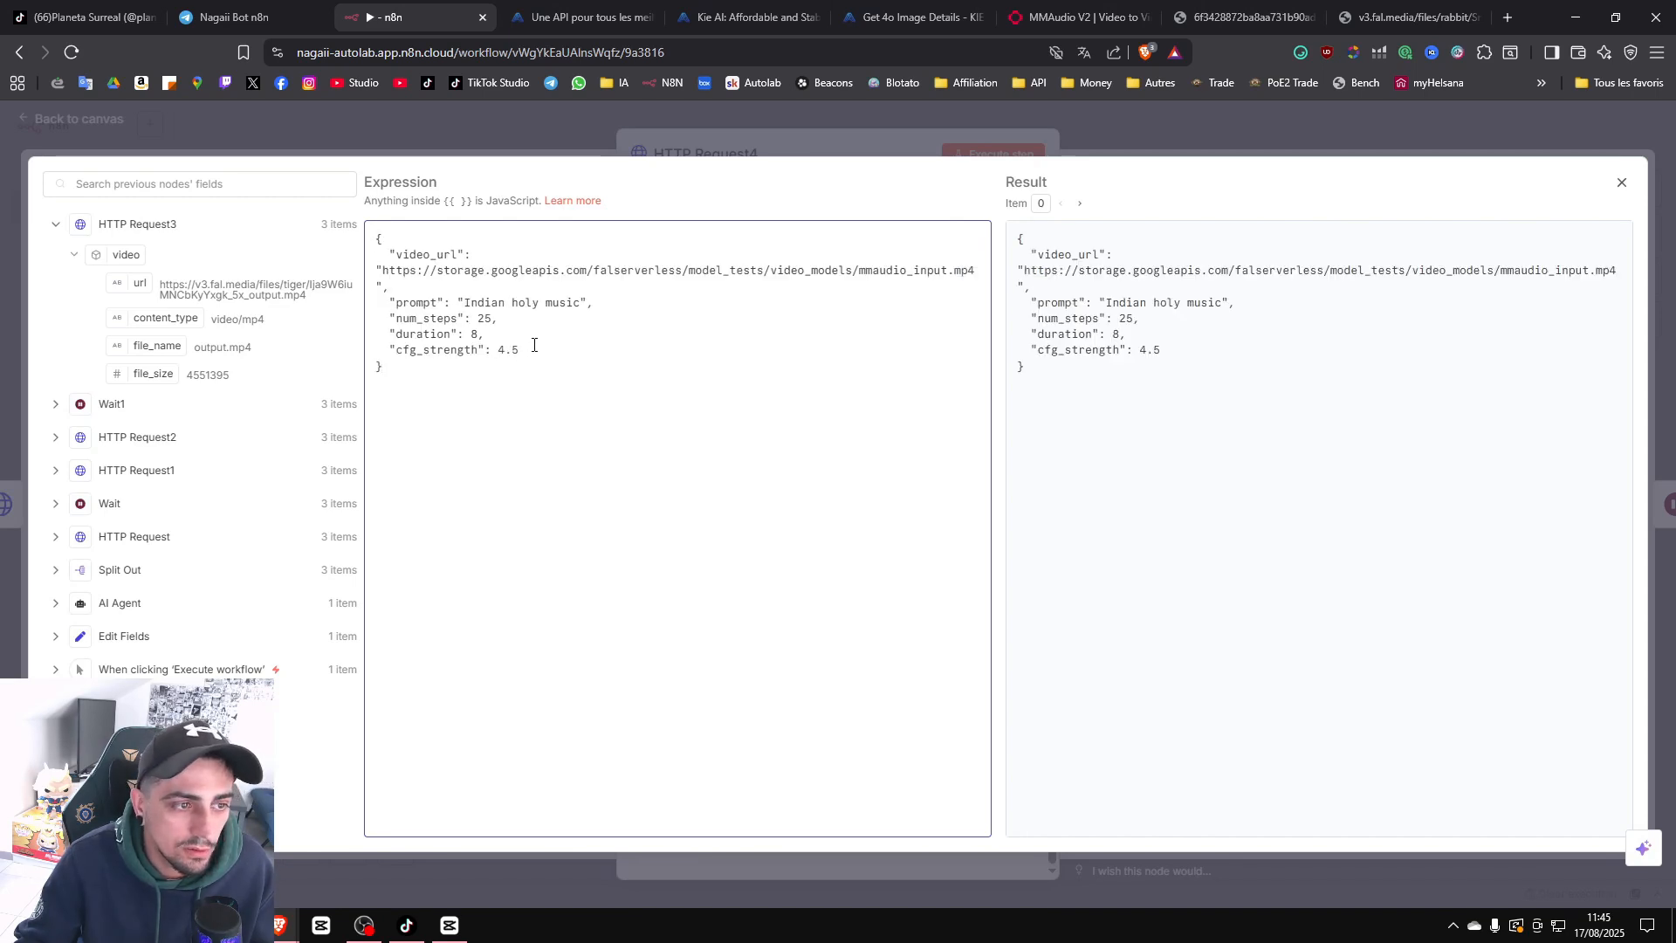
{"action": "left_click_drag", "start_coordinate": [542, 345], "coordinate": [590, 312]}
{"action": "key", "text": "BackSpace"}
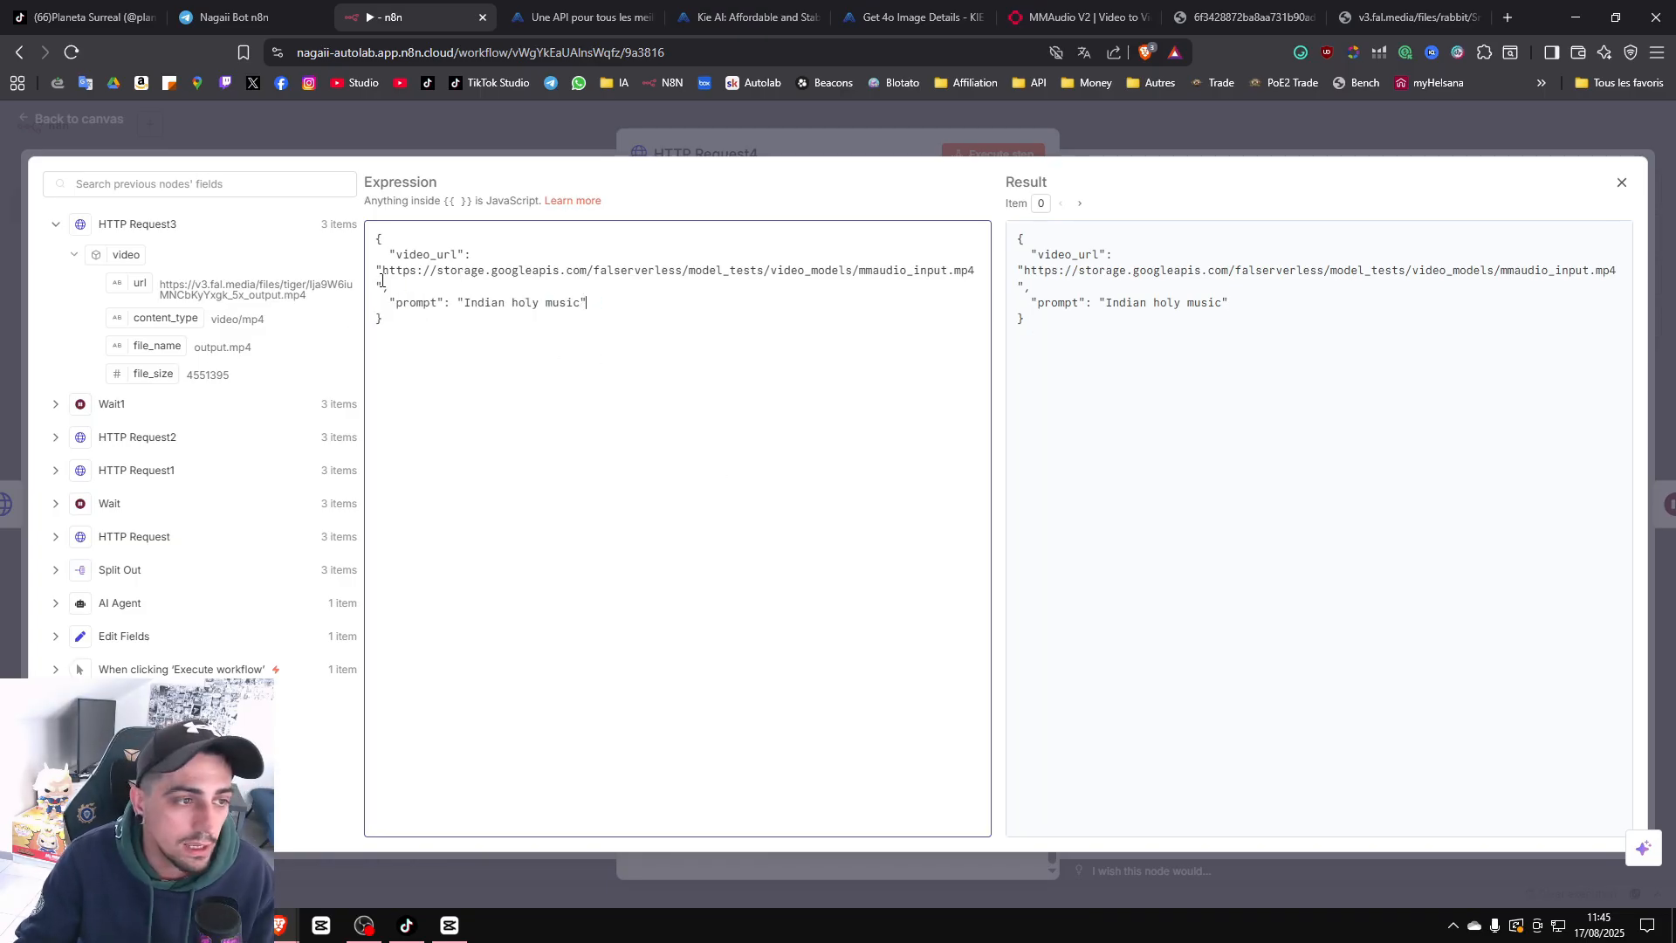
Replace the sample video_url value in the JSON body with the video url field from HTTP Request3.
{"action": "left_click_drag", "start_coordinate": [382, 271], "coordinate": [976, 267]}
{"action": "key", "text": "BackSpace"}
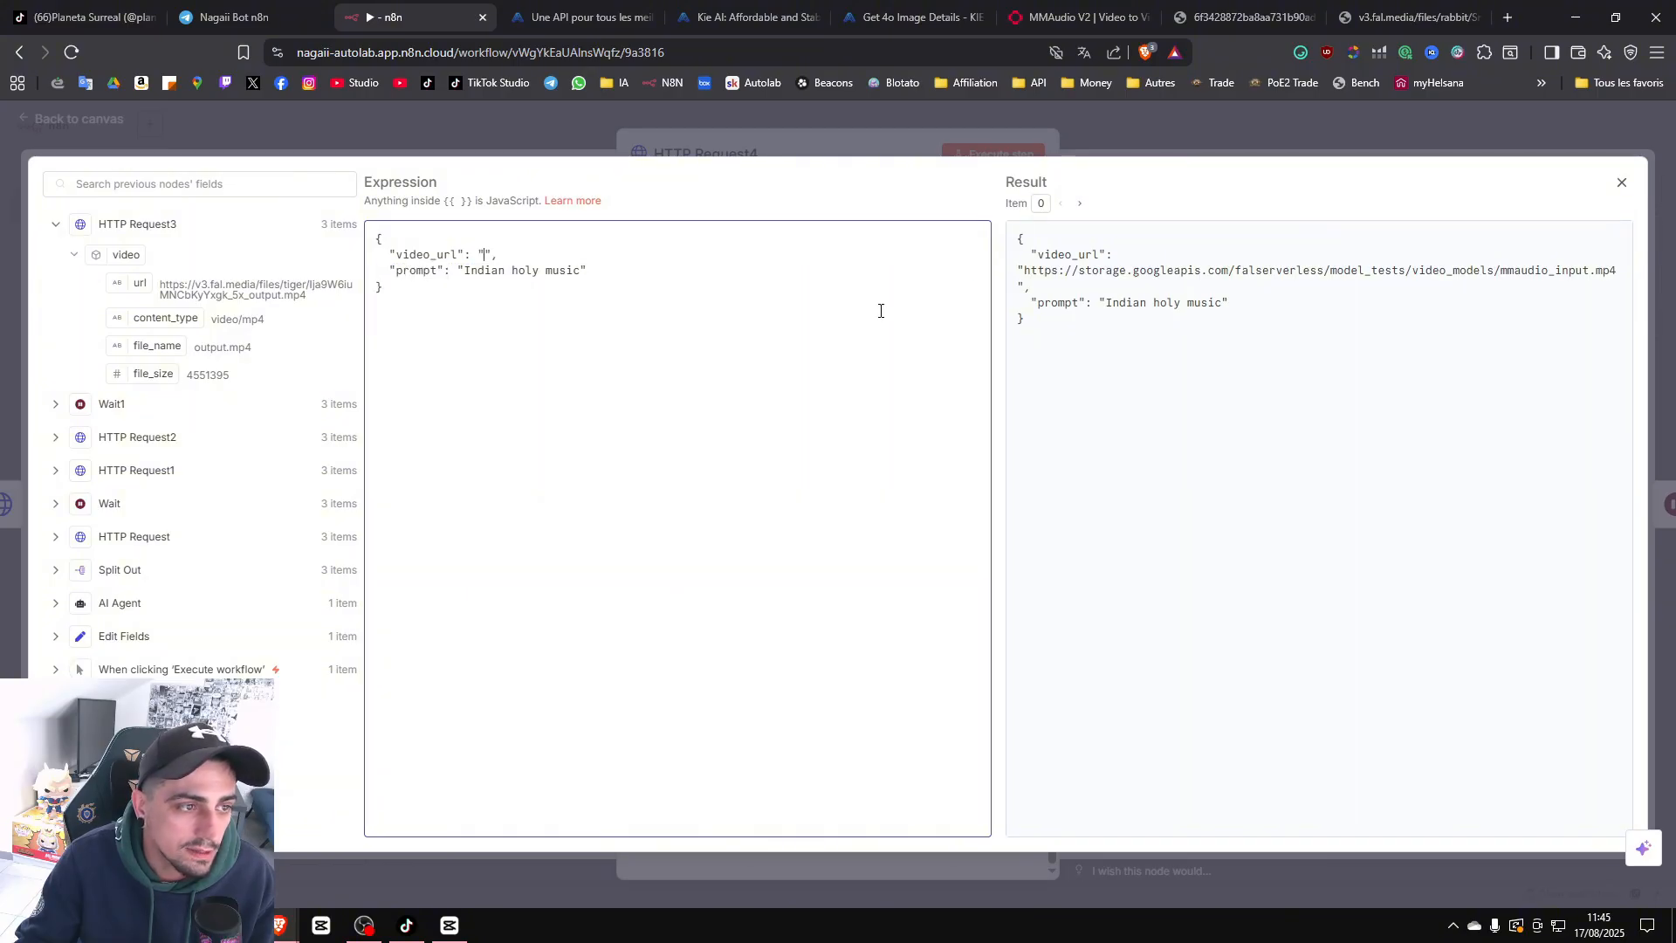
{"action": "left_click_drag", "start_coordinate": [174, 284], "coordinate": [483, 255]}
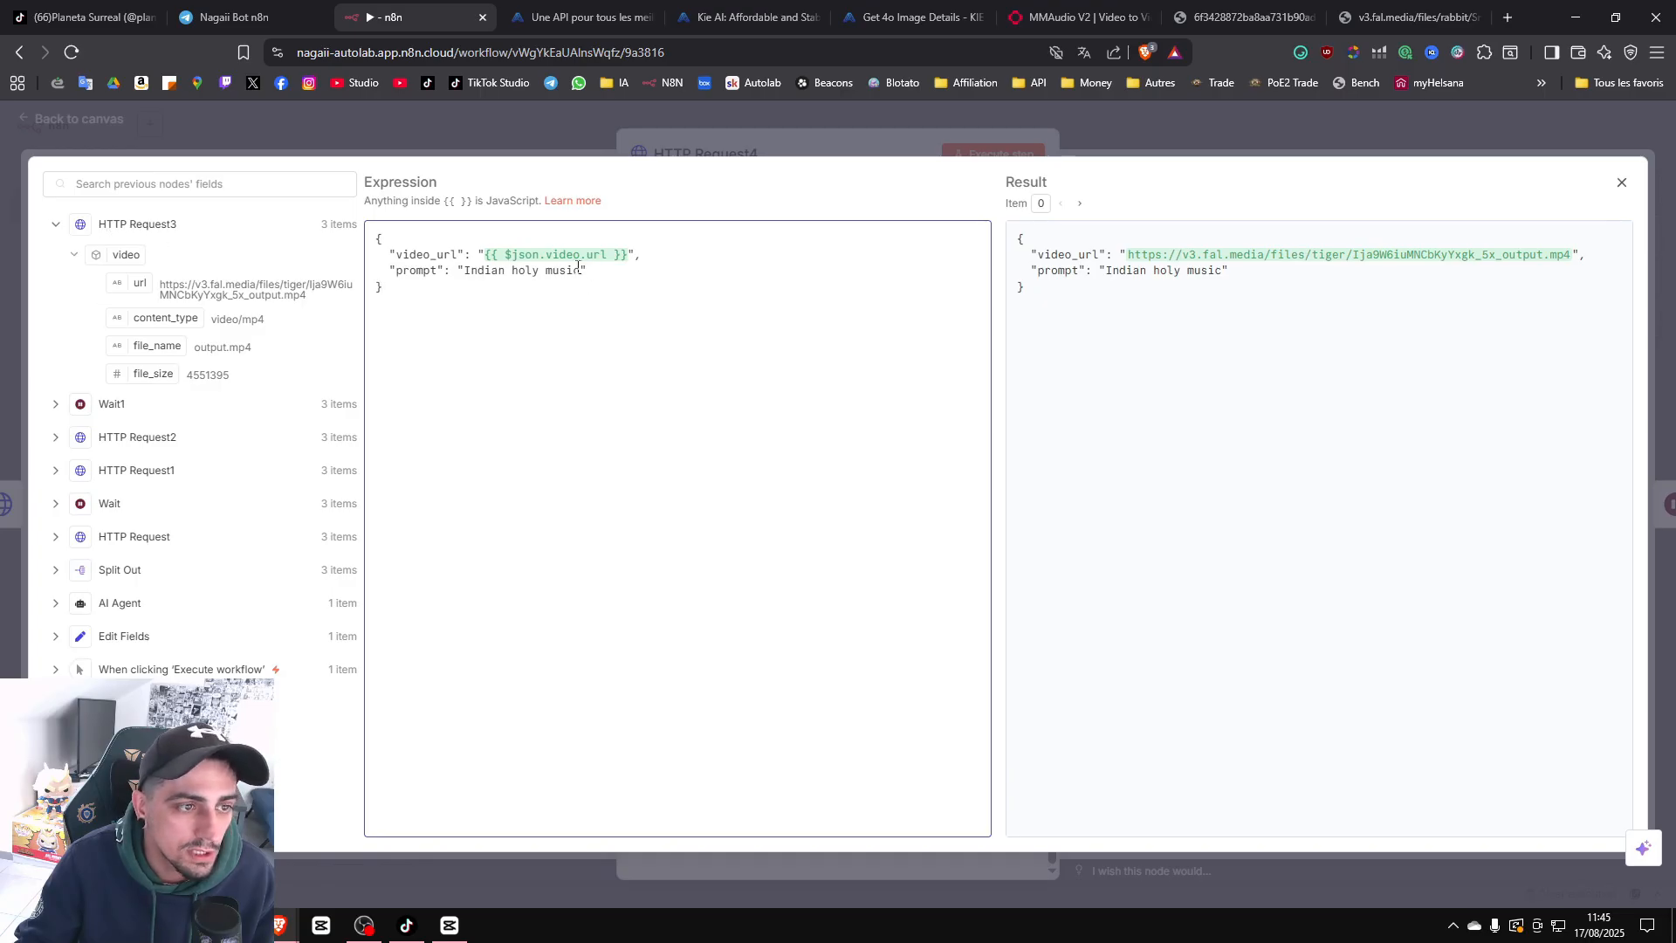
Replace the prompt with a seamless loop of gentle, satisfying chewing sounds, light slurps and delicate squishes in intimate ASMR quality without background noise.
{"action": "left_click_drag", "start_coordinate": [579, 270], "coordinate": [473, 270]}
{"action": "key", "text": "BackSpace"}
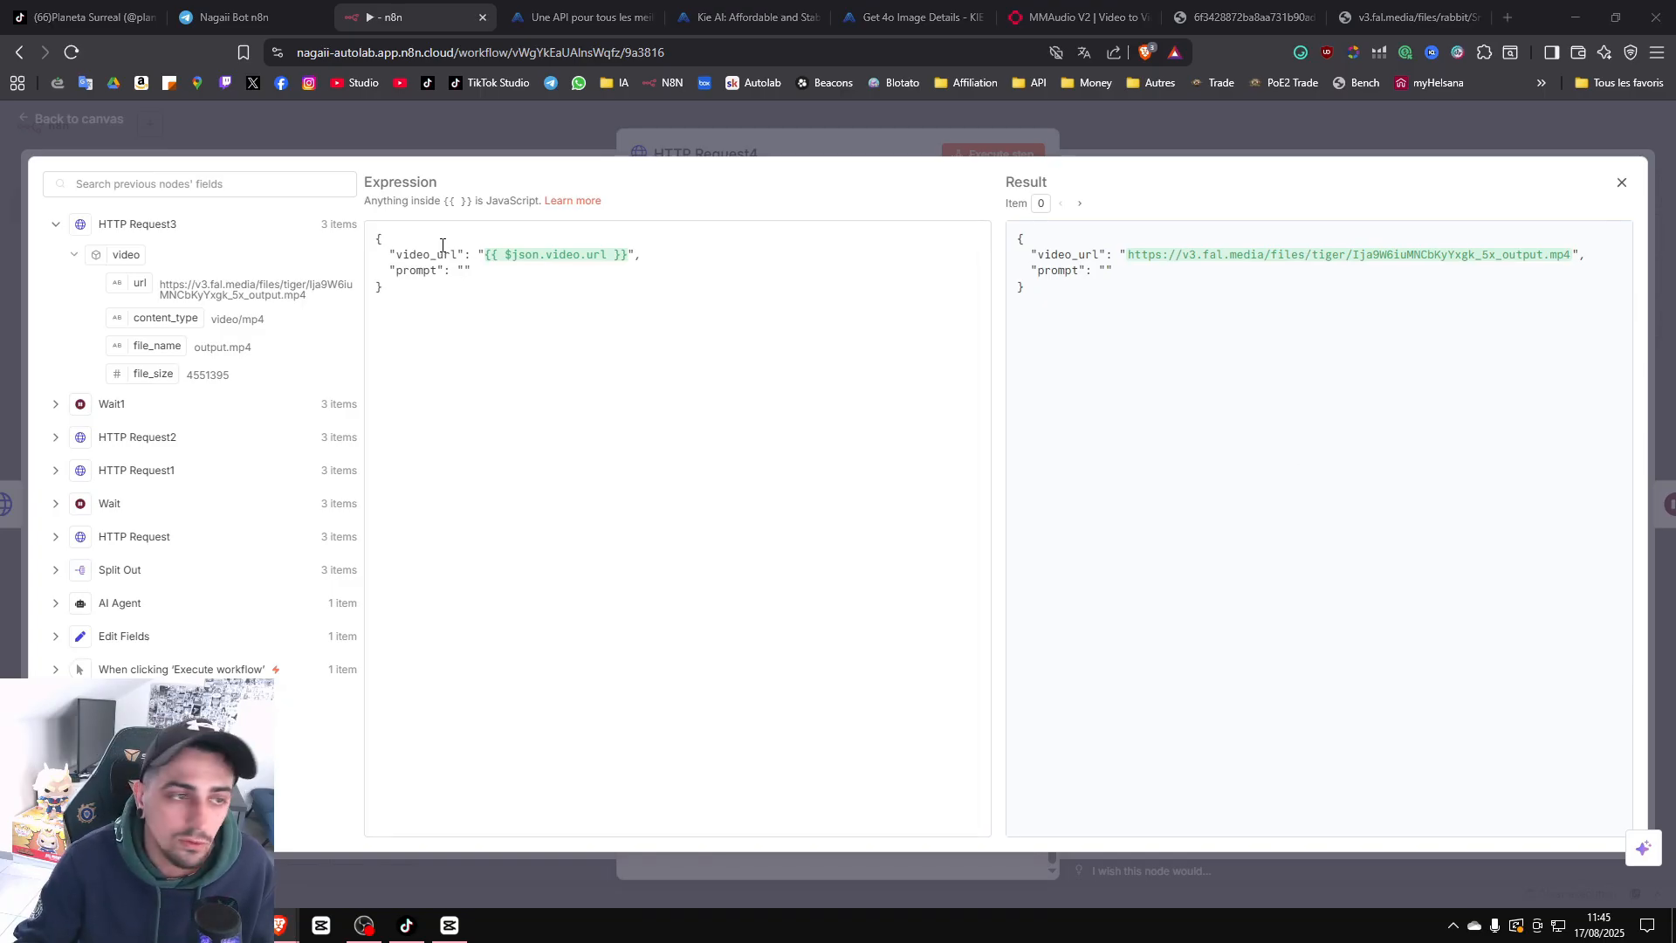
{"action": "left_click", "coordinate": [466, 270]}
{"action": "type", "text": "A seamless loop of gentle, satisfying chewing sounds with soft mouth movements, light slurps, subtle saliva textures, and delicate squishes. Intimate ASMR quality with no background noise, warm and immersive"}
{"action": "left_click", "coordinate": [774, 333]}
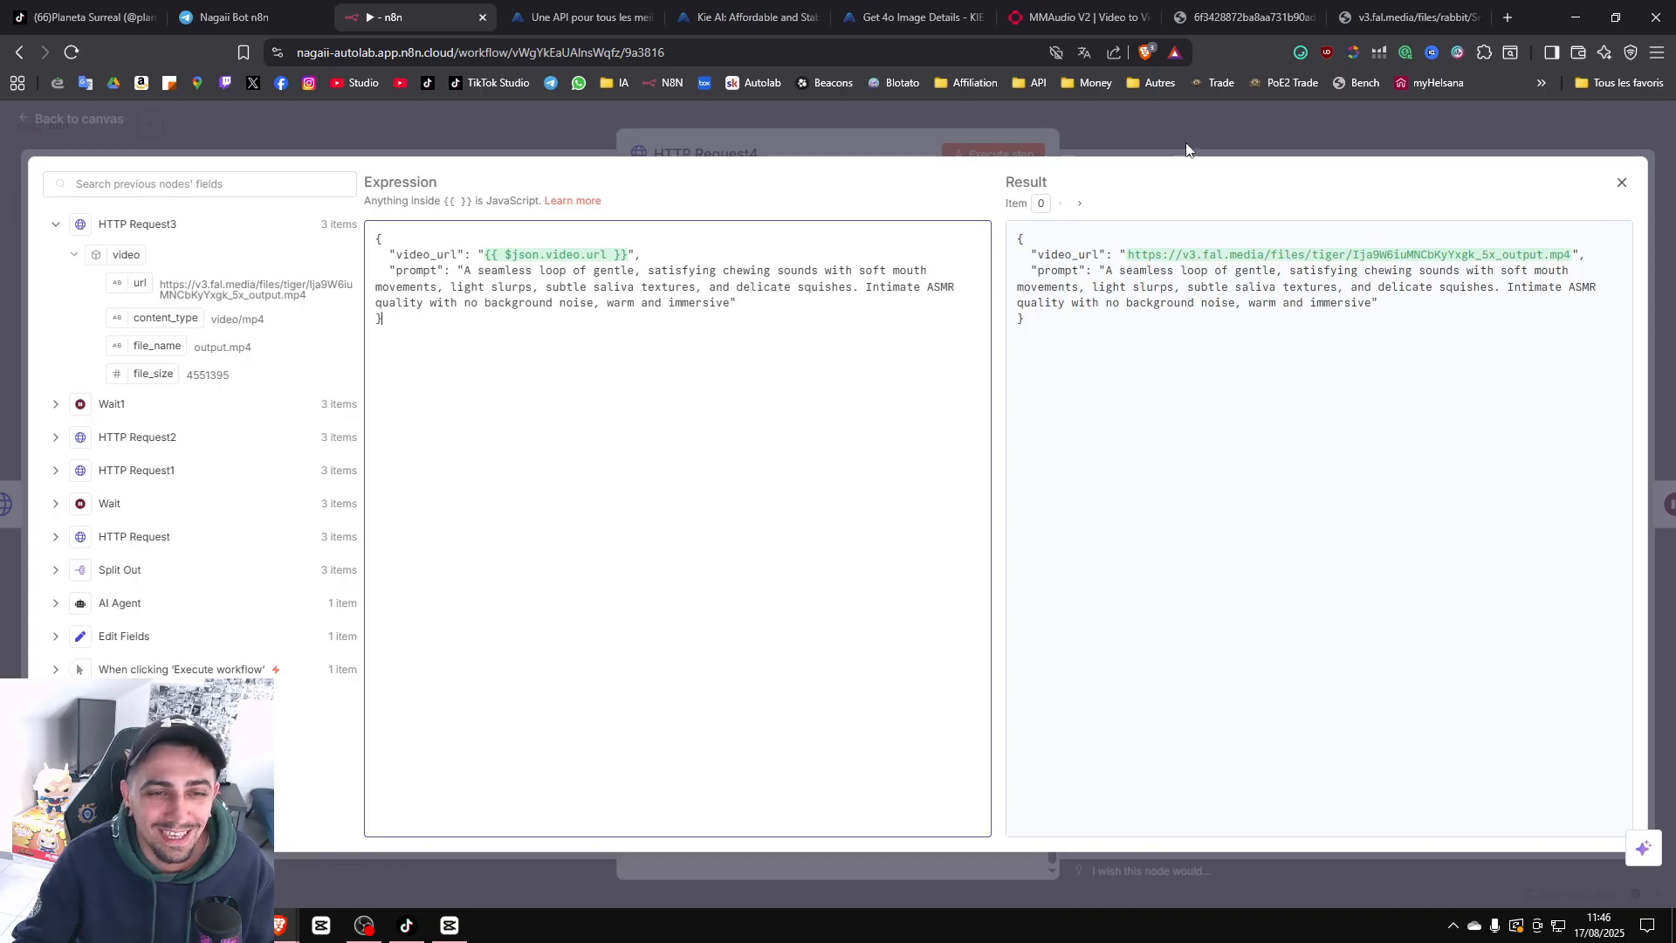
{"action": "left_click", "coordinate": [830, 140]}
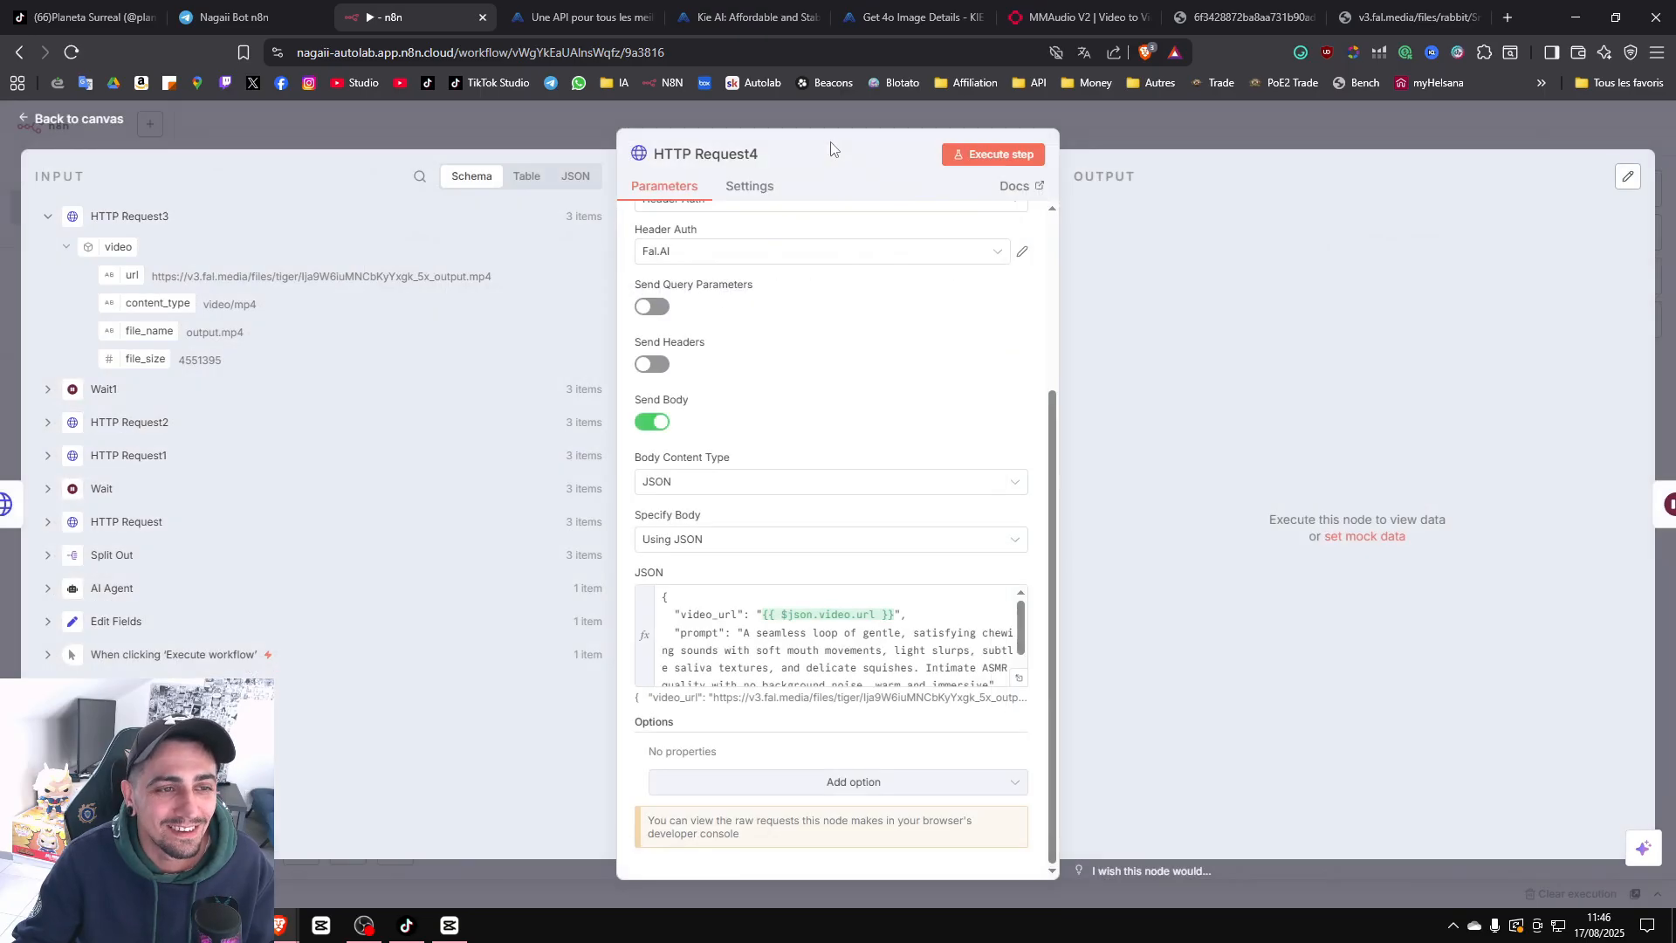
Execute the HTTP Request4 node and open the Wait2 node's settings.
{"action": "left_click", "coordinate": [1016, 166]}
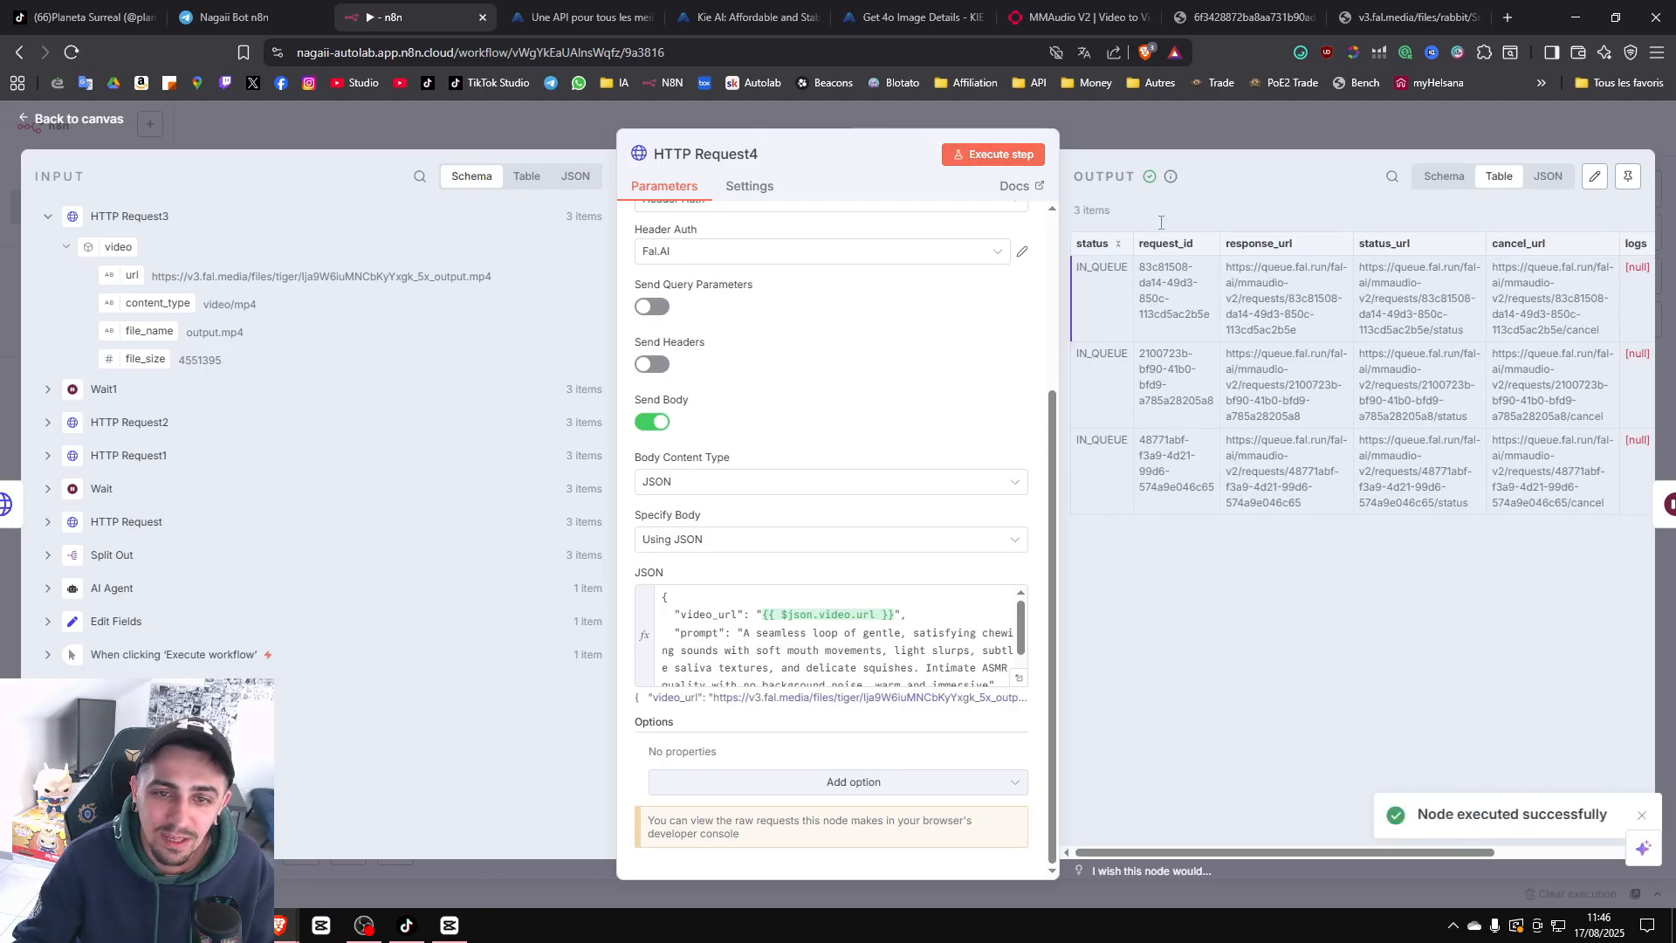
{"action": "key", "text": "Escape"}
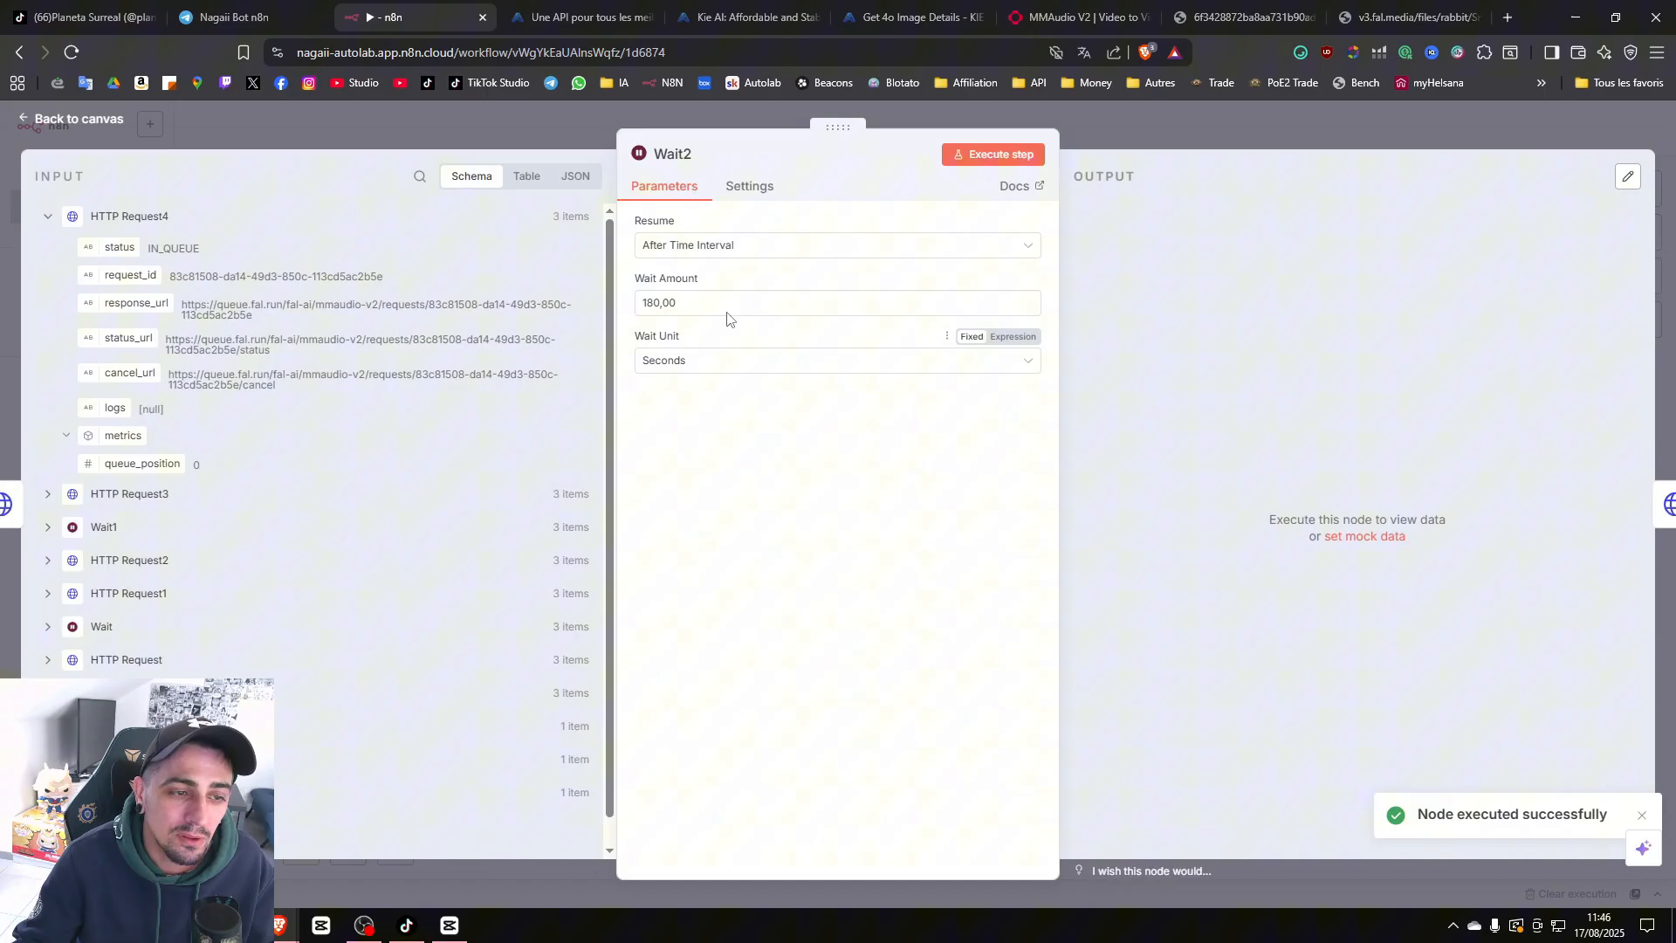
Set Wait2's wait amount to 100 seconds, execute the node and return to the canvas.
{"action": "left_click_drag", "start_coordinate": [718, 305], "coordinate": [547, 303]}
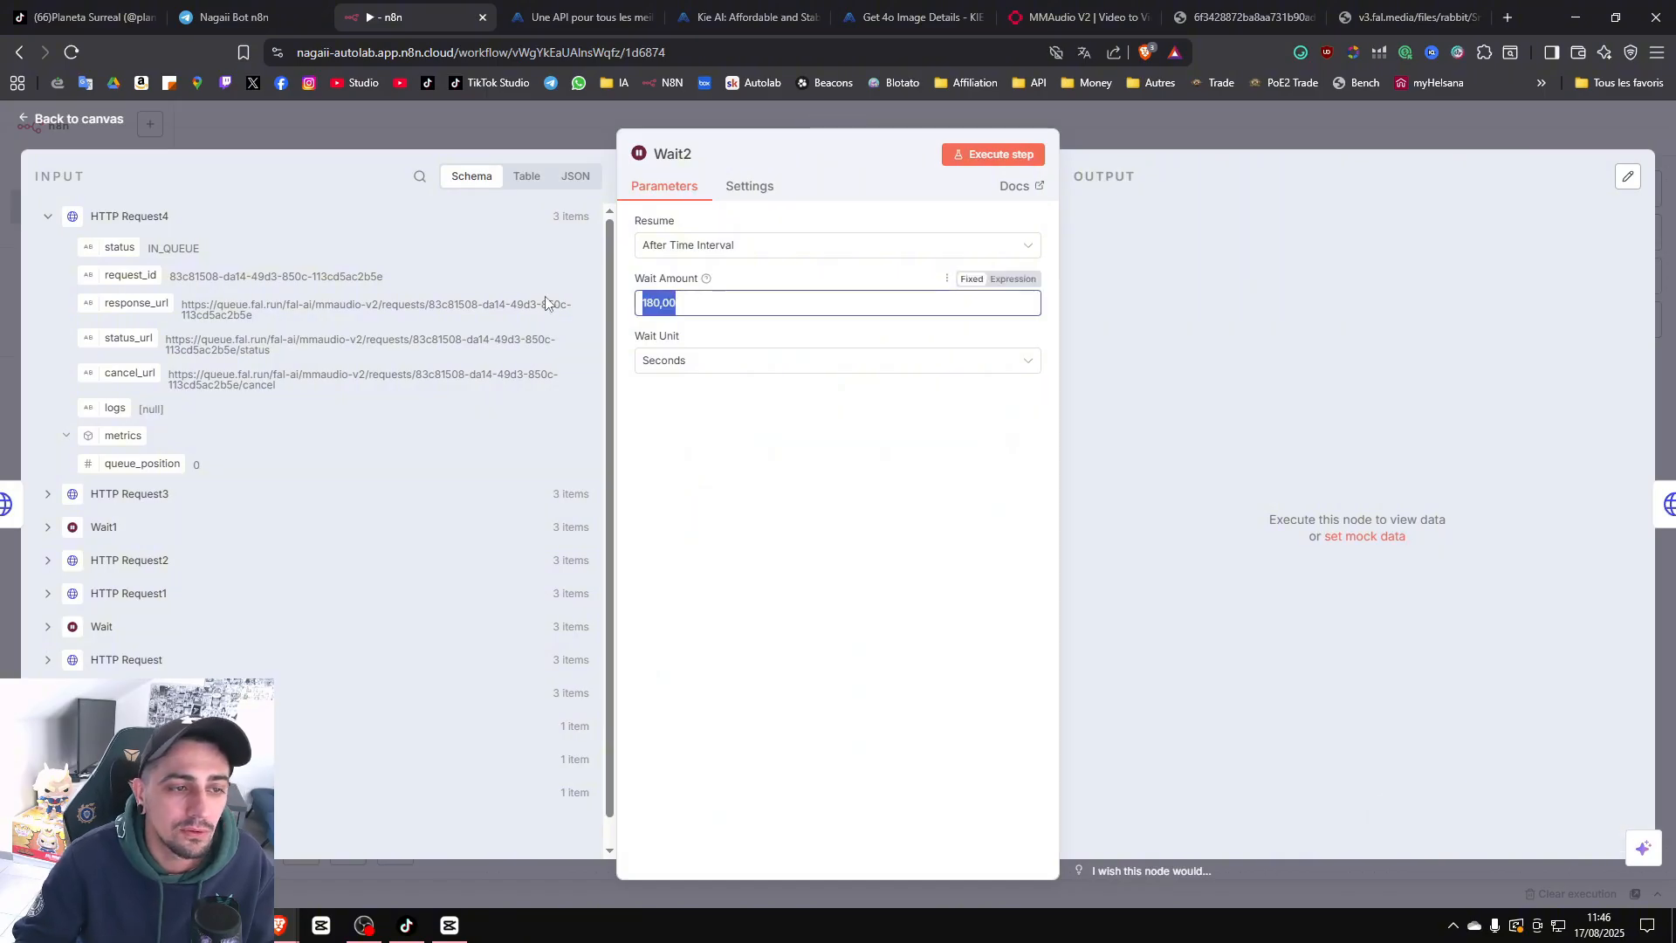
{"action": "type", "text": "100"}
{"action": "left_click", "coordinate": [1010, 160]}
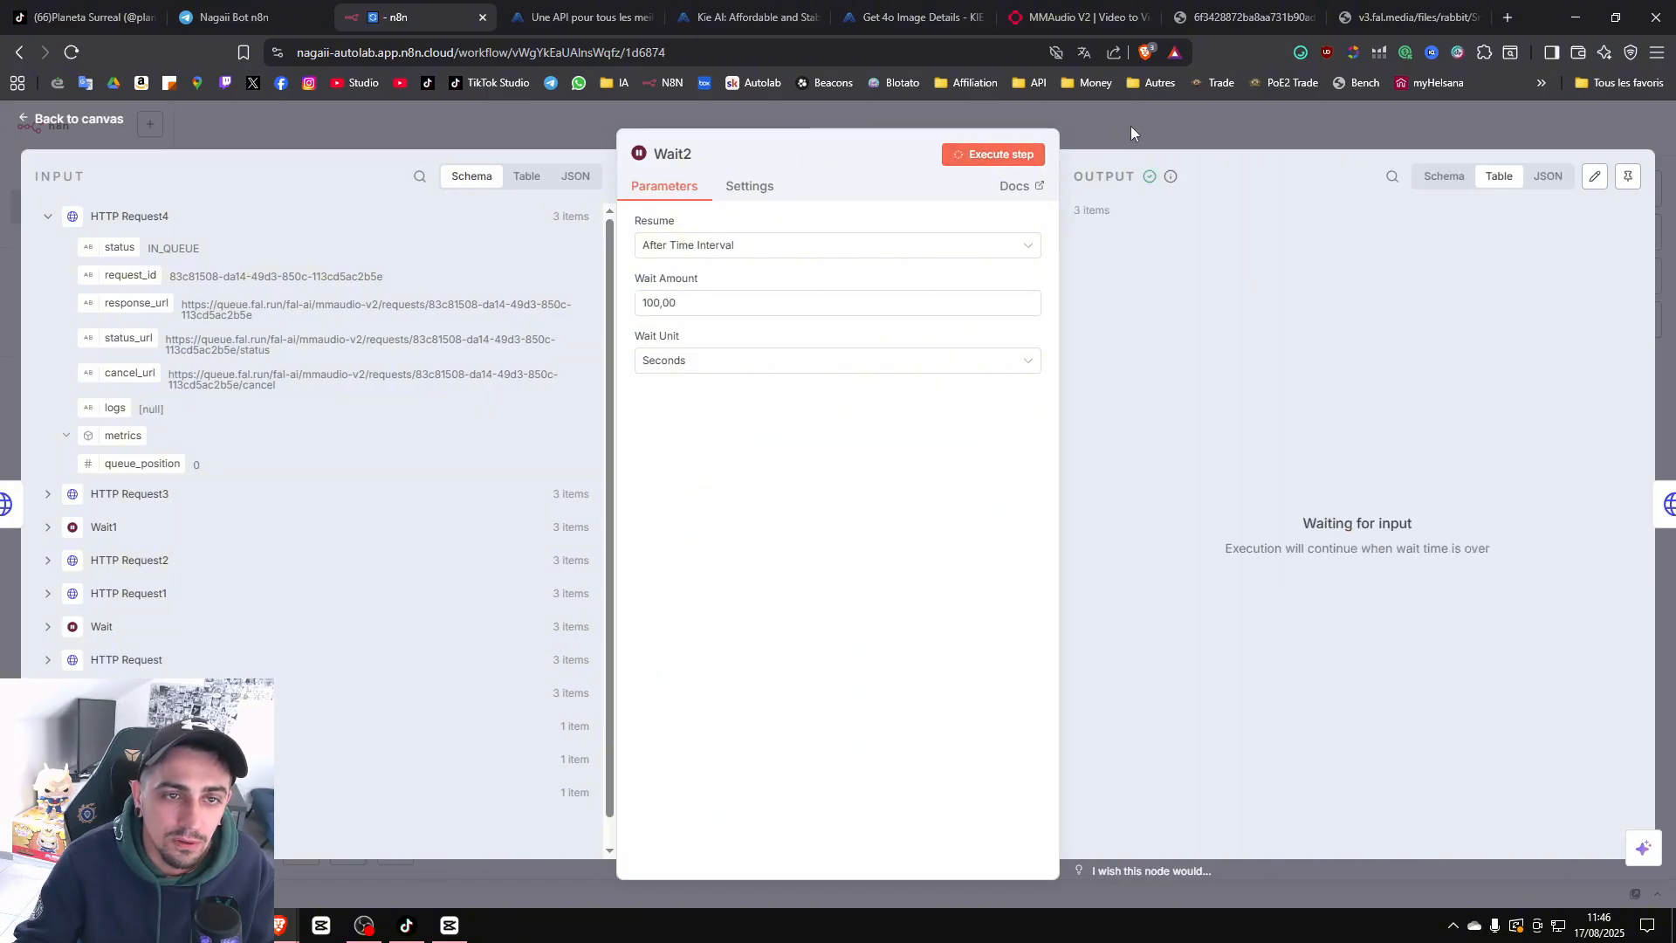
{"action": "left_click", "coordinate": [1138, 126]}
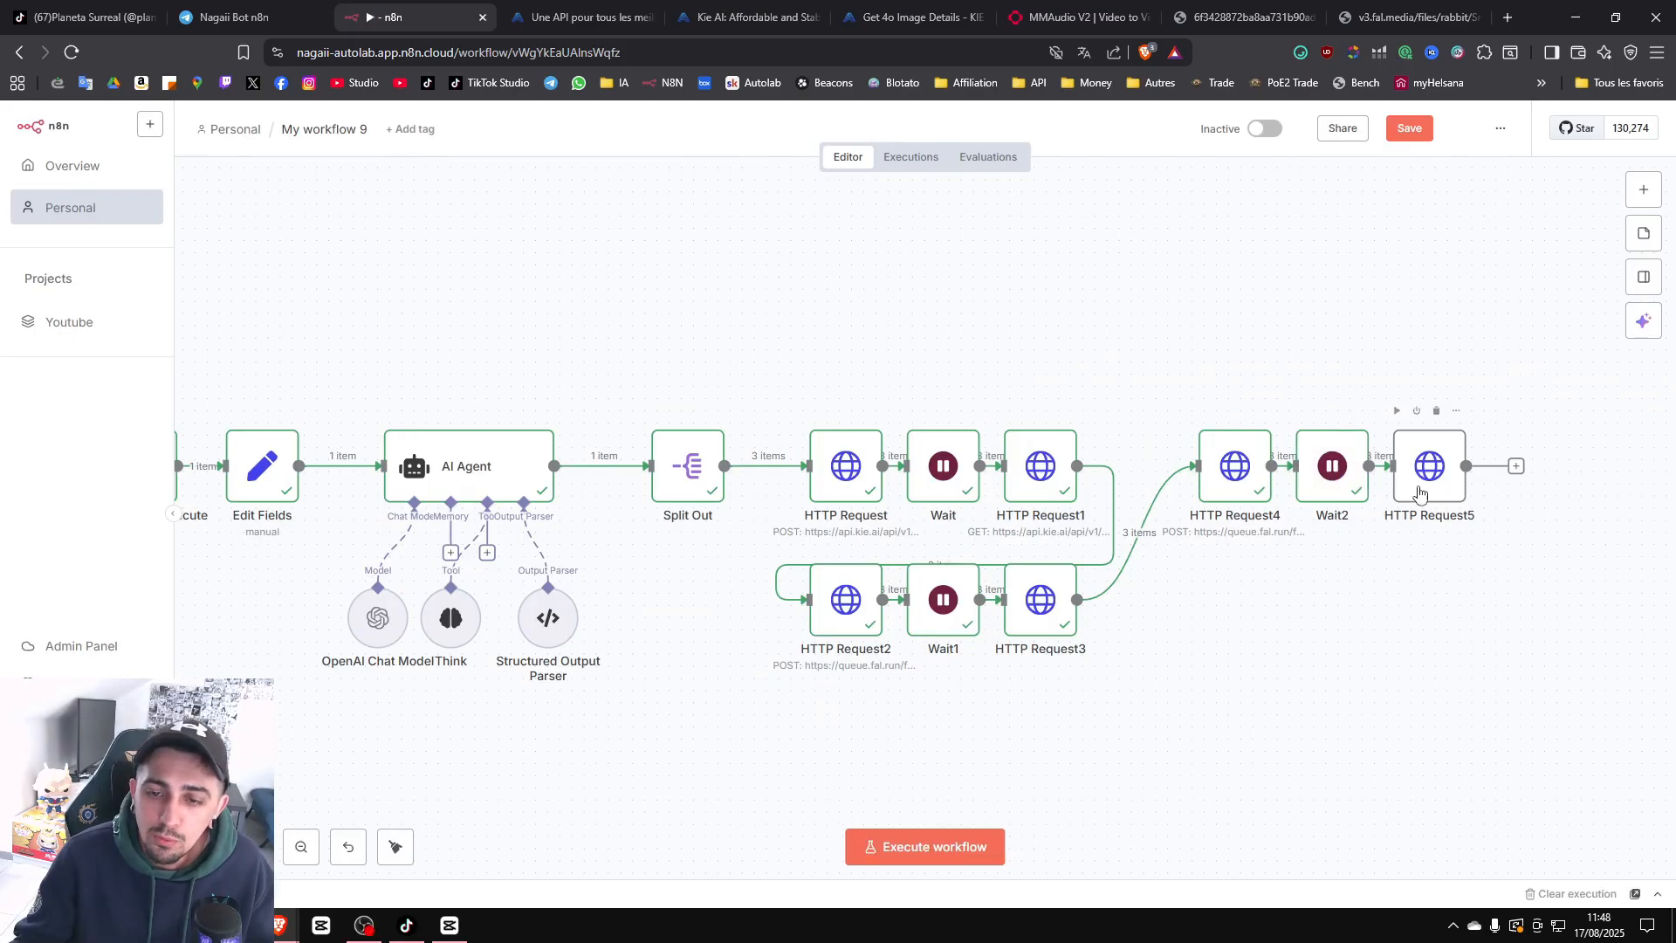
Open the HTTP Request5 node and execute it to fetch the MMAudio results.
{"action": "double_click", "coordinate": [1436, 472]}
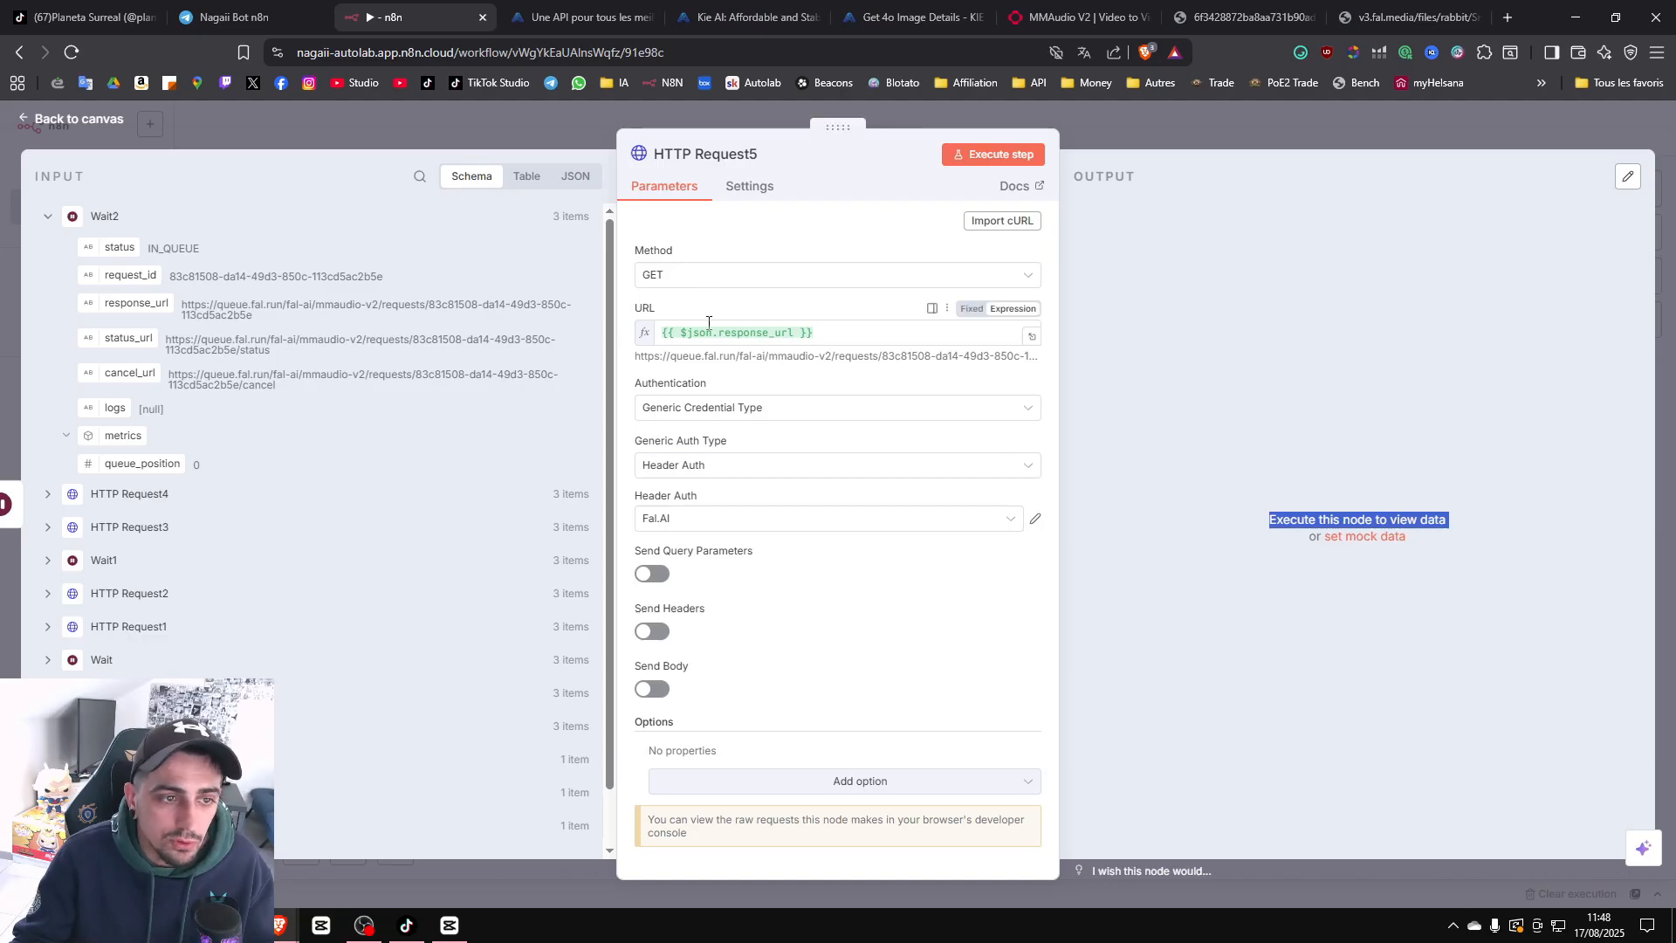
{"action": "left_click", "coordinate": [1004, 159]}
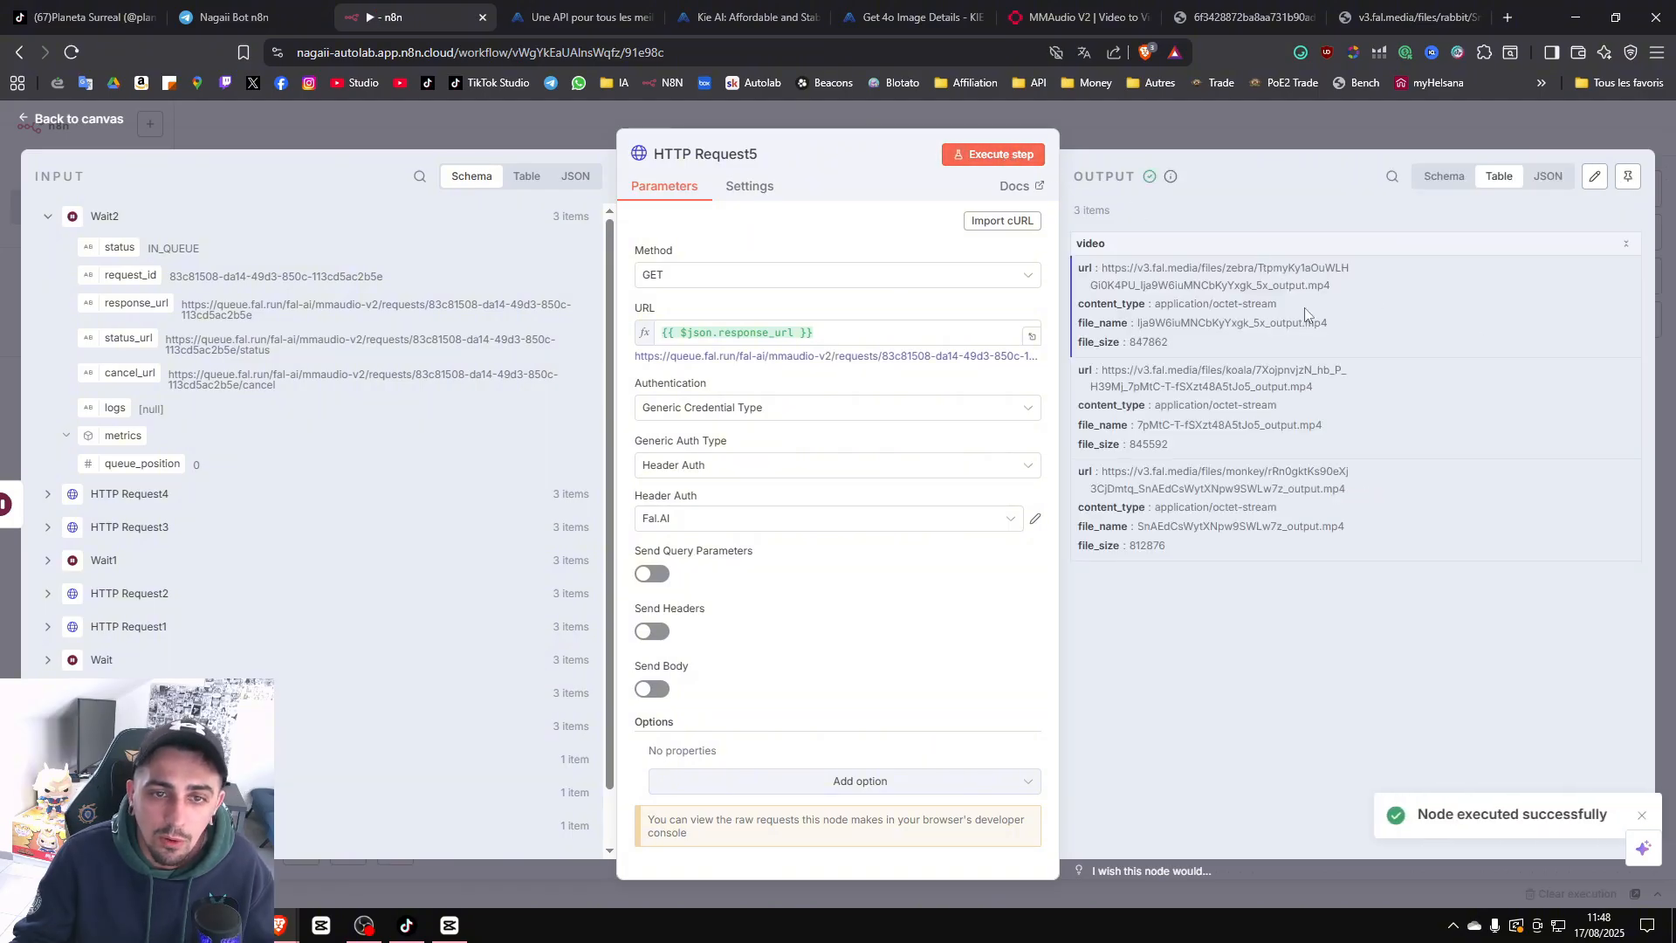
Copy the third output video's URL, load it in the browser tab showing the grape creature image, and save the MP4 to Téléchargements.
{"action": "left_click_drag", "start_coordinate": [1346, 489], "coordinate": [1114, 469]}
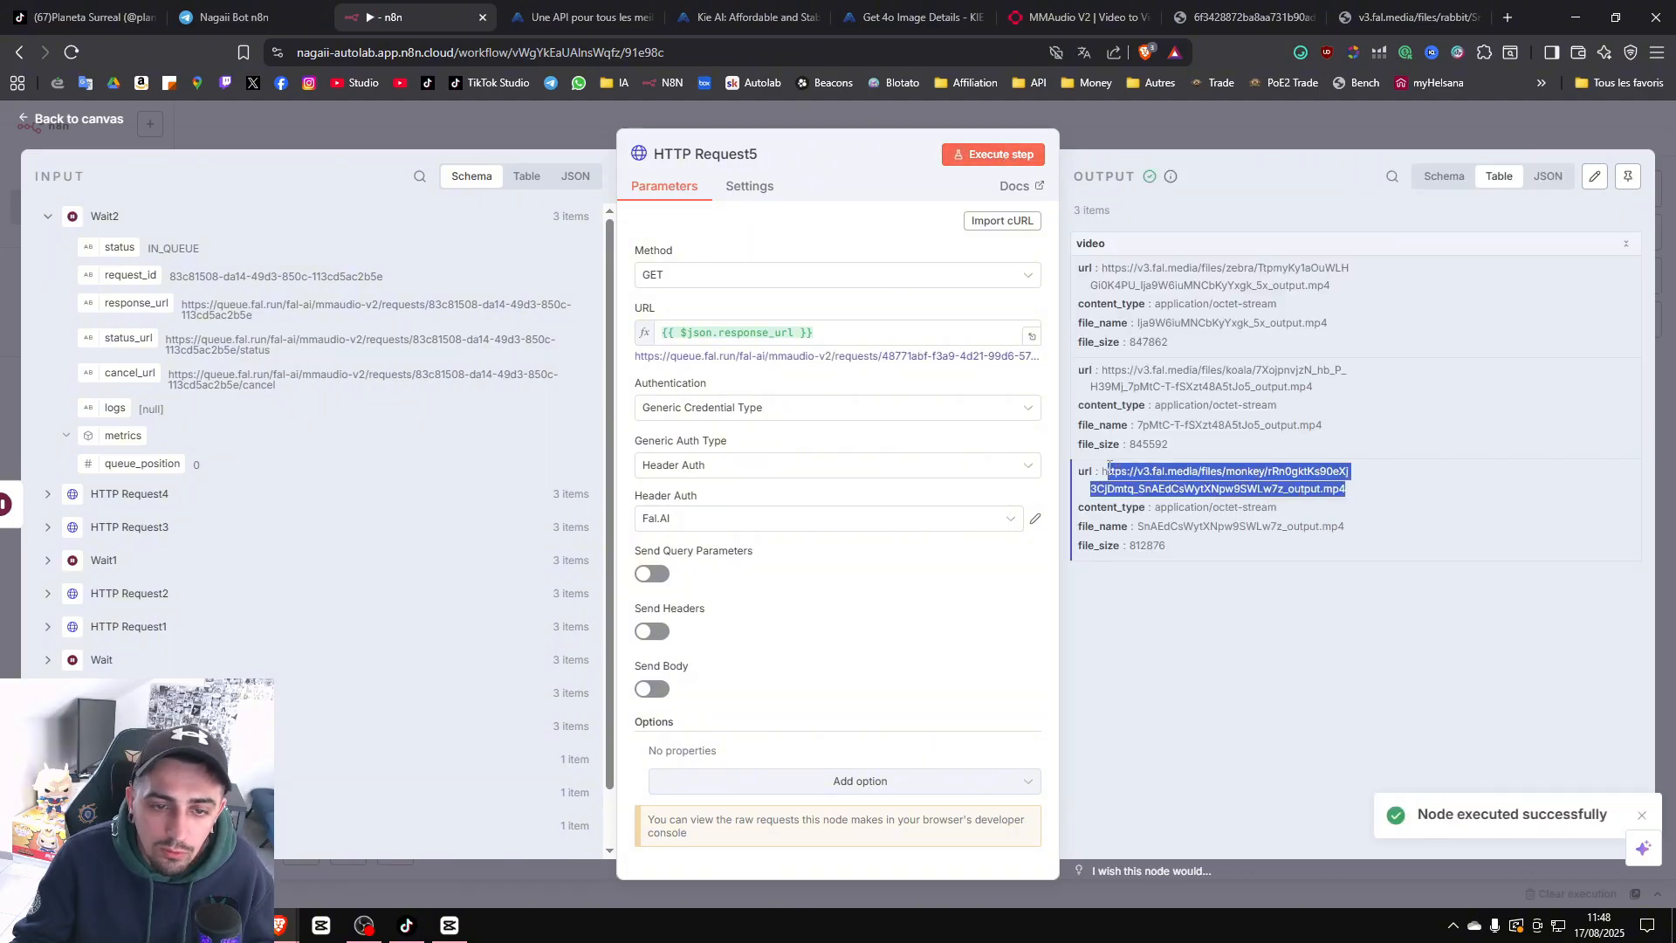
{"action": "left_click", "coordinate": [1222, 20]}
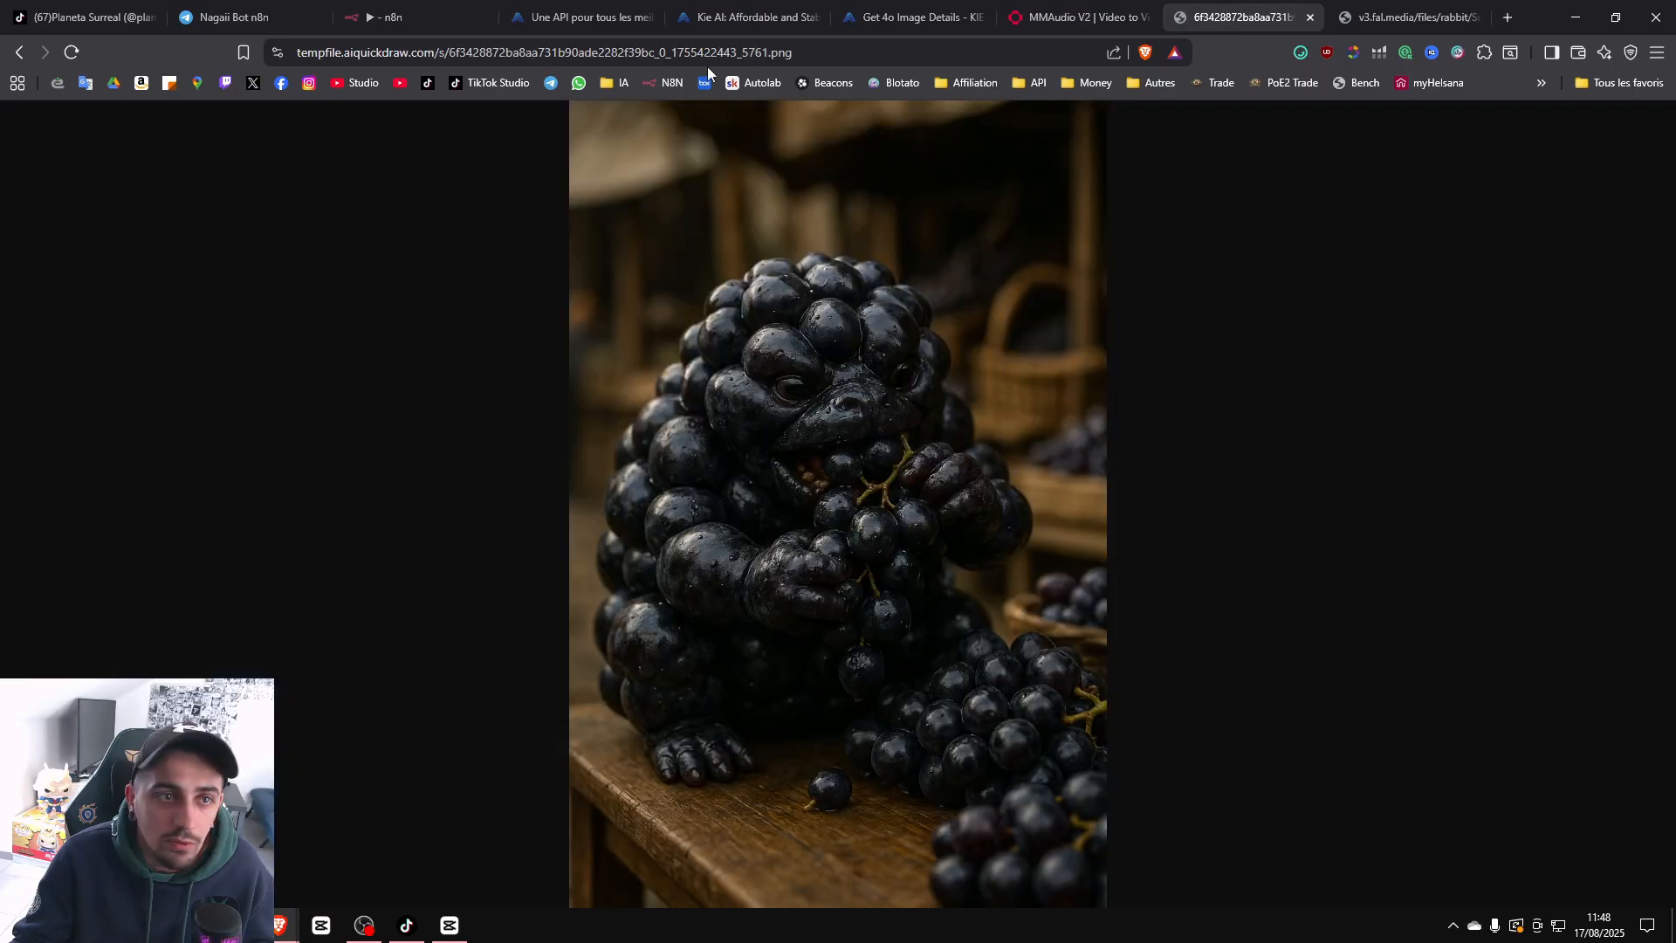
{"action": "left_click", "coordinate": [707, 61]}
{"action": "type", "text": "https://v3.fal.media/files/monkey/rRn0gktKs90eXj3CjDmtq_SnAEdCsWytXNpw9SWLw7z_output.mp4"}
{"action": "key", "text": "Return"}
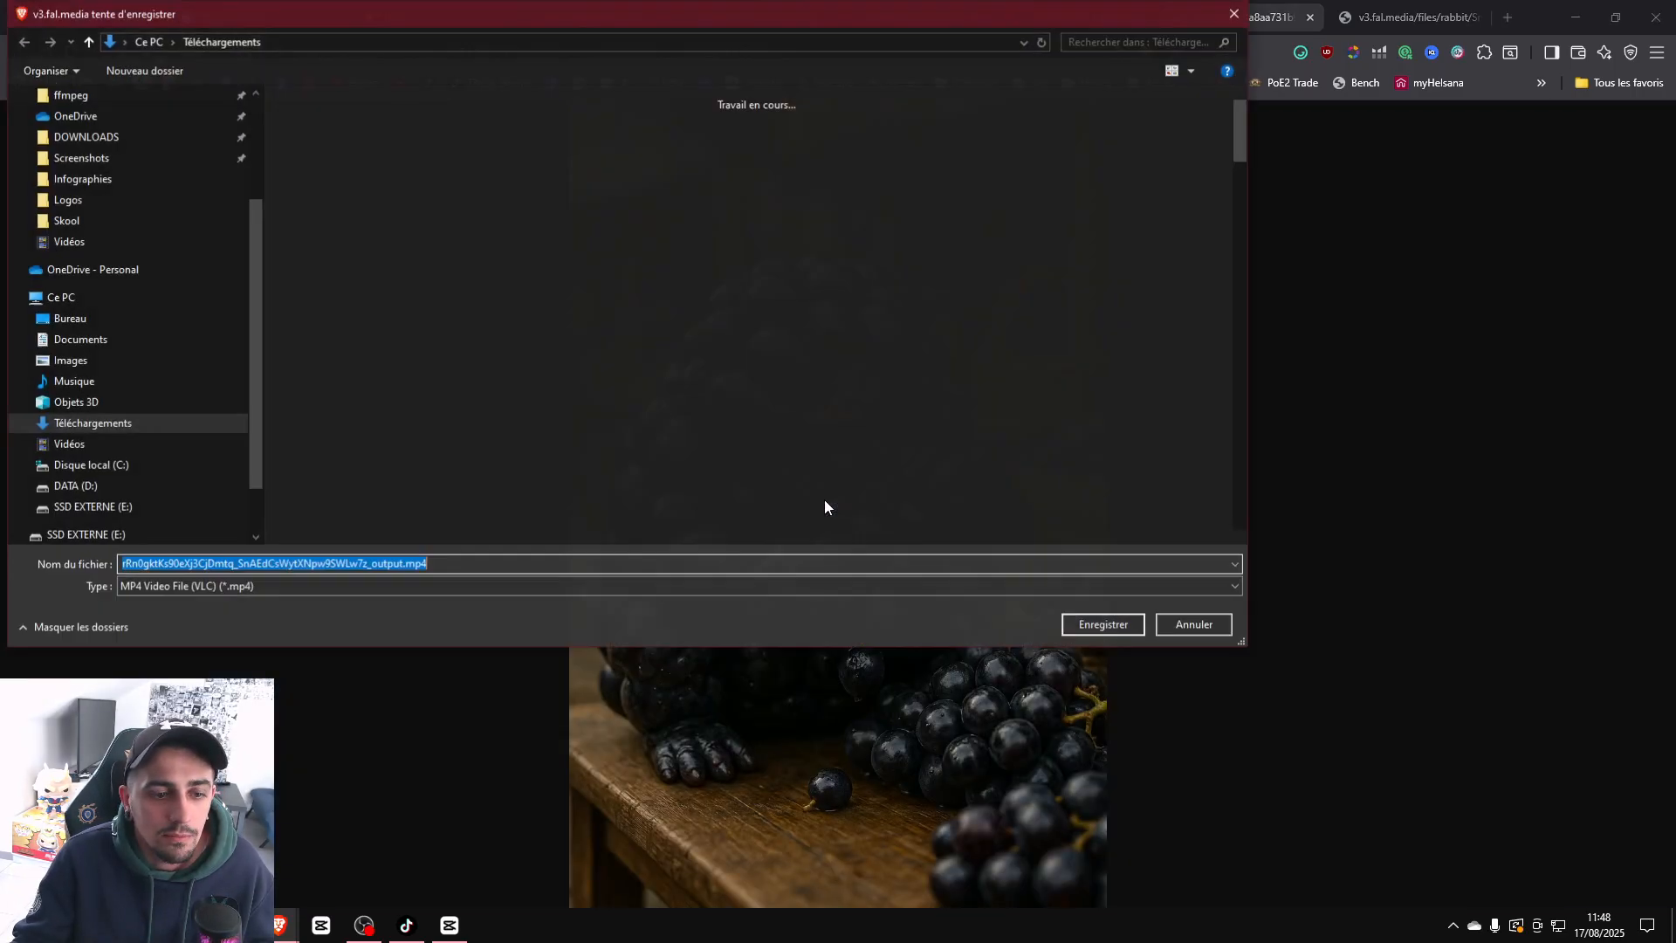
{"action": "left_click", "coordinate": [1113, 626]}
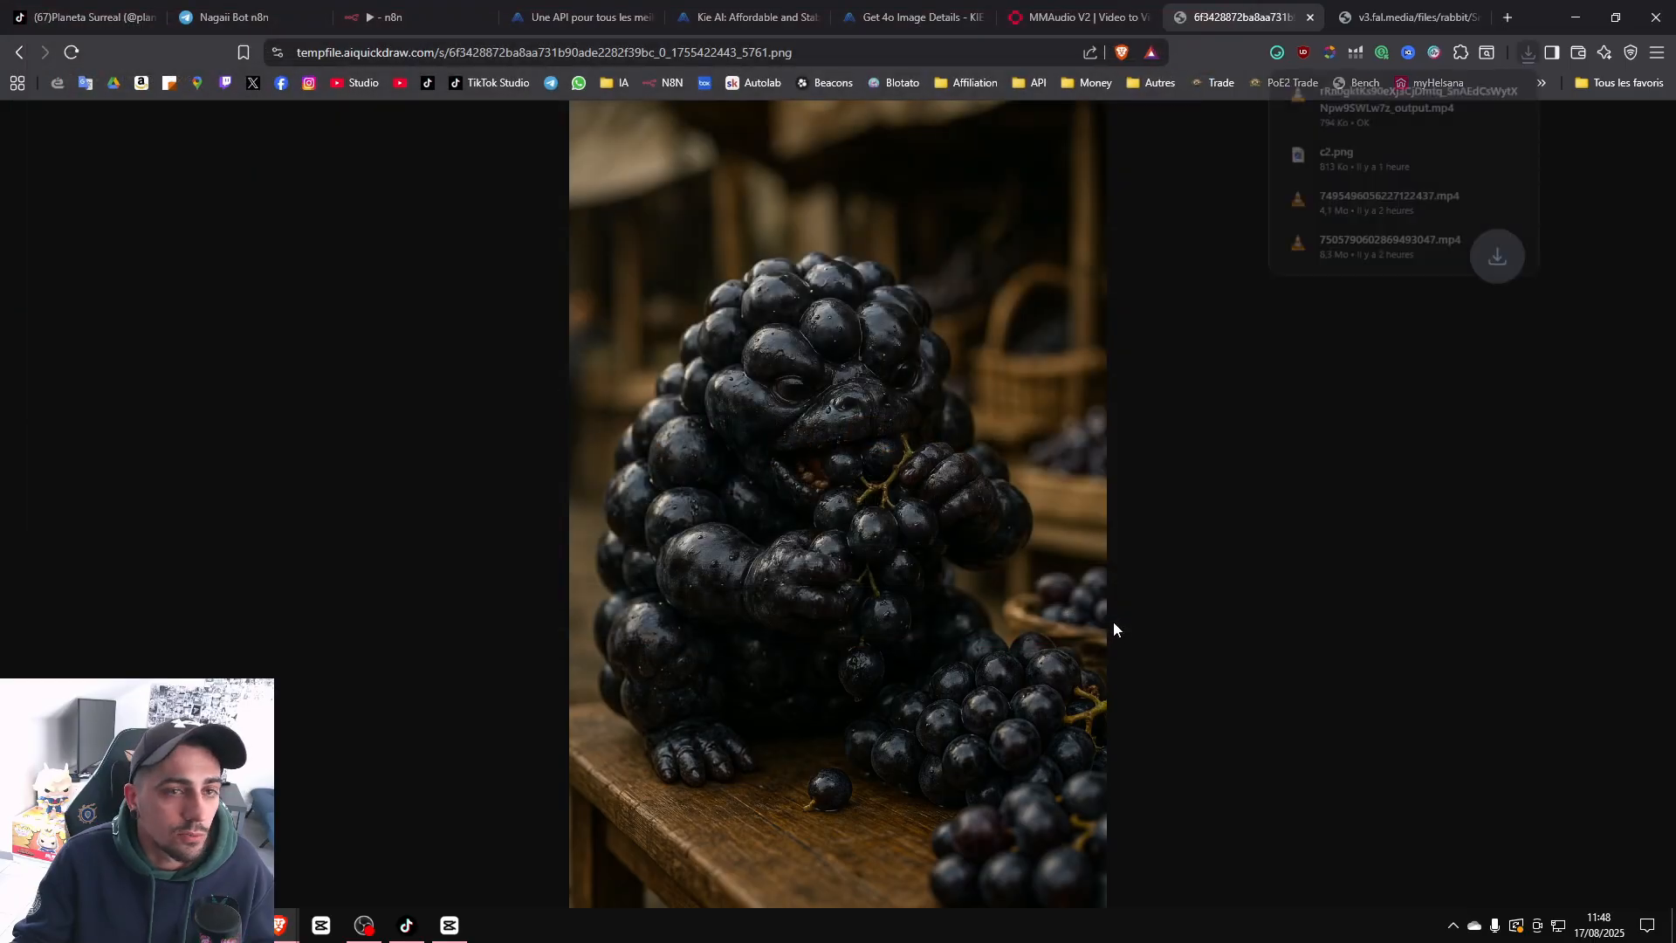
Play the downloaded video in VLC to check its sound, close the player and return to the n8n canvas.
{"action": "left_click", "coordinate": [1372, 105]}
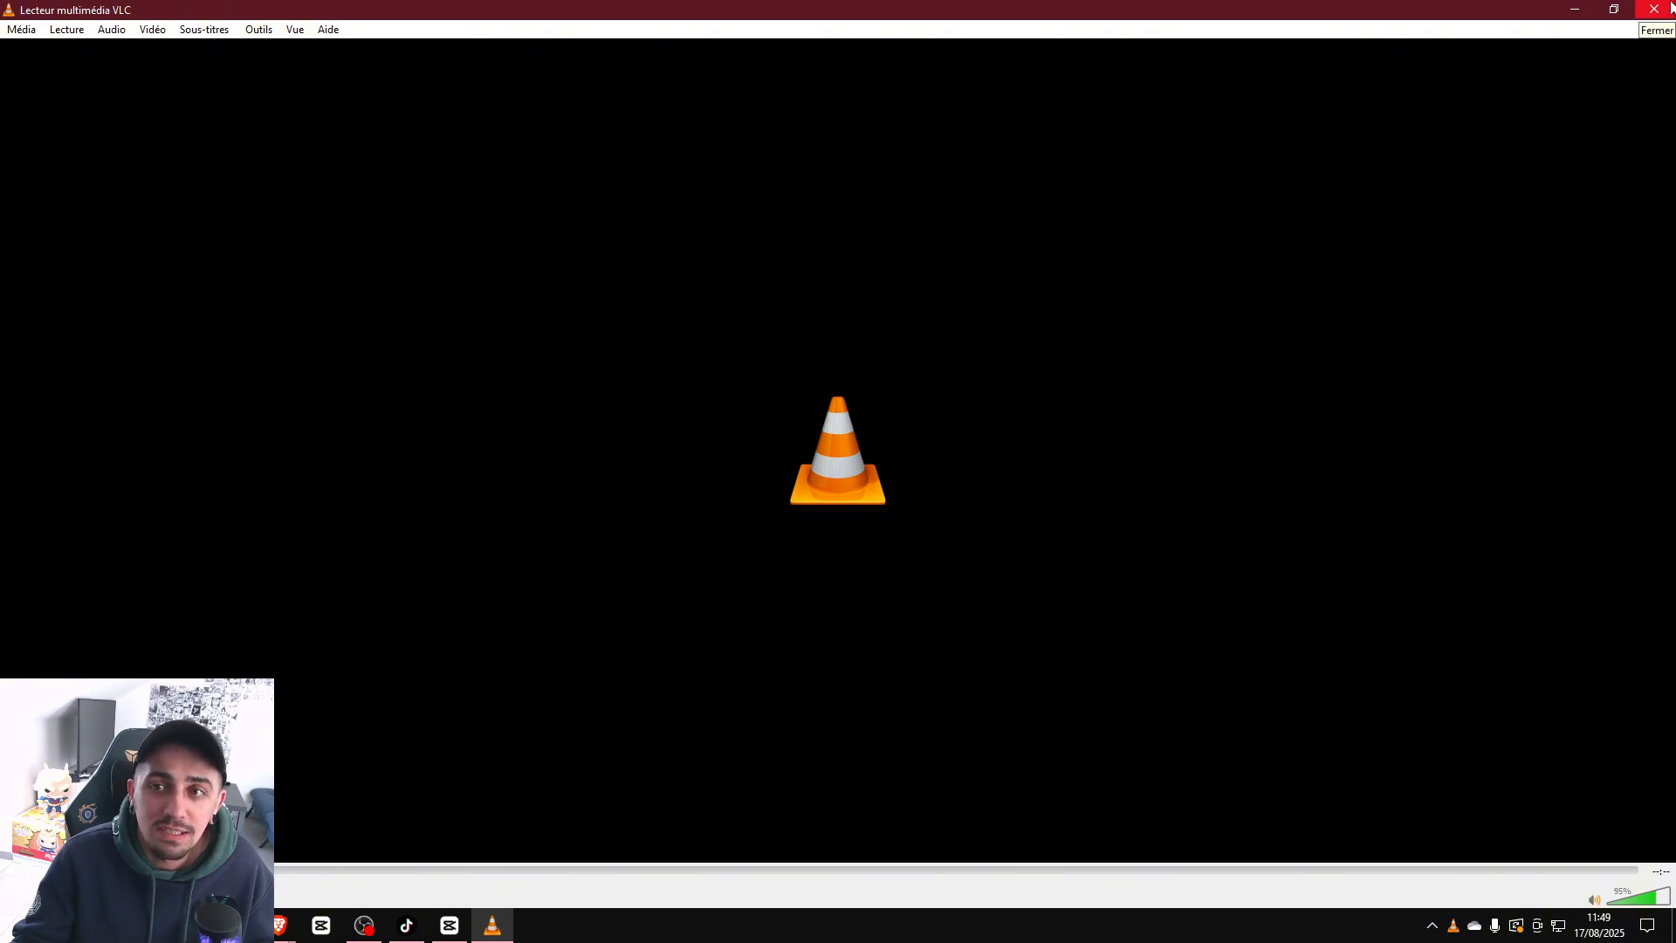
{"action": "left_click", "coordinate": [1671, 7]}
{"action": "left_click", "coordinate": [388, 16]}
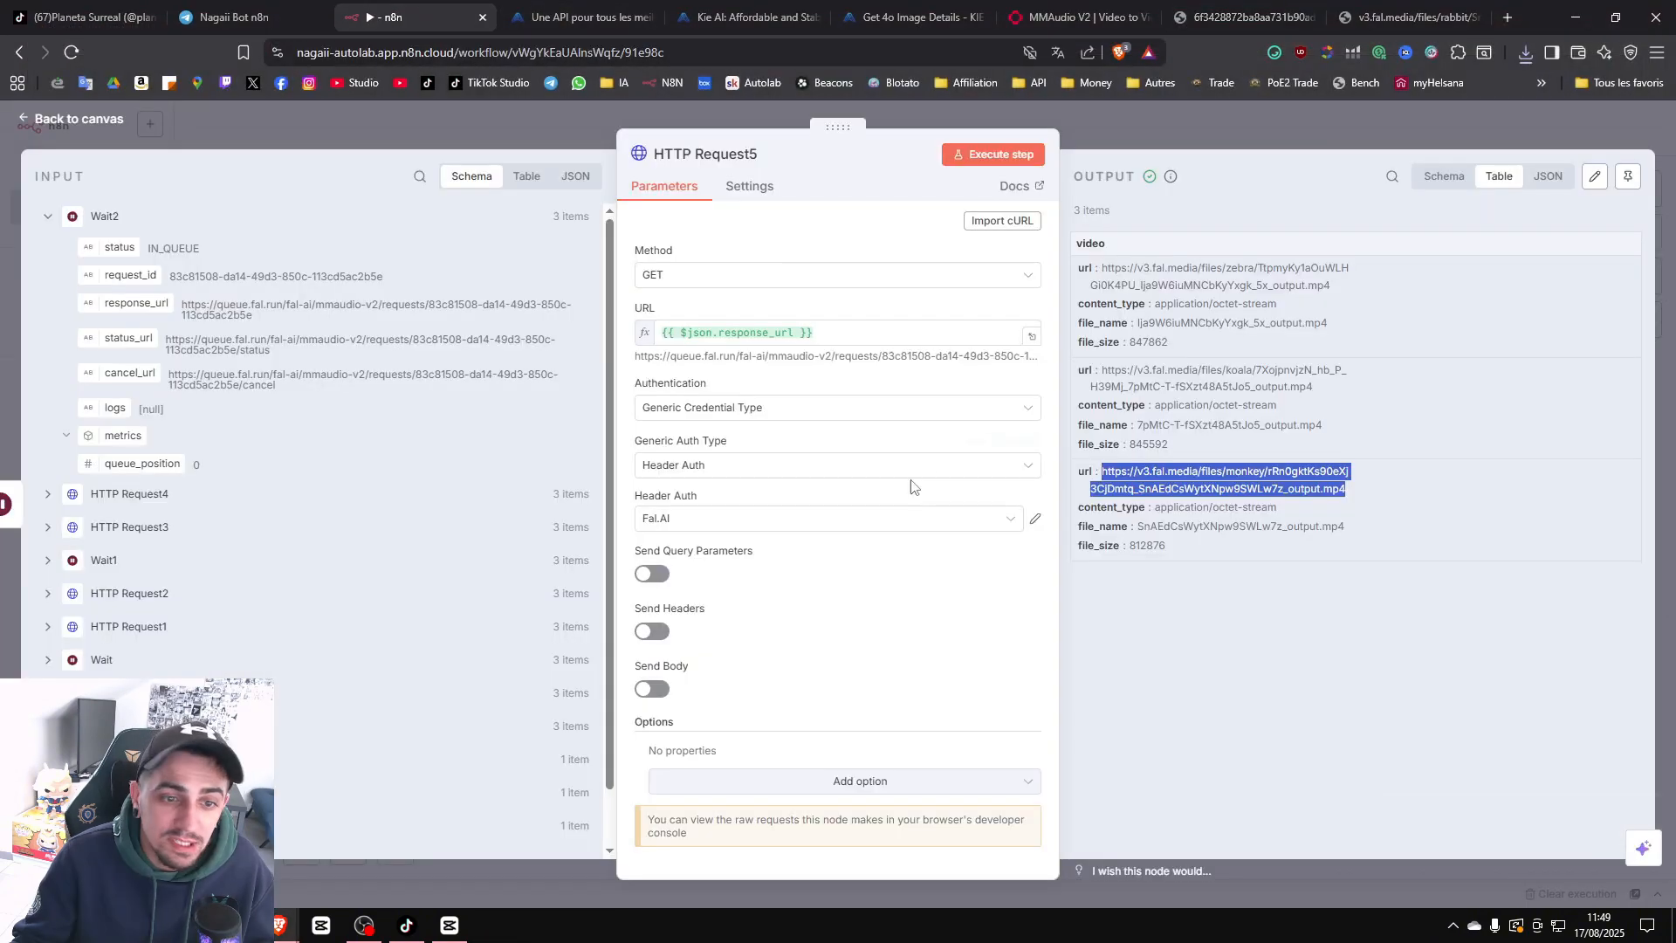
{"action": "left_click", "coordinate": [1251, 144]}
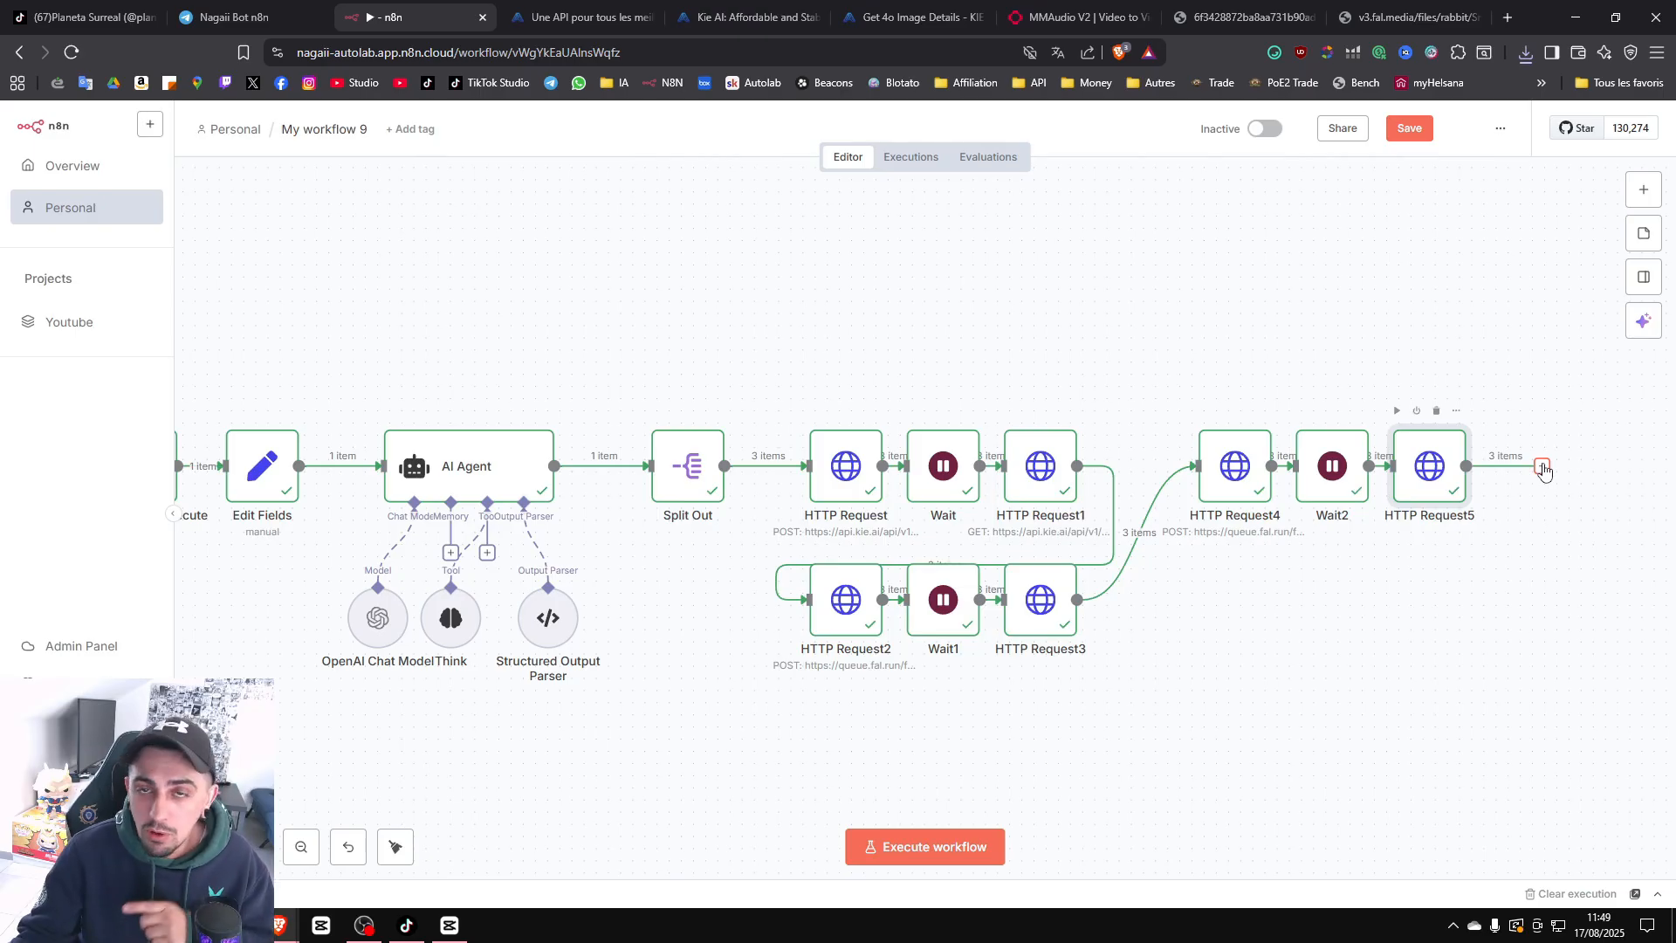
Duplicate HTTP Request4, Wait2 and HTTP Request5, place the copies directly beneath them, and connect HTTP Request5 to HTTP Request6.
{"action": "left_click_drag", "start_coordinate": [1203, 333], "coordinate": [1534, 604]}
{"action": "left_click", "coordinate": [1226, 467], "text": "ctrl"}
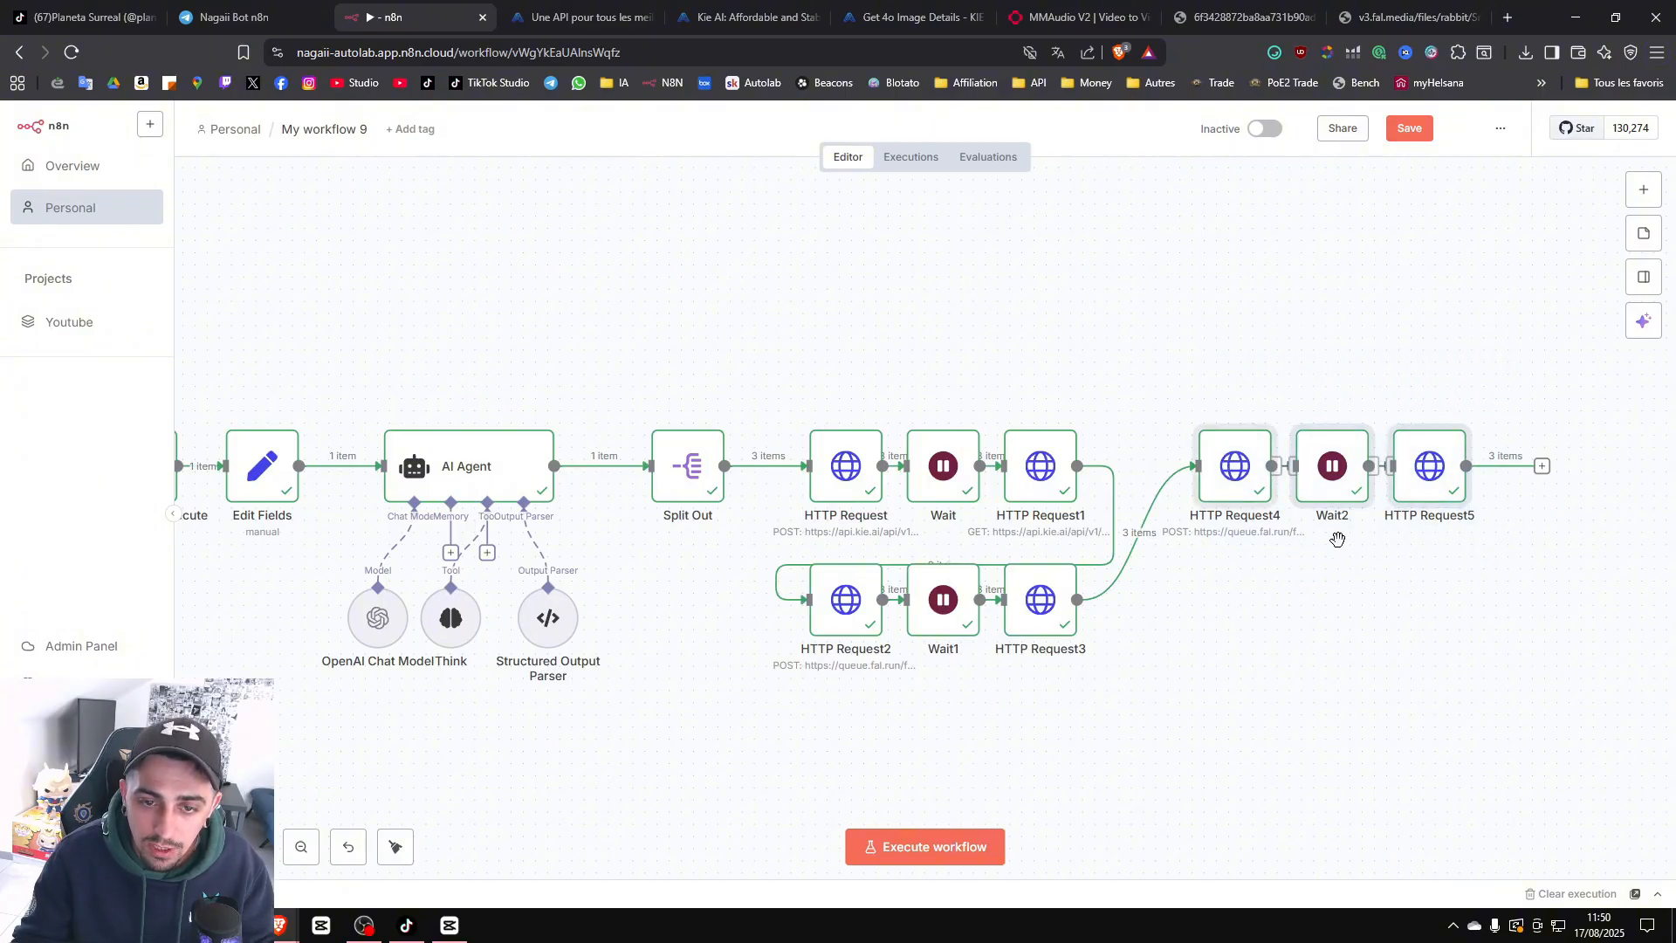
{"action": "key", "text": "ctrl+c"}
{"action": "key", "text": "ctrl+v"}
{"action": "left_click_drag", "start_coordinate": [1474, 583], "coordinate": [1376, 607]}
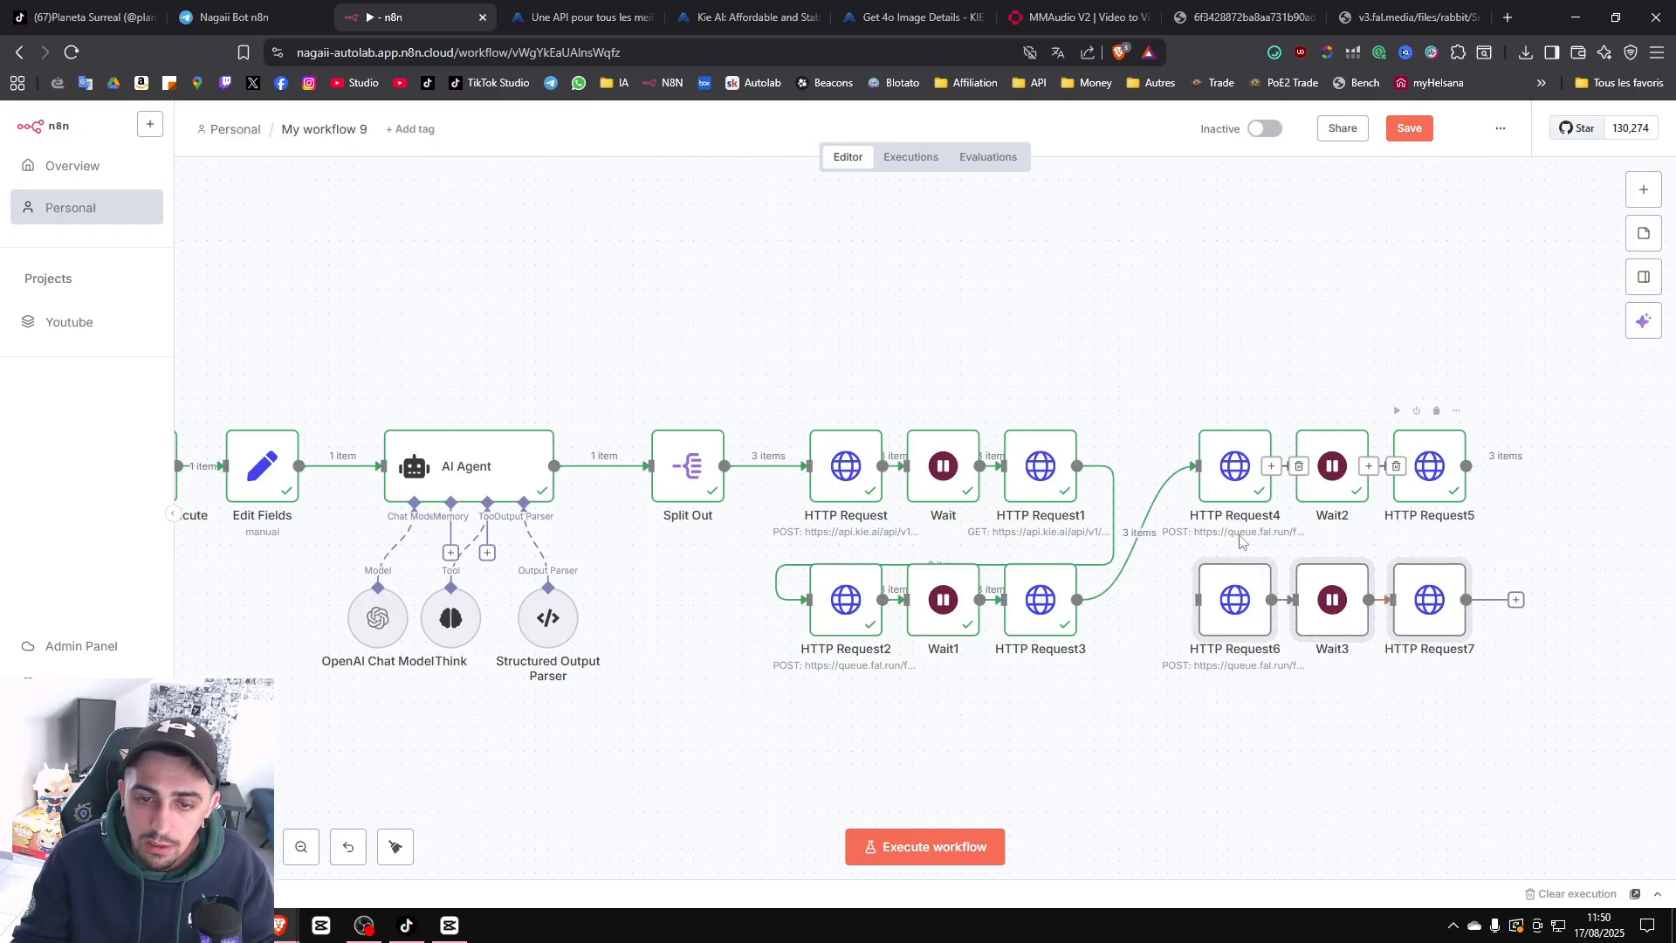
{"action": "left_click_drag", "start_coordinate": [1526, 467], "coordinate": [1198, 599]}
Search the fal.ai model catalogue for ffmpeg and open the ffmpeg-api/compose model.
{"action": "left_click", "coordinate": [1065, 12]}
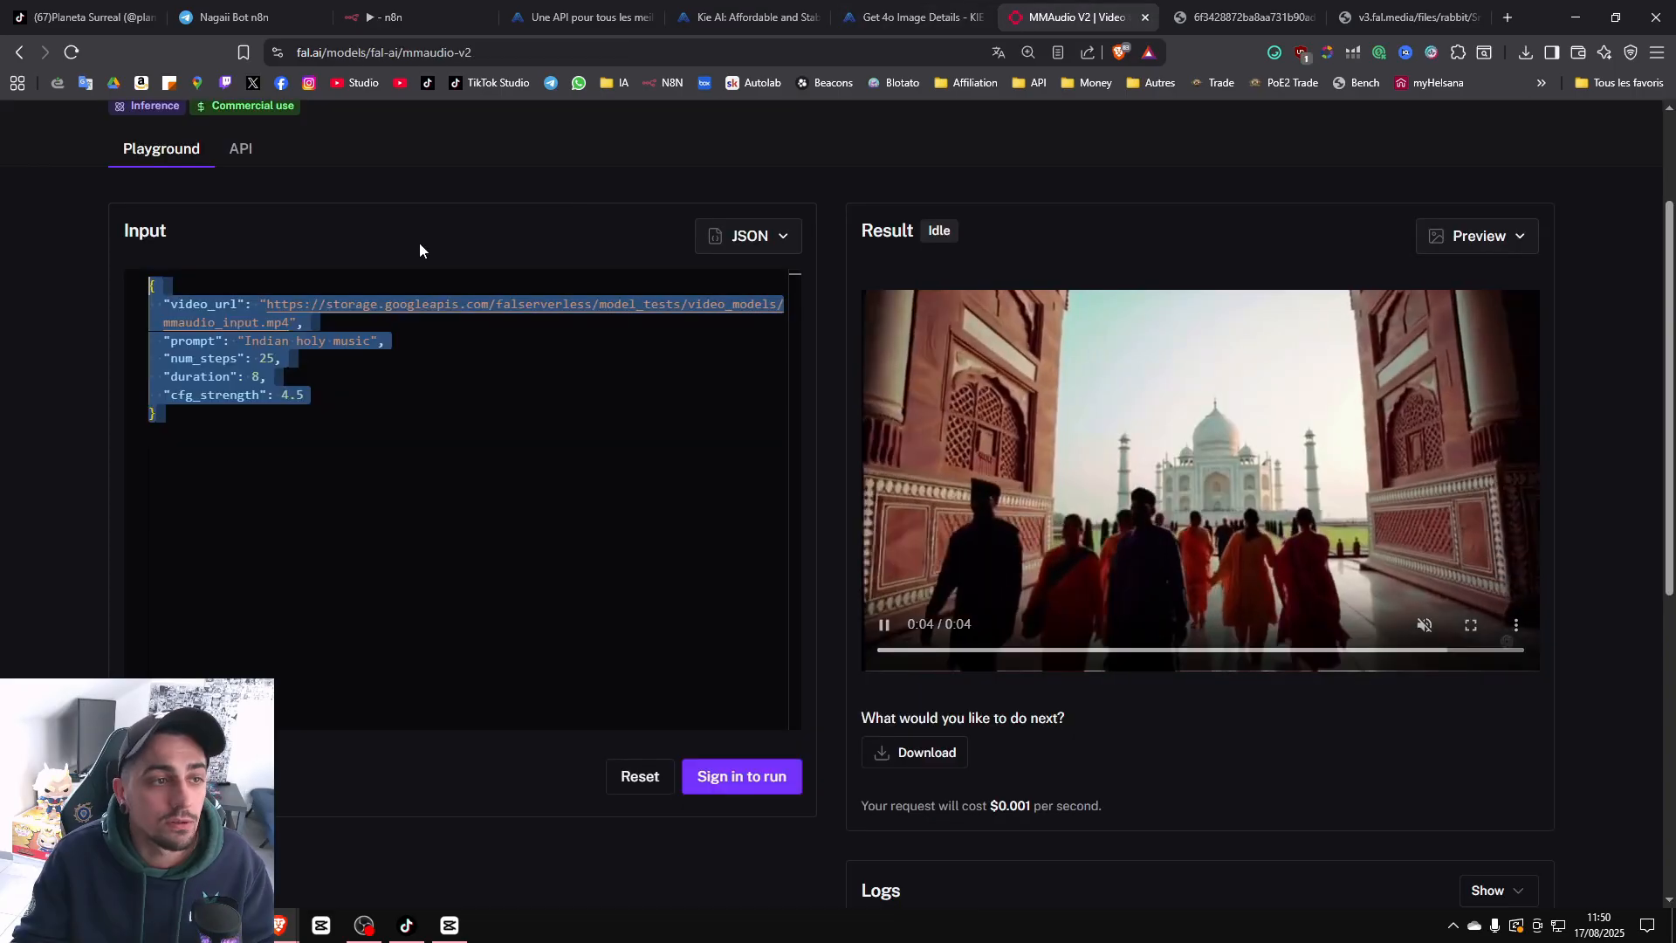
{"action": "scroll", "coordinate": [419, 247], "scroll_direction": "up", "scroll_amount": 2}
{"action": "left_click", "coordinate": [187, 131]}
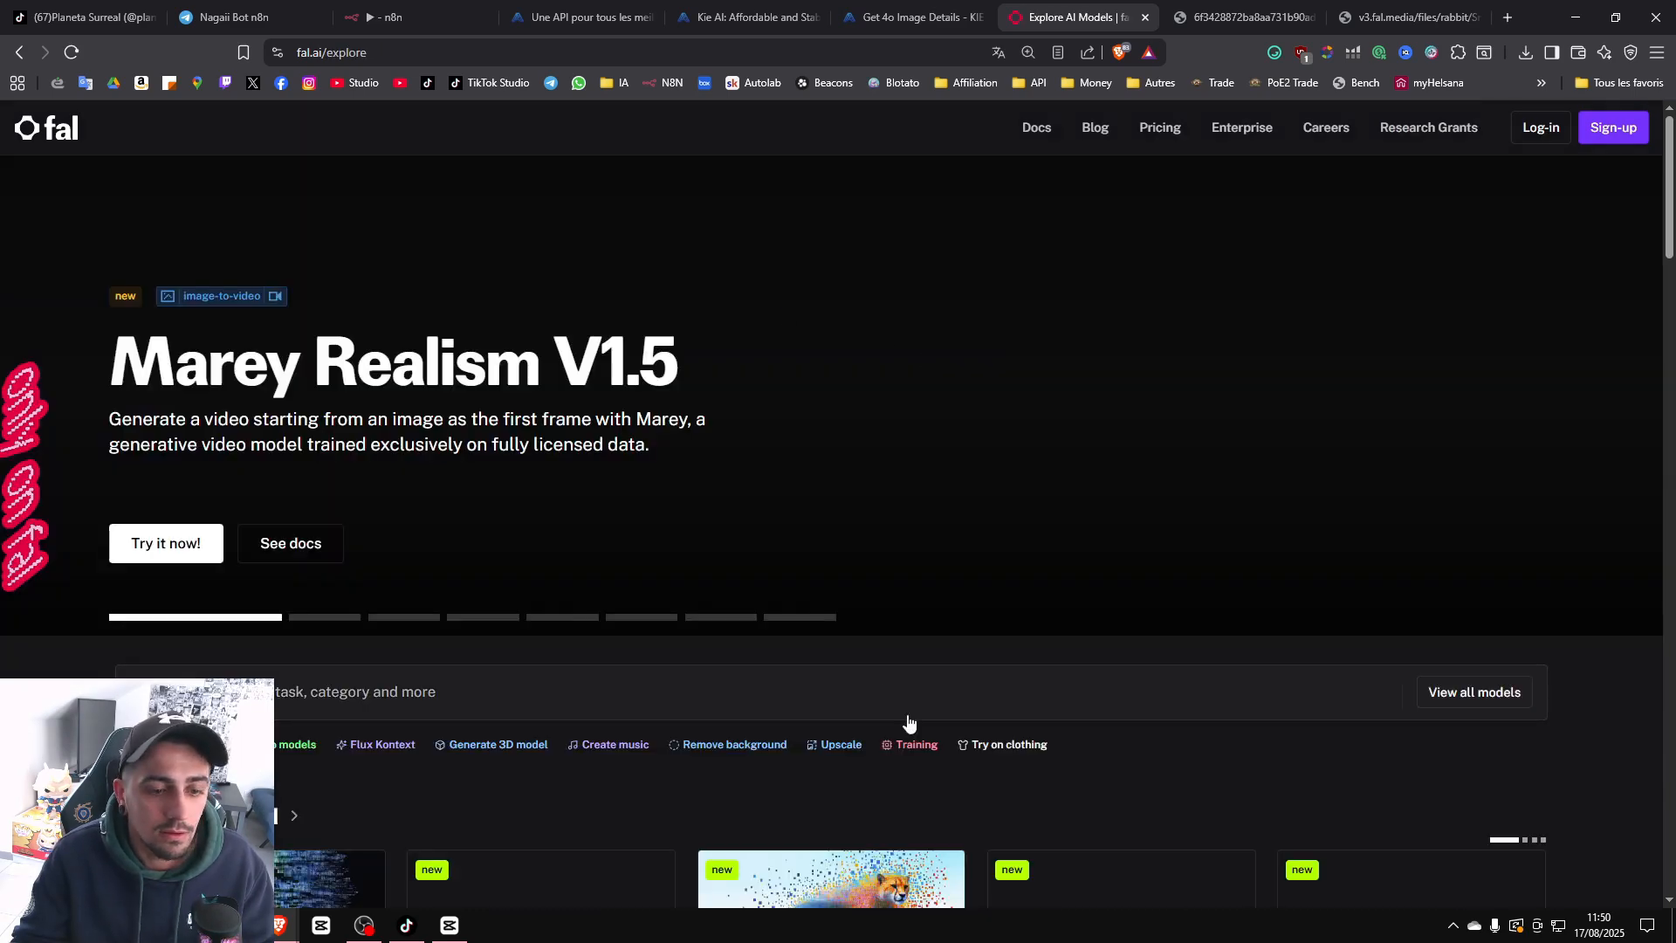
{"action": "left_click", "coordinate": [908, 705]}
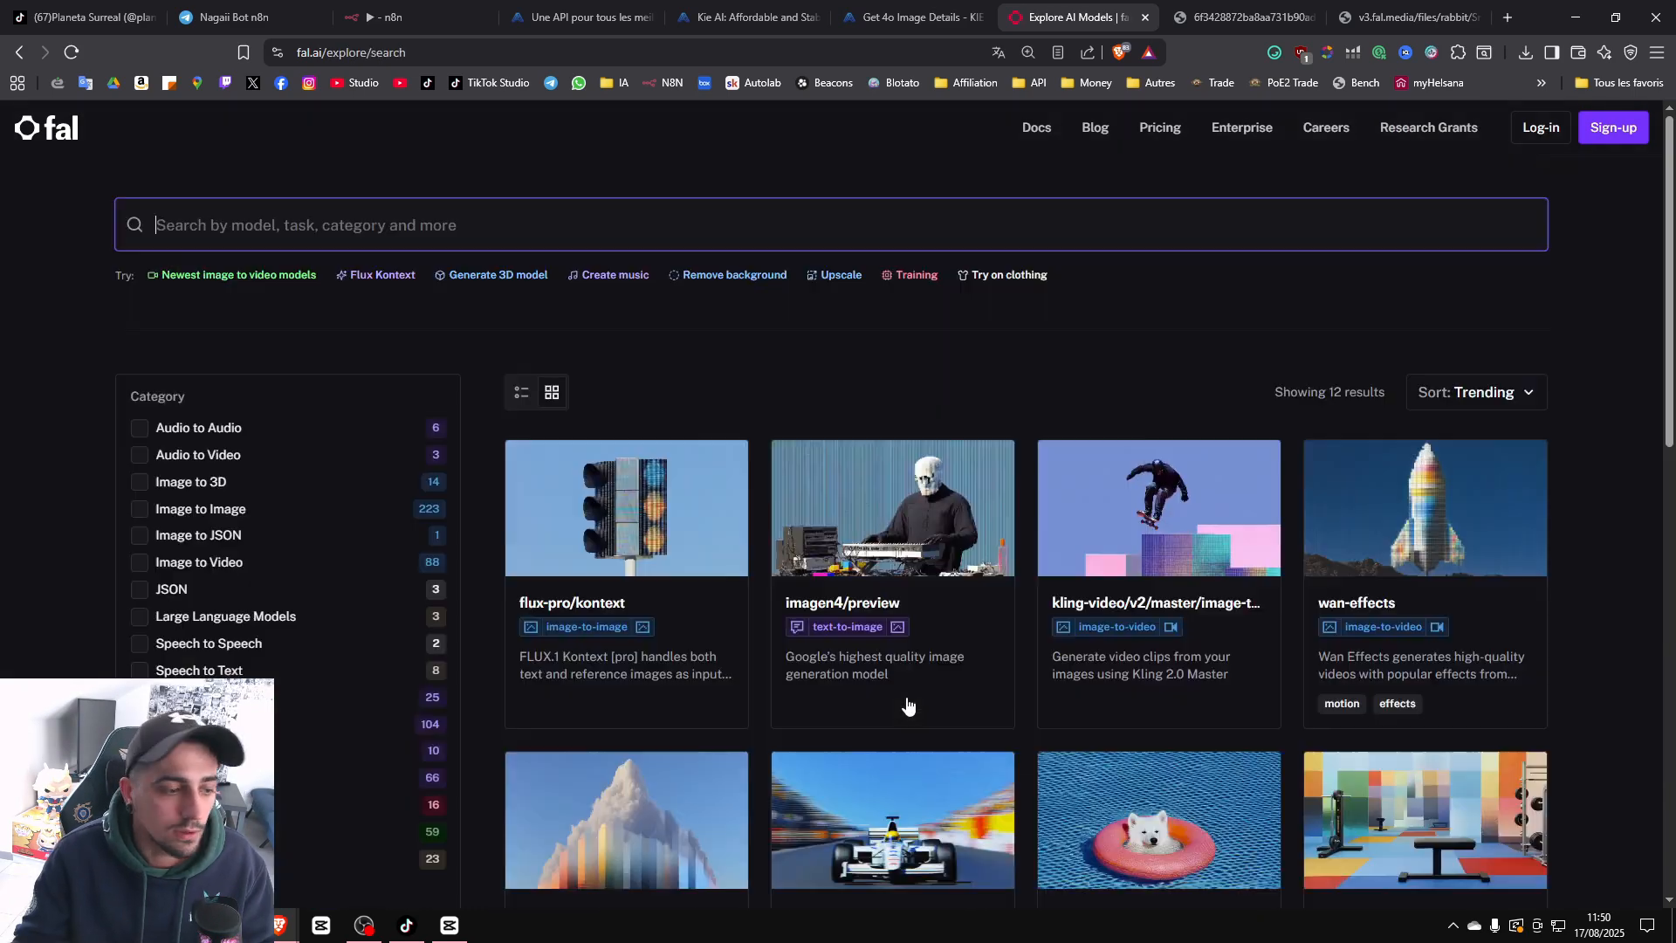
{"action": "type", "text": "ffmpeg"}
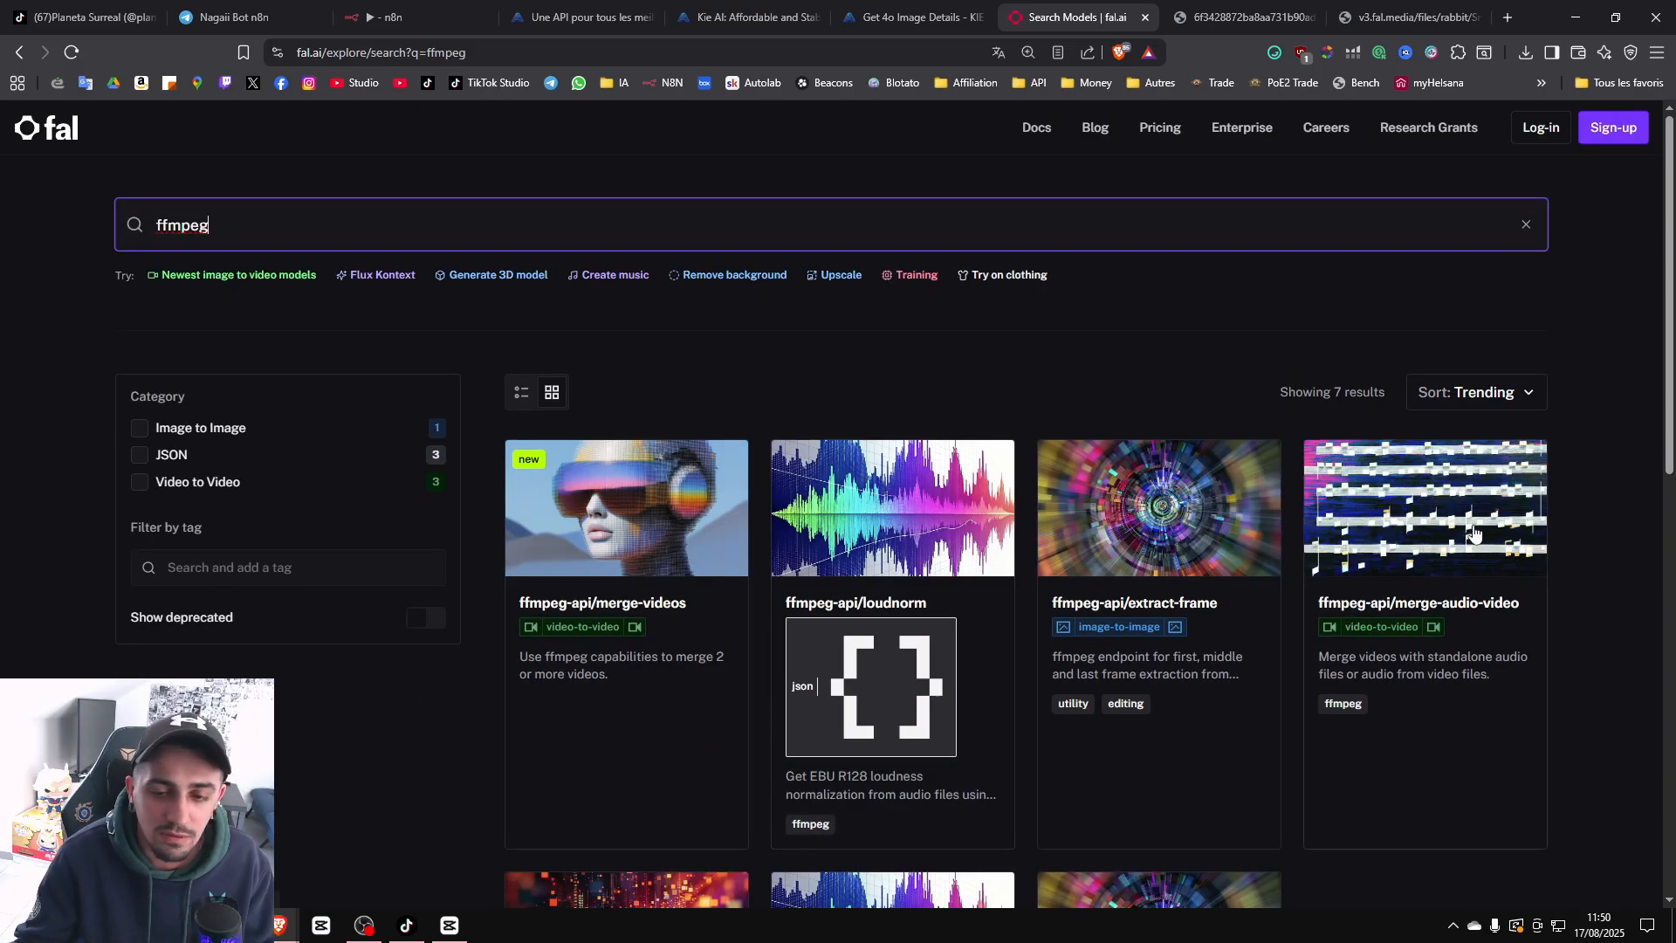
{"action": "scroll", "coordinate": [1413, 571], "scroll_direction": "down", "scroll_amount": 2}
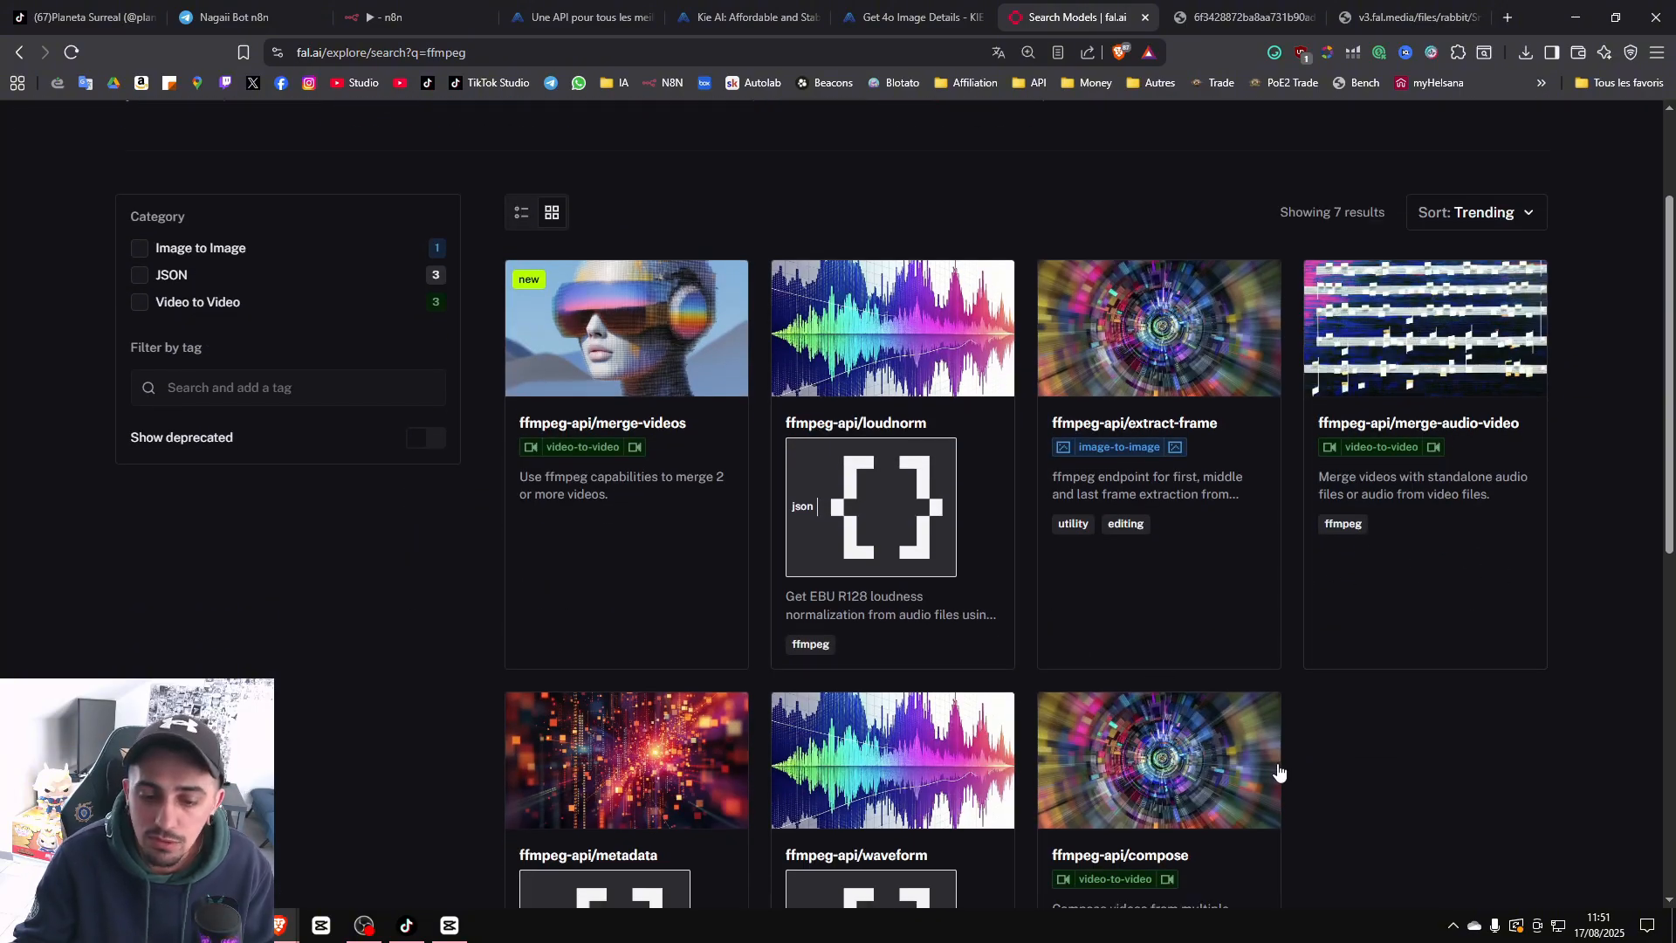
{"action": "scroll", "coordinate": [583, 537], "scroll_direction": "down", "scroll_amount": 3}
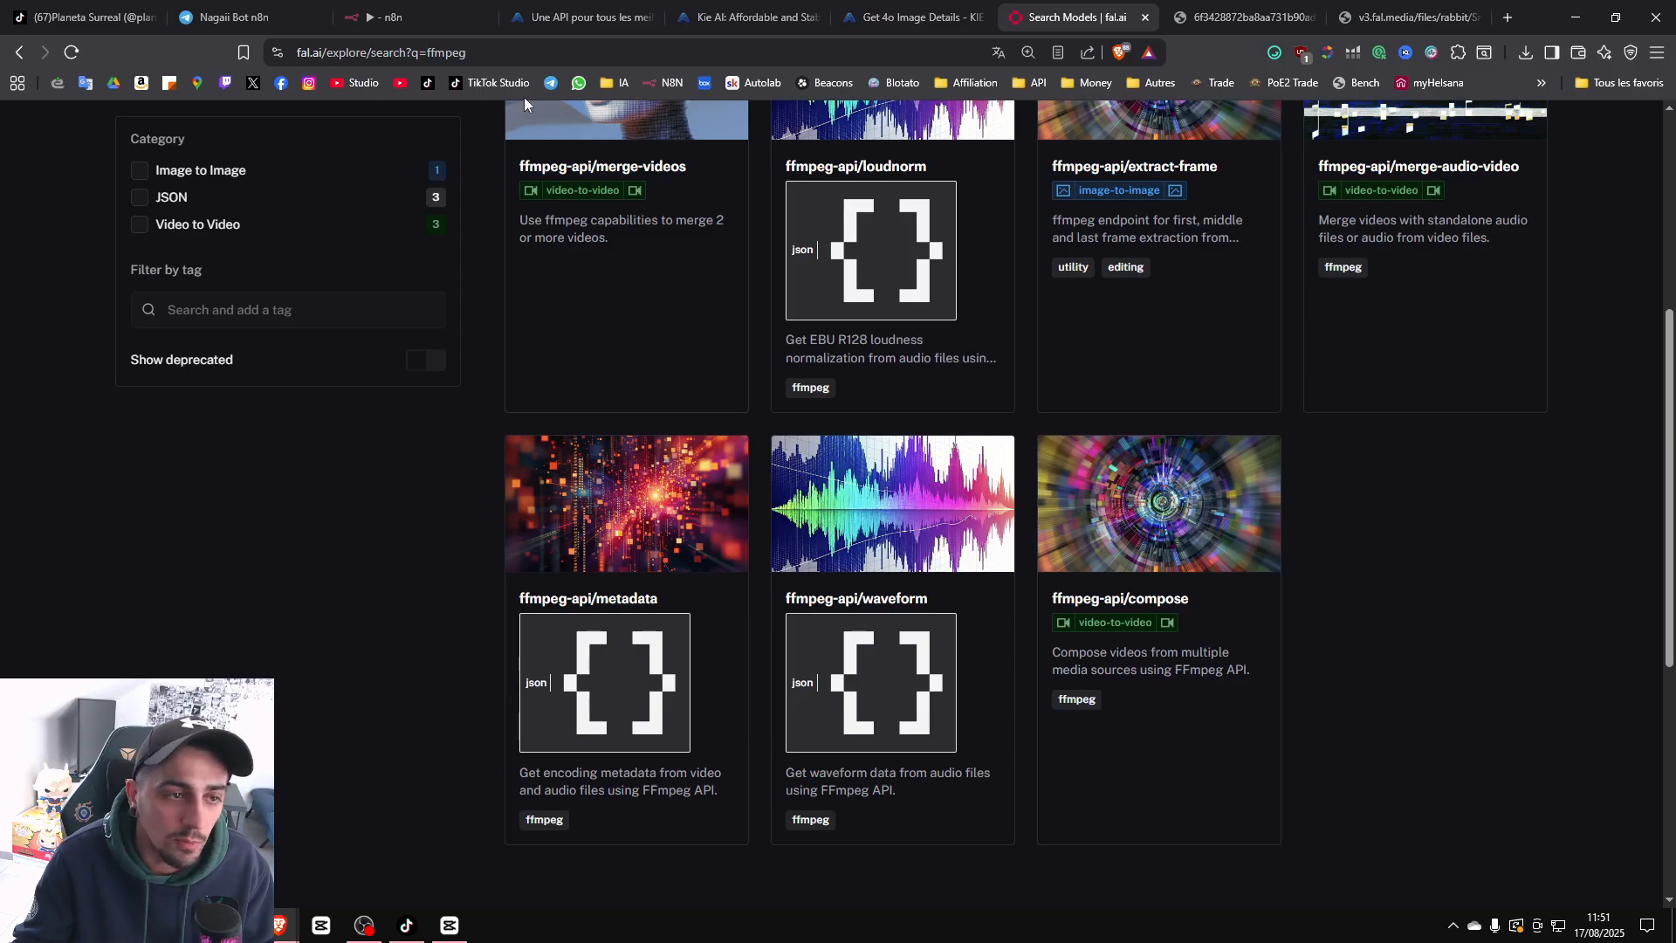
{"action": "left_click", "coordinate": [1158, 524]}
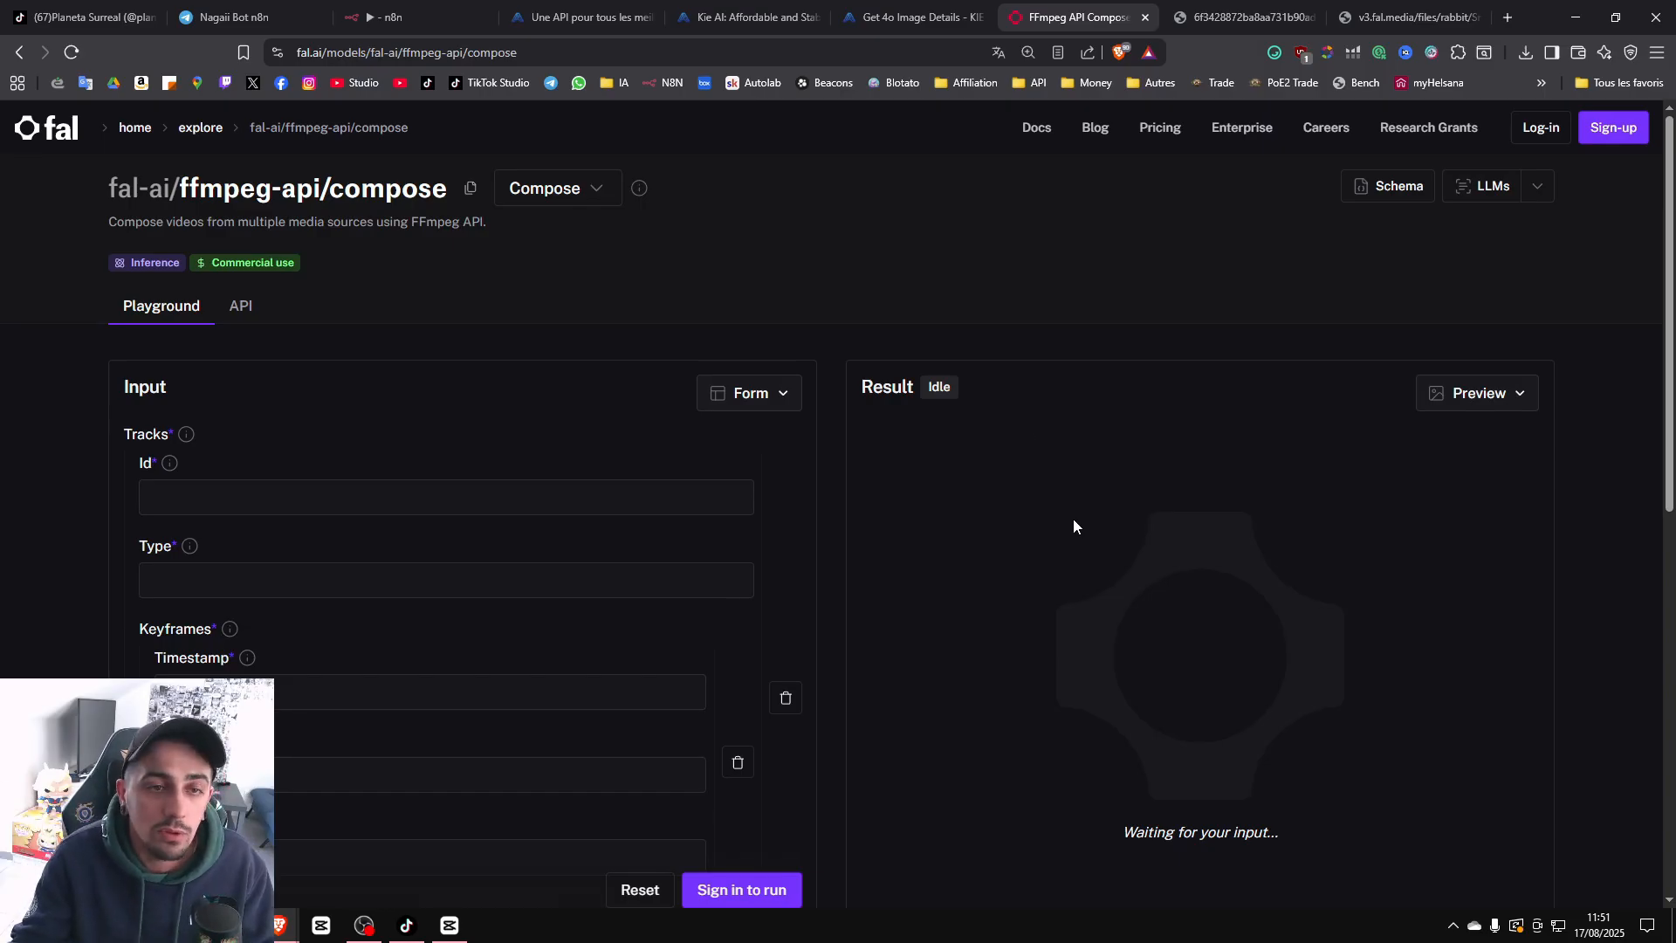
{"action": "left_click", "coordinate": [736, 393]}
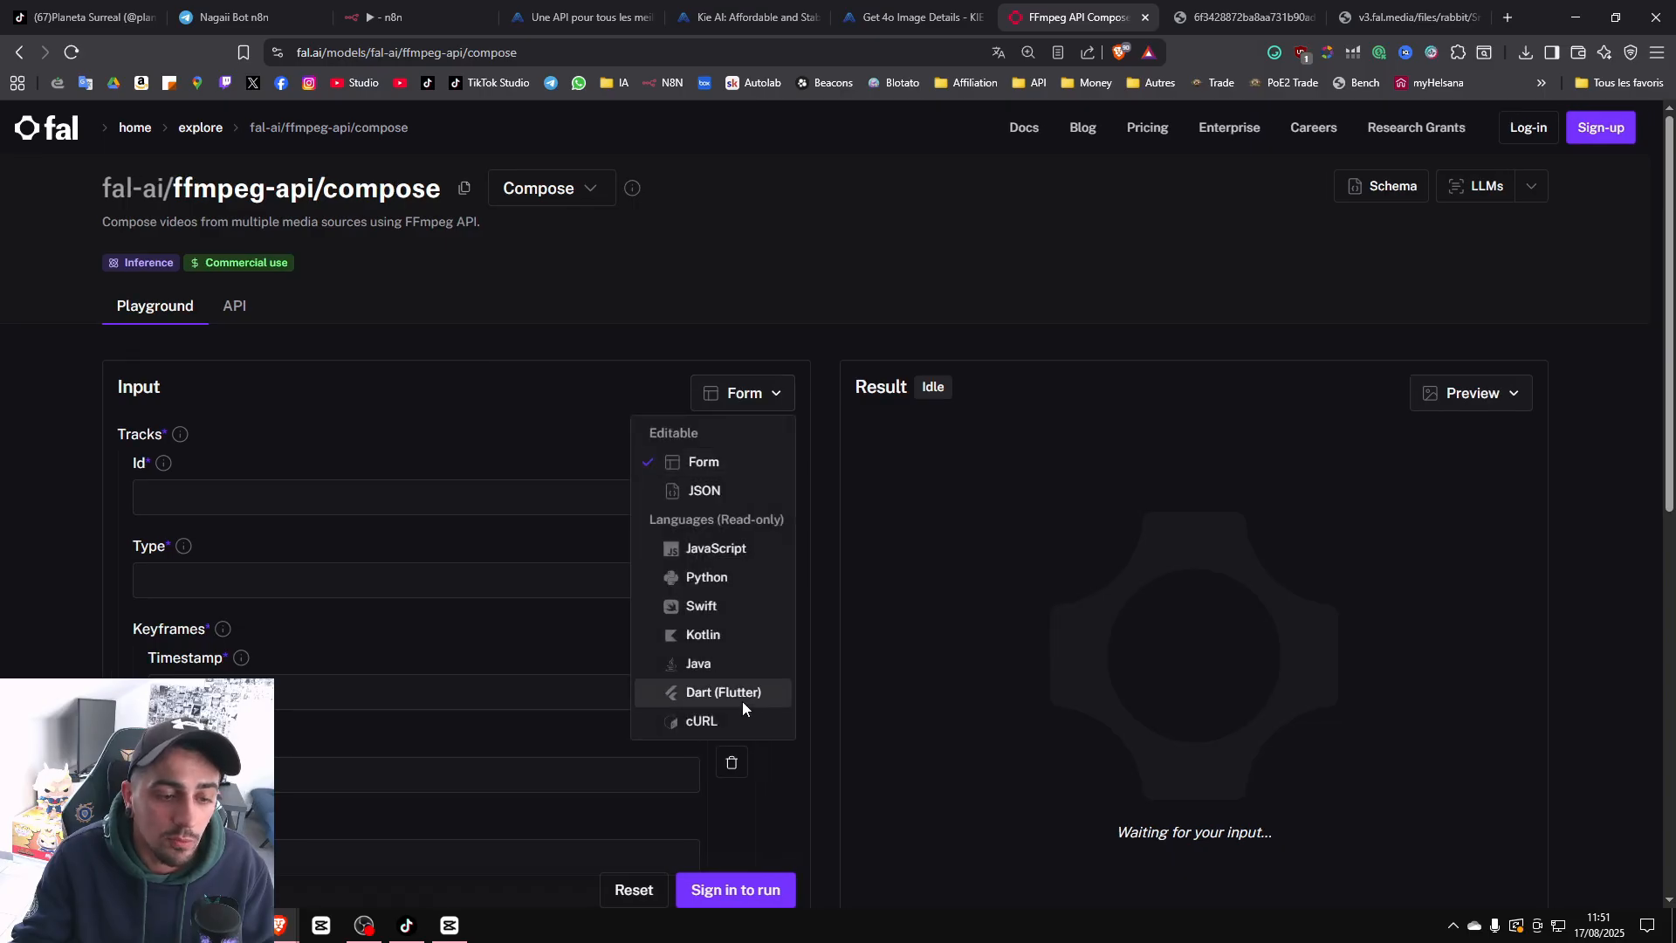
{"action": "left_click", "coordinate": [721, 720]}
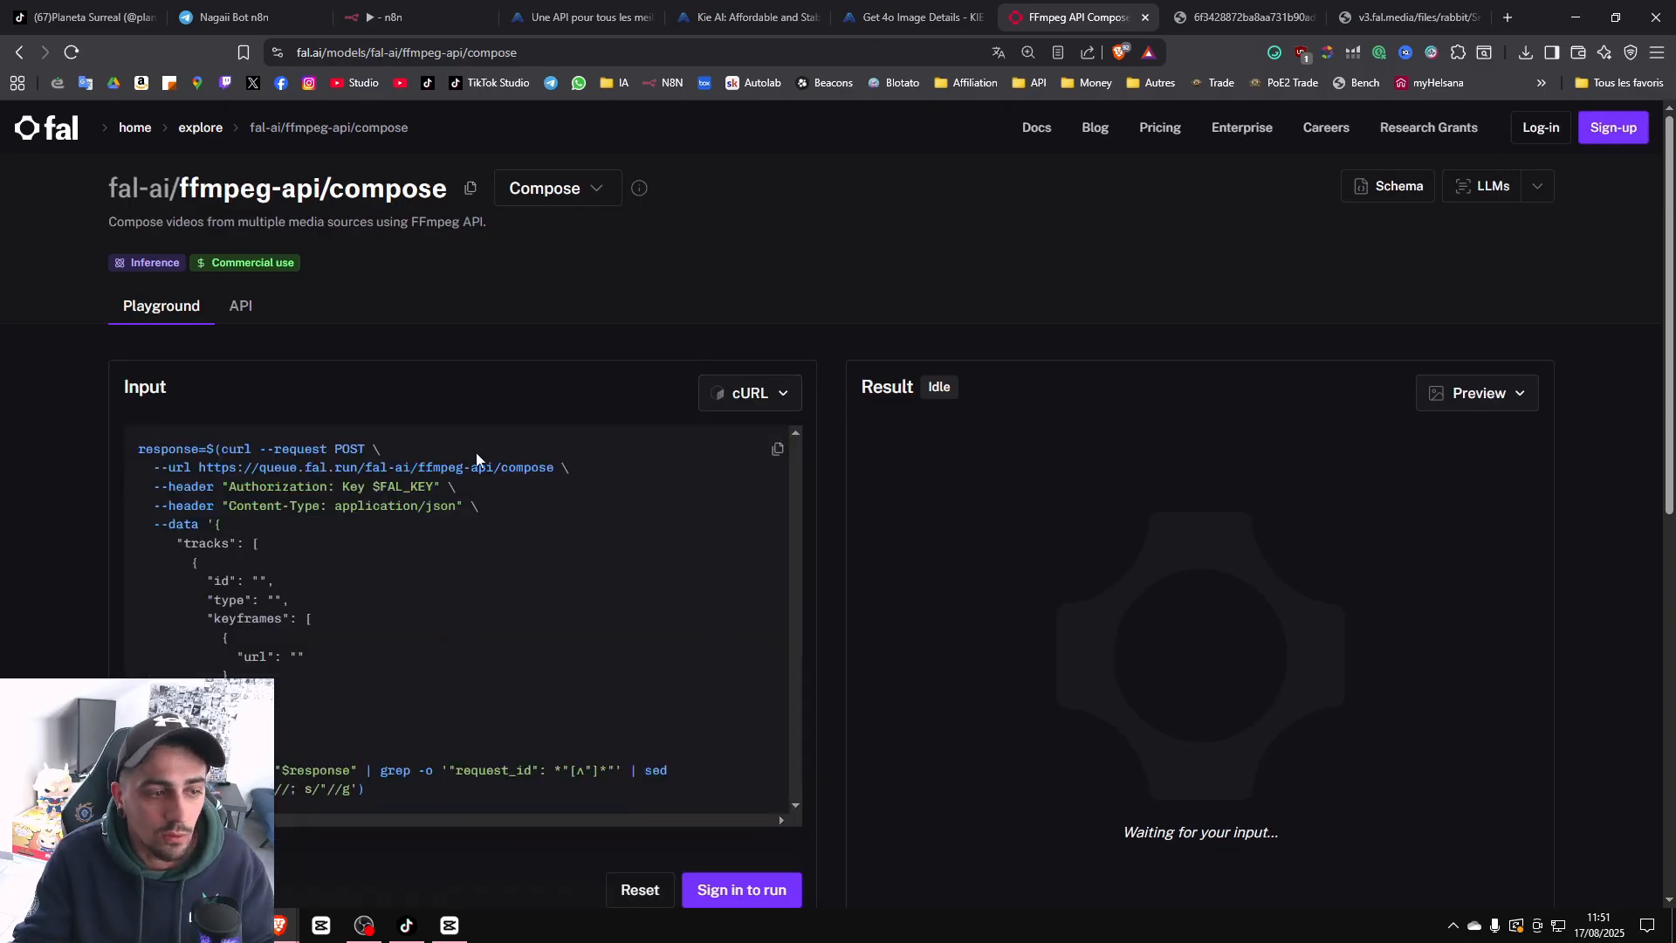
{"action": "left_click_drag", "start_coordinate": [555, 472], "coordinate": [449, 469]}
{"action": "left_click", "coordinate": [772, 397]}
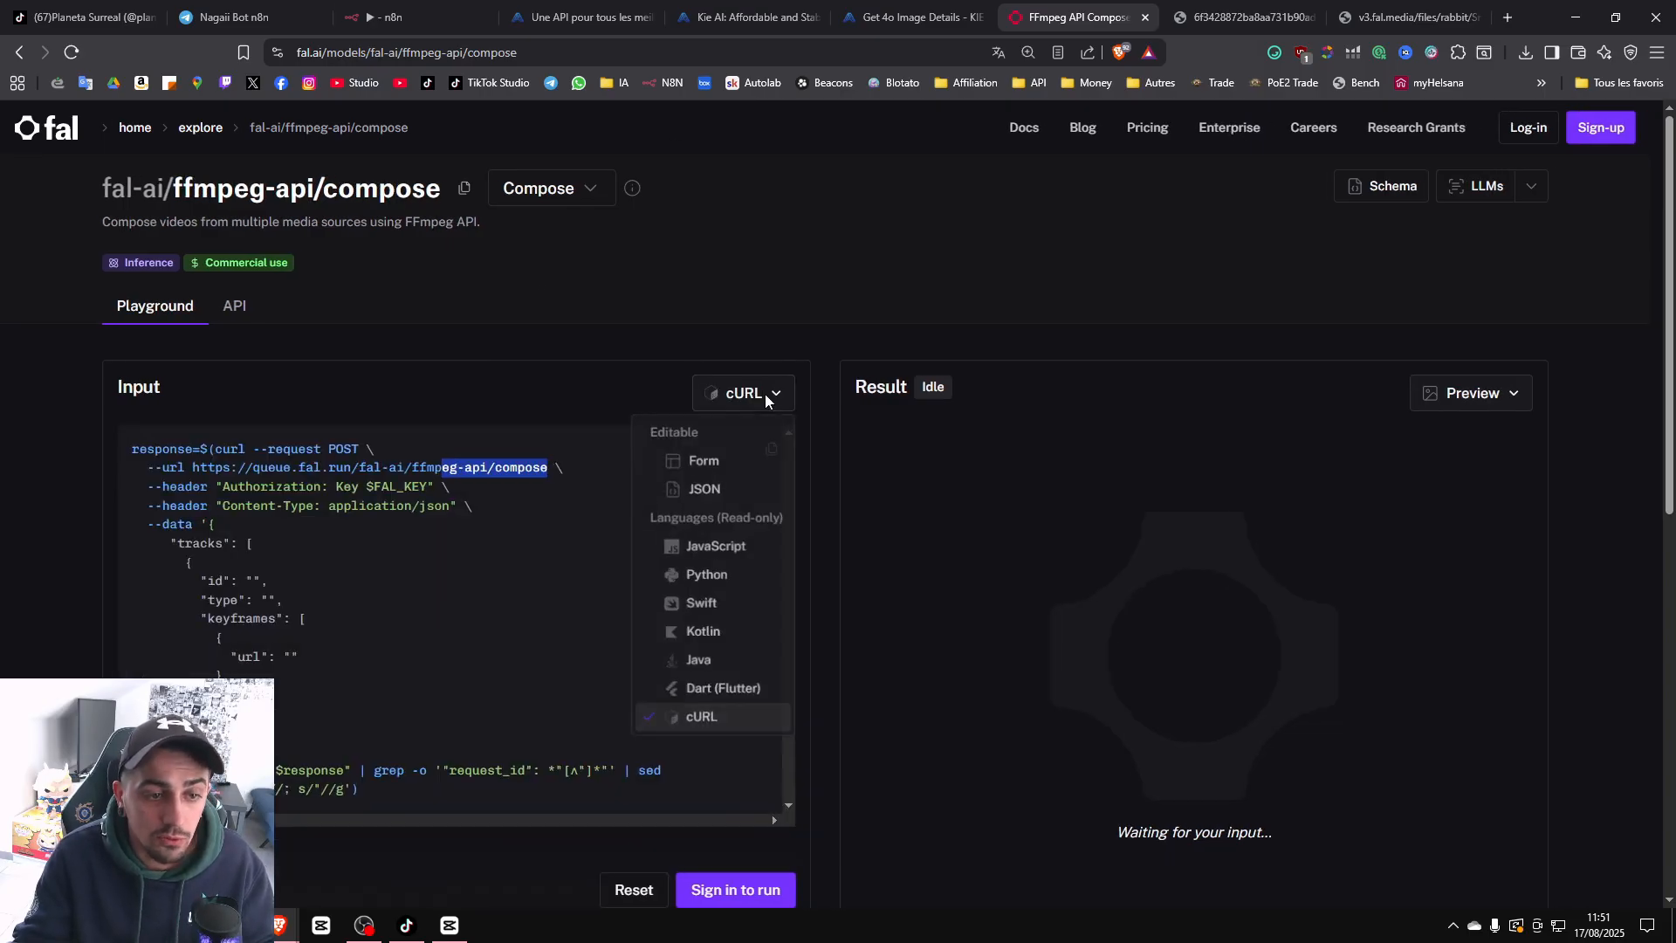
{"action": "left_click", "coordinate": [623, 422]}
{"action": "left_click", "coordinate": [552, 463]}
{"action": "left_click_drag", "start_coordinate": [551, 463], "coordinate": [207, 467]}
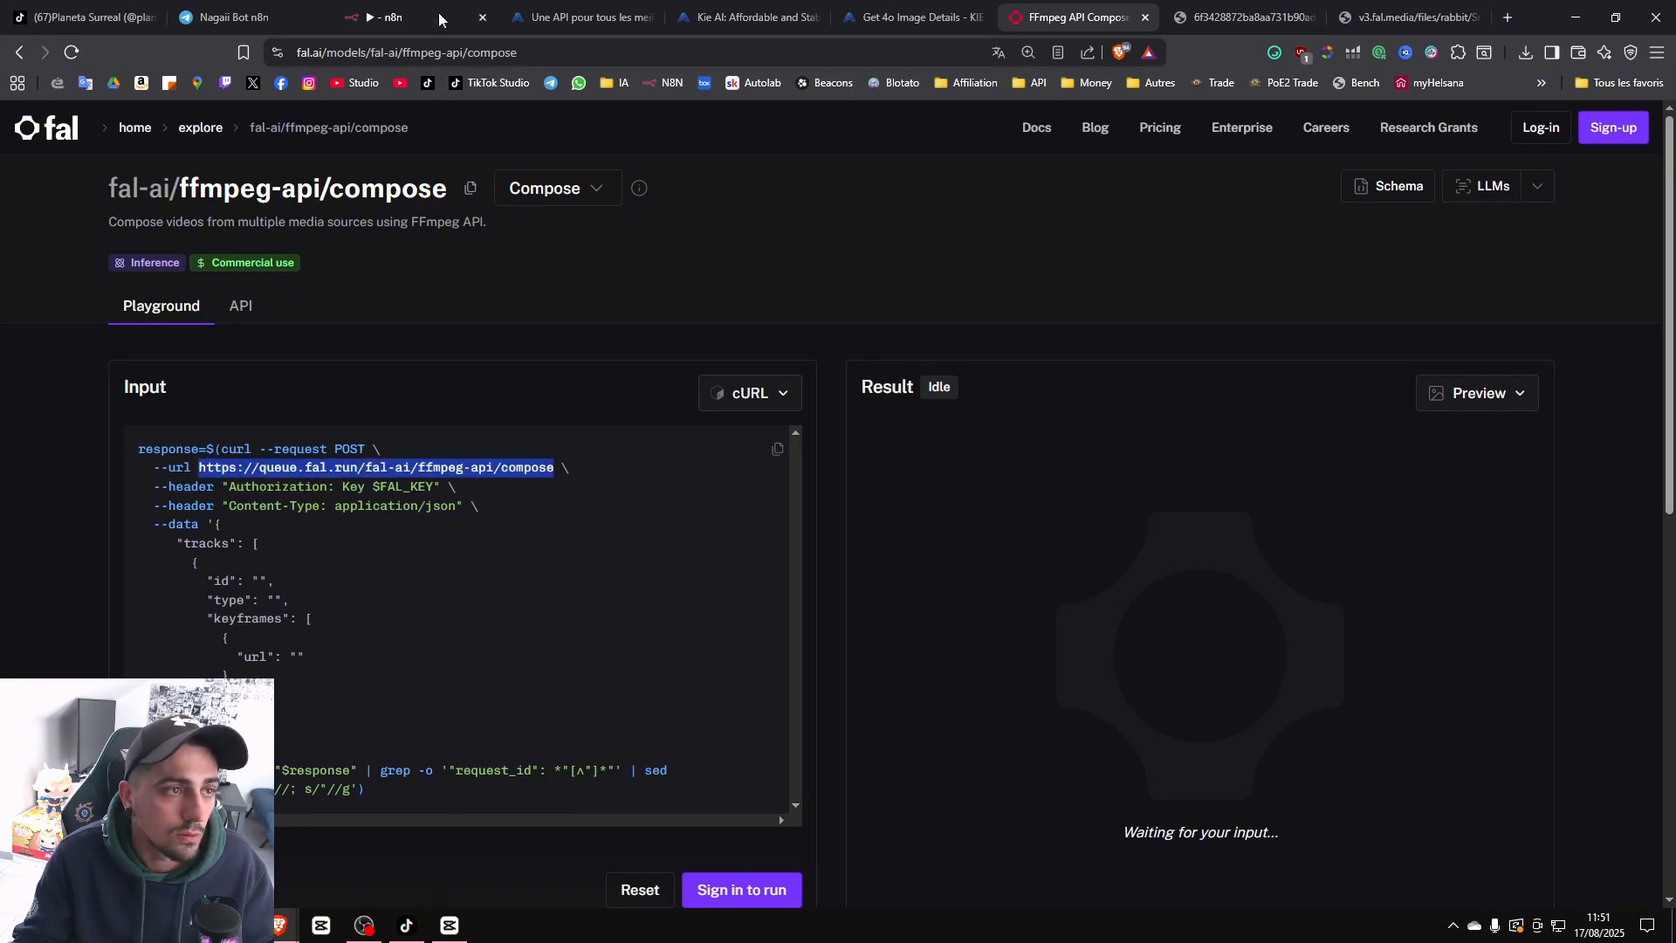
In n8n, replace HTTP Request6's URL with the copied ffmpeg-api/compose endpoint and clear its JSON body.
{"action": "left_click", "coordinate": [392, 16]}
{"action": "double_click", "coordinate": [1250, 607]}
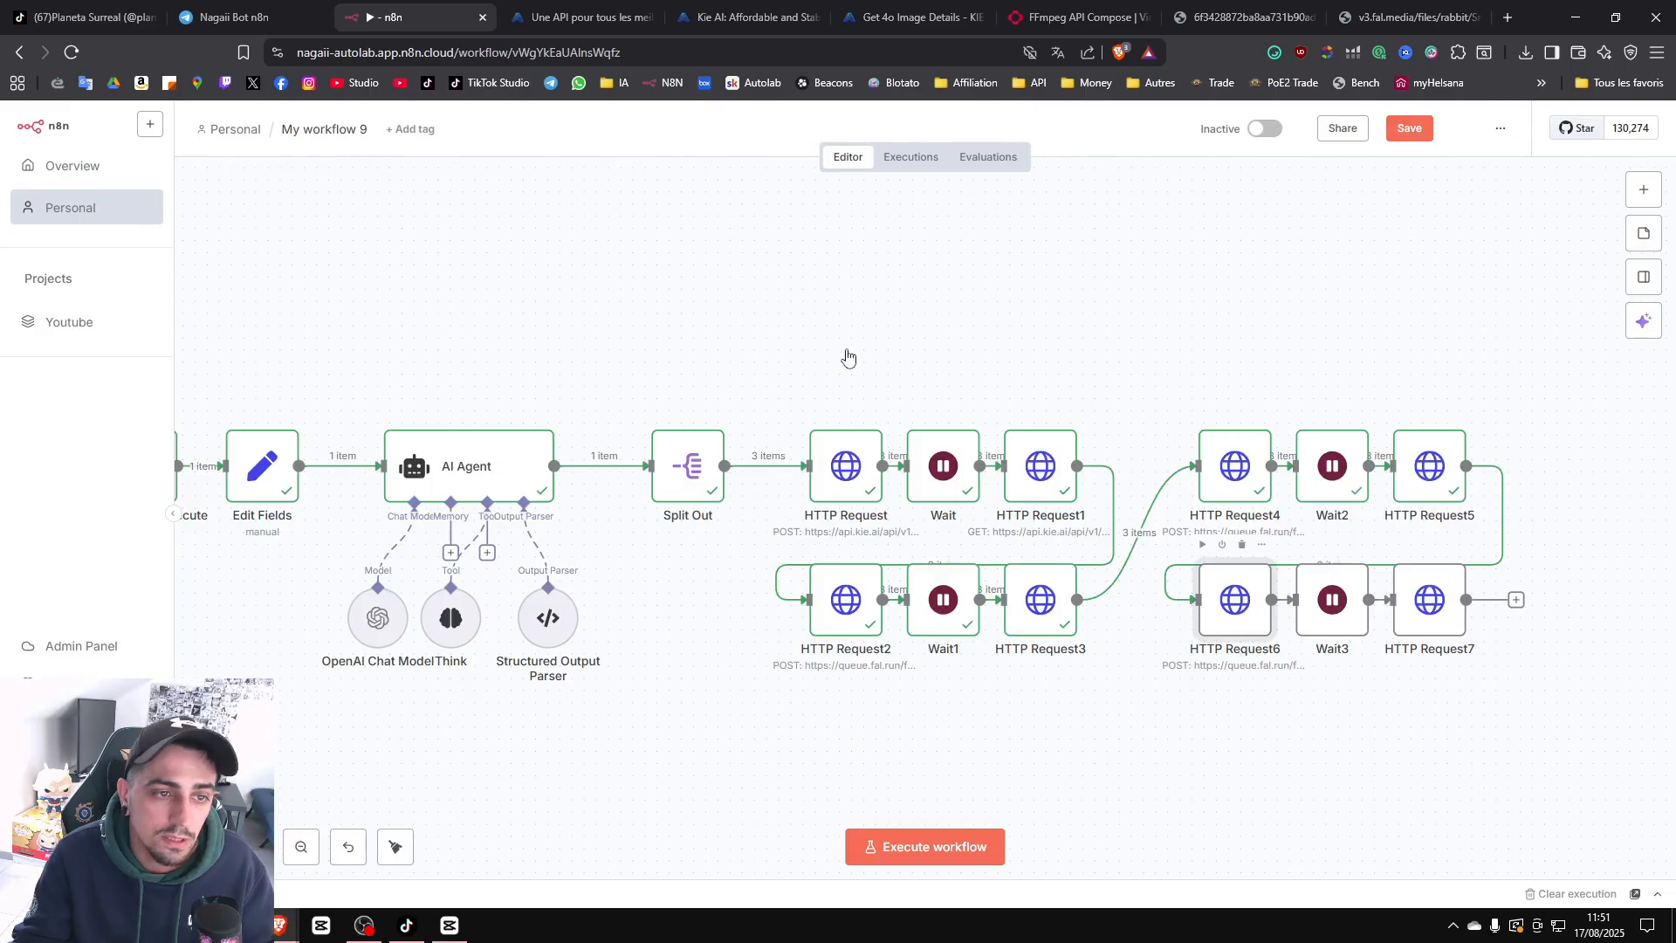
{"action": "triple_click", "coordinate": [880, 331]}
{"action": "scroll", "coordinate": [976, 611], "scroll_direction": "down", "scroll_amount": 5}
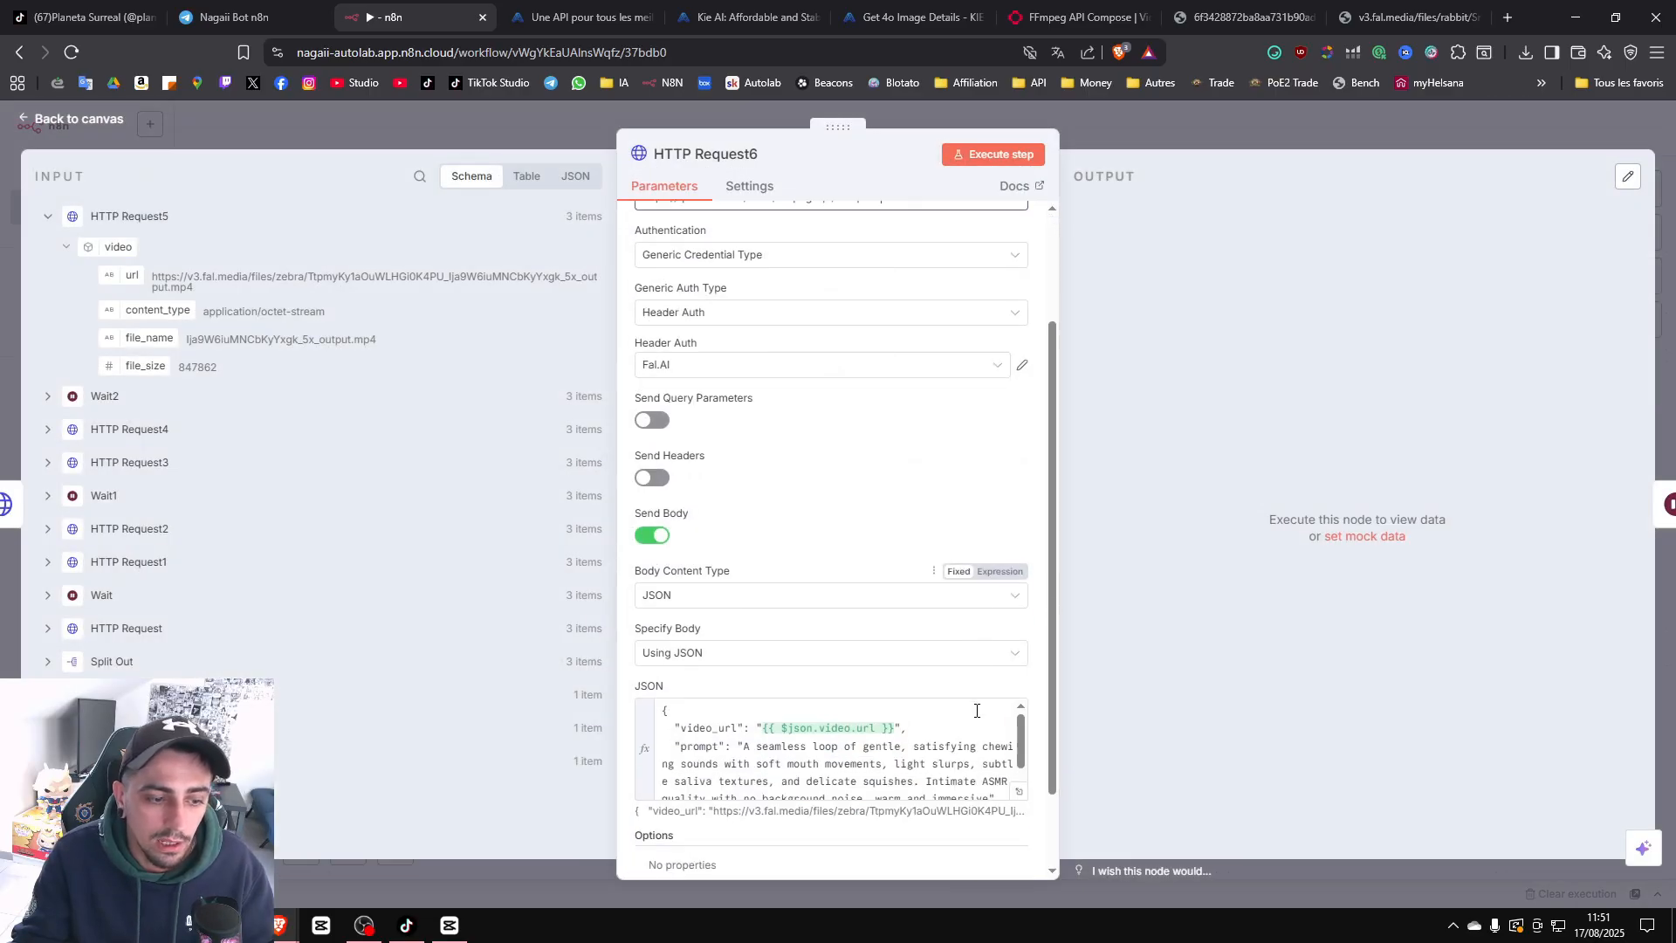
{"action": "left_click", "coordinate": [1018, 765]}
{"action": "key", "text": "ctrl+a"}
{"action": "key", "text": "BackSpace"}
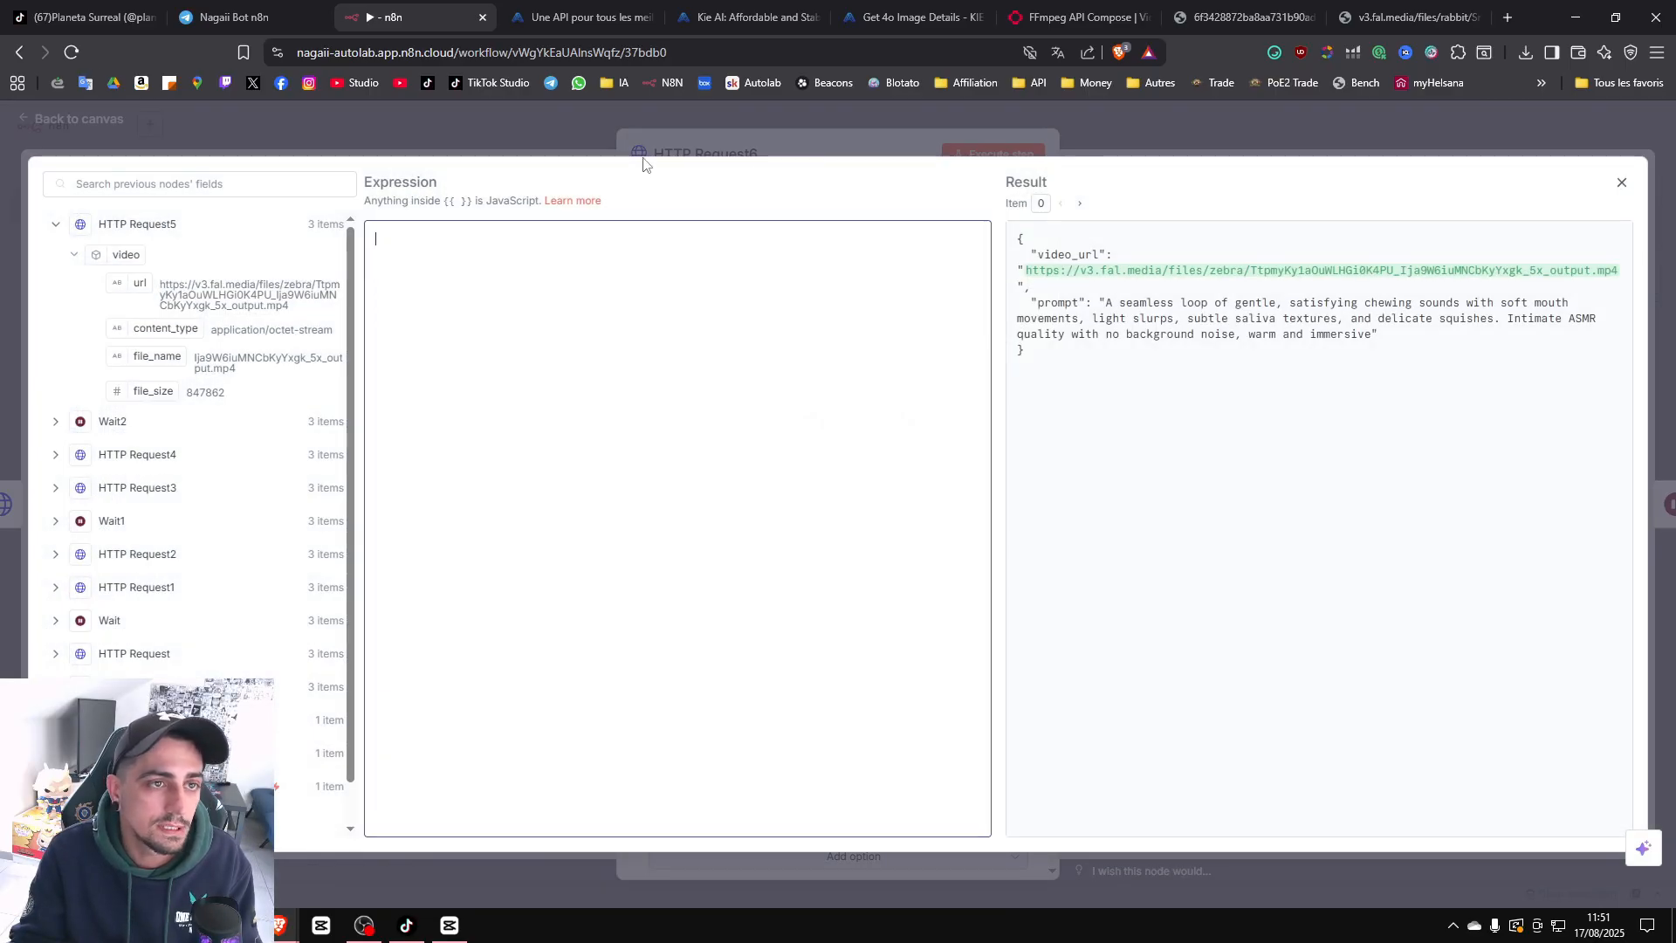
Return to fal.ai's ffmpeg-api/compose page and show its input as an editable form.
{"action": "left_click", "coordinate": [1066, 18]}
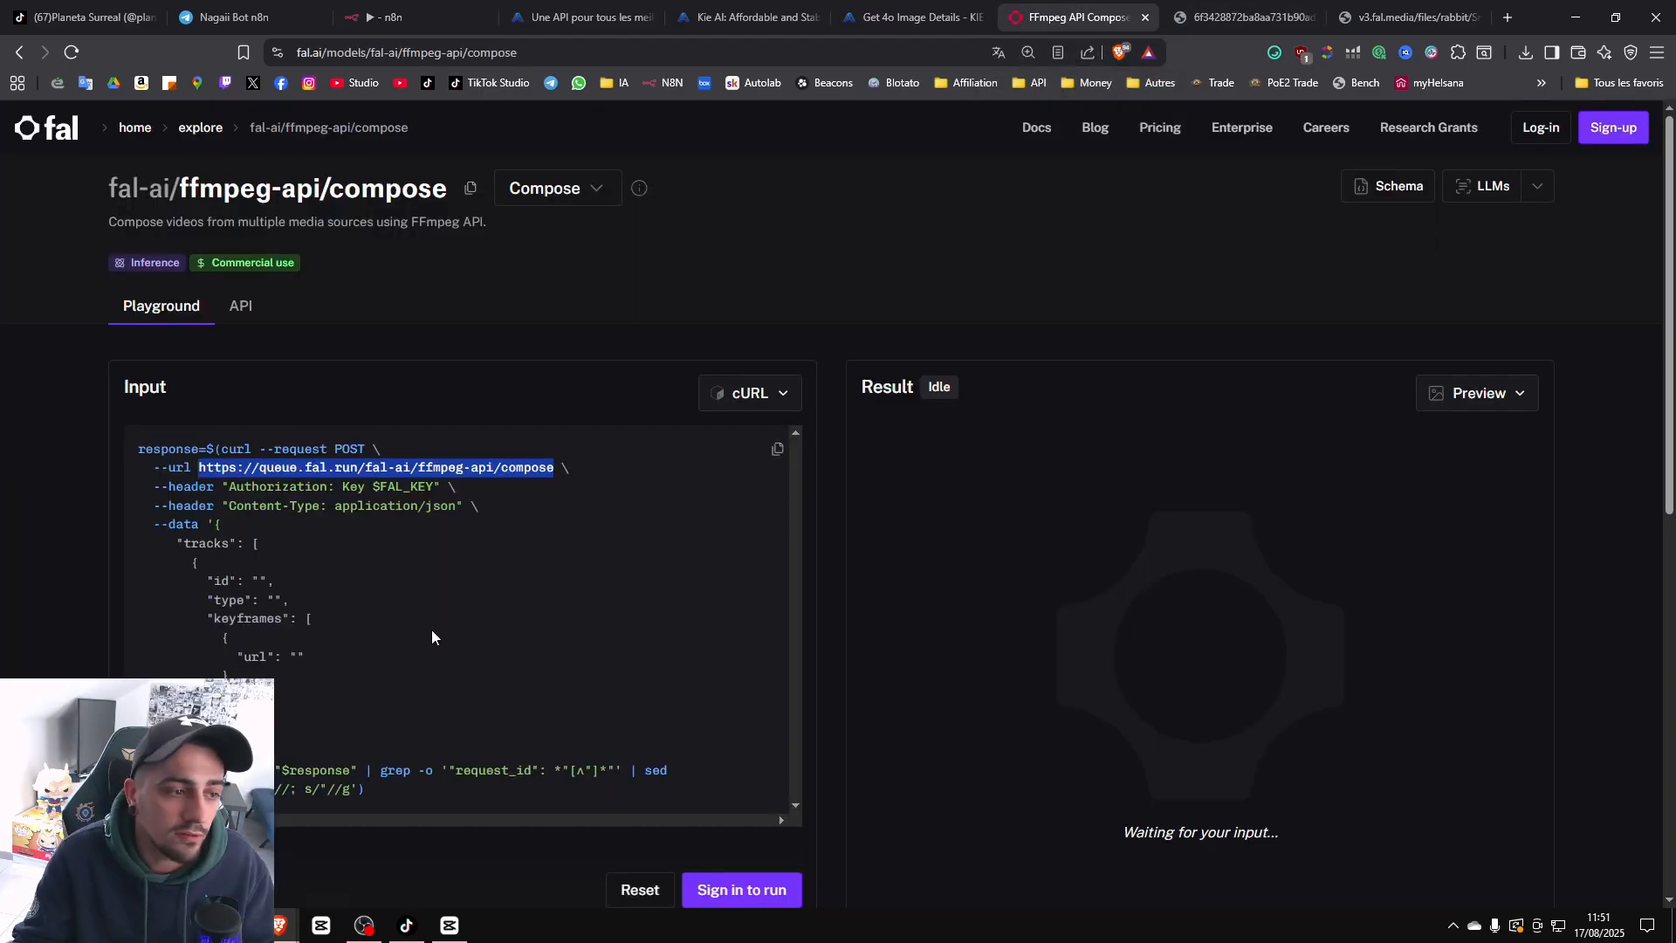
{"action": "left_click", "coordinate": [742, 400]}
{"action": "left_click", "coordinate": [737, 458]}
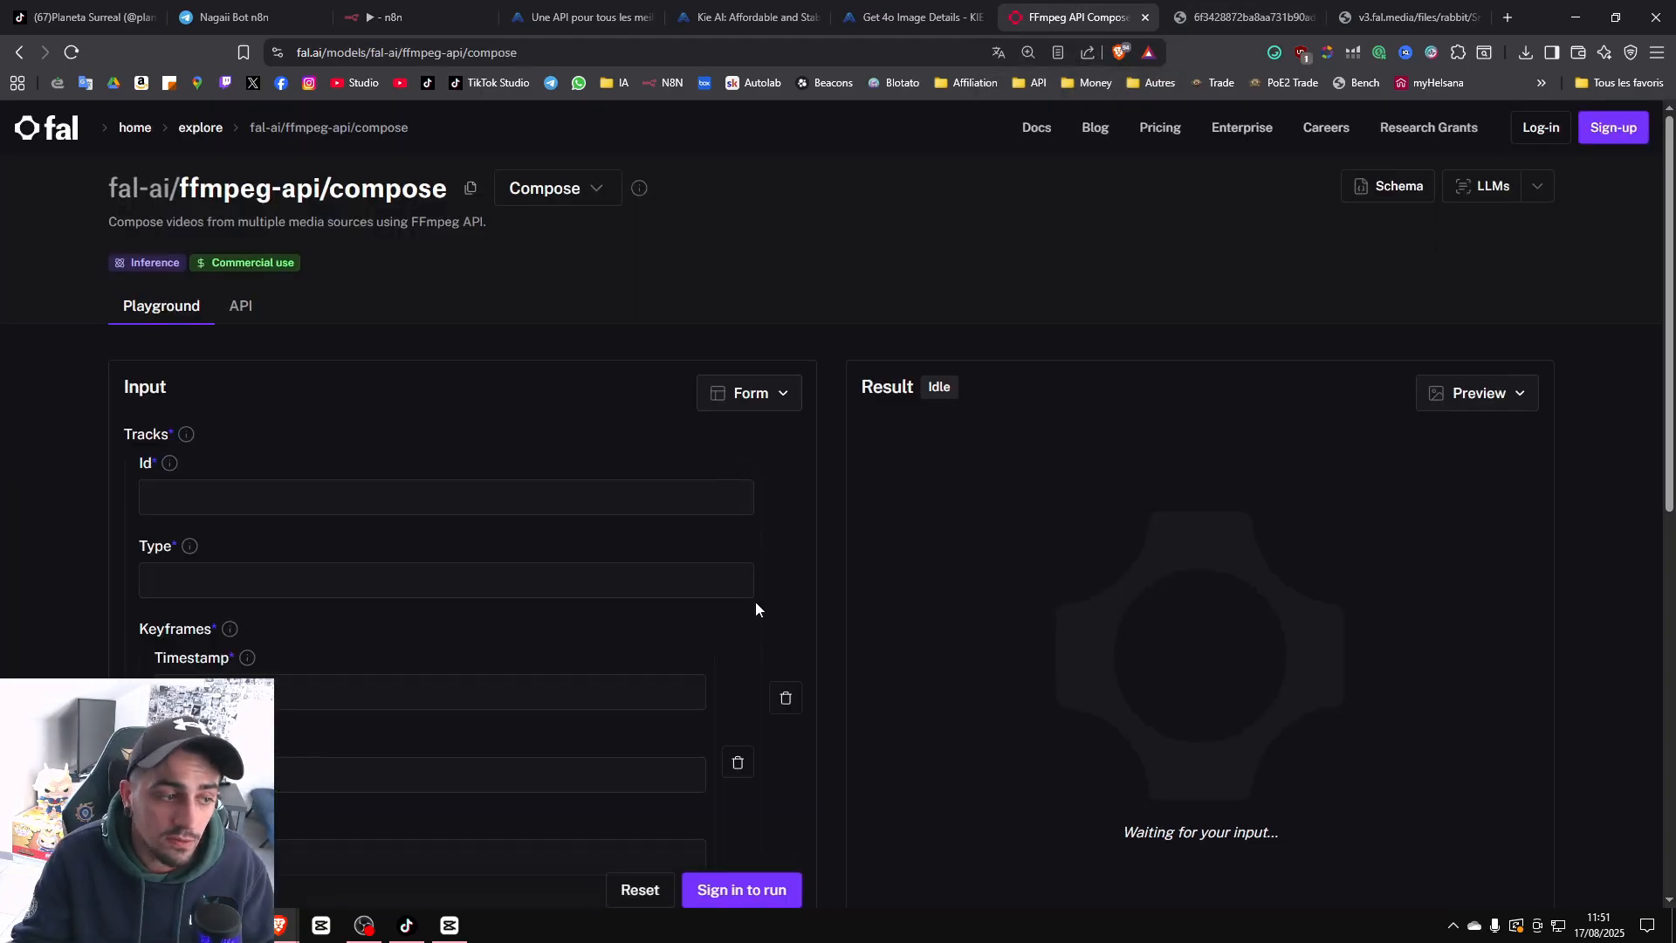
{"action": "scroll", "coordinate": [757, 601], "scroll_direction": "down", "scroll_amount": 2}
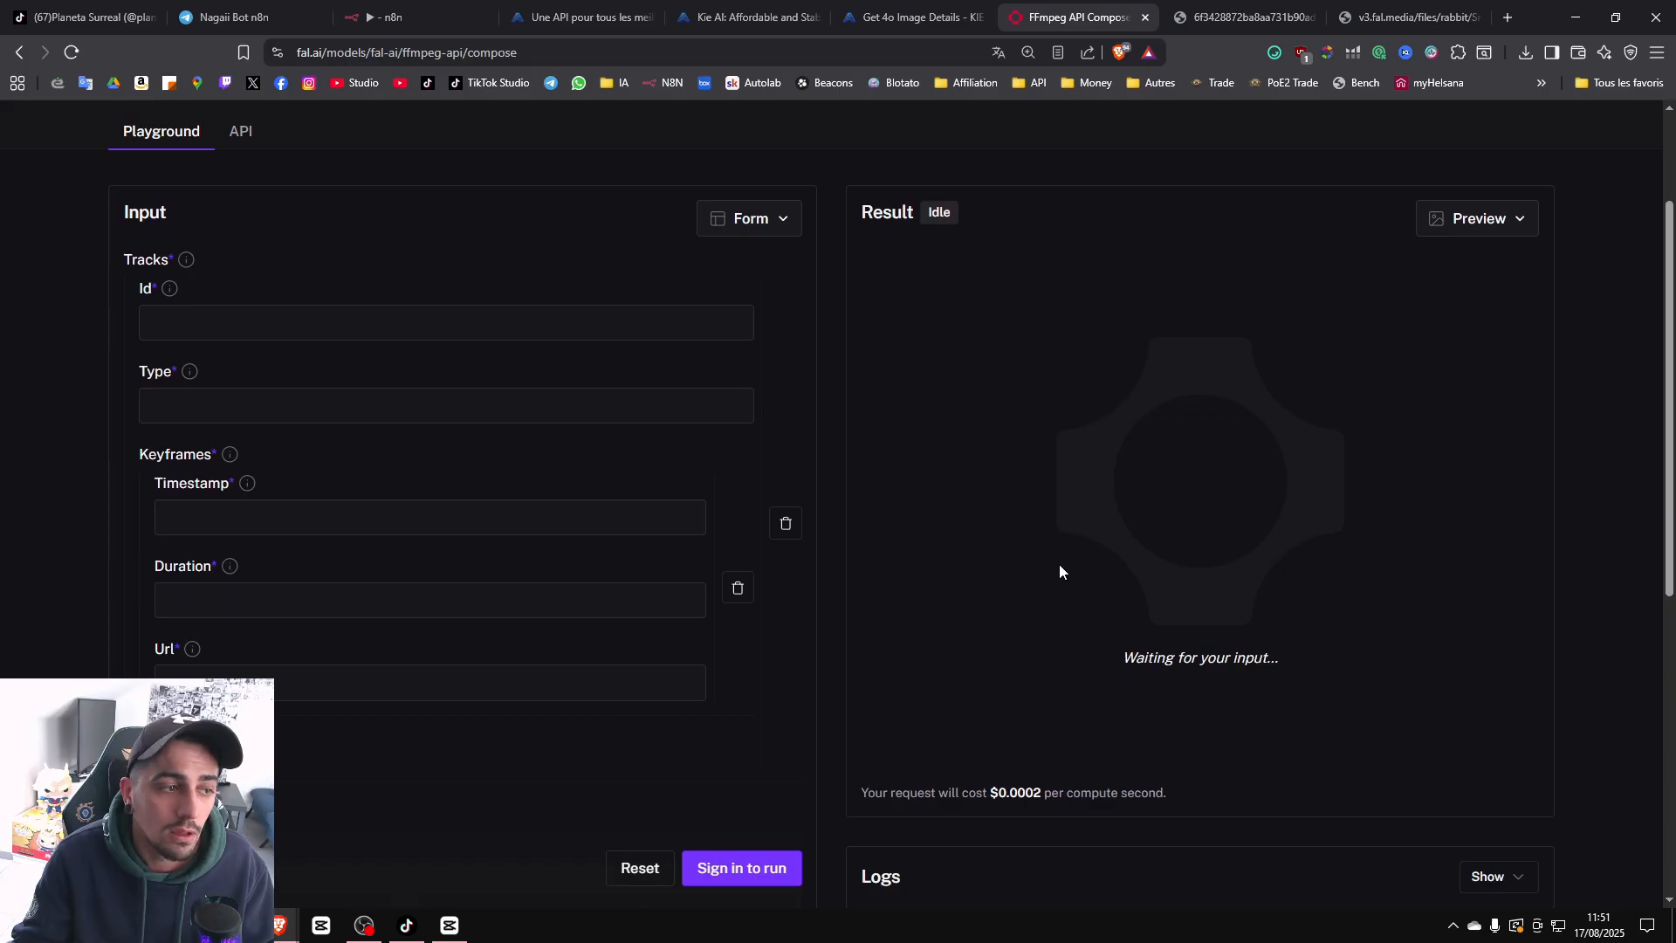
Check what the track Id means, set the first track's Id to 1 and its type to video.
{"action": "left_click", "coordinate": [166, 327]}
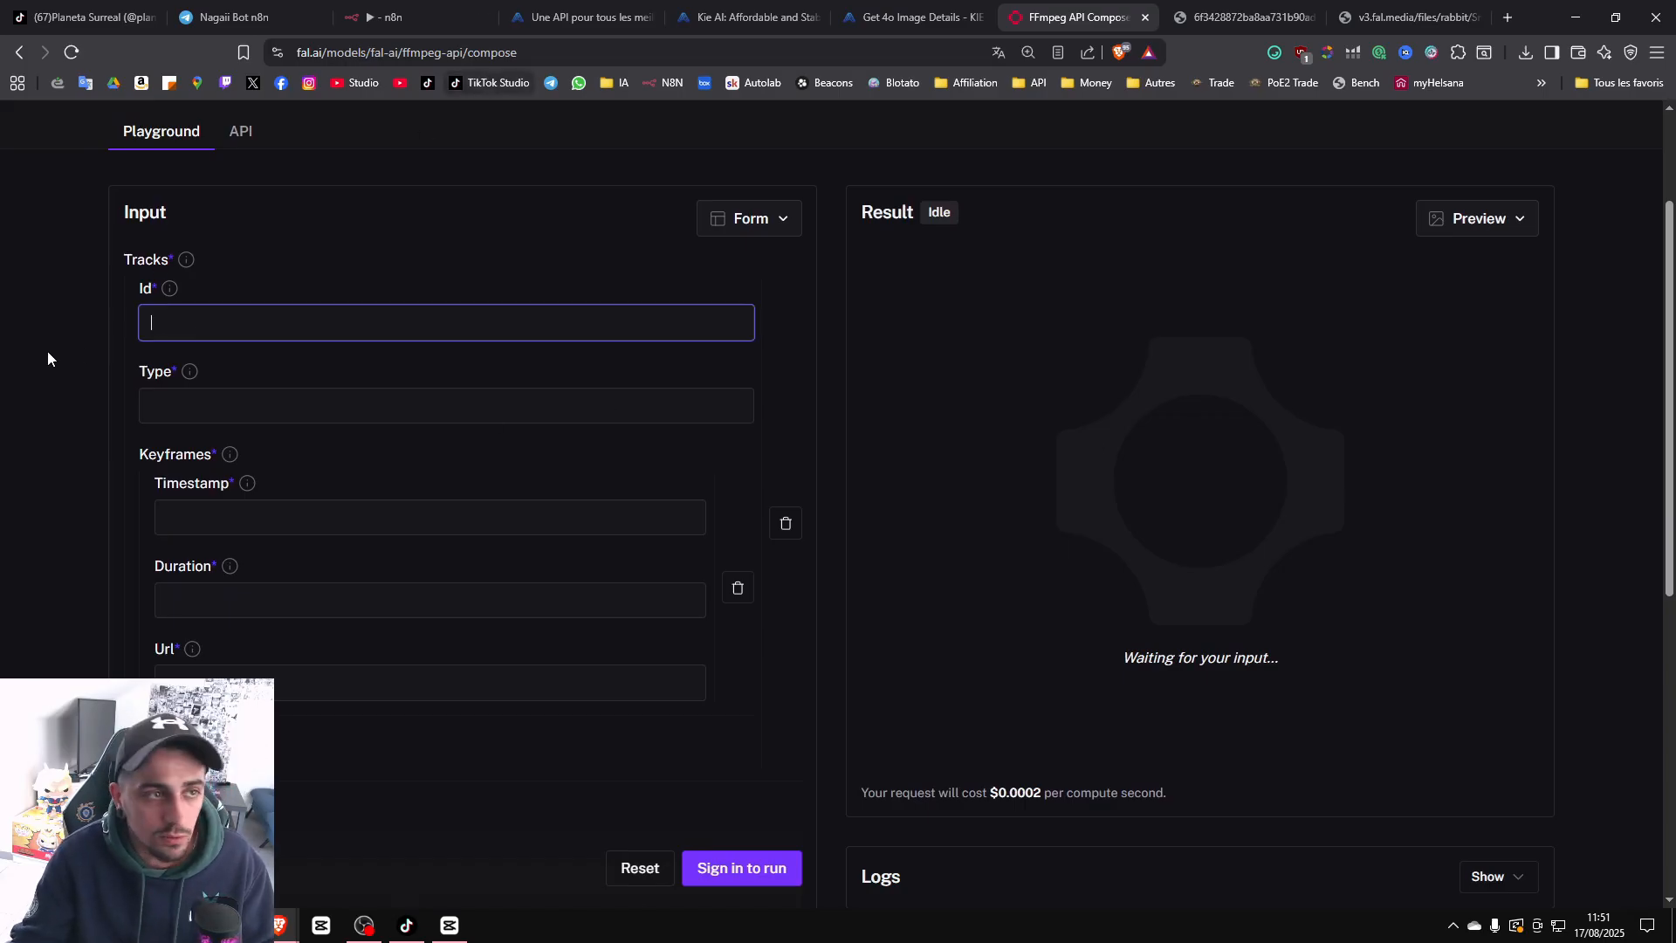
{"action": "scroll", "coordinate": [411, 249], "scroll_direction": "down", "scroll_amount": 2}
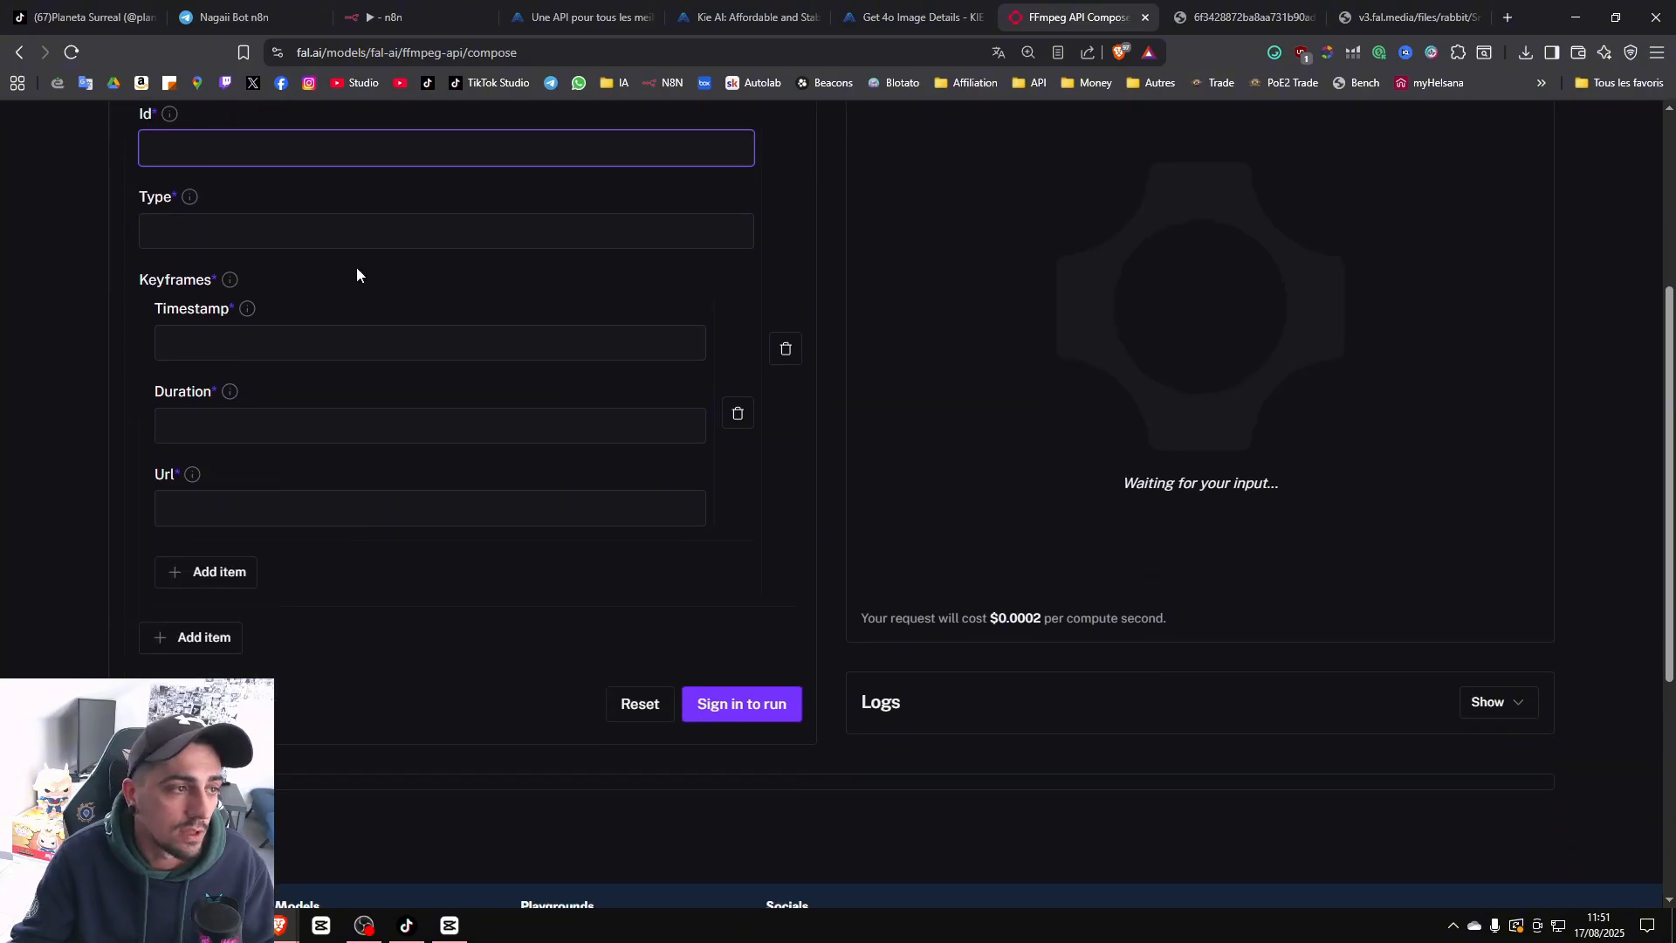
{"action": "scroll", "coordinate": [279, 258], "scroll_direction": "up", "scroll_amount": 2}
{"action": "left_click", "coordinate": [172, 290]}
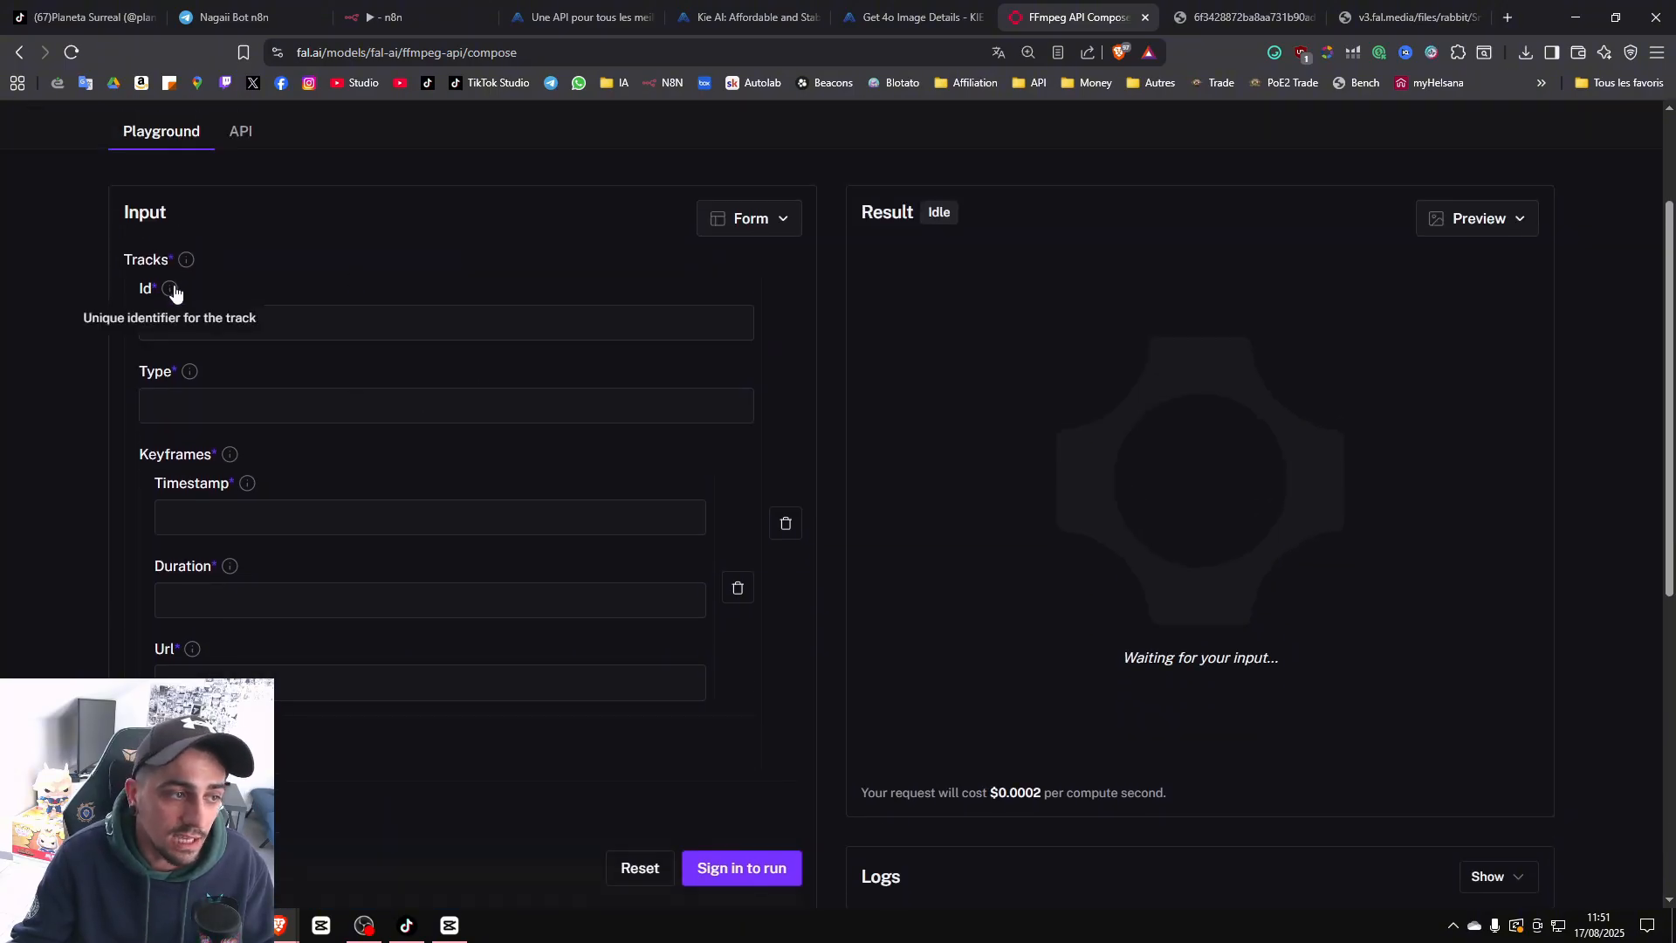
{"action": "left_click", "coordinate": [230, 313]}
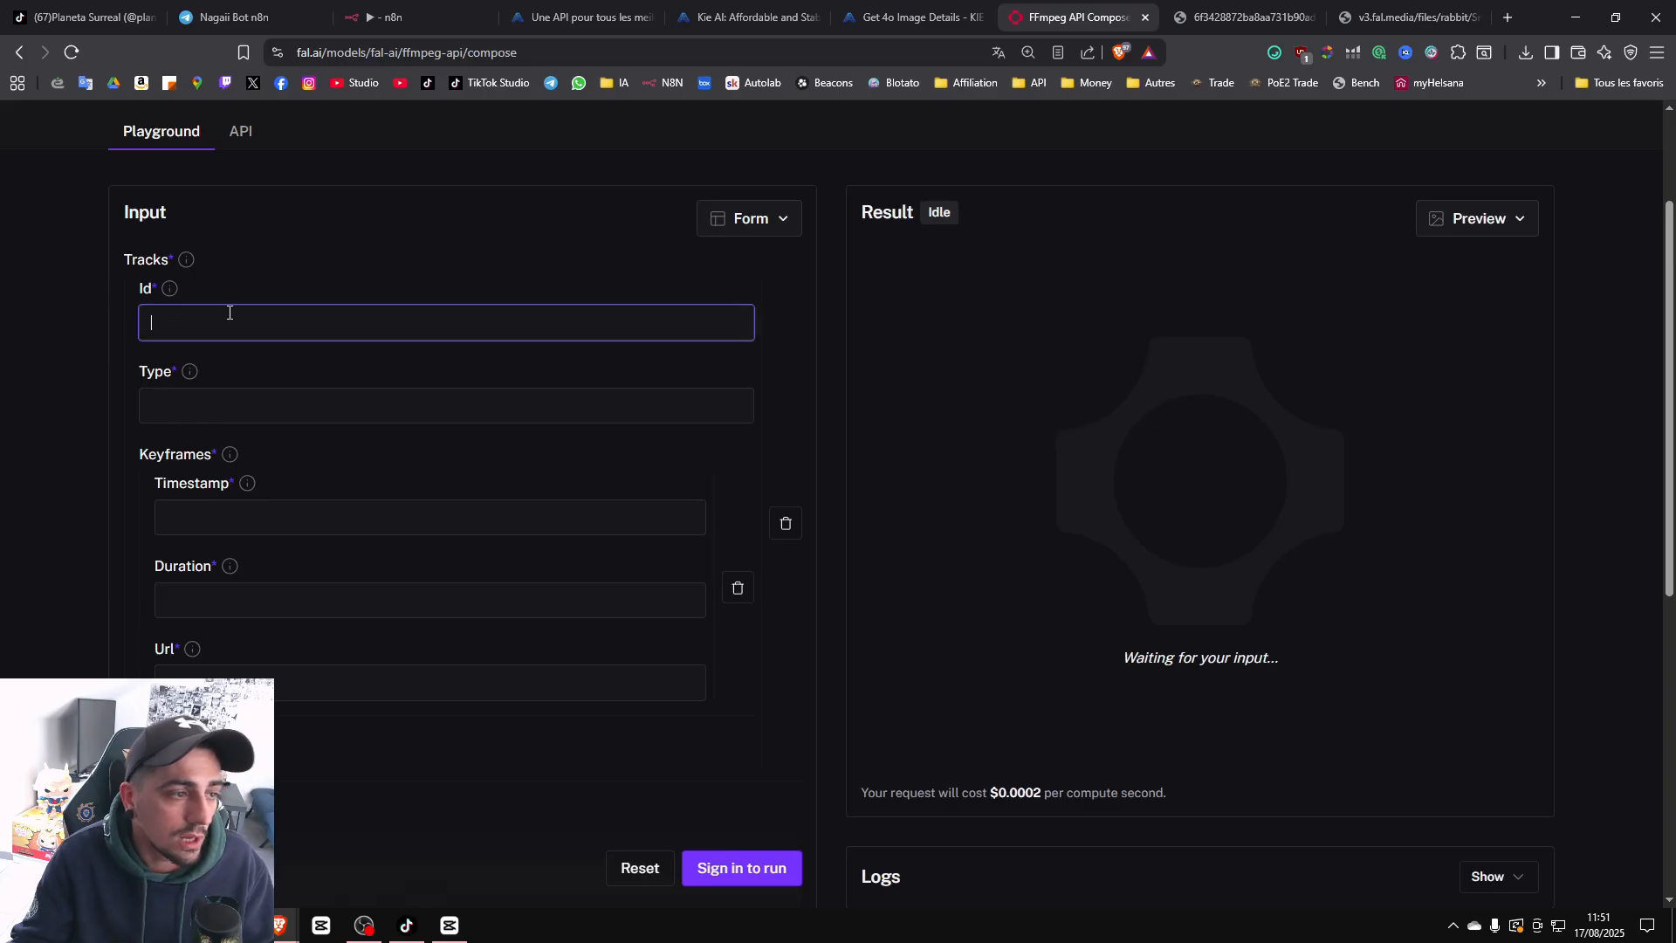
{"action": "left_click", "coordinate": [262, 403]}
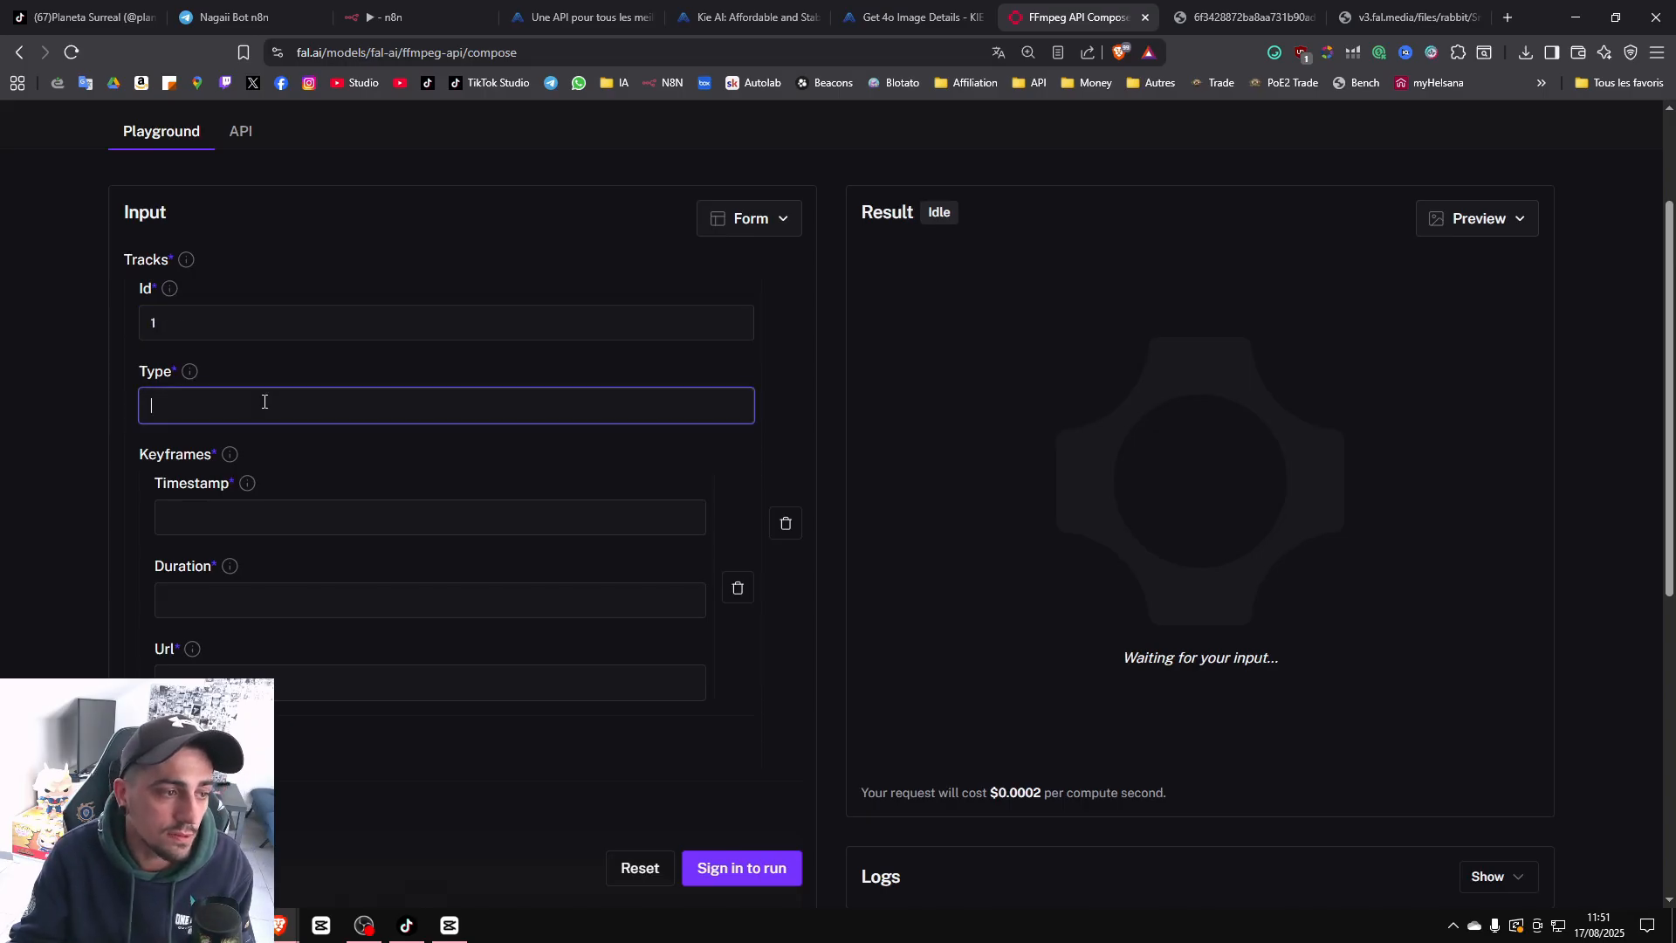
{"action": "type", "text": "video"}
Fill the first keyframe with timestamp 0, duration 5 and the placeholder URL eazkneoaoeaeaeza.
{"action": "scroll", "coordinate": [332, 462], "scroll_direction": "down", "scroll_amount": 2}
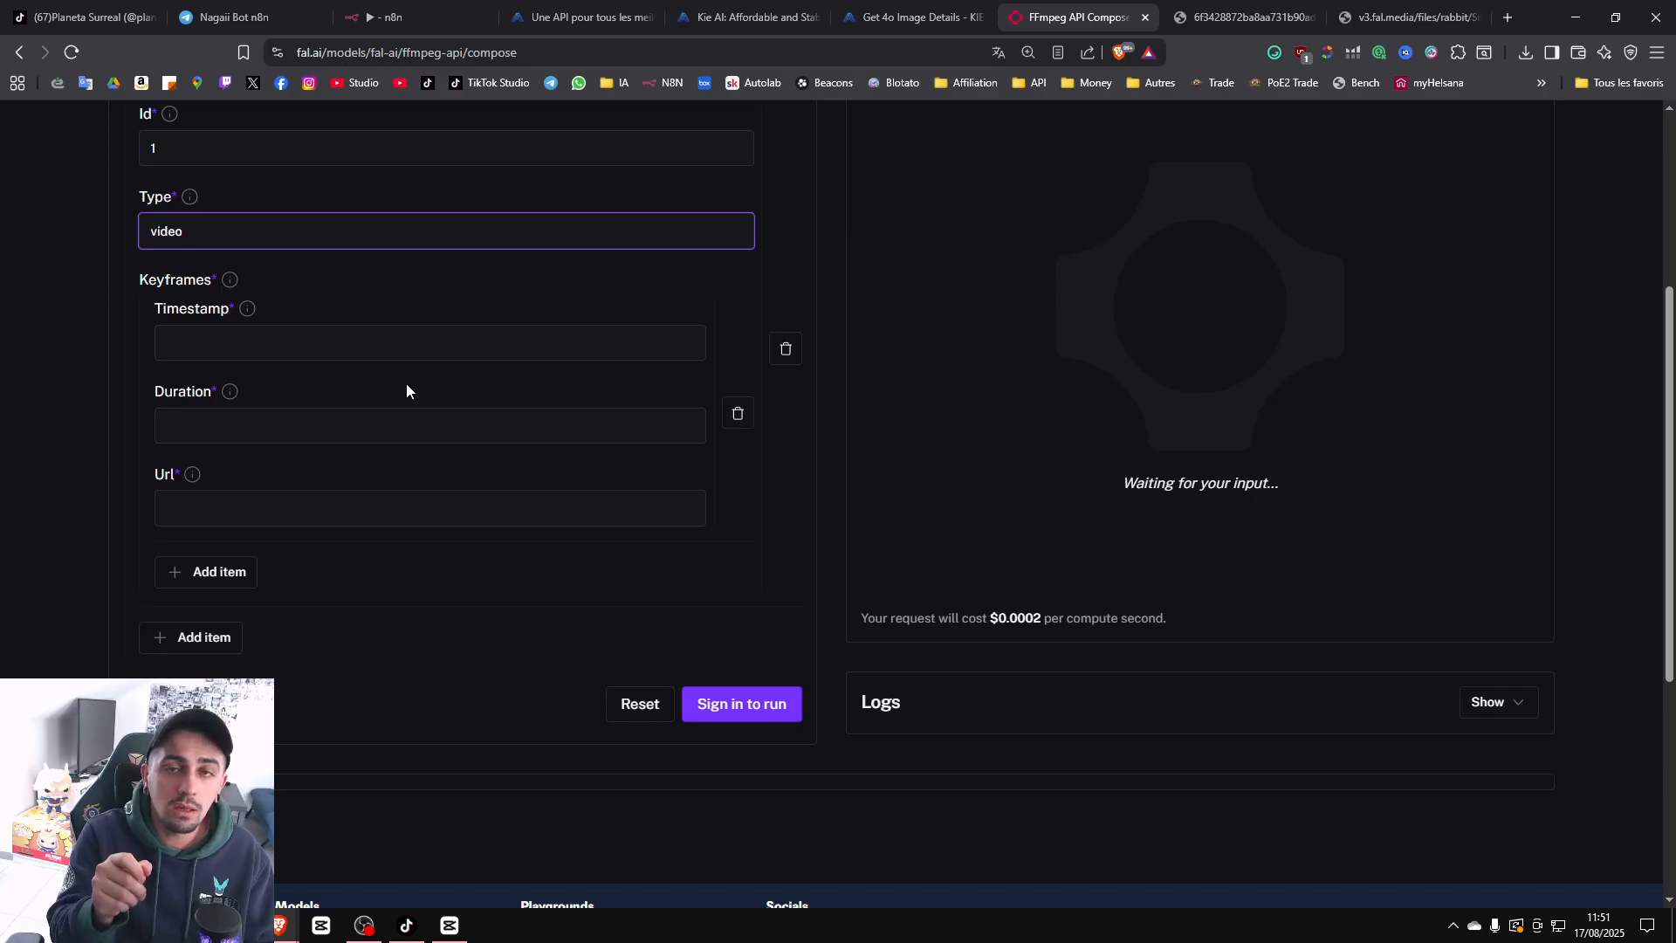
{"action": "left_click", "coordinate": [382, 353]}
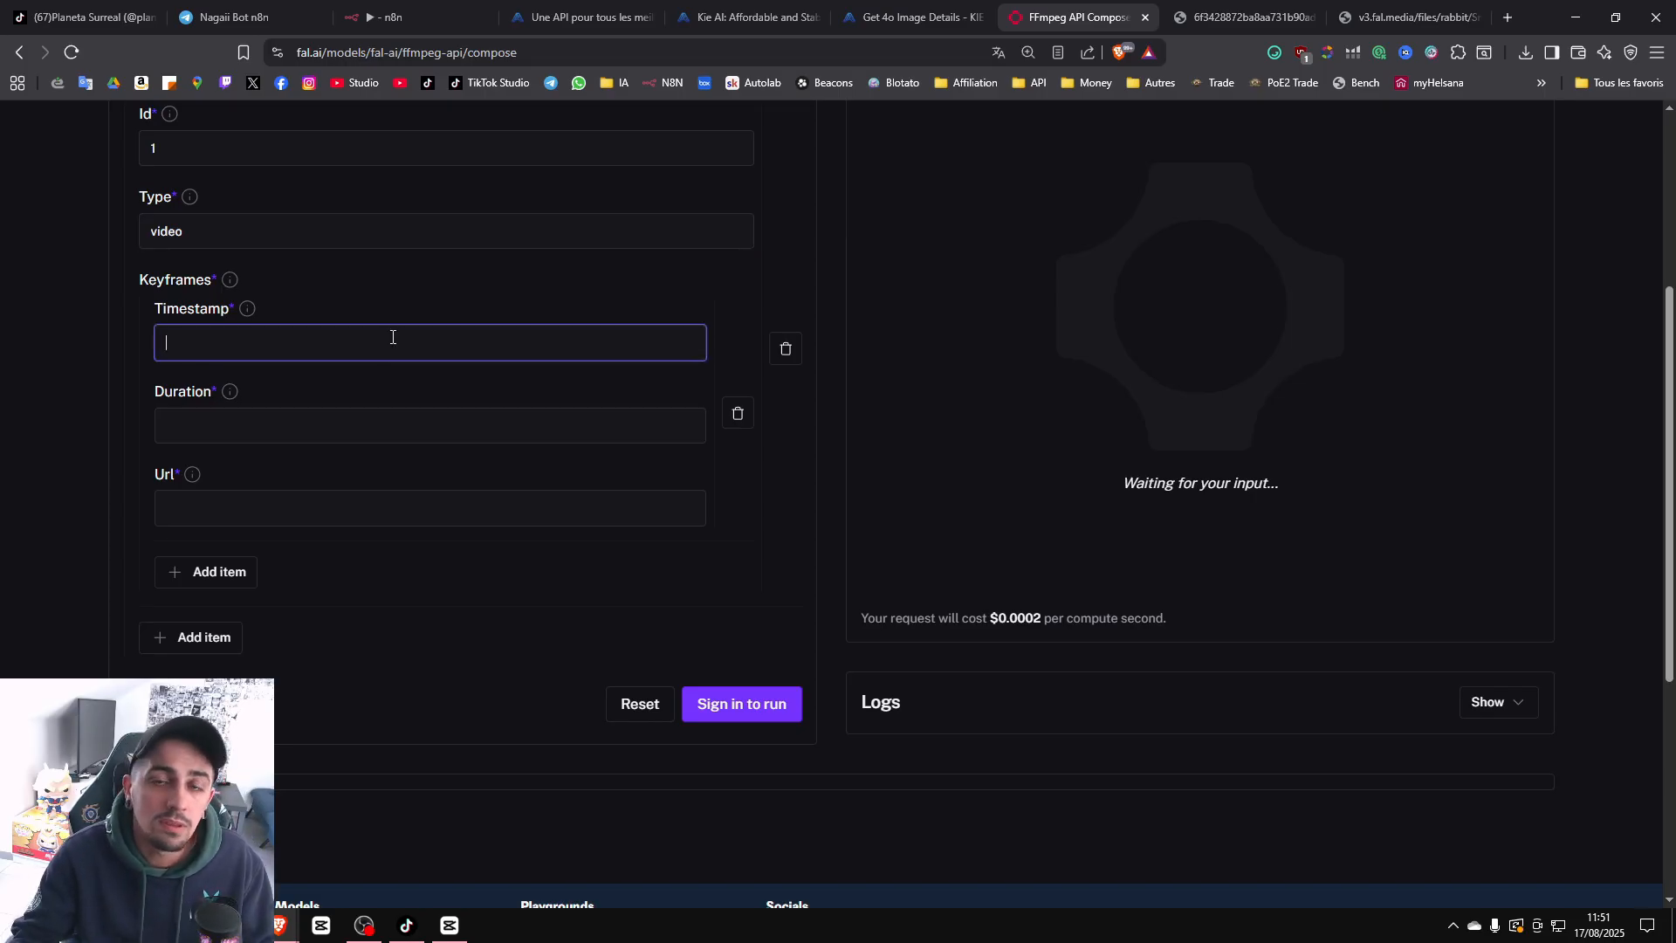
{"action": "type", "text": "0"}
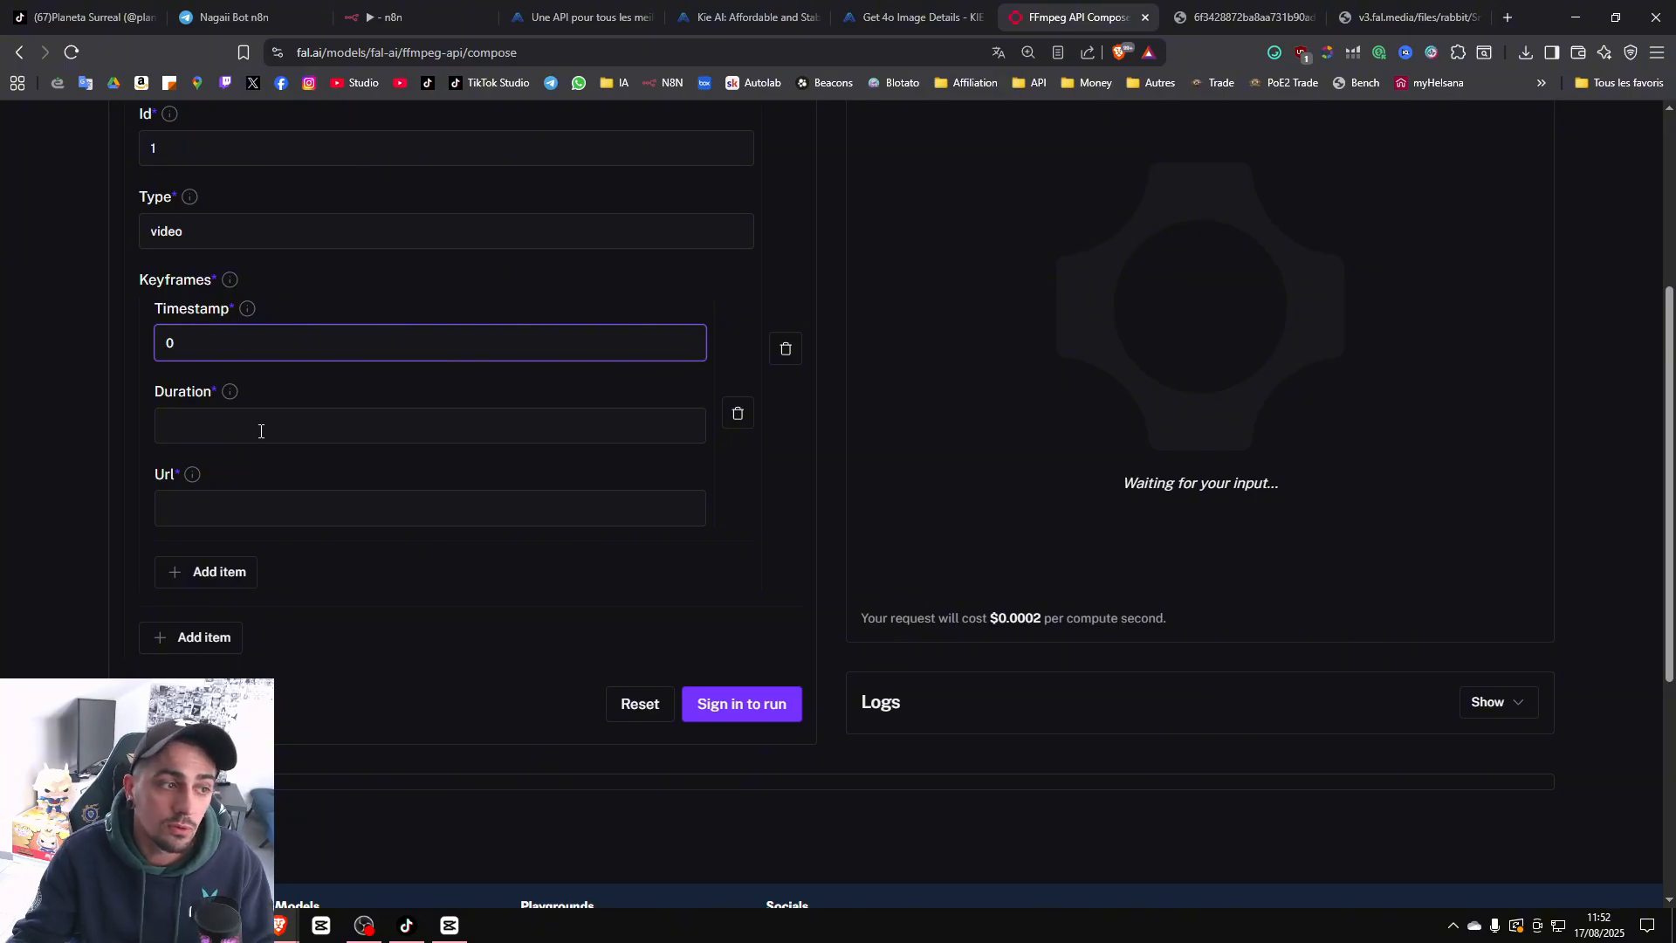
{"action": "left_click", "coordinate": [262, 429]}
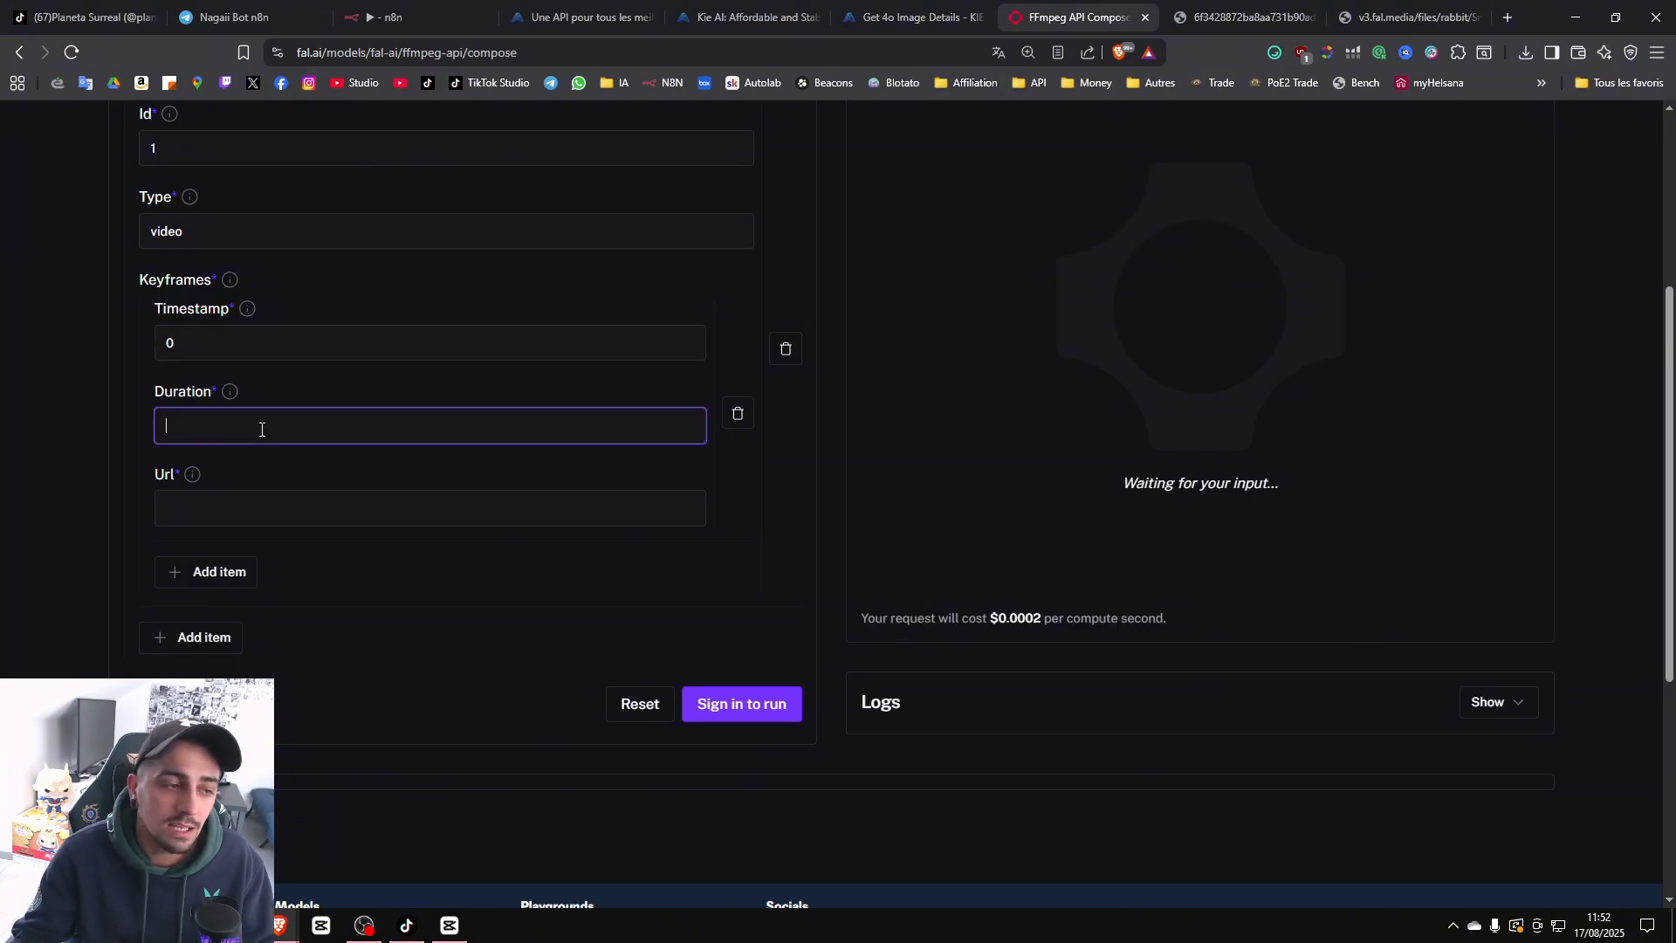
{"action": "type", "text": "5"}
{"action": "left_click", "coordinate": [225, 518]}
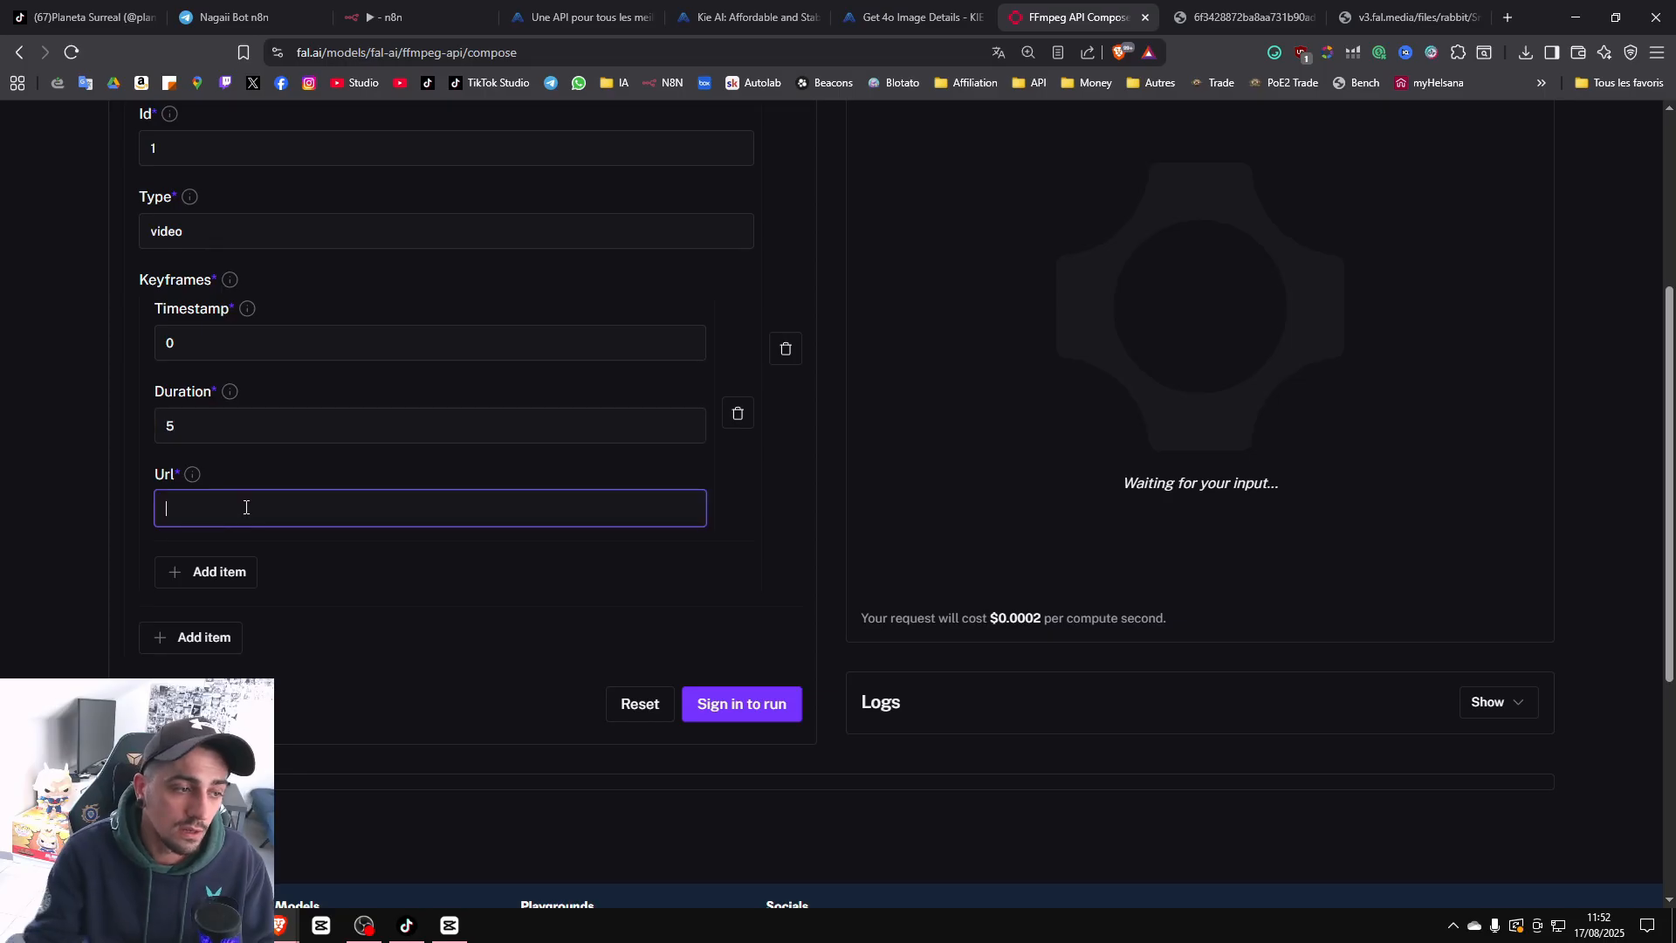
{"action": "type", "text": "eazkneoaoeaeaeza"}
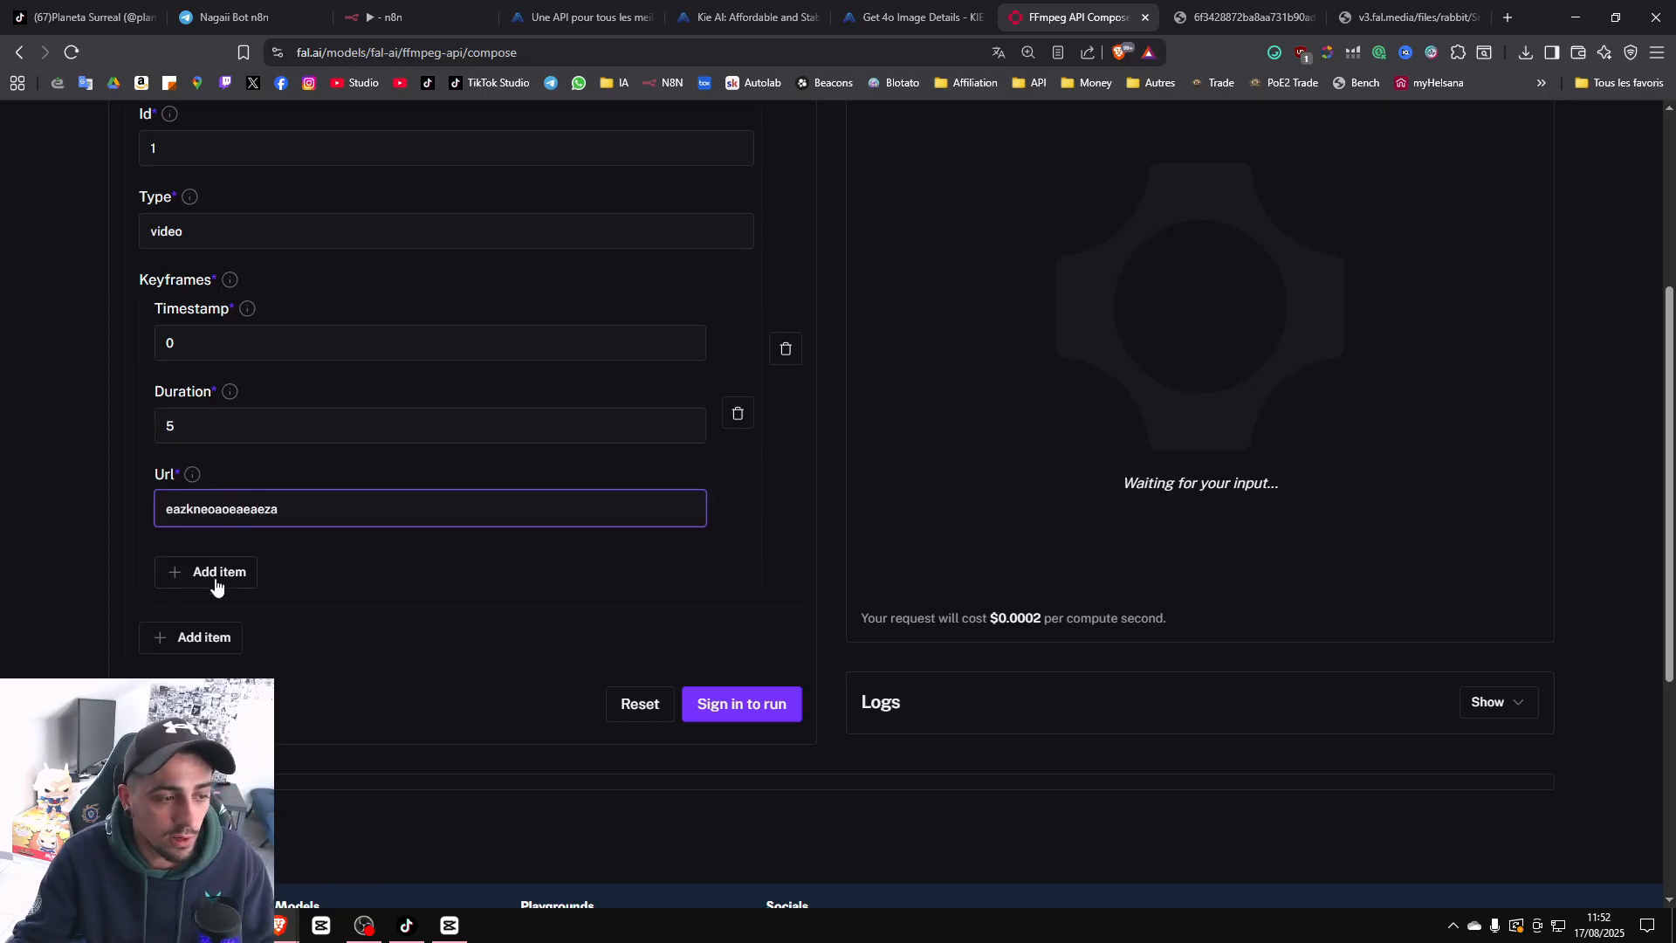
Add a second keyframe with timestamp 5, duration 5 and the placeholder URL eaeazeaeza.
{"action": "scroll", "coordinate": [236, 512], "scroll_direction": "down", "scroll_amount": 1}
{"action": "left_click", "coordinate": [237, 488]}
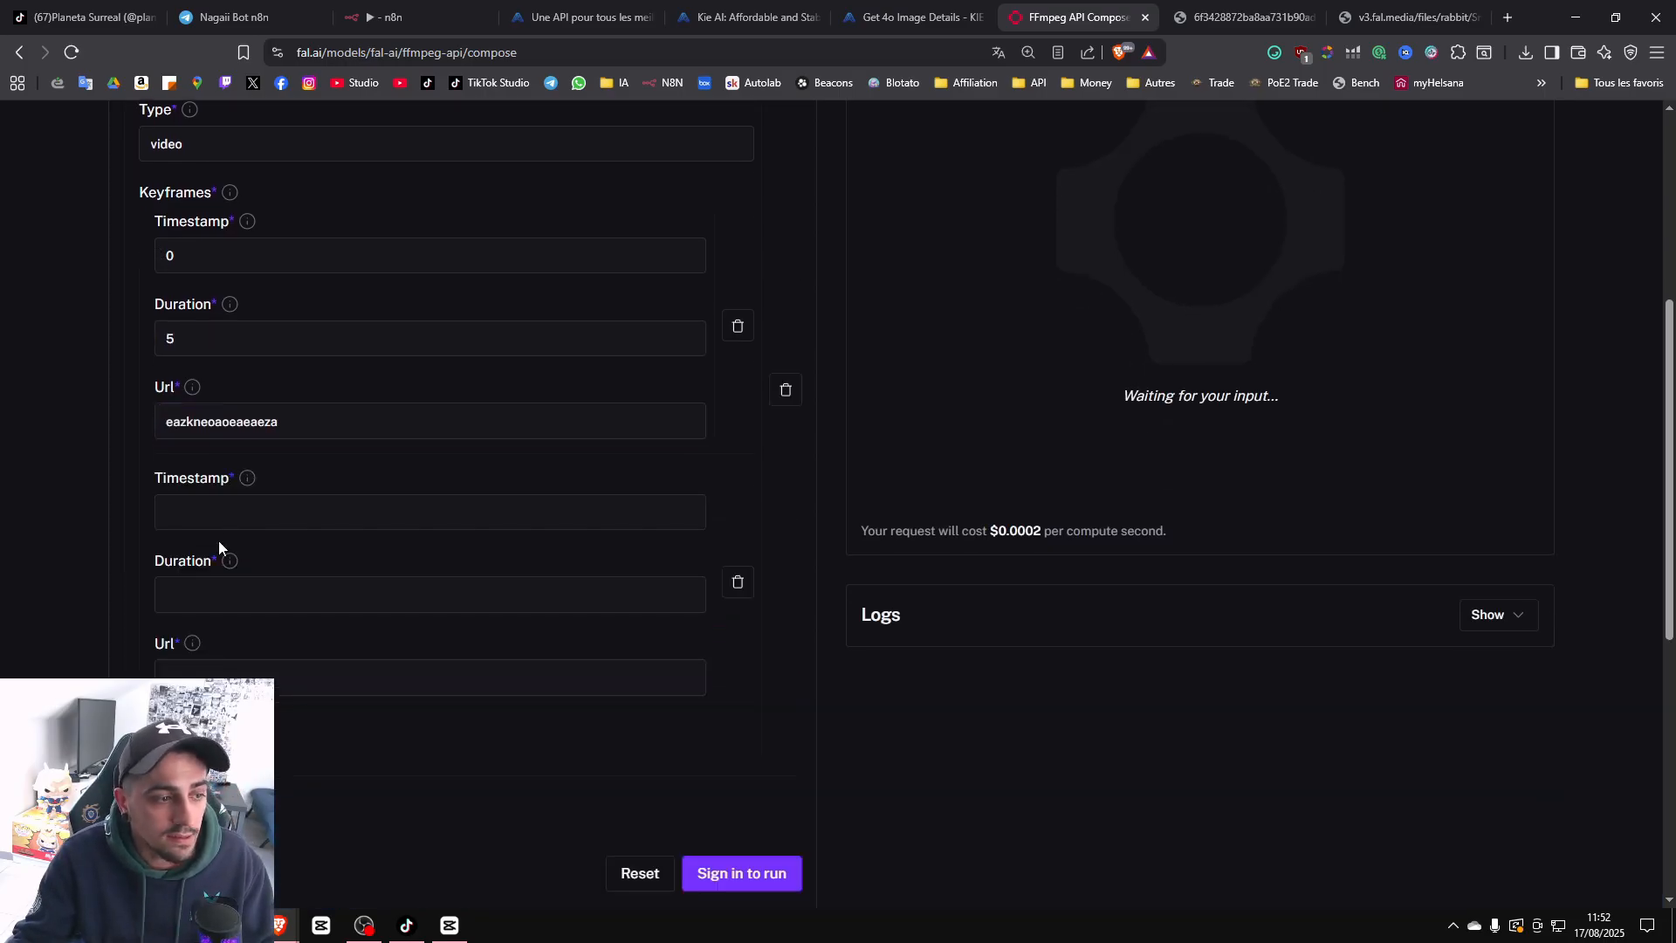
{"action": "left_click", "coordinate": [249, 509]}
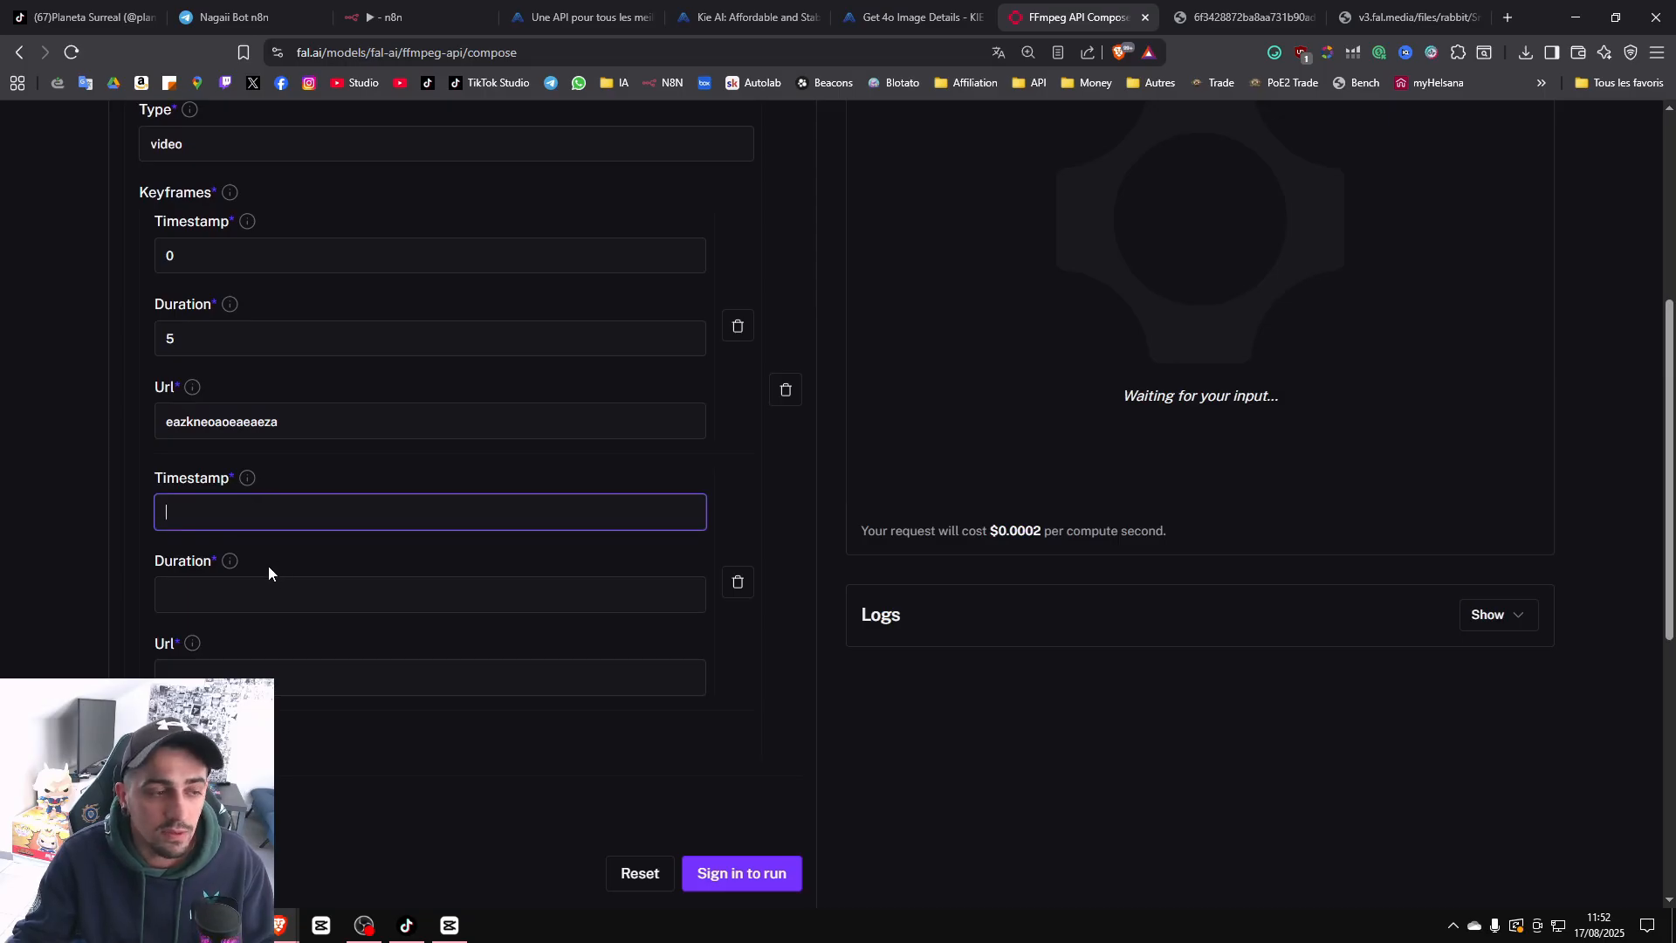
{"action": "type", "text": "5"}
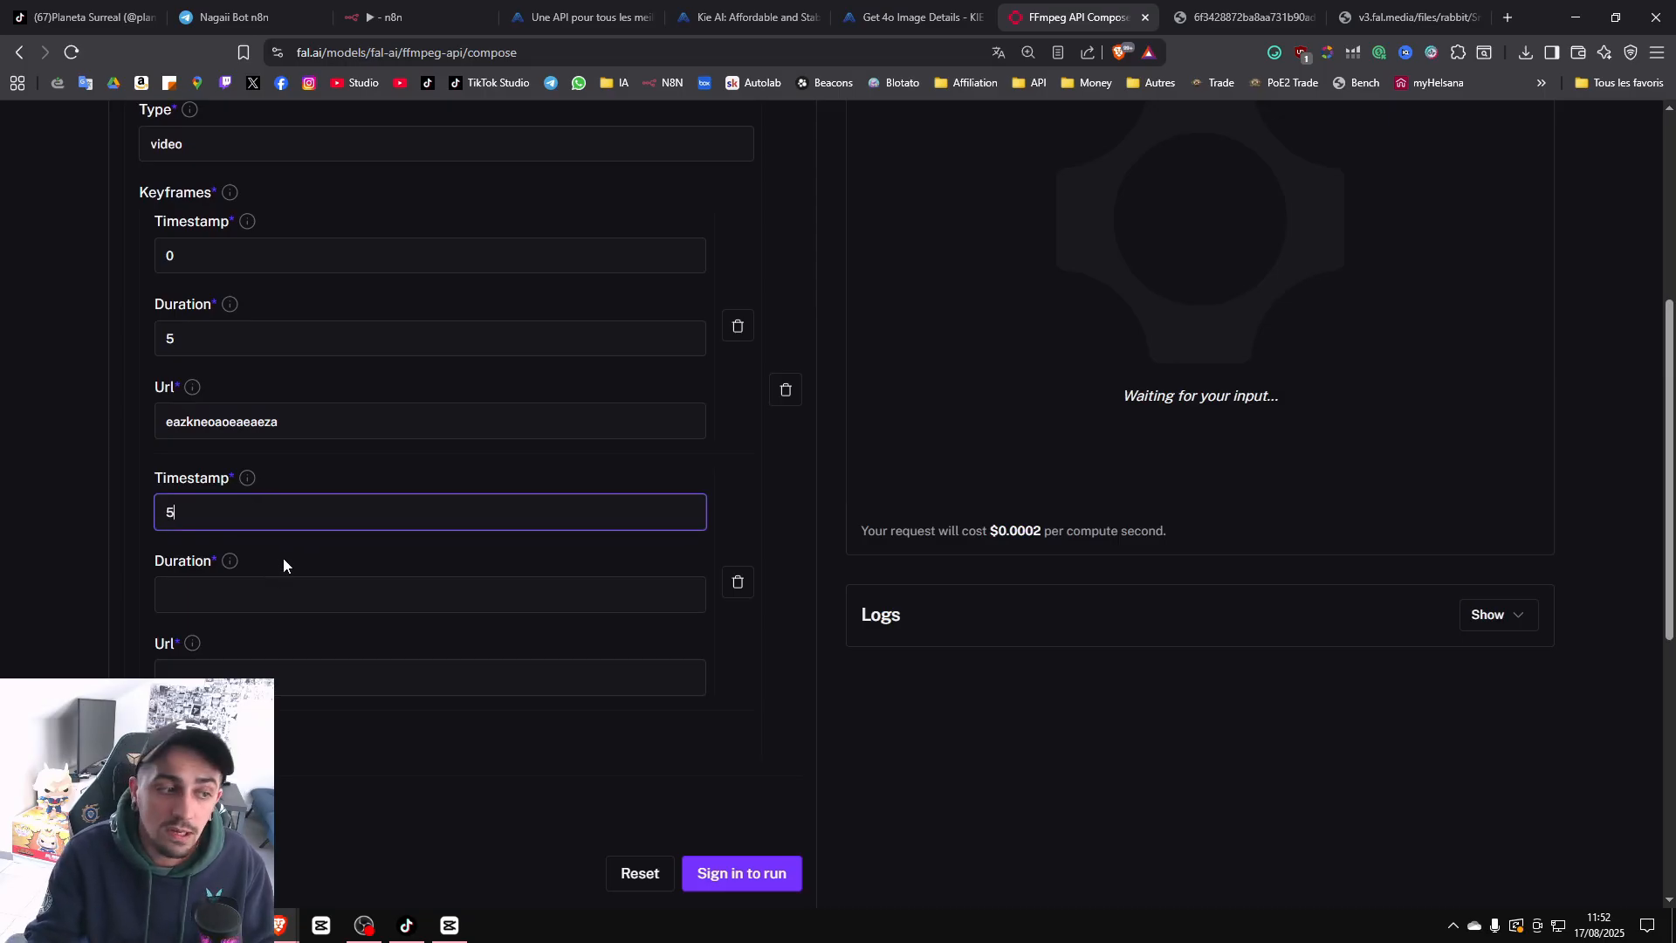
{"action": "left_click", "coordinate": [275, 597]}
{"action": "type", "text": "5"}
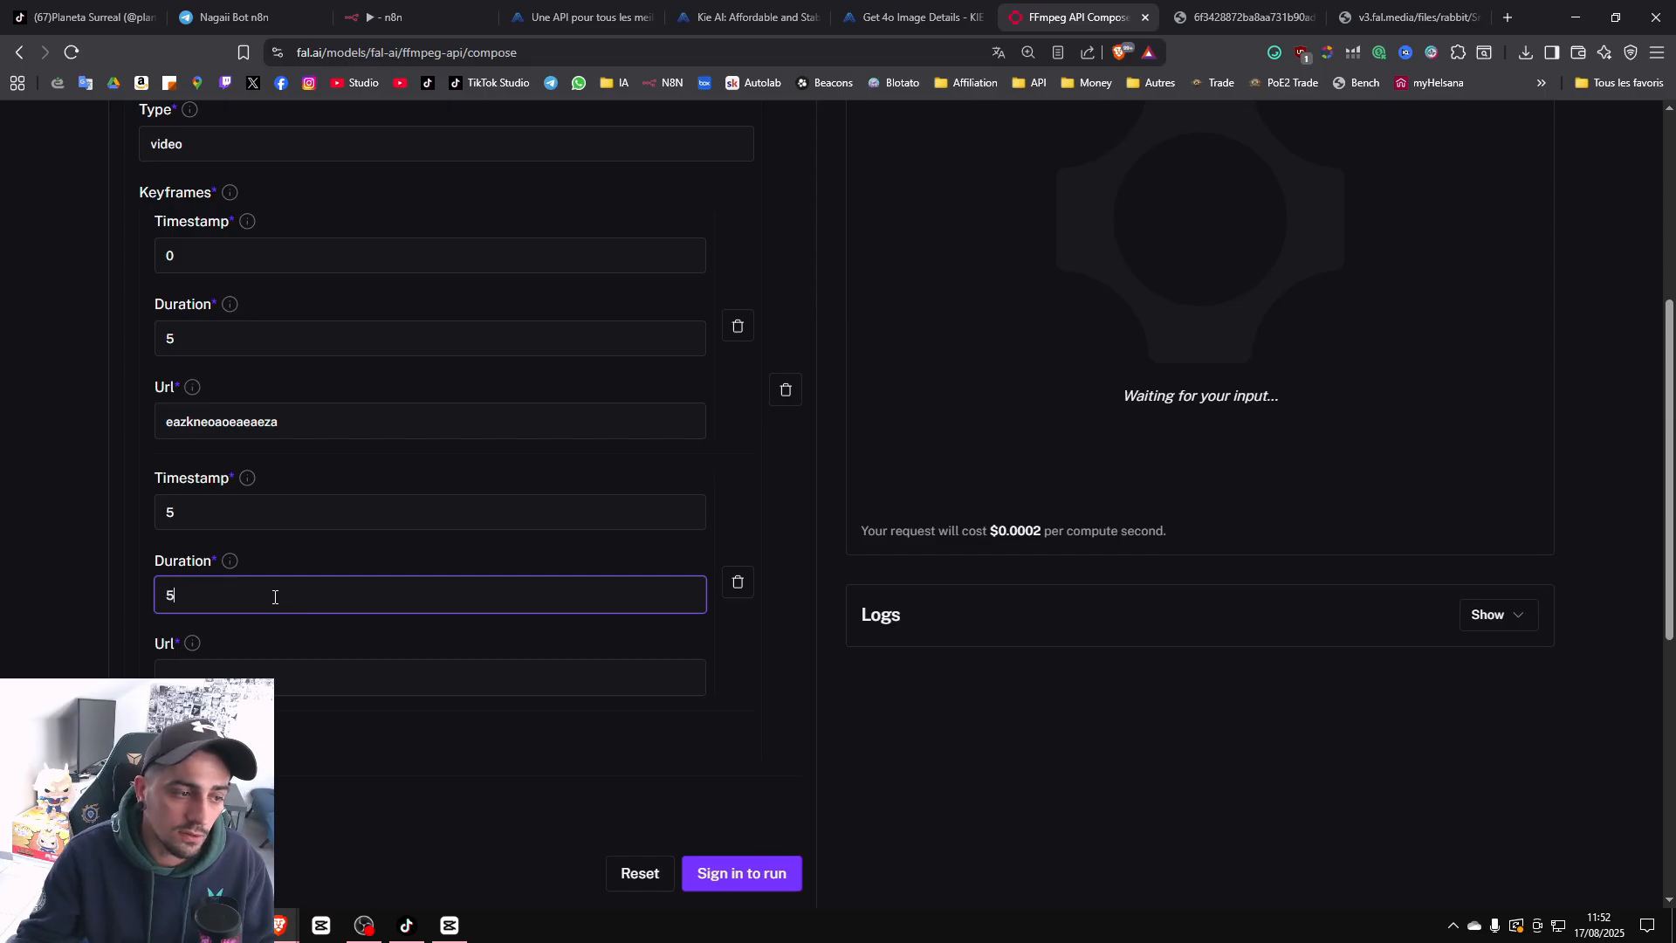
{"action": "left_click", "coordinate": [275, 657]}
{"action": "left_click", "coordinate": [275, 677]}
{"action": "type", "text": "eaeazeaeaza"}
Add a third keyframe with timestamp 10, duration 5 and the placeholder URL adadzdazdazdza.
{"action": "scroll", "coordinate": [297, 688], "scroll_direction": "down", "scroll_amount": 2}
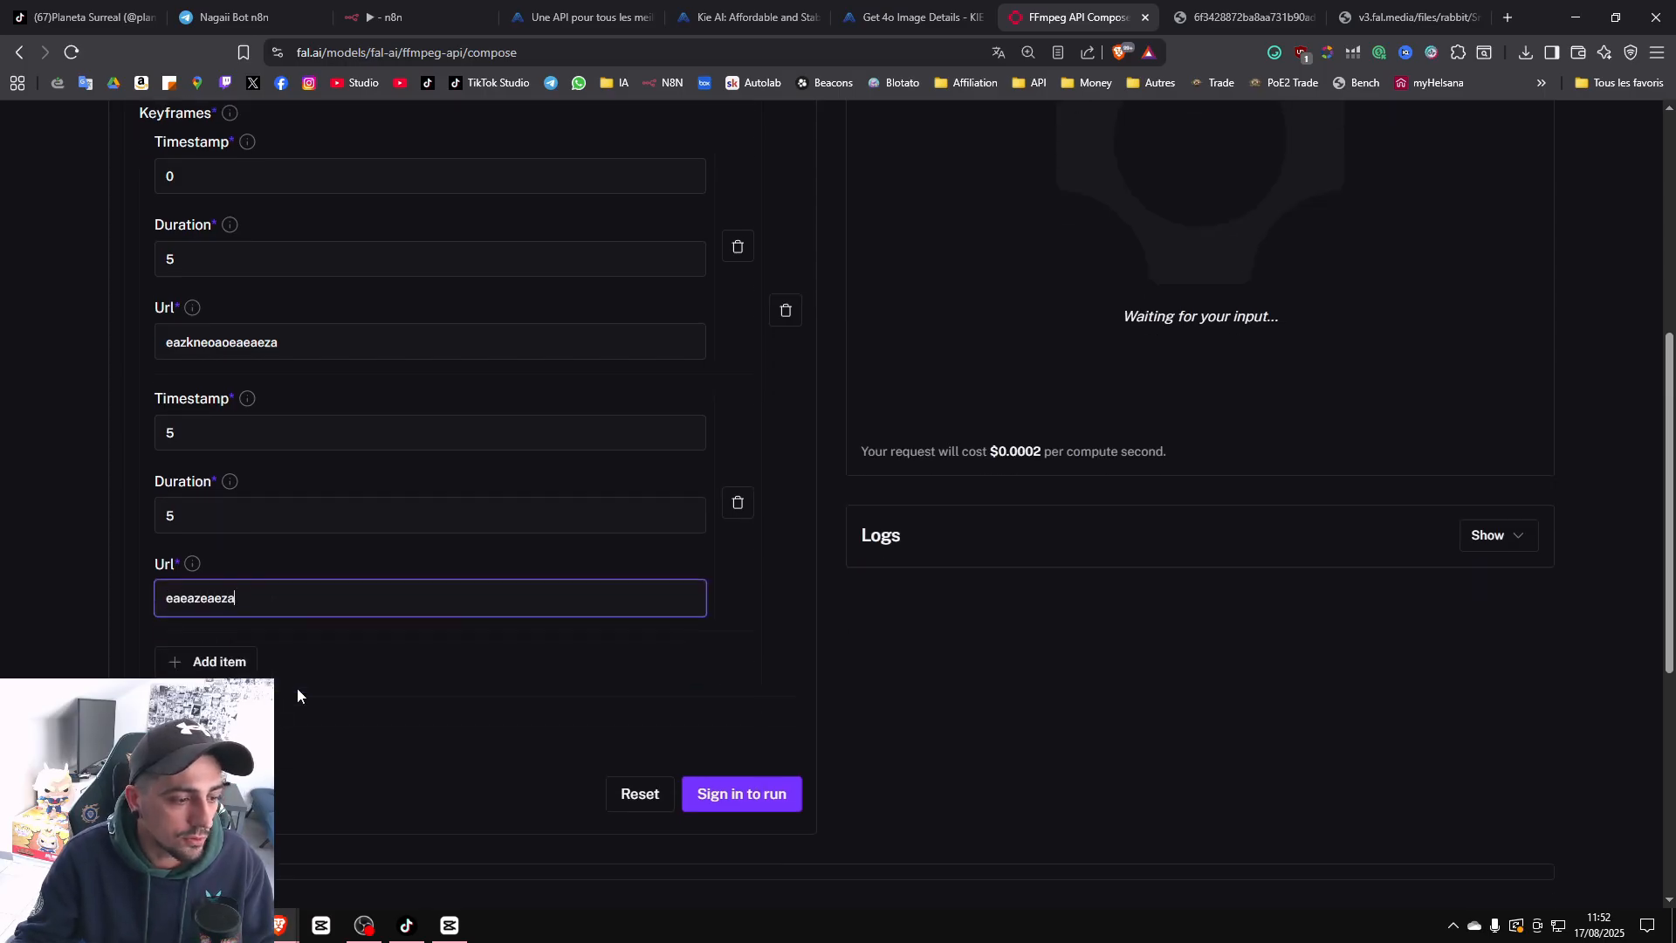
{"action": "left_click", "coordinate": [224, 566]}
{"action": "left_click", "coordinate": [201, 579]}
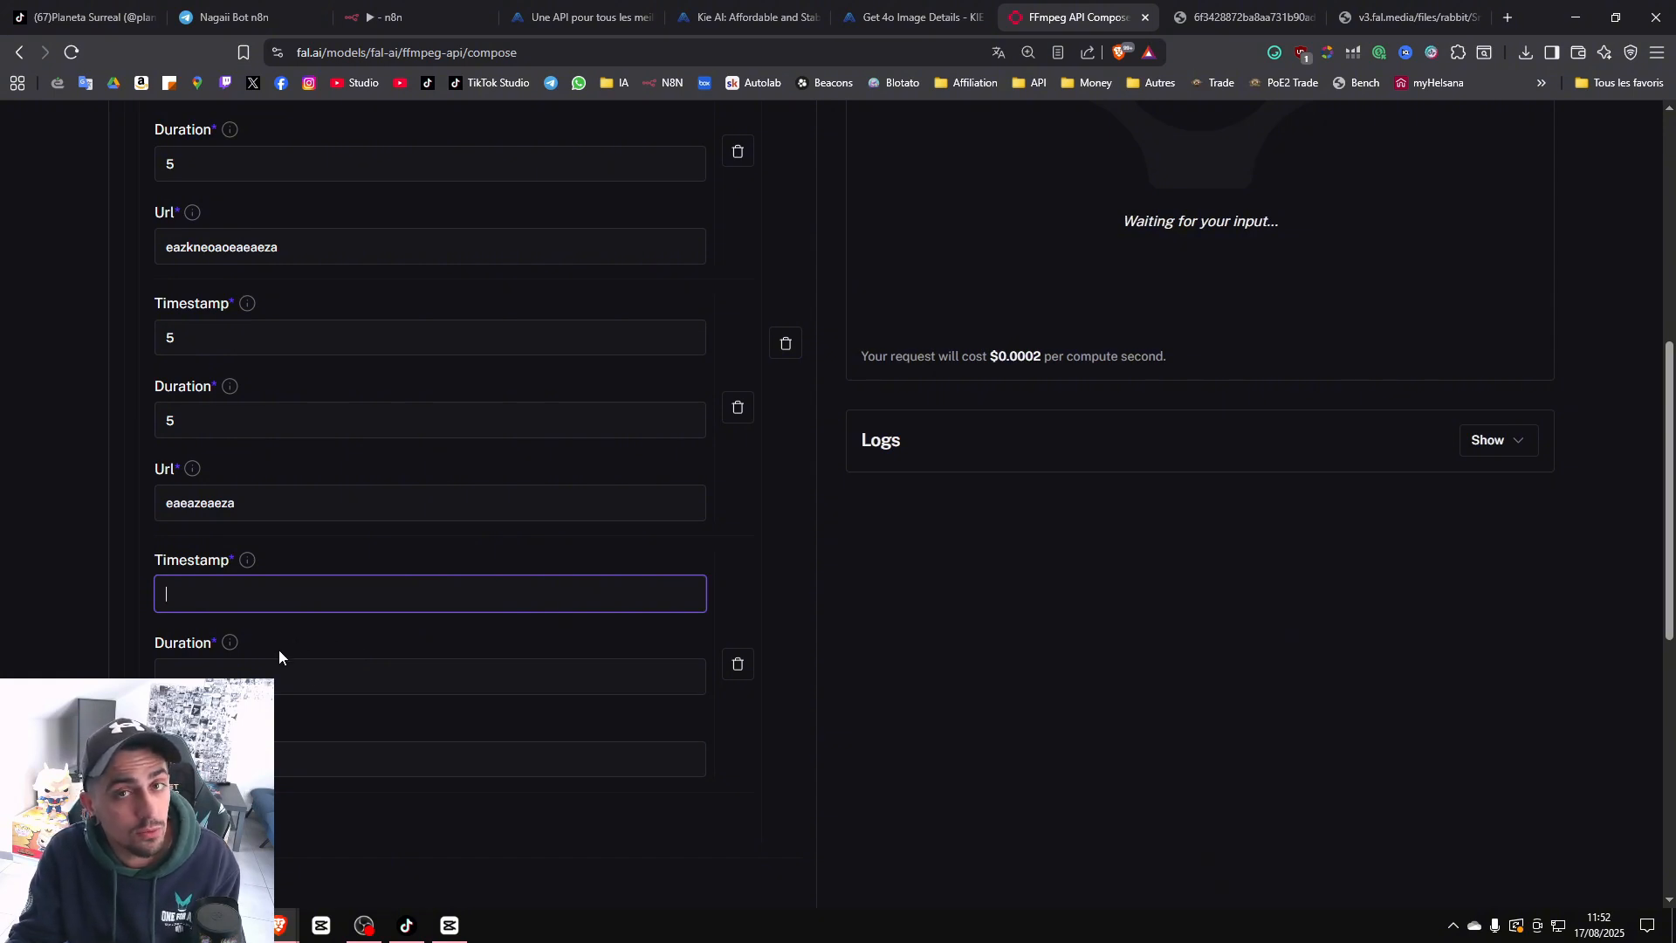
{"action": "type", "text": "10"}
{"action": "key", "text": "Tab"}
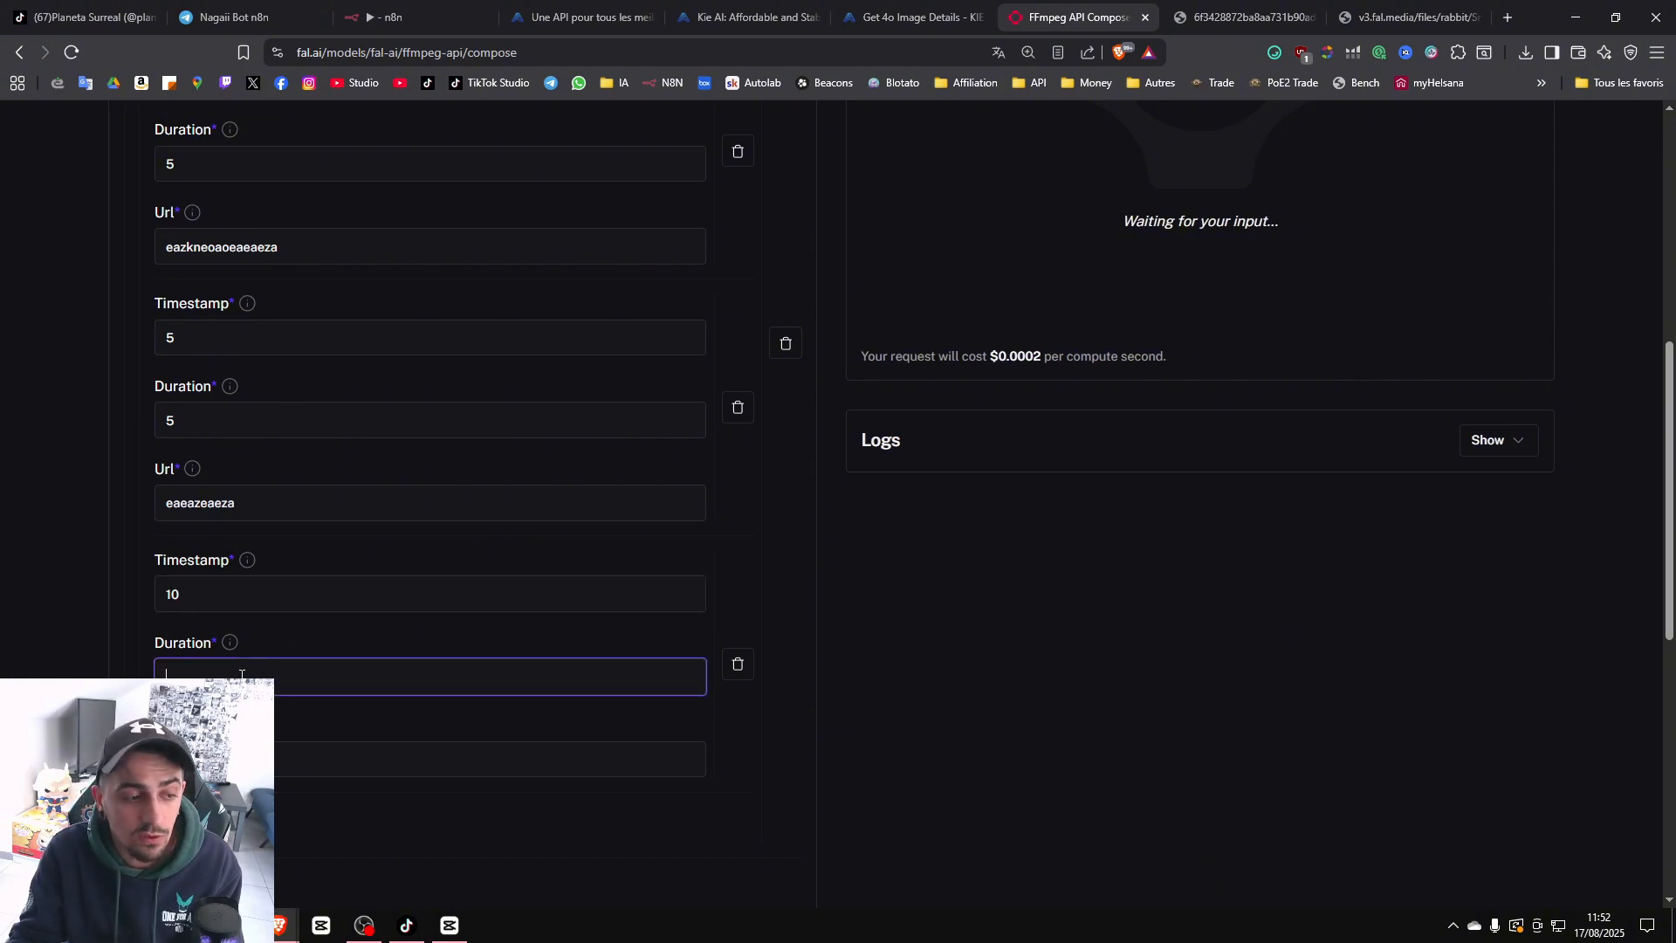
{"action": "type", "text": "5"}
{"action": "left_click", "coordinate": [359, 752]}
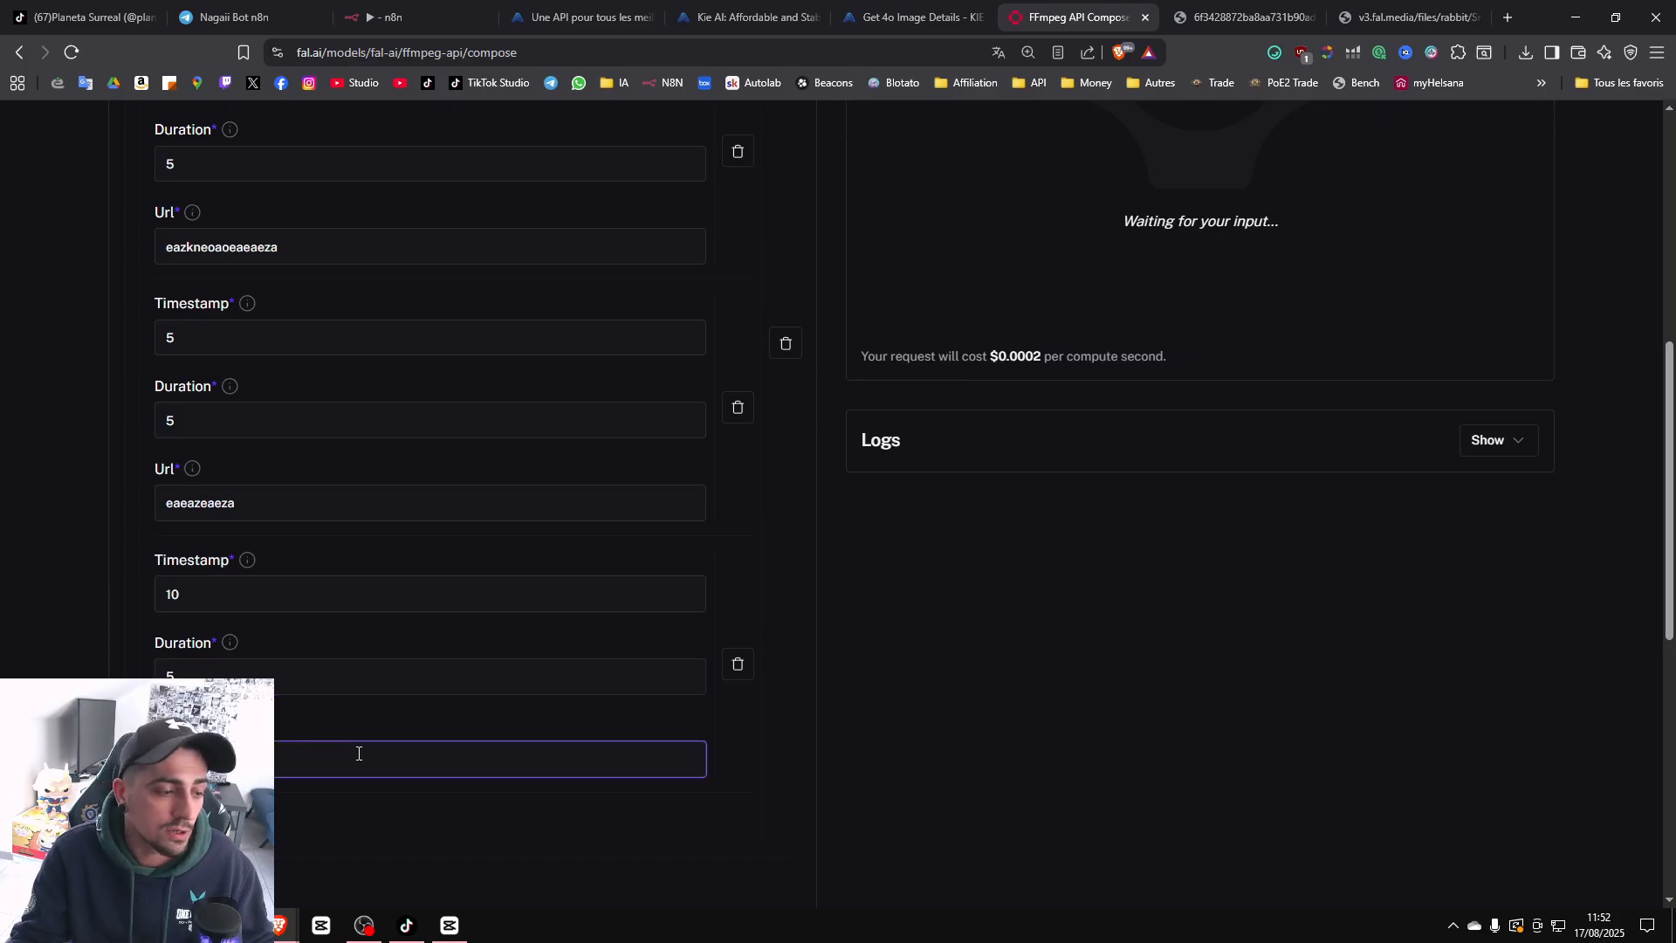
{"action": "type", "text": "adadzdazdazdza"}
Show the compose input as JSON and copy the whole tracks object.
{"action": "scroll", "coordinate": [512, 715], "scroll_direction": "down", "scroll_amount": 5}
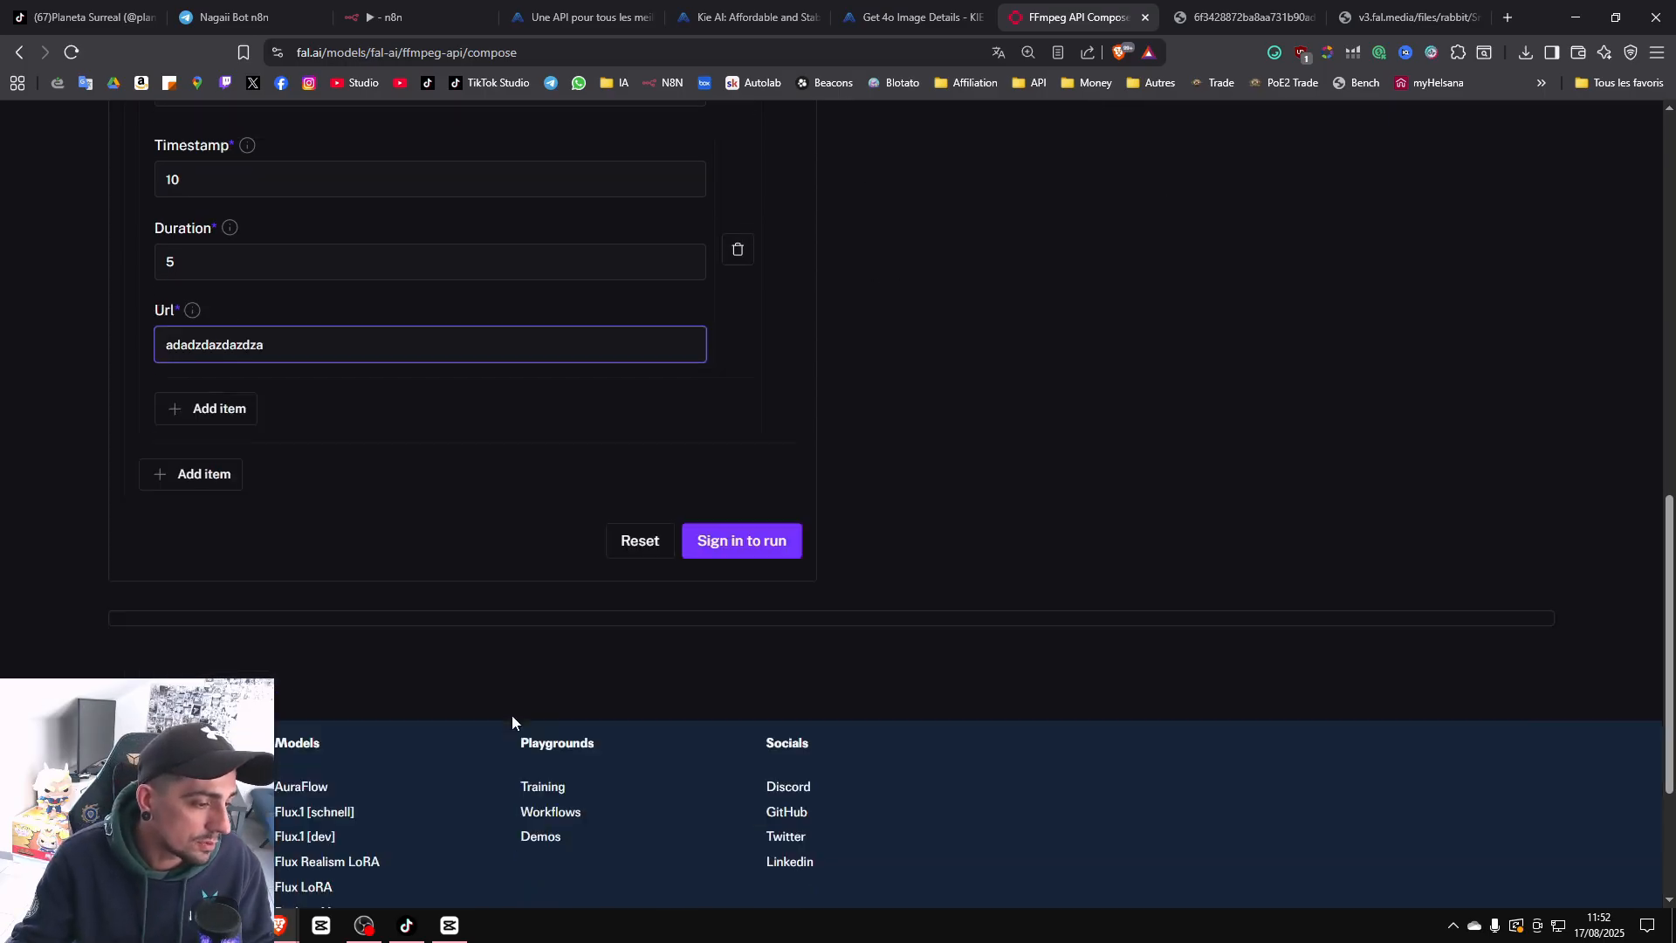
{"action": "scroll", "coordinate": [530, 657], "scroll_direction": "up", "scroll_amount": 4}
{"action": "scroll", "coordinate": [530, 657], "scroll_direction": "up", "scroll_amount": 15}
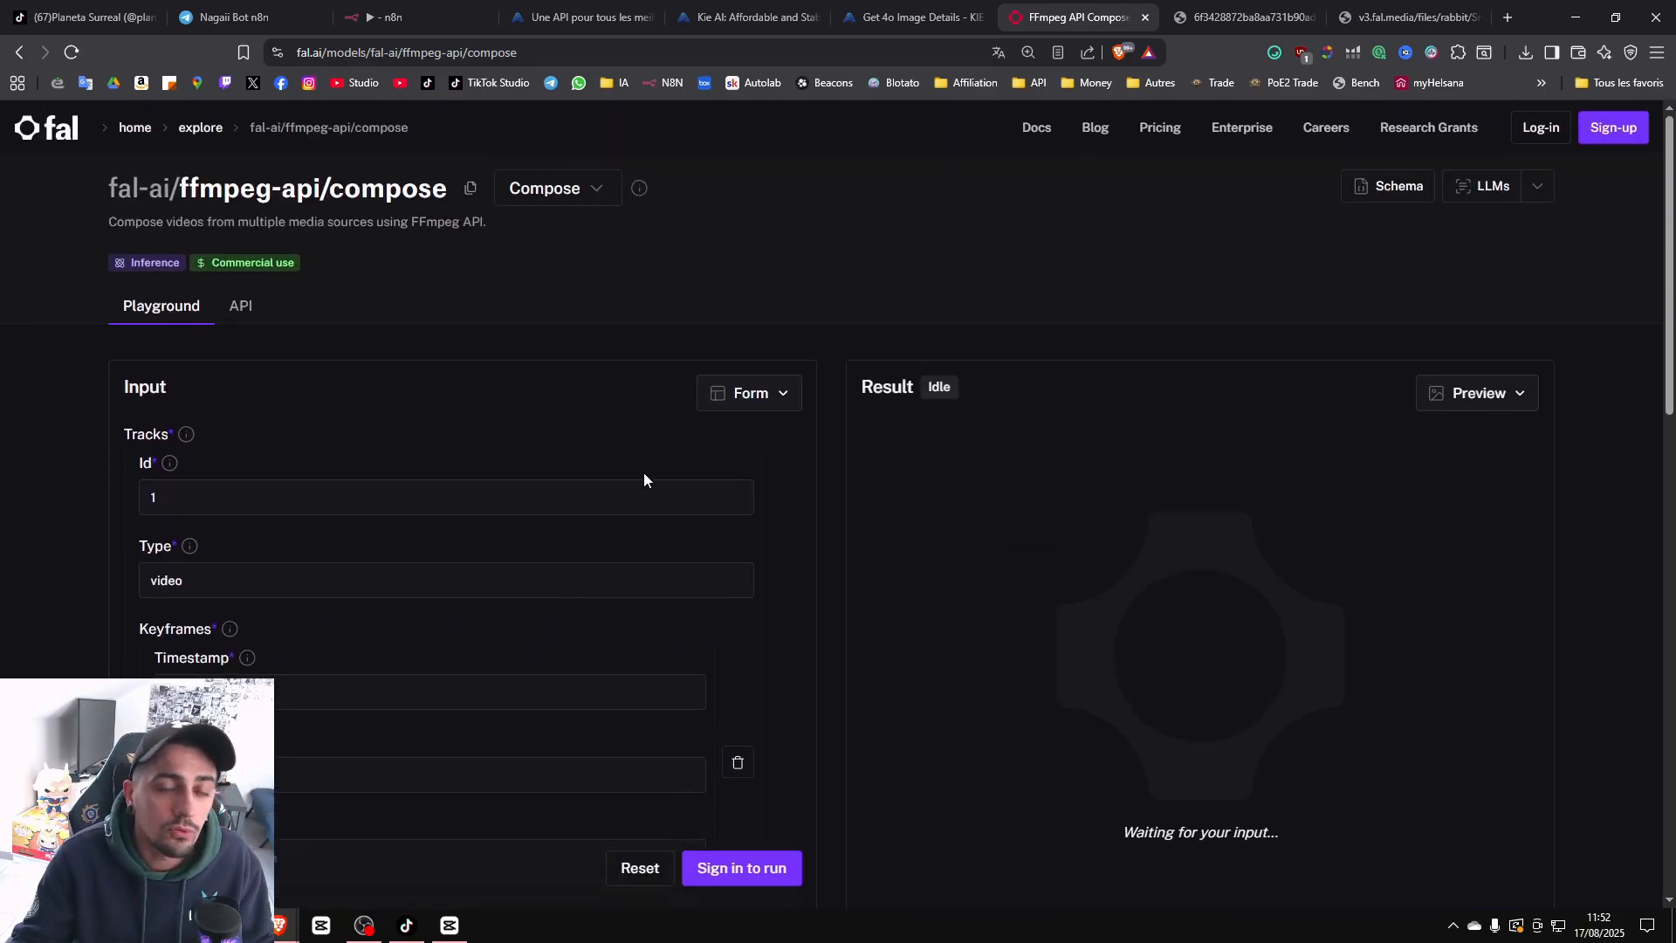
{"action": "left_click", "coordinate": [785, 394]}
{"action": "left_click", "coordinate": [705, 486]}
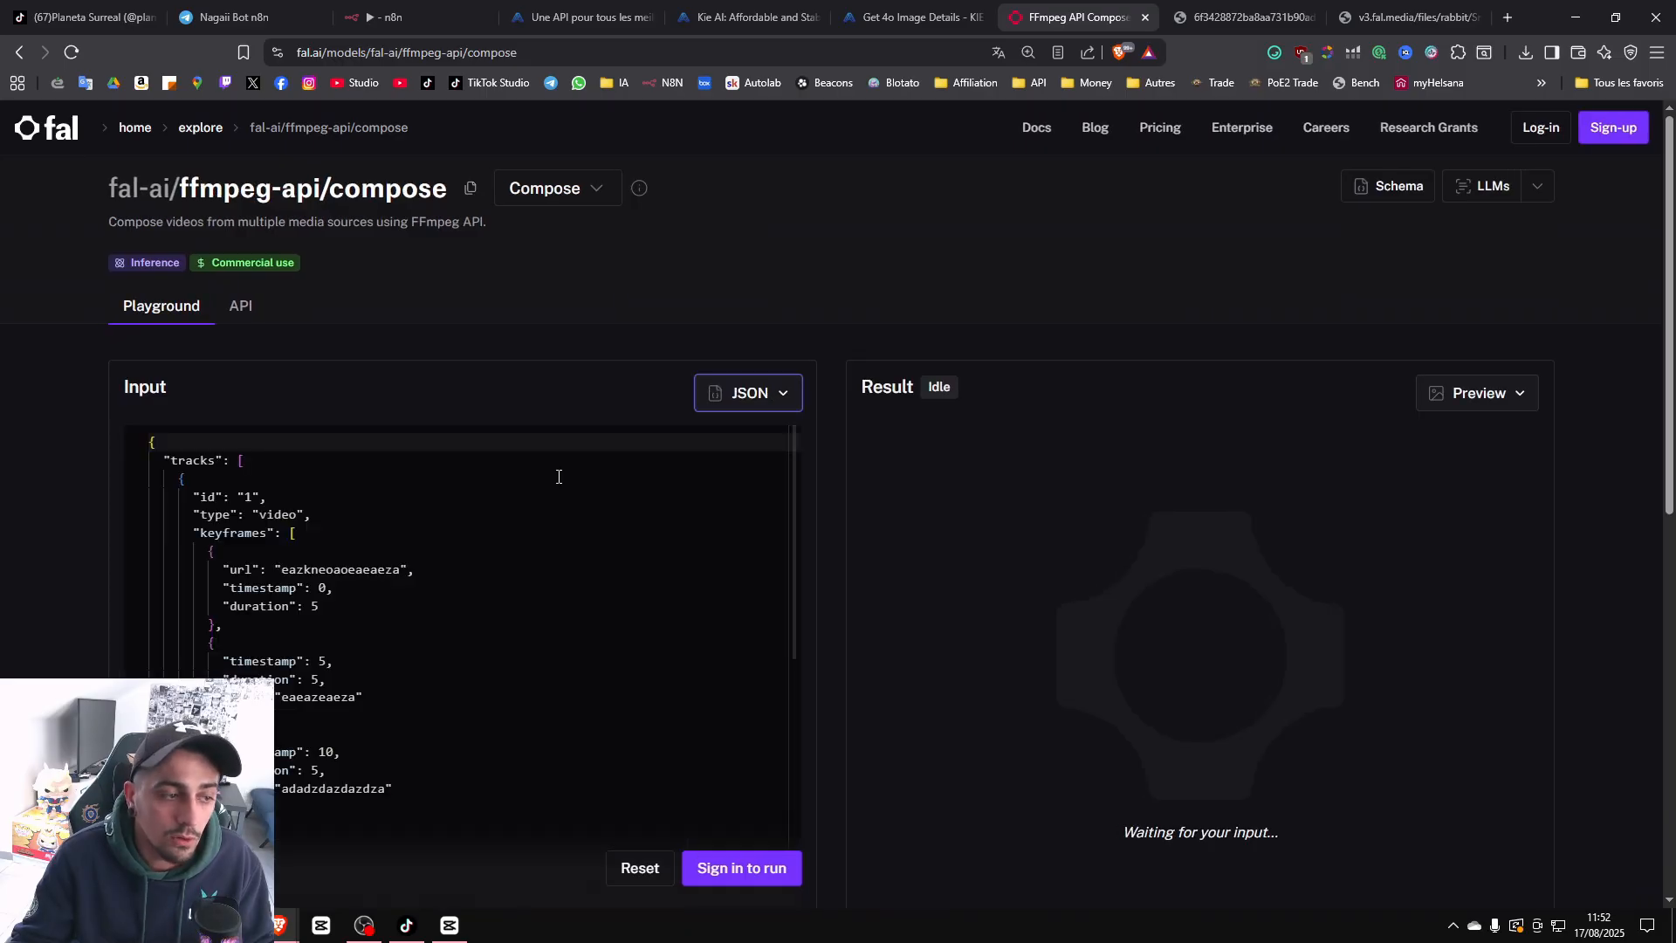
{"action": "scroll", "coordinate": [307, 531], "scroll_direction": "up", "scroll_amount": 1}
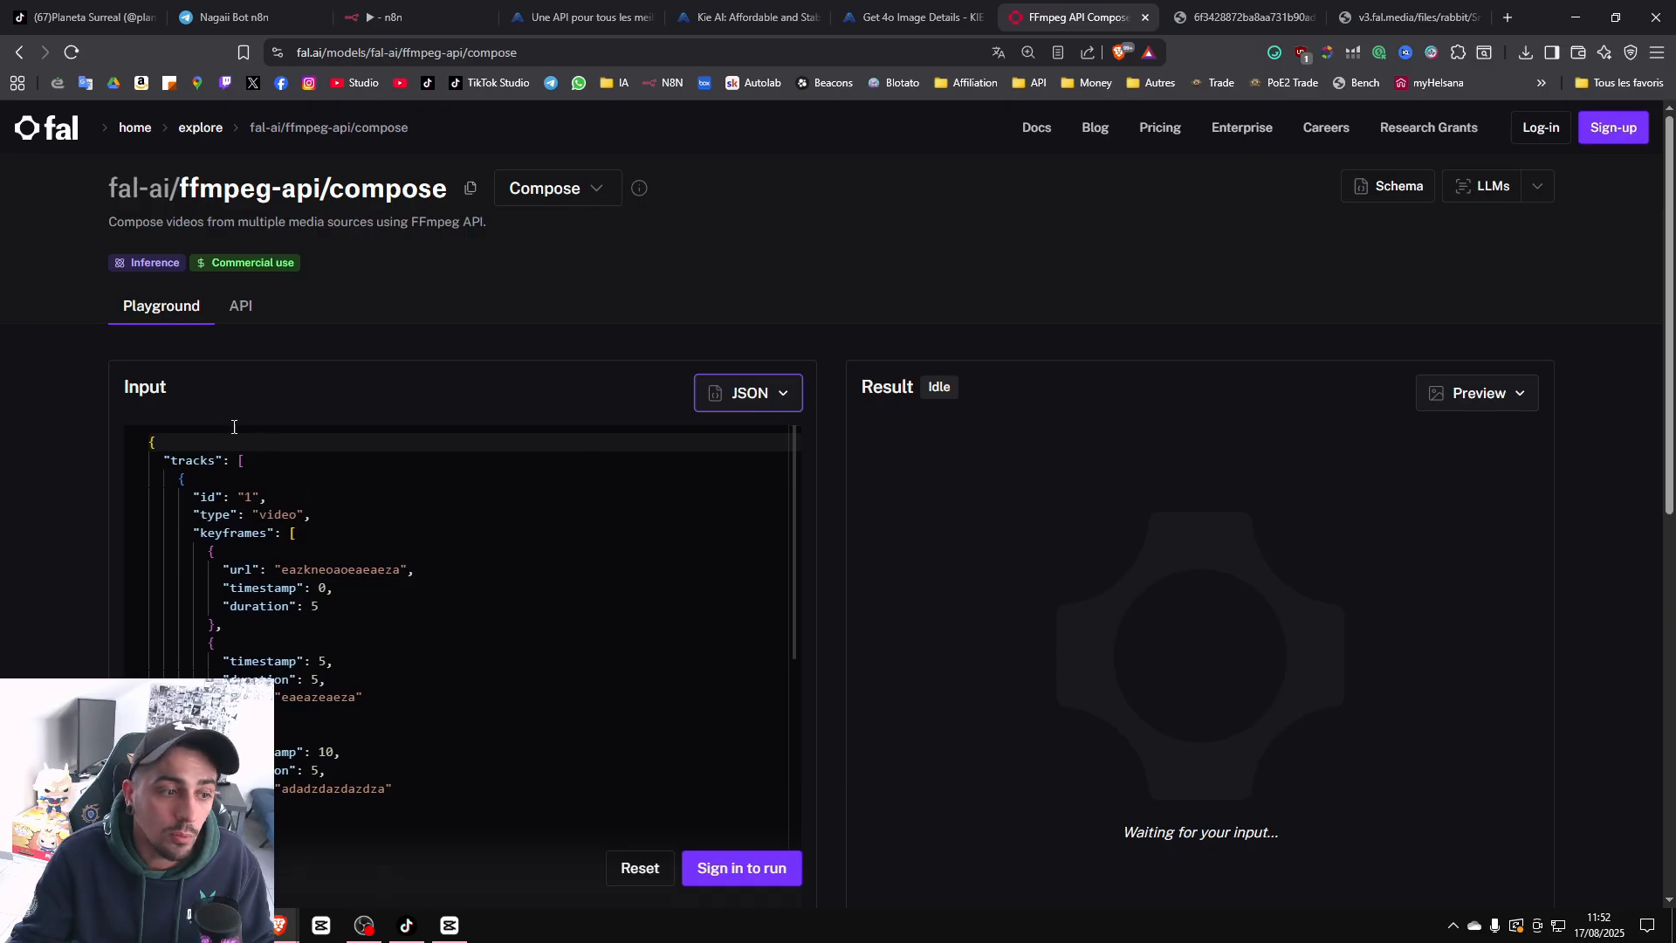
{"action": "scroll", "coordinate": [191, 559], "scroll_direction": "down", "scroll_amount": 3}
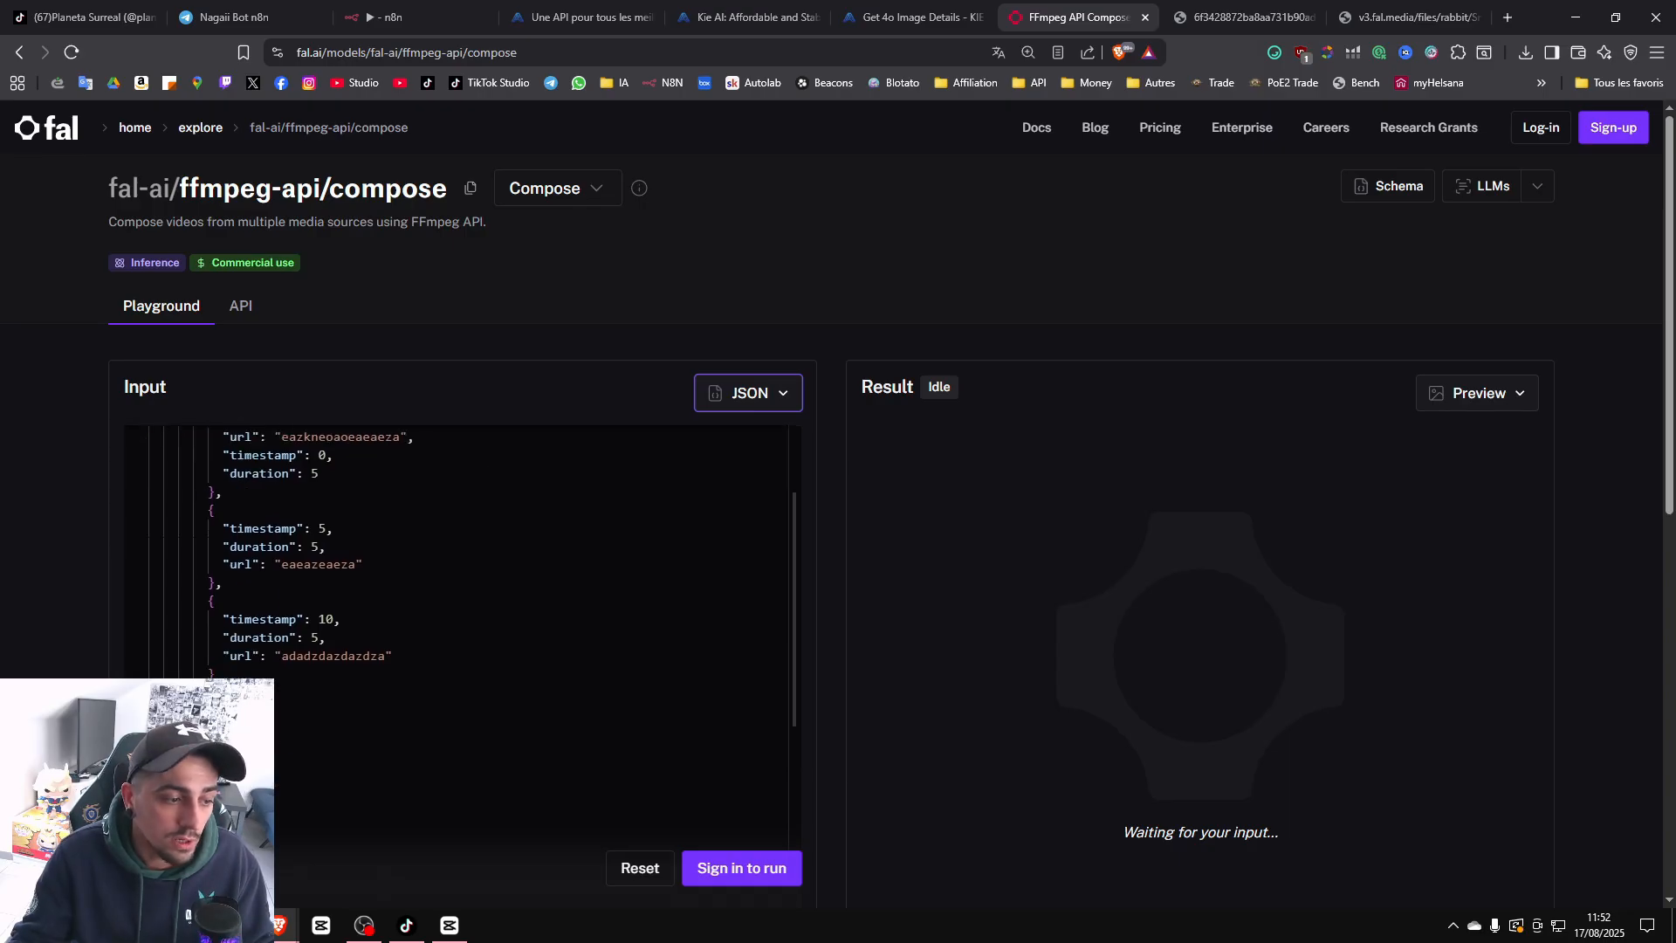
{"action": "left_click_drag", "start_coordinate": [177, 747], "coordinate": [90, 288]}
{"action": "key", "text": "ctrl+c"}
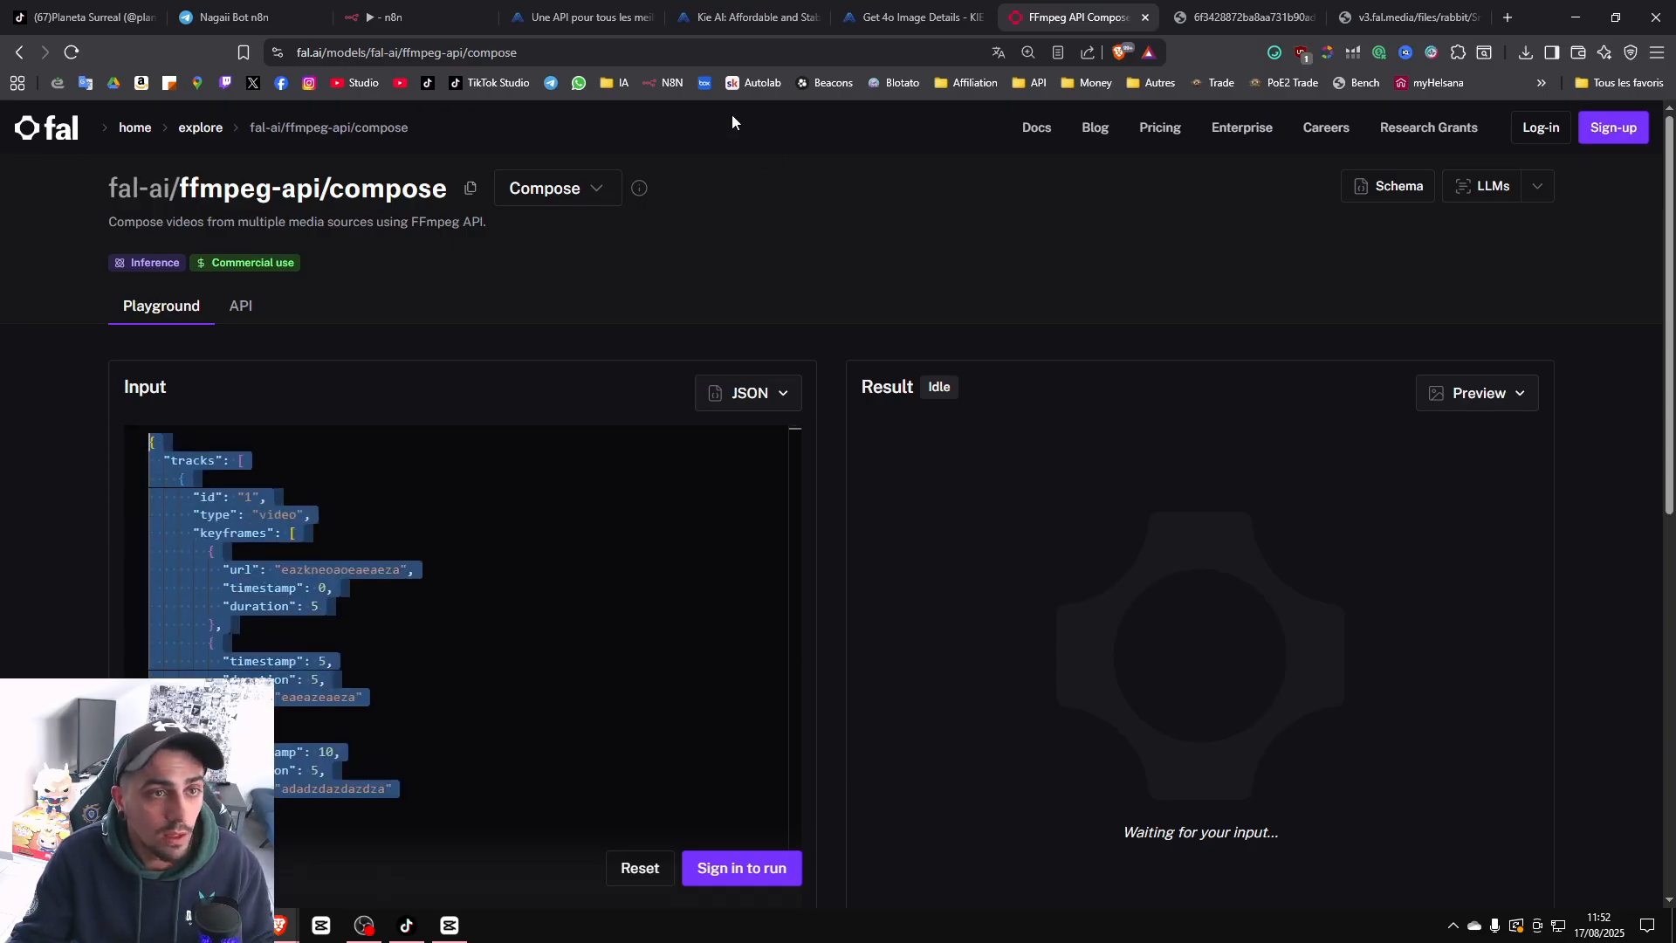
In n8n, paste the copied tracks JSON into HTTP Request6's body, empty its three url values and return to the canvas.
{"action": "left_click", "coordinate": [422, 11]}
{"action": "key", "text": "ctrl+v"}
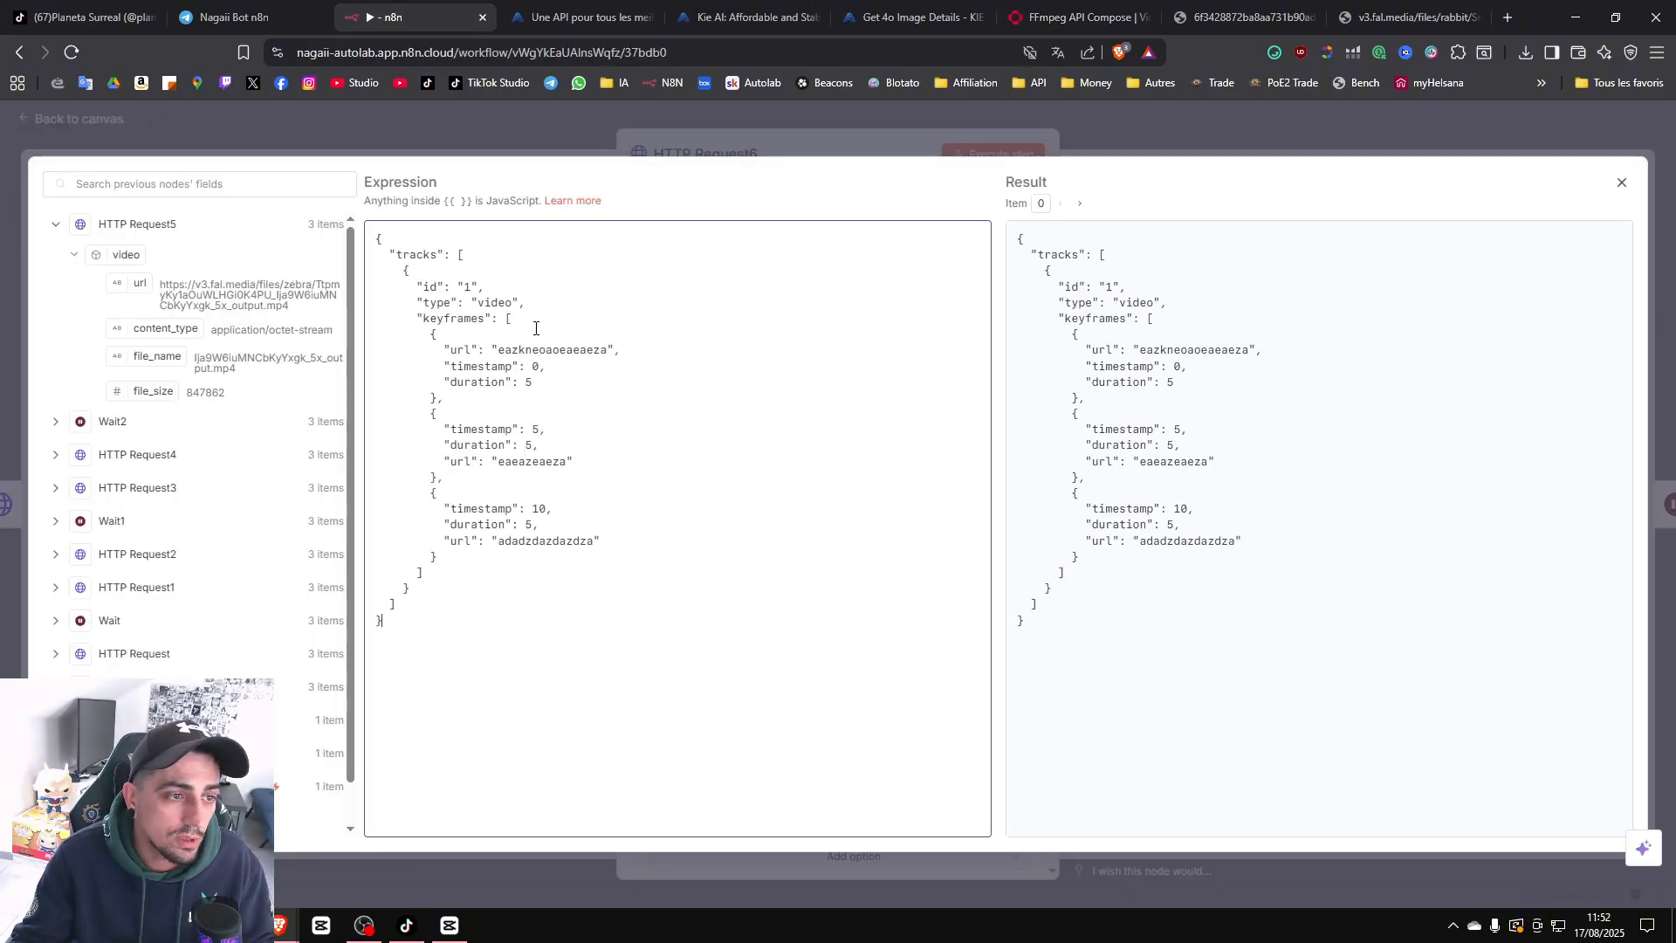
{"action": "double_click", "coordinate": [561, 350]}
{"action": "key", "text": "BackSpace"}
{"action": "double_click", "coordinate": [534, 462]}
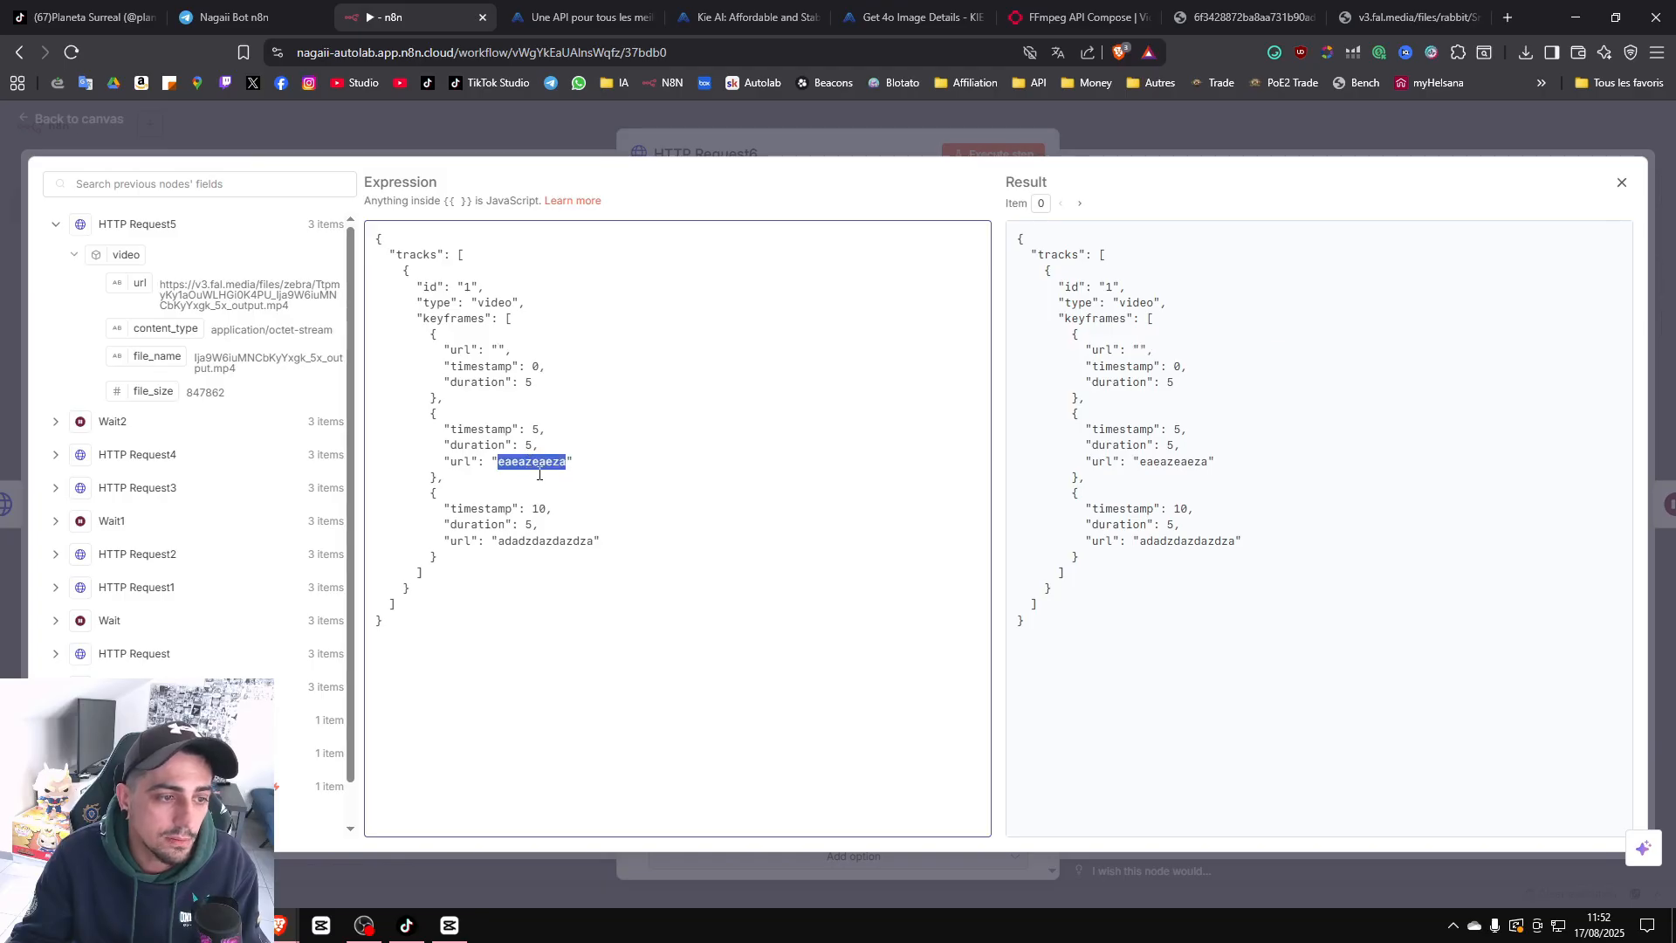
{"action": "key", "text": "BackSpace"}
{"action": "double_click", "coordinate": [540, 541]}
{"action": "key", "text": "BackSpace"}
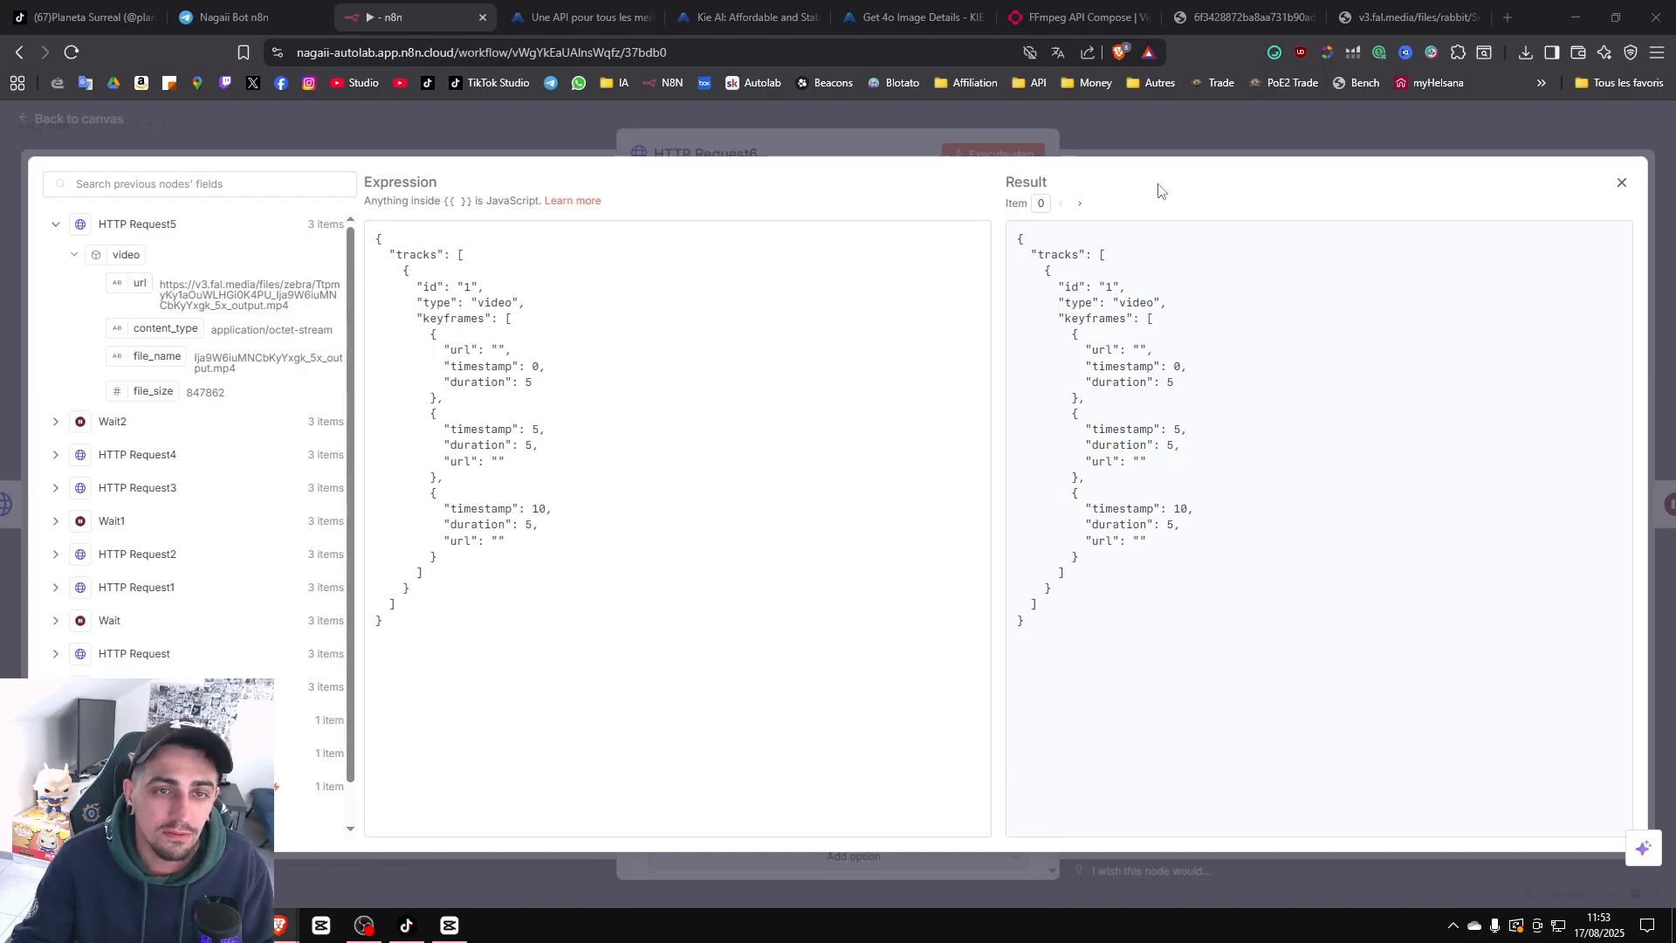
{"action": "left_click", "coordinate": [1173, 134]}
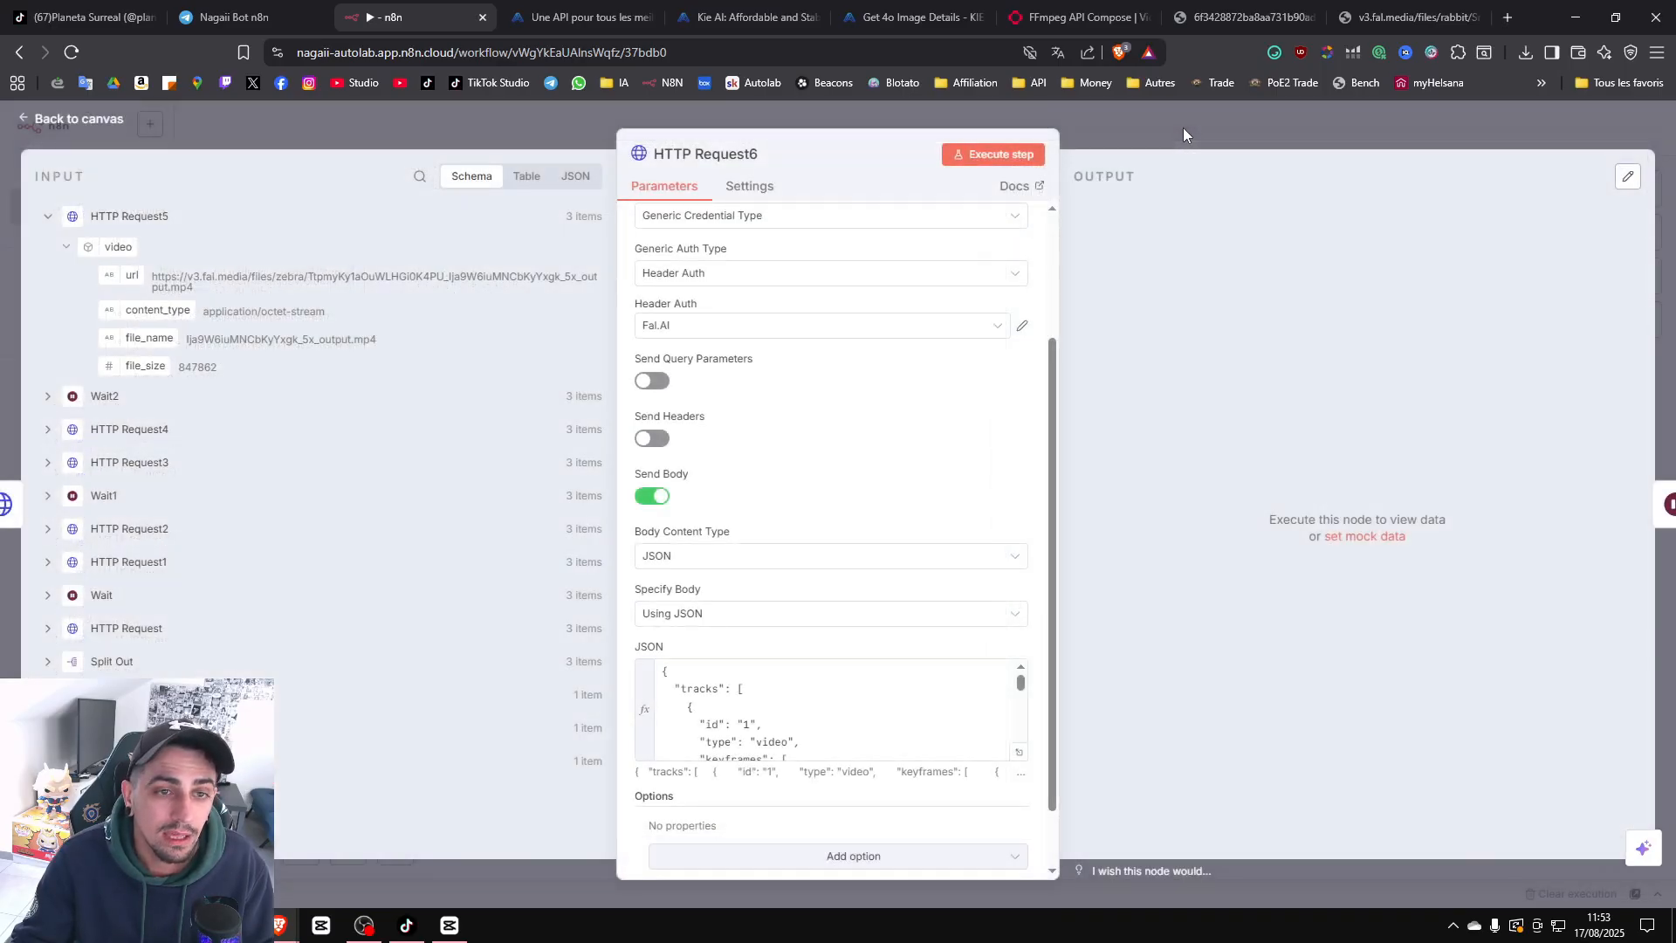
{"action": "left_click", "coordinate": [1183, 127]}
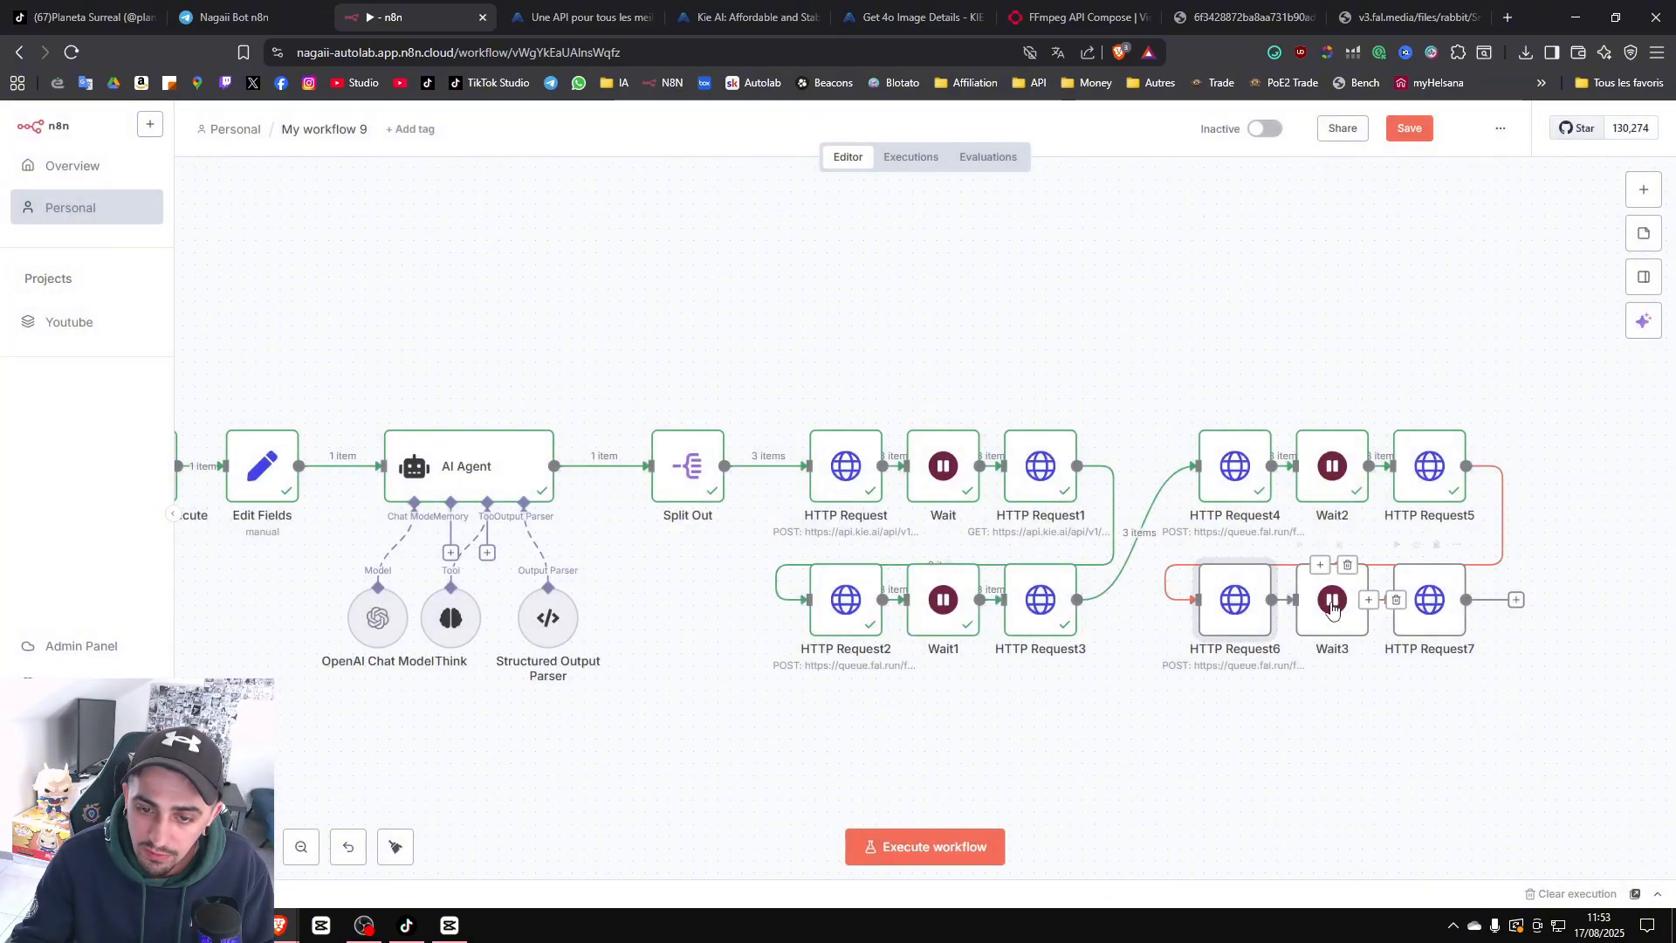
Move HTTP Request6, Wait3 and HTTP Request7 lower on the canvas and remove the connection from HTTP Request5 to HTTP Request6.
{"action": "left_click_drag", "start_coordinate": [1550, 734], "coordinate": [1139, 527]}
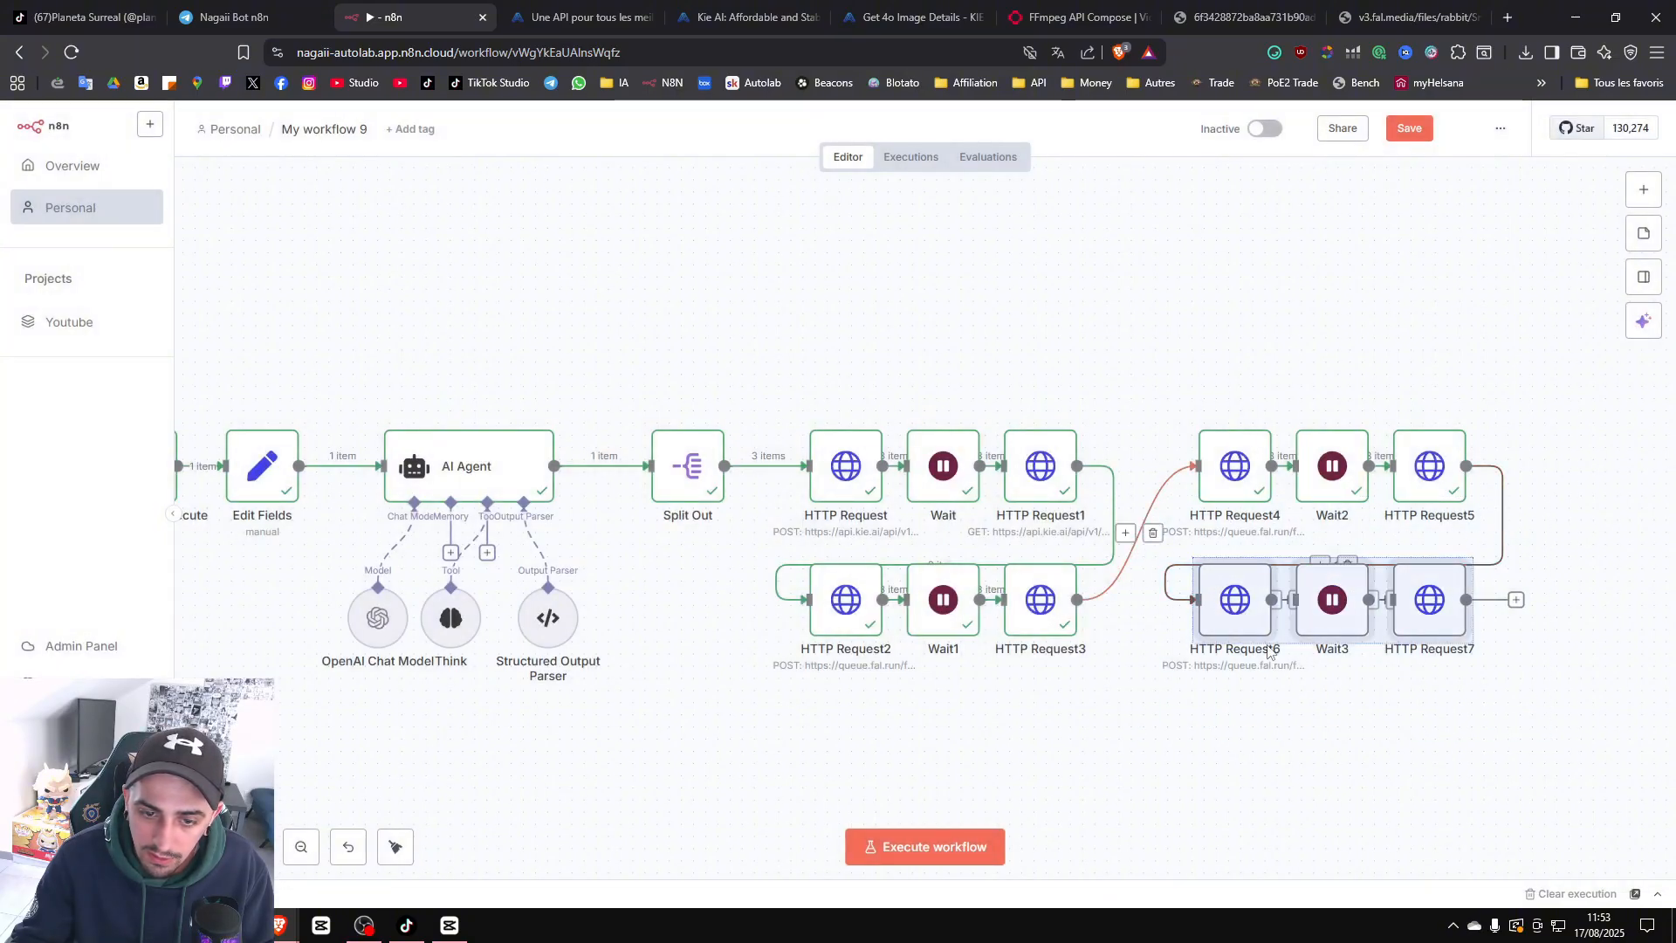
{"action": "left_click_drag", "start_coordinate": [1257, 595], "coordinate": [1318, 692]}
{"action": "left_click", "coordinate": [1379, 566]}
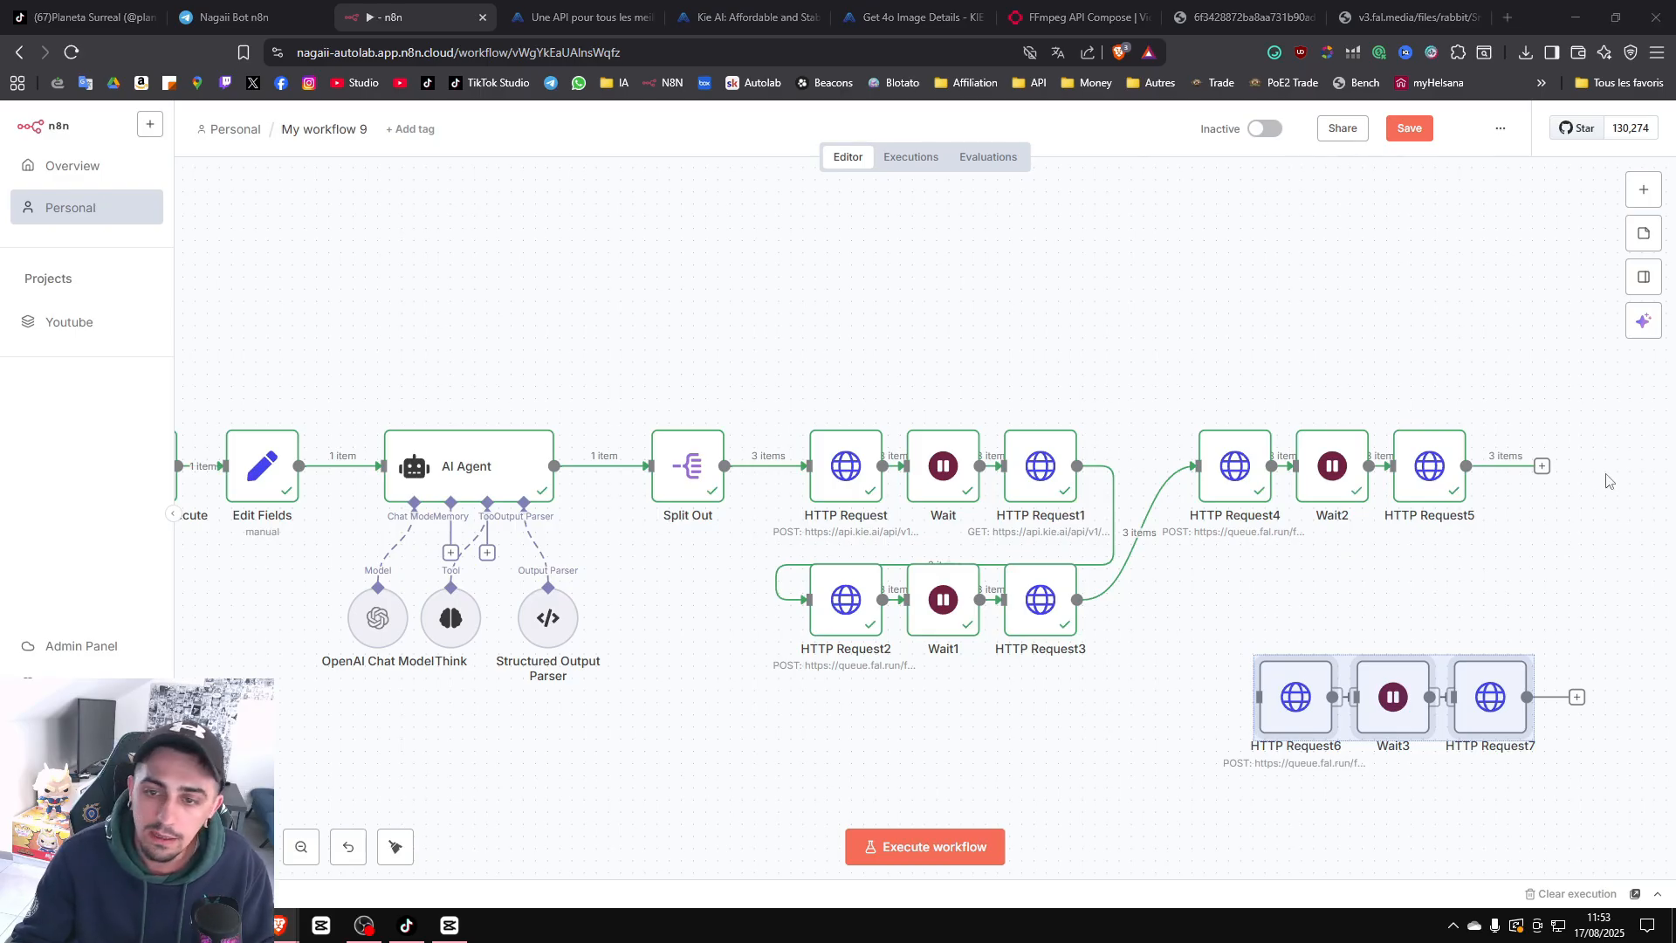
{"action": "left_click", "coordinate": [1536, 505]}
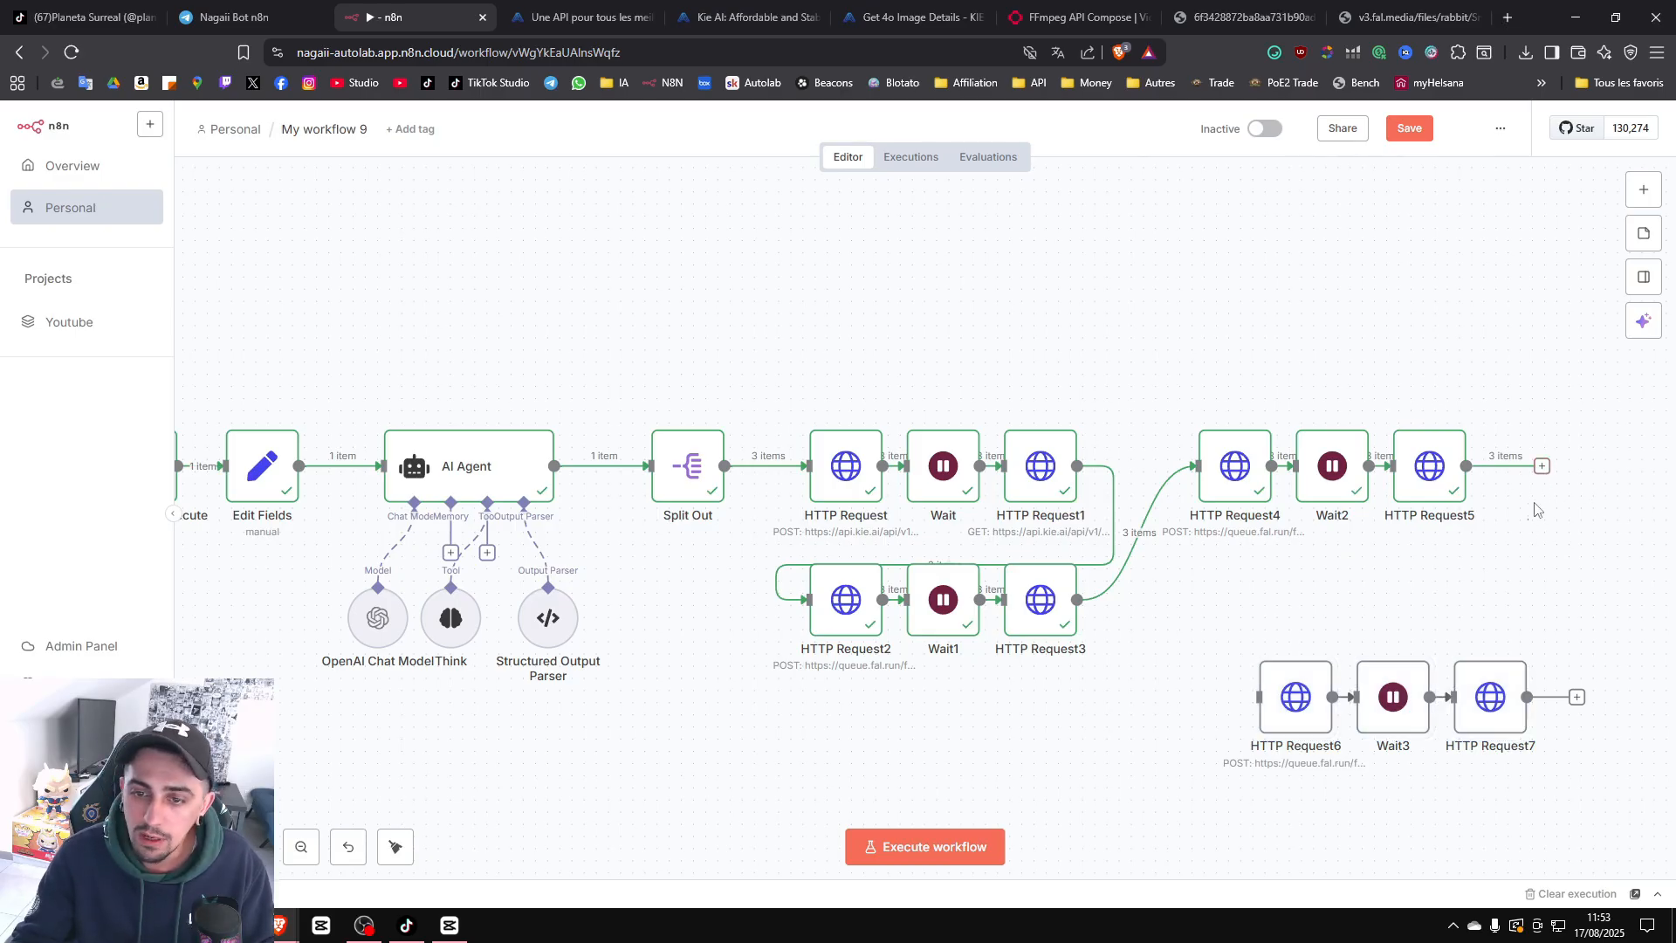
Add a Code node after HTTP Request5 and clear its default JavaScript.
{"action": "left_click", "coordinate": [1542, 465]}
{"action": "type", "text": "code"}
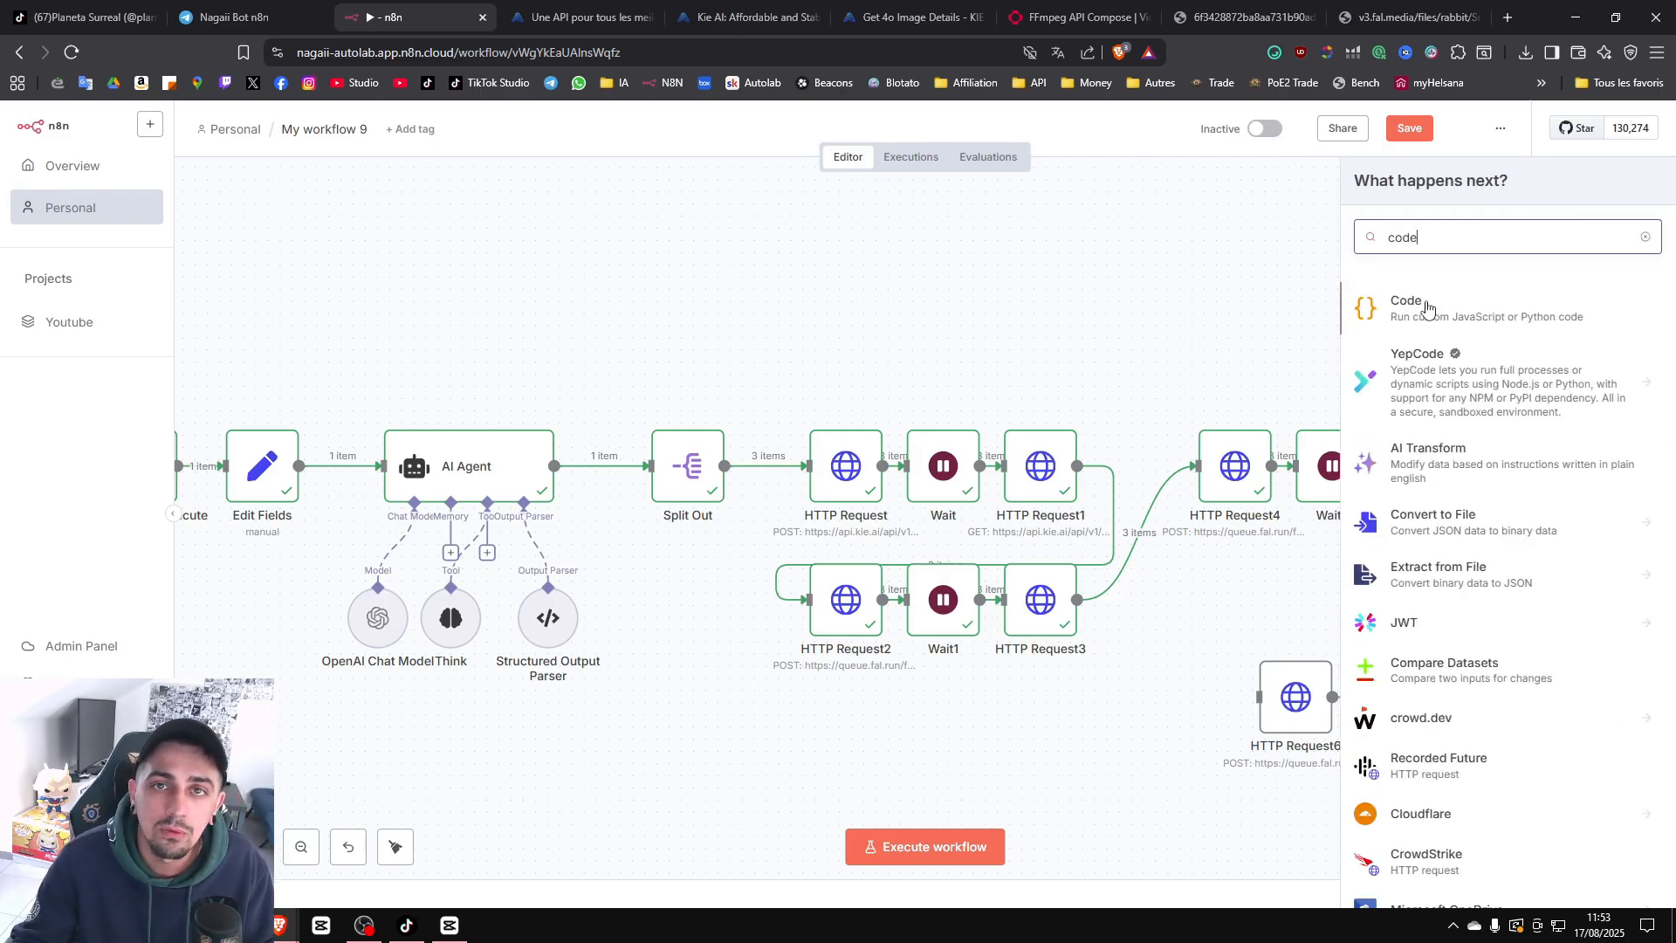
{"action": "left_click", "coordinate": [1545, 320]}
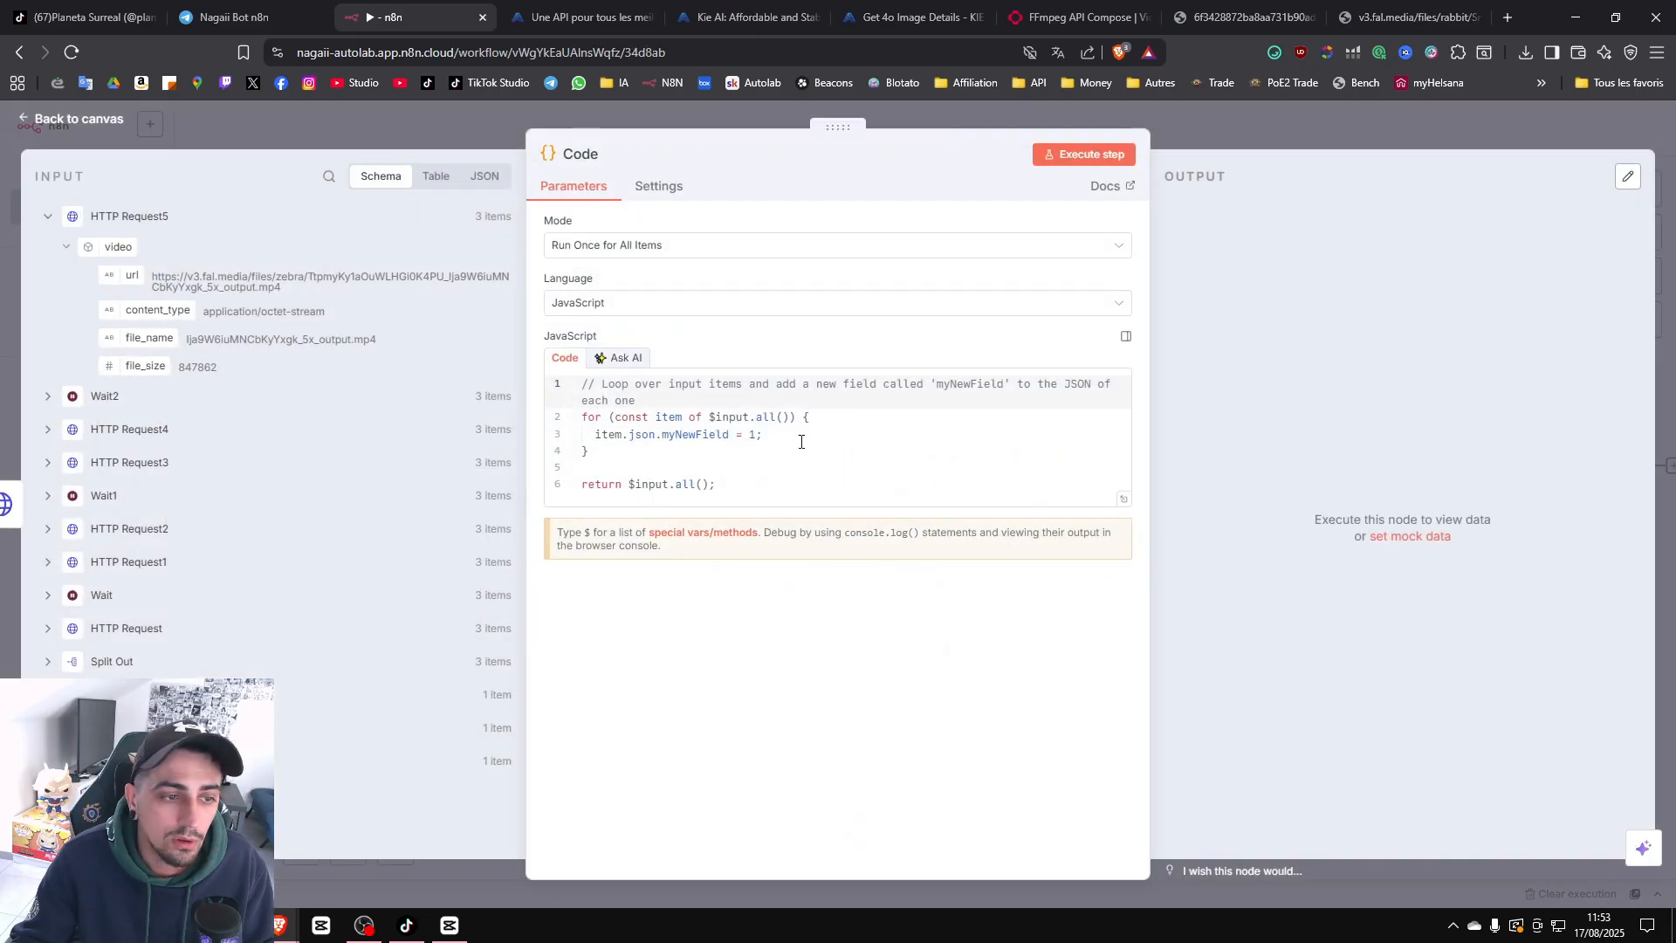
{"action": "left_click", "coordinate": [790, 480]}
{"action": "key", "text": "ctrl+a"}
{"action": "key", "text": "BackSpace"}
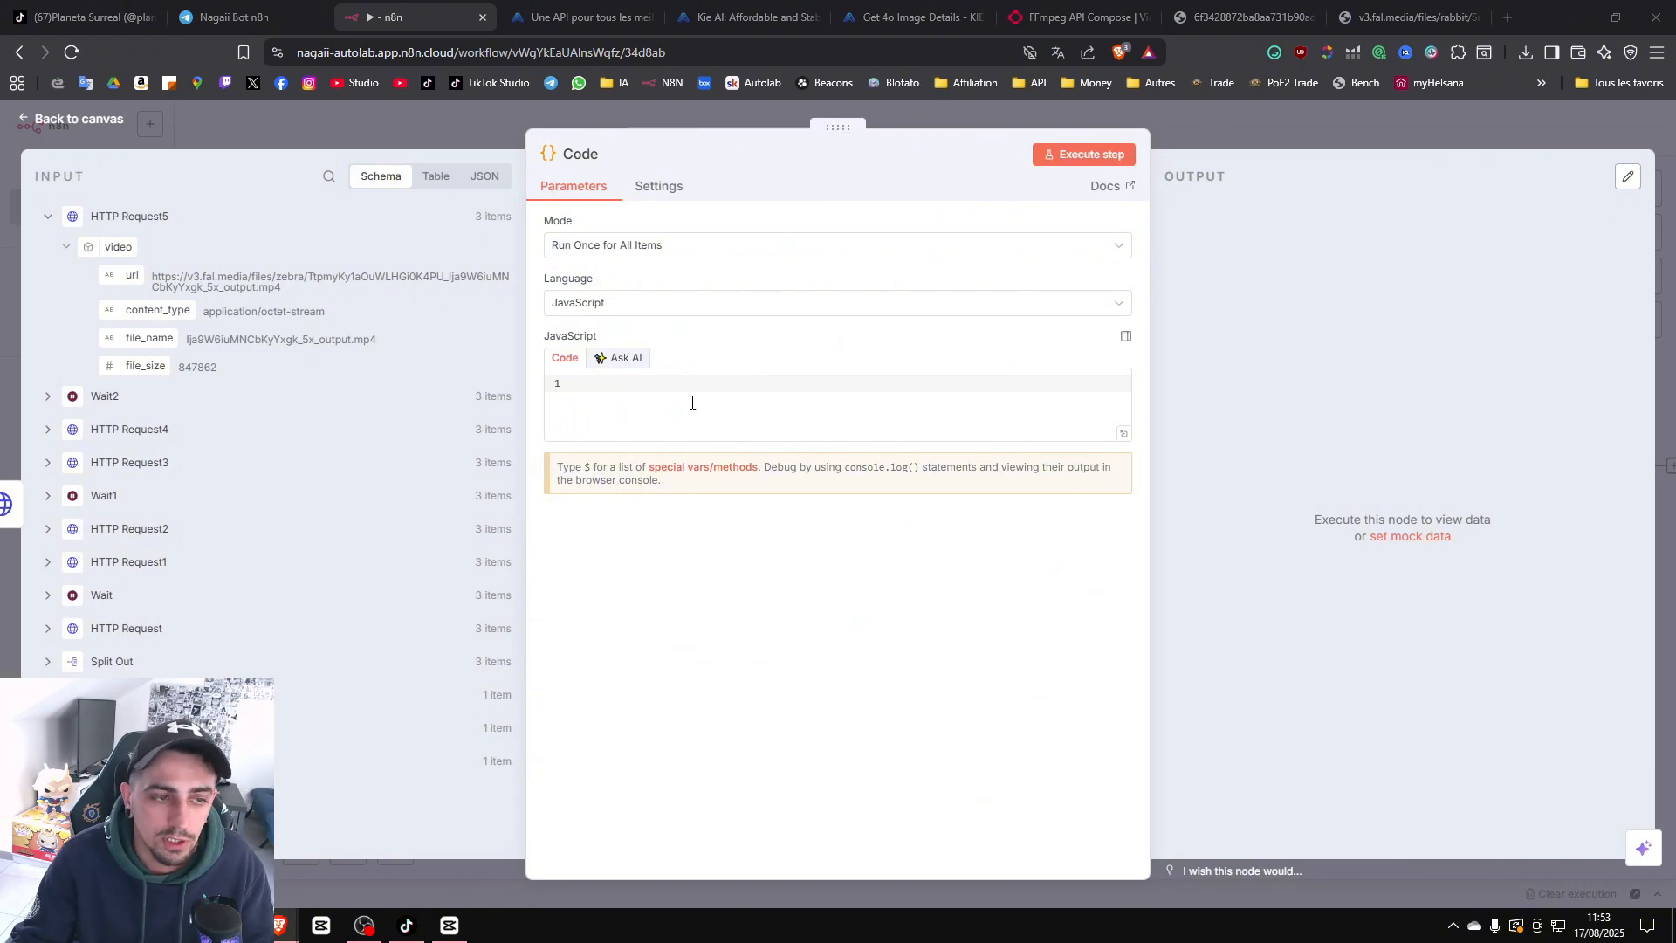
Enter the script return [{ video_urls: items.map(item => item.json.video.url) }]; in the Code node and execute the step.
{"action": "type", "text": "return [   {     video_urls: items.map(item => item.json.video.url)   } ];"}
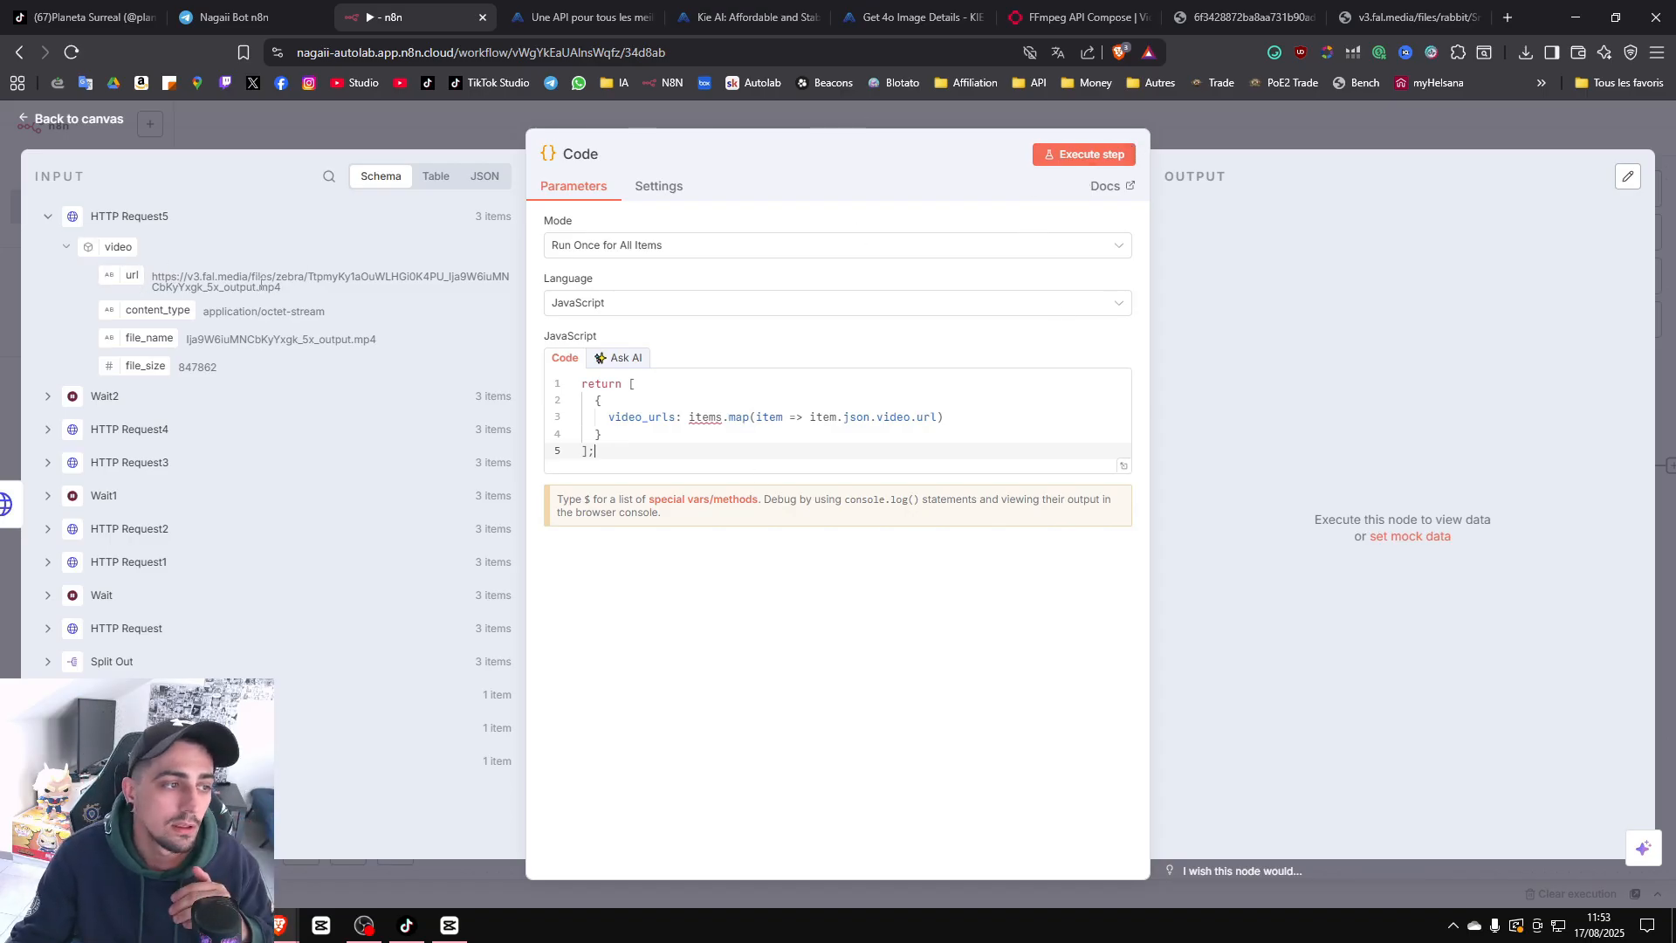
{"action": "left_click_drag", "start_coordinate": [112, 276], "coordinate": [880, 393]}
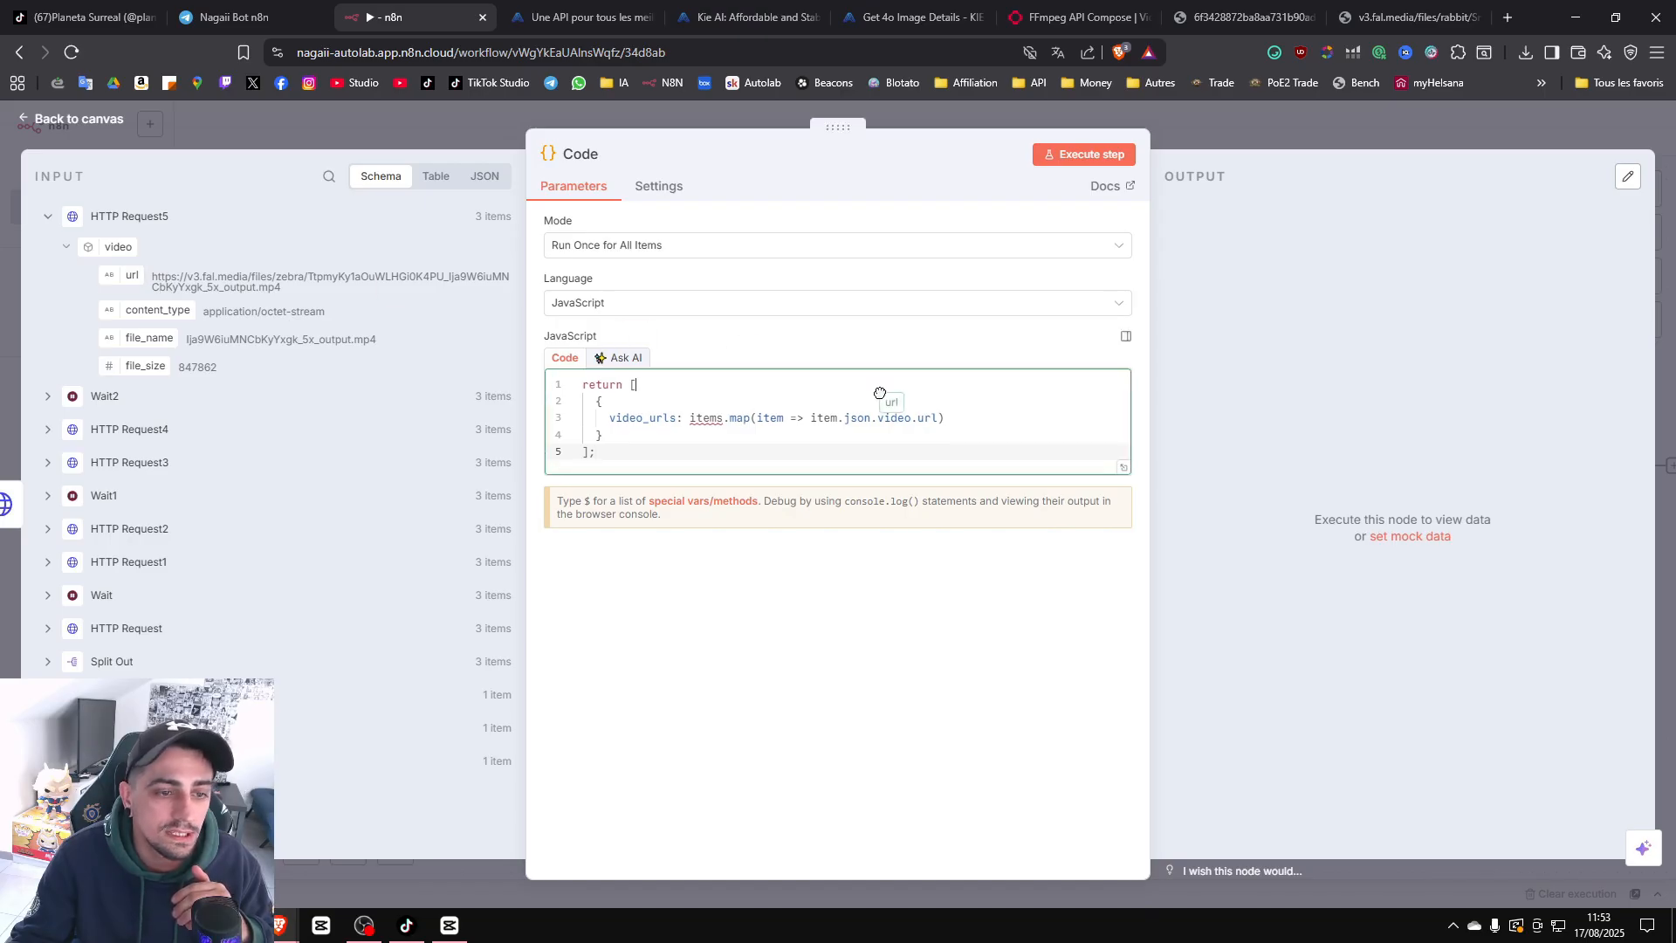
{"action": "left_click_drag", "start_coordinate": [746, 429], "coordinate": [210, 281]}
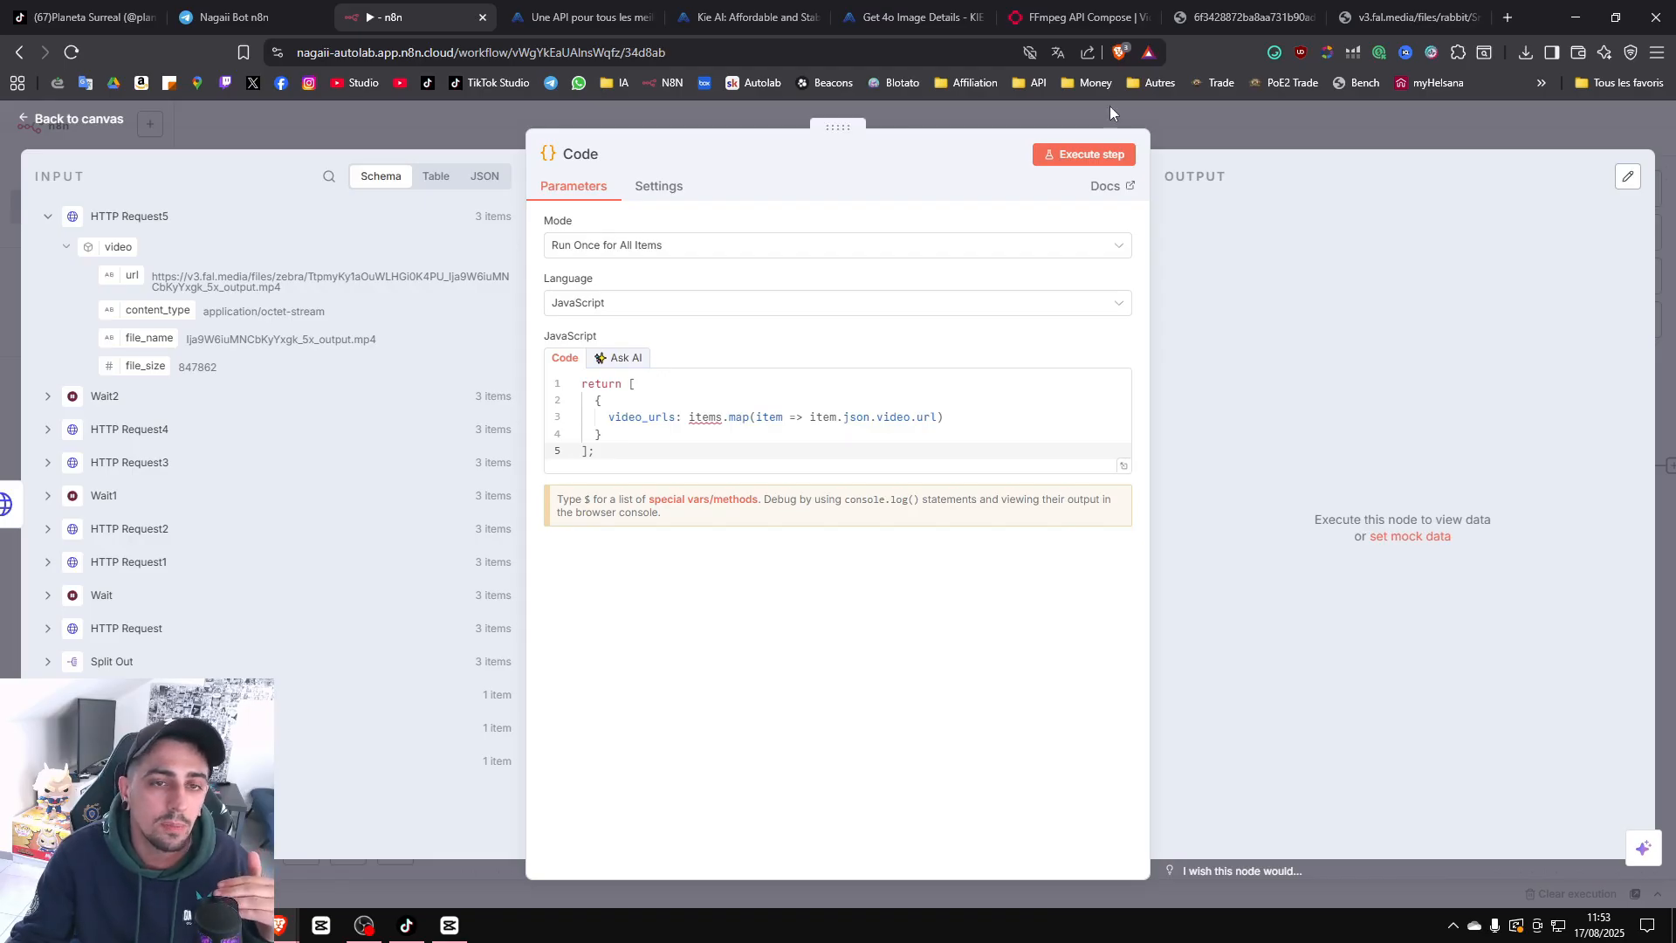
{"action": "left_click", "coordinate": [1086, 154]}
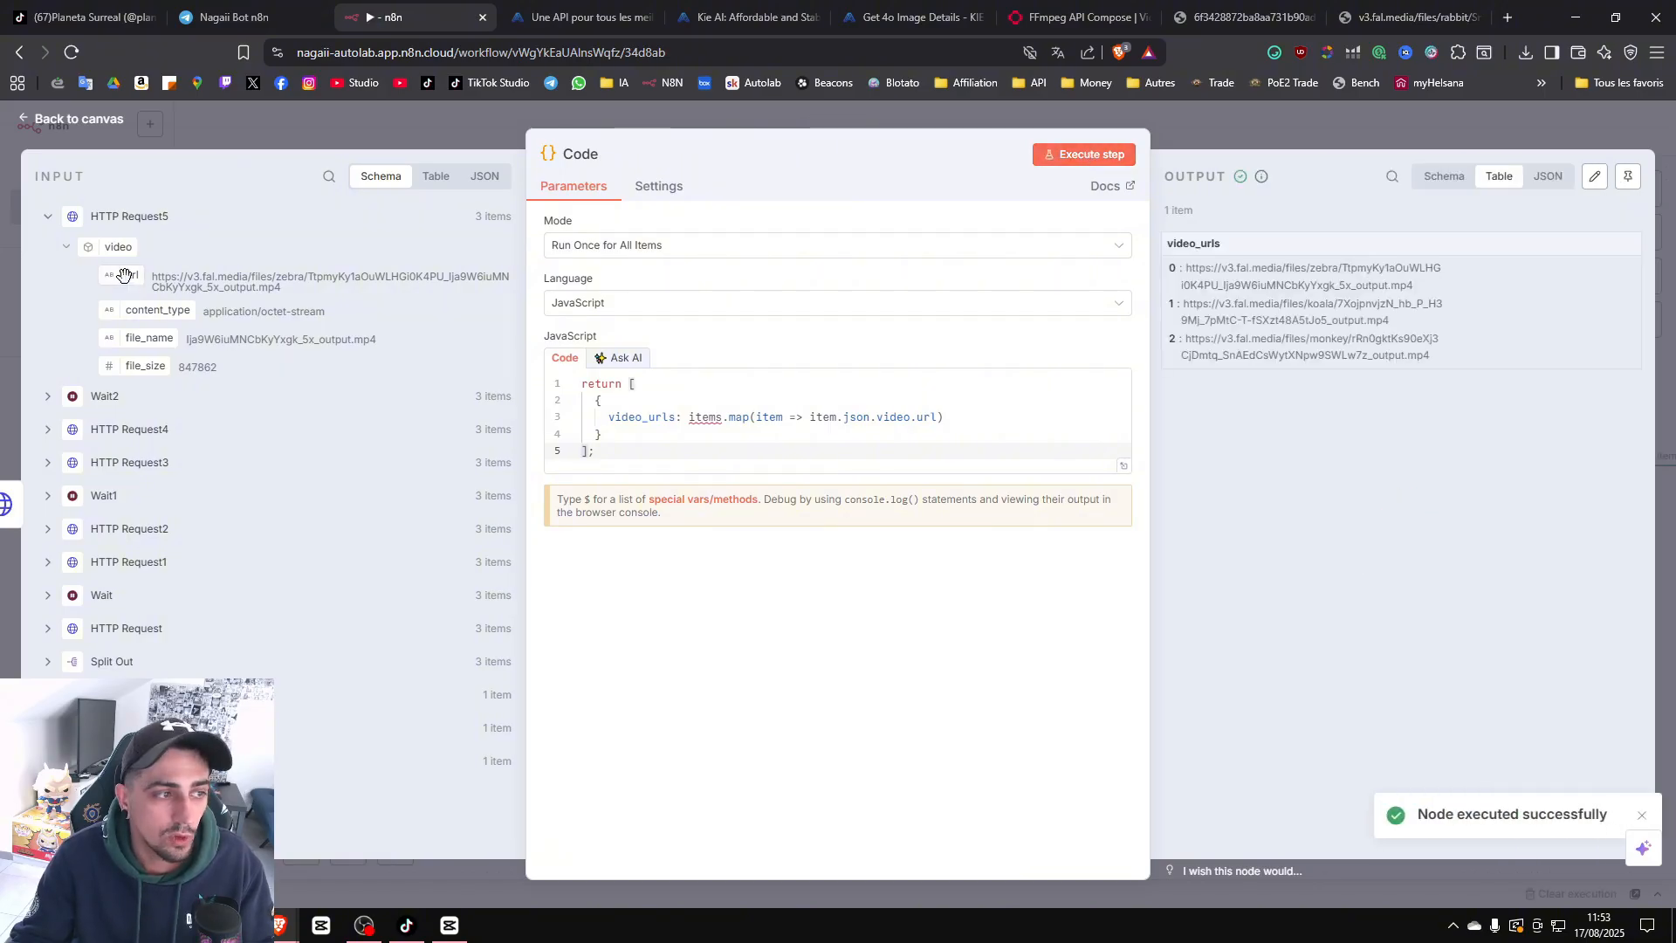
Display the Code node's output as a schema, move the node beside HTTP Request6 and connect it to that node.
{"action": "left_click", "coordinate": [1441, 179]}
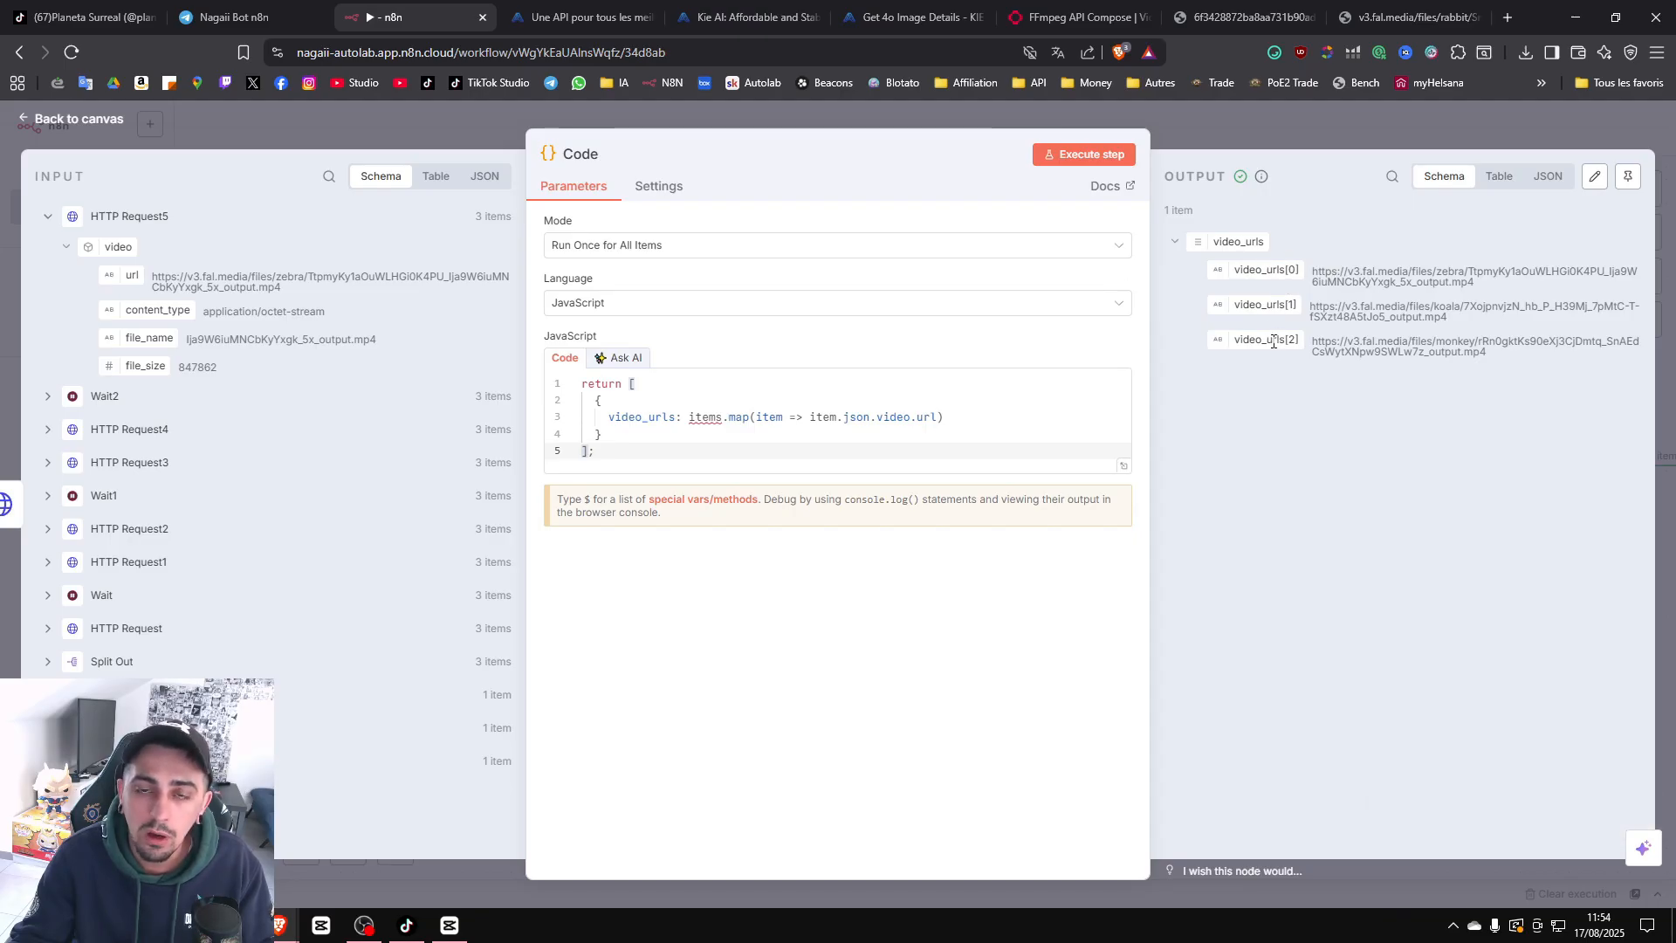
{"action": "left_click", "coordinate": [1353, 143]}
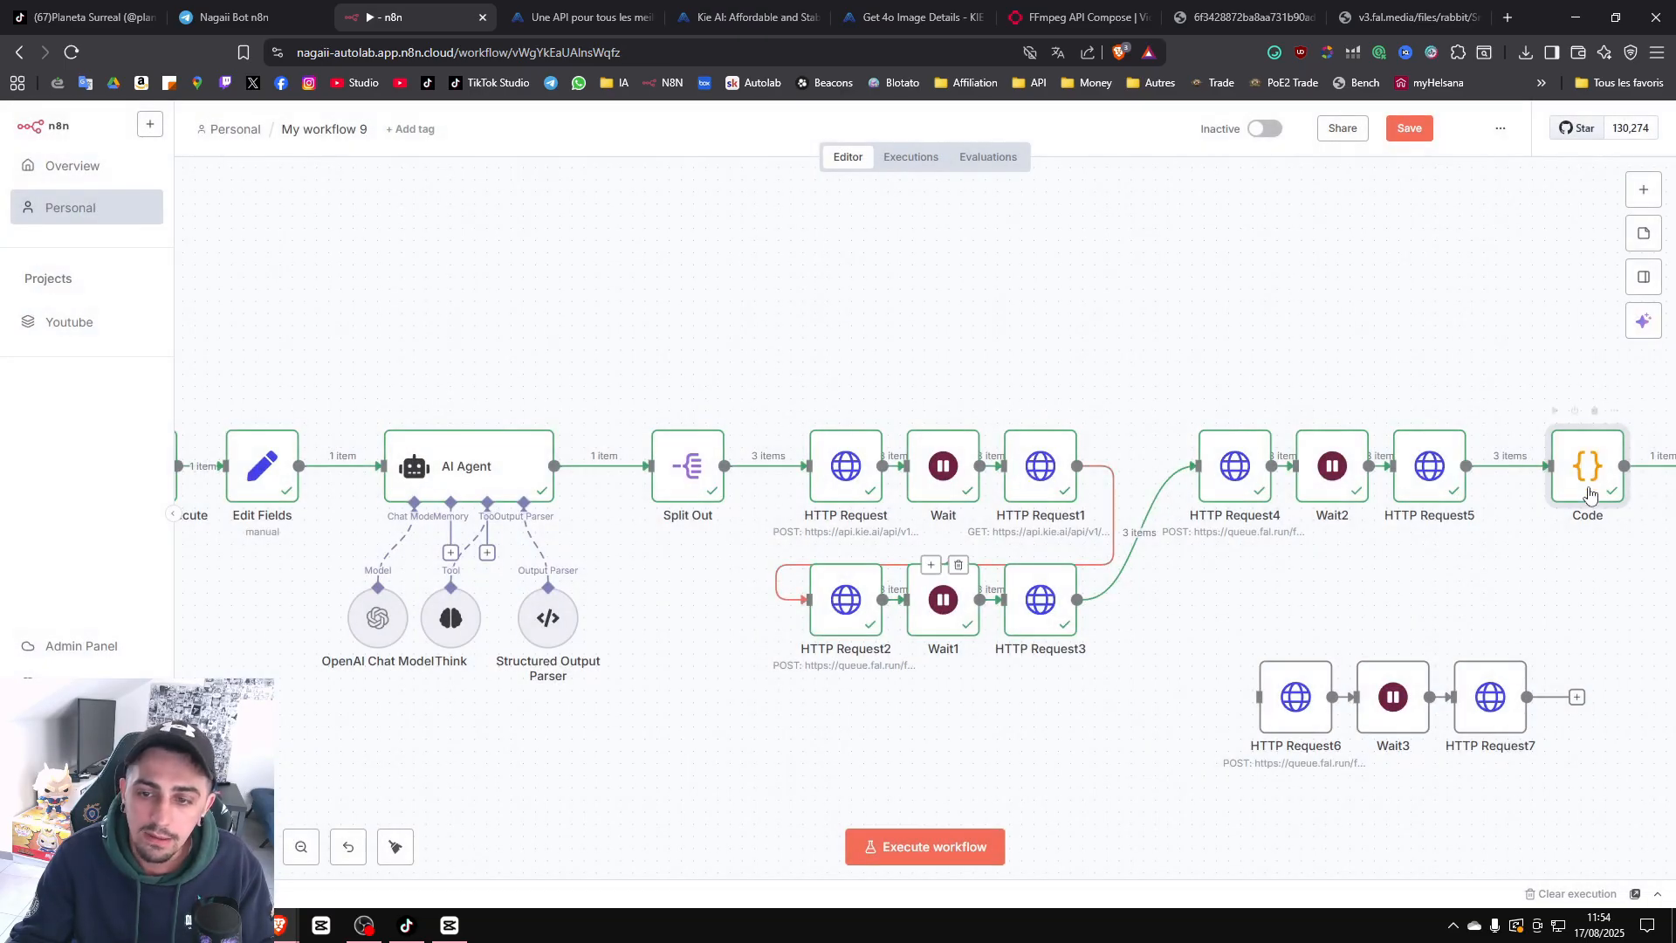
{"action": "left_click_drag", "start_coordinate": [1591, 494], "coordinate": [1233, 637]}
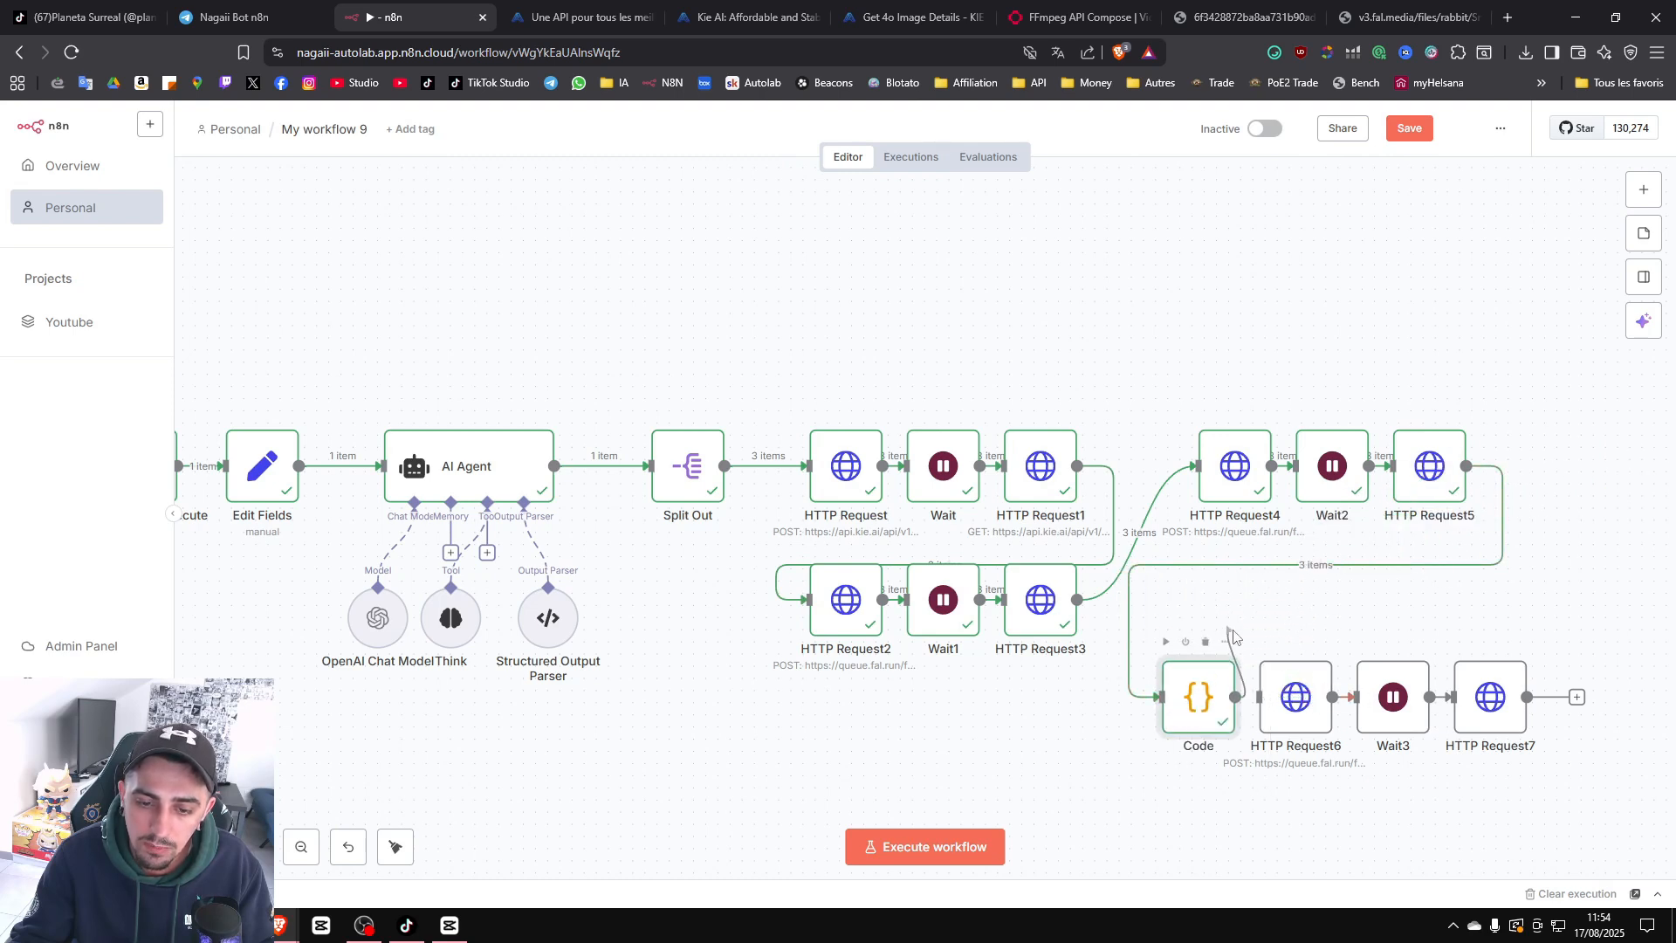
In HTTP Request6's JSON body, fill the three url values with the Code node's video_urls[0], video_urls[1] and video_urls[2] in order.
{"action": "double_click", "coordinate": [1298, 694]}
{"action": "scroll", "coordinate": [1017, 825], "scroll_direction": "down", "scroll_amount": 2}
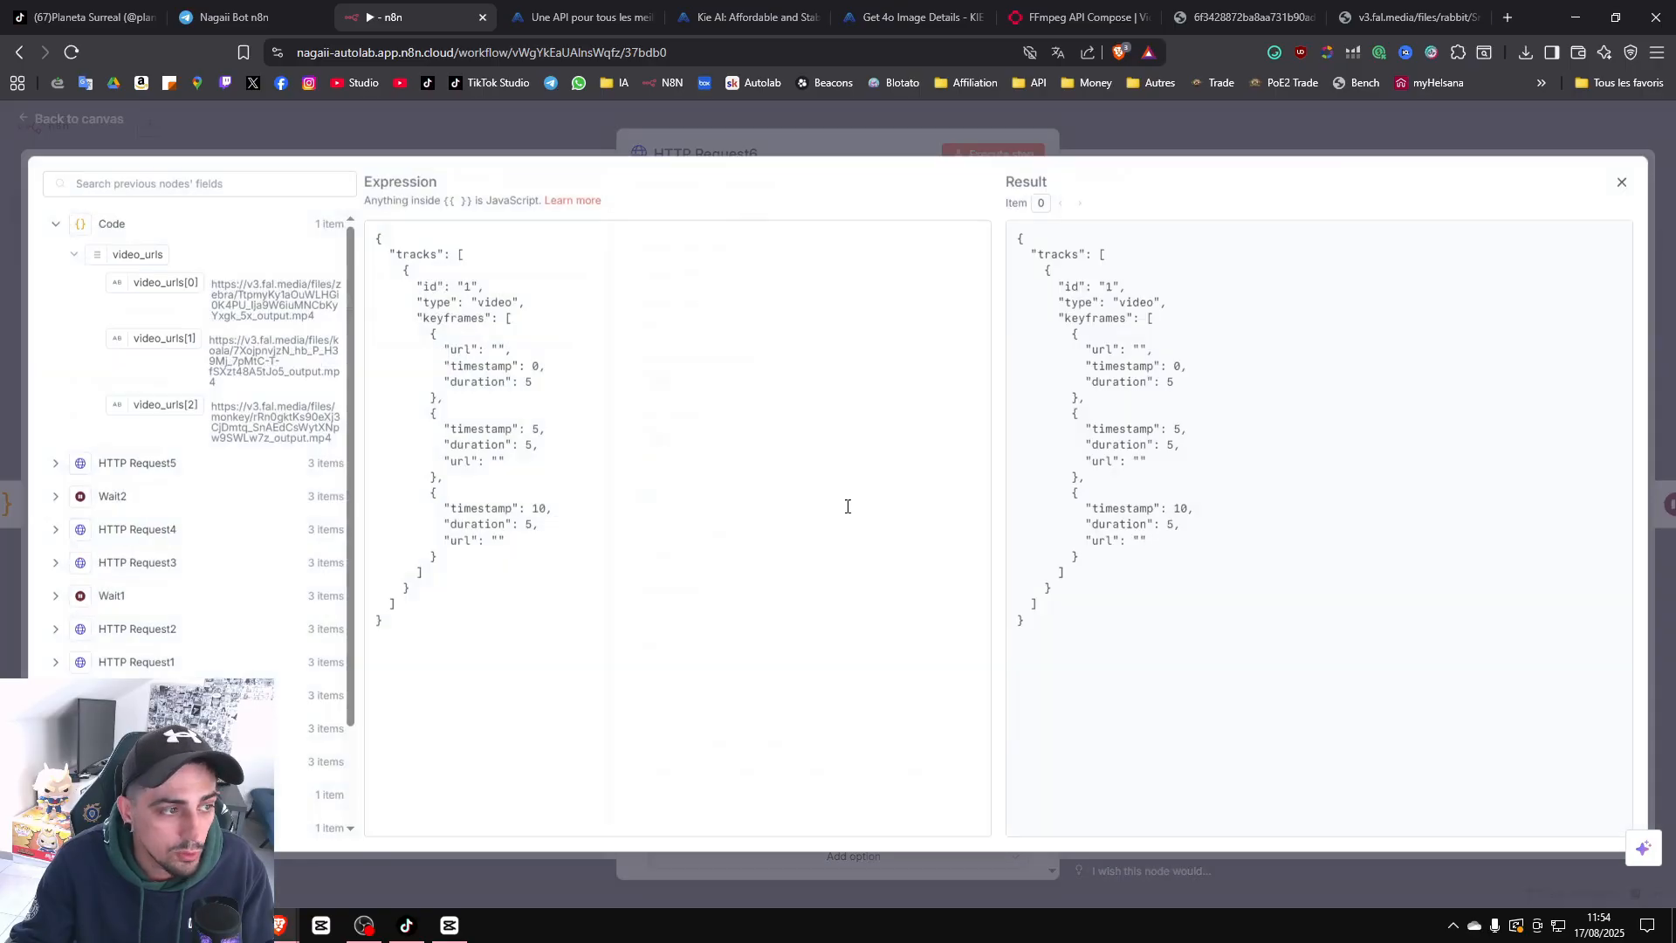
{"action": "left_click", "coordinate": [1023, 759]}
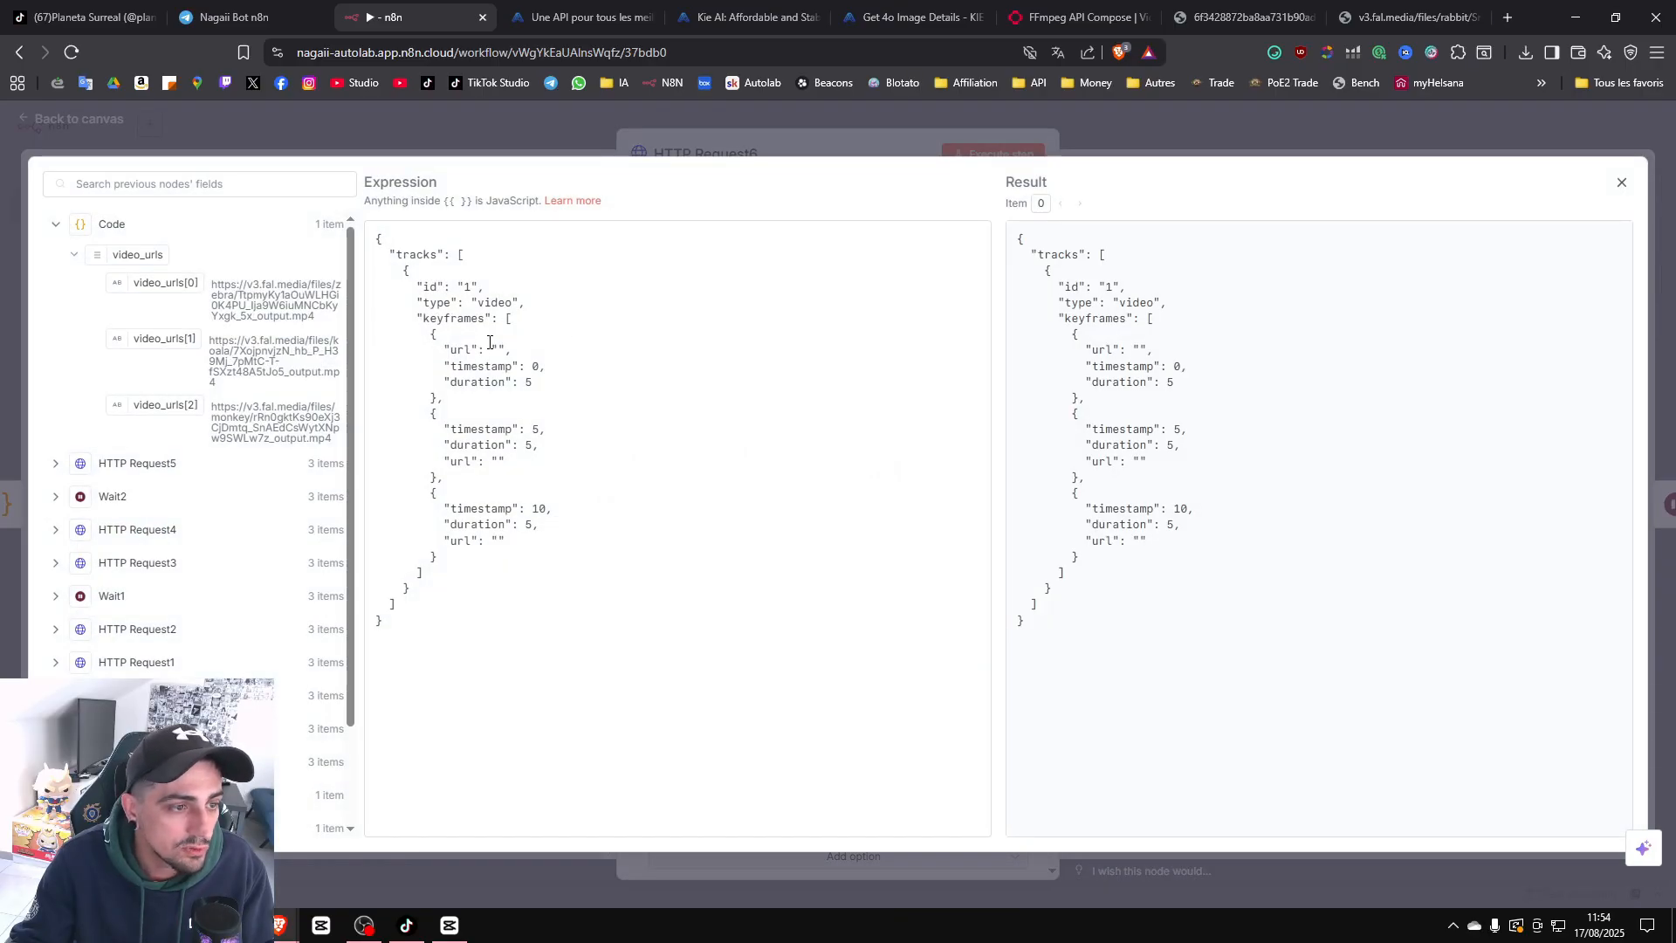
{"action": "left_click", "coordinate": [498, 348]}
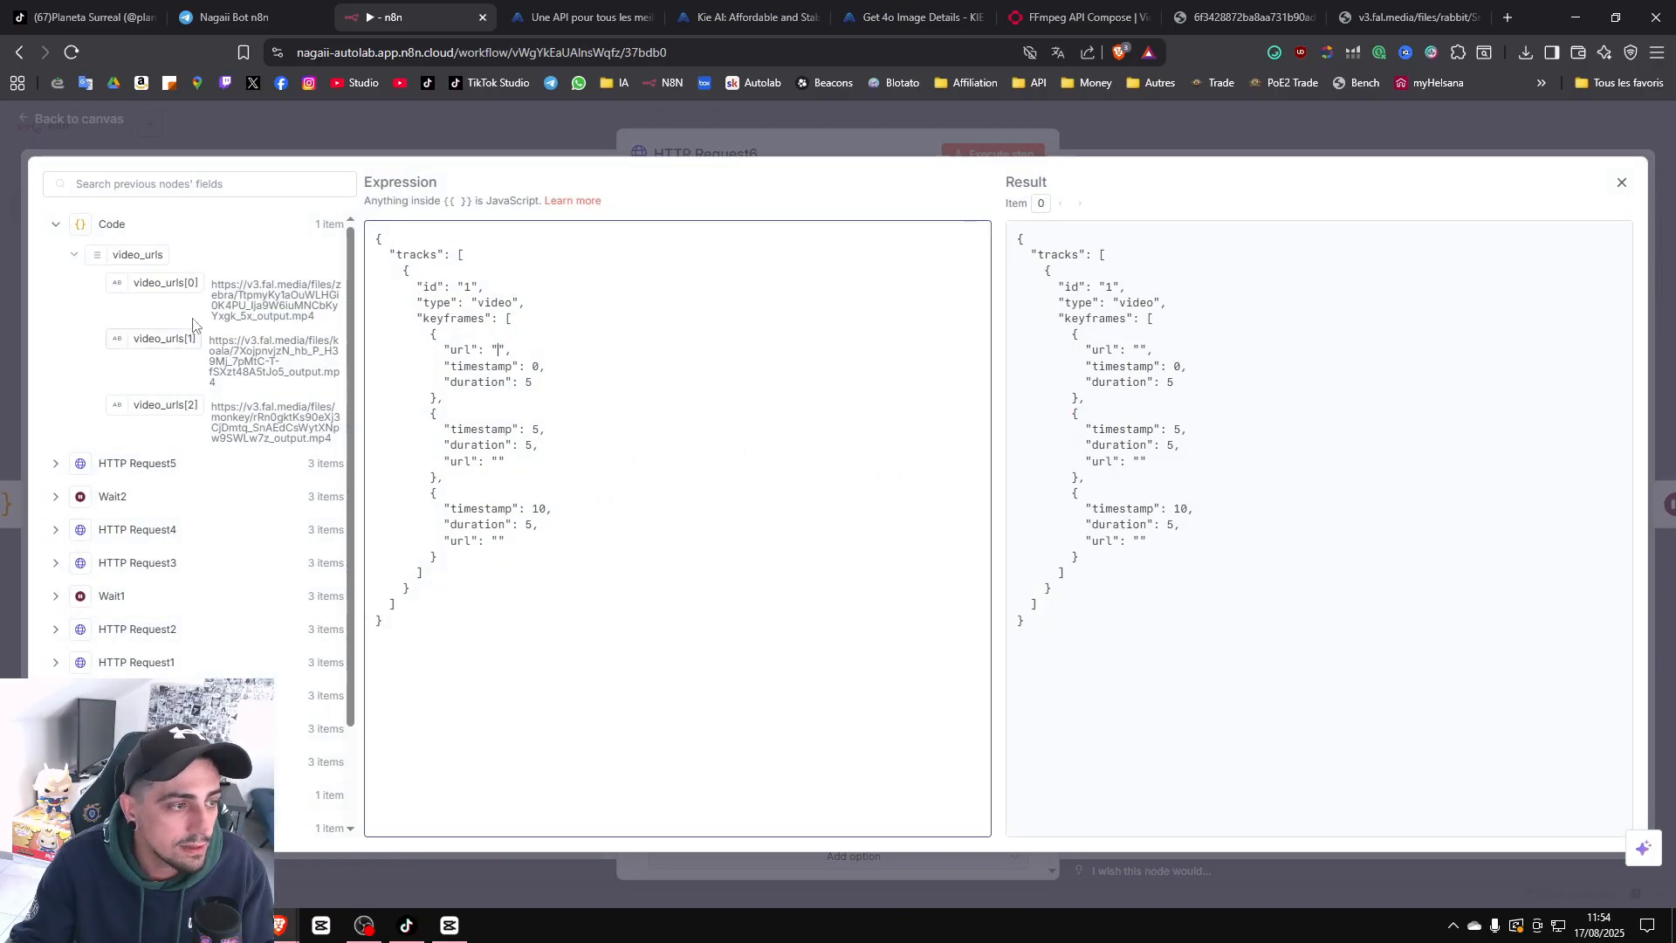
{"action": "left_click", "coordinate": [145, 471]}
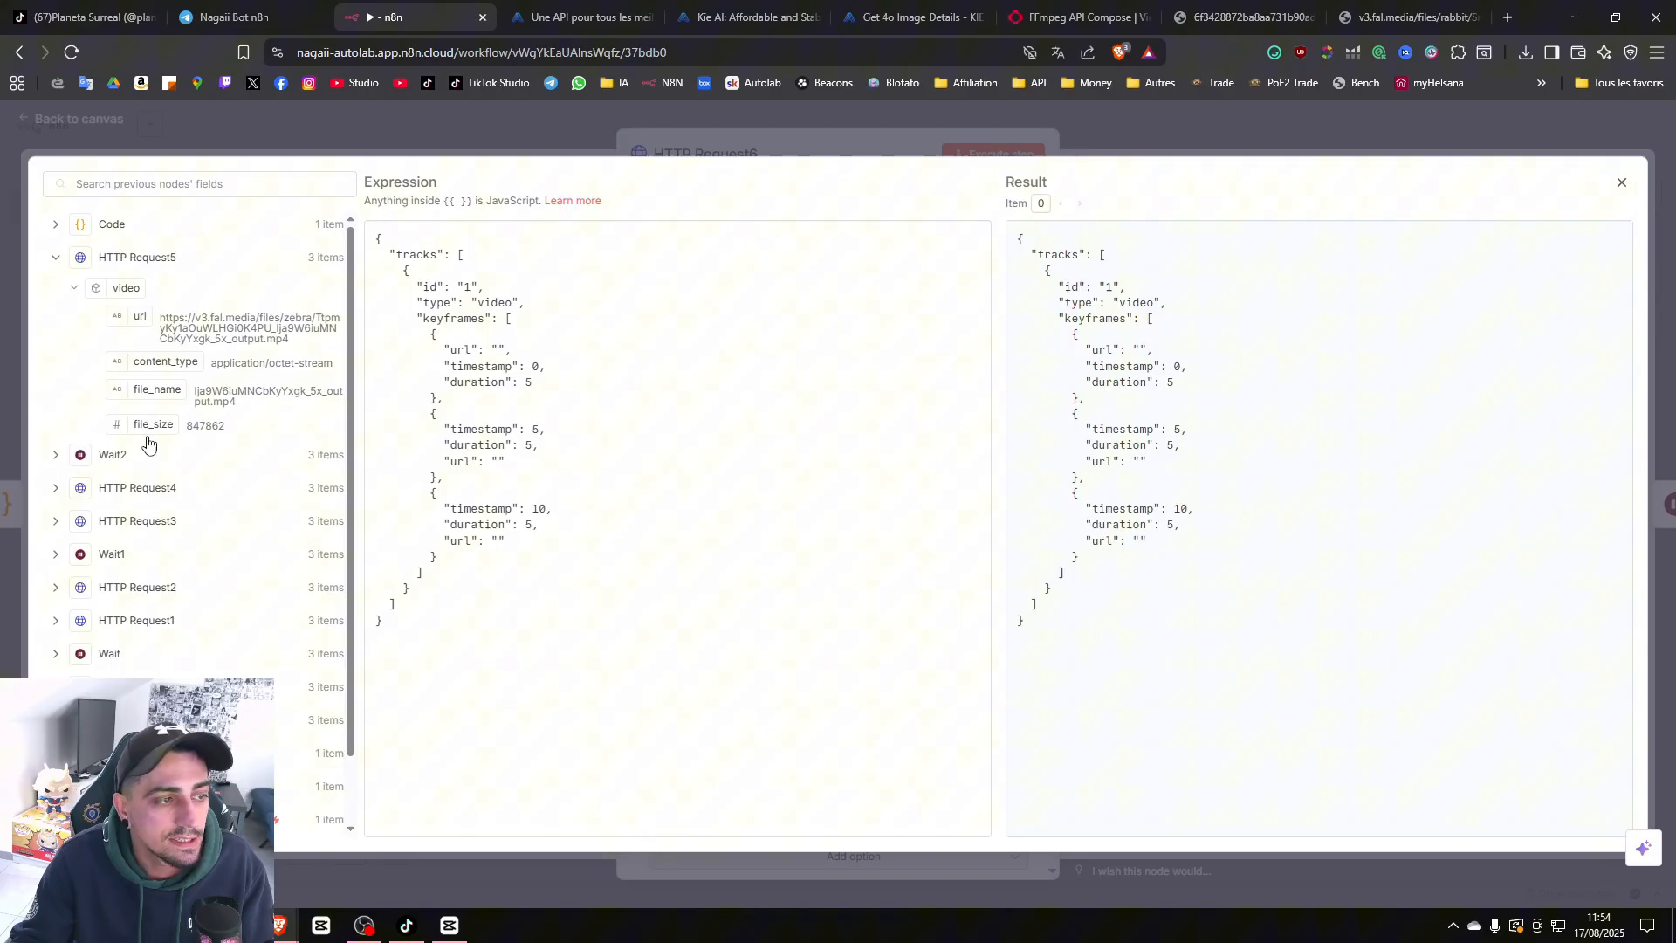
{"action": "left_click", "coordinate": [108, 227]}
{"action": "left_click_drag", "start_coordinate": [174, 286], "coordinate": [498, 350]}
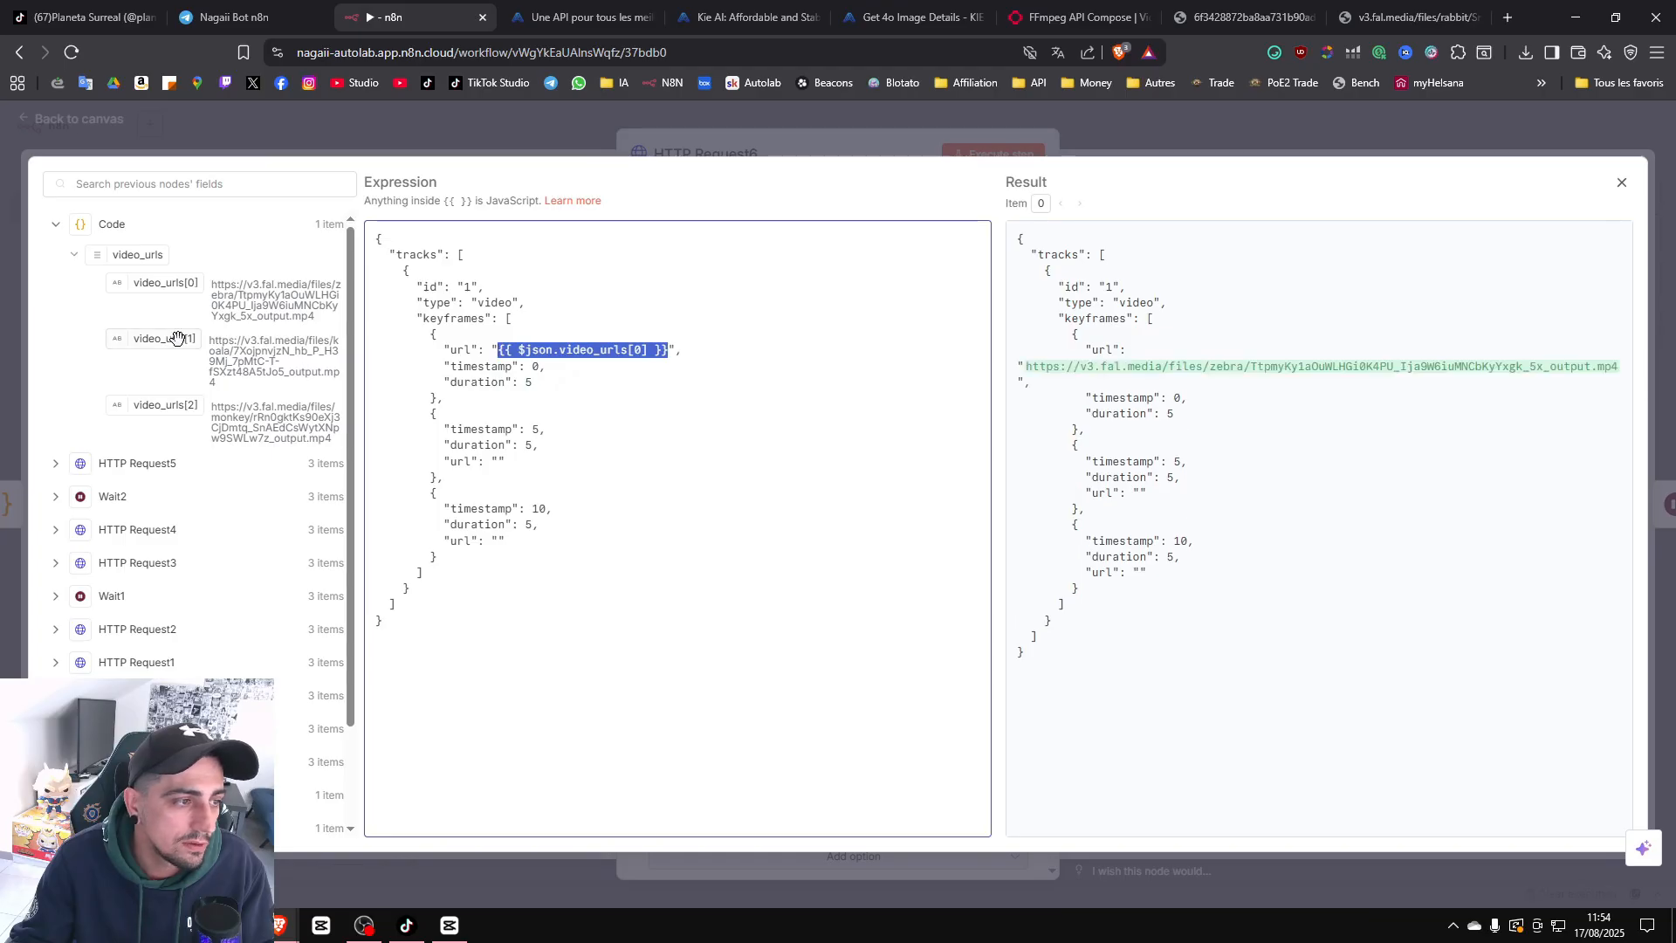
{"action": "left_click_drag", "start_coordinate": [175, 339], "coordinate": [489, 468]}
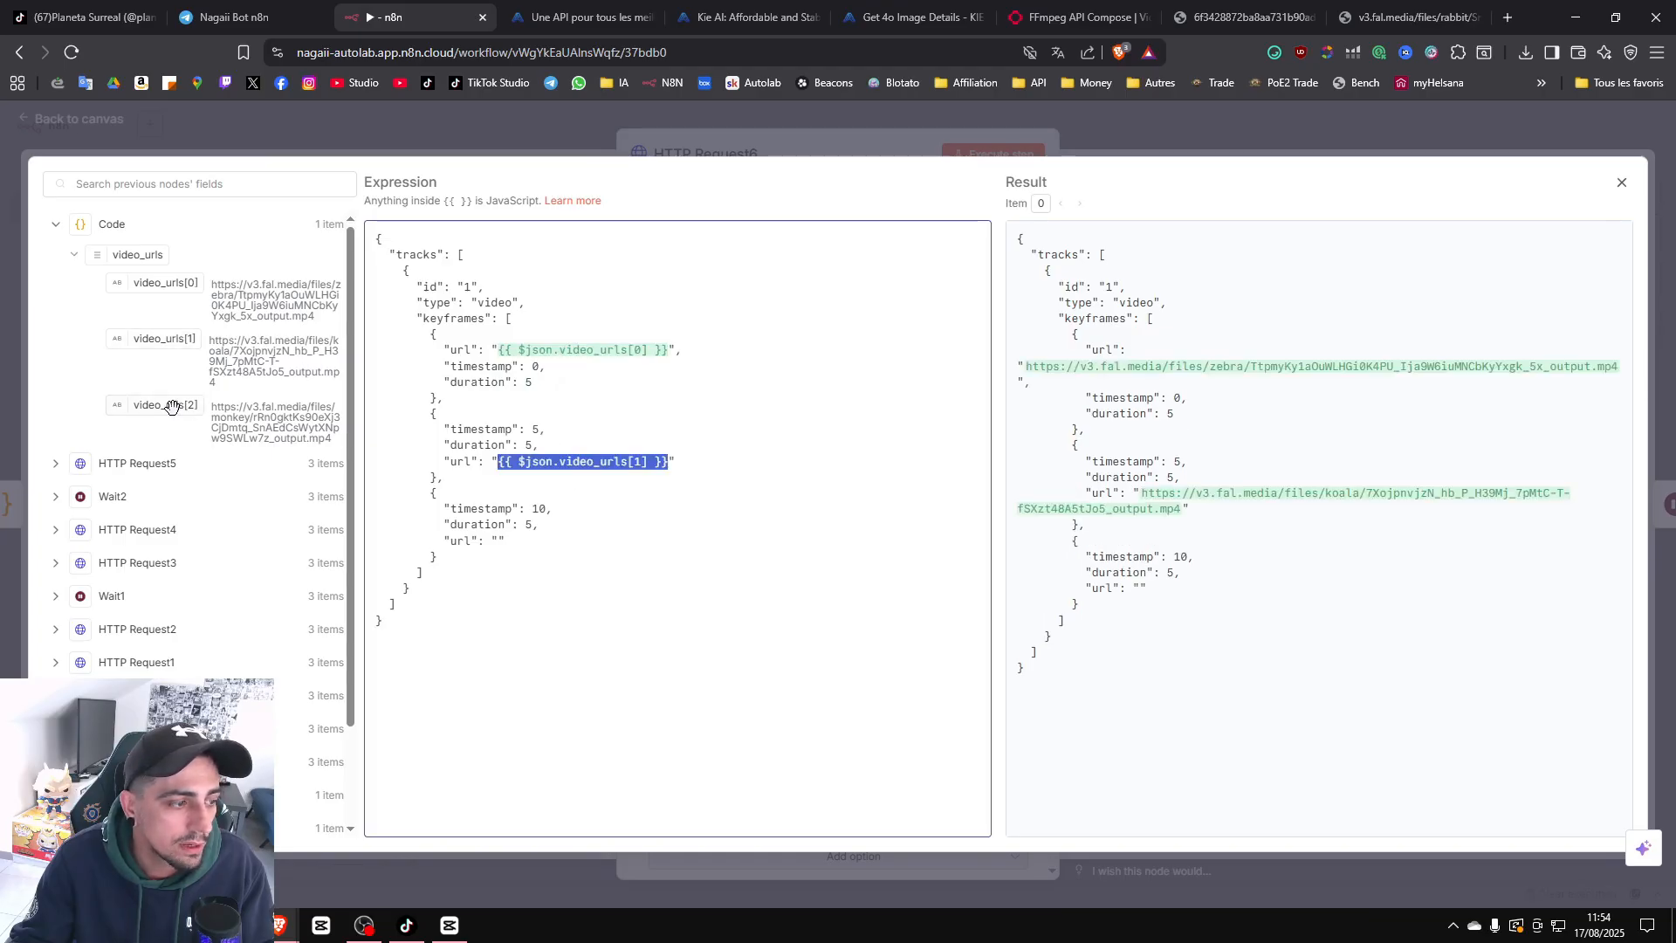
{"action": "left_click_drag", "start_coordinate": [168, 404], "coordinate": [500, 542]}
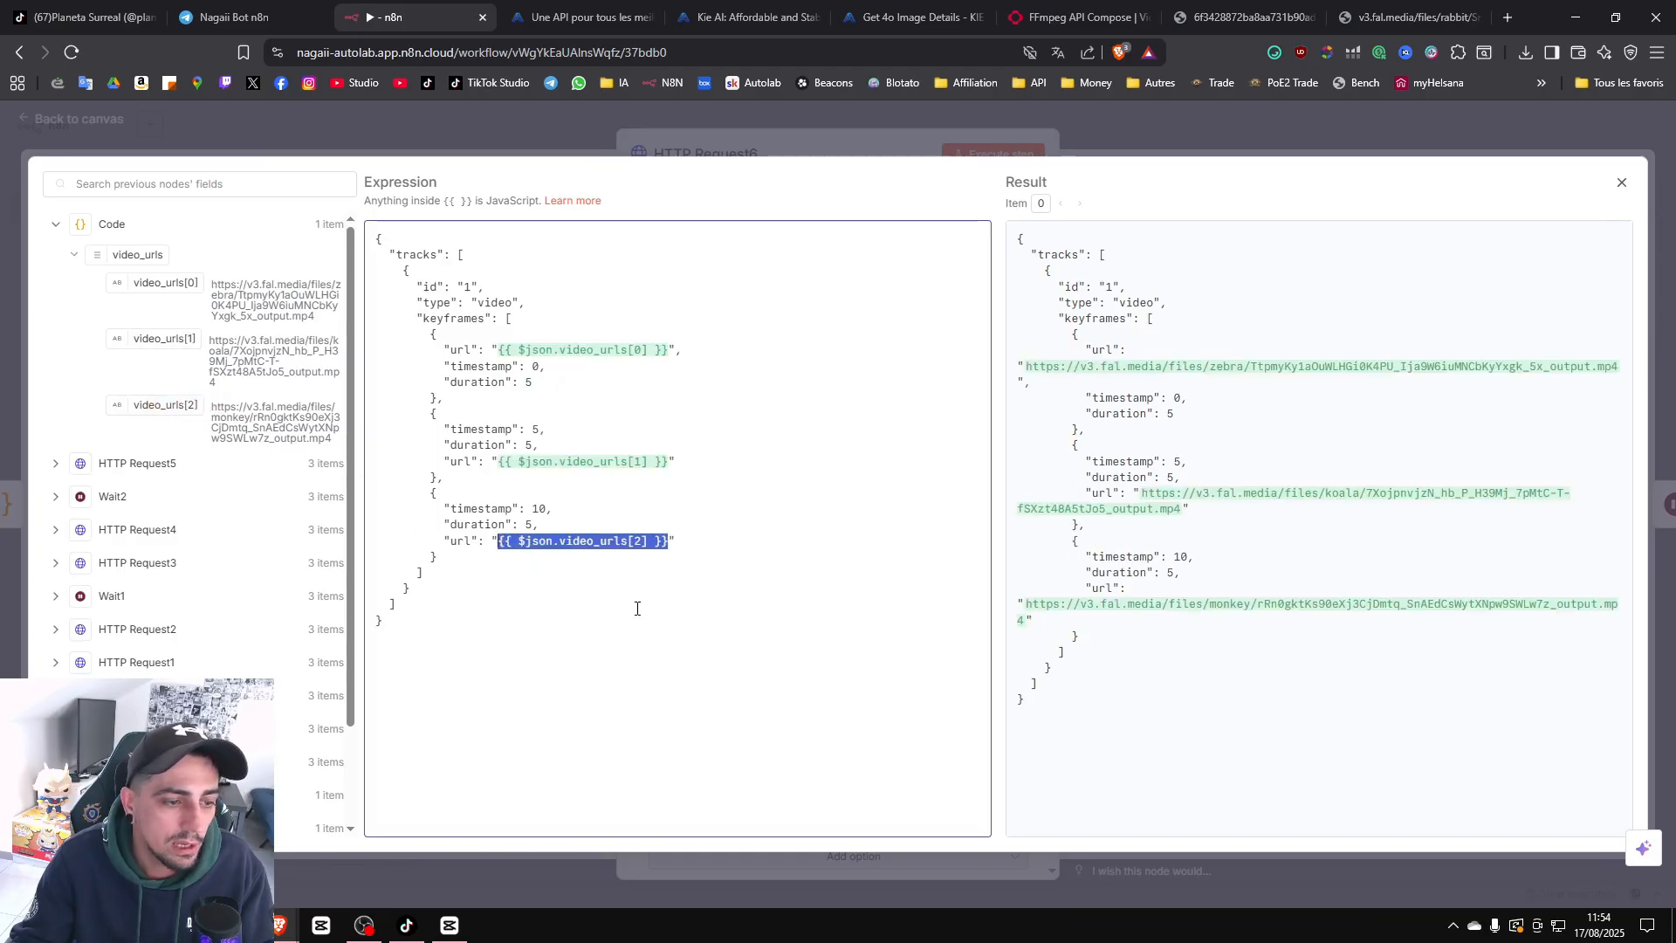
{"action": "left_click", "coordinate": [636, 602]}
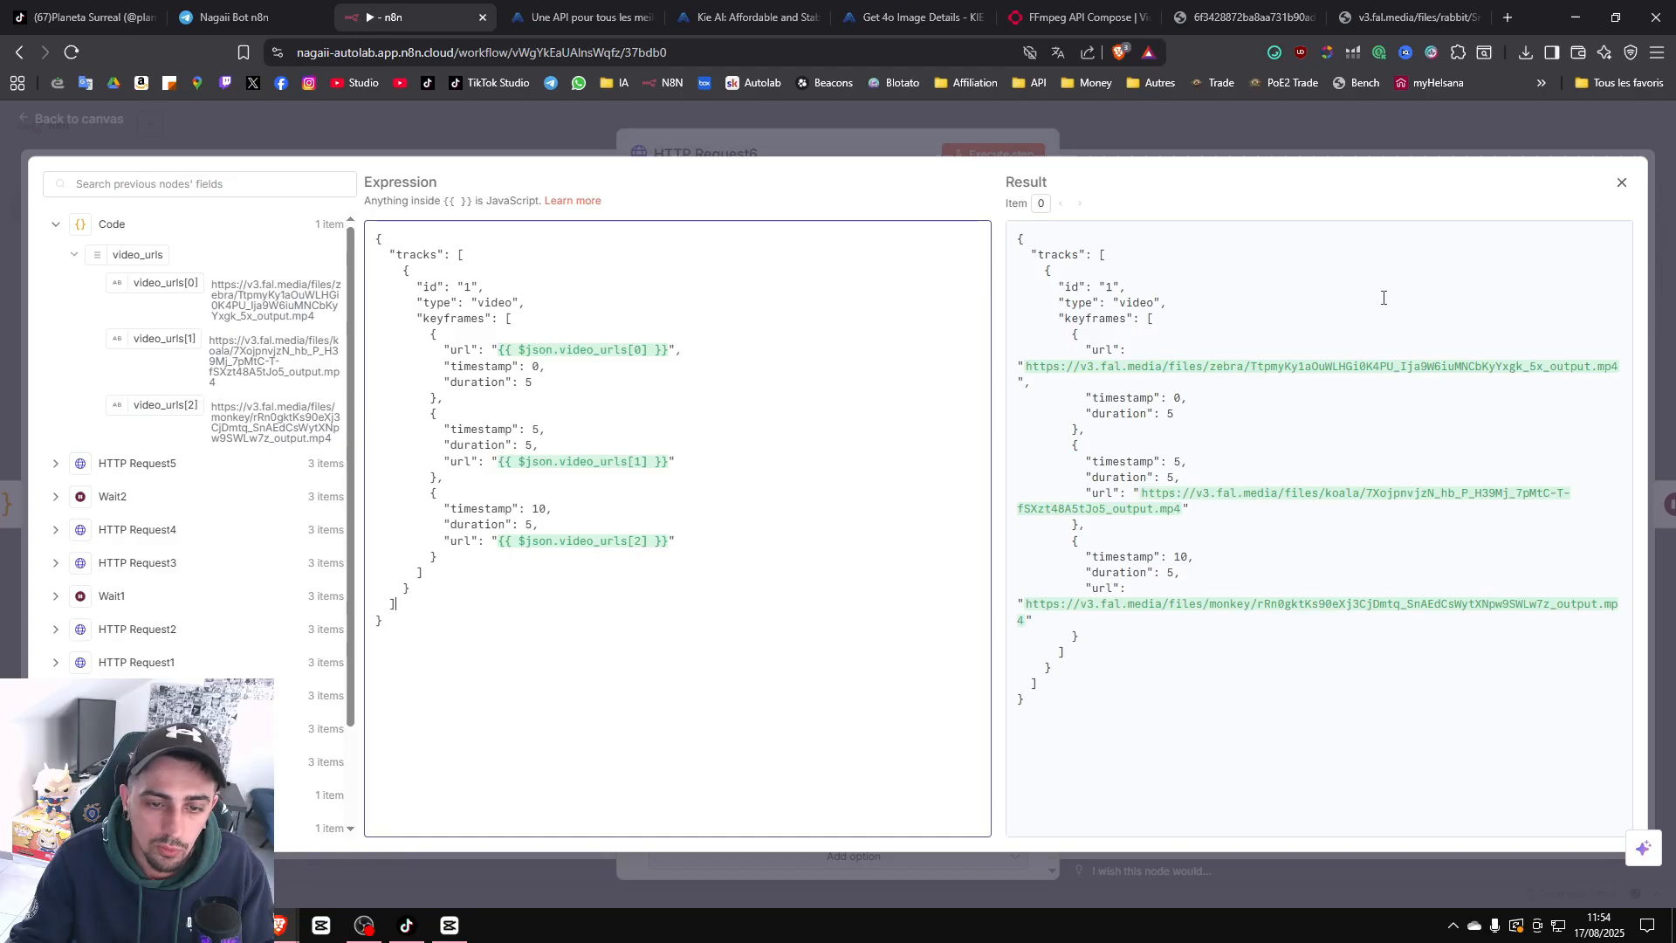
{"action": "left_click", "coordinate": [1140, 136]}
Review HTTP Request6's parameters and JSON body, execute the step and return to the canvas.
{"action": "scroll", "coordinate": [823, 364], "scroll_direction": "up", "scroll_amount": 2}
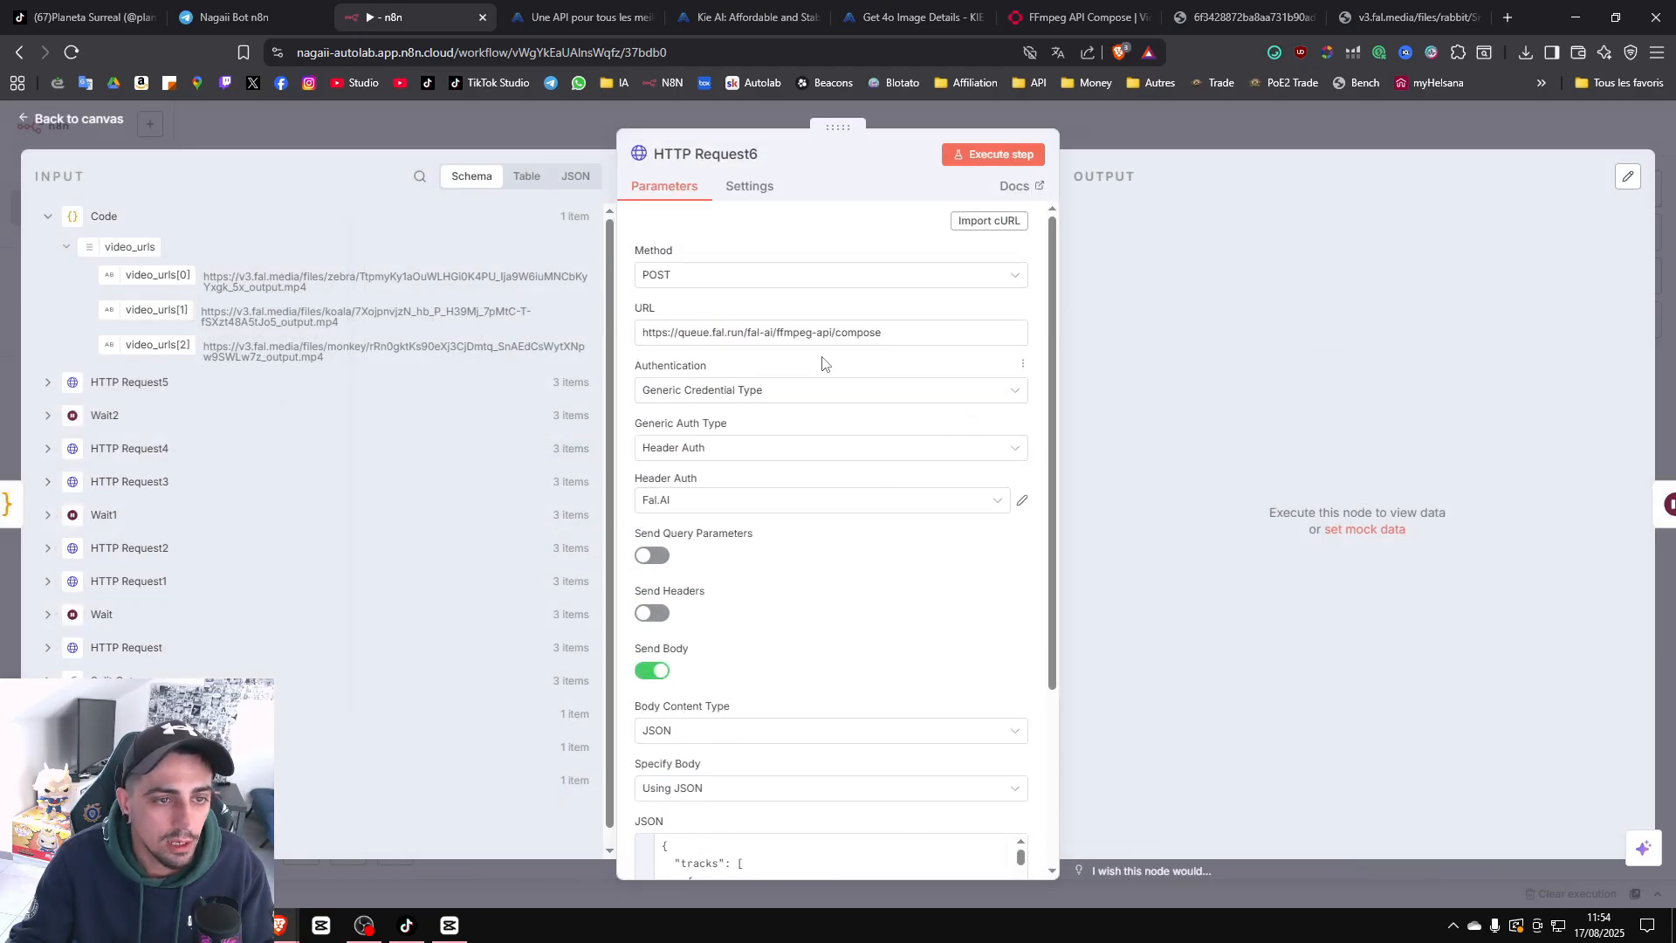
{"action": "scroll", "coordinate": [738, 393], "scroll_direction": "down", "scroll_amount": 1}
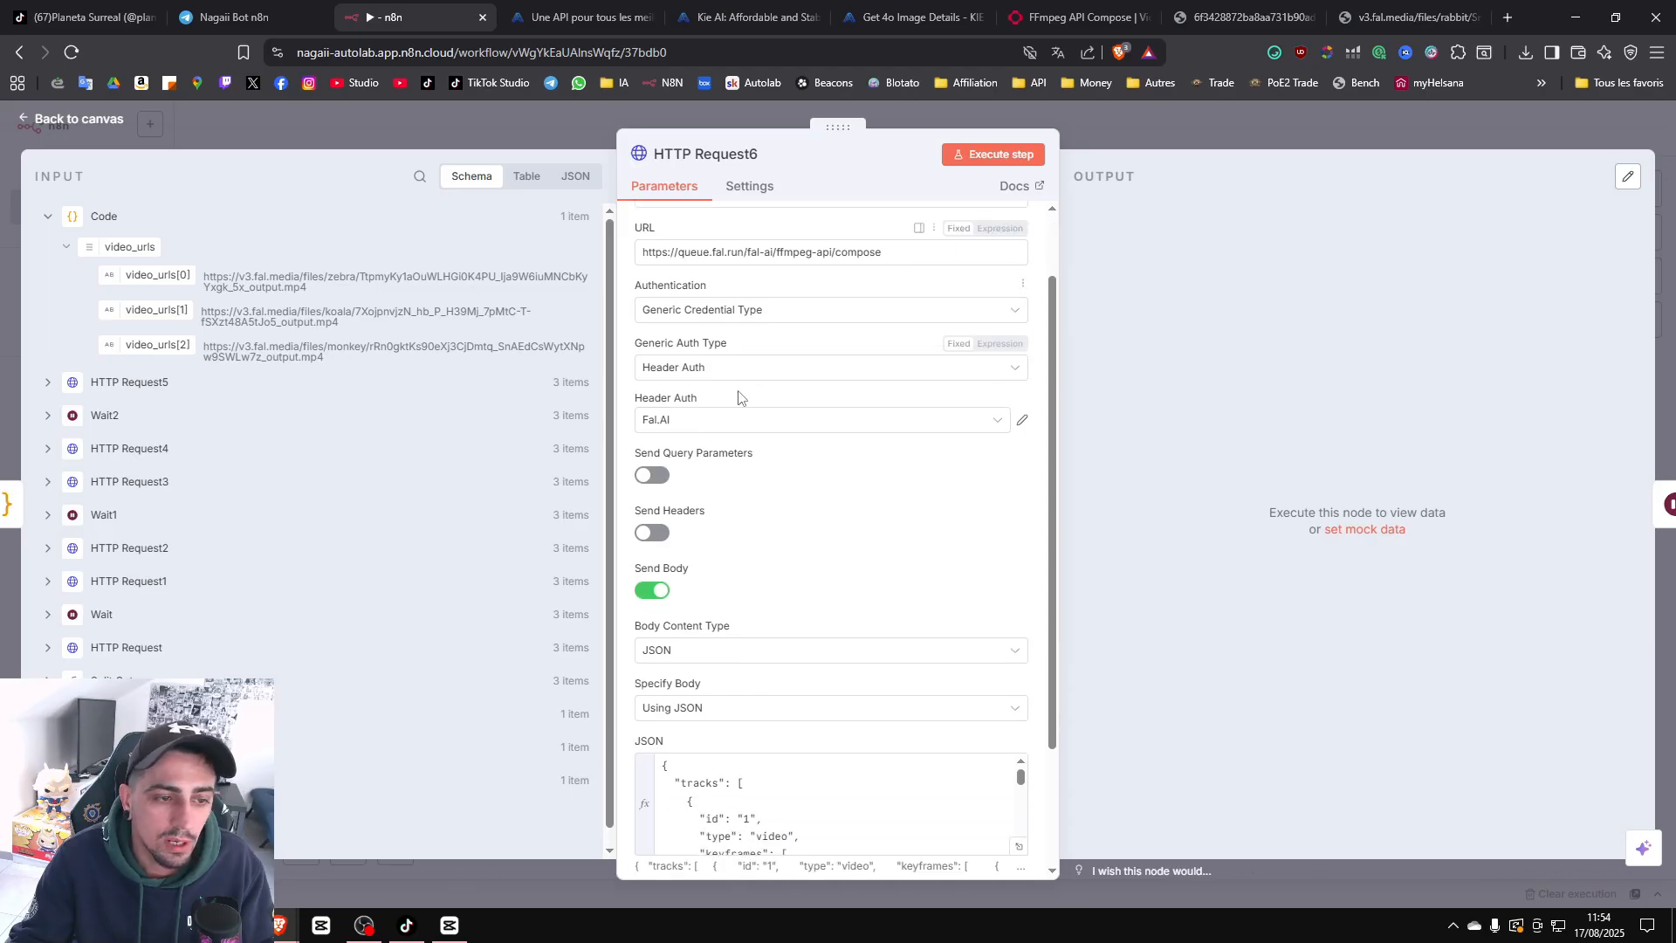
{"action": "scroll", "coordinate": [733, 484], "scroll_direction": "down", "scroll_amount": 2}
{"action": "left_click", "coordinate": [1019, 688]}
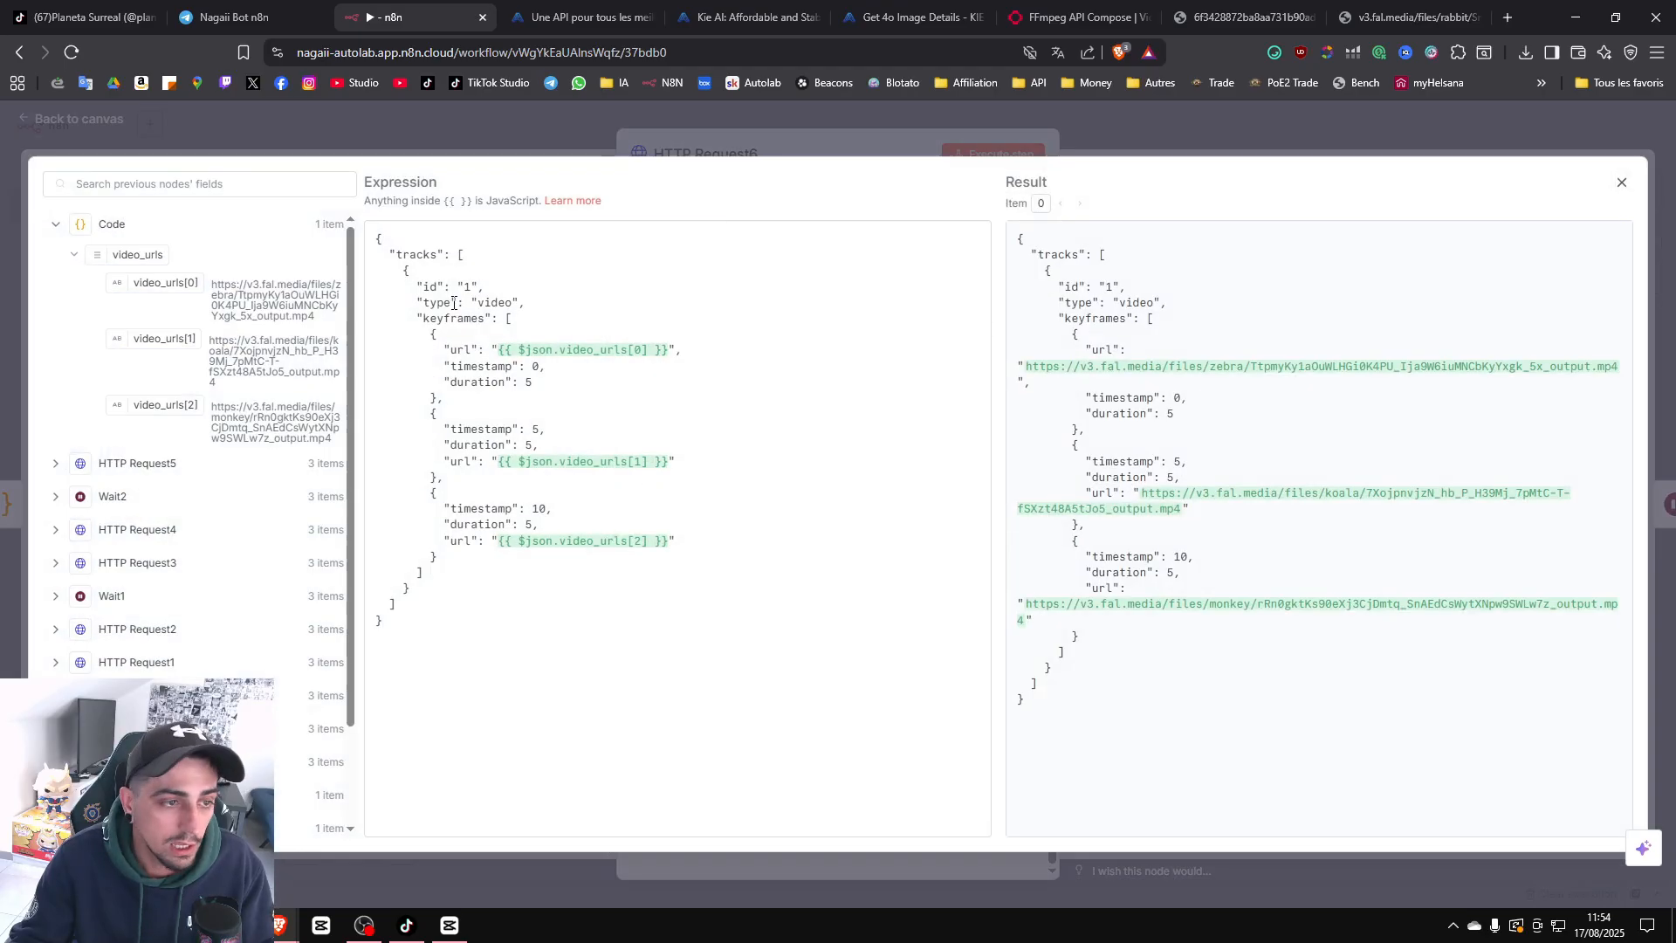
{"action": "left_click", "coordinate": [1004, 149]}
{"action": "left_click", "coordinate": [1037, 159]}
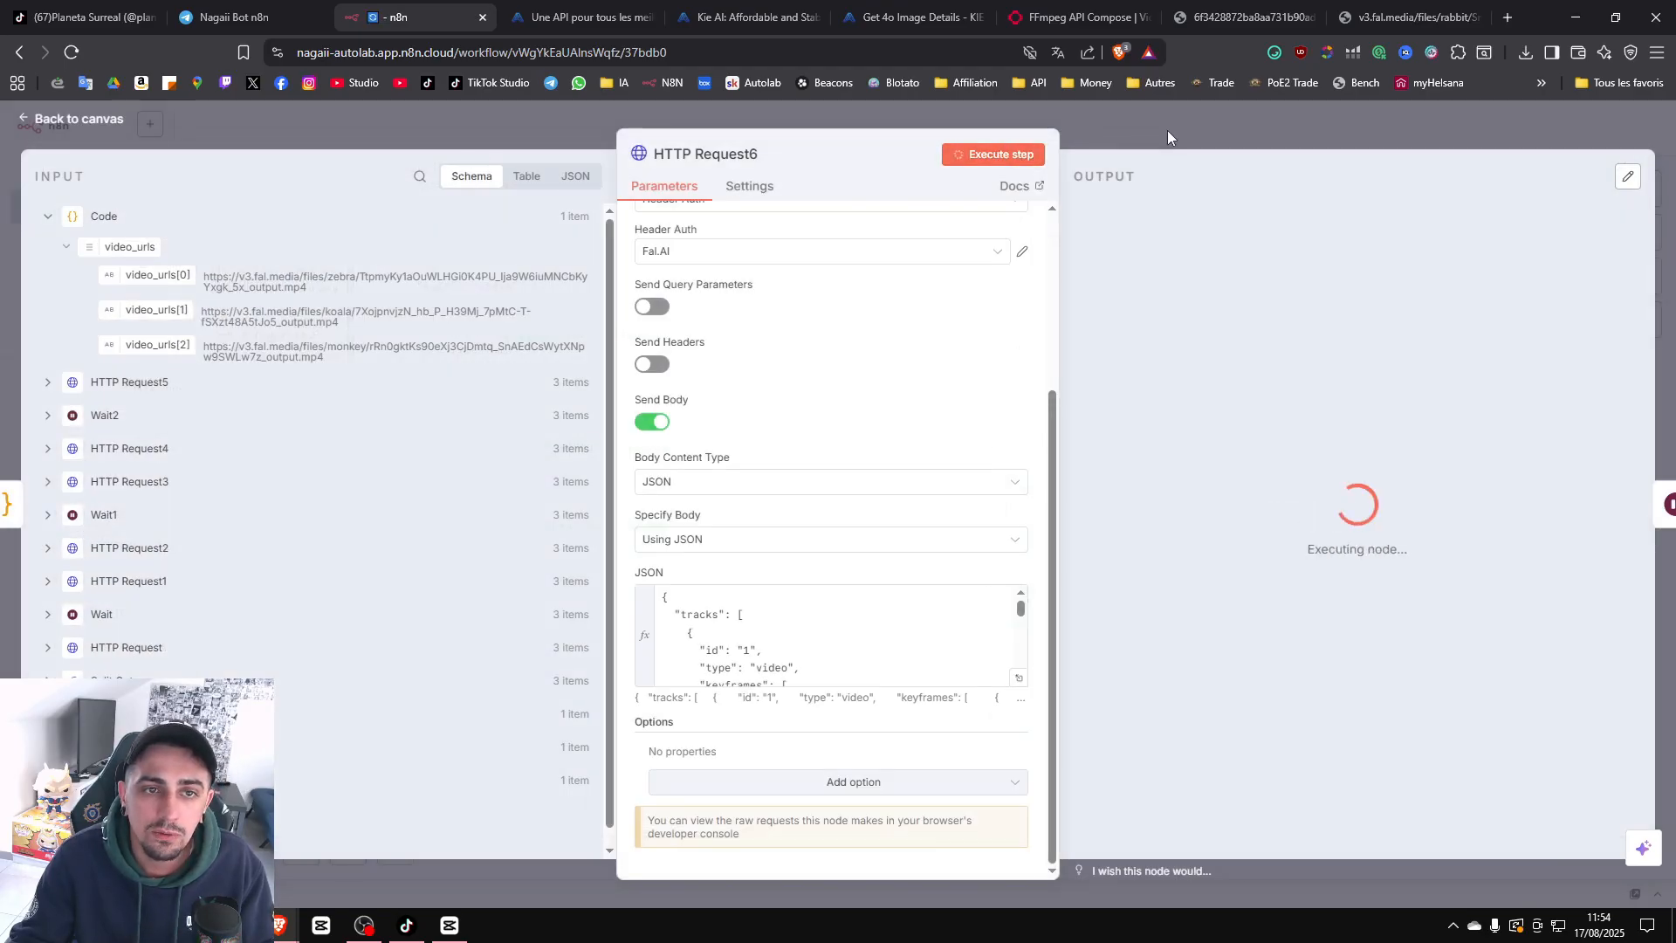
{"action": "left_click", "coordinate": [1349, 128]}
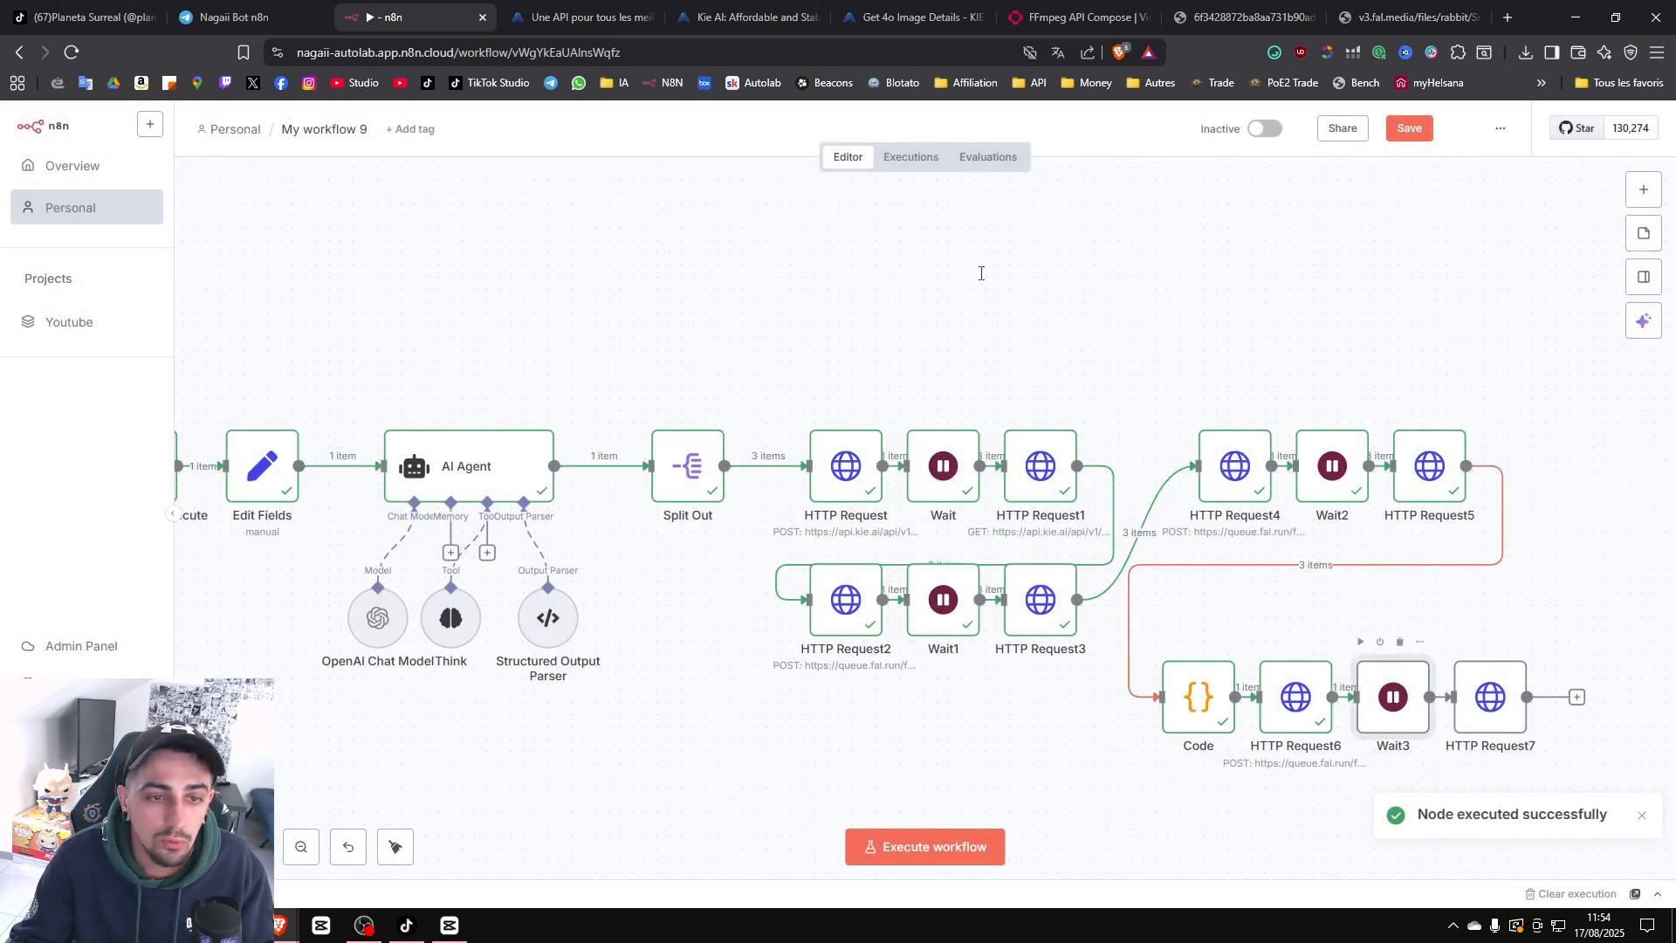
Set Wait3's wait amount to 150 seconds, execute the step and return to the canvas.
{"action": "double_click", "coordinate": [1396, 695]}
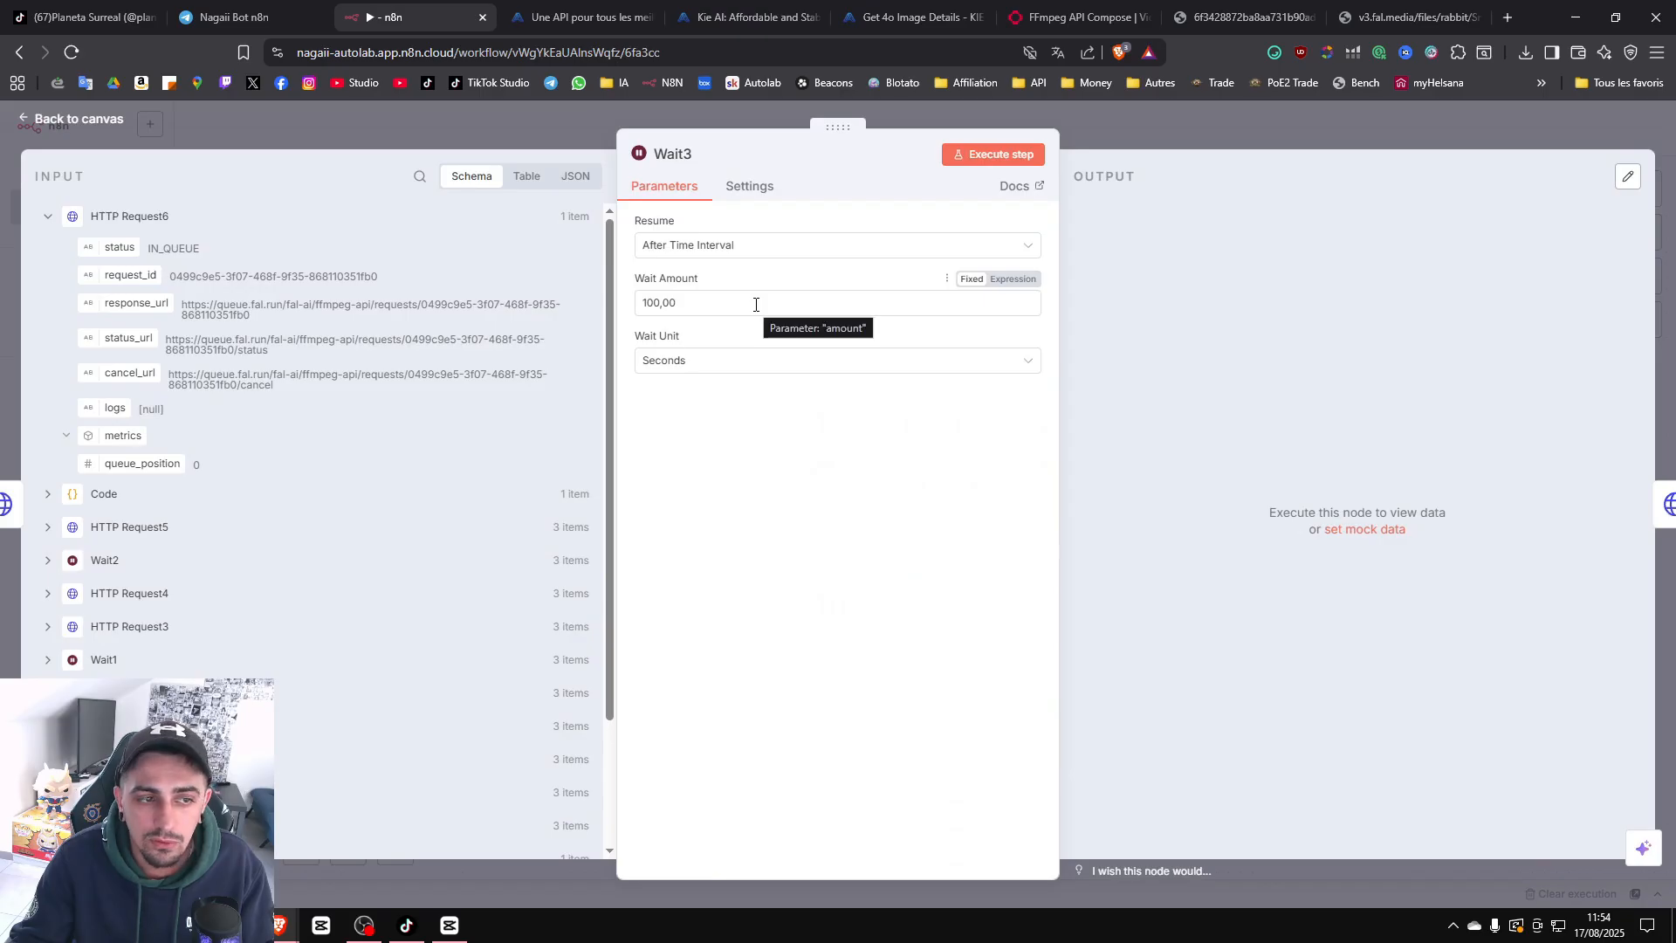
{"action": "left_click", "coordinate": [757, 304]}
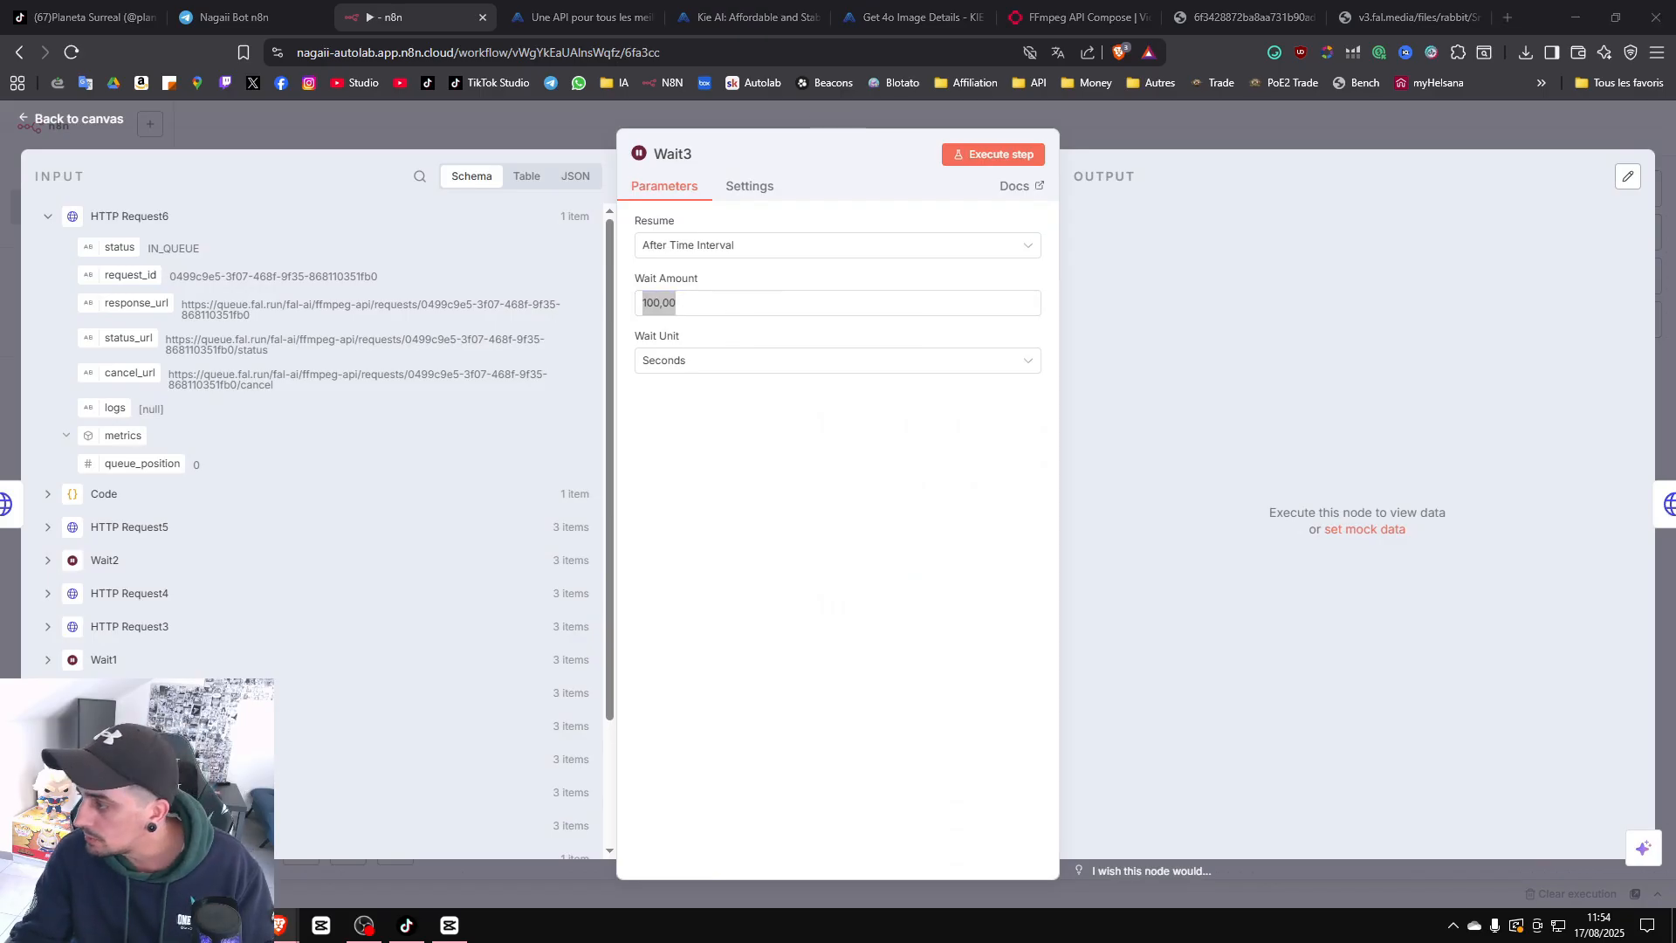
{"action": "left_click", "coordinate": [713, 304]}
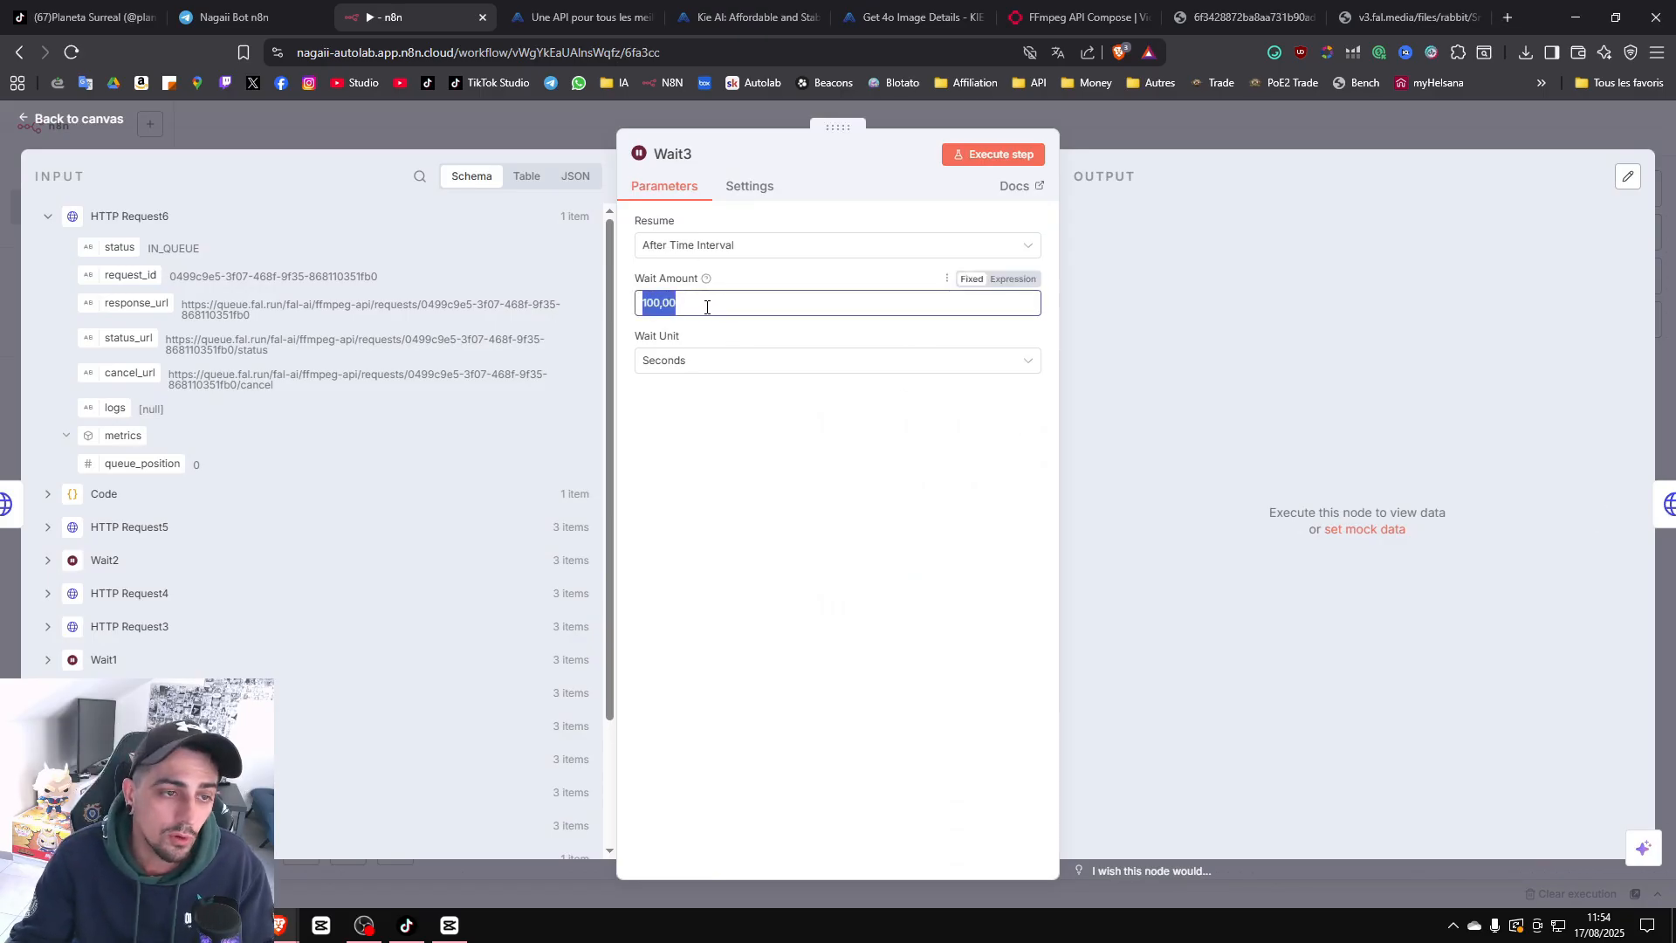
{"action": "key", "text": "ctrl+a"}
{"action": "type", "text": "150"}
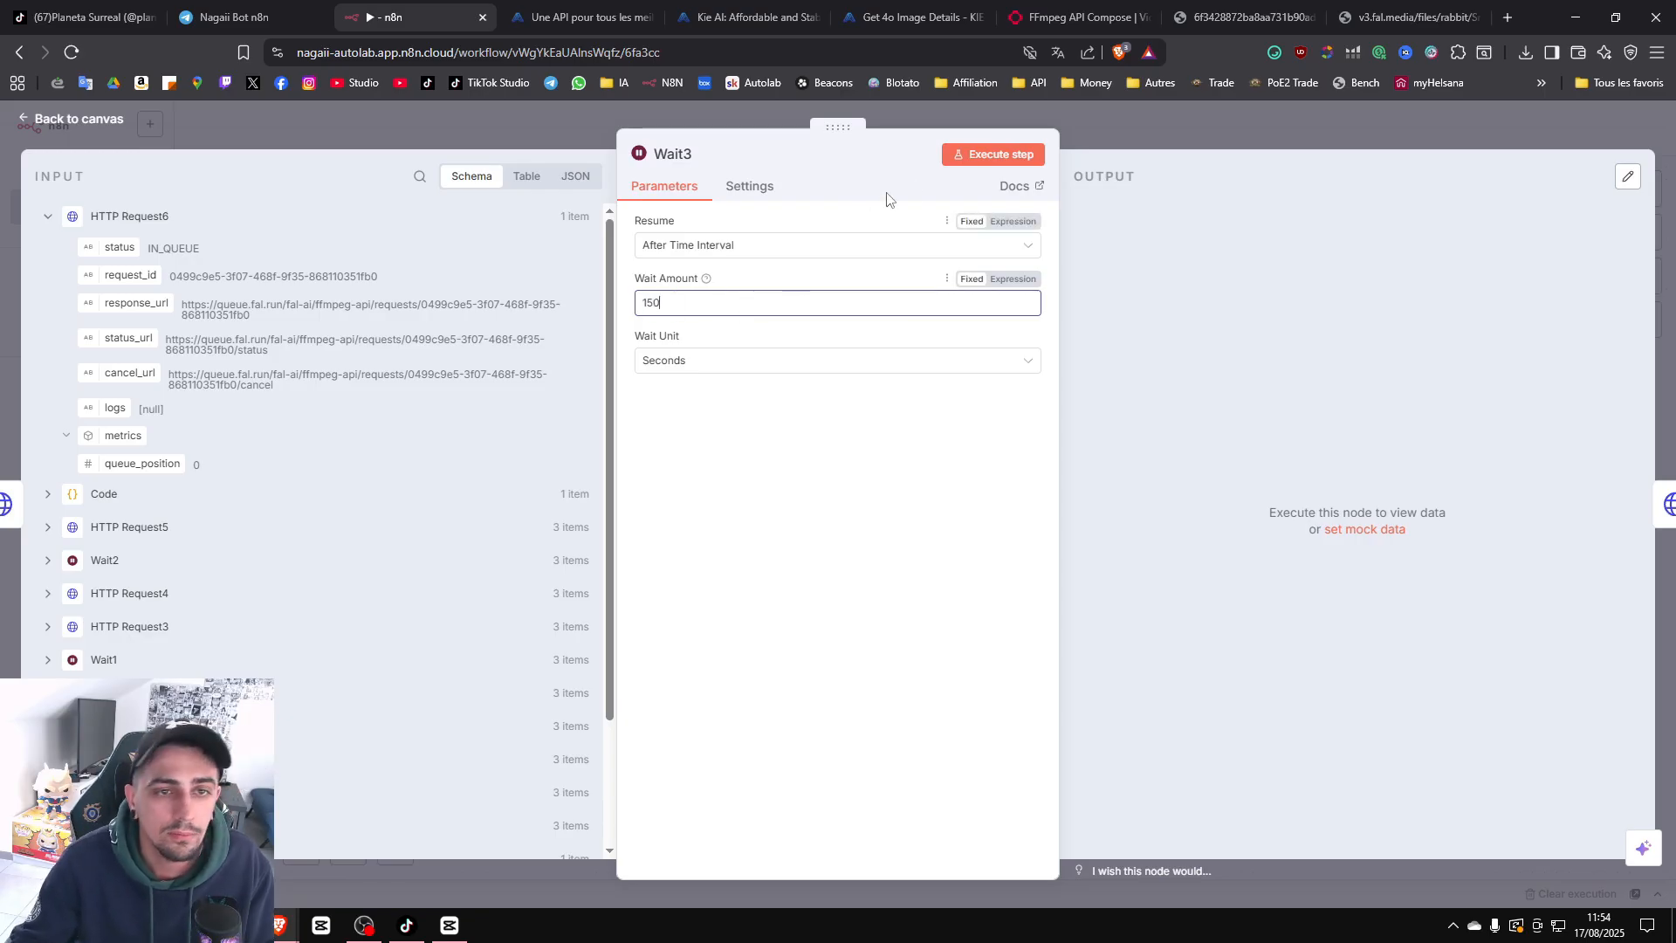
{"action": "left_click", "coordinate": [968, 165]}
{"action": "left_click", "coordinate": [1170, 130]}
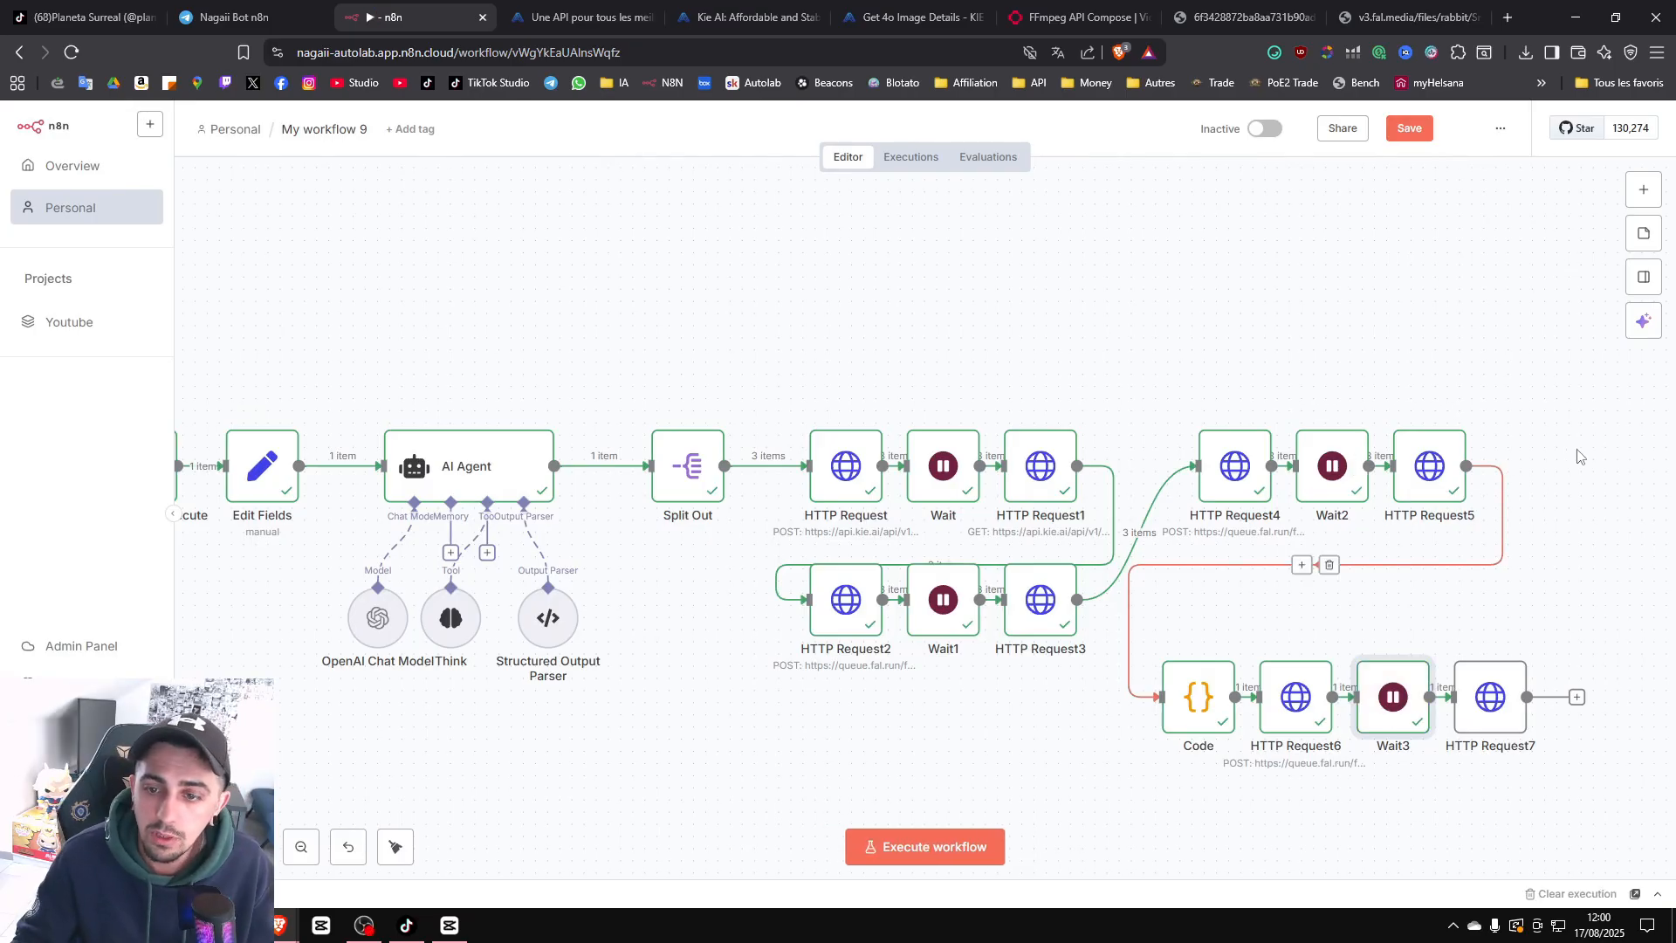
Execute HTTP Request7 and copy the video_url link from its output.
{"action": "double_click", "coordinate": [1487, 704]}
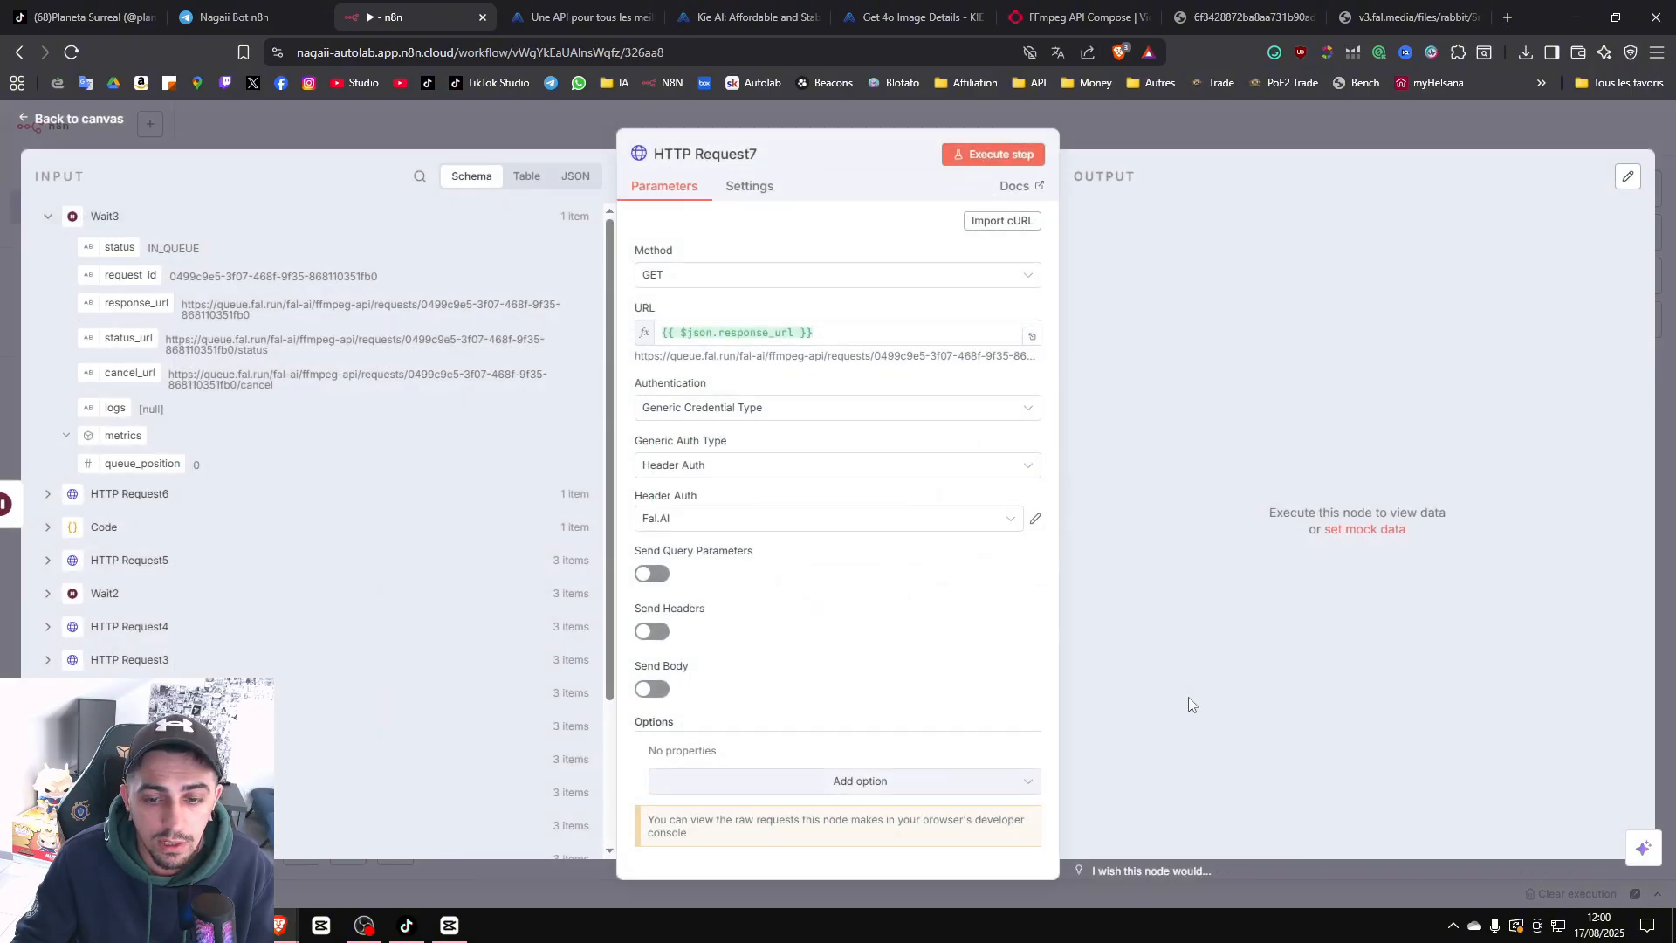
{"action": "left_click", "coordinate": [1002, 158]}
{"action": "left_click_drag", "start_coordinate": [1567, 244], "coordinate": [1184, 244]}
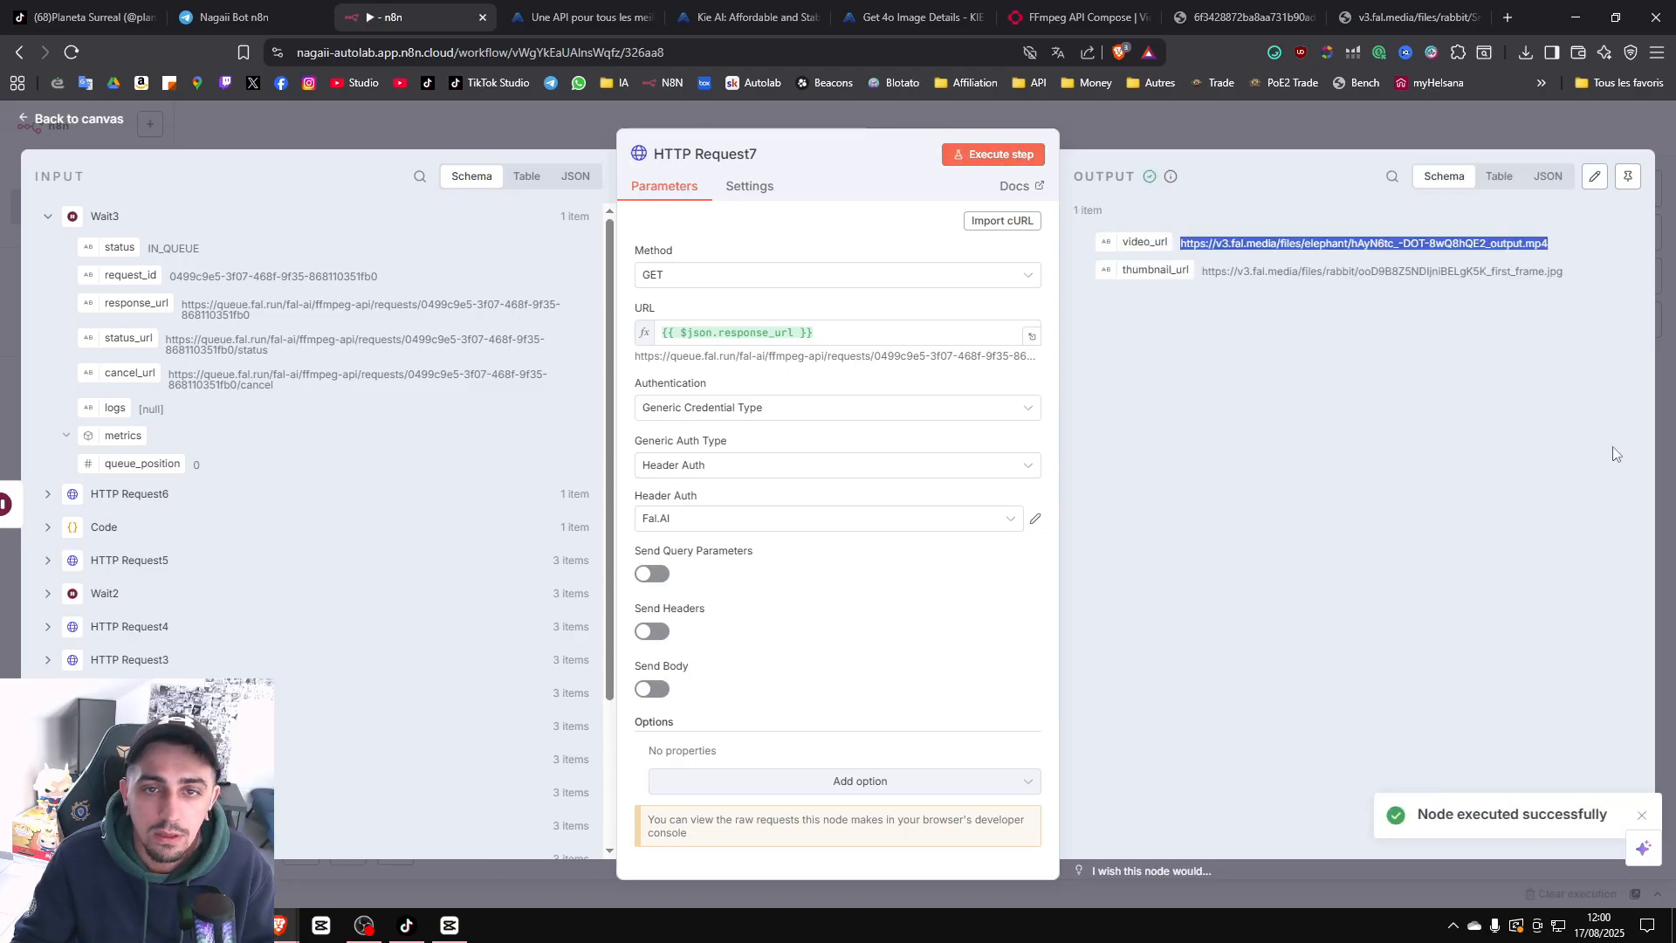
{"action": "key", "text": "ctrl+c"}
Load the copied link in the browser tab showing the grape creature to download the merged video, and play the file in VLC.
{"action": "left_click", "coordinate": [1240, 17]}
{"action": "left_click", "coordinate": [735, 54]}
{"action": "key", "text": "ctrl+v"}
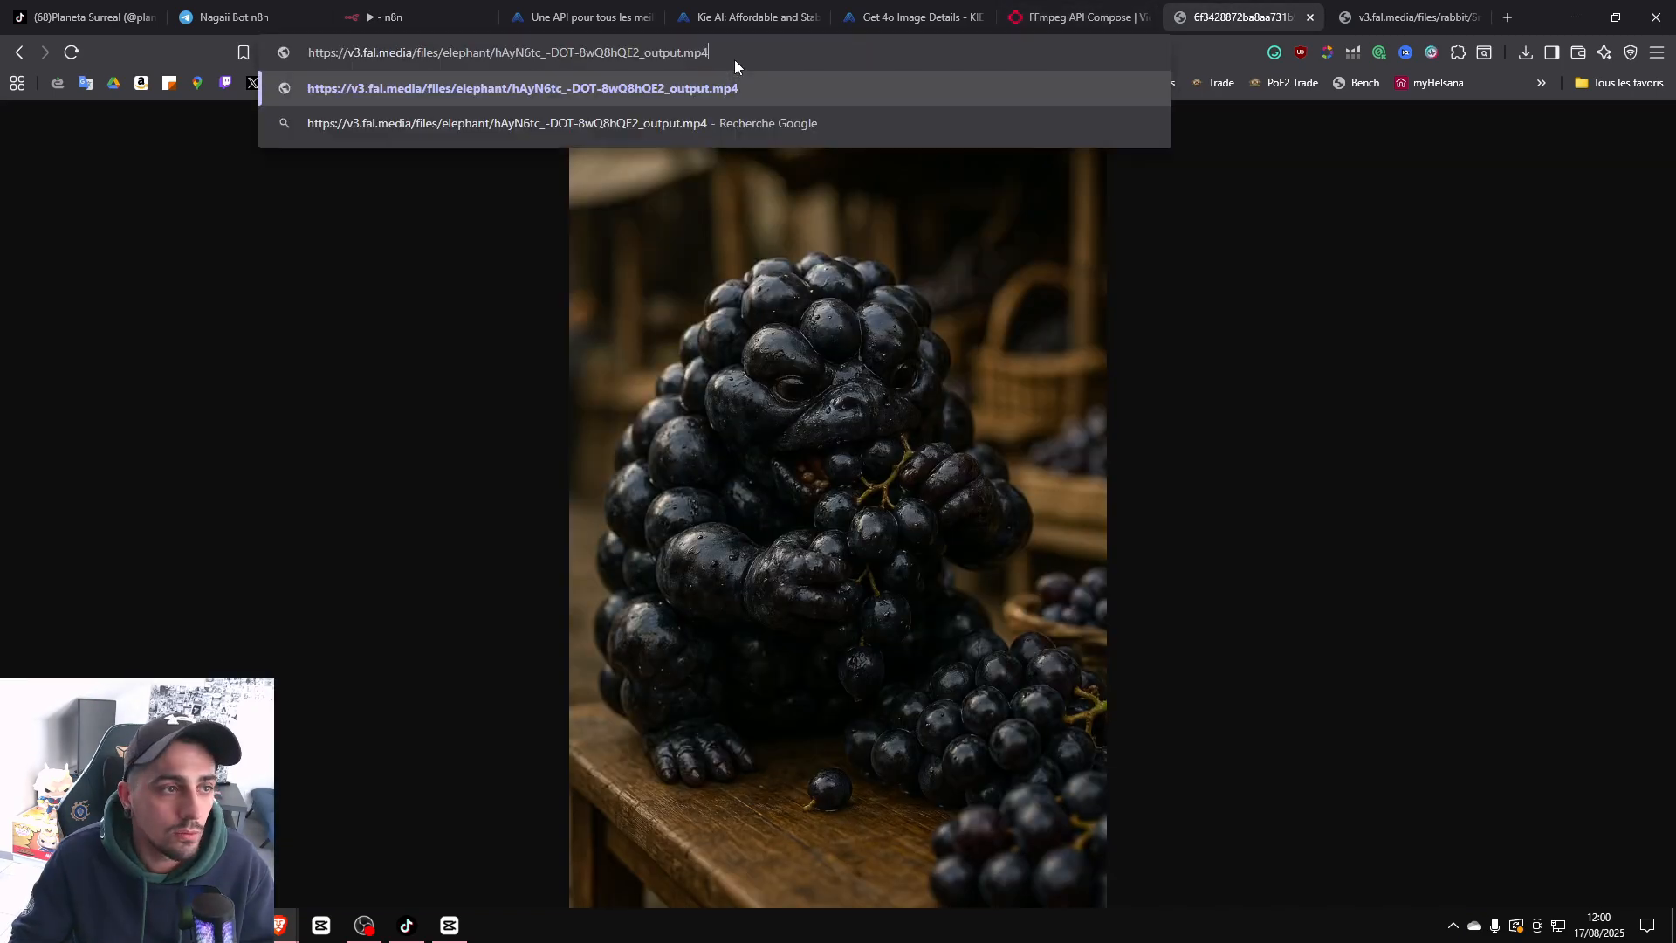
{"action": "key", "text": "Return"}
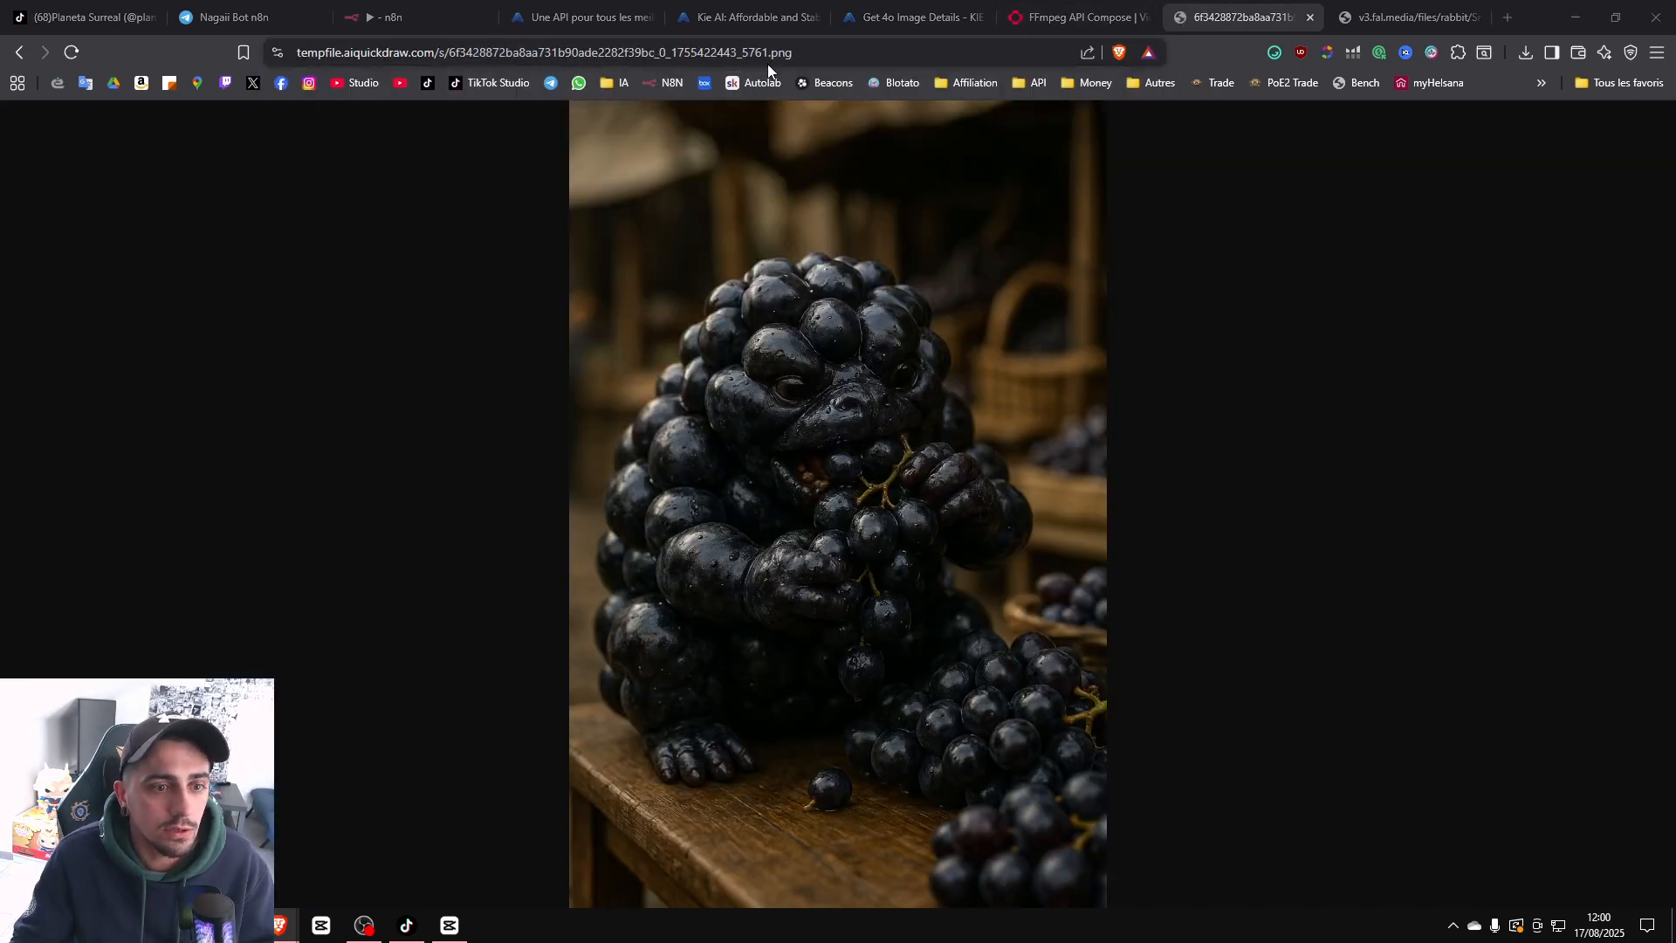
{"action": "key", "text": "Return"}
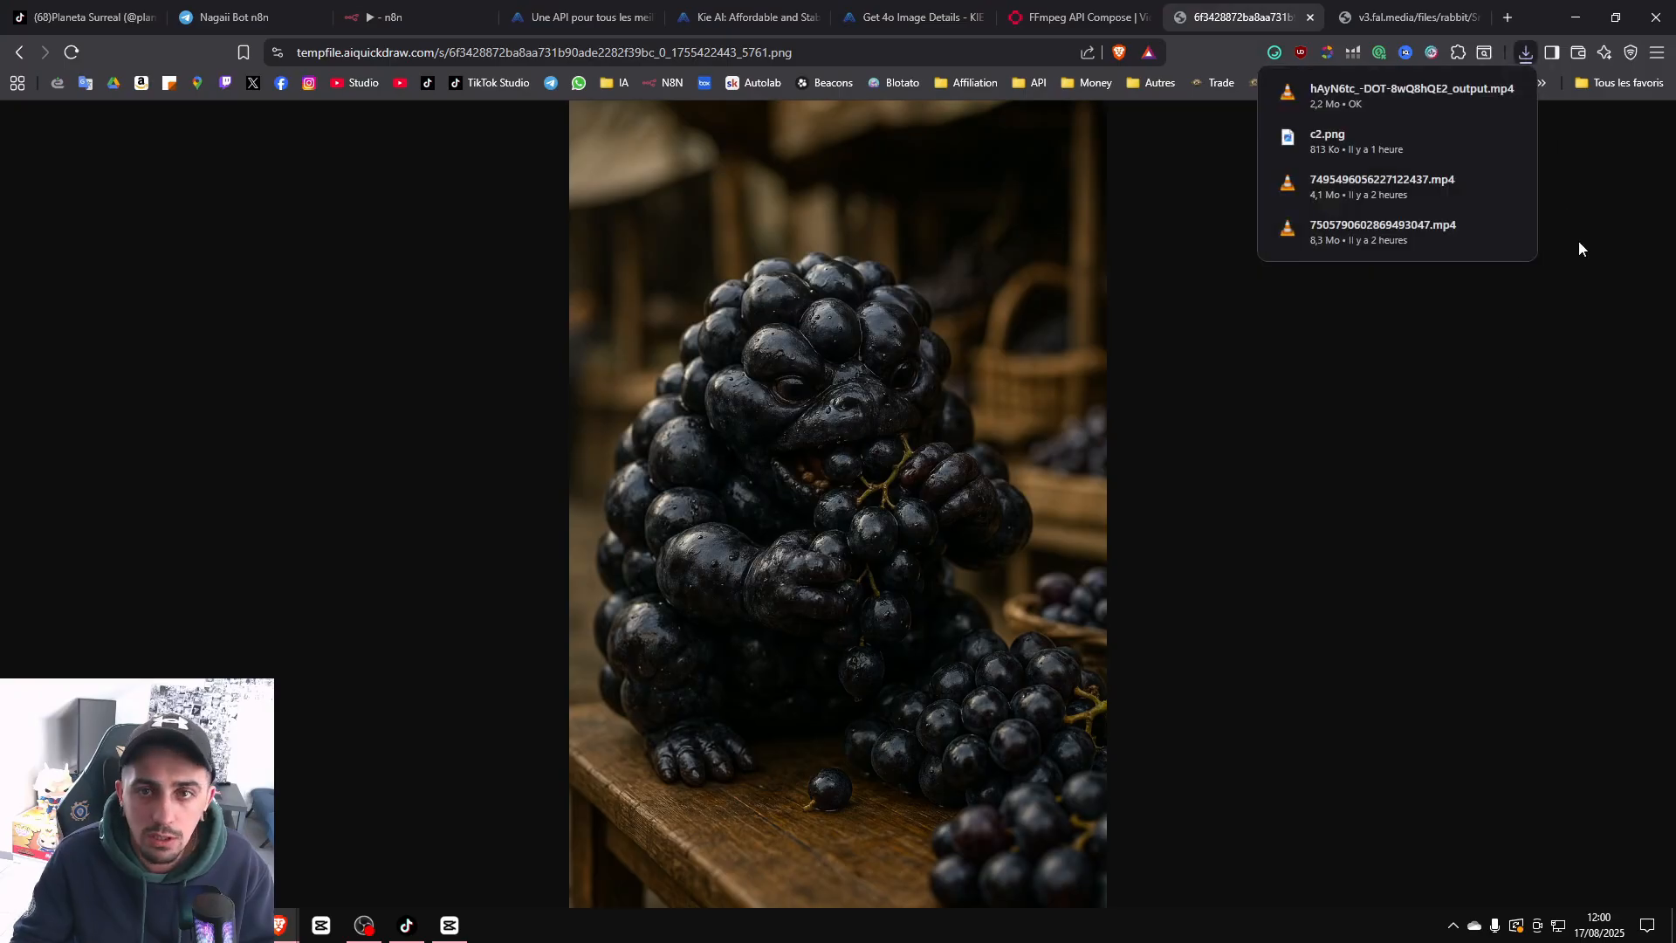
{"action": "left_click", "coordinate": [1342, 93]}
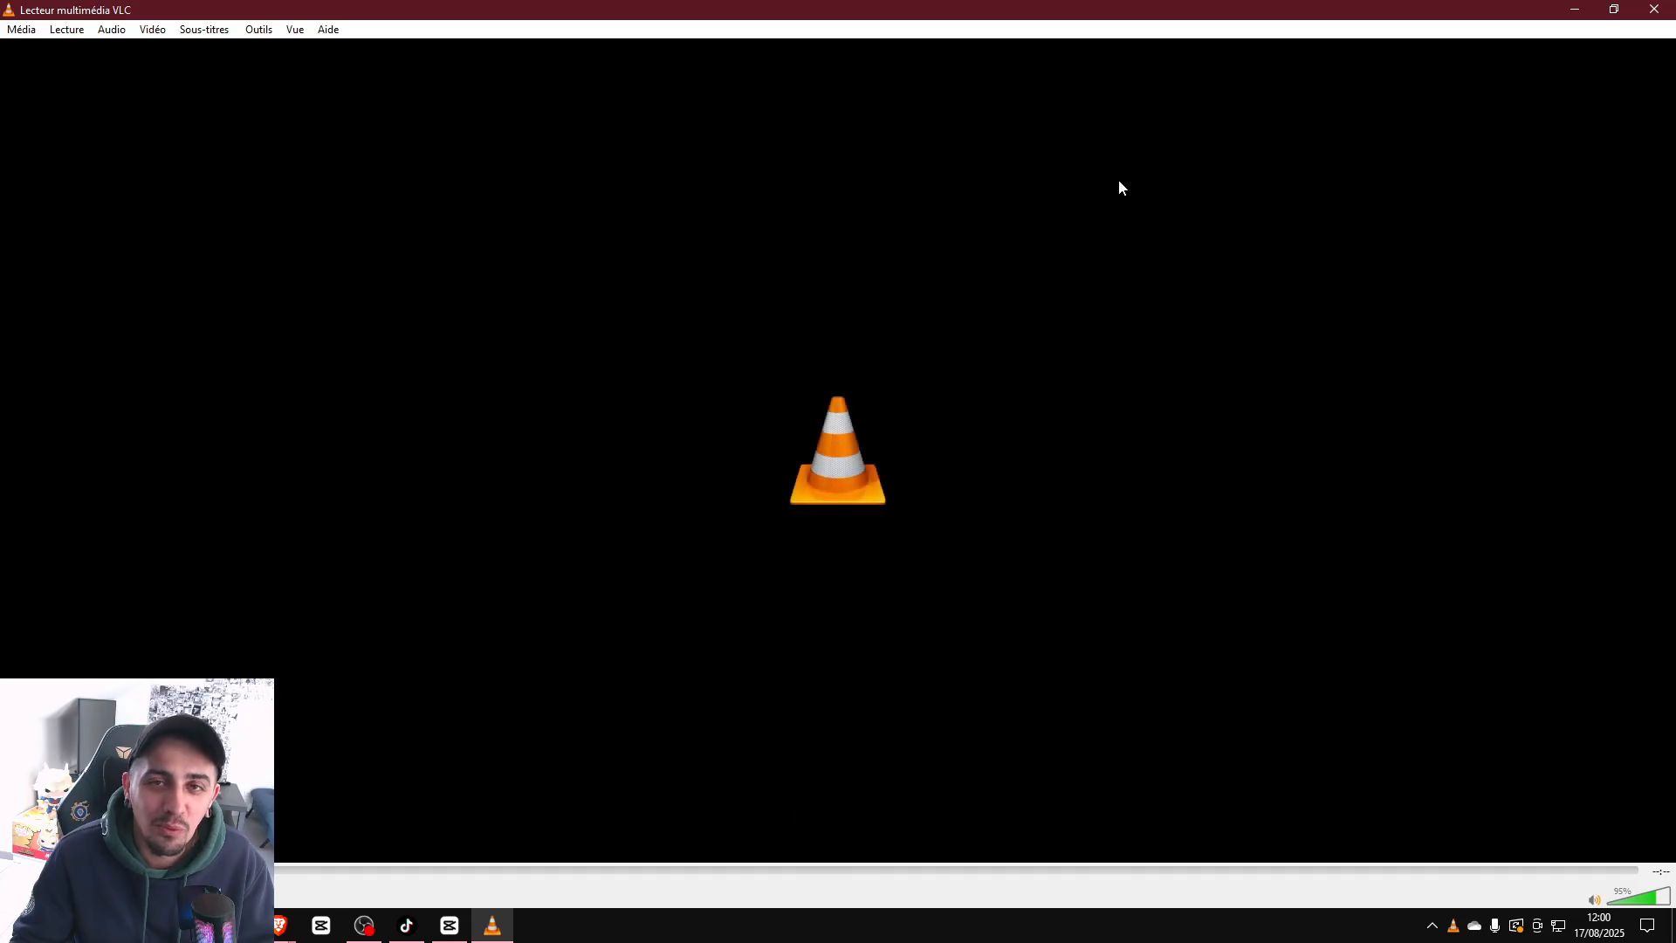
{"action": "left_click", "coordinate": [1654, 9]}
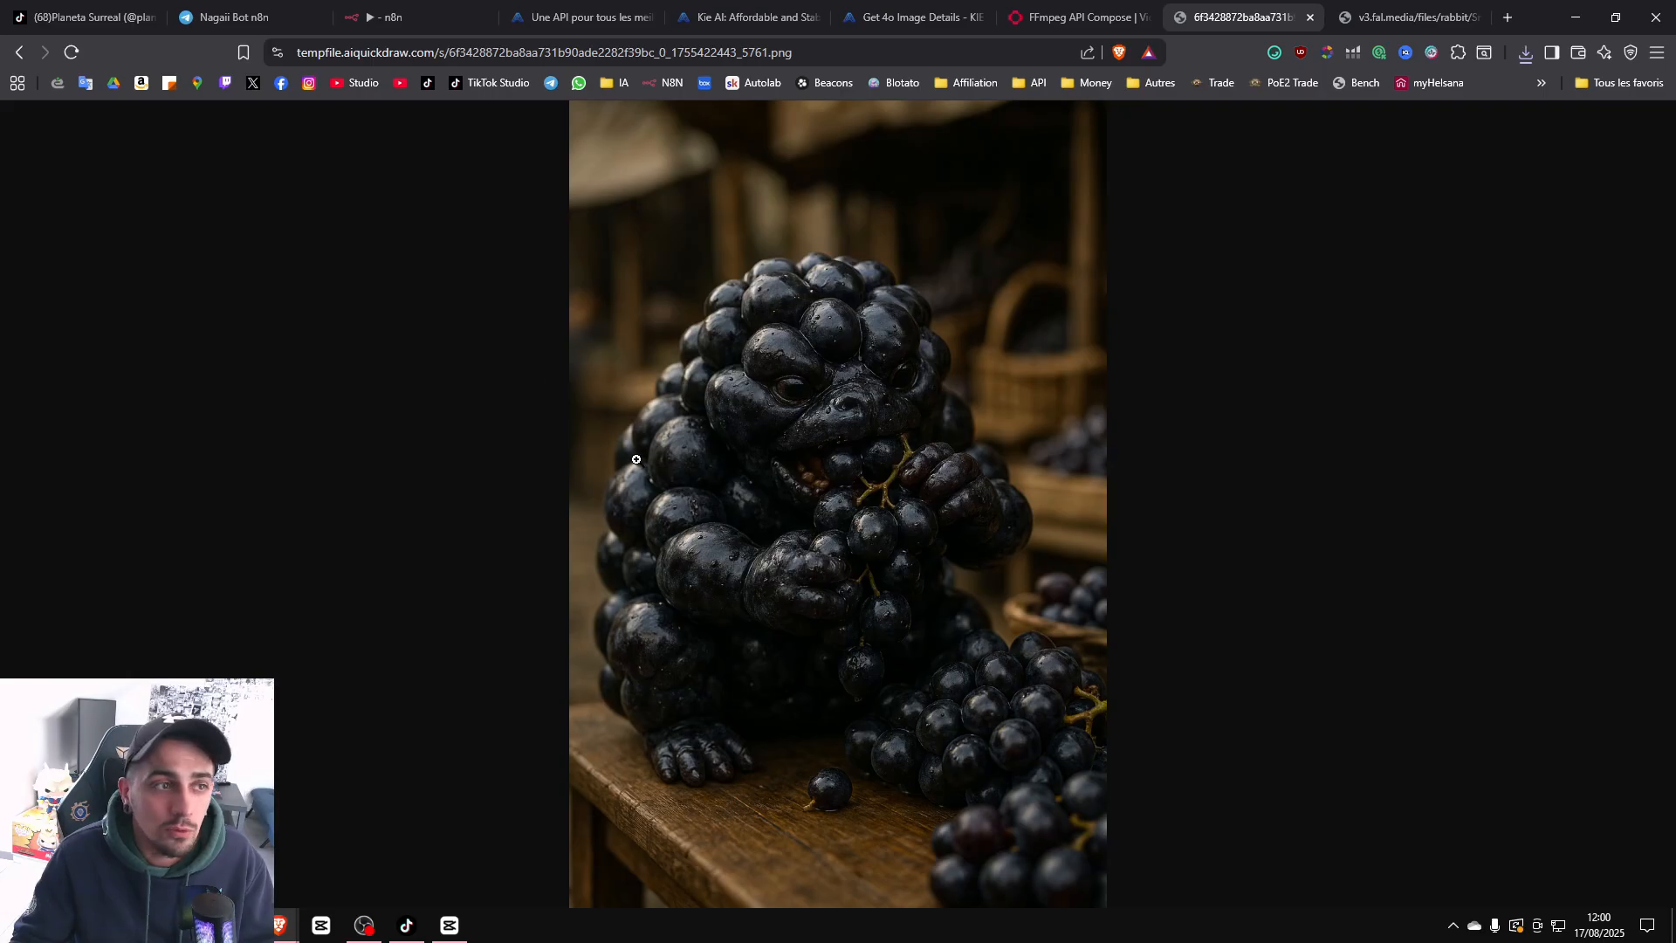
Play the first popular video on the planeta.surreal TikTok profile for comparison and close it.
{"action": "left_click", "coordinate": [83, 17]}
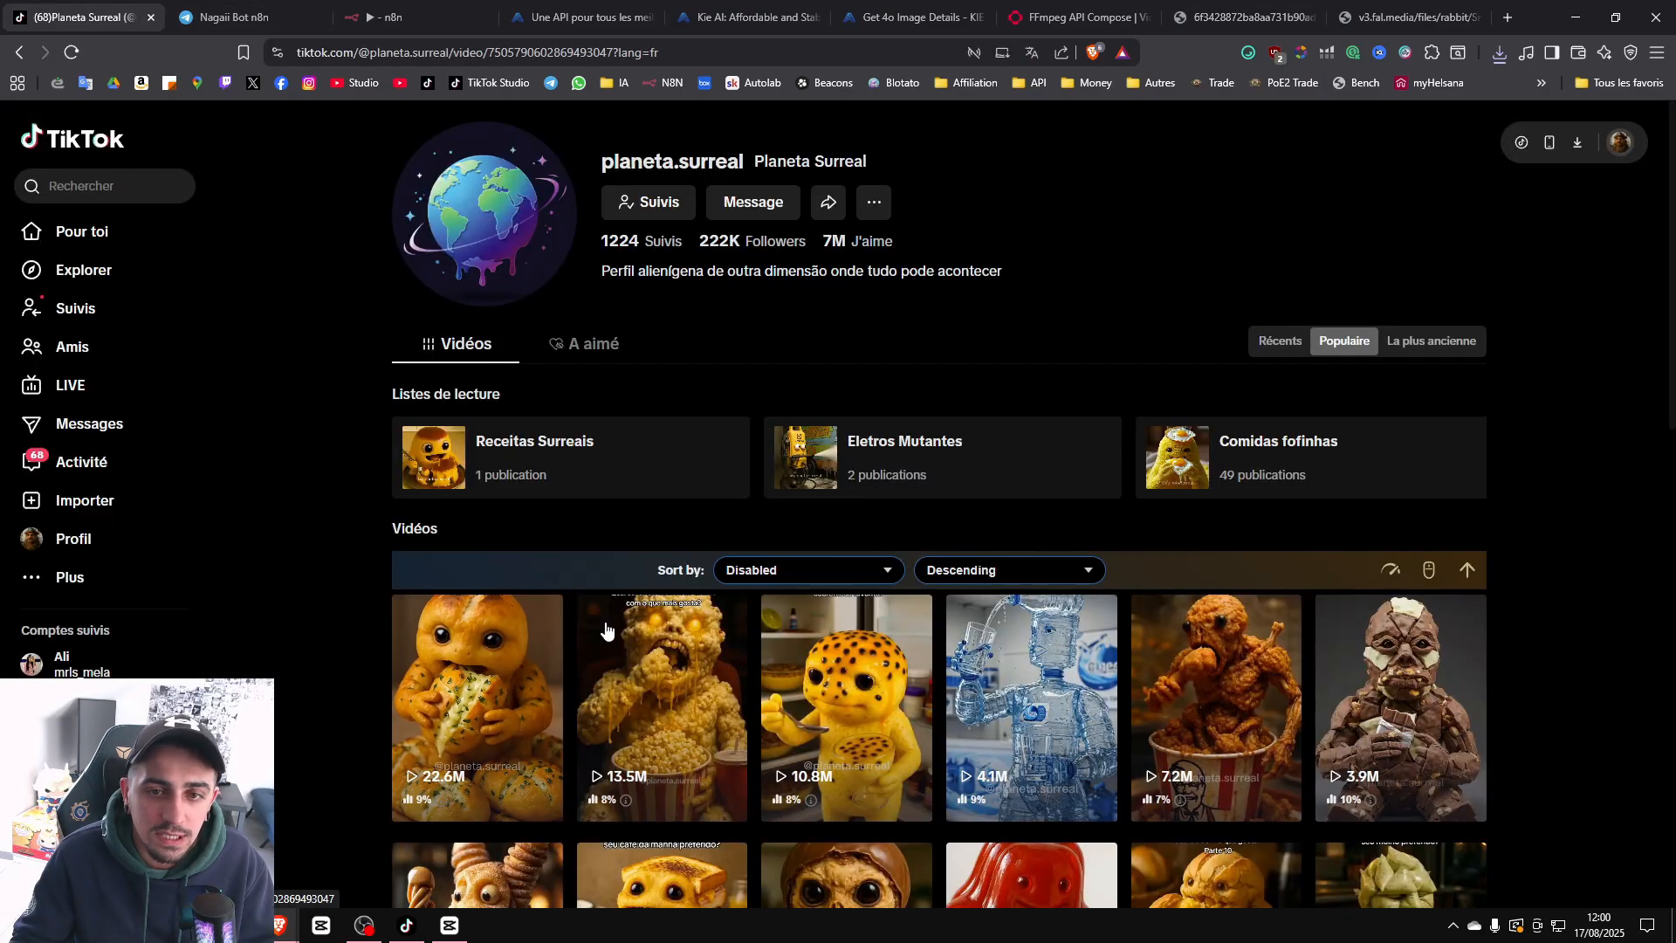
{"action": "left_click", "coordinate": [521, 687]}
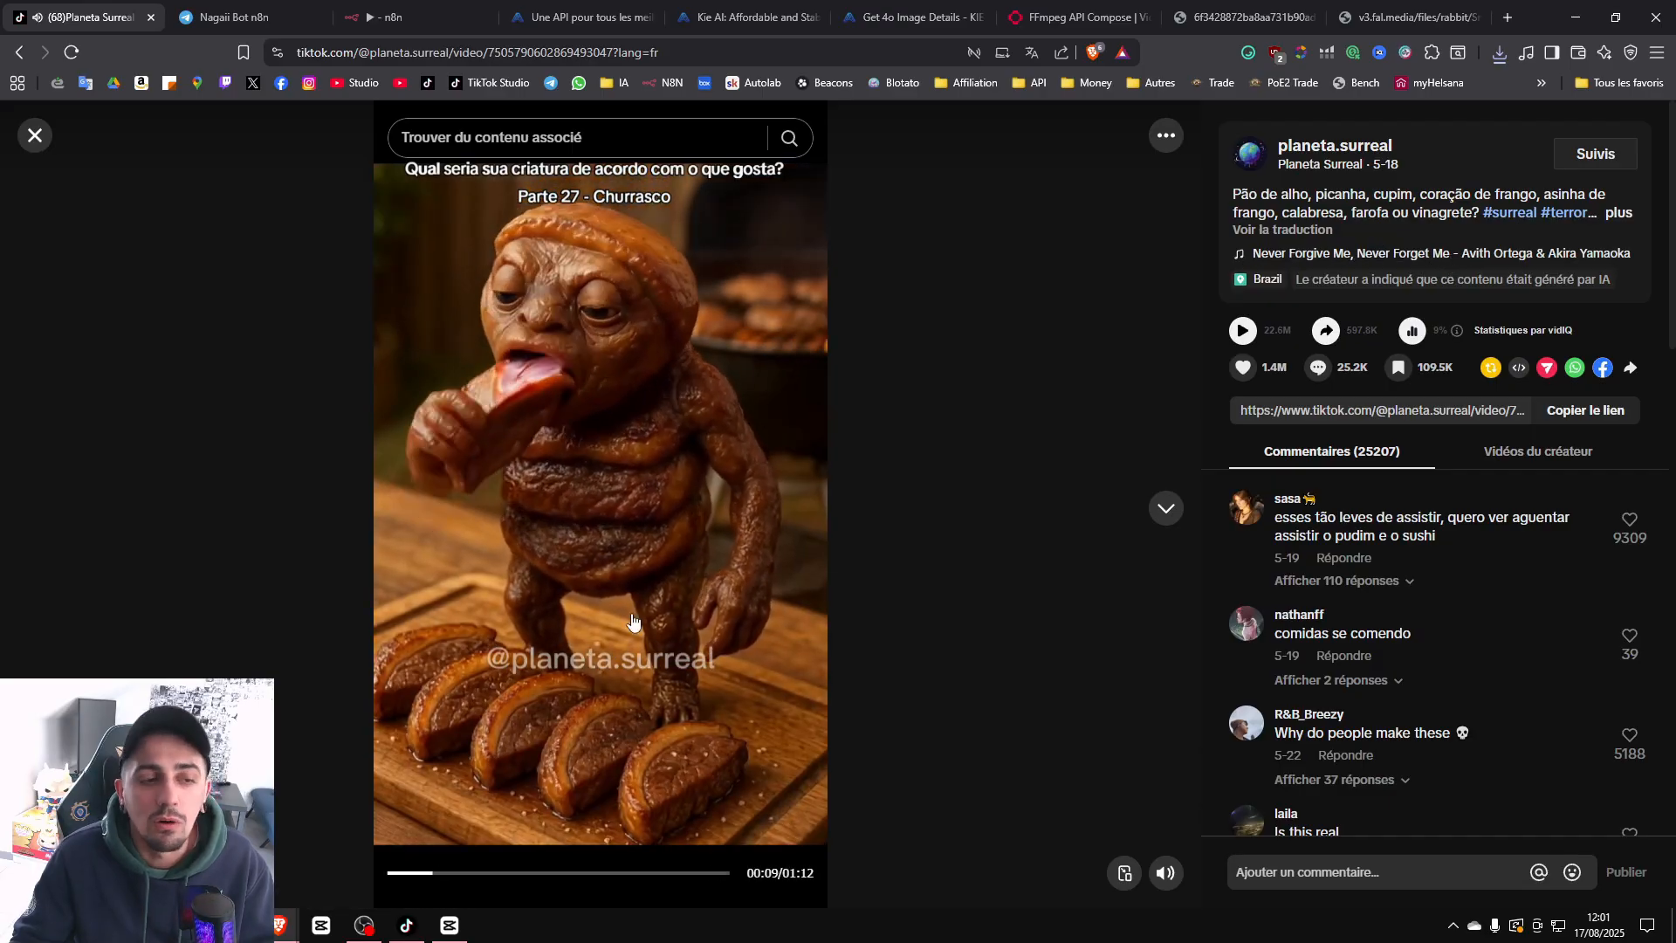
{"action": "left_click", "coordinate": [35, 135]}
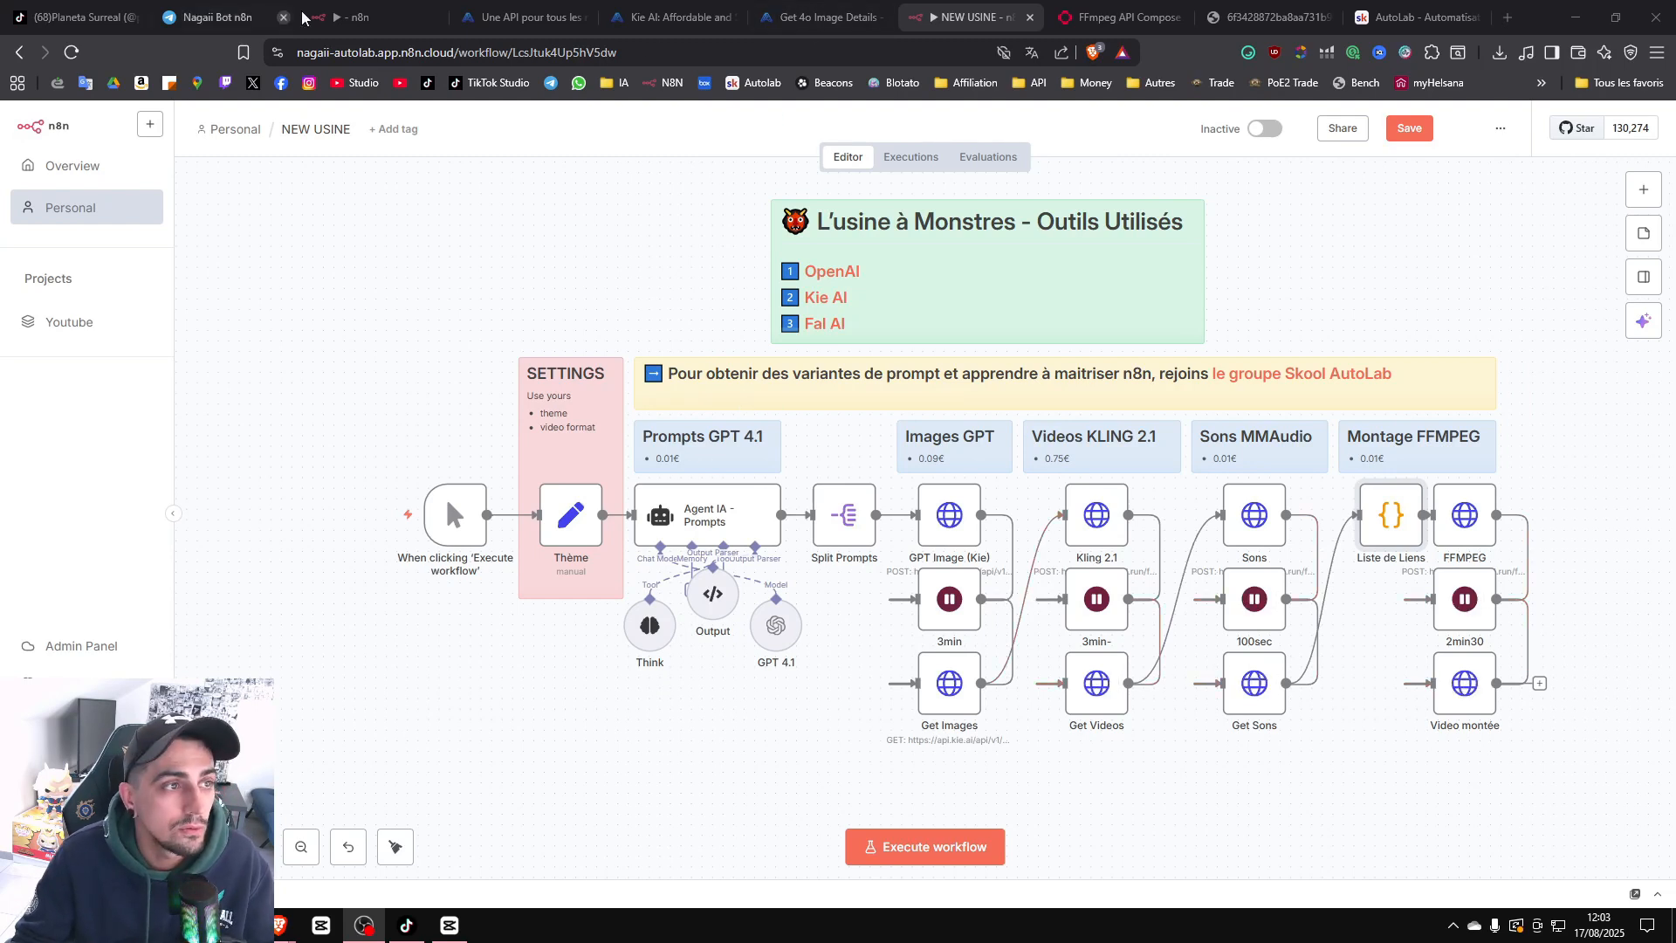
Place the My workflow 9 browser tab beside NEW USINE, view its final nodes and switch to the NEW USINE workflow.
{"action": "left_click_drag", "start_coordinate": [376, 15], "coordinate": [810, 13]}
{"action": "left_click", "coordinate": [1239, 137]}
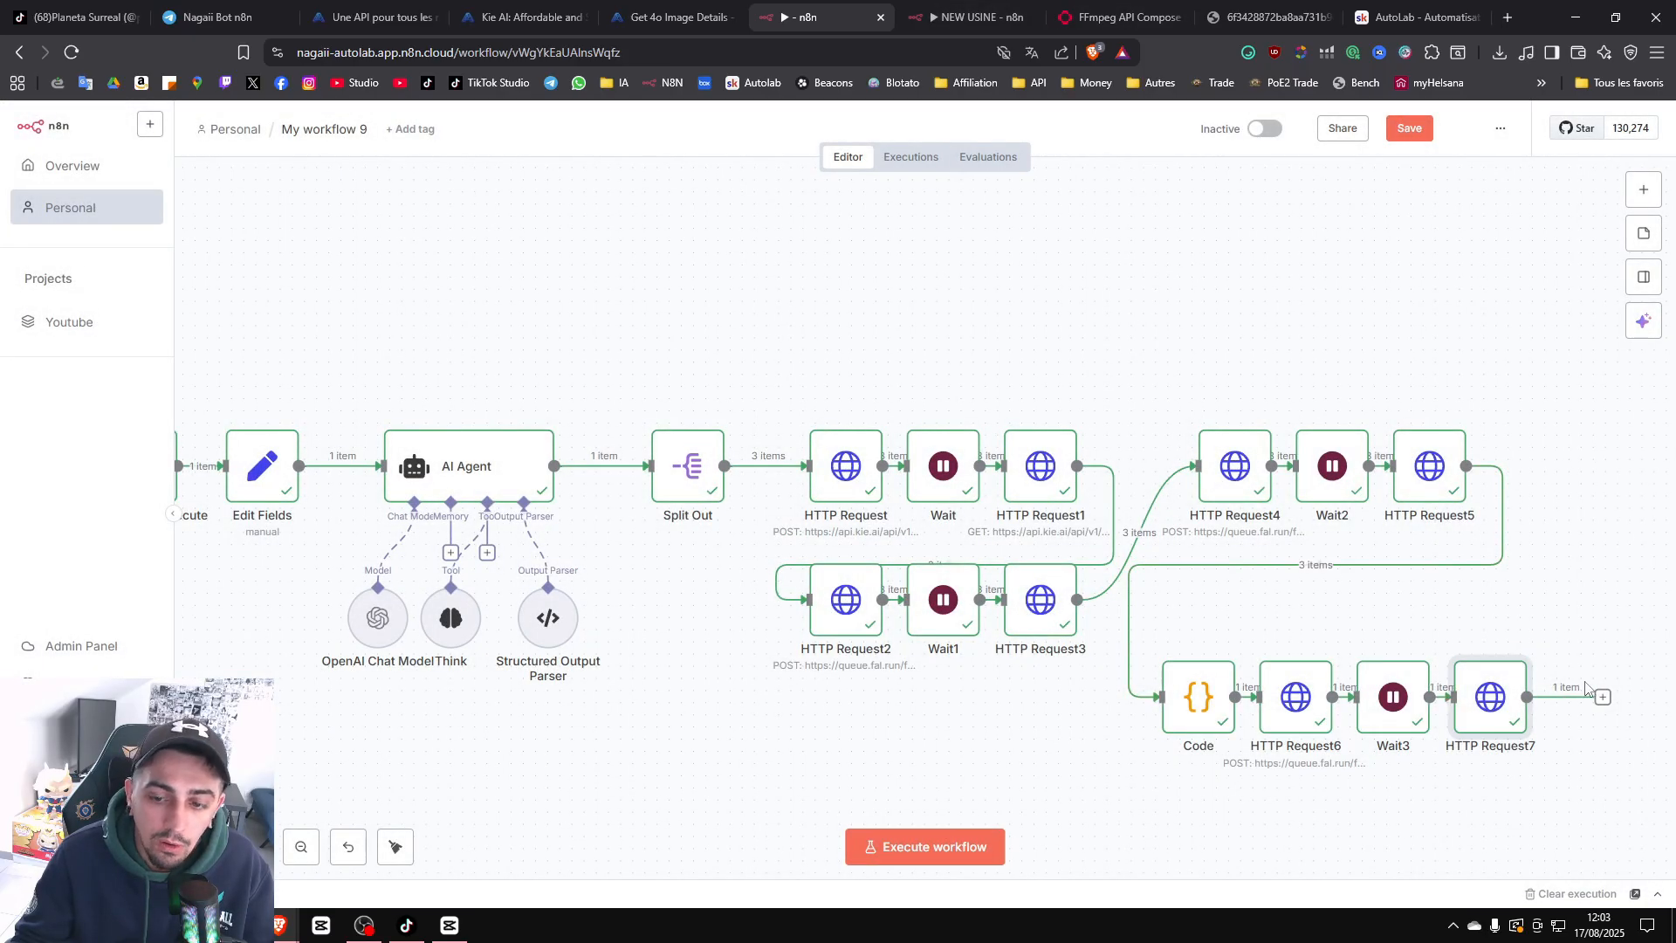
{"action": "scroll", "coordinate": [1588, 688], "scroll_direction": "right", "scroll_amount": 5}
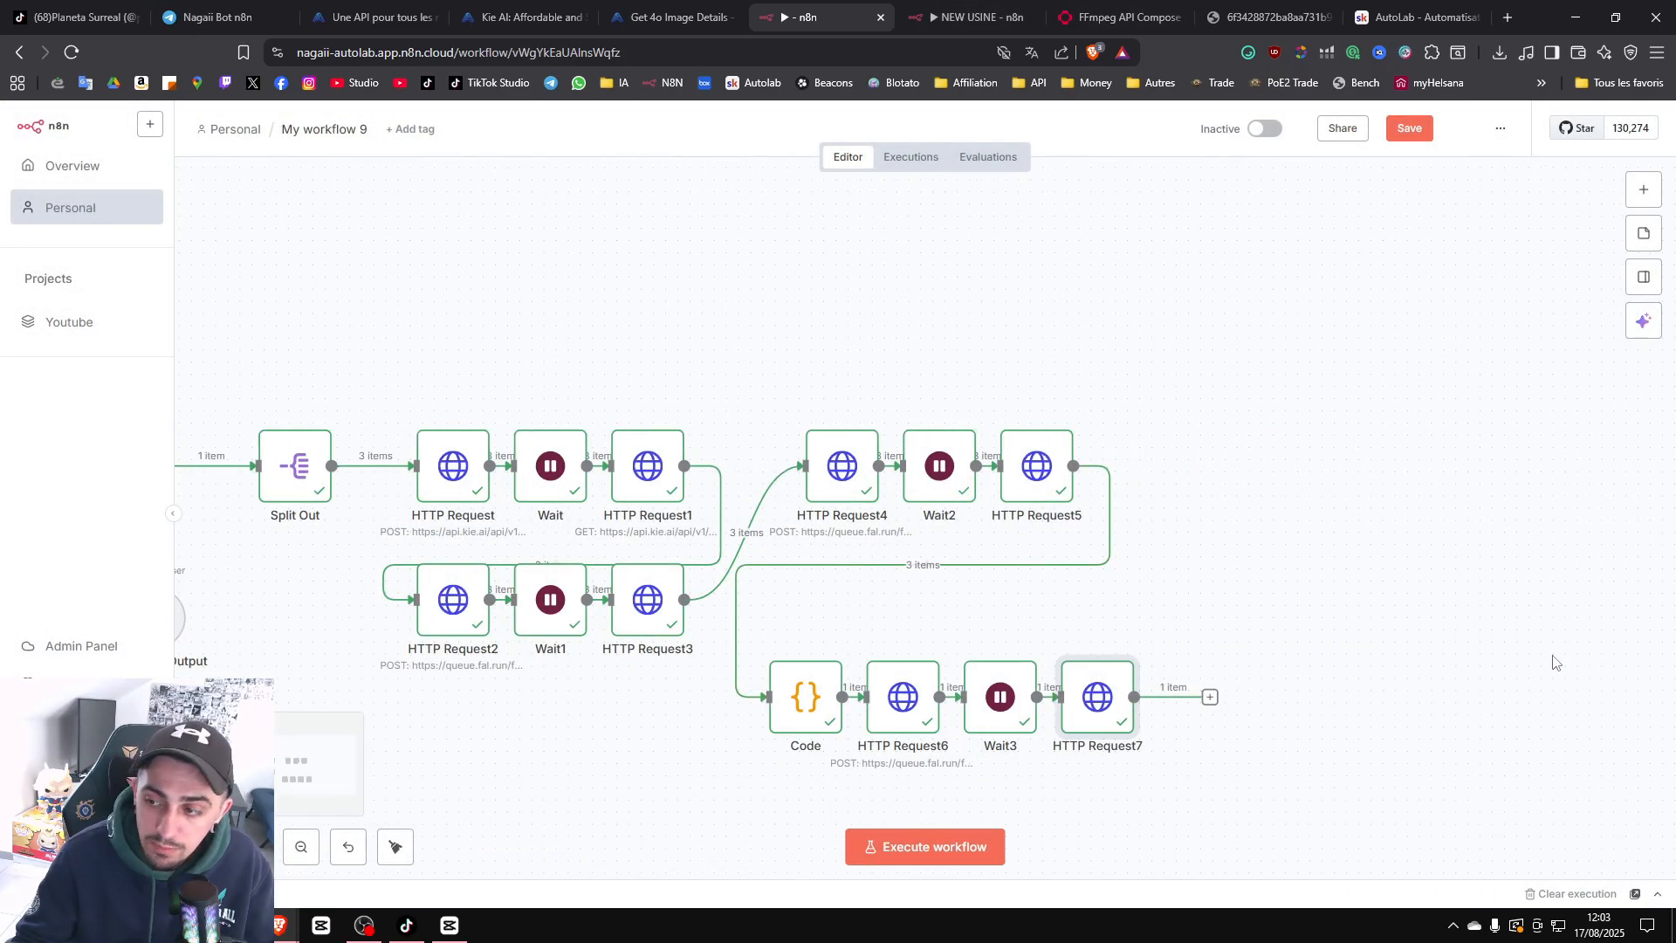
{"action": "left_click", "coordinate": [1211, 698]}
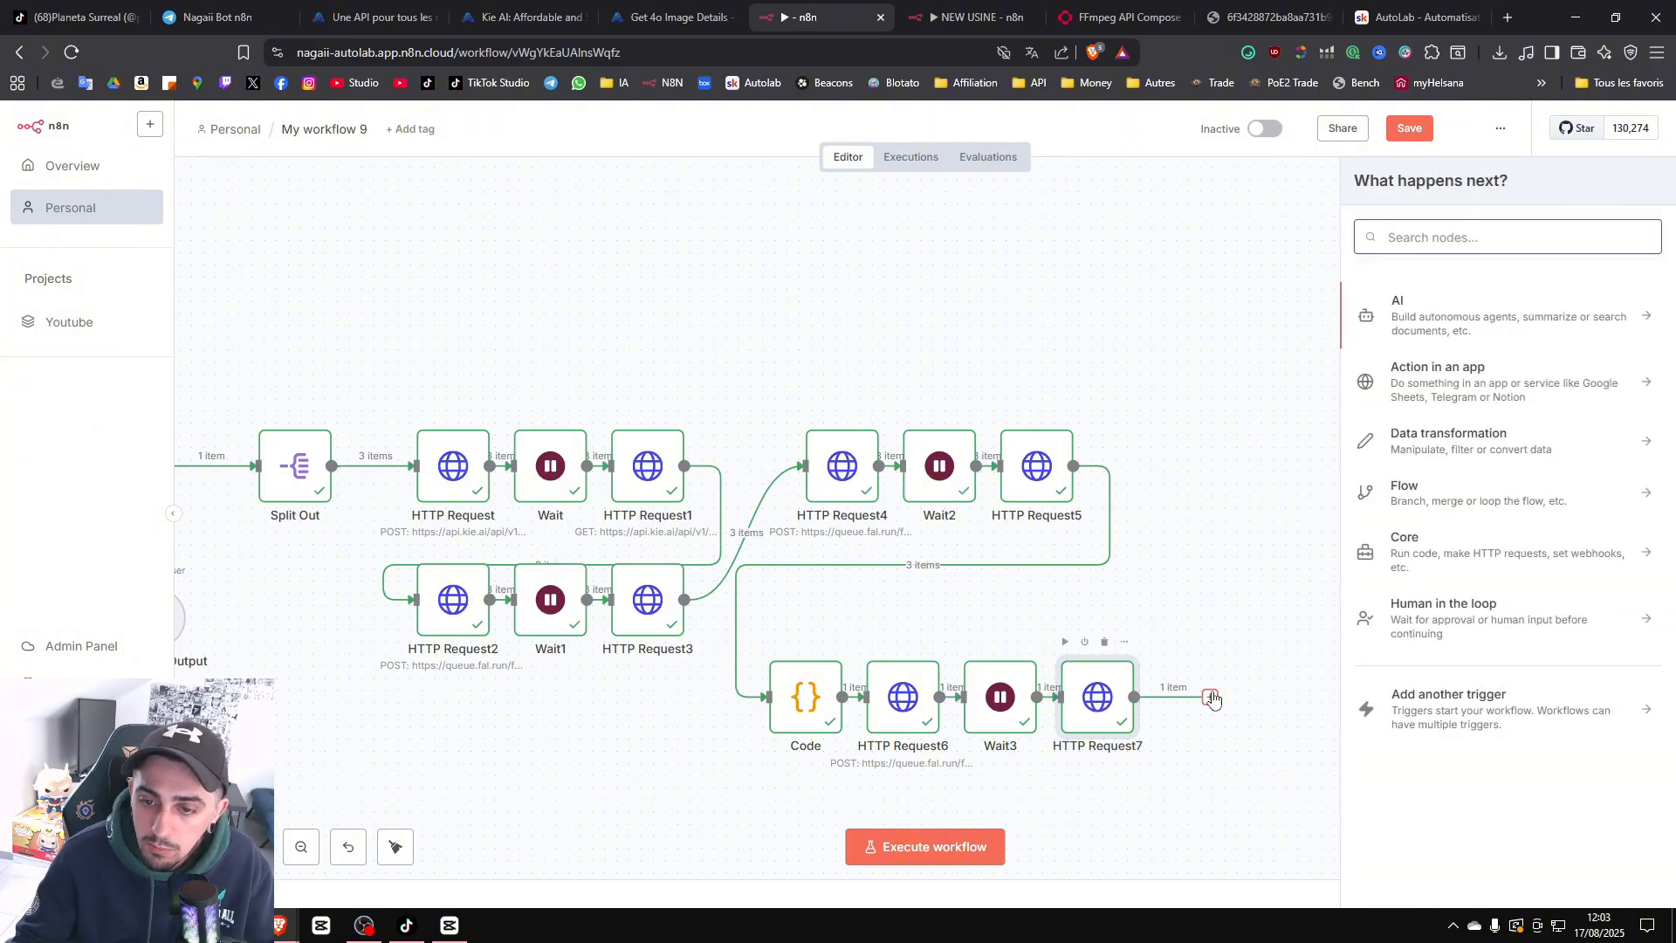
{"action": "left_click", "coordinate": [1174, 607]}
{"action": "left_click", "coordinate": [969, 17]}
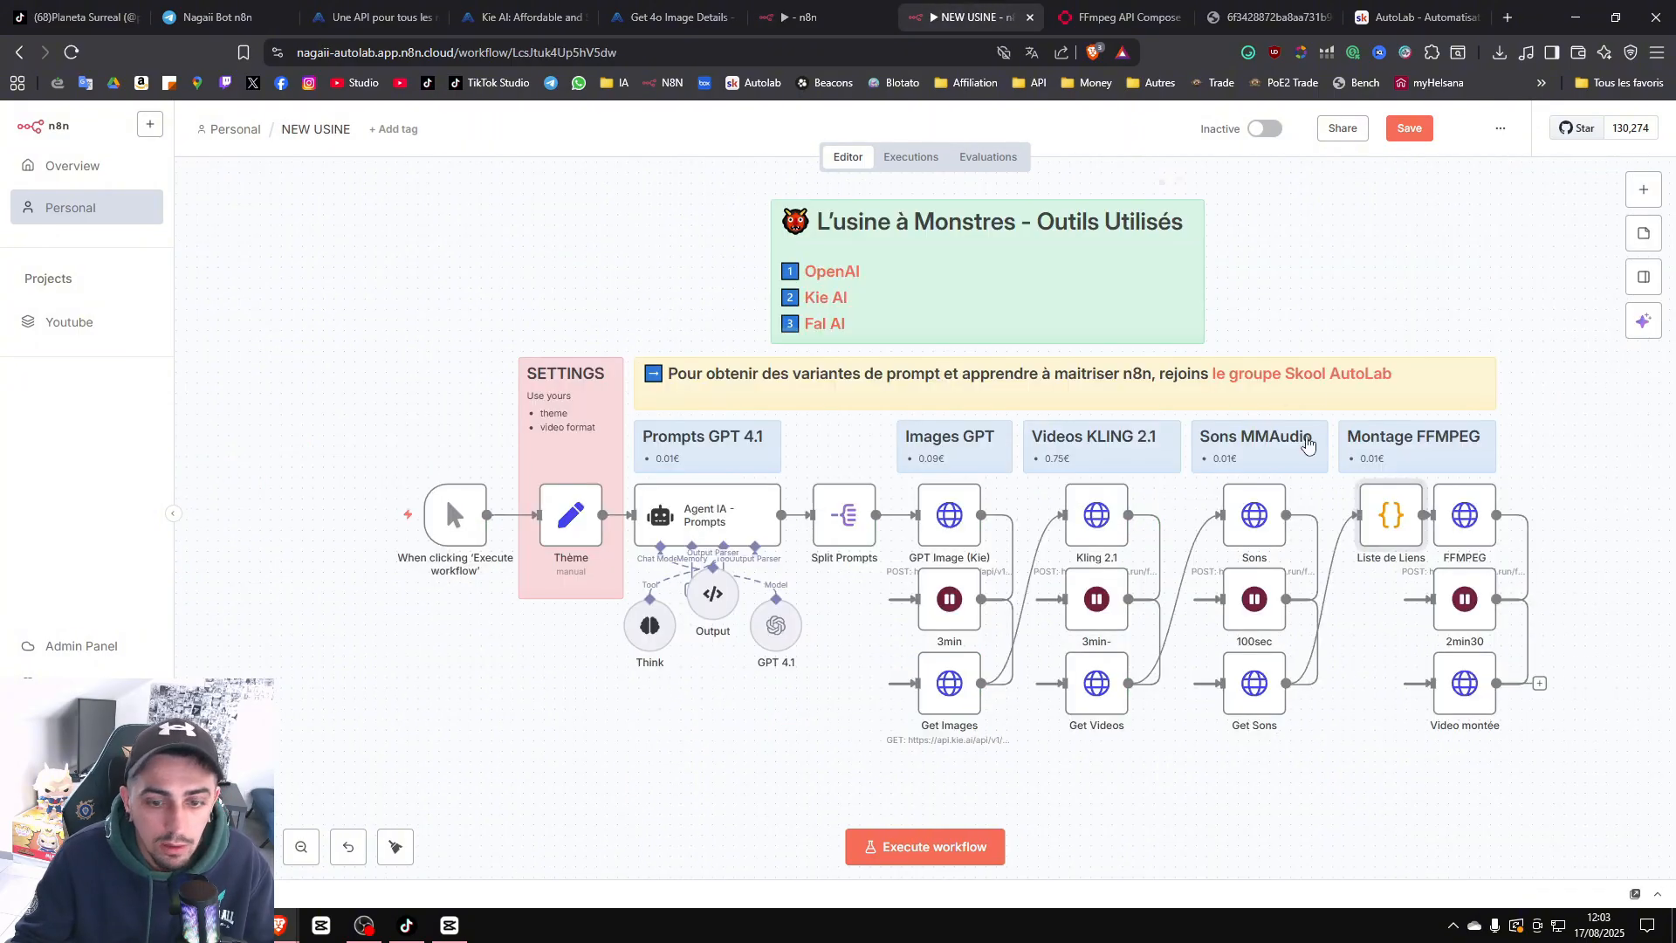
View the music and Telegram nodes at the end of NEW USINE, and trace My workflow 9 back to its trigger.
{"action": "scroll", "coordinate": [1520, 655], "scroll_direction": "right", "scroll_amount": 9}
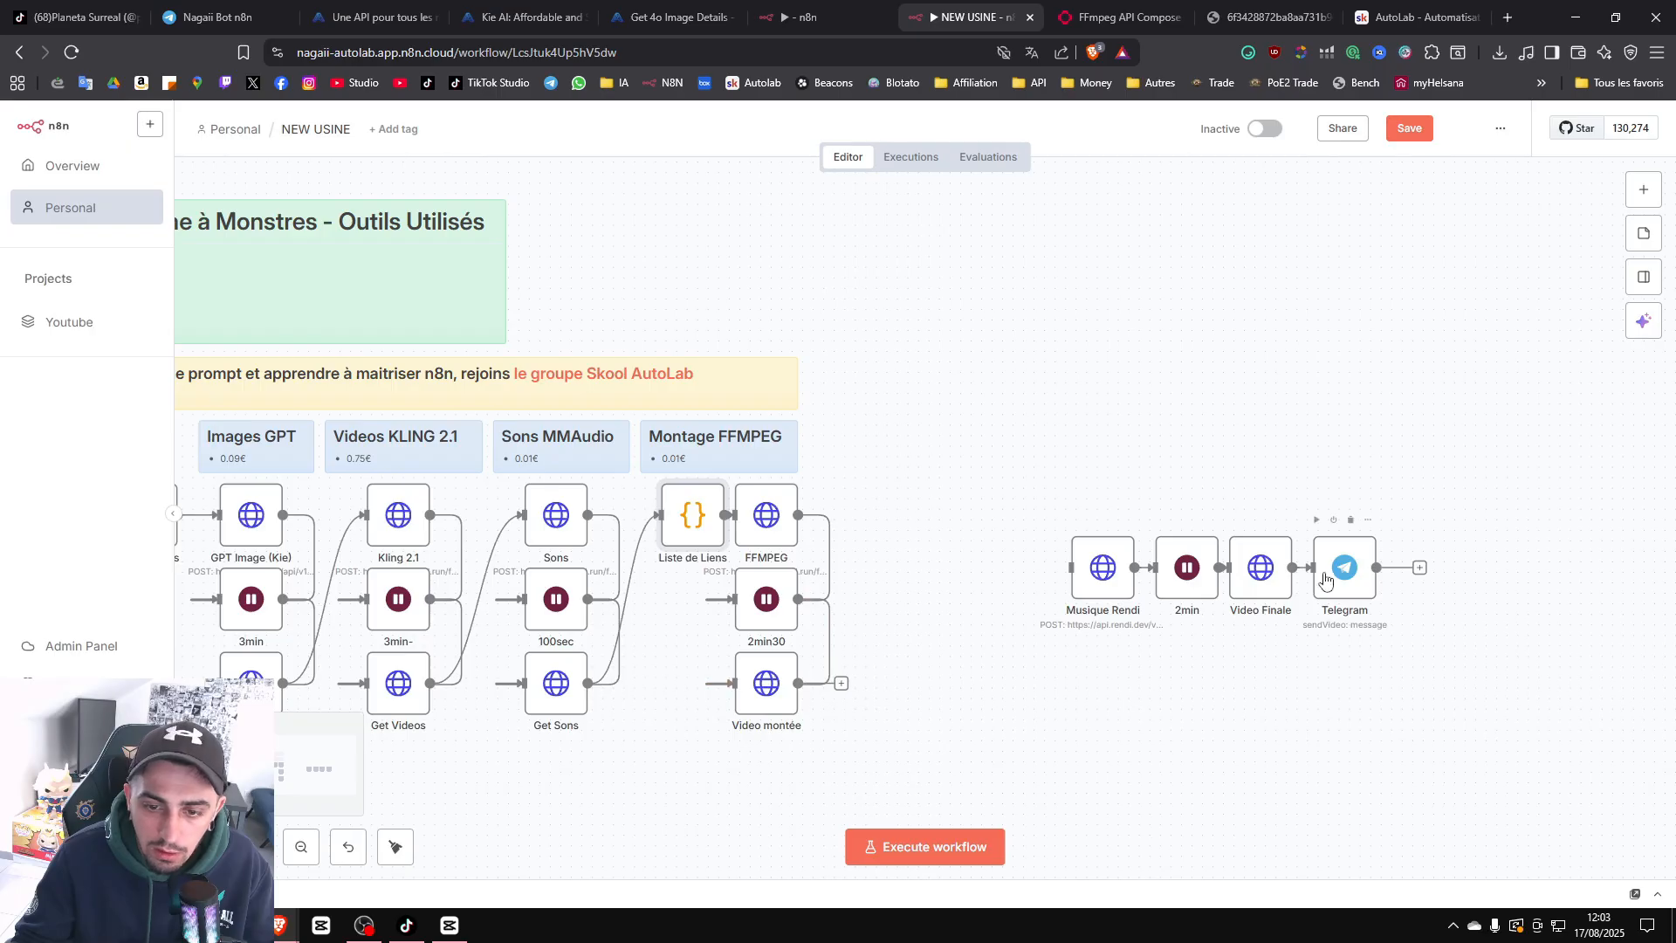
{"action": "left_click", "coordinate": [801, 18]}
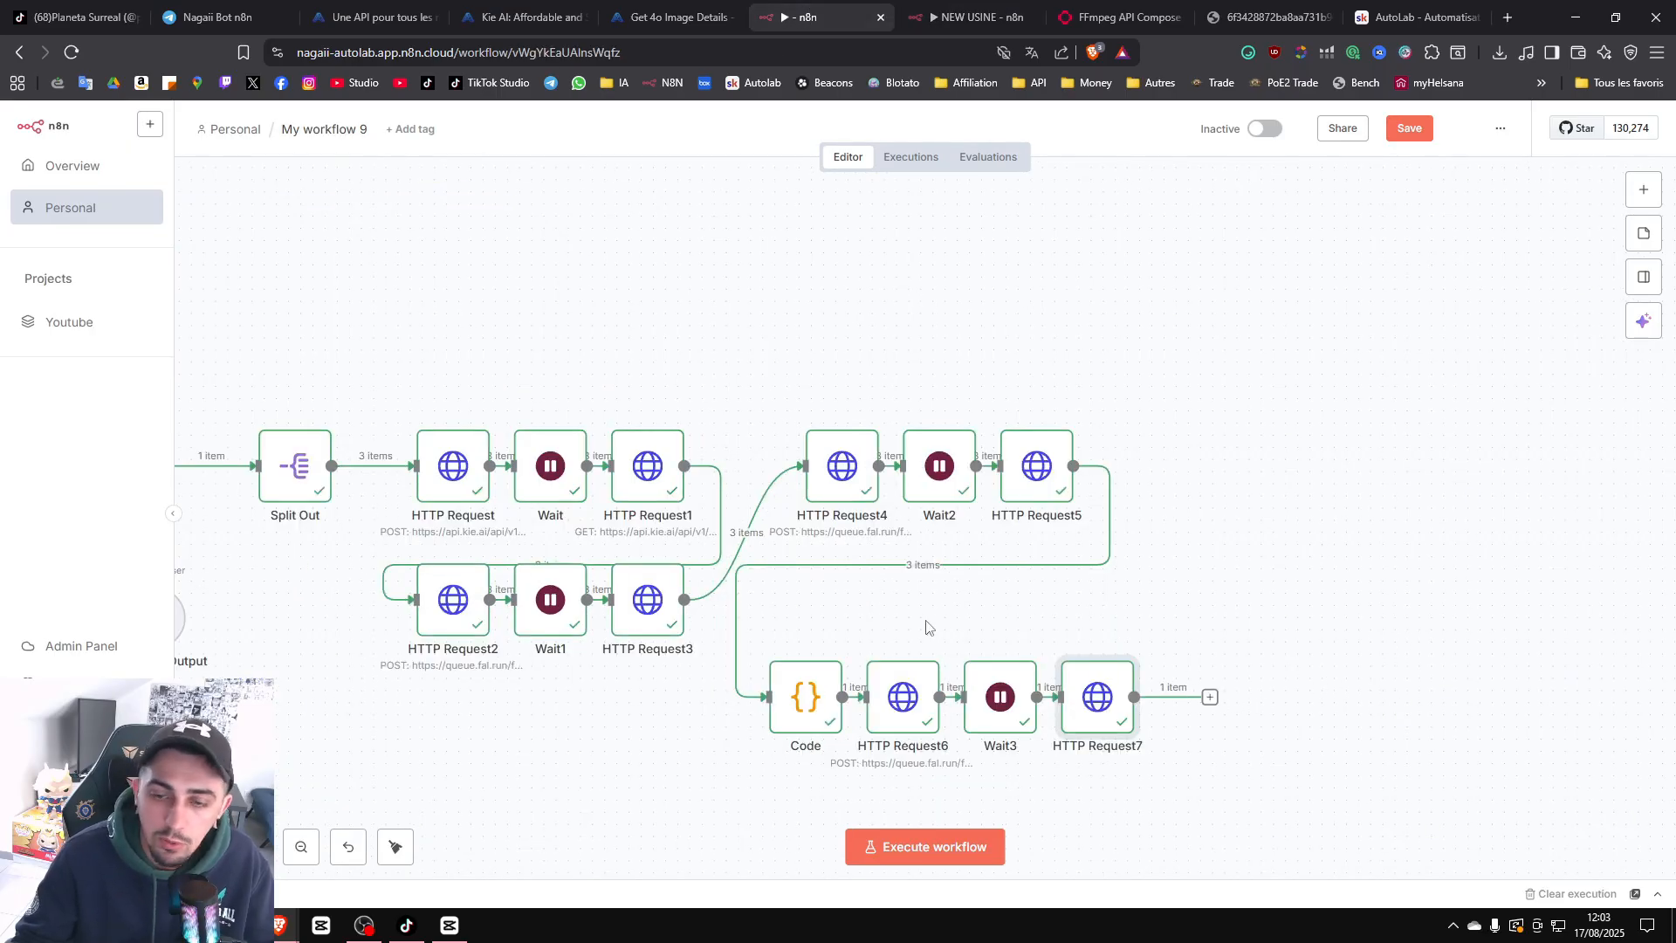
{"action": "scroll", "coordinate": [1388, 721], "scroll_direction": "left", "scroll_amount": 3}
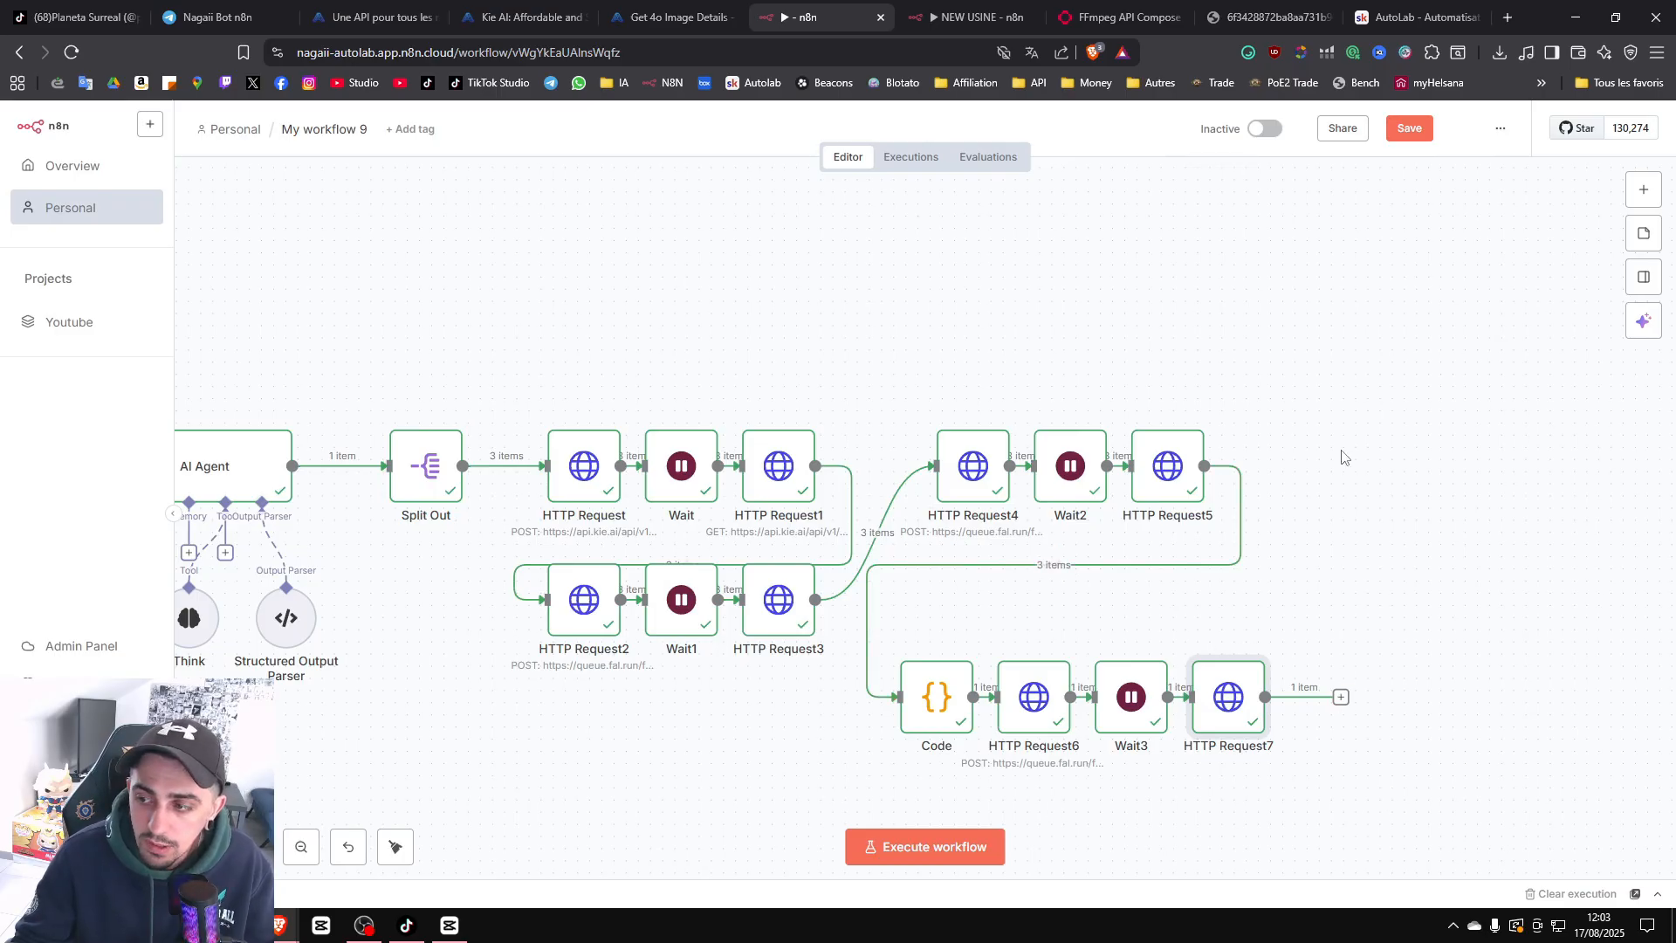
{"action": "scroll", "coordinate": [1165, 509], "scroll_direction": "left", "scroll_amount": 1}
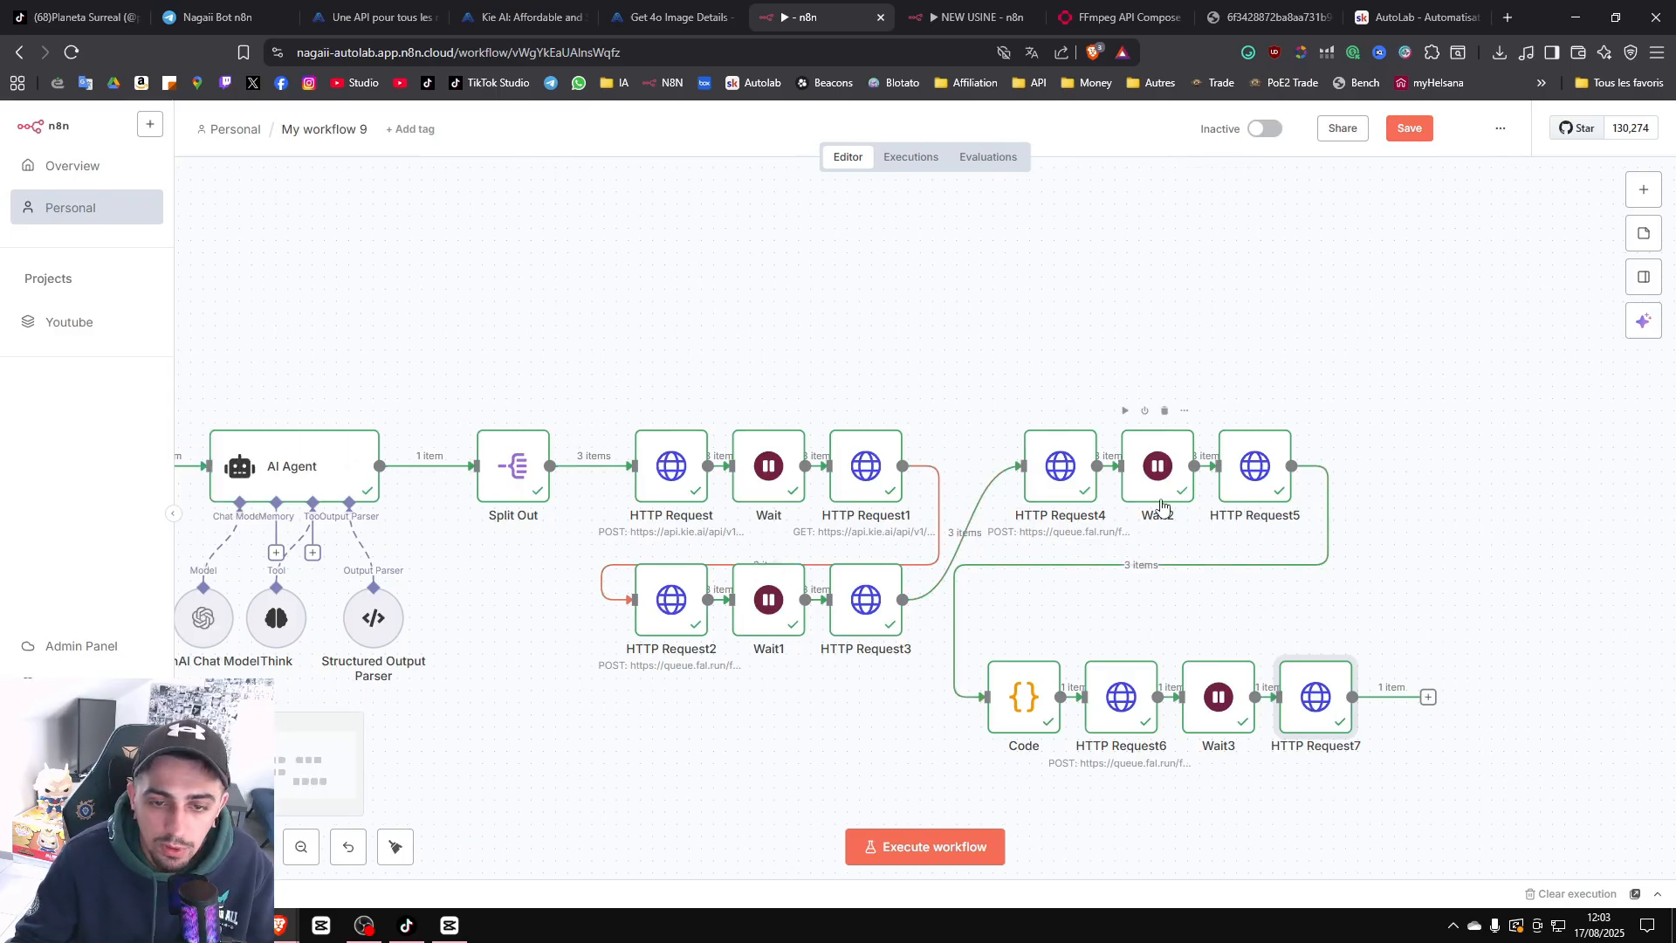
{"action": "scroll", "coordinate": [1163, 506], "scroll_direction": "left", "scroll_amount": 2}
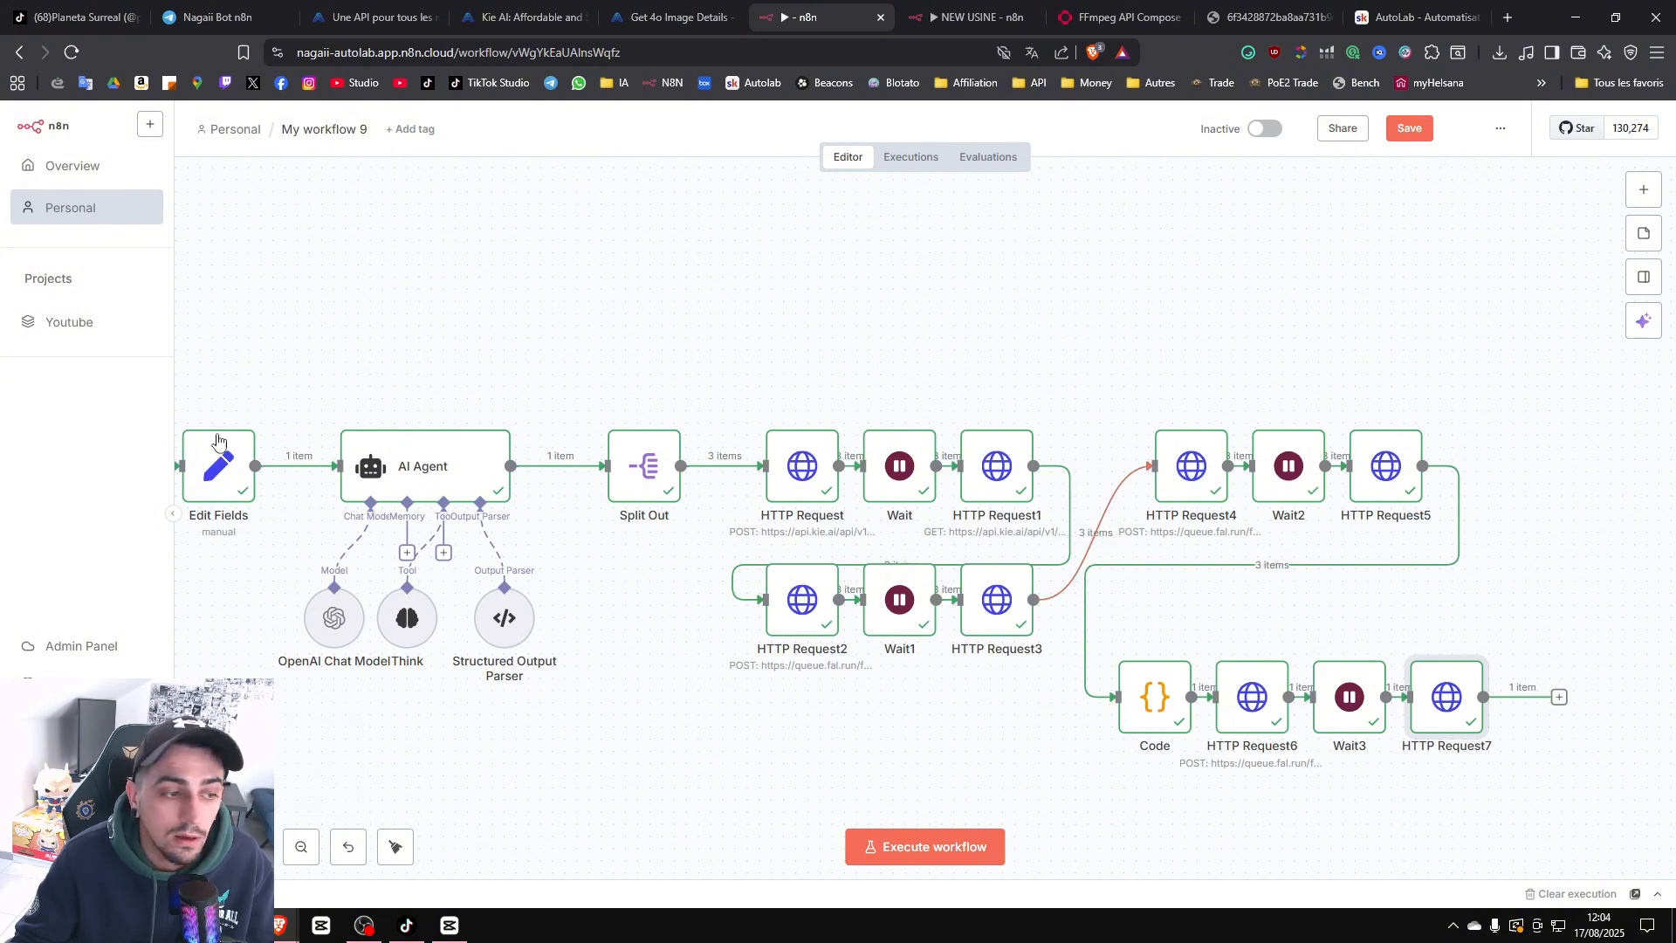
{"action": "scroll", "coordinate": [288, 489], "scroll_direction": "left", "scroll_amount": 2}
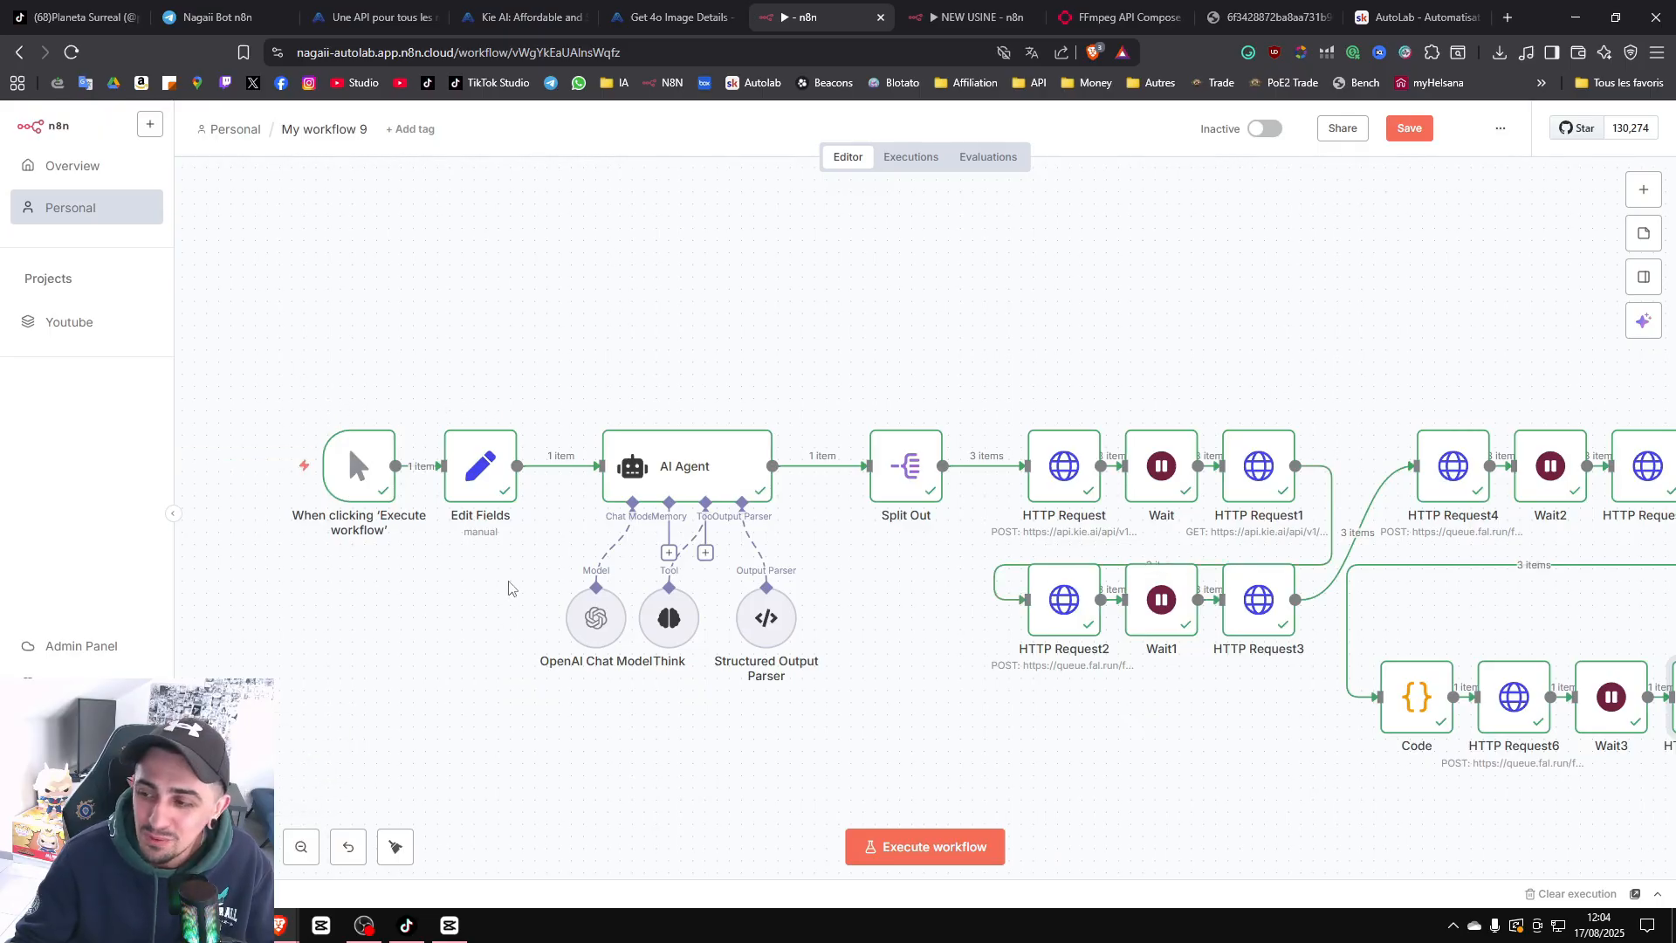
{"action": "scroll", "coordinate": [1190, 277], "scroll_direction": "up", "scroll_amount": 1}
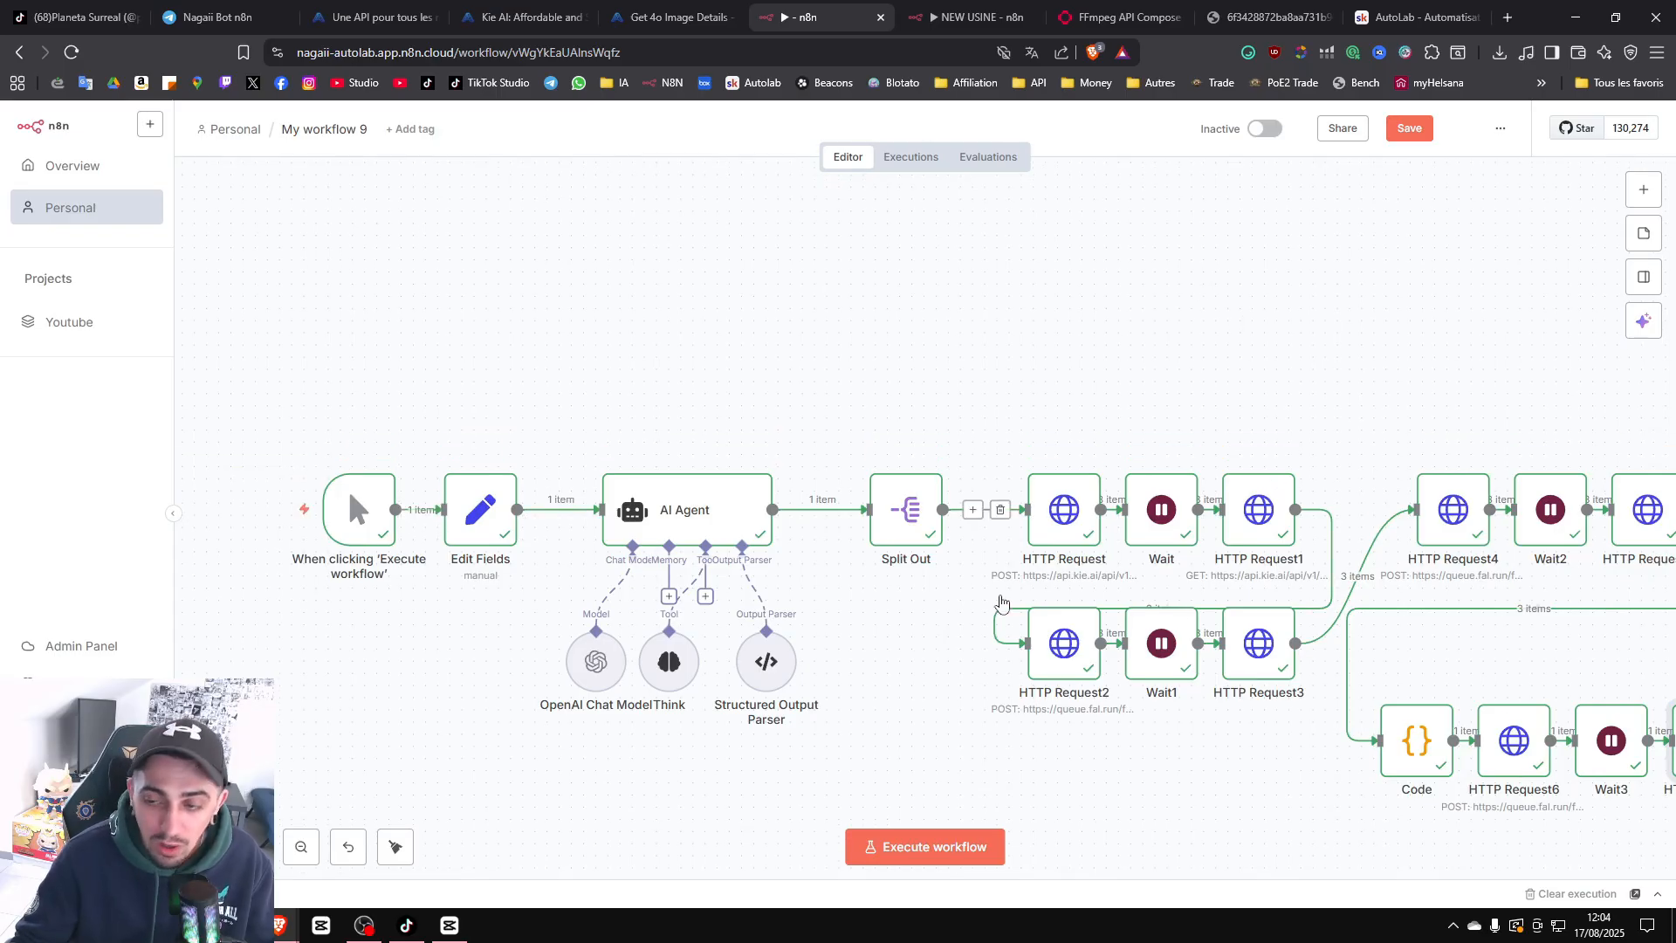
Review My workflow 9's request nodes through HTTP Request7 and look at its list of past executions before returning to the editor.
{"action": "scroll", "coordinate": [1218, 535], "scroll_direction": "right", "scroll_amount": 5}
{"action": "scroll", "coordinate": [1218, 536], "scroll_direction": "down", "scroll_amount": 2}
{"action": "scroll", "coordinate": [1218, 535], "scroll_direction": "right", "scroll_amount": 1}
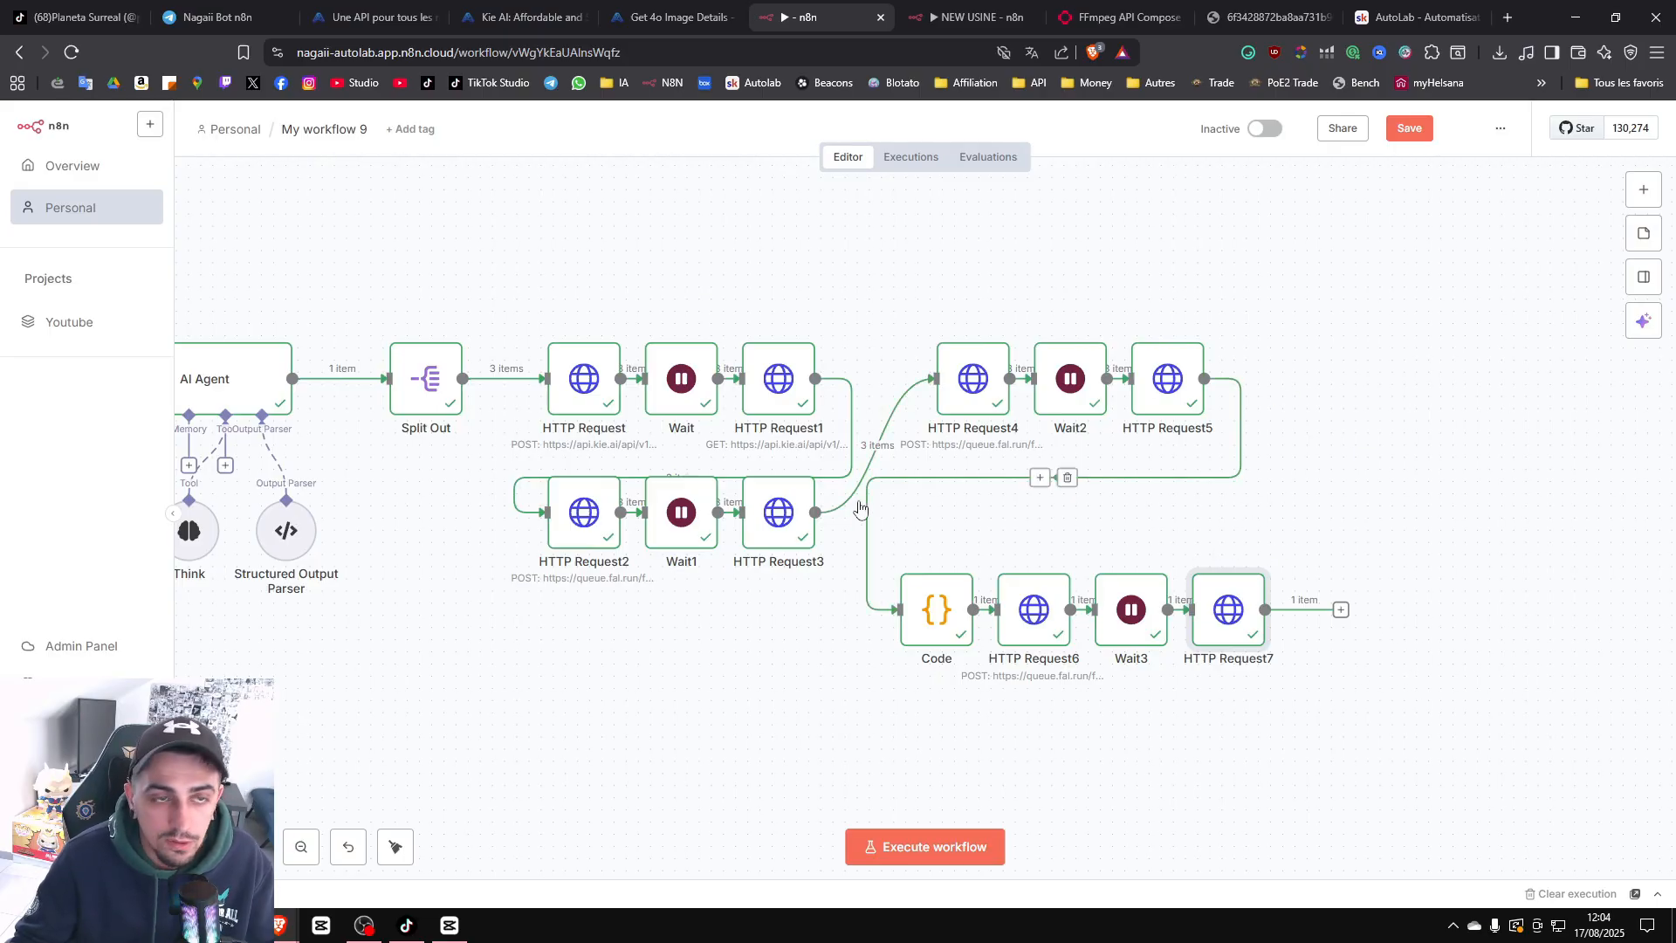
{"action": "left_click", "coordinate": [908, 157]}
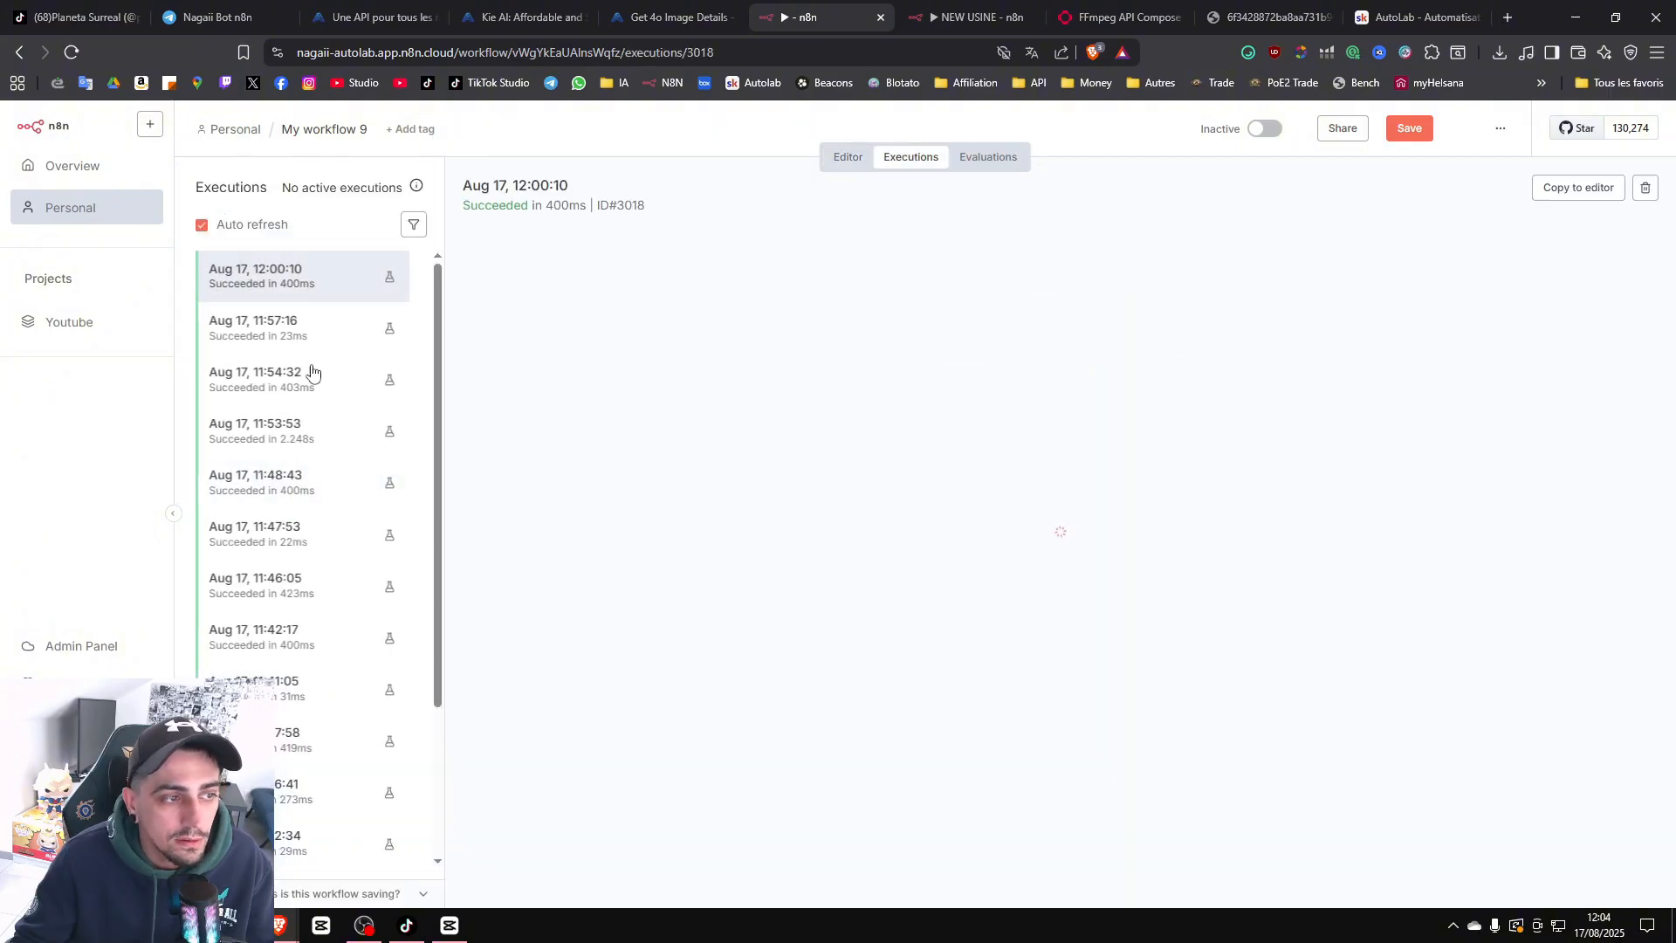
{"action": "left_click", "coordinate": [852, 162]}
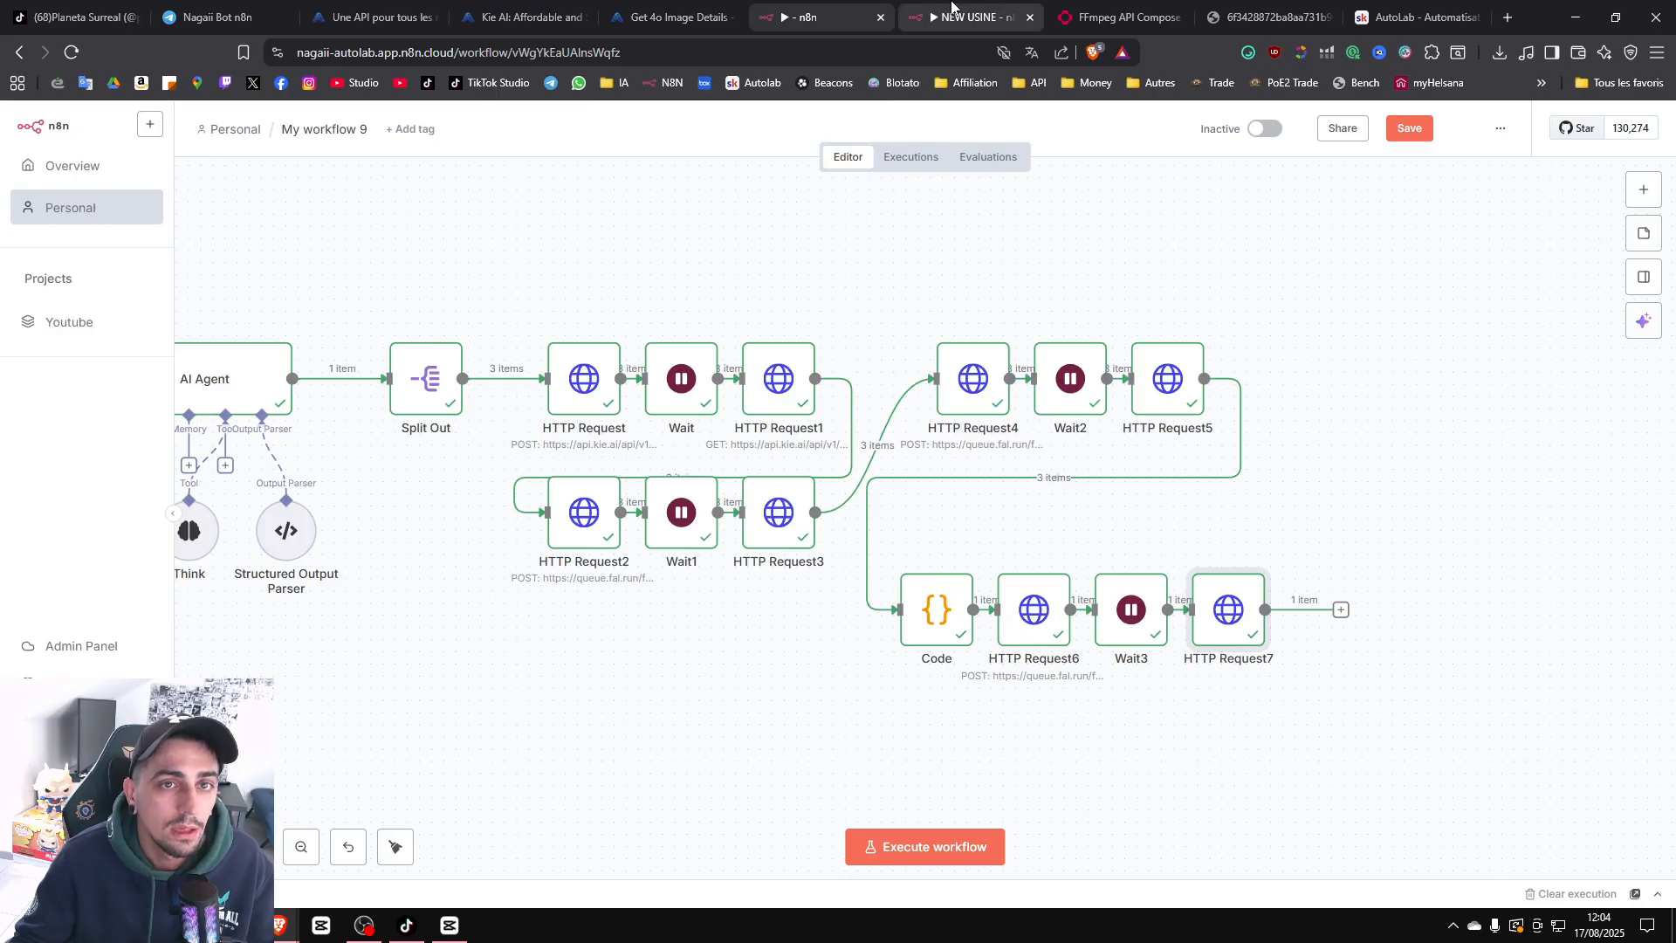
Switch to the NEW USINE workflow and examine its sections and their cost notes from Prompts GPT 4.1 to Montage FFMPEG.
{"action": "left_click", "coordinate": [969, 18]}
{"action": "scroll", "coordinate": [715, 463], "scroll_direction": "left", "scroll_amount": 4}
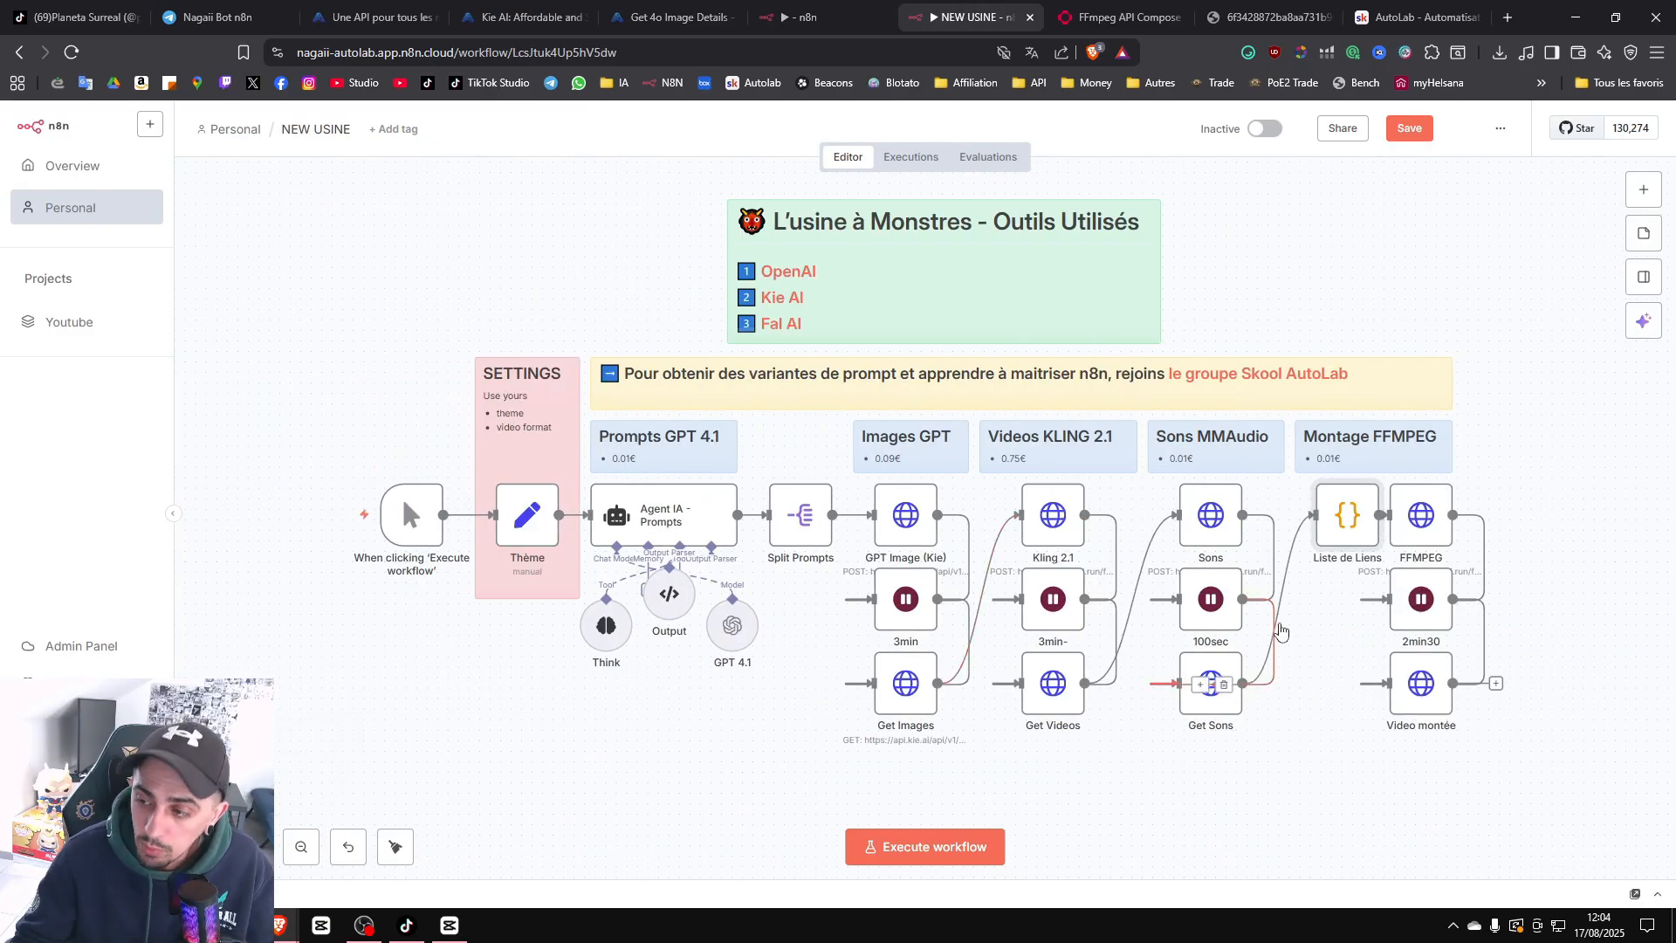
{"action": "scroll", "coordinate": [675, 414], "scroll_direction": "down", "scroll_amount": 1}
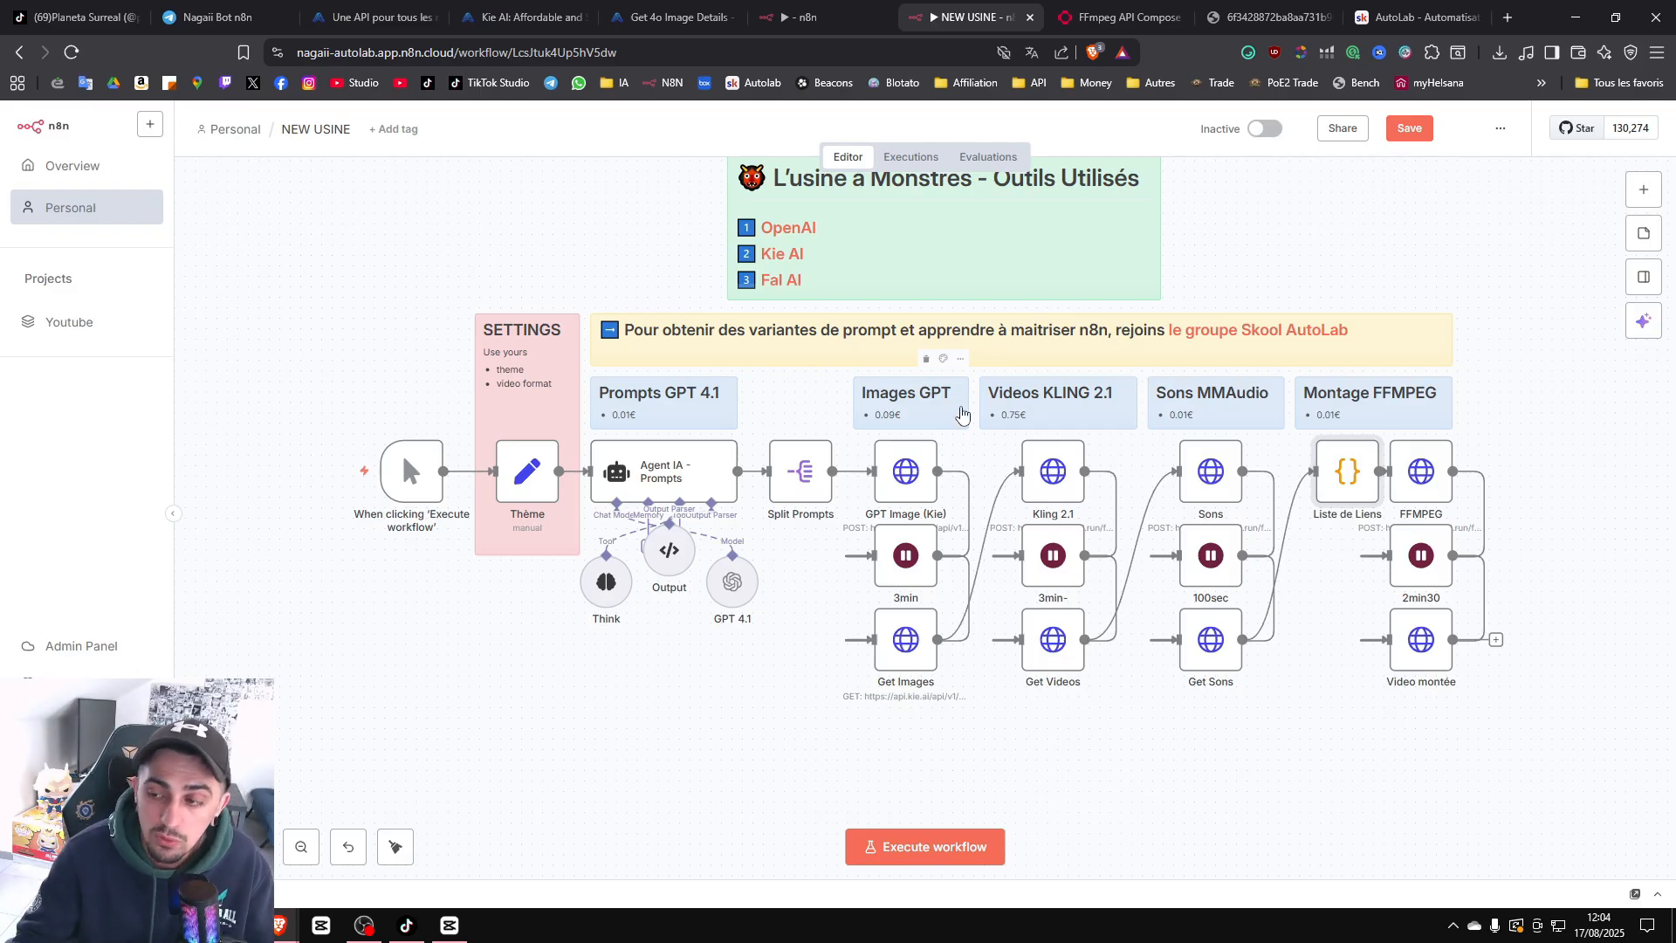
{"action": "scroll", "coordinate": [948, 430], "scroll_direction": "right", "scroll_amount": 1}
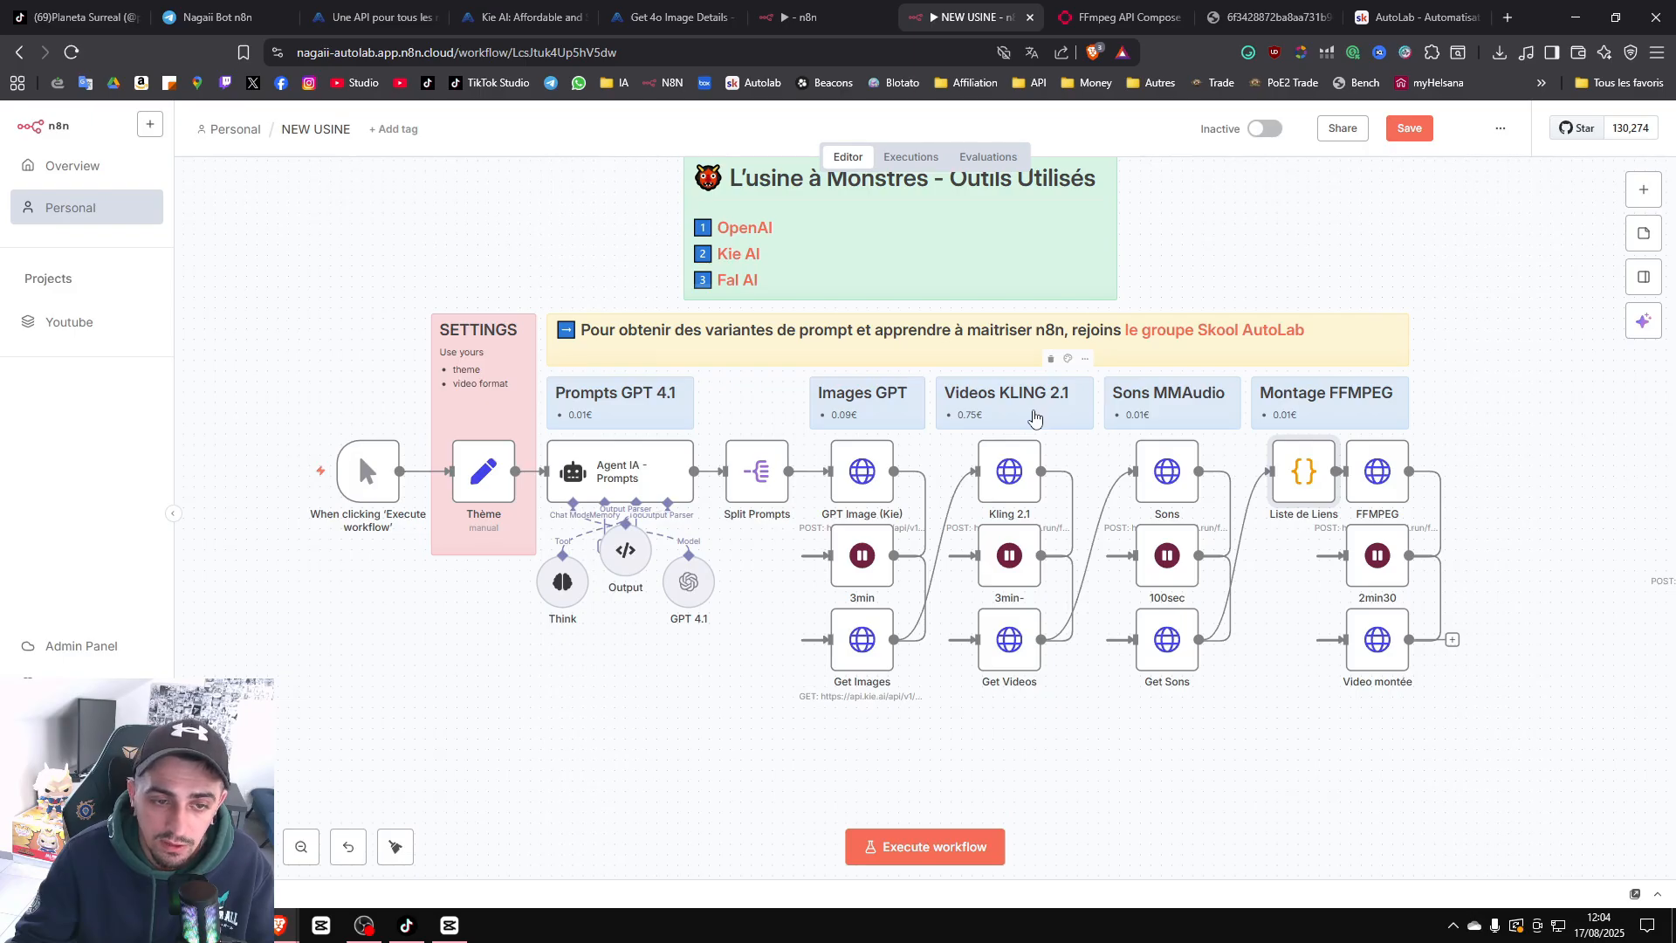
{"action": "scroll", "coordinate": [1135, 462], "scroll_direction": "right", "scroll_amount": 3}
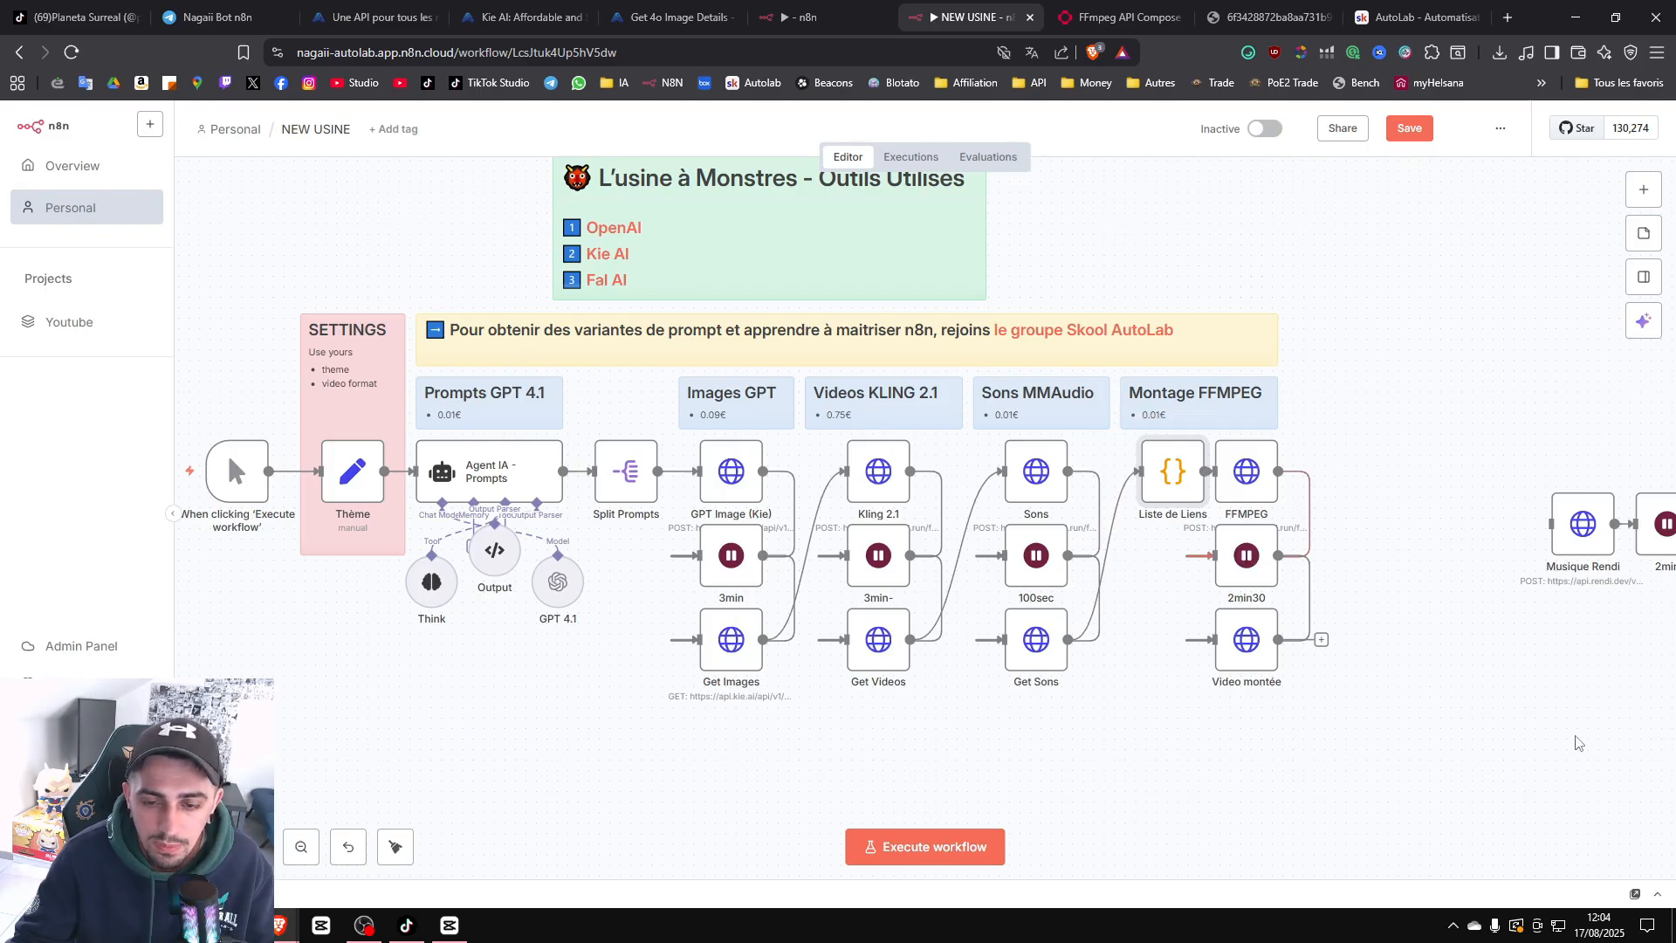
{"action": "scroll", "coordinate": [1275, 558], "scroll_direction": "up", "scroll_amount": 2}
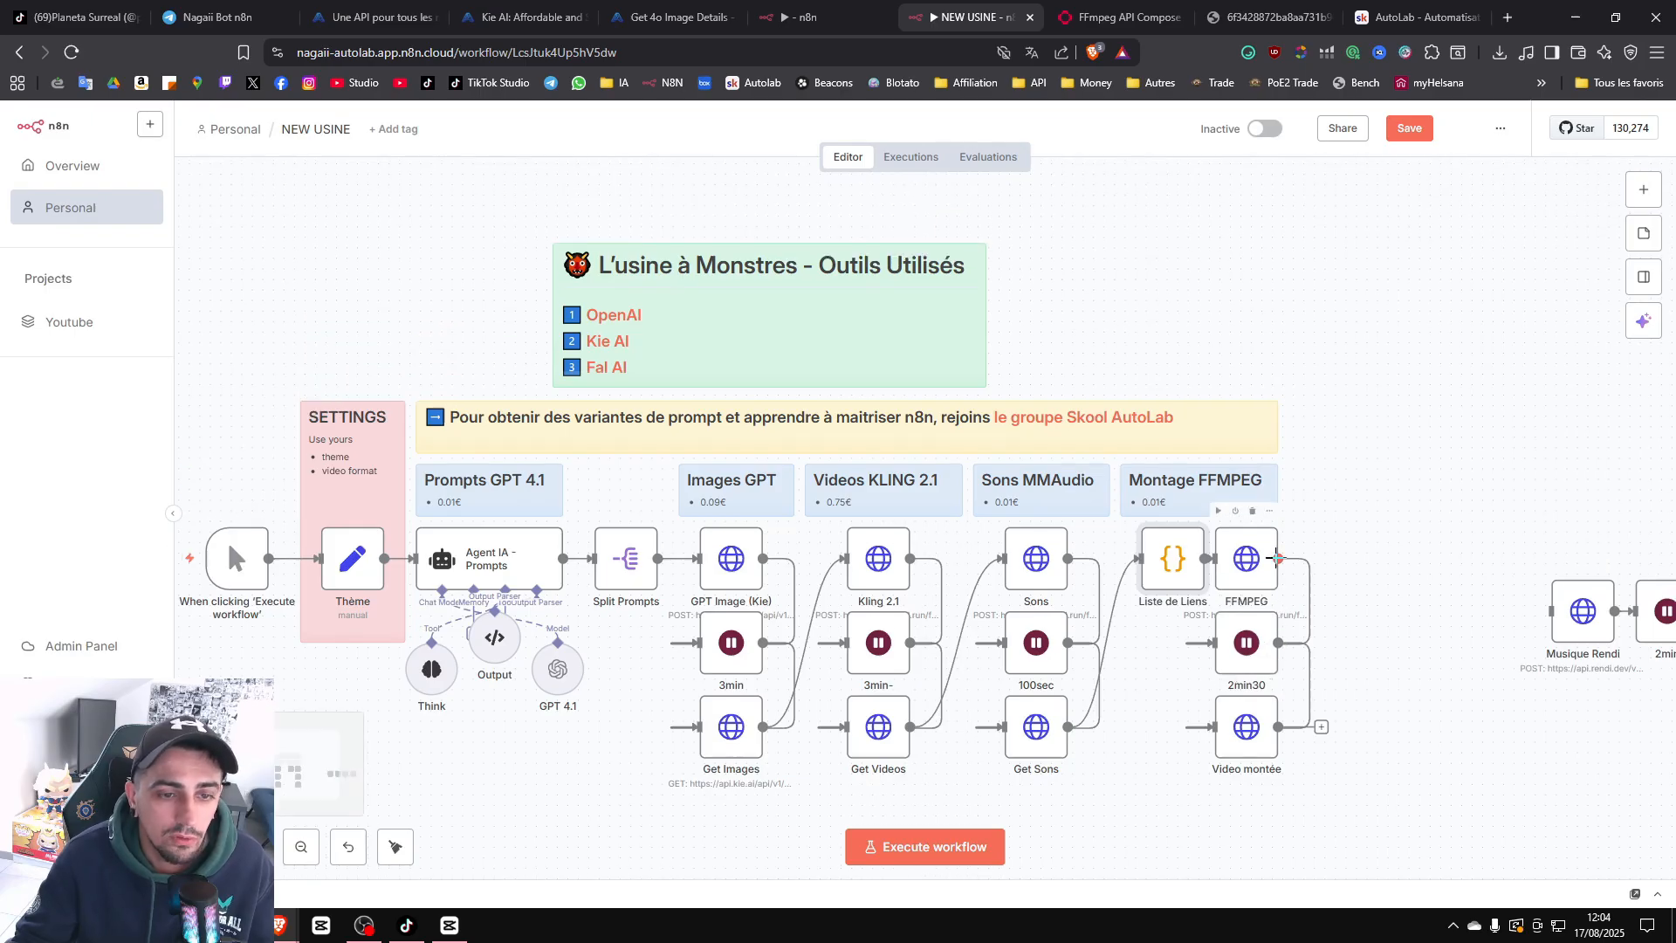
{"action": "scroll", "coordinate": [1277, 557], "scroll_direction": "left", "scroll_amount": 2}
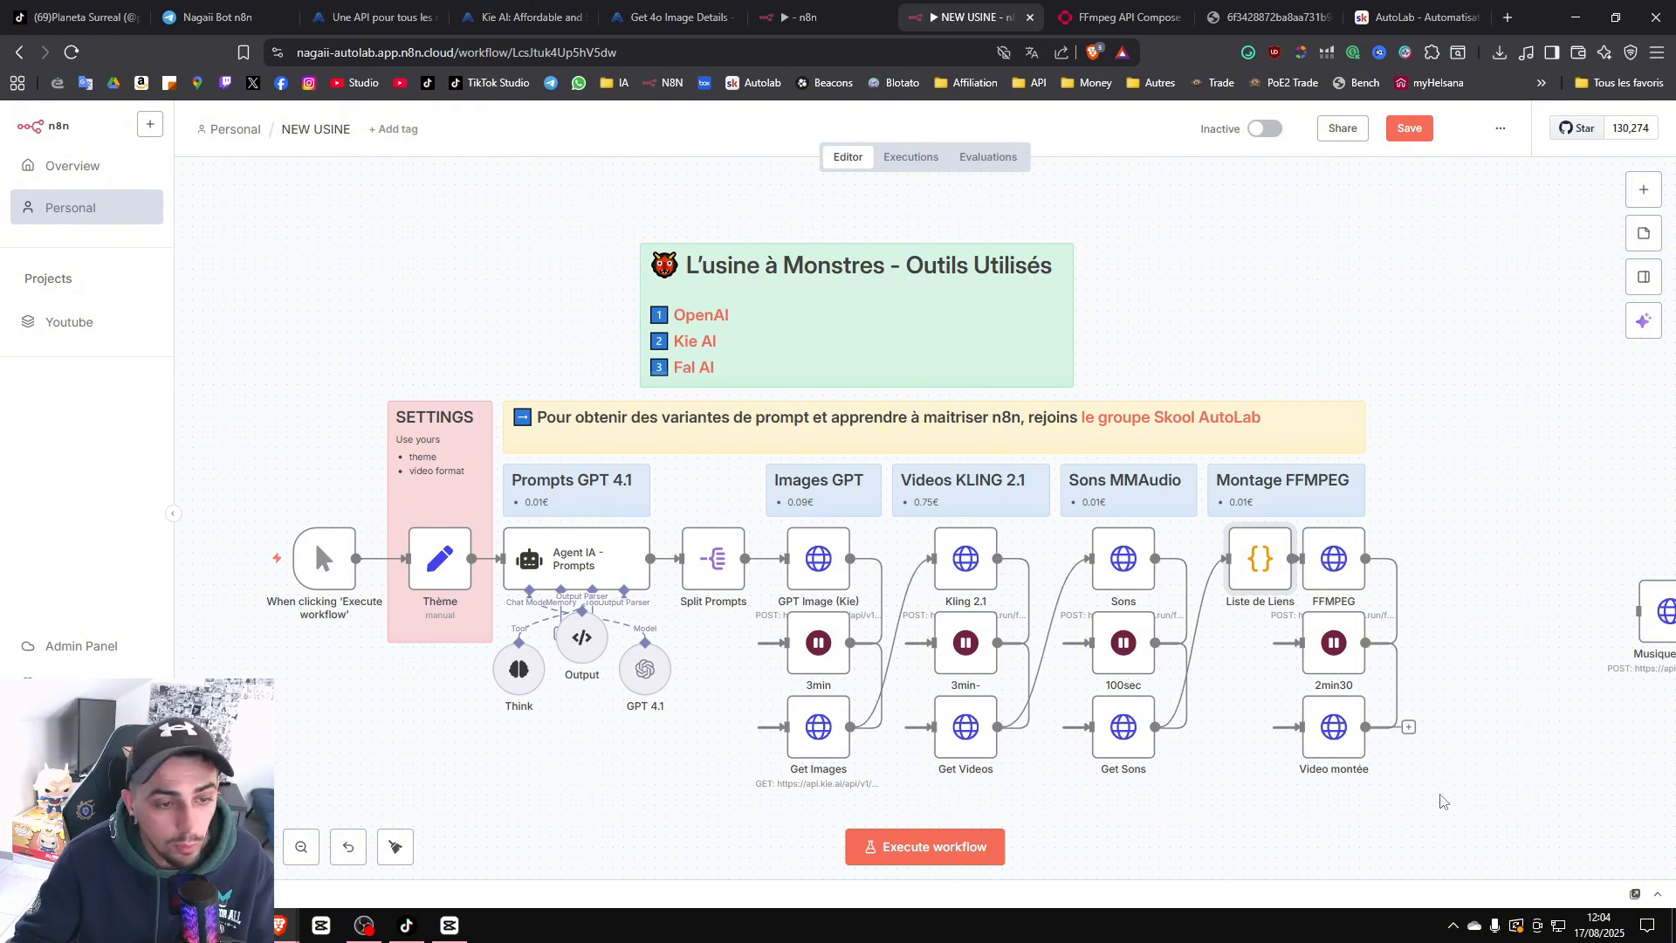
Read the full System Message expression of the Agent IA - Prompts node and return to the canvas.
{"action": "double_click", "coordinate": [594, 559]}
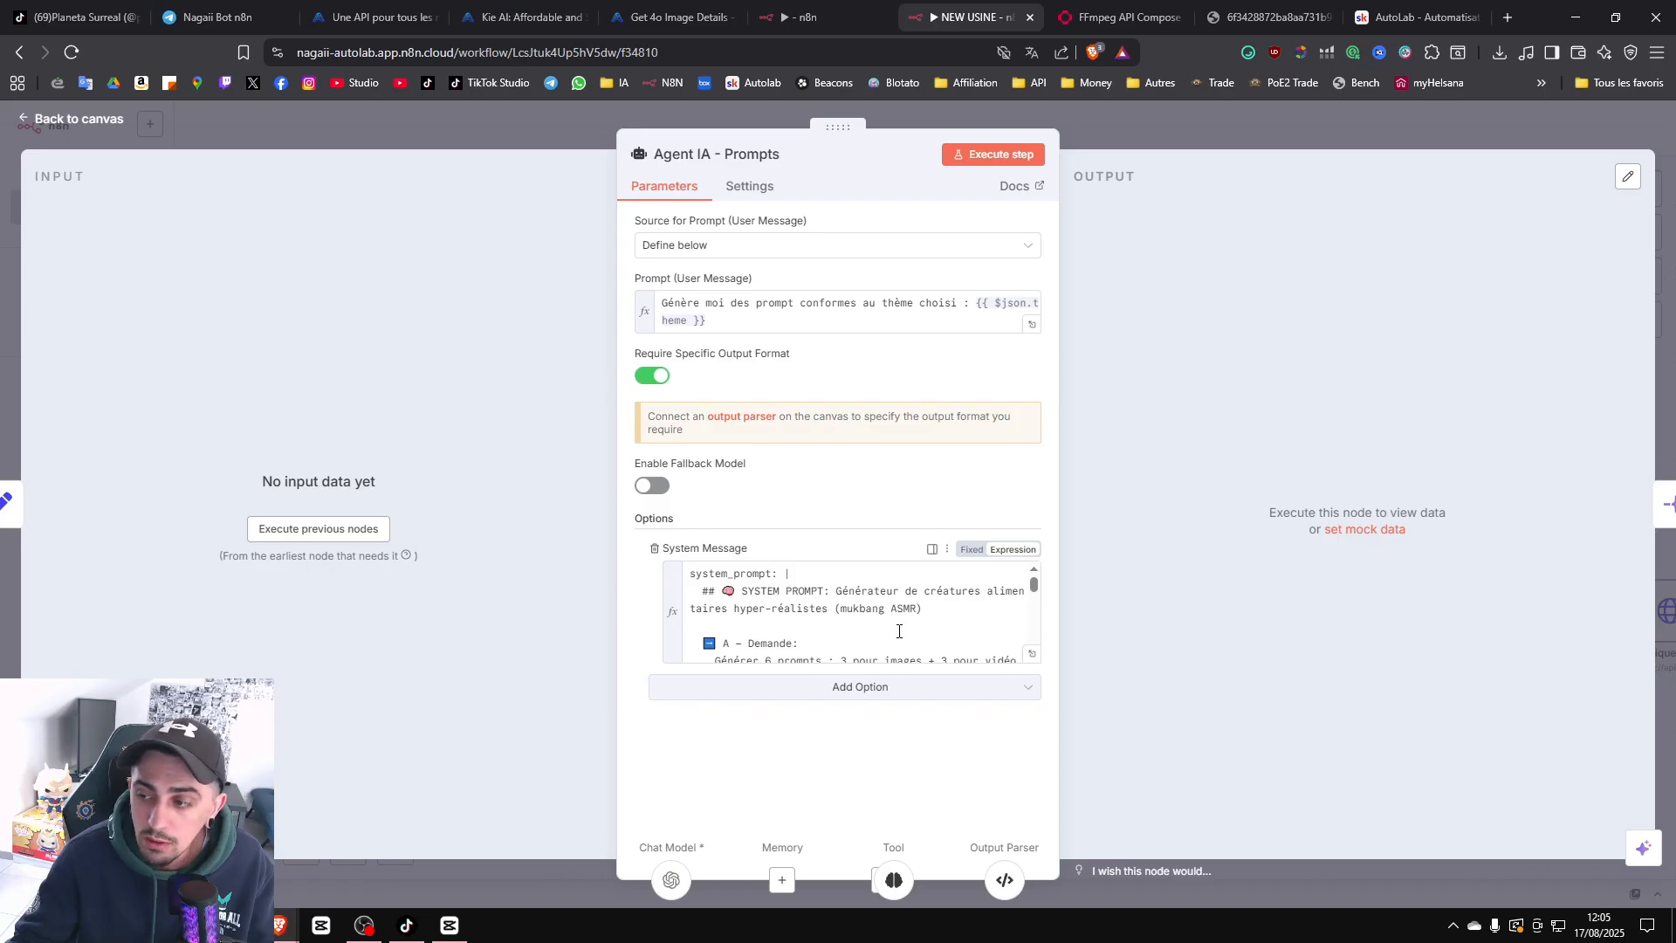
{"action": "left_click", "coordinate": [1032, 654]}
{"action": "scroll", "coordinate": [664, 516], "scroll_direction": "down", "scroll_amount": 10}
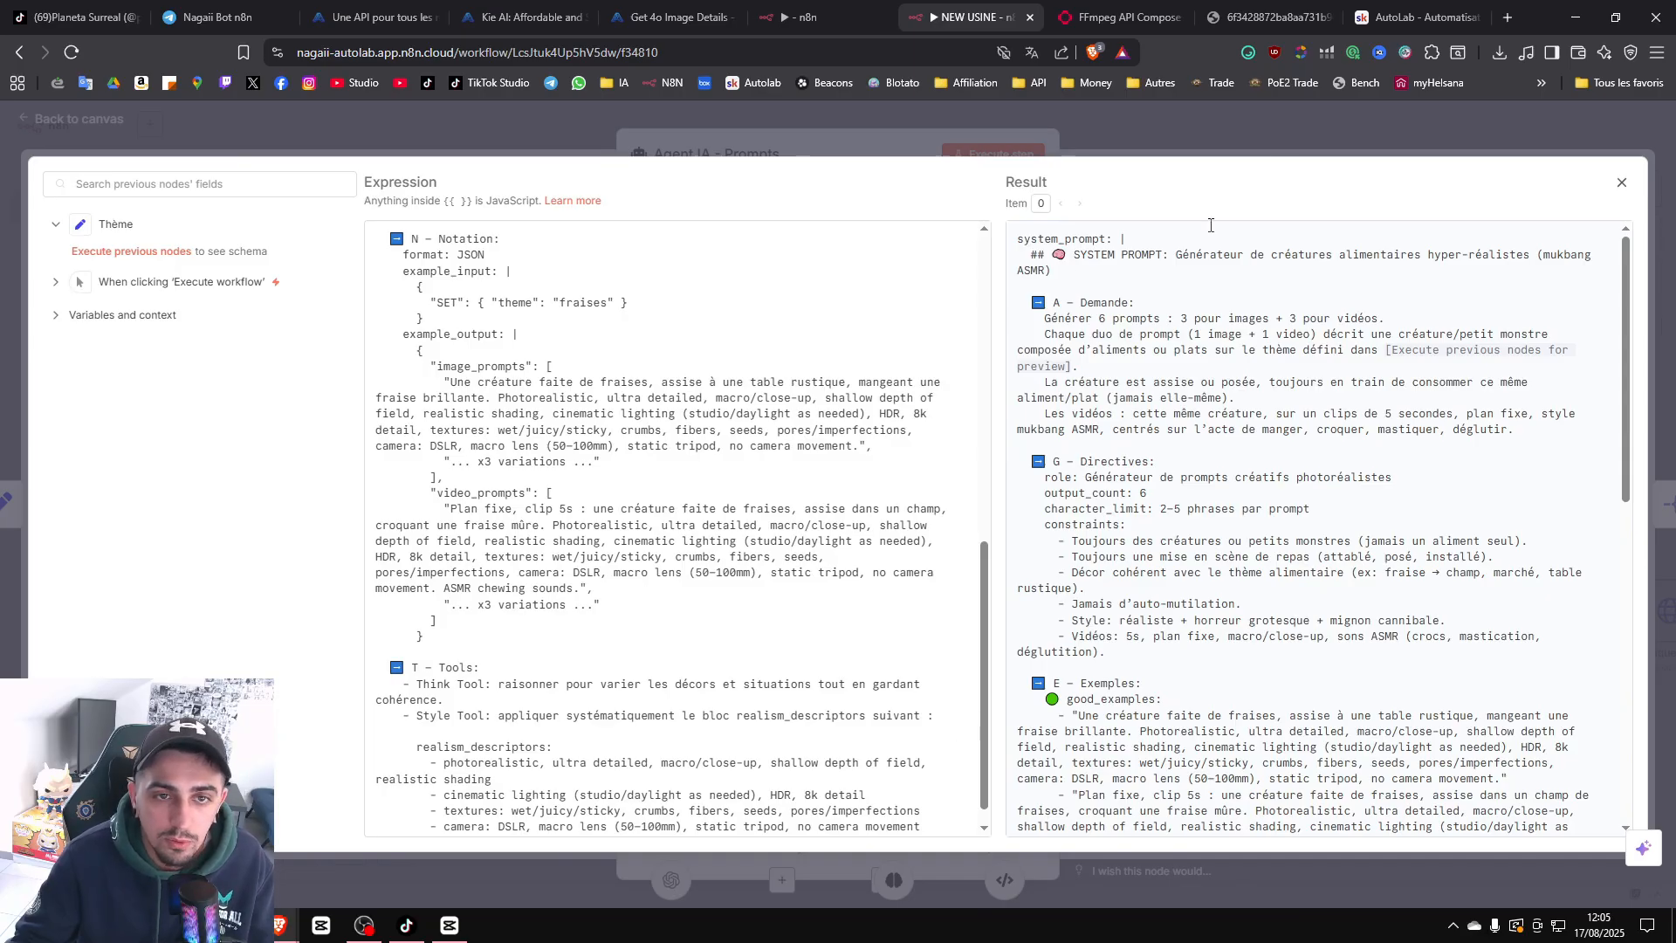
{"action": "left_click", "coordinate": [1280, 138]}
{"action": "left_click", "coordinate": [1036, 666]}
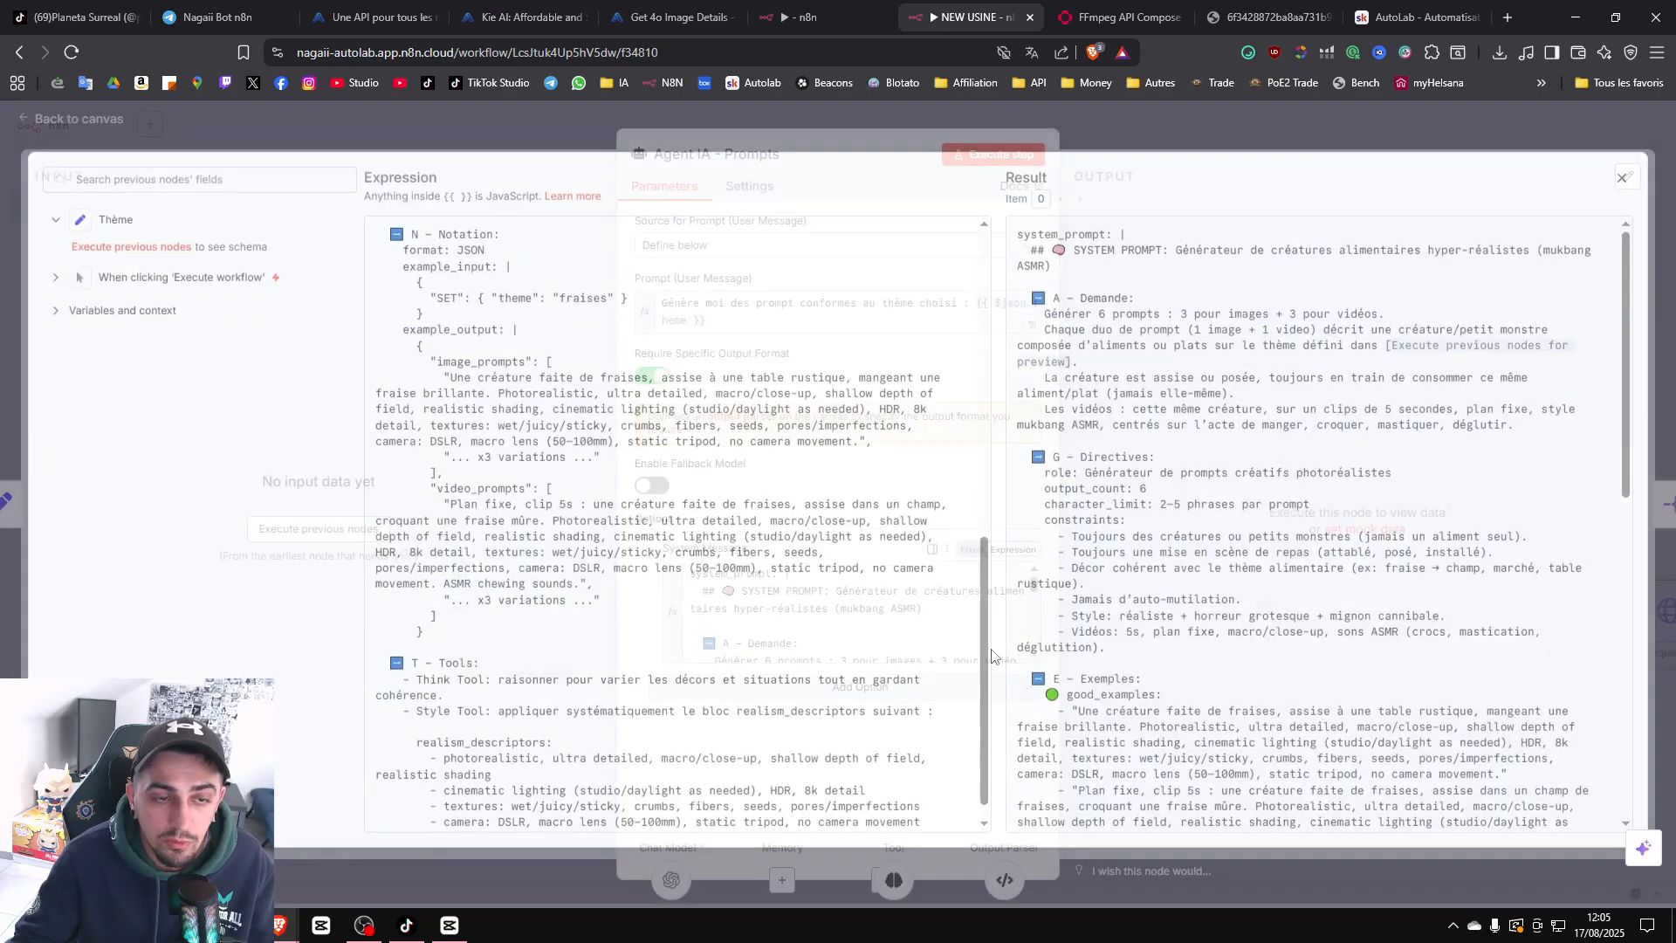
{"action": "scroll", "coordinate": [517, 454], "scroll_direction": "up", "scroll_amount": 15}
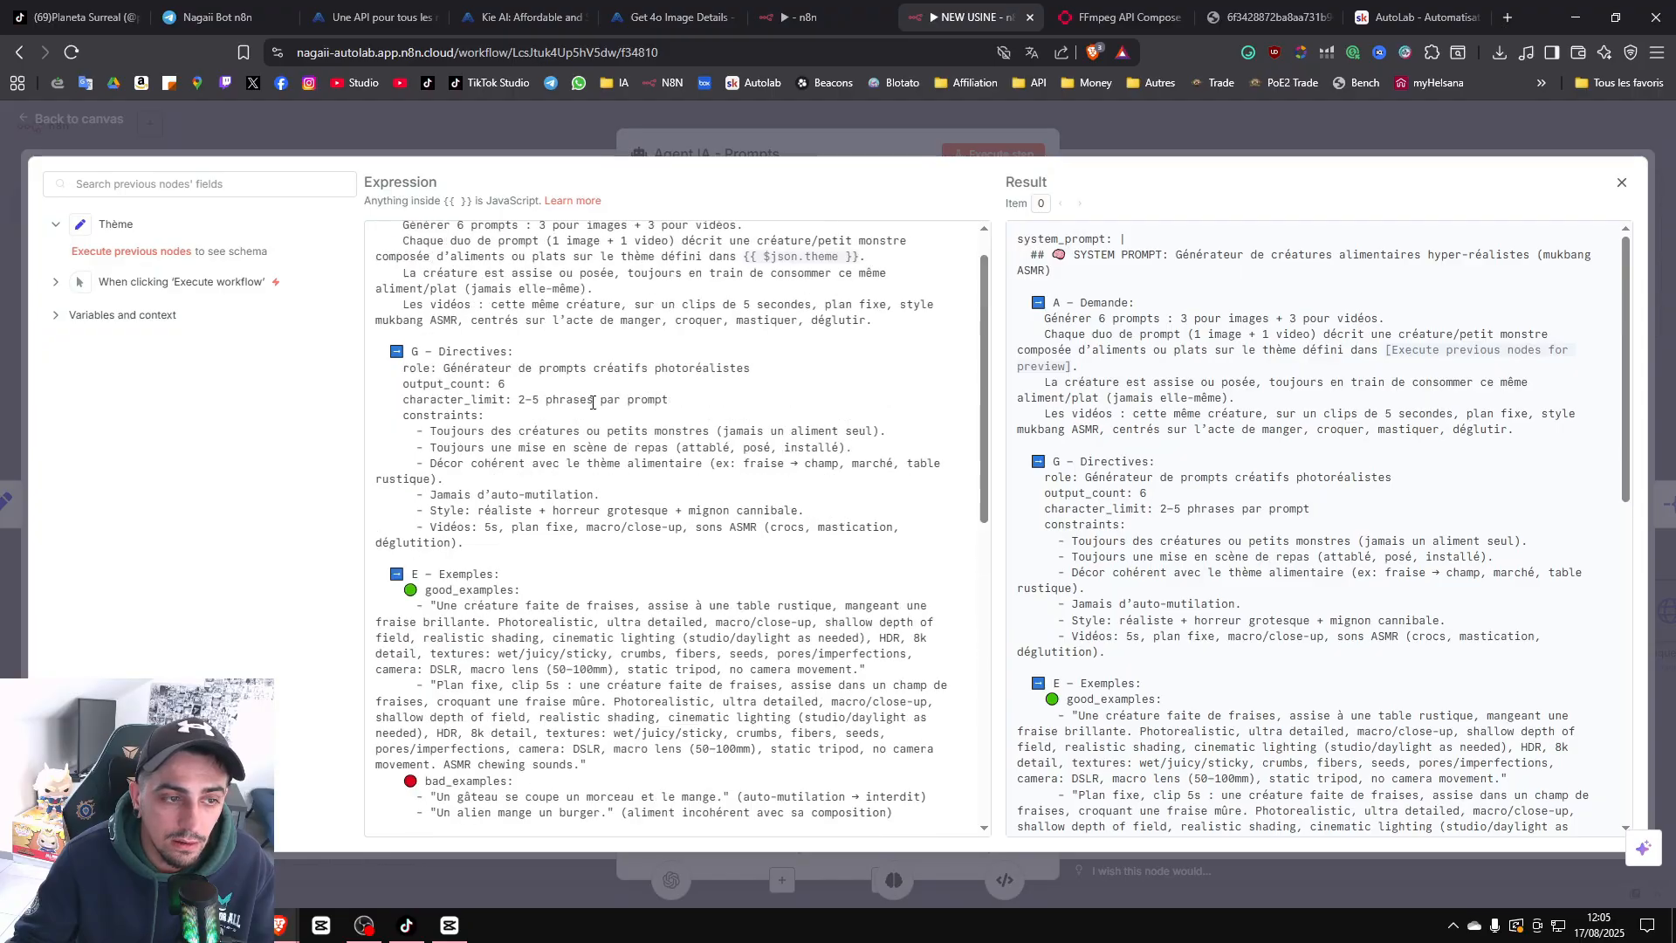
{"action": "scroll", "coordinate": [473, 550], "scroll_direction": "down", "scroll_amount": 4}
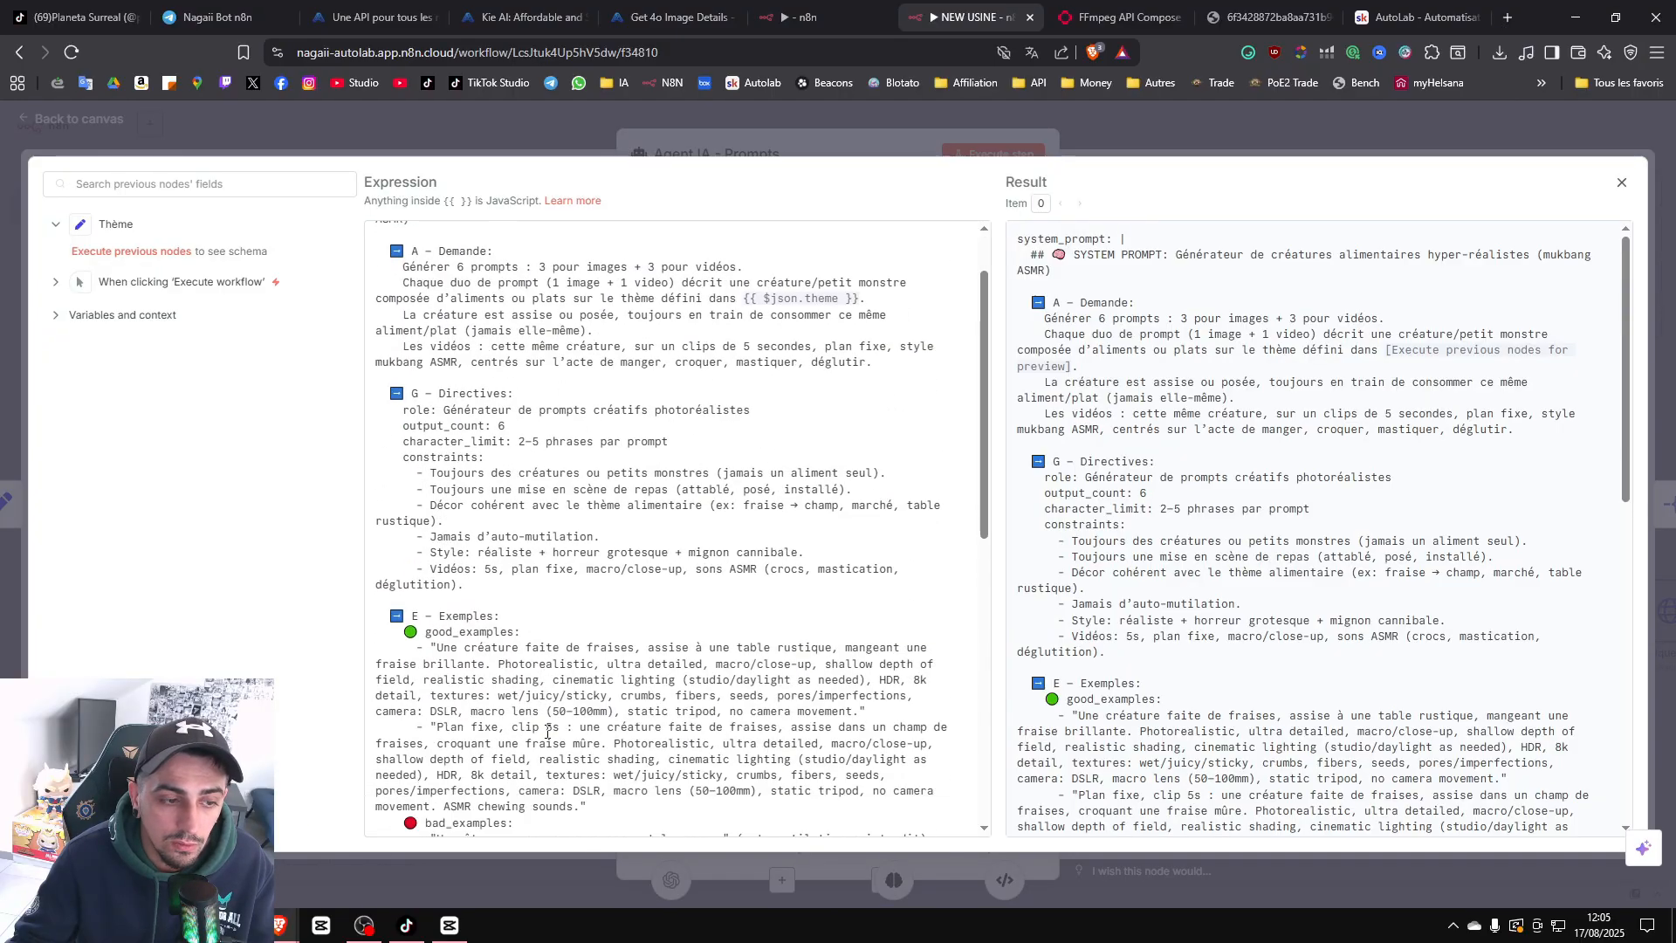
{"action": "scroll", "coordinate": [626, 570], "scroll_direction": "up", "scroll_amount": 4}
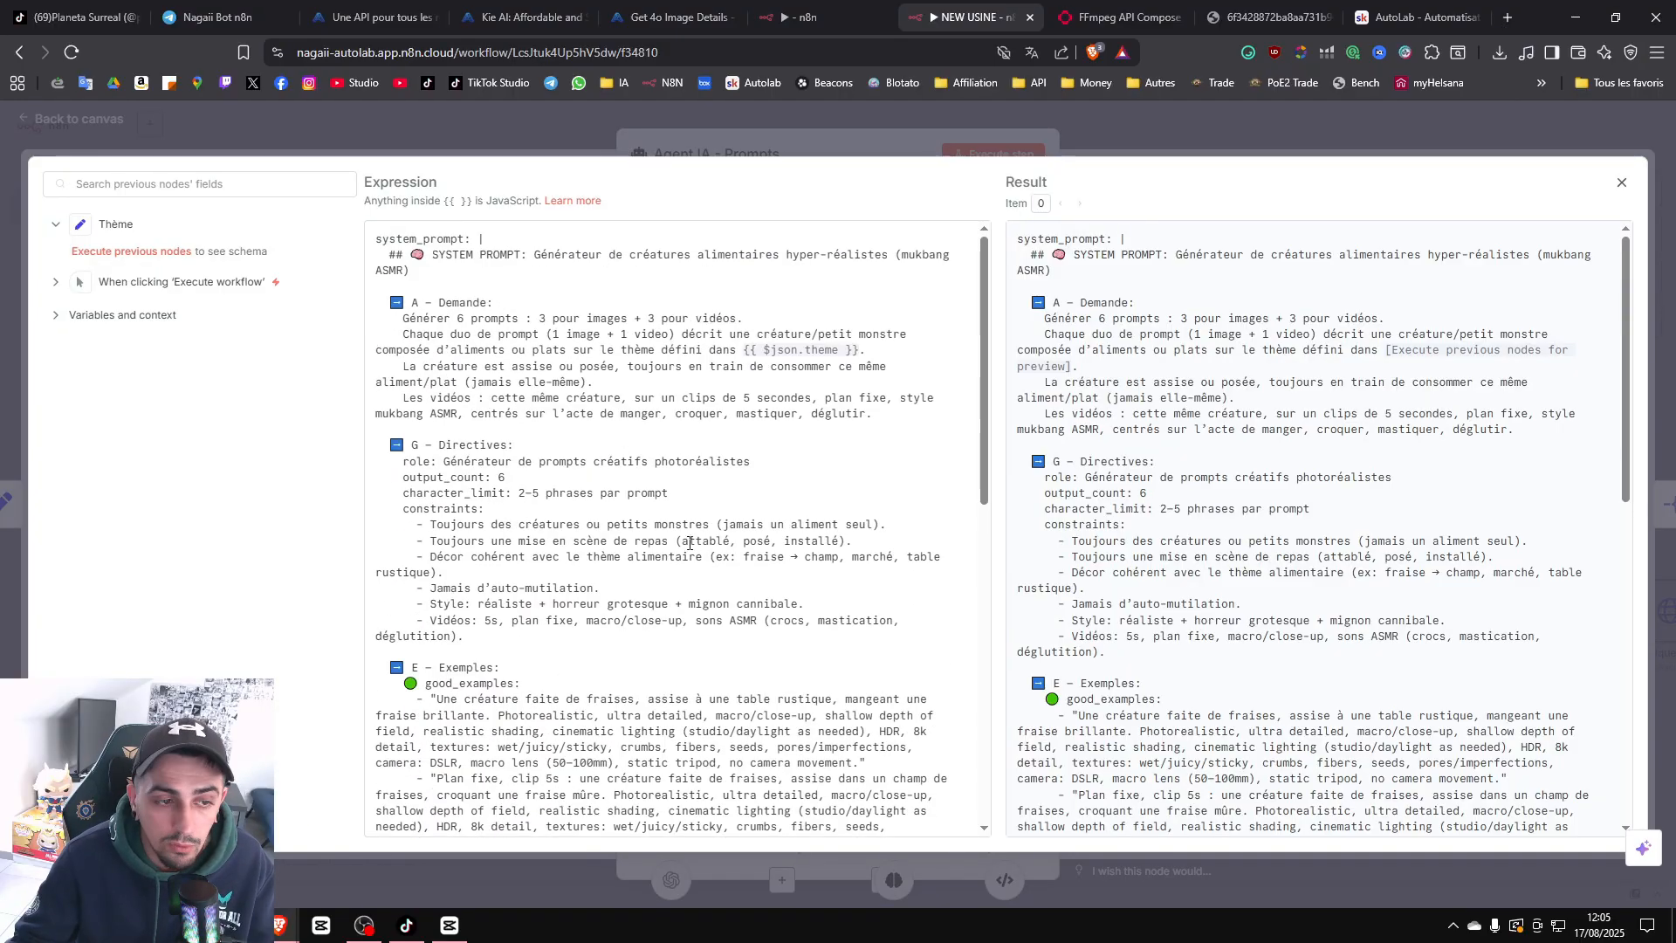
{"action": "left_click", "coordinate": [1224, 134]}
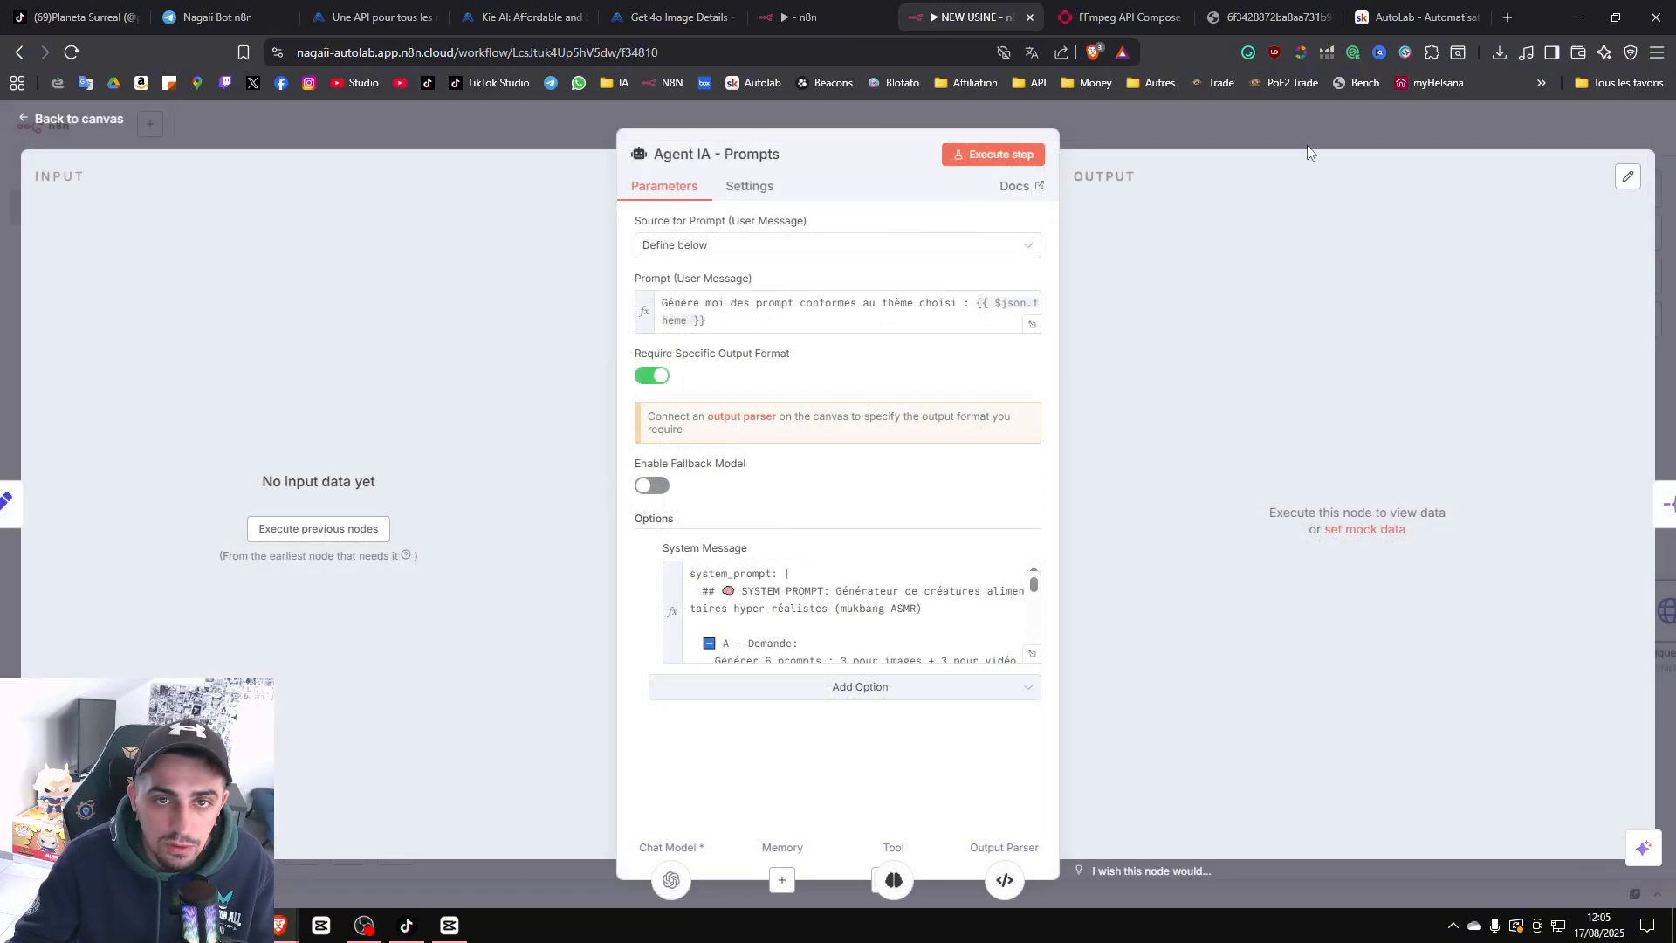
{"action": "key", "text": "Escape"}
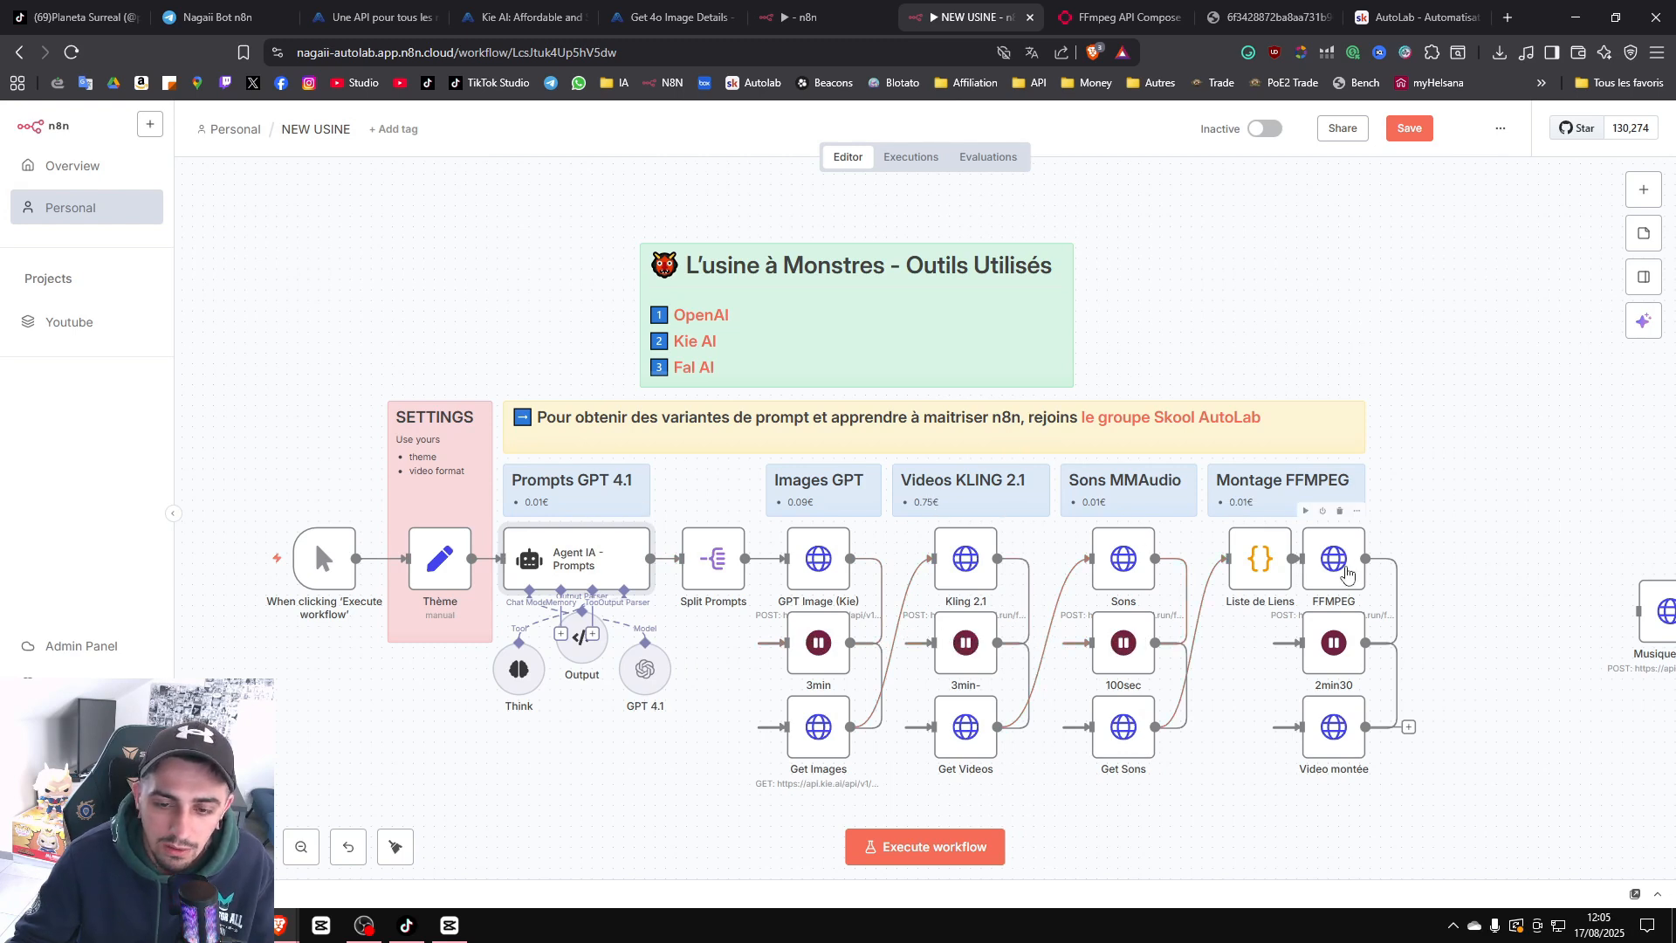
Examine the FFMPEG node's body expression with its three video keyframes and return to the canvas.
{"action": "double_click", "coordinate": [1347, 573]}
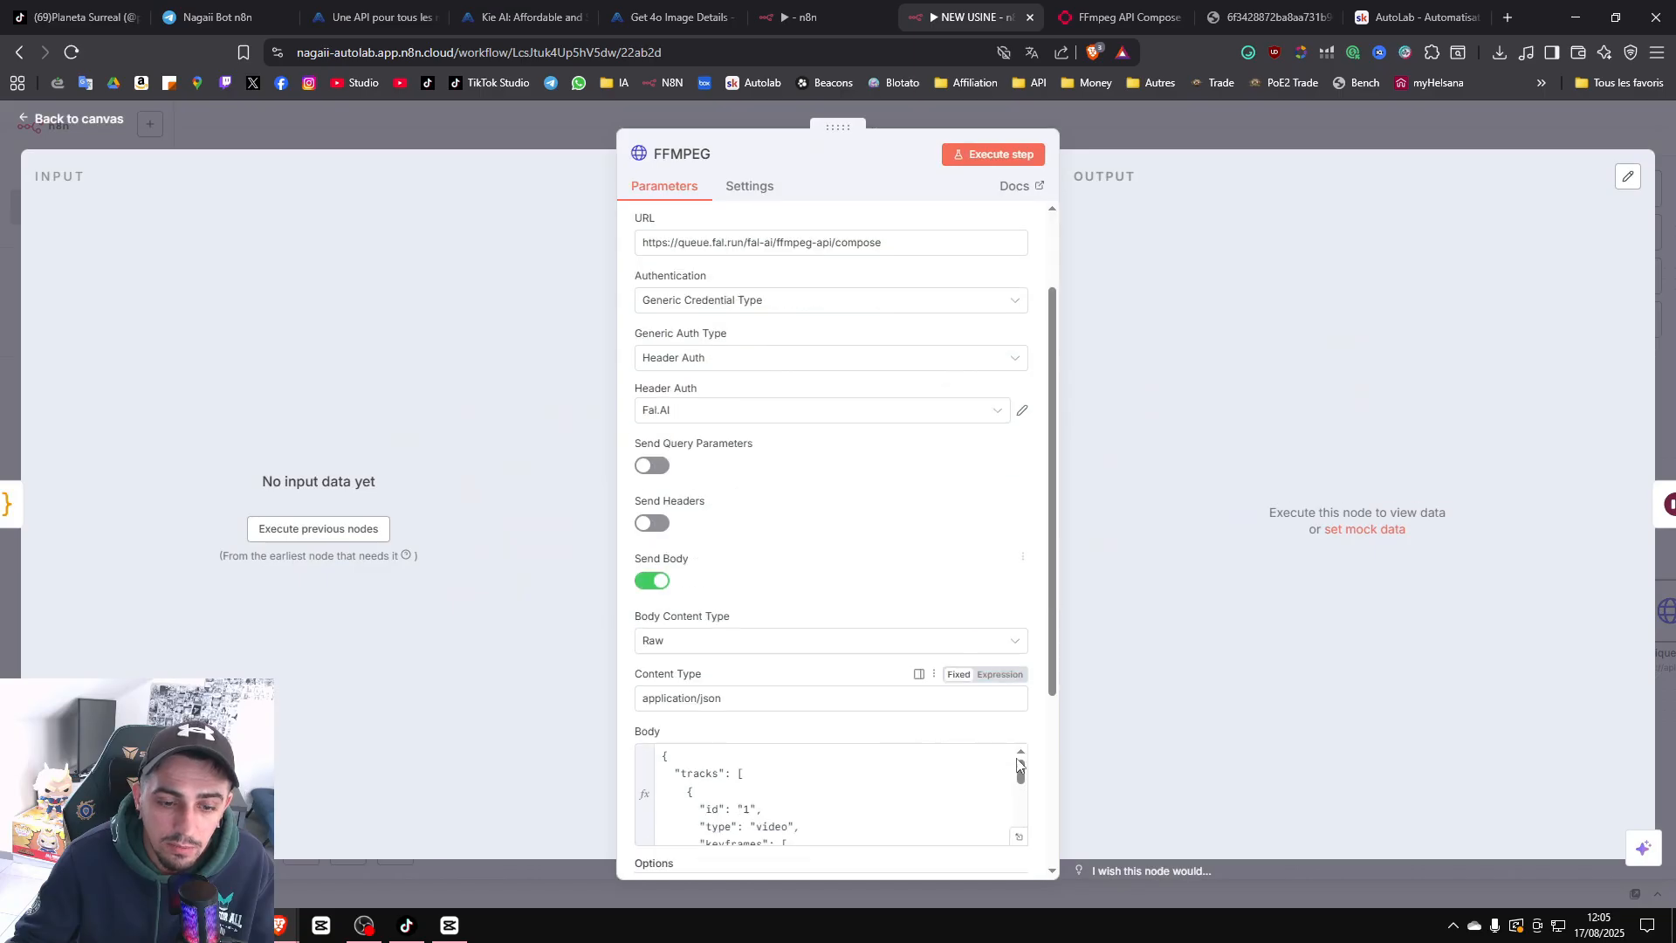
{"action": "scroll", "coordinate": [1020, 766], "scroll_direction": "down", "scroll_amount": 3}
{"action": "left_click", "coordinate": [1019, 660]}
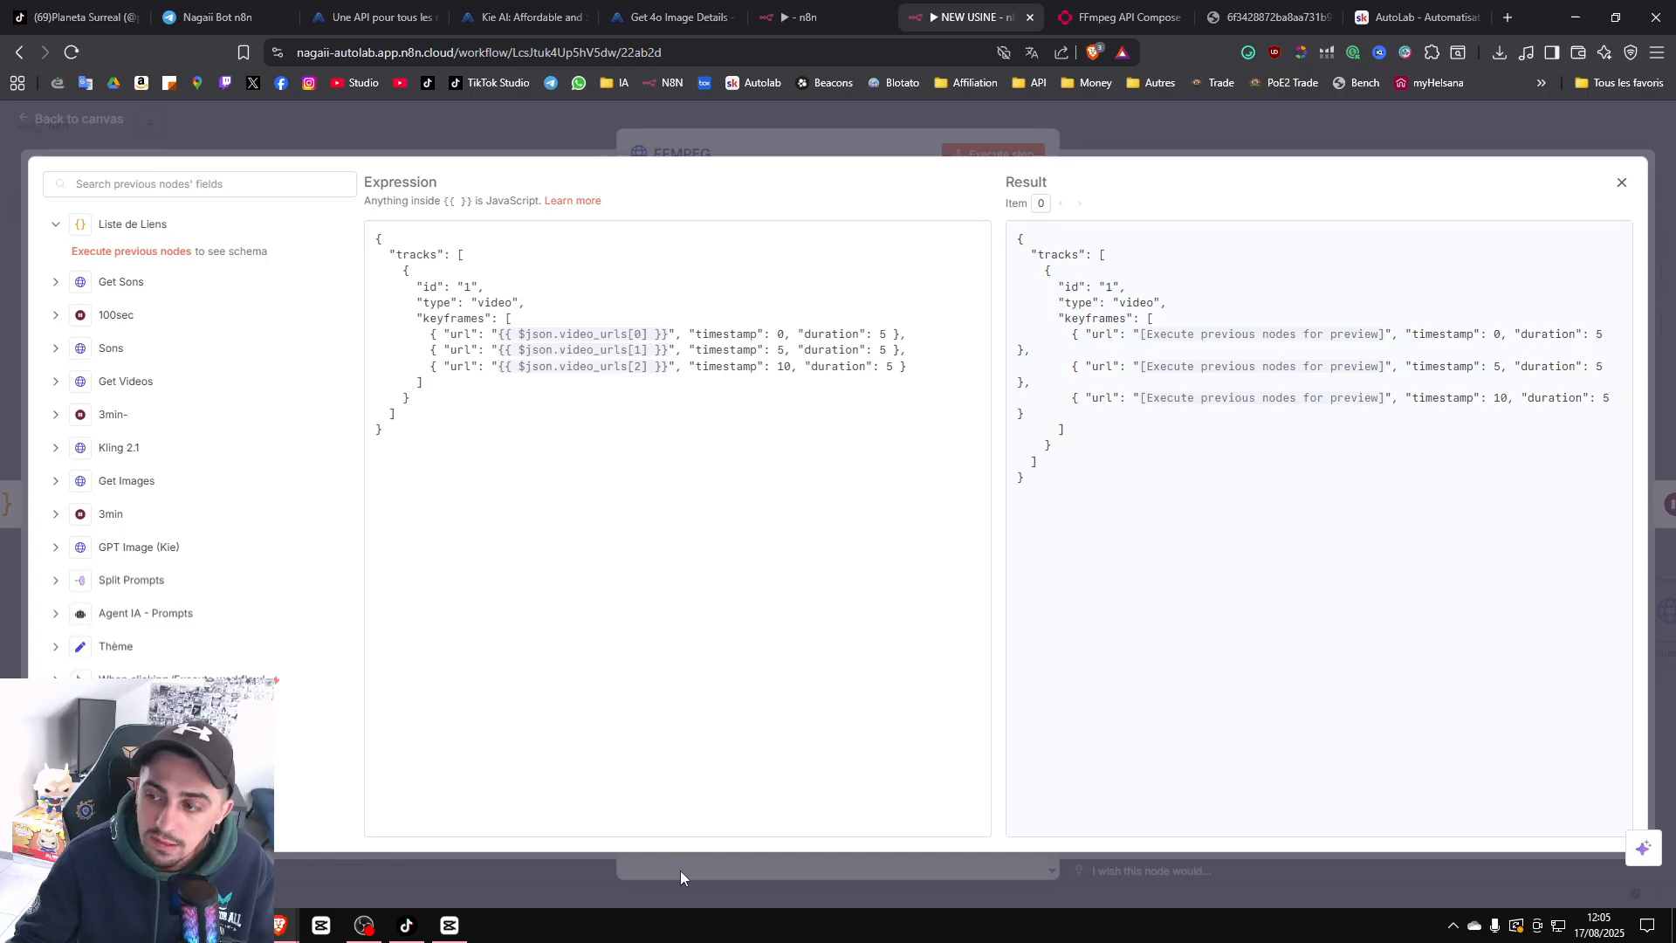
{"action": "left_click", "coordinate": [1275, 127]}
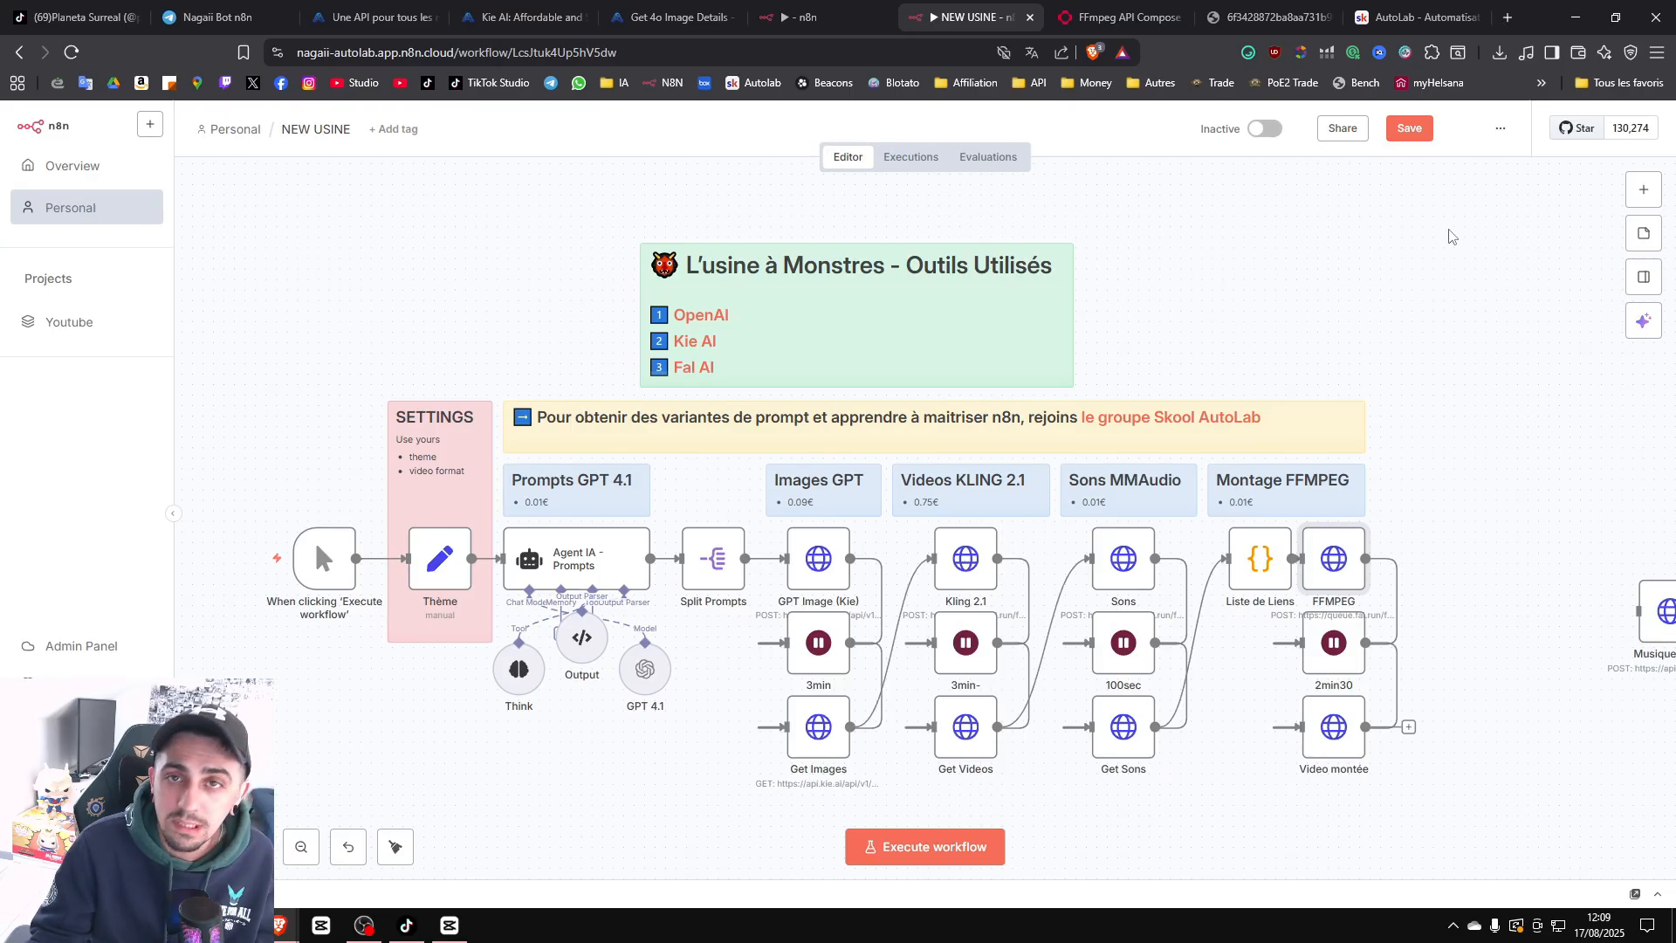
Switch to the browser tab with the About page of the AutoLab - Automatisation n8n community on Skool.
{"action": "left_click", "coordinate": [1377, 19]}
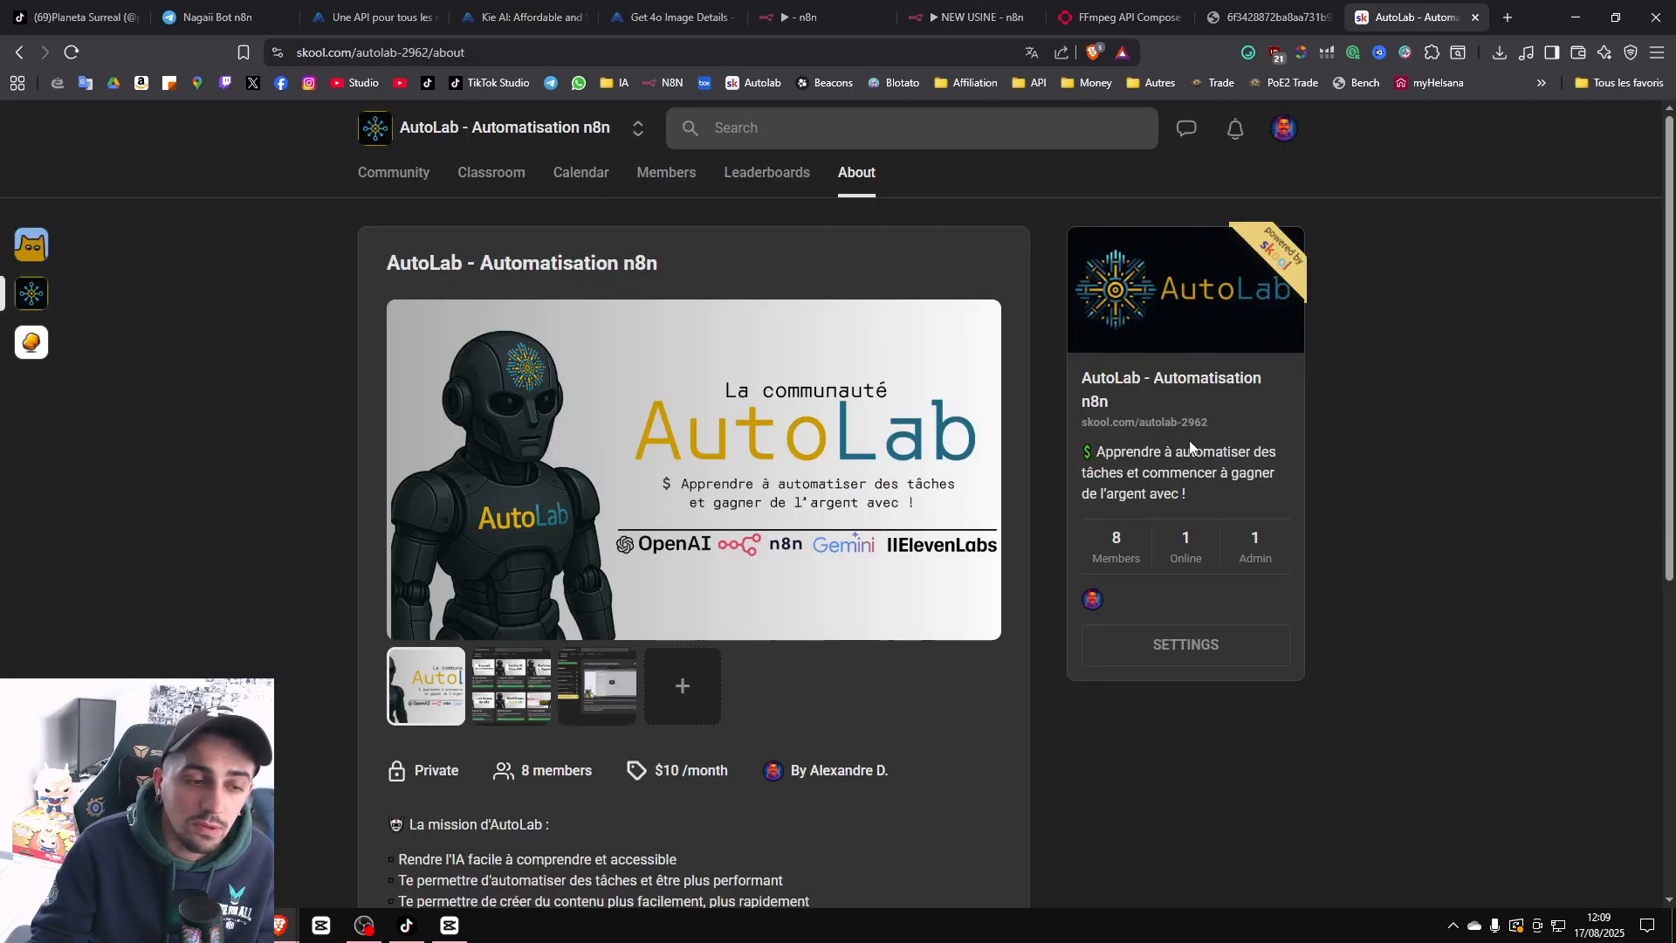